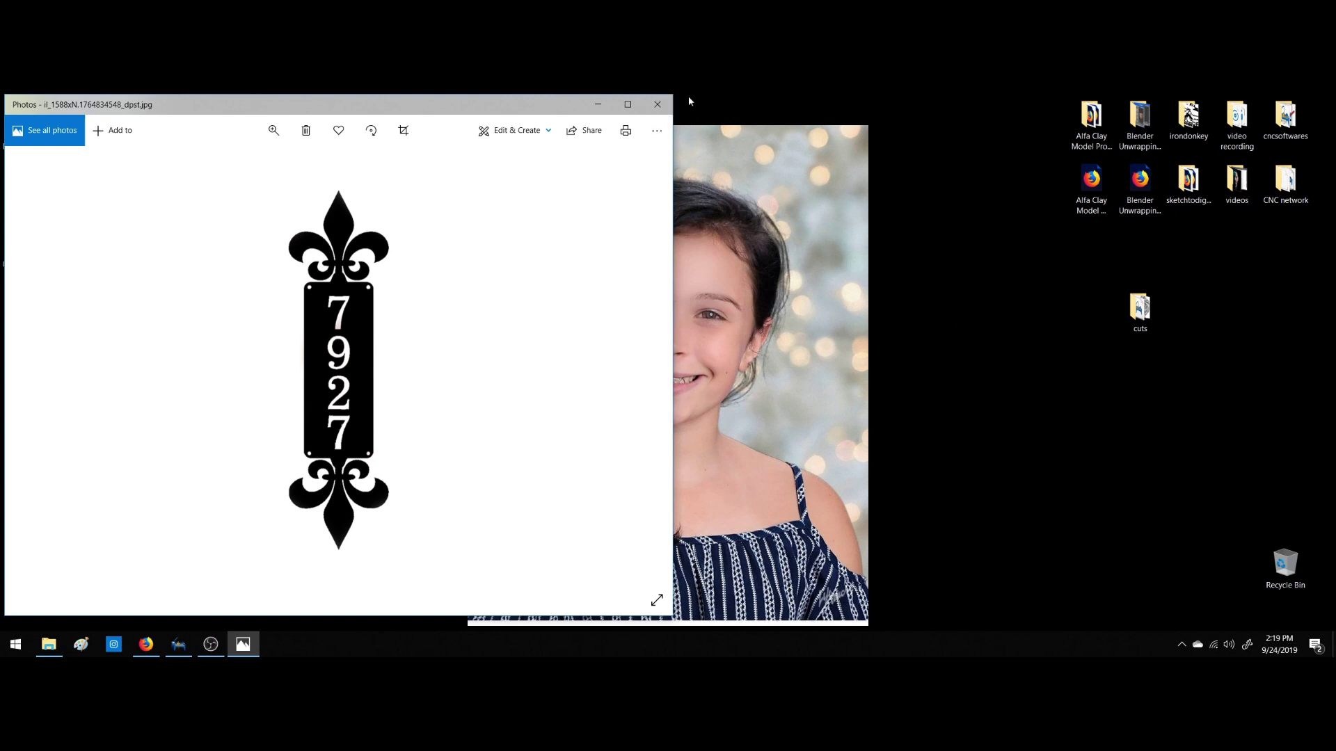
Close the photo viewer and open the 7927 fleur-de-lis sign image from the desktop in paint.net.
{"action": "left_click", "coordinate": [657, 104]}
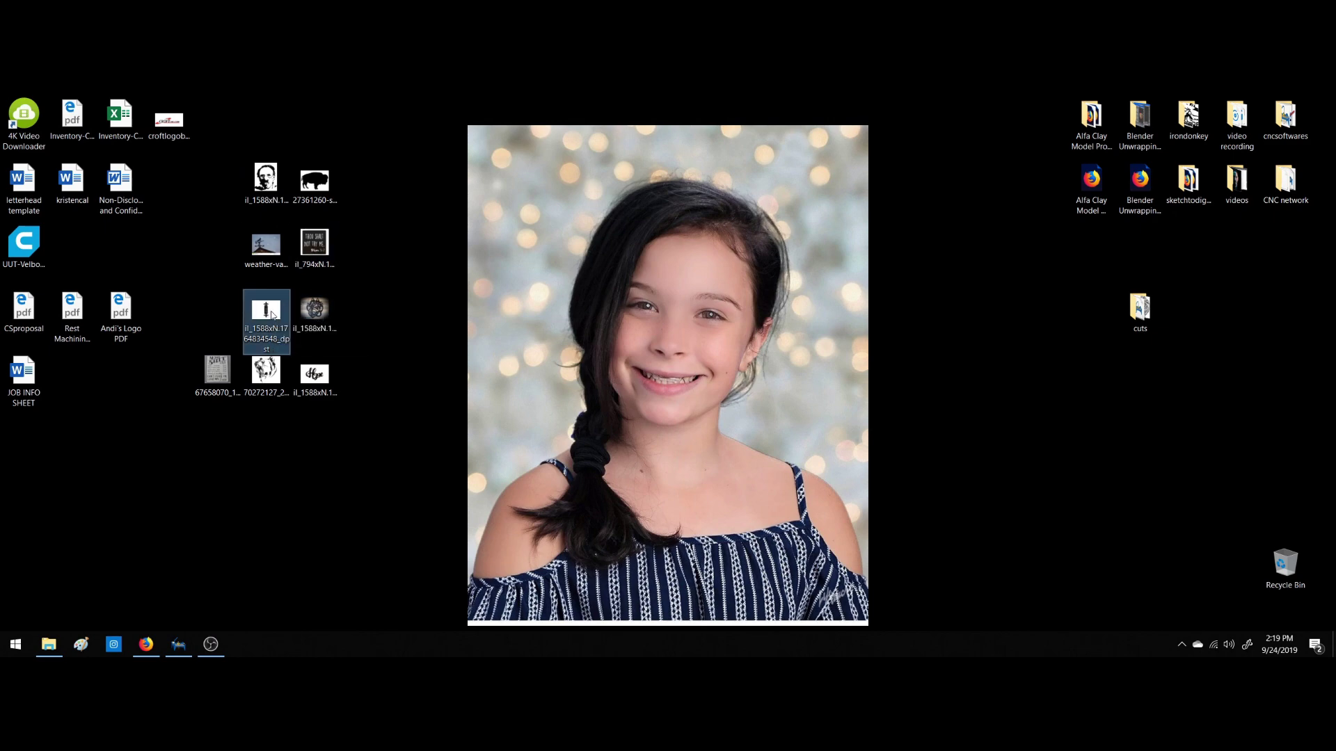
{"action": "right_click", "coordinate": [272, 315]}
{"action": "mouse_move", "coordinate": [236, 467]}
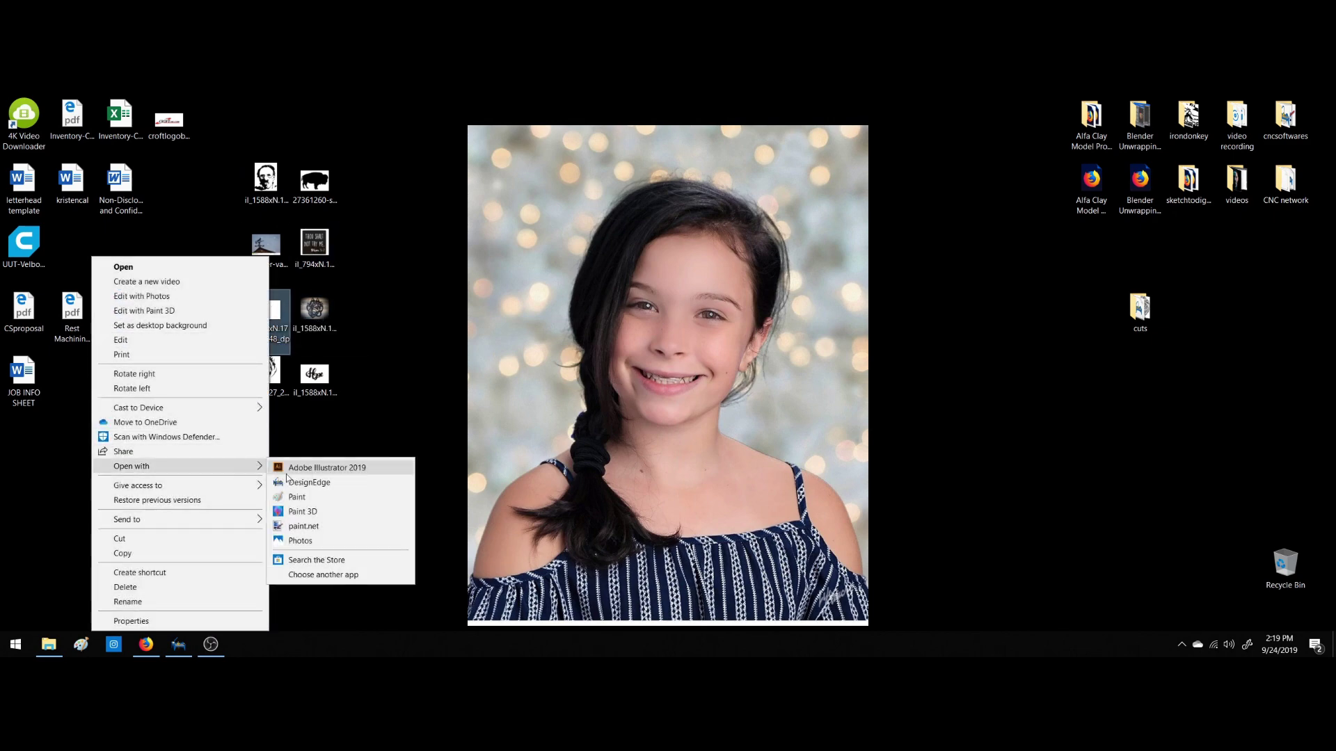
{"action": "left_click", "coordinate": [304, 526]}
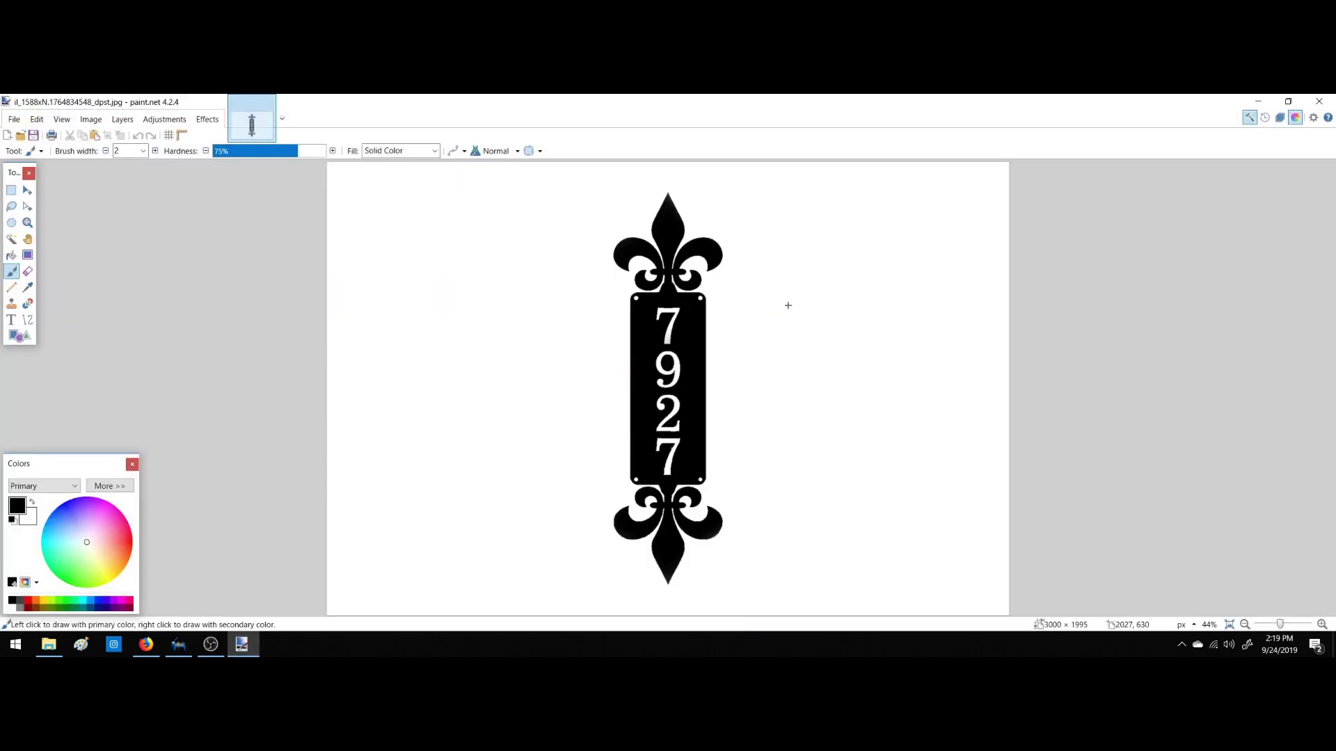
Check the sign image's pixel dimensions, resolution and print size without resizing it, and close paint.net.
{"action": "left_click", "coordinate": [92, 127]}
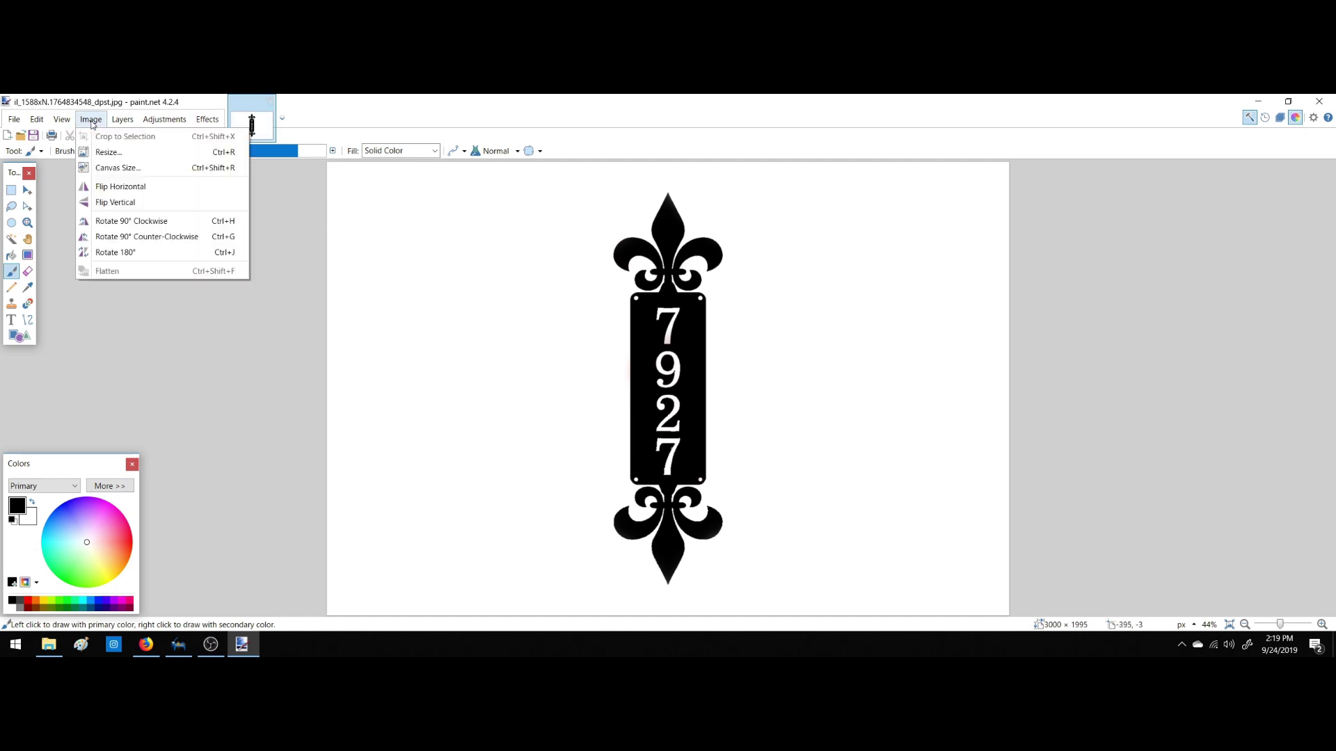
{"action": "left_click", "coordinate": [120, 152]}
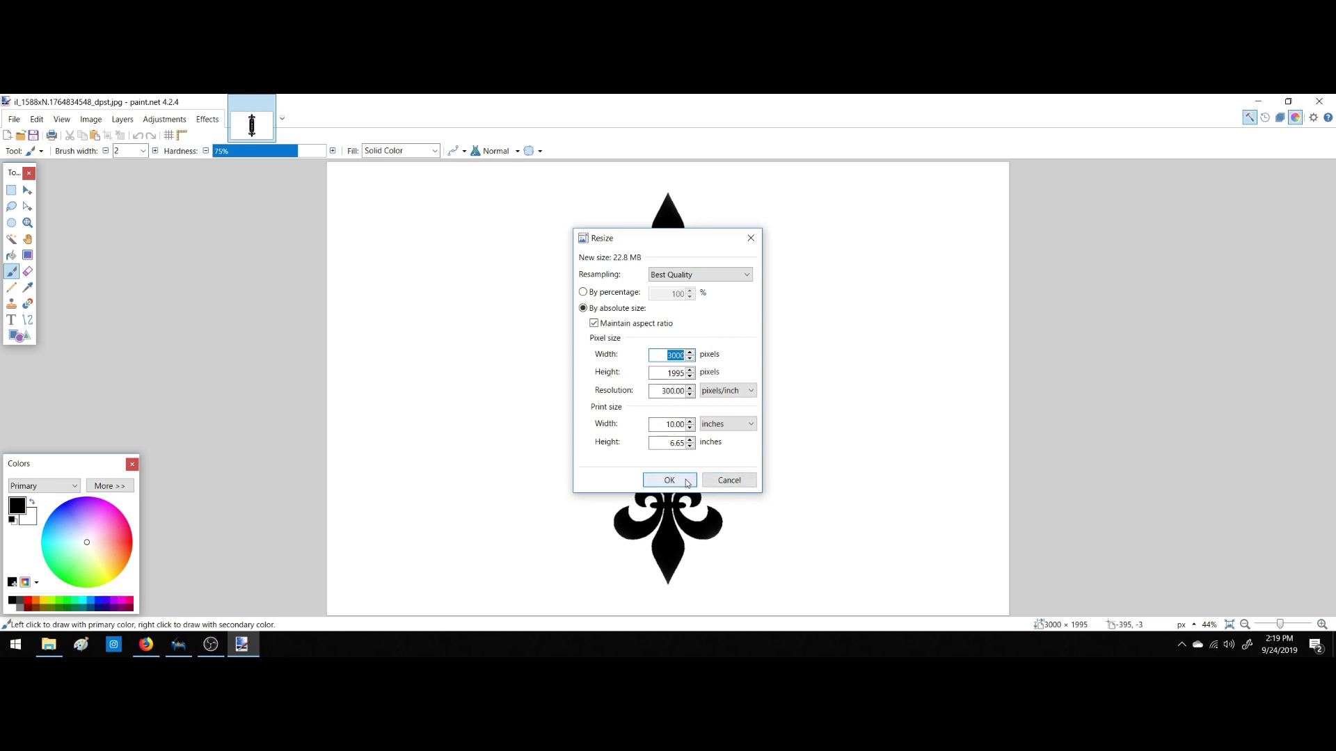
{"action": "left_click", "coordinate": [729, 480]}
{"action": "left_click", "coordinate": [1325, 101]}
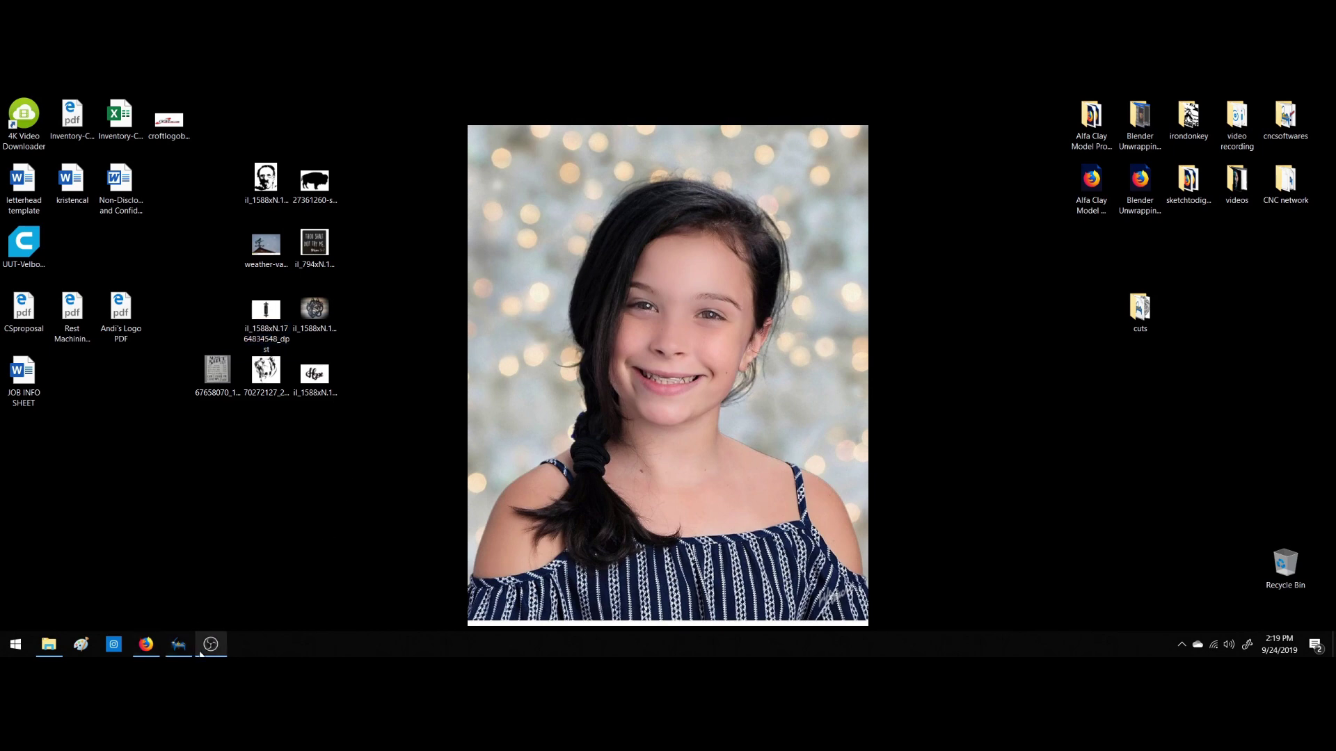
Switch to DesignEdge and hide the background image behind the traced 7927 sign paths.
{"action": "left_click", "coordinate": [178, 644]}
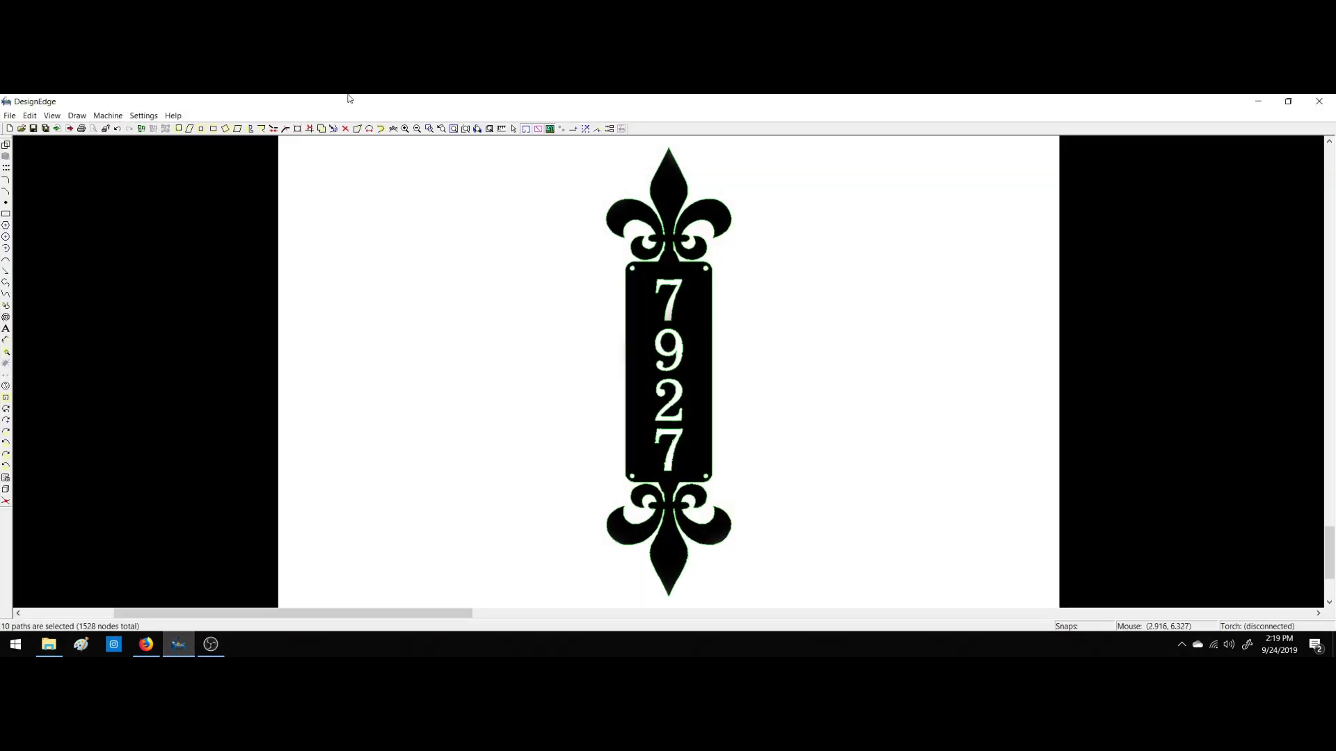
{"action": "left_click", "coordinate": [62, 118]}
{"action": "left_click", "coordinate": [99, 288]}
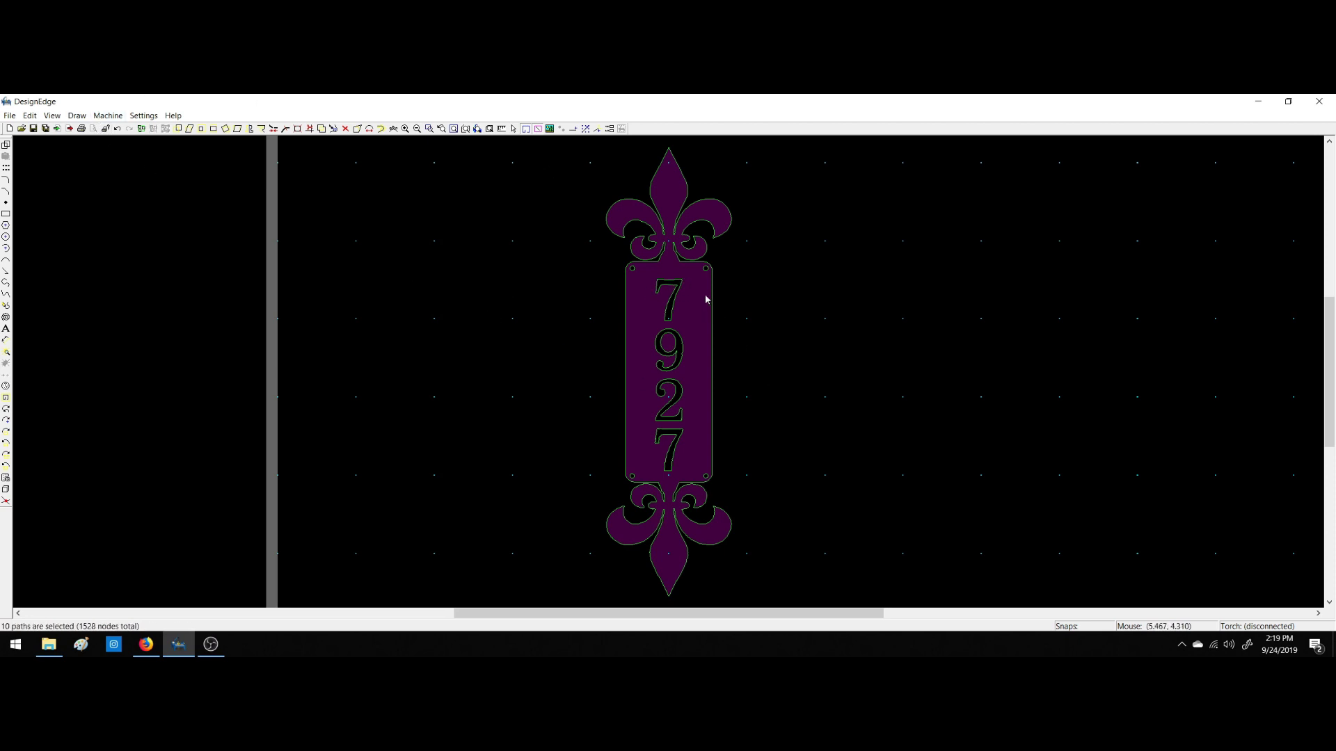
Examine the traced outlines around the corner hole and the upper fleur-de-lis for smoothness, and close DesignEdge.
{"action": "scroll", "coordinate": [692, 273], "scroll_direction": "up", "scroll_amount": 10}
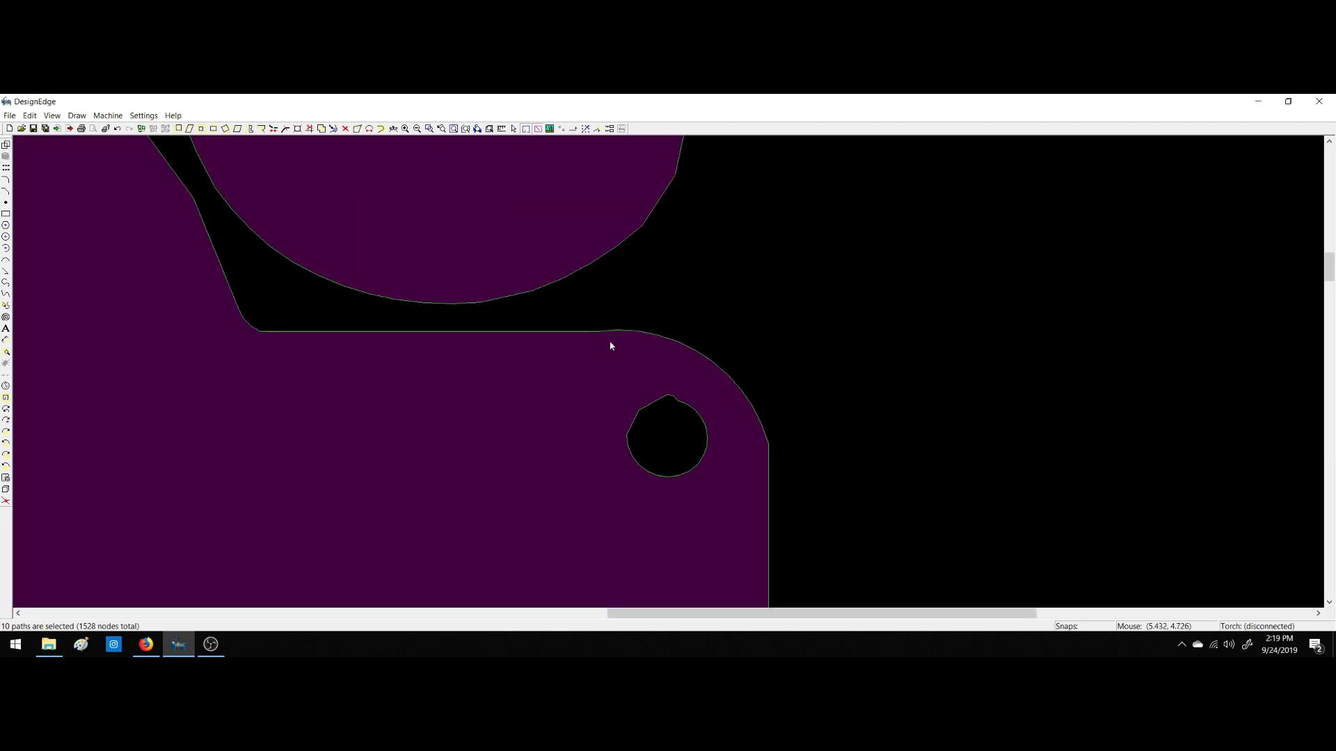
{"action": "scroll", "coordinate": [587, 331], "scroll_direction": "down", "scroll_amount": 3}
{"action": "scroll", "coordinate": [668, 372], "scroll_direction": "down", "scroll_amount": 4}
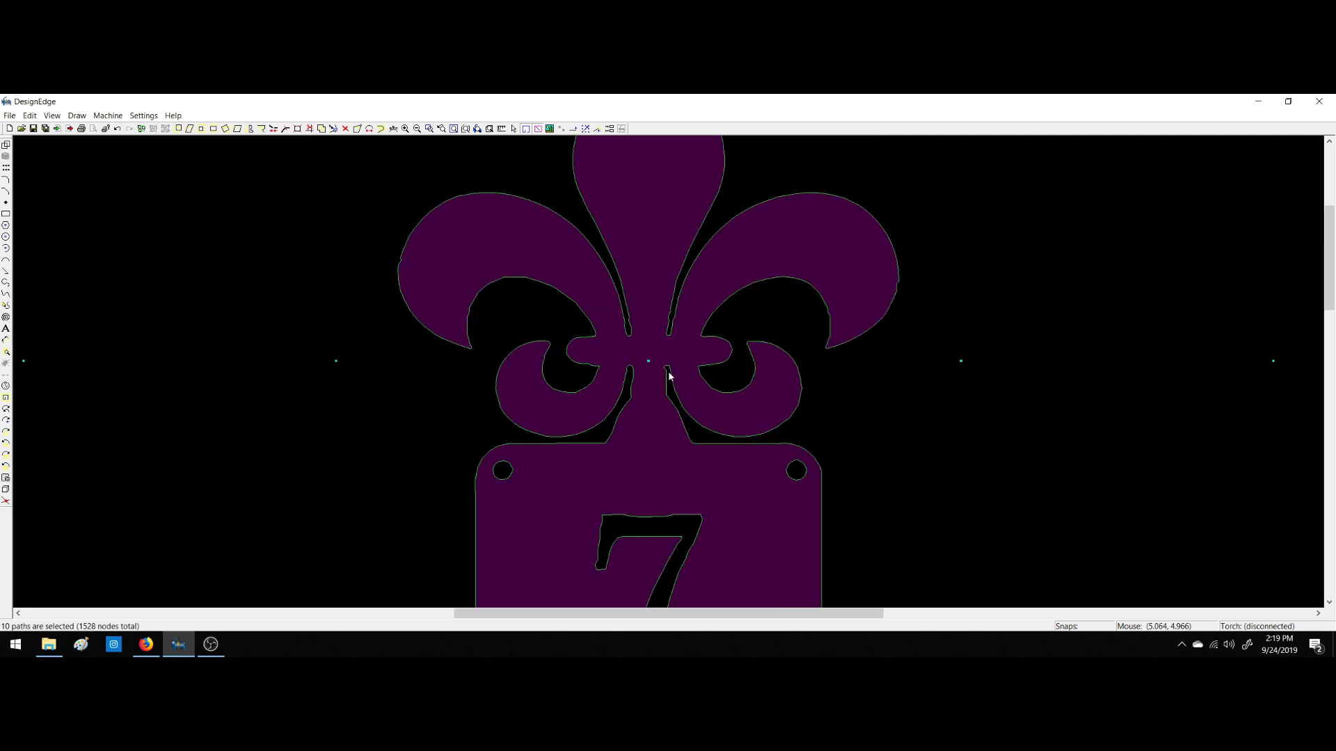
{"action": "scroll", "coordinate": [668, 369], "scroll_direction": "up", "scroll_amount": 3}
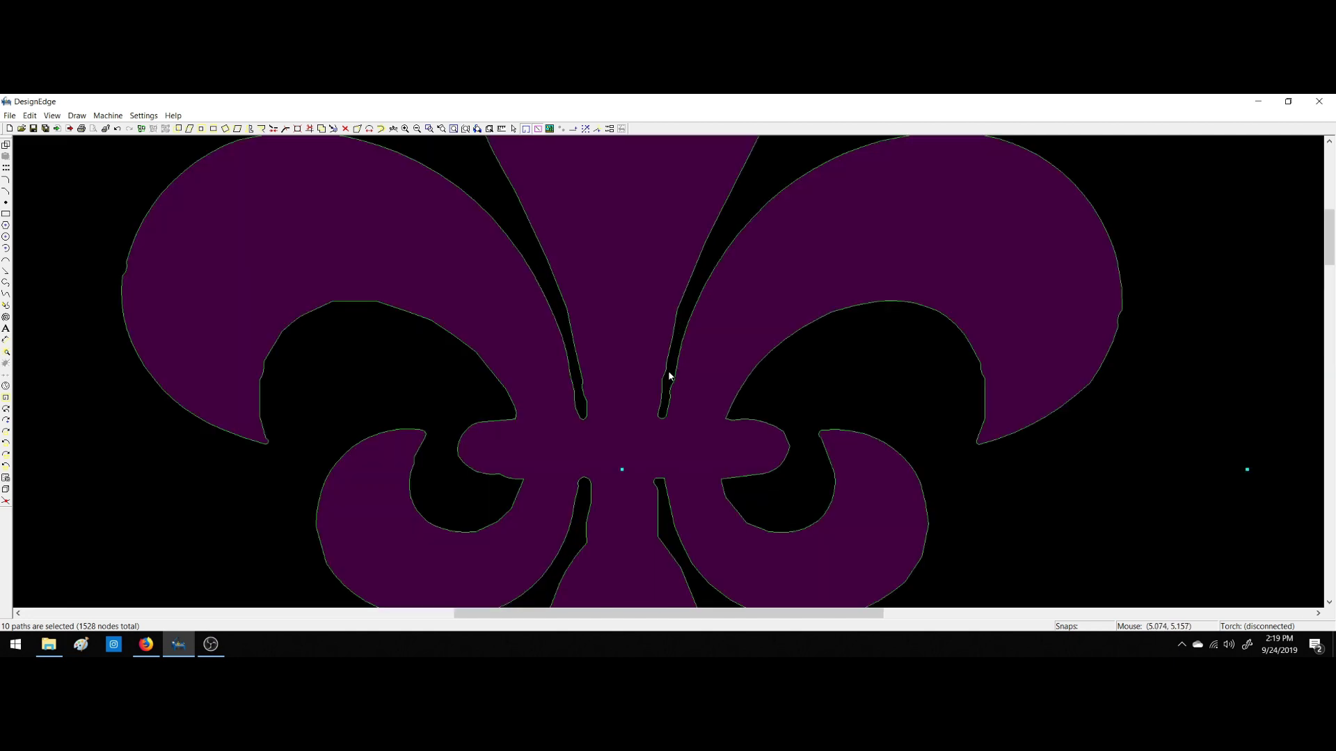
{"action": "scroll", "coordinate": [669, 376], "scroll_direction": "up", "scroll_amount": 2}
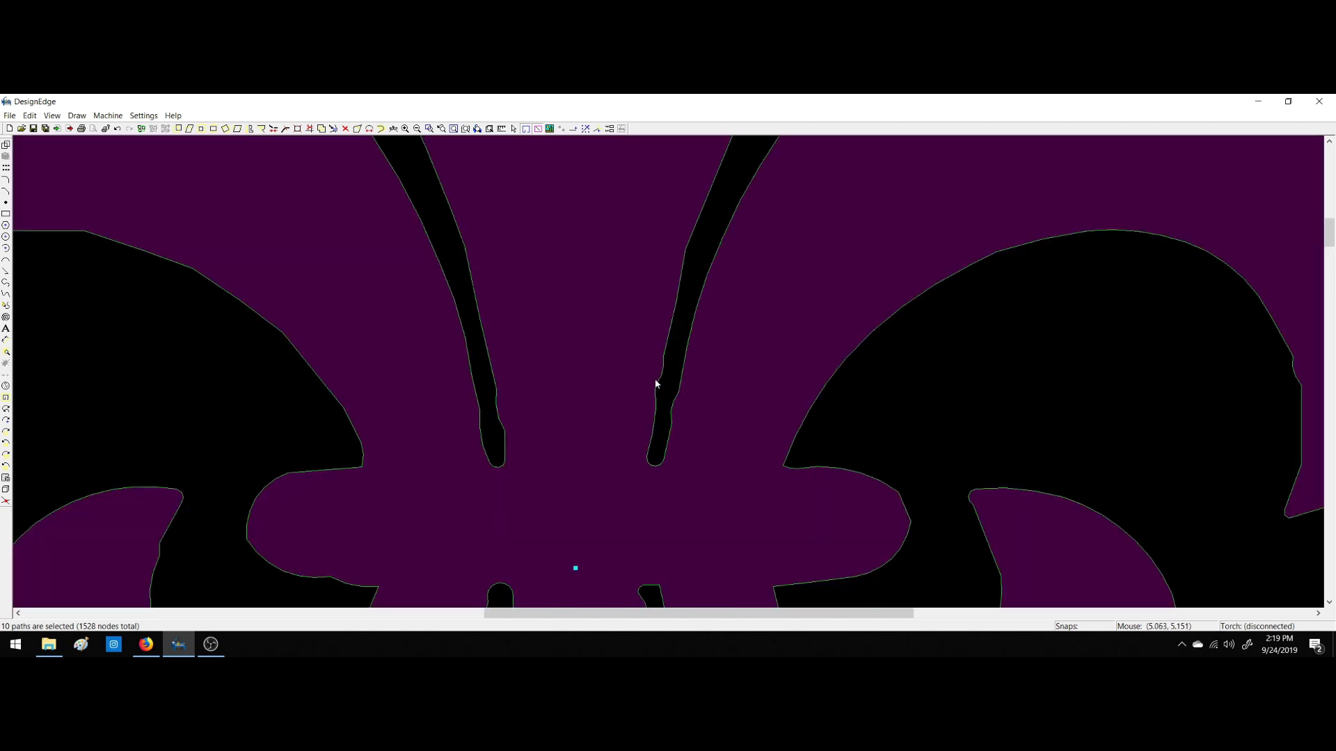
{"action": "scroll", "coordinate": [660, 388], "scroll_direction": "down", "scroll_amount": 5}
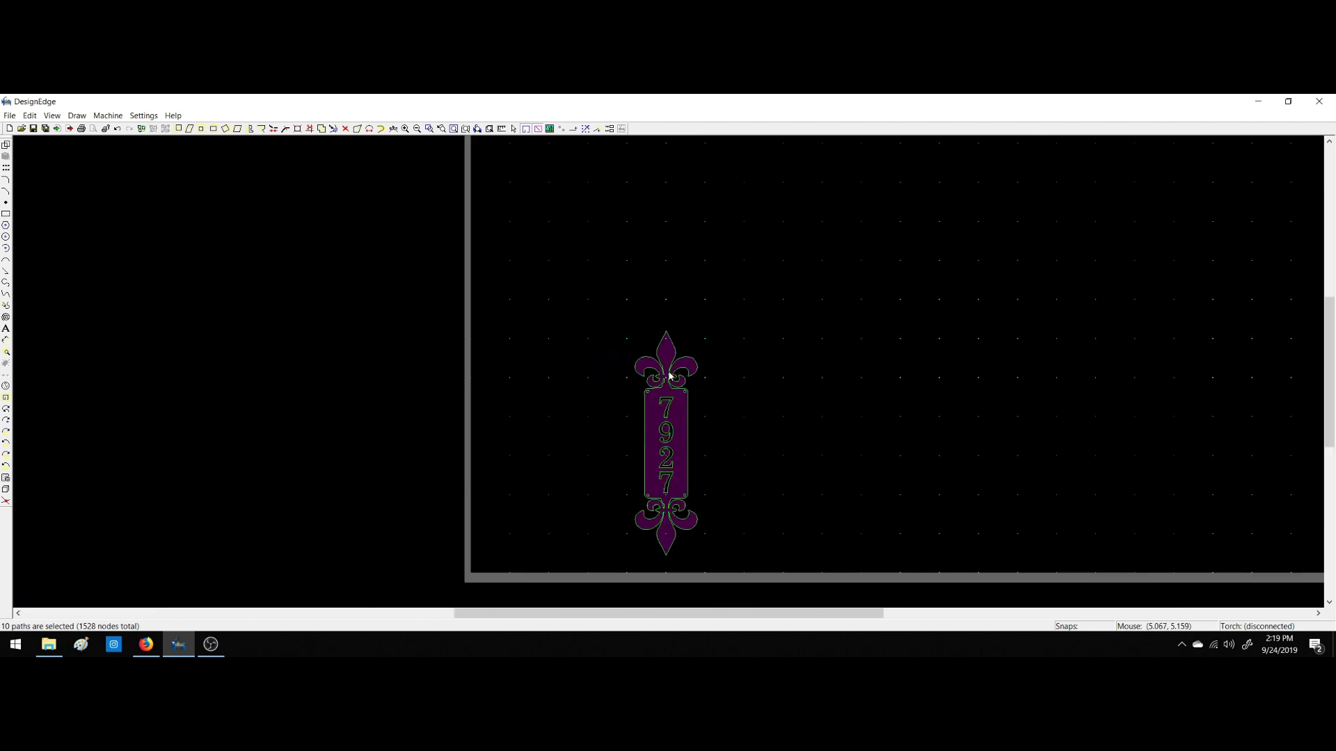
{"action": "scroll", "coordinate": [669, 376], "scroll_direction": "up", "scroll_amount": 3}
{"action": "scroll", "coordinate": [668, 376], "scroll_direction": "down", "scroll_amount": 1}
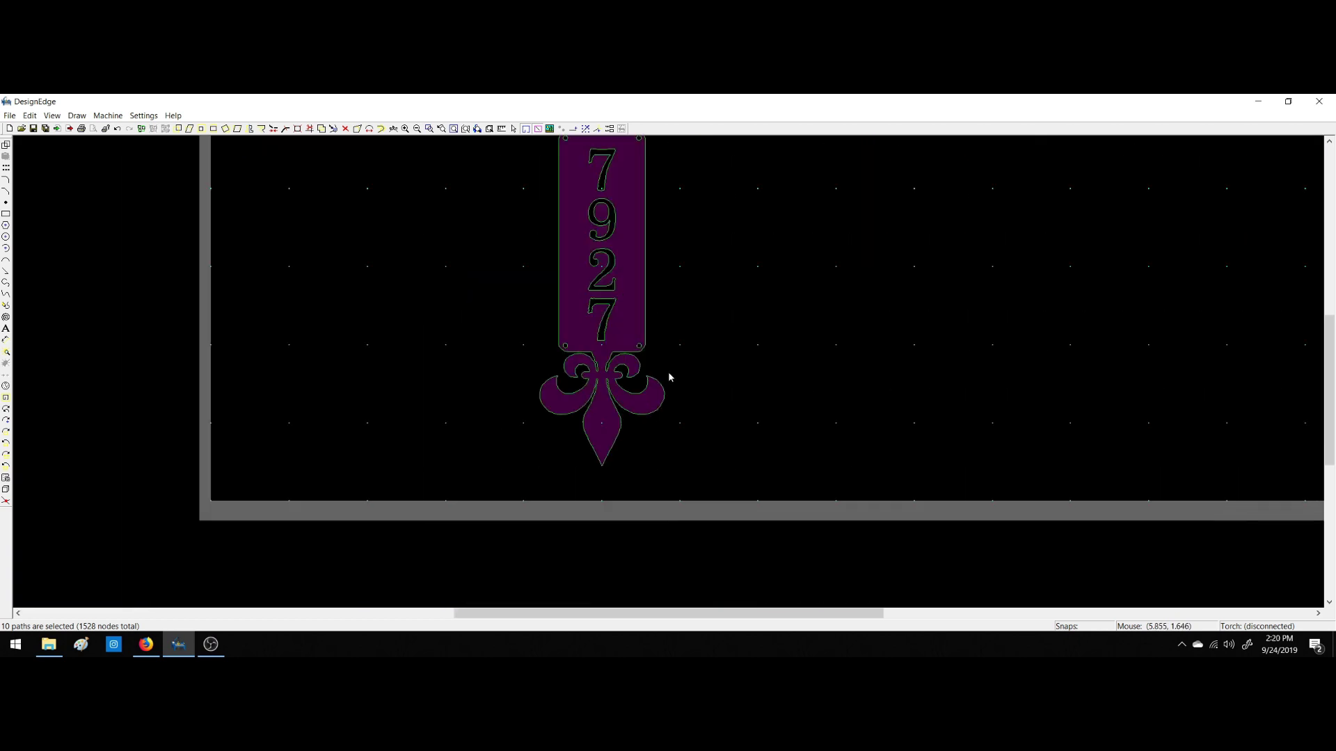
{"action": "scroll", "coordinate": [668, 375], "scroll_direction": "down", "scroll_amount": 3}
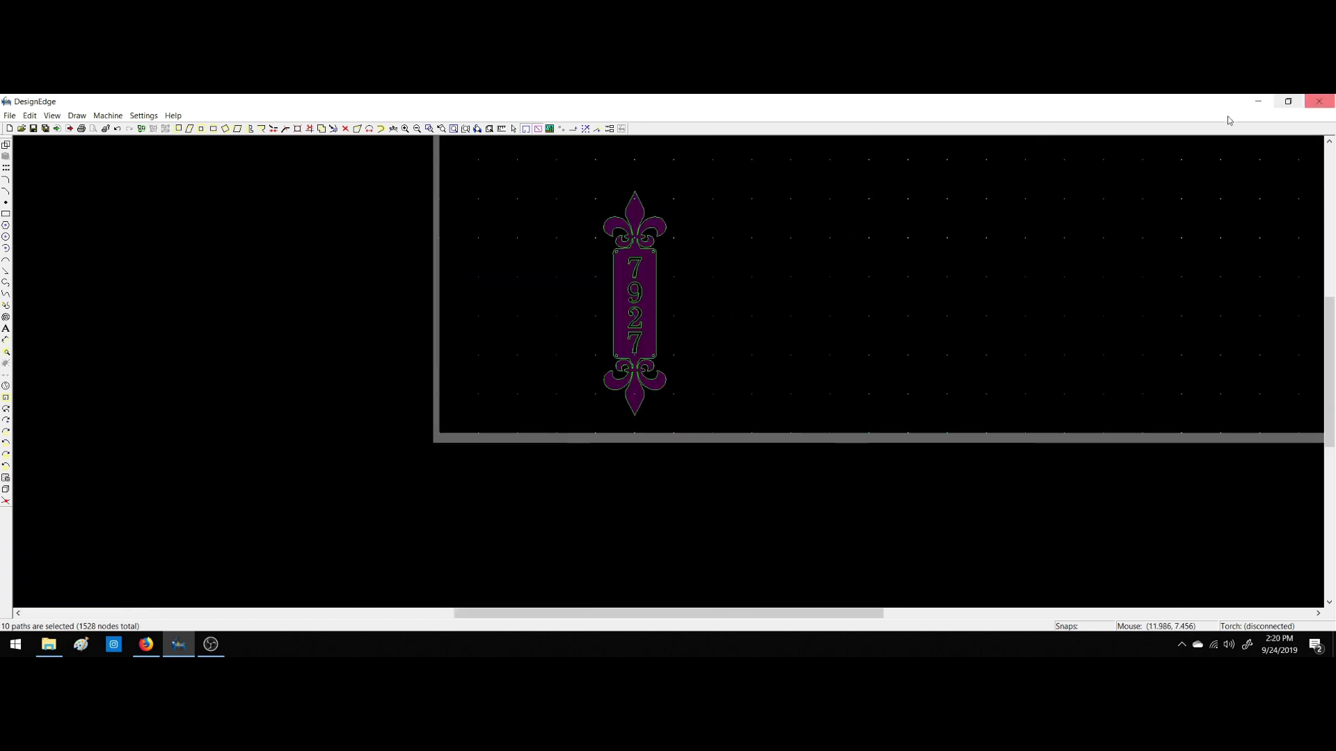
{"action": "left_click", "coordinate": [1321, 103]}
{"action": "left_click", "coordinate": [693, 396]}
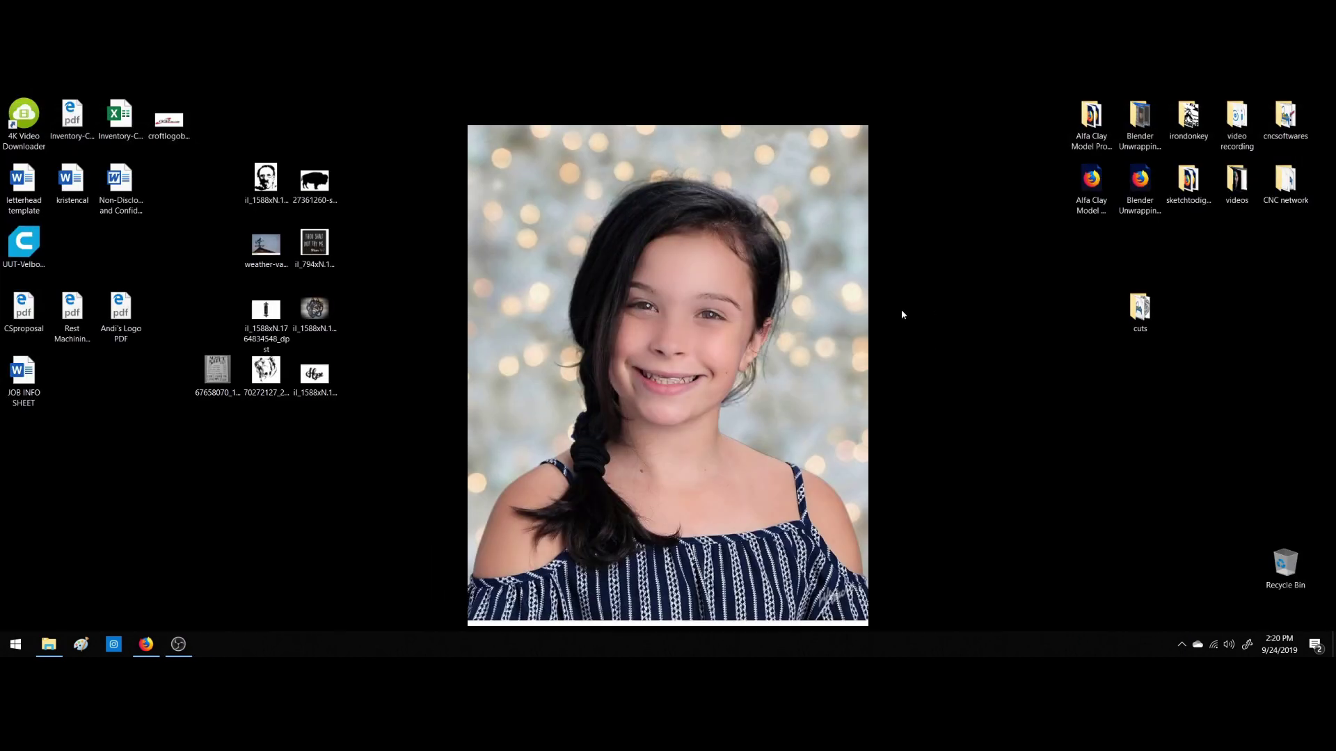
Switch to Firefox and open the $1.99 Fleur de Lis svg bundle Etsy listing from the sponsored image results.
{"action": "left_click", "coordinate": [146, 644]}
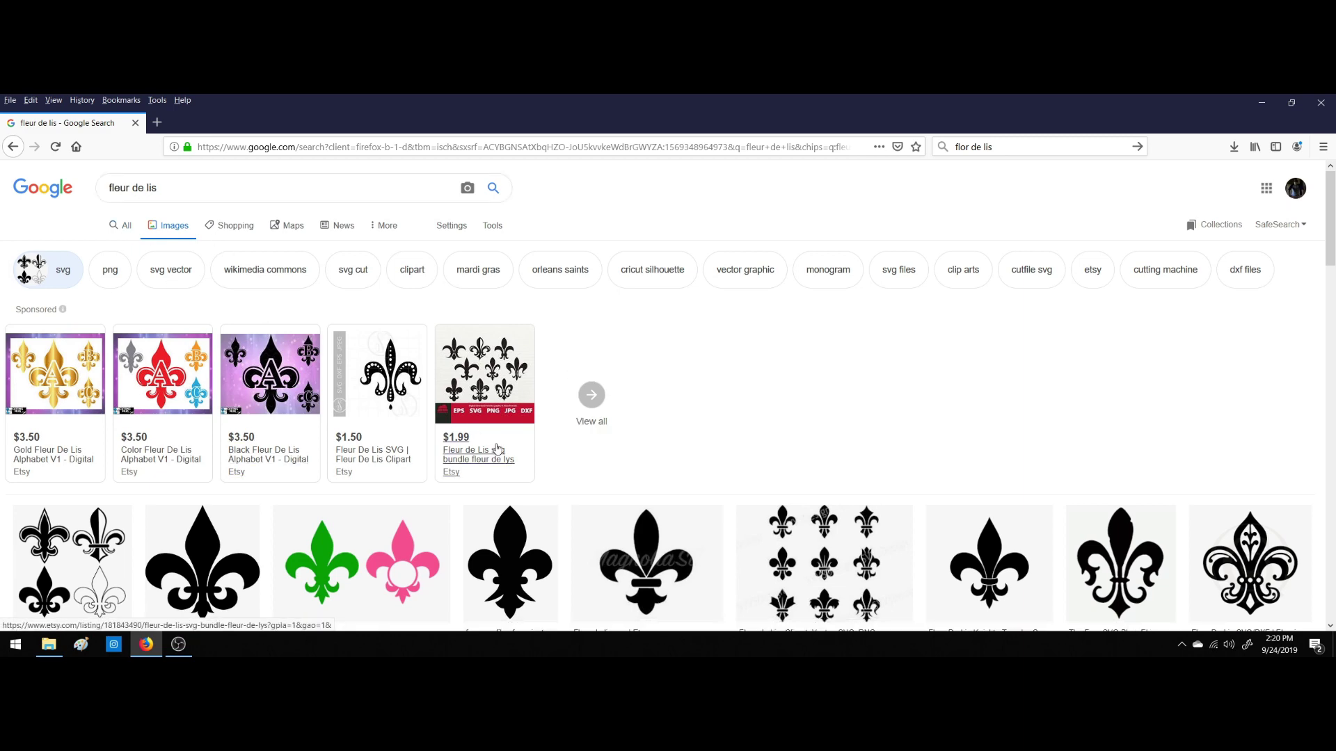
{"action": "scroll", "coordinate": [258, 490], "scroll_direction": "down", "scroll_amount": 1}
{"action": "scroll", "coordinate": [264, 480], "scroll_direction": "down", "scroll_amount": 3}
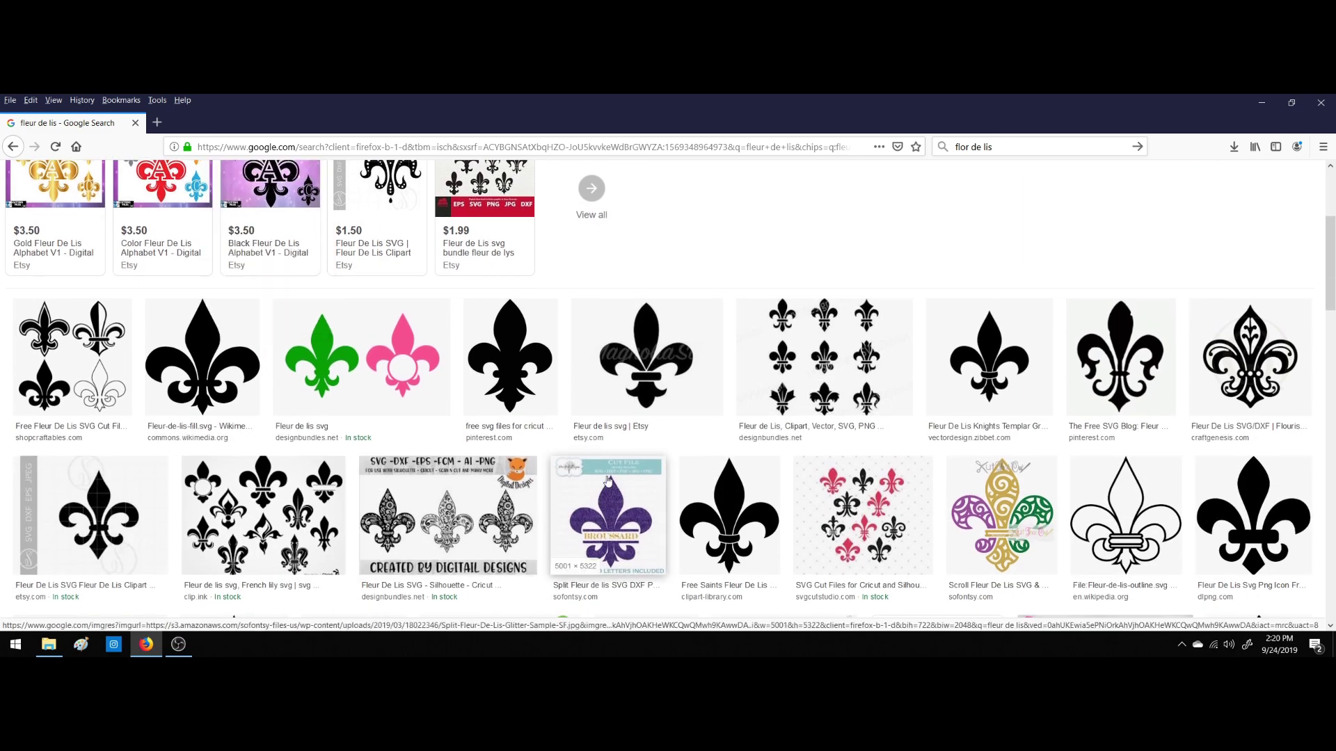
{"action": "scroll", "coordinate": [289, 334], "scroll_direction": "up", "scroll_amount": 1}
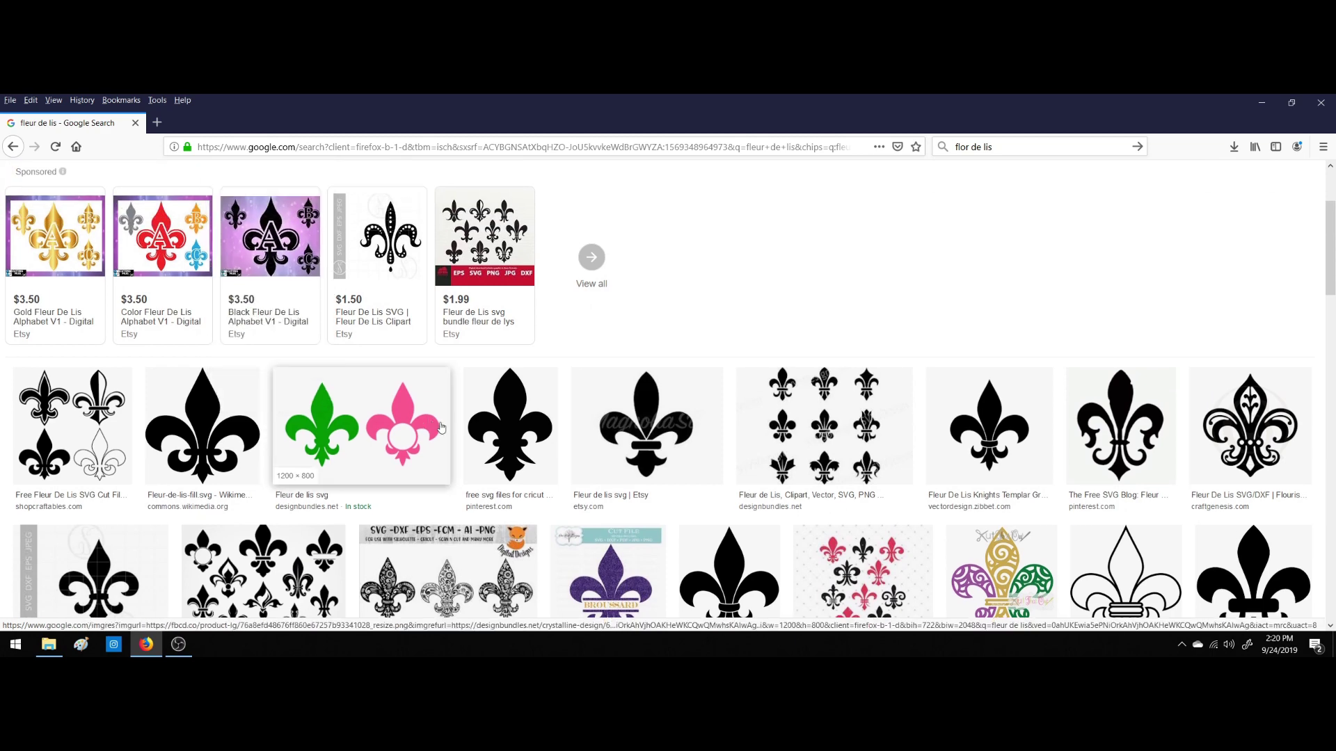
{"action": "left_click", "coordinate": [485, 246]}
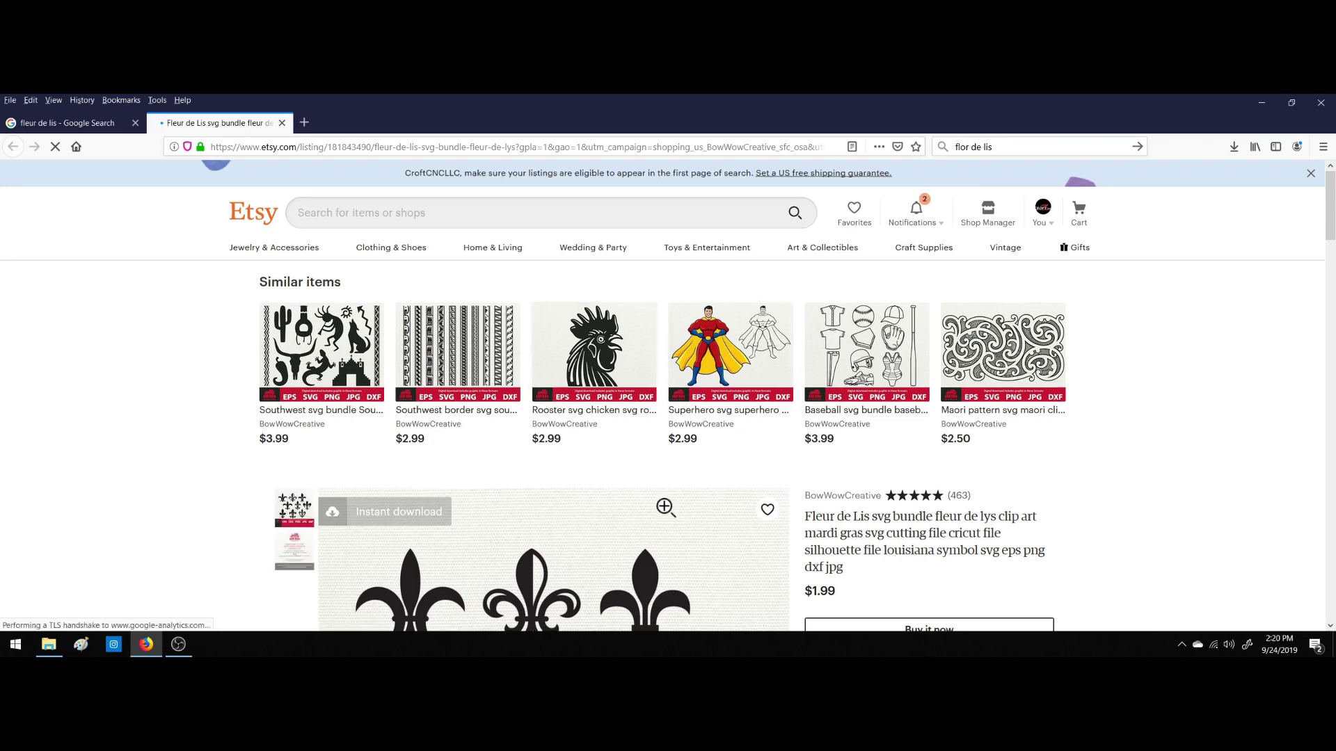
Review the bundle listing's designs, included file formats and reviews, and close the listing.
{"action": "scroll", "coordinate": [661, 507], "scroll_direction": "down", "scroll_amount": 6}
{"action": "scroll", "coordinate": [743, 432], "scroll_direction": "up", "scroll_amount": 1}
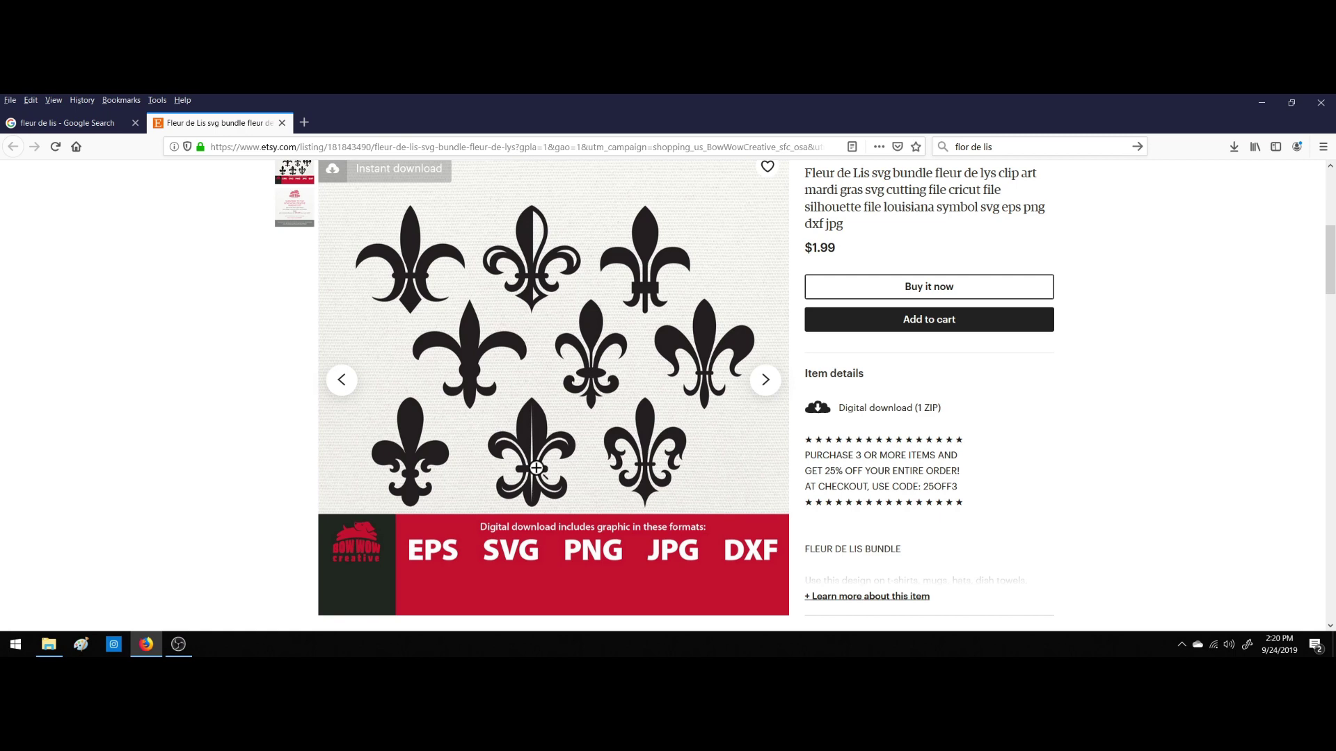
{"action": "scroll", "coordinate": [708, 412], "scroll_direction": "down", "scroll_amount": 5}
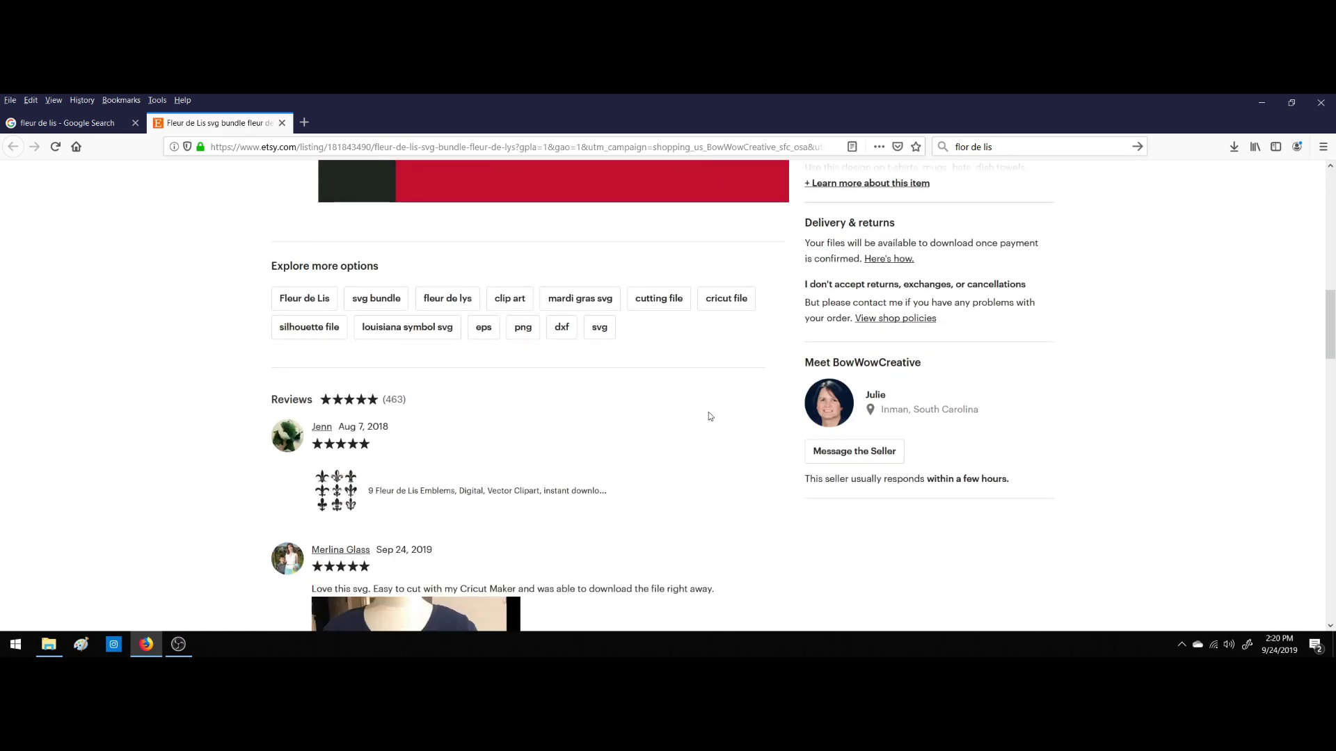
{"action": "scroll", "coordinate": [708, 416], "scroll_direction": "down", "scroll_amount": 4}
{"action": "scroll", "coordinate": [708, 416], "scroll_direction": "up", "scroll_amount": 12}
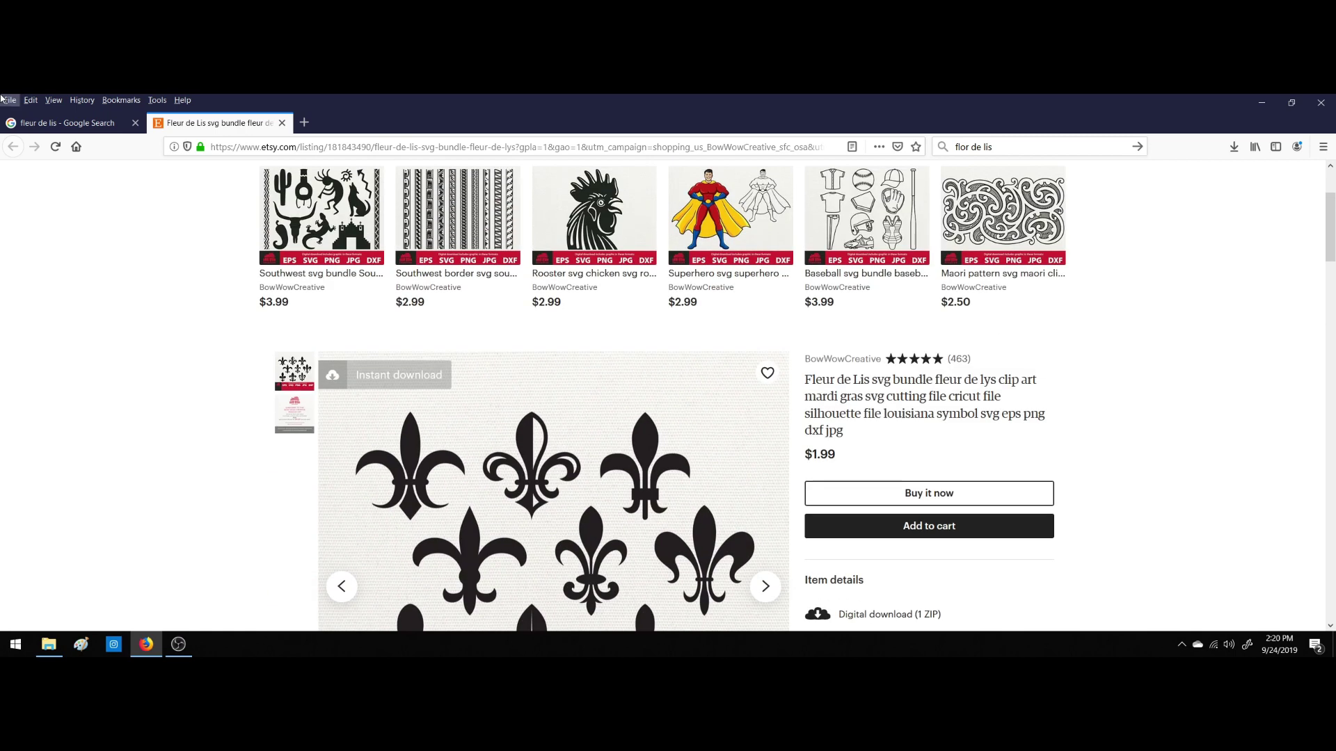
{"action": "left_click", "coordinate": [282, 123]}
Search Google Images for "fleur de lis etsy".
{"action": "scroll", "coordinate": [557, 173], "scroll_direction": "up", "scroll_amount": 2}
{"action": "left_click", "coordinate": [345, 185]}
{"action": "type", "text": "eur de lis e"}
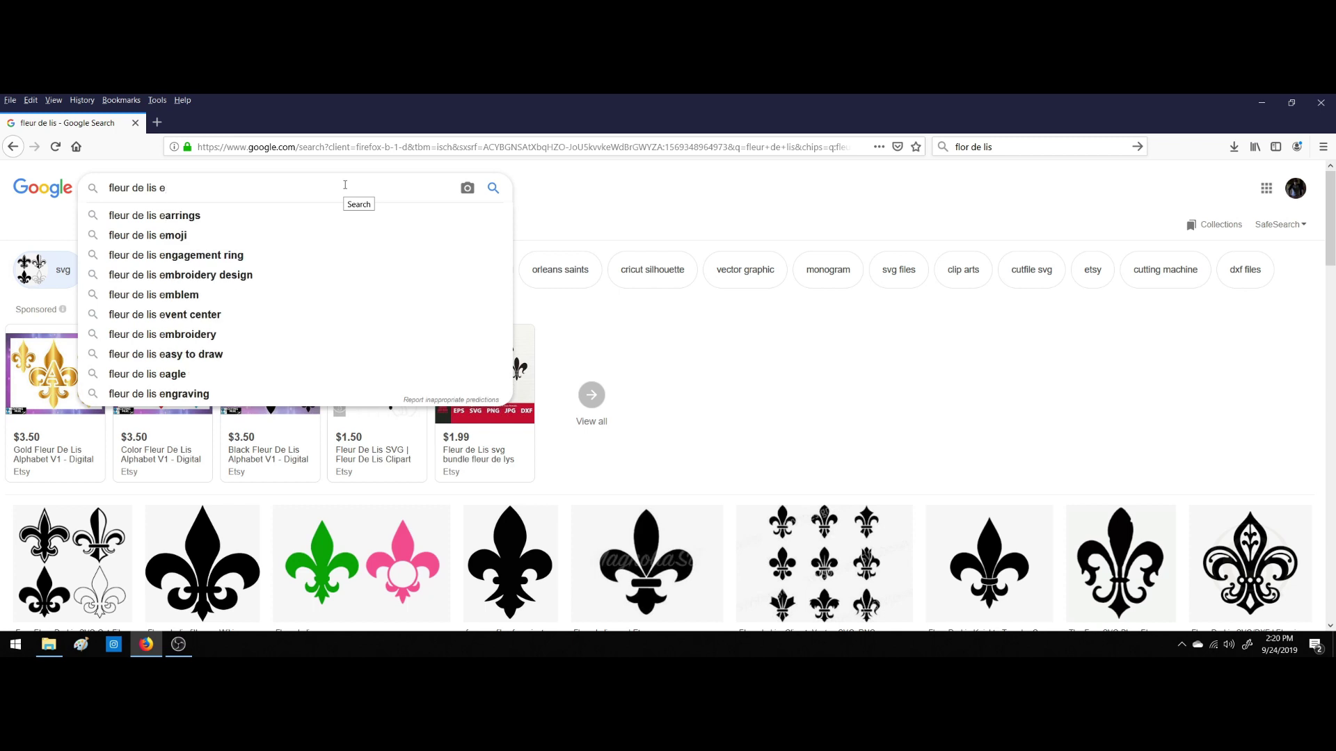
{"action": "type", "text": "tsy"}
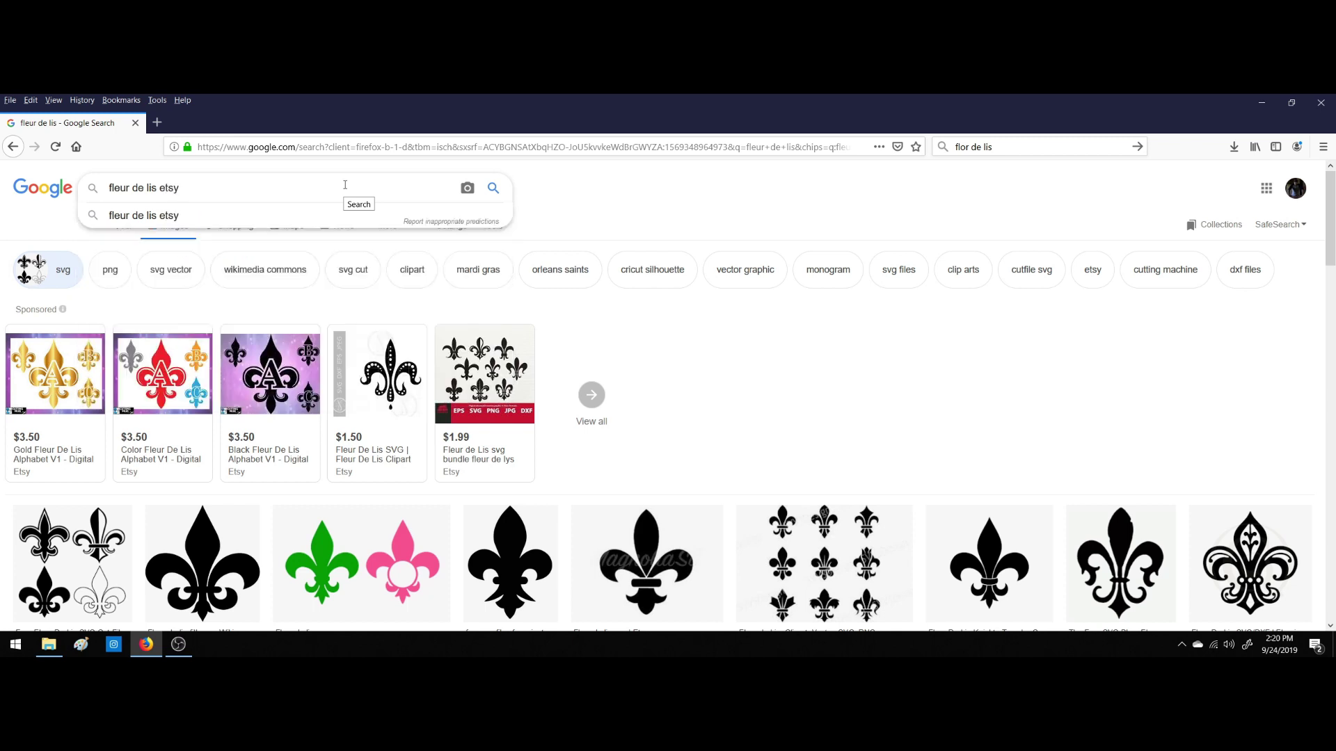
{"action": "key", "text": "Return"}
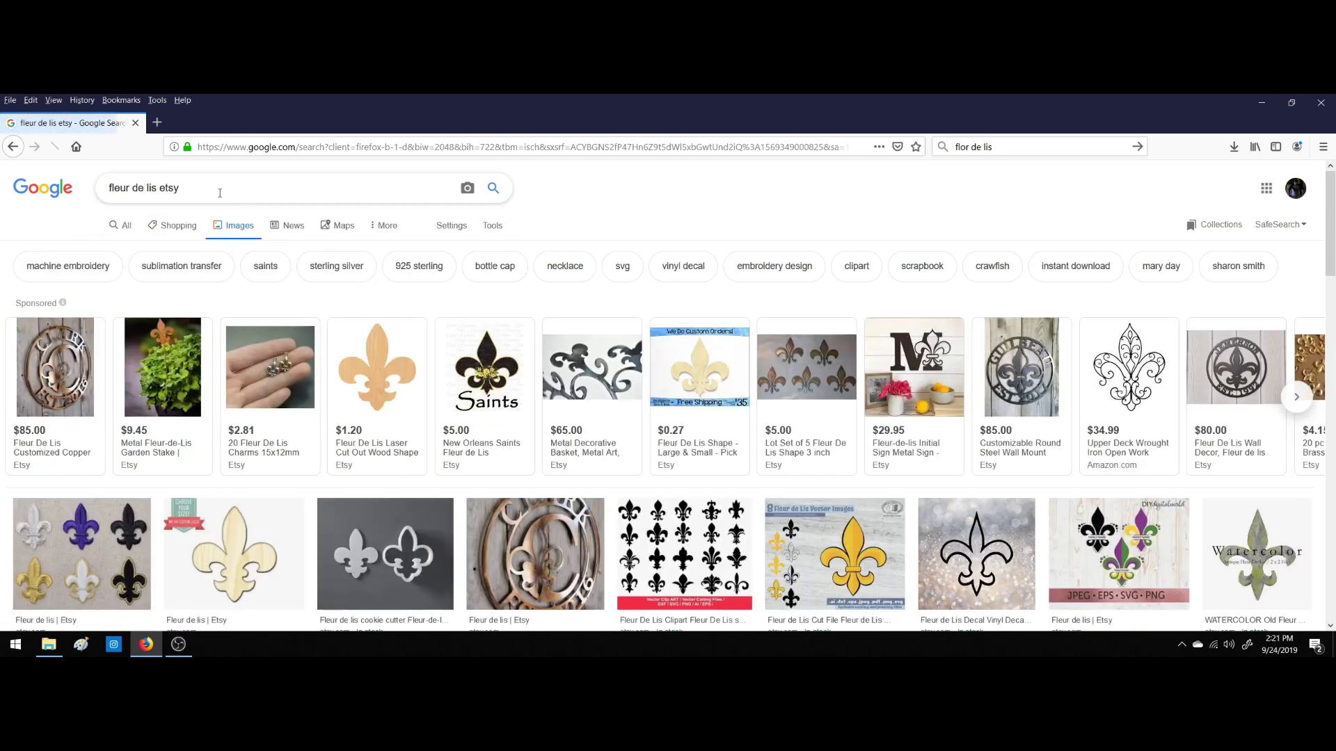
Refine the image search to "fleur de lis file etsy".
{"action": "left_click", "coordinate": [160, 188]}
{"action": "type", "text": "file"}
{"action": "key", "text": "Return"}
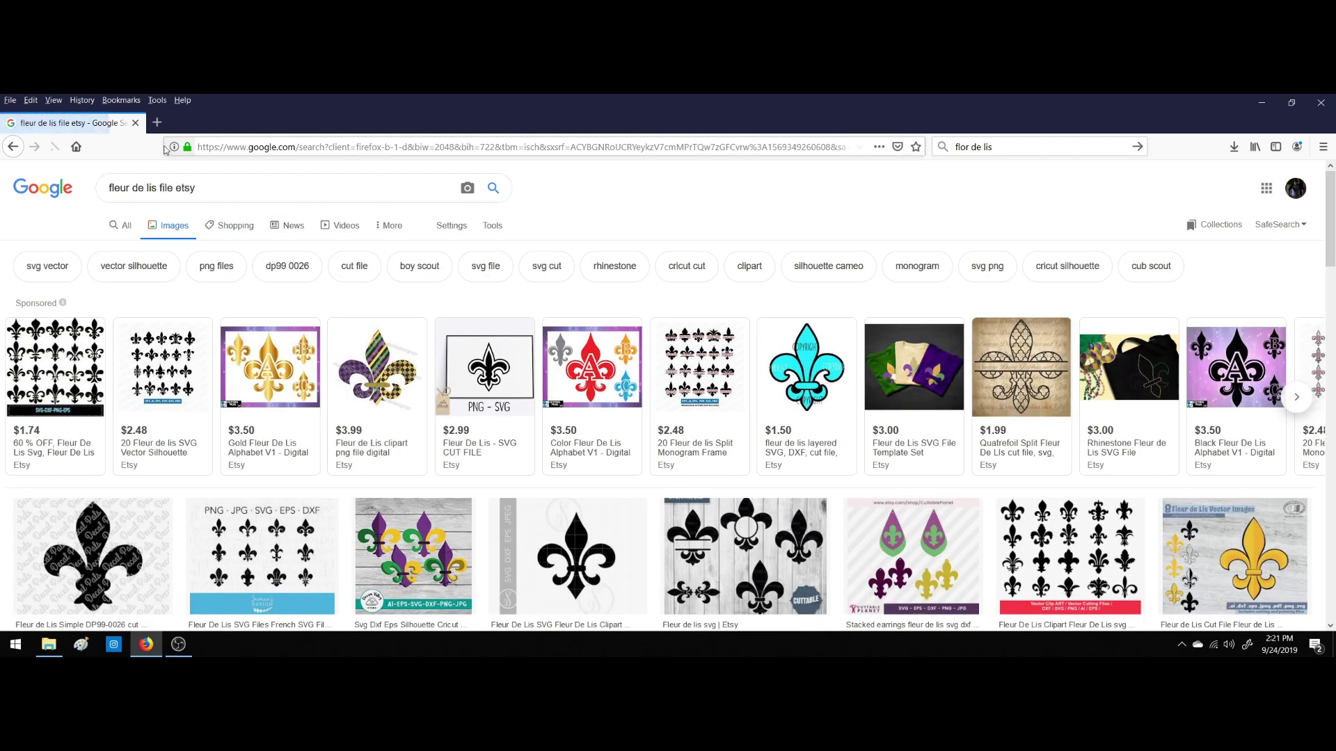
Preview the vector cutting files clipart sheet and the Savana's Design fleur-de-lis set, closing each preview.
{"action": "scroll", "coordinate": [692, 305], "scroll_direction": "down", "scroll_amount": 2}
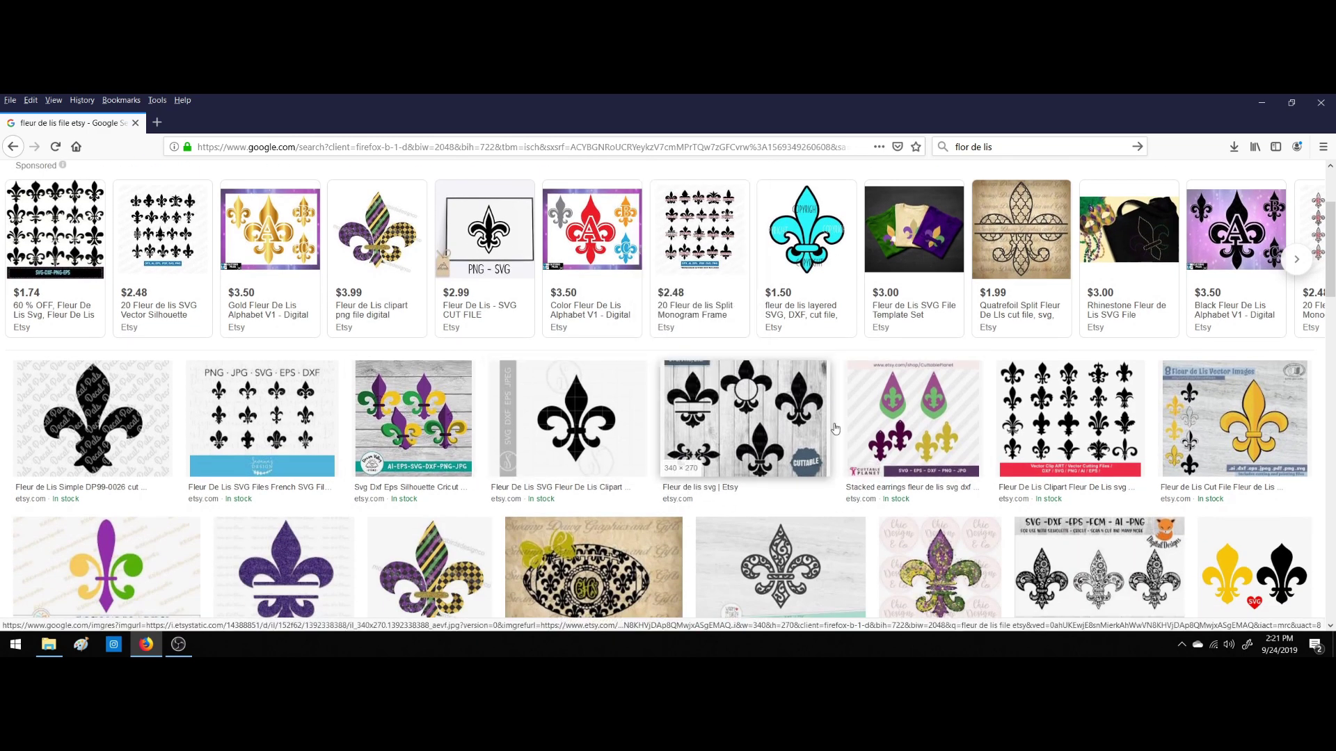
{"action": "left_click", "coordinate": [1087, 440]}
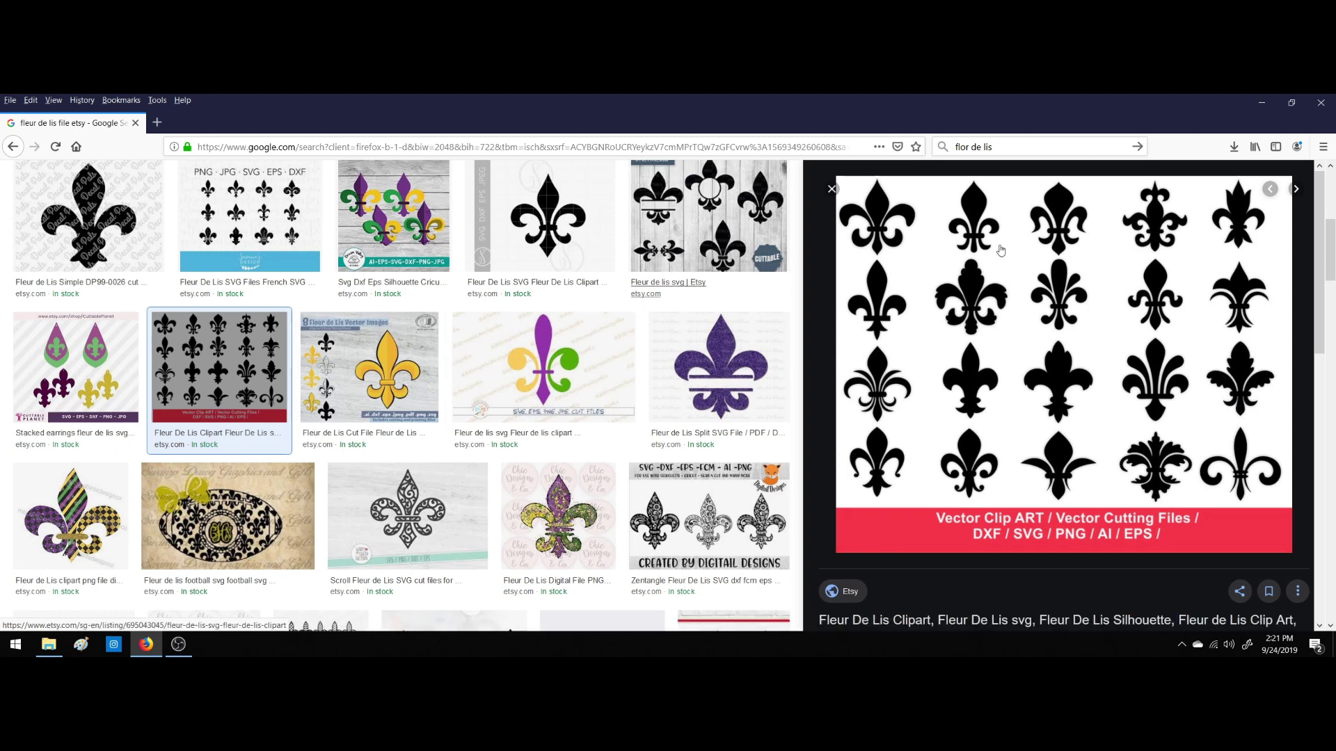
{"action": "left_click", "coordinate": [831, 190]}
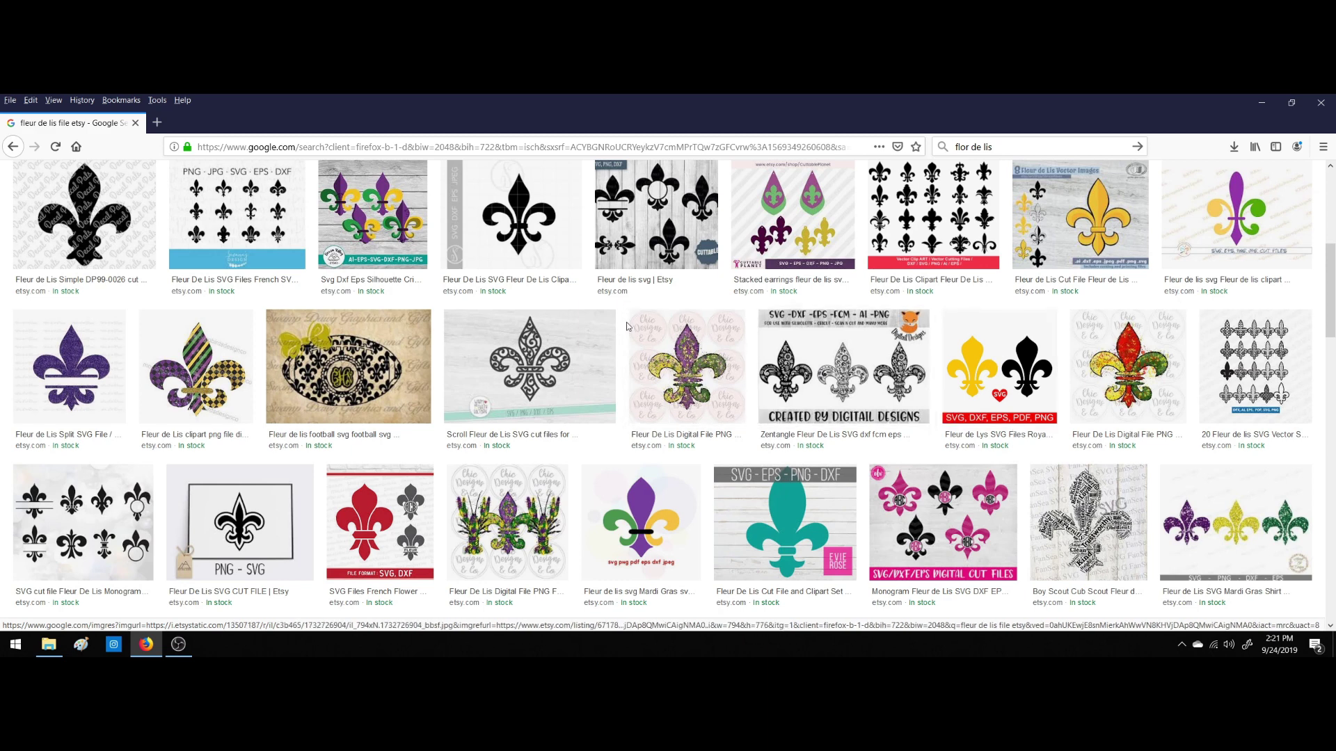
{"action": "scroll", "coordinate": [492, 305], "scroll_direction": "up", "scroll_amount": 1}
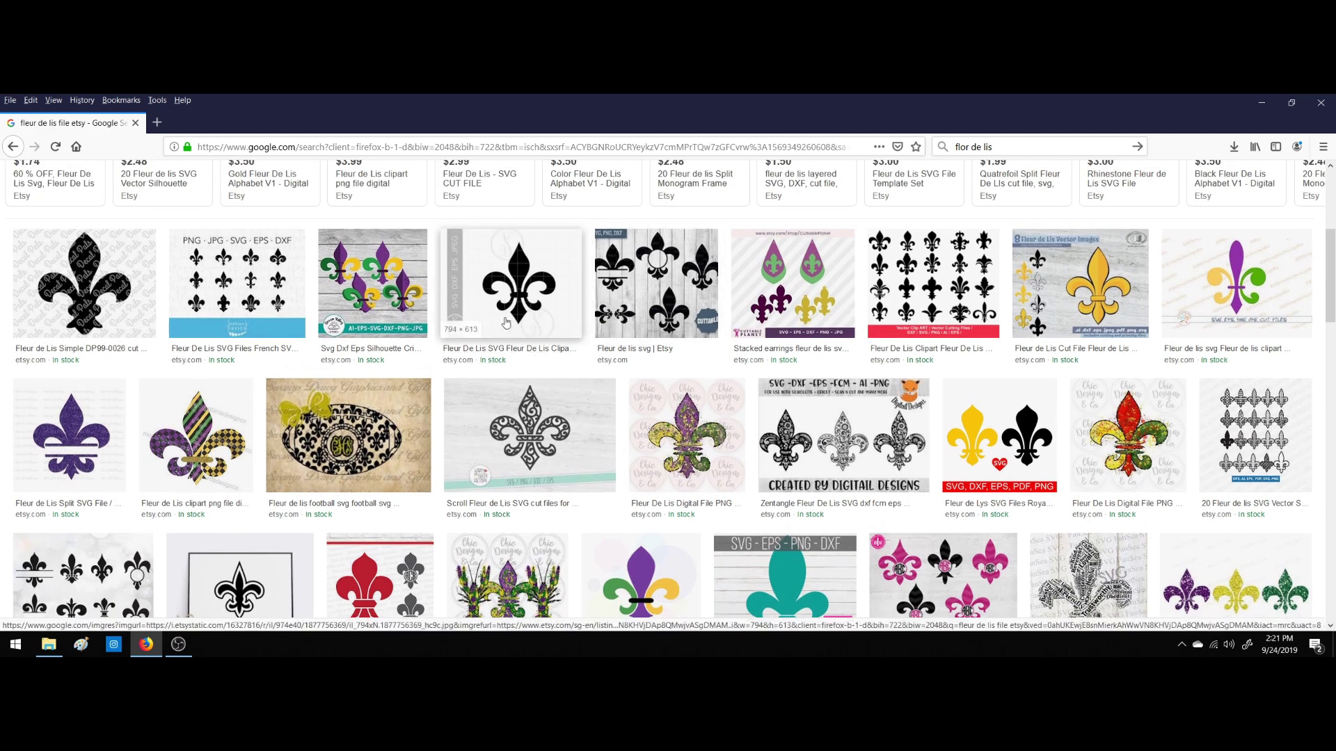
{"action": "left_click", "coordinate": [253, 285]}
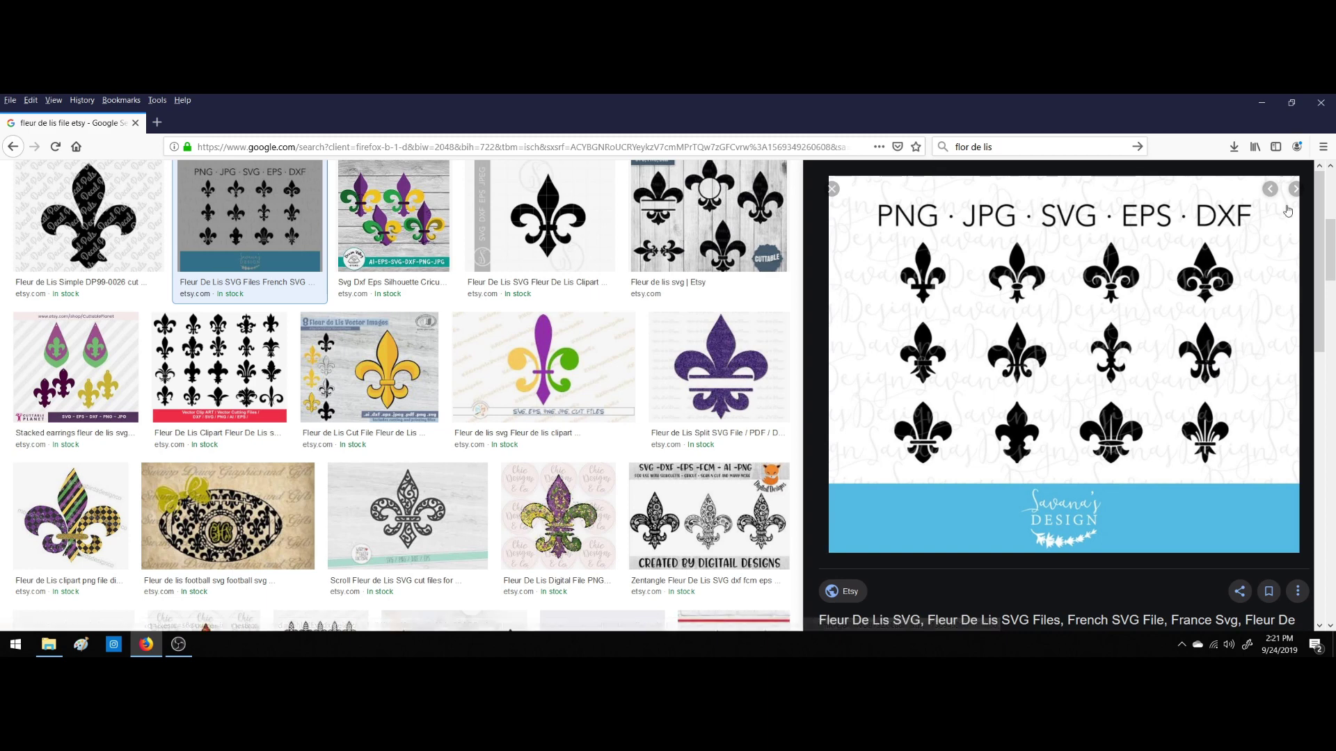
{"action": "left_click", "coordinate": [833, 189]}
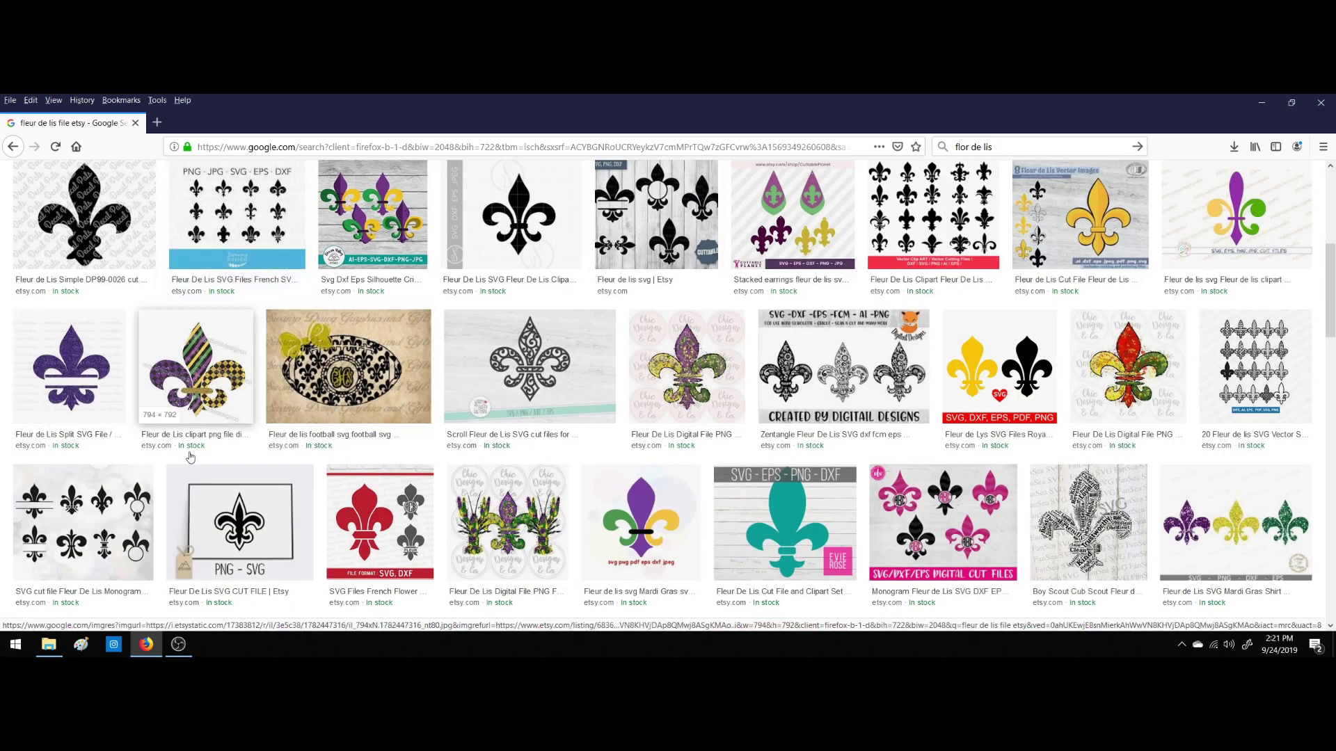
Browse further down the image results for other fleur-de-lis cut files.
{"action": "scroll", "coordinate": [547, 492], "scroll_direction": "down", "scroll_amount": 2}
{"action": "scroll", "coordinate": [547, 492], "scroll_direction": "down", "scroll_amount": 2}
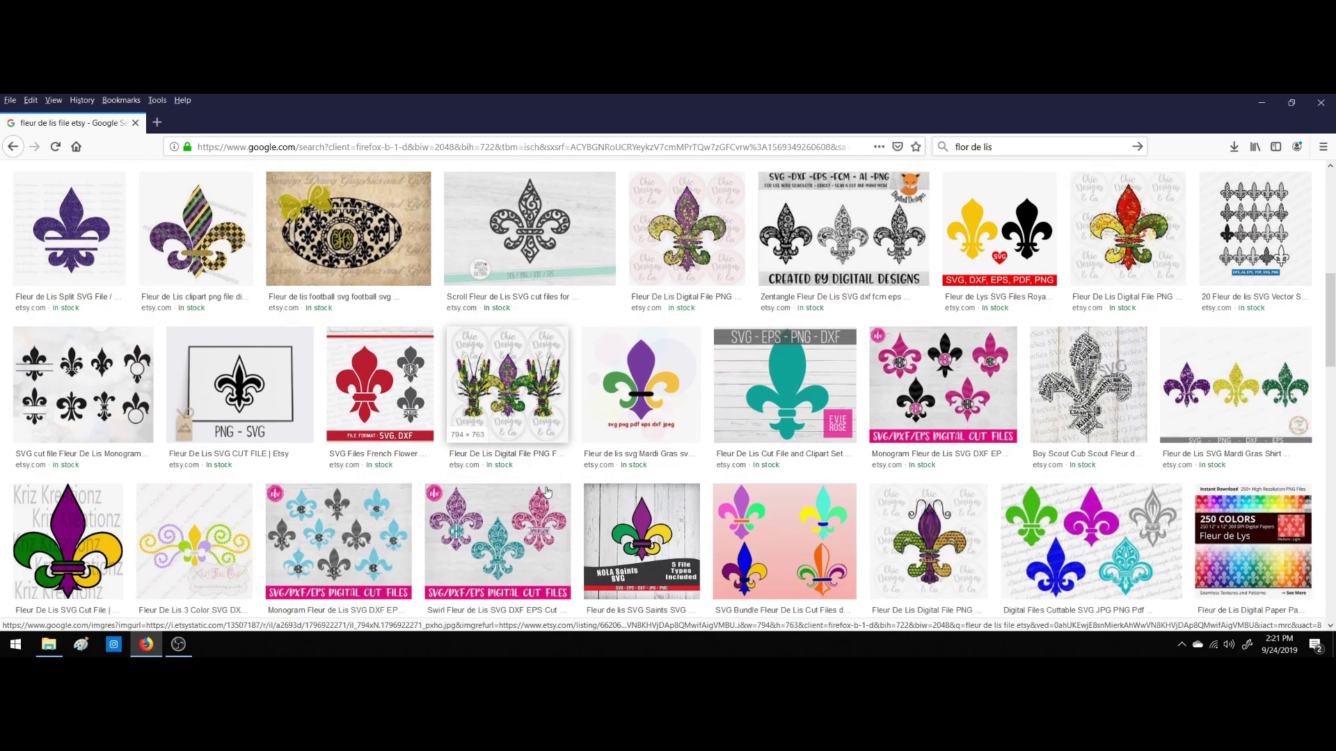
{"action": "scroll", "coordinate": [576, 418], "scroll_direction": "down", "scroll_amount": 2}
{"action": "scroll", "coordinate": [576, 417], "scroll_direction": "up", "scroll_amount": 2}
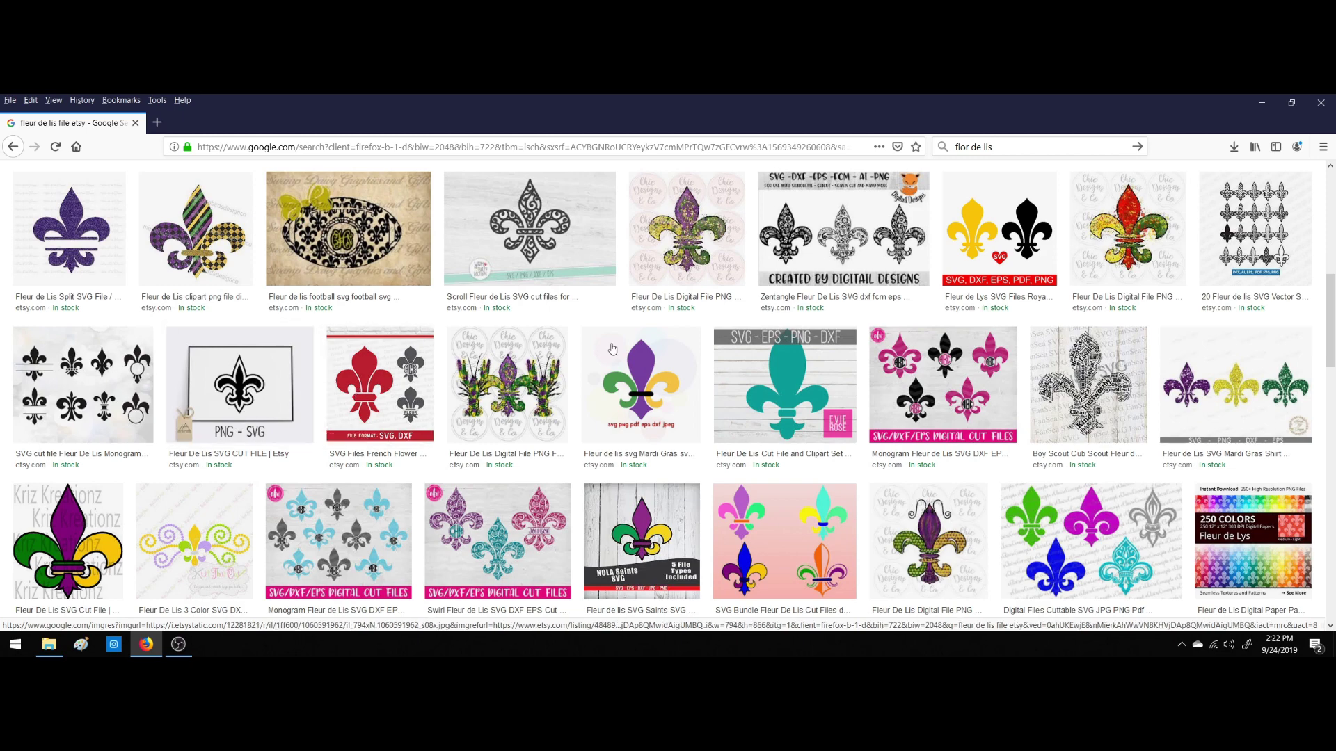
Look back over the fleur-de-lis cut file results and close the browser.
{"action": "scroll", "coordinate": [991, 341], "scroll_direction": "up", "scroll_amount": 7}
{"action": "scroll", "coordinate": [795, 445], "scroll_direction": "down", "scroll_amount": 7}
{"action": "scroll", "coordinate": [761, 393], "scroll_direction": "up", "scroll_amount": 8}
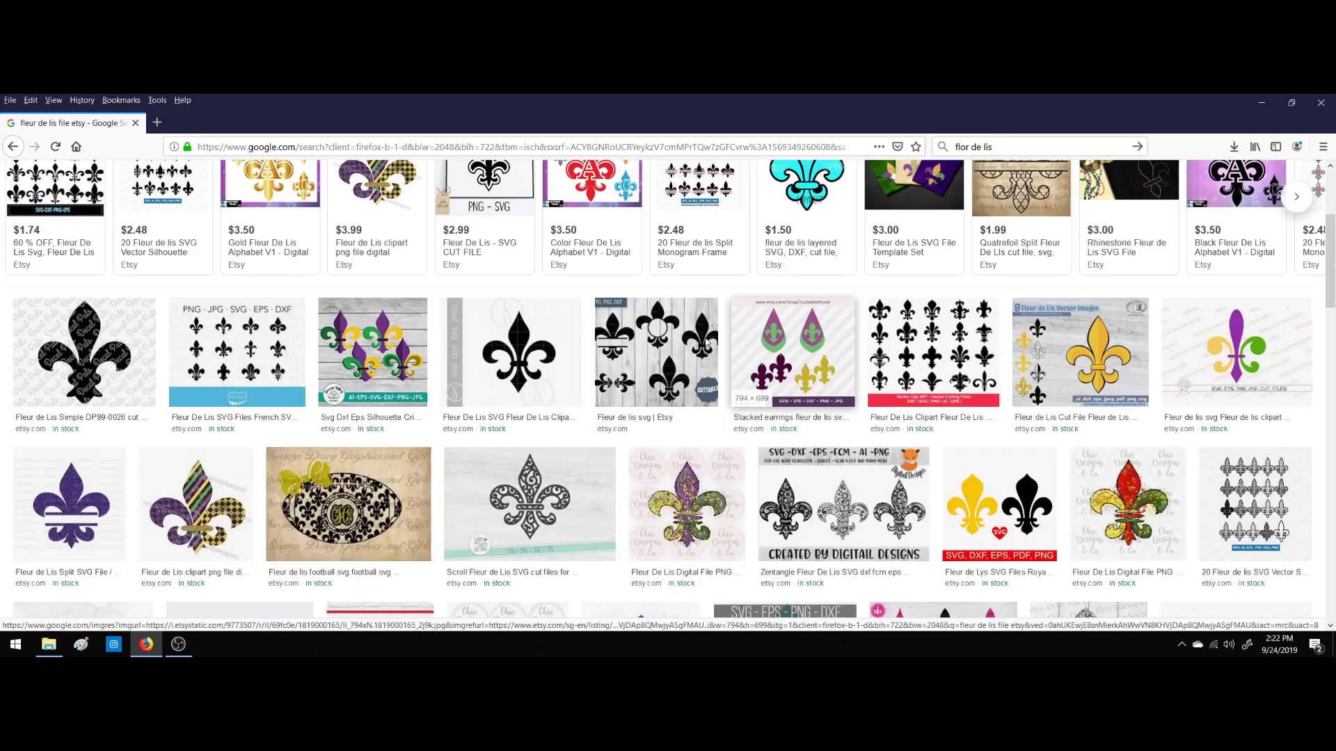
{"action": "left_click", "coordinate": [1320, 101]}
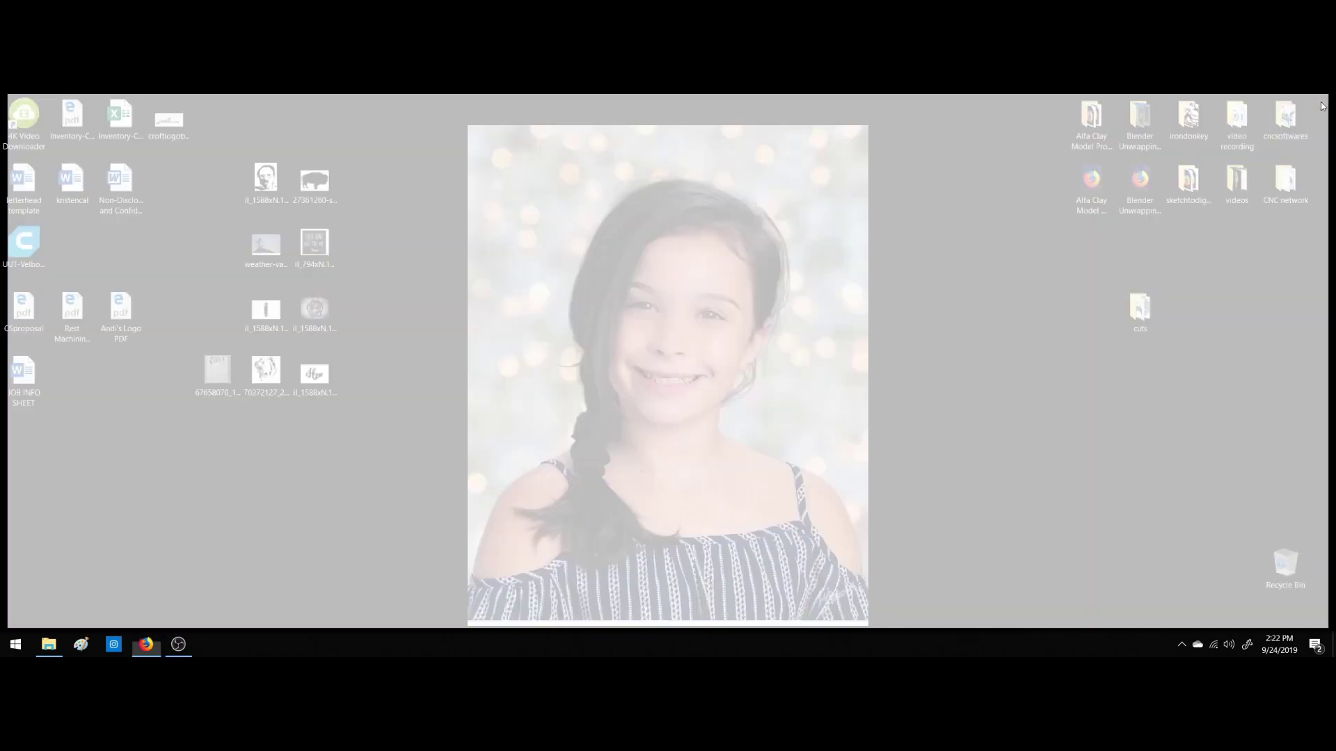
Search the cnc files folder on Local Disk (F:) for "saints".
{"action": "left_click", "coordinate": [38, 645]}
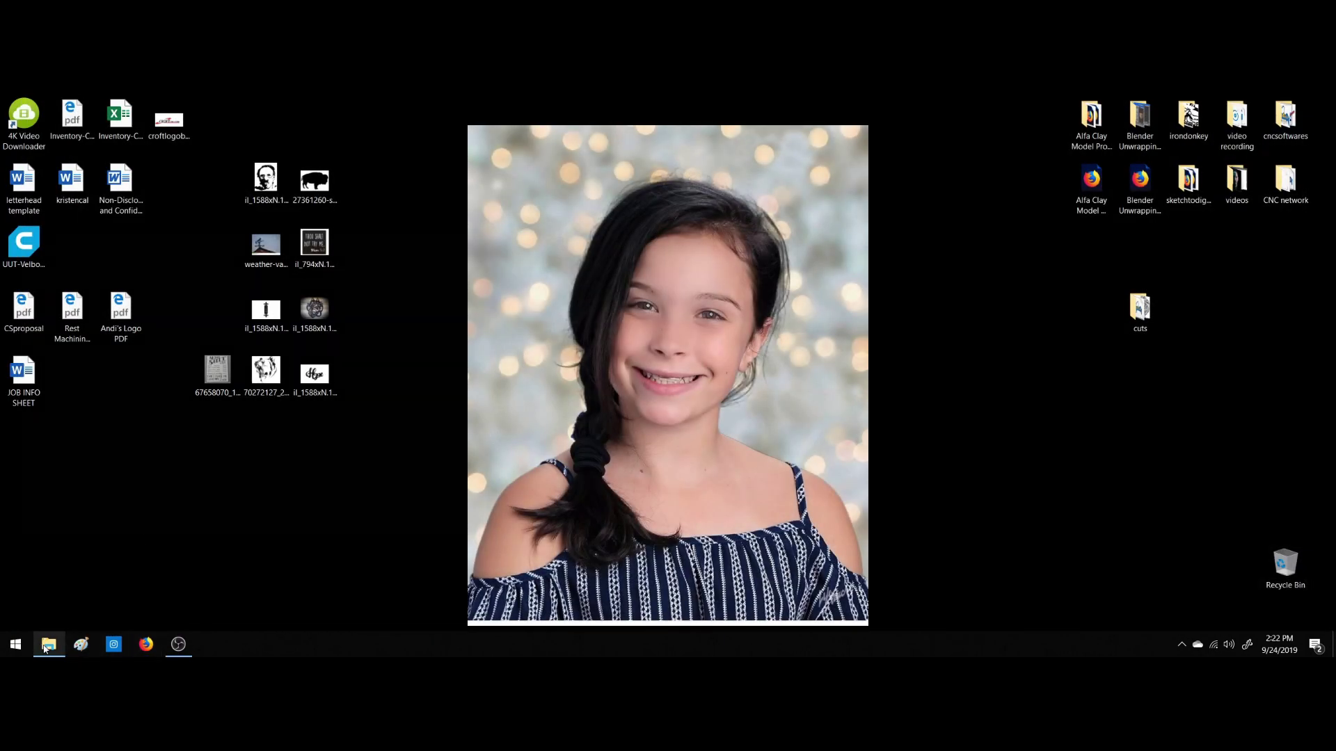
{"action": "scroll", "coordinate": [60, 379], "scroll_direction": "down", "scroll_amount": 1}
{"action": "scroll", "coordinate": [59, 389], "scroll_direction": "down", "scroll_amount": 1}
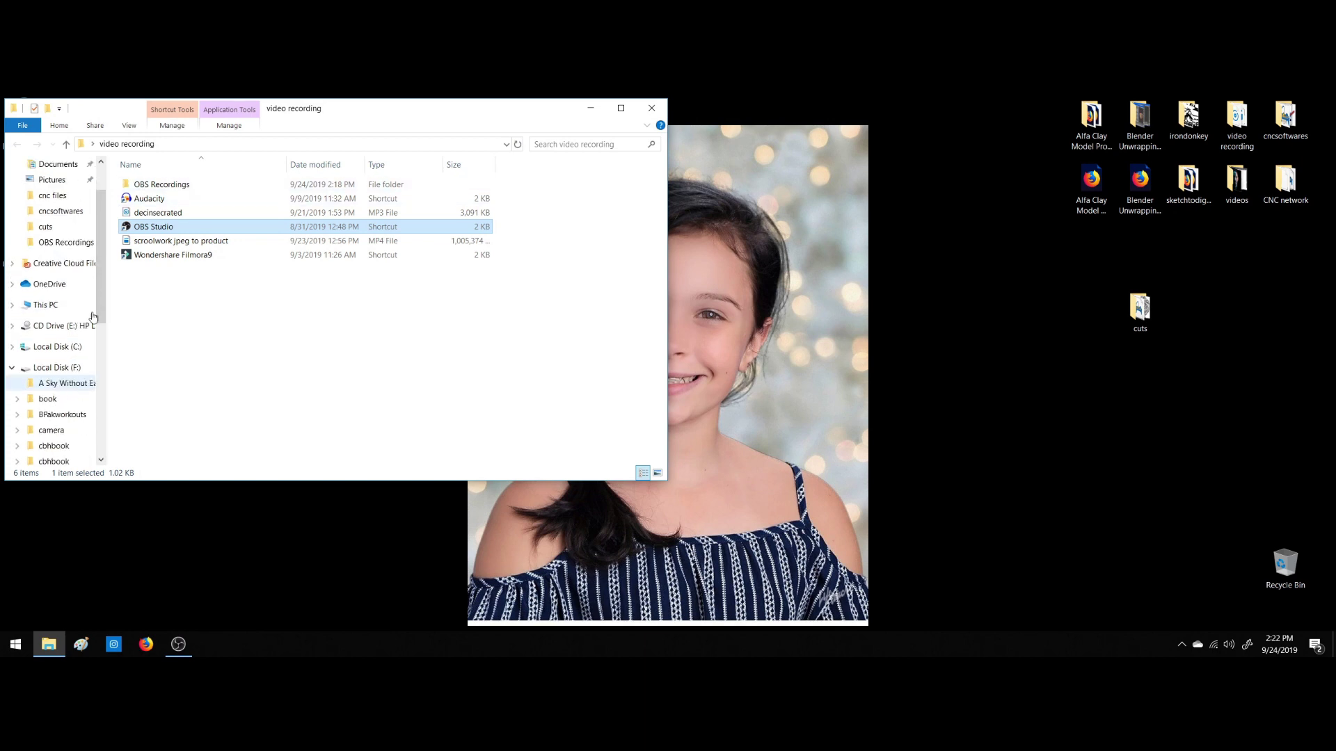
{"action": "scroll", "coordinate": [56, 320], "scroll_direction": "down", "scroll_amount": 3}
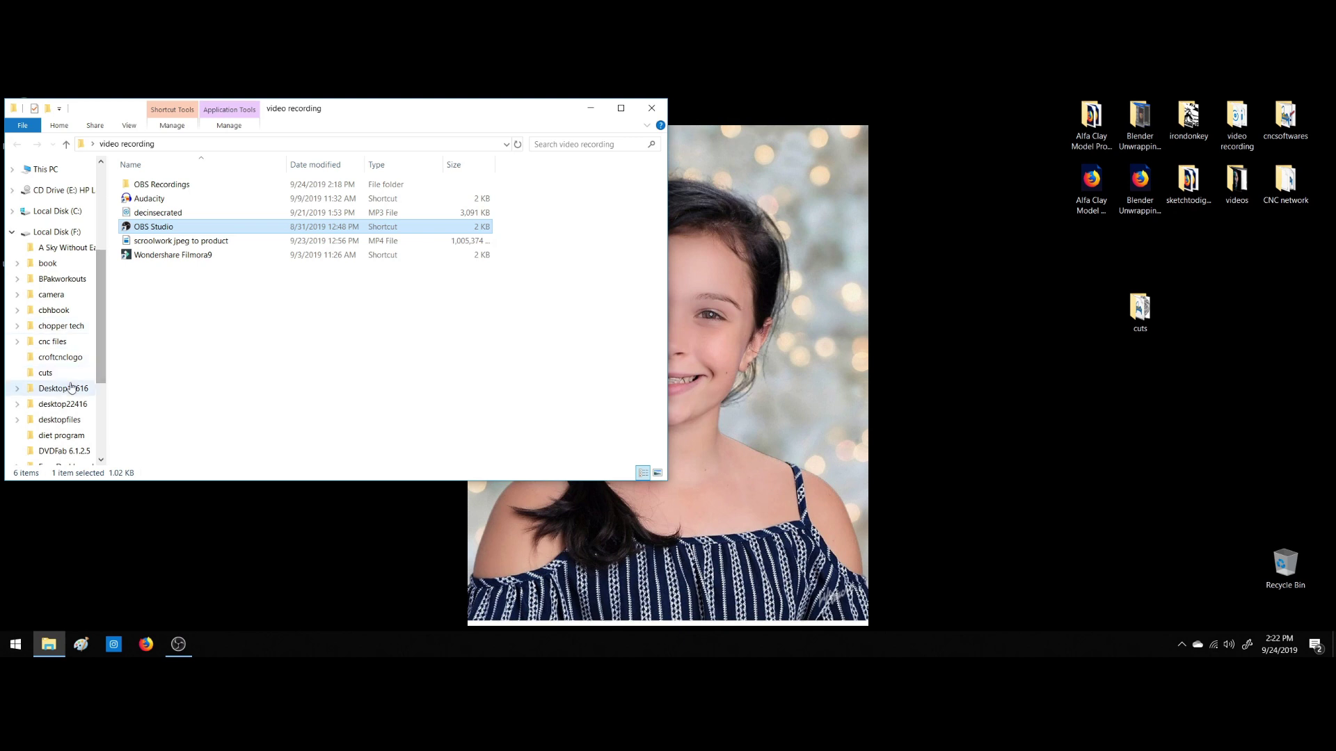
{"action": "left_click", "coordinate": [54, 343]}
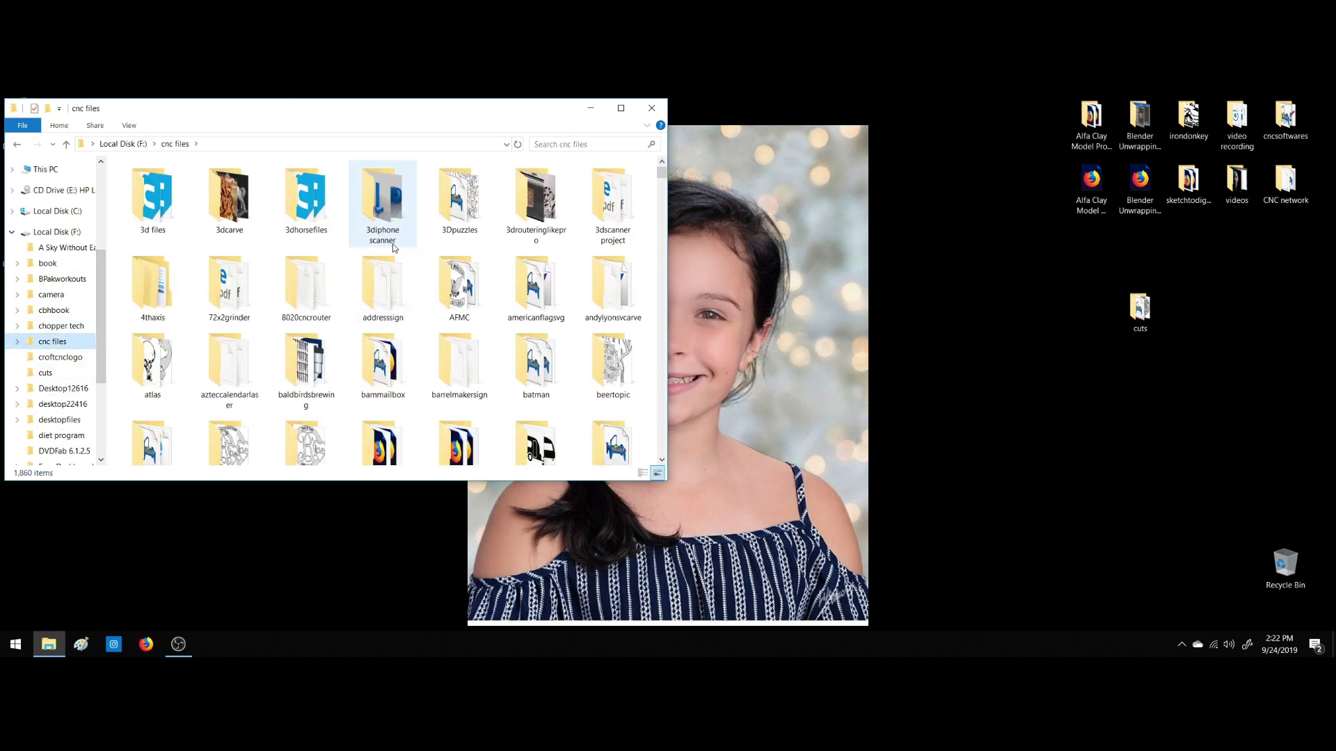
{"action": "scroll", "coordinate": [393, 247], "scroll_direction": "down", "scroll_amount": 15}
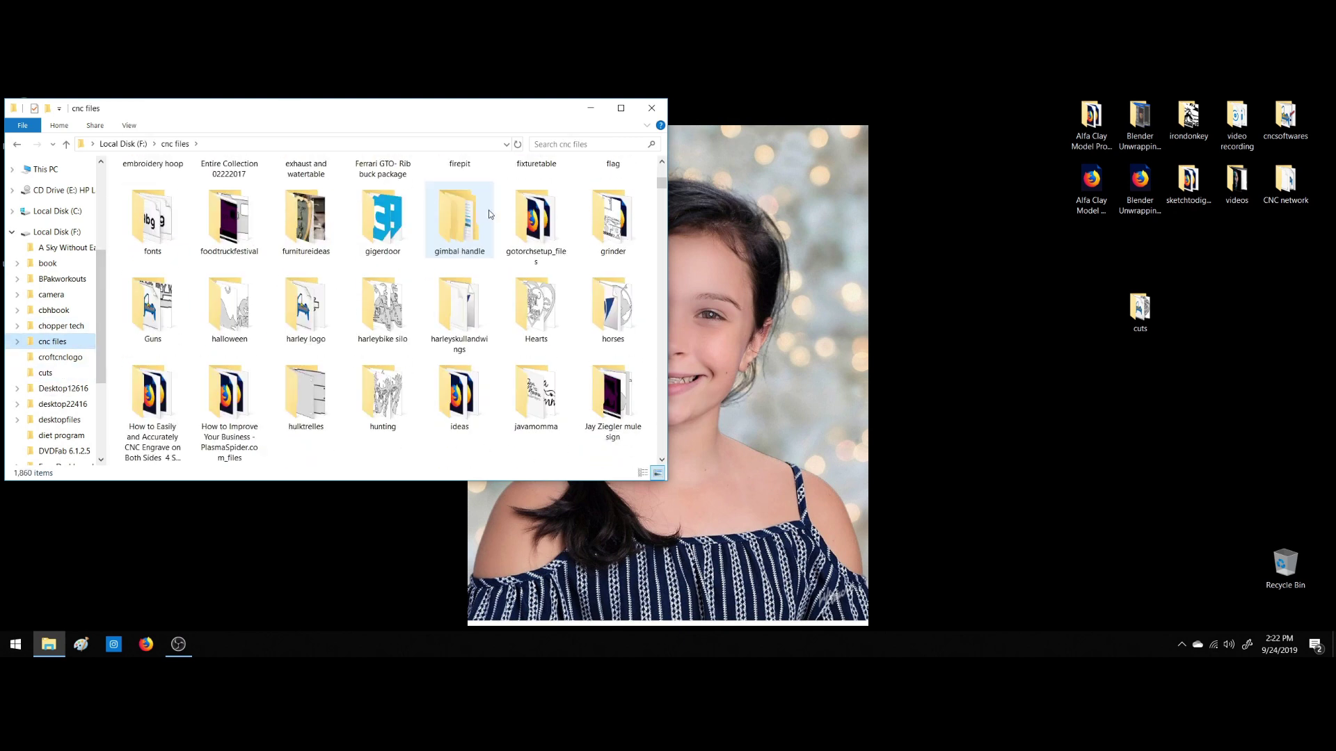
{"action": "left_click", "coordinate": [570, 144]}
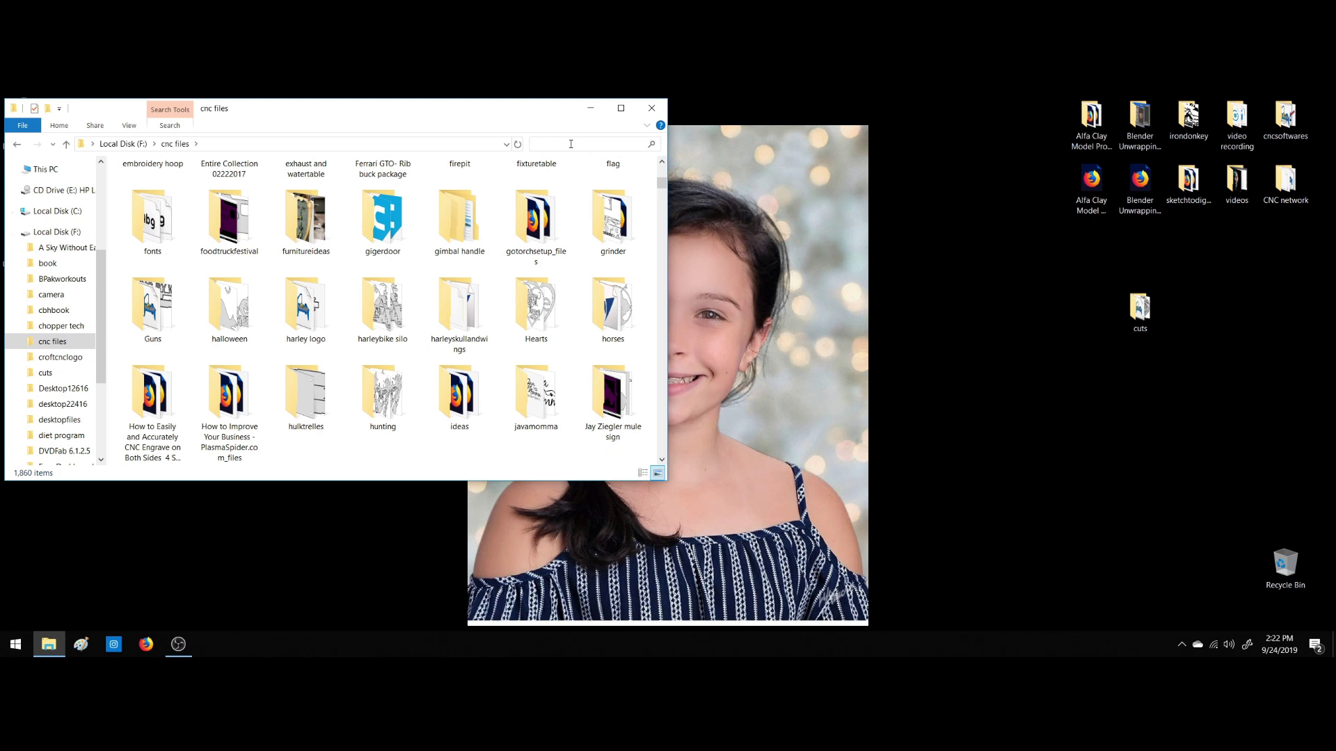
{"action": "type", "text": "saints"}
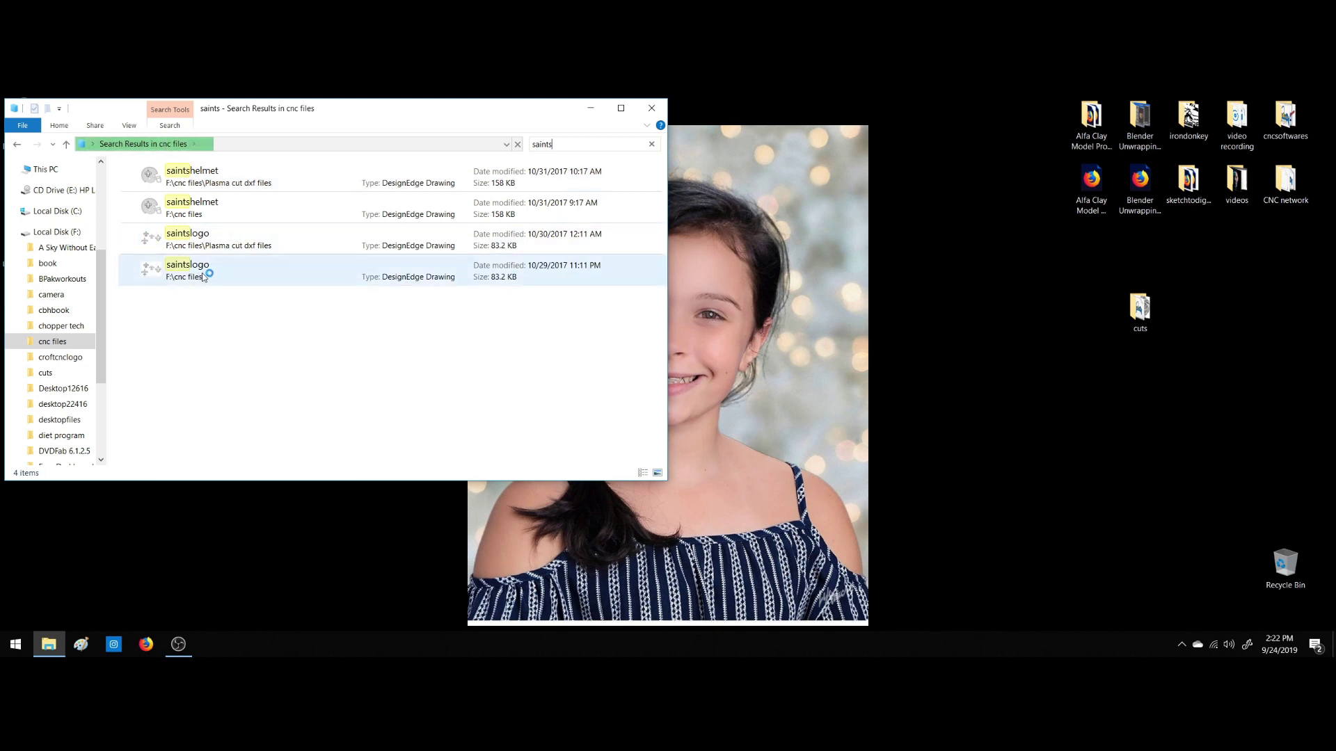
View the saintslogo drawing from the Plasma cut dxf files folder, then copy it to the desktop.
{"action": "double_click", "coordinate": [186, 240]}
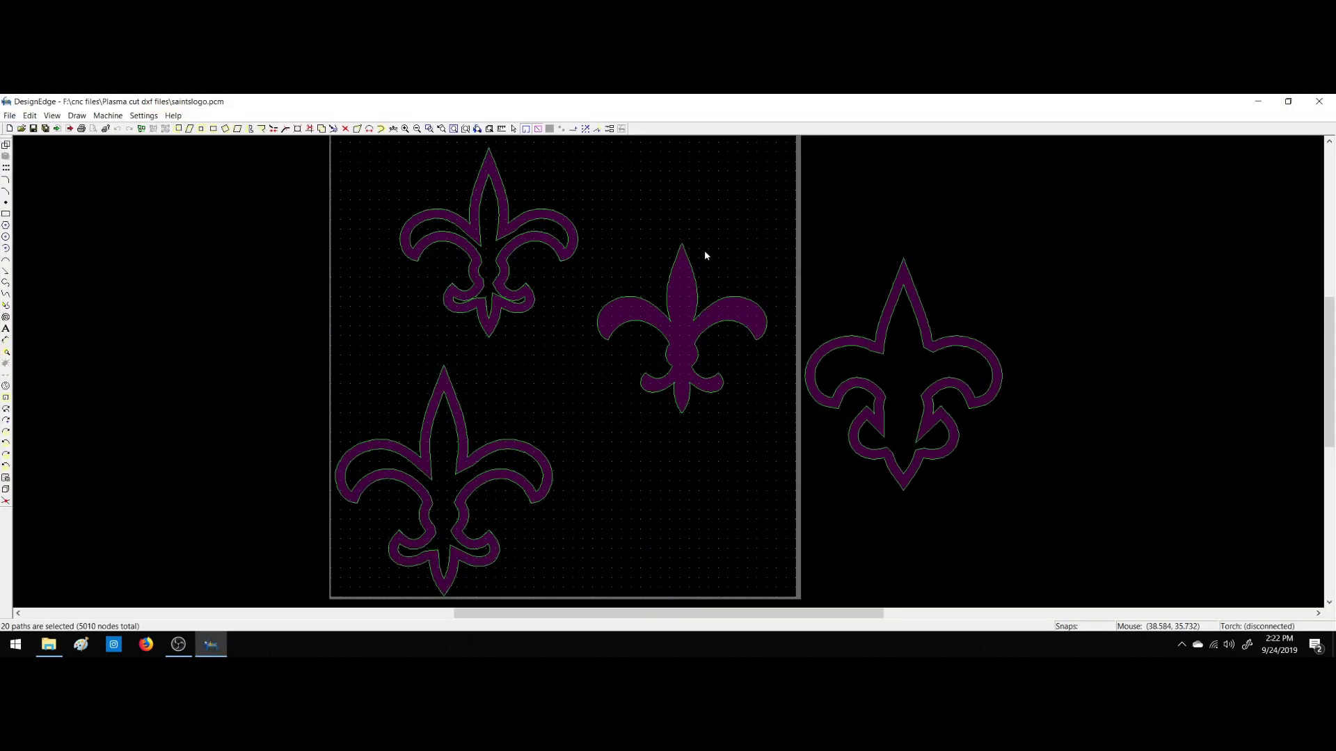
{"action": "left_click", "coordinate": [1318, 101]}
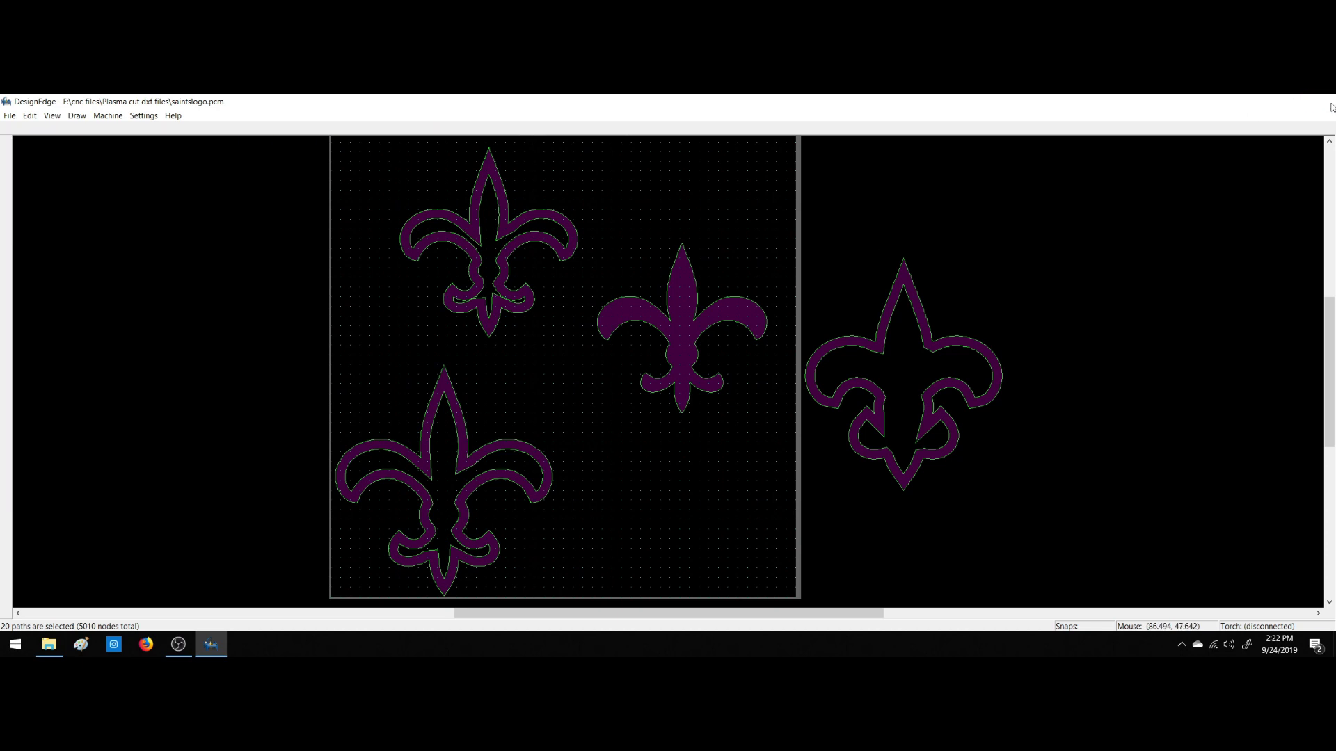
{"action": "left_click_drag", "start_coordinate": [198, 237], "coordinate": [849, 245]}
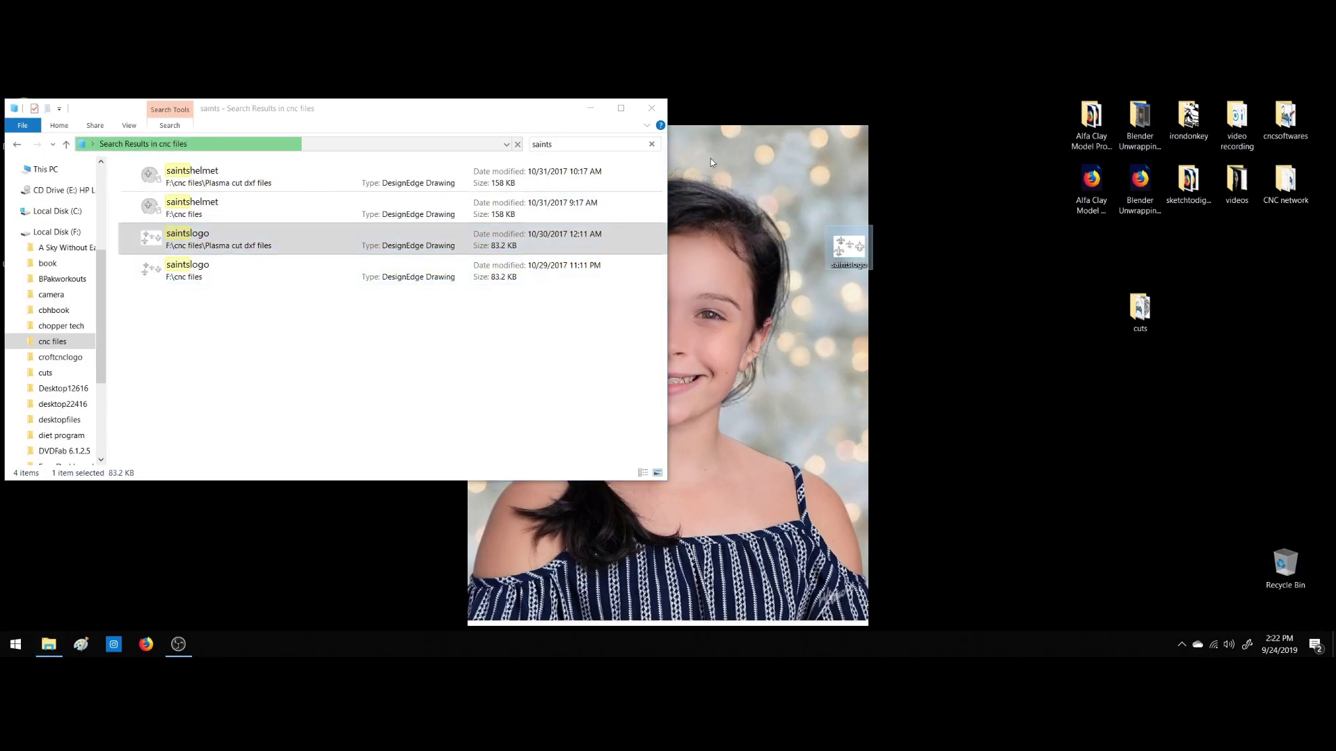
{"action": "left_click", "coordinate": [652, 108]}
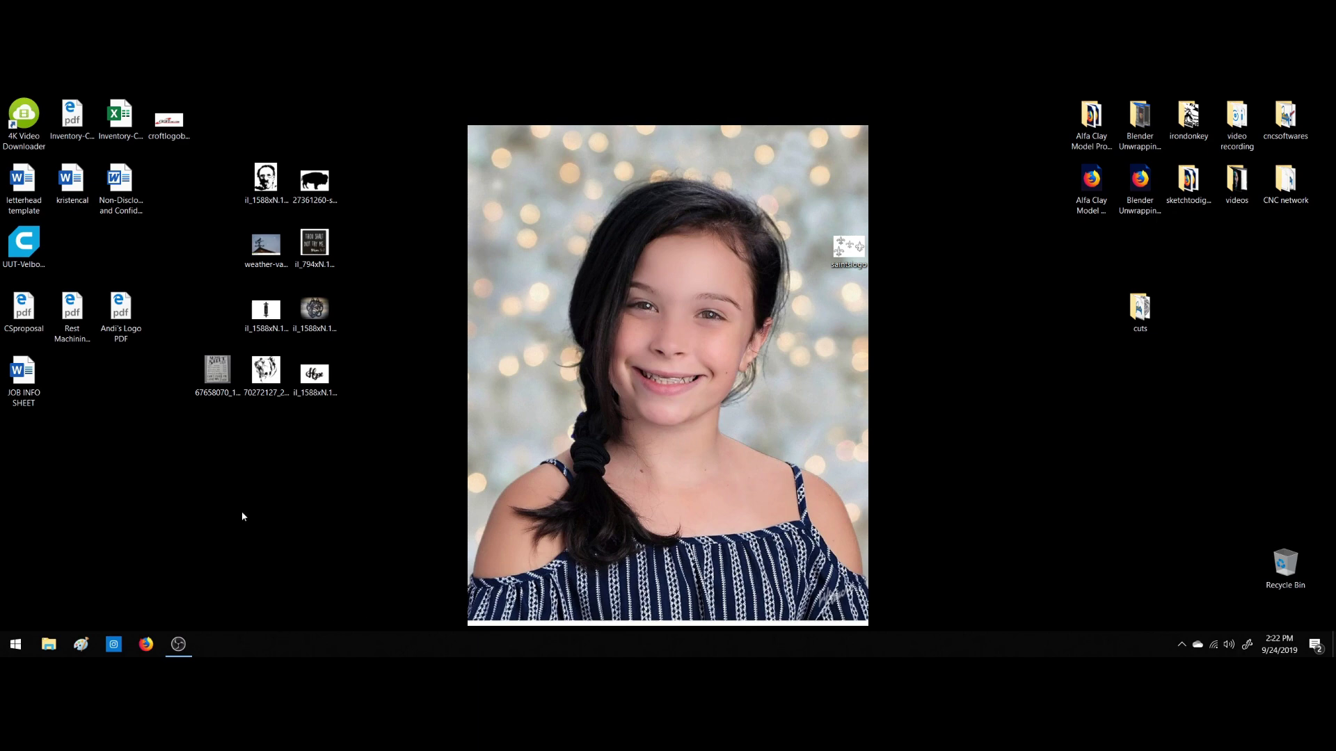
Launch VCarve Desktop from the cncsoftwares folder and create a single-sided 18 x 18 inch job, 0.5 inches thick.
{"action": "double_click", "coordinate": [1286, 120]}
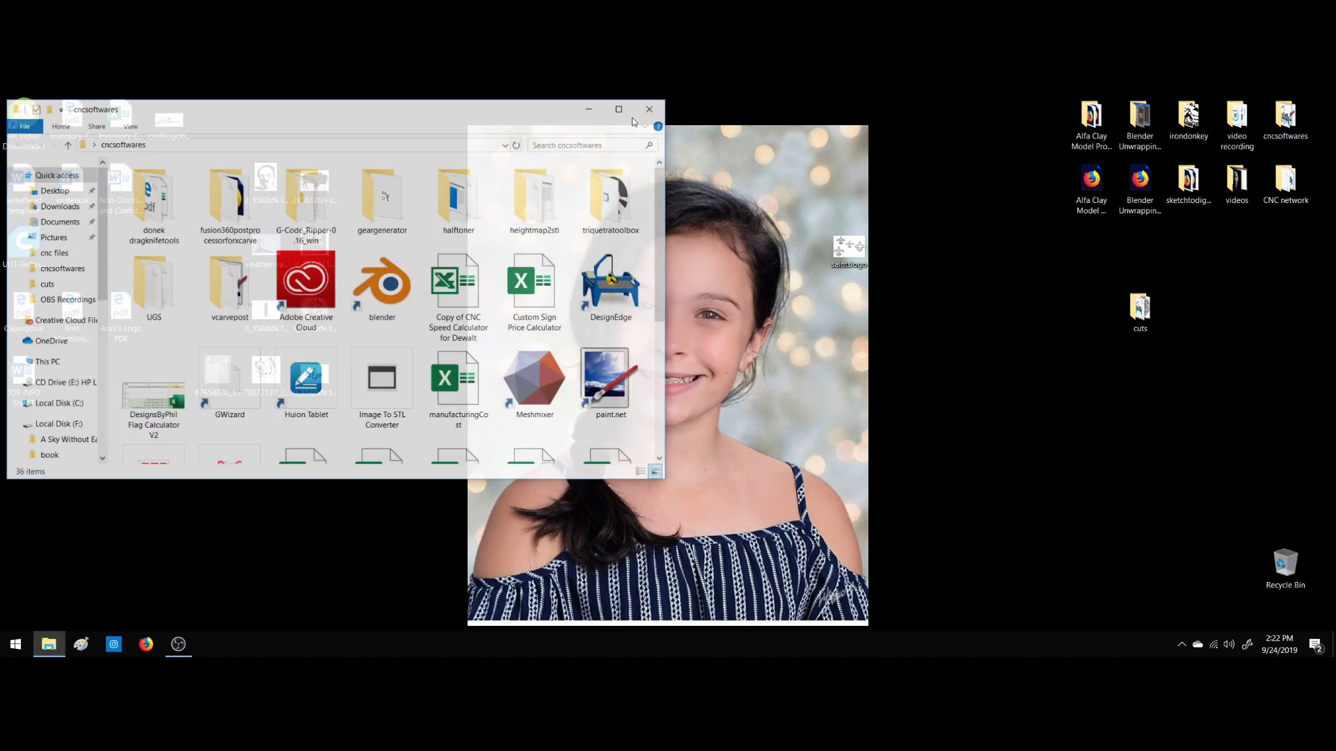
{"action": "scroll", "coordinate": [410, 292], "scroll_direction": "down", "scroll_amount": 3}
{"action": "double_click", "coordinate": [529, 358]}
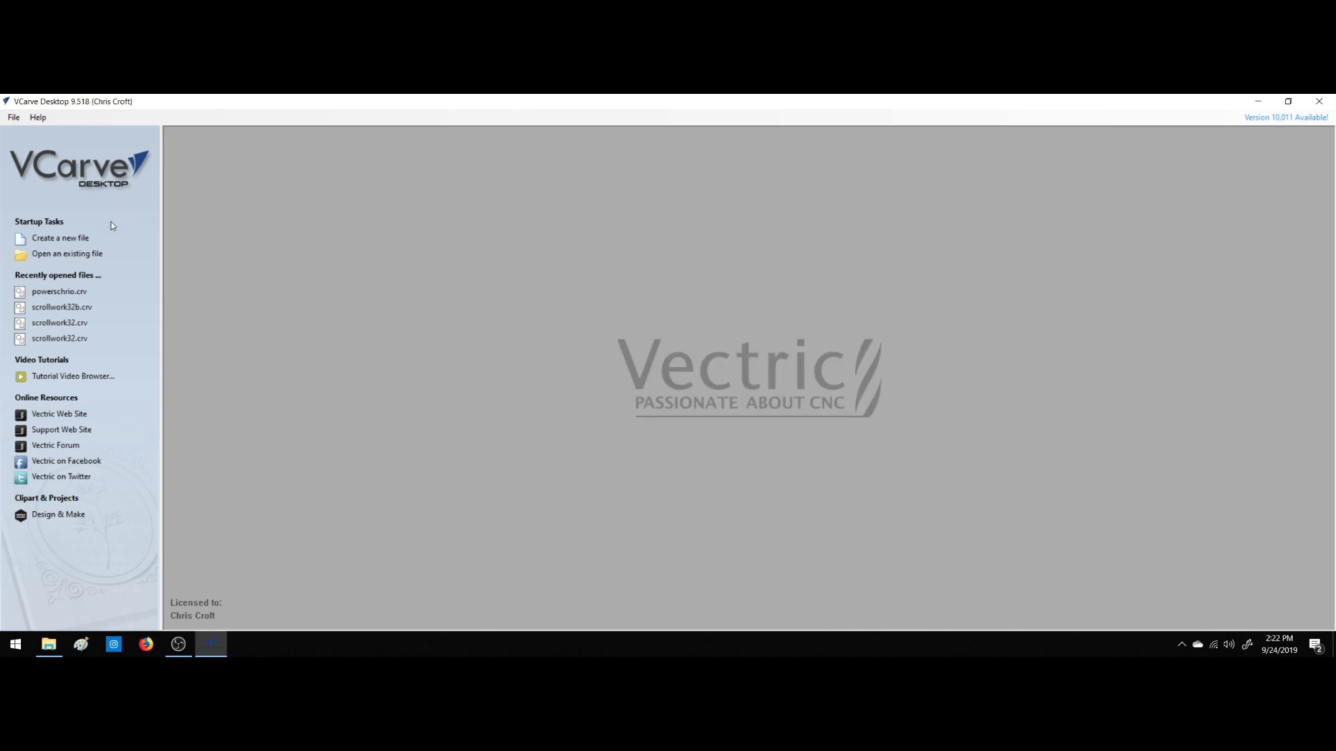
{"action": "left_click", "coordinate": [56, 240]}
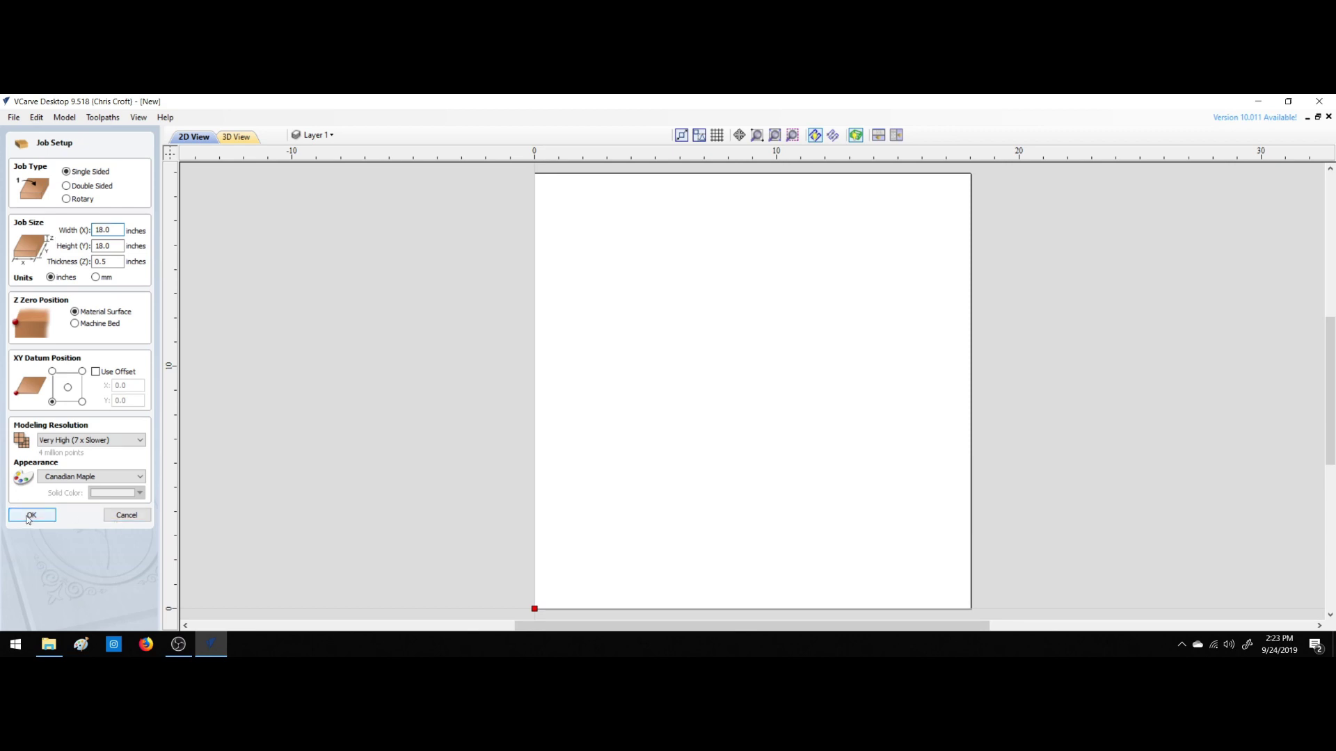
{"action": "left_click", "coordinate": [30, 515]}
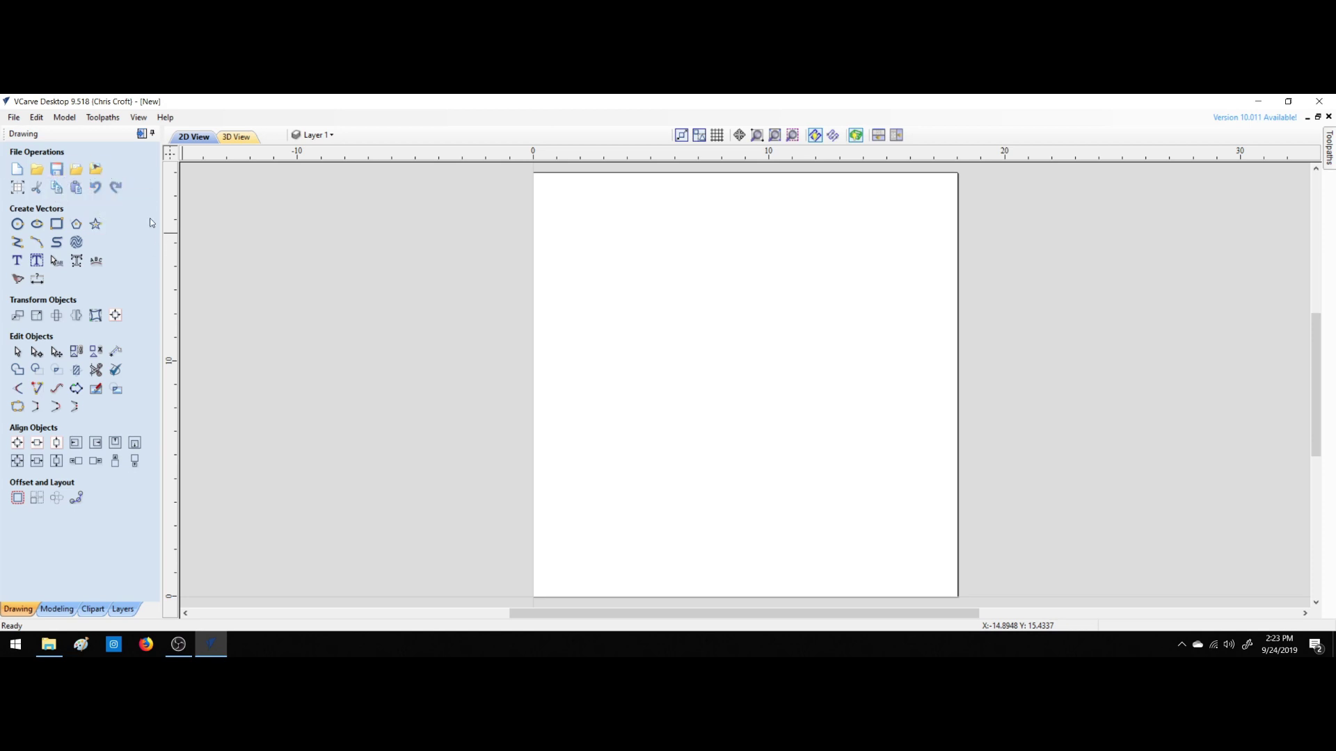
{"action": "left_click", "coordinate": [90, 173]}
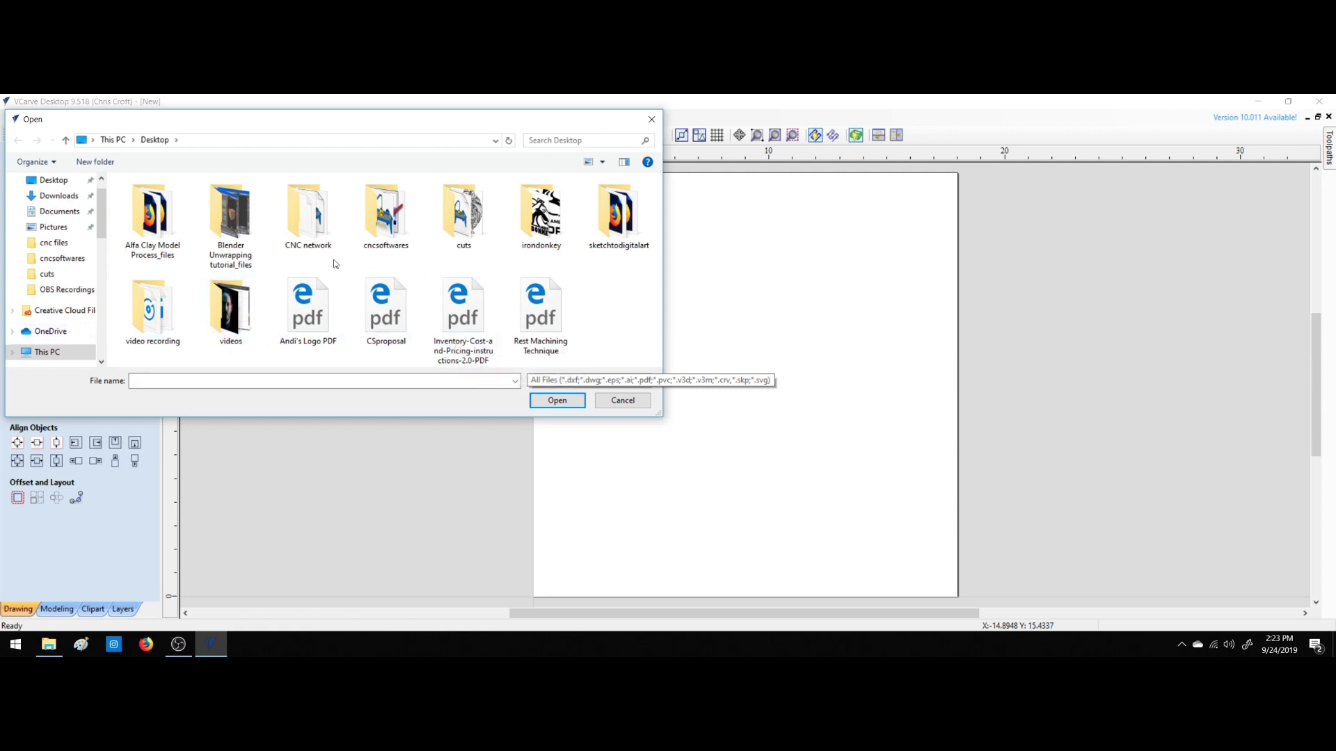
{"action": "left_click", "coordinate": [651, 118]}
{"action": "left_click", "coordinate": [1257, 101]}
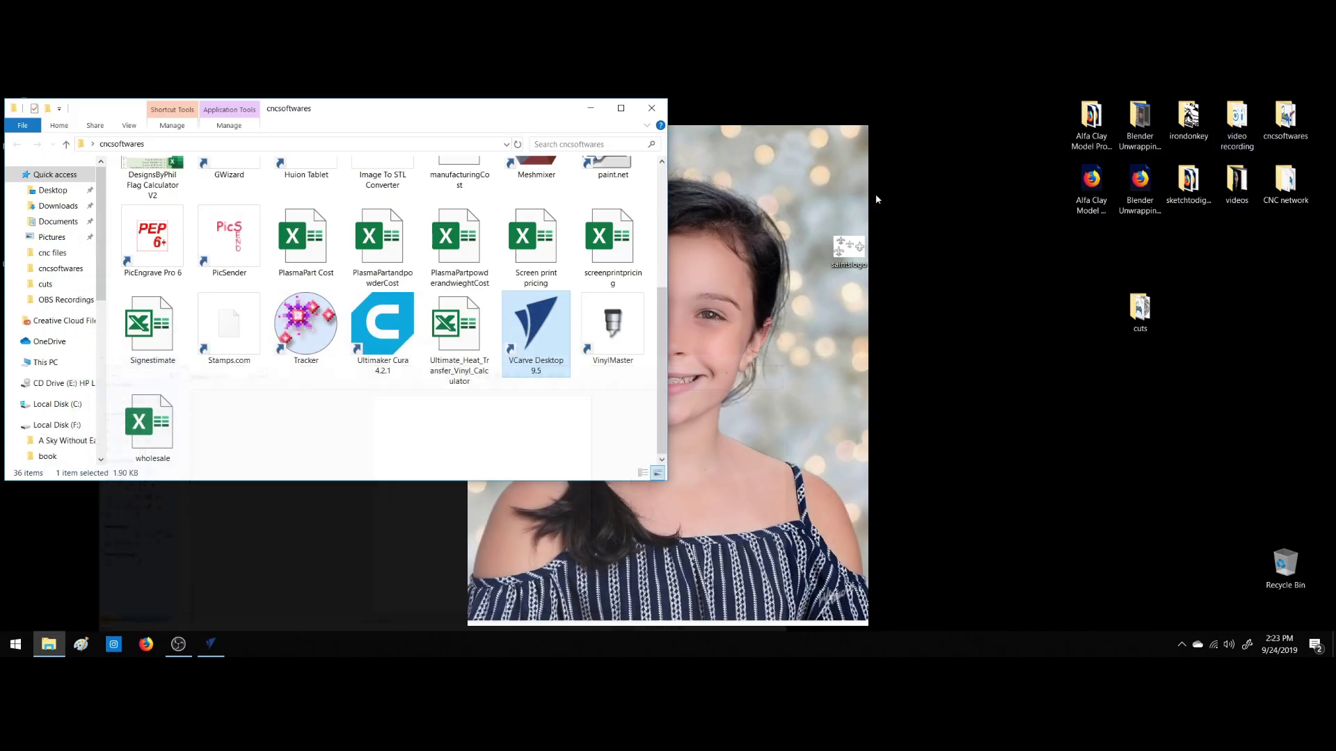
Move the saintslogo file beside the other desktop folders and close the cncsoftwares folder.
{"action": "left_click_drag", "start_coordinate": [849, 247], "coordinate": [1091, 251]}
{"action": "left_click", "coordinate": [651, 107]}
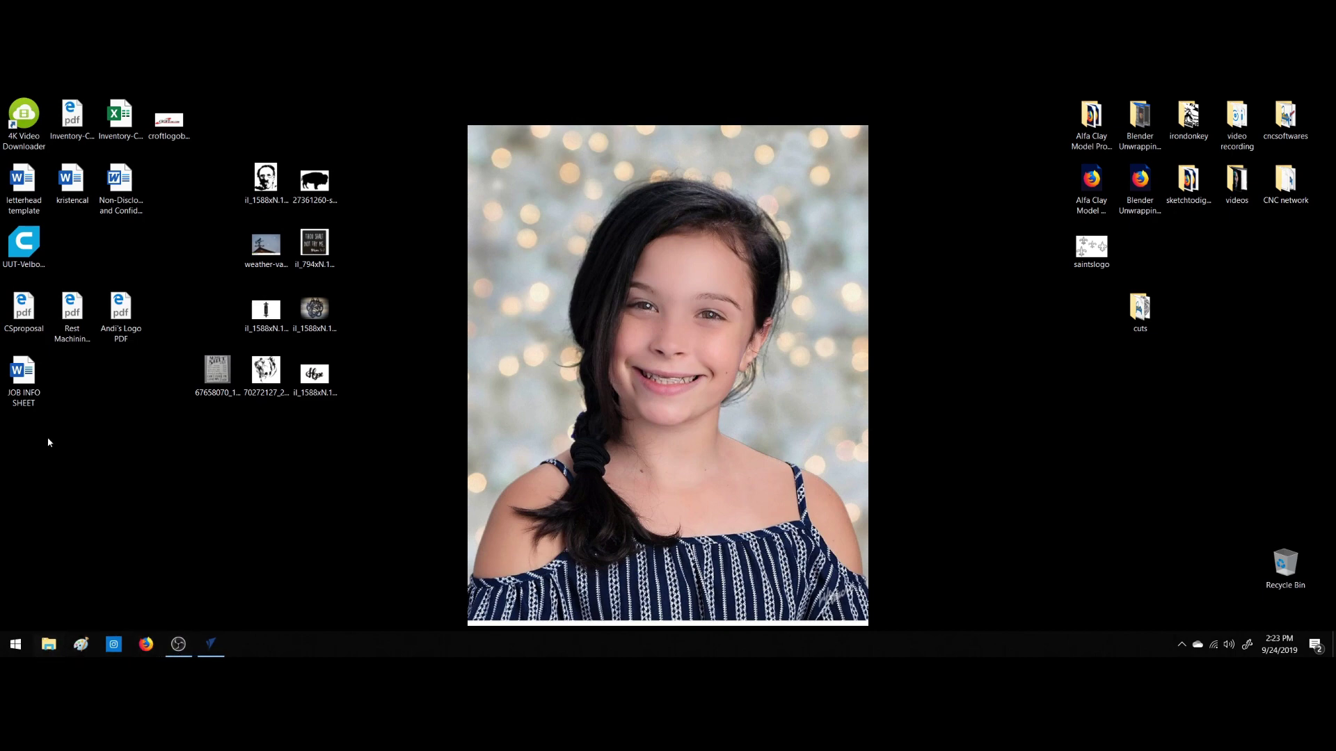
{"action": "left_click", "coordinate": [211, 644]}
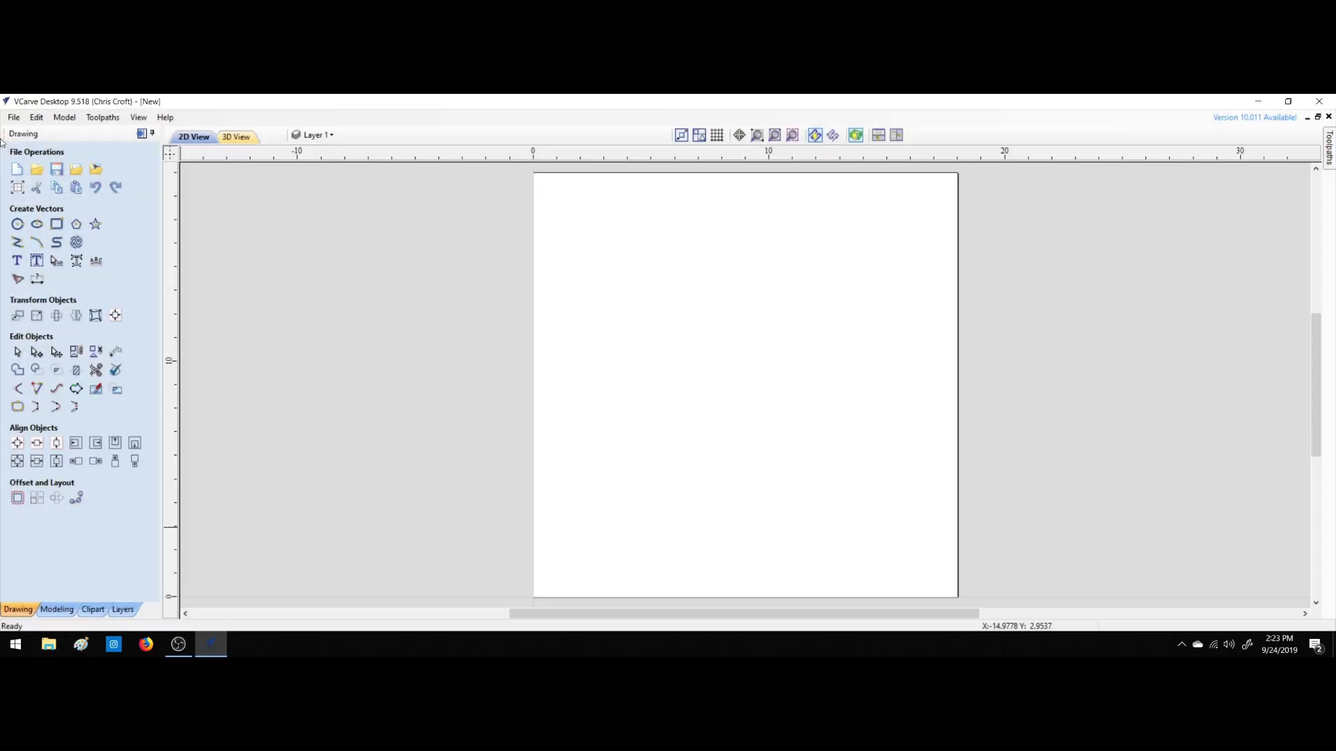
{"action": "left_click", "coordinate": [76, 169]}
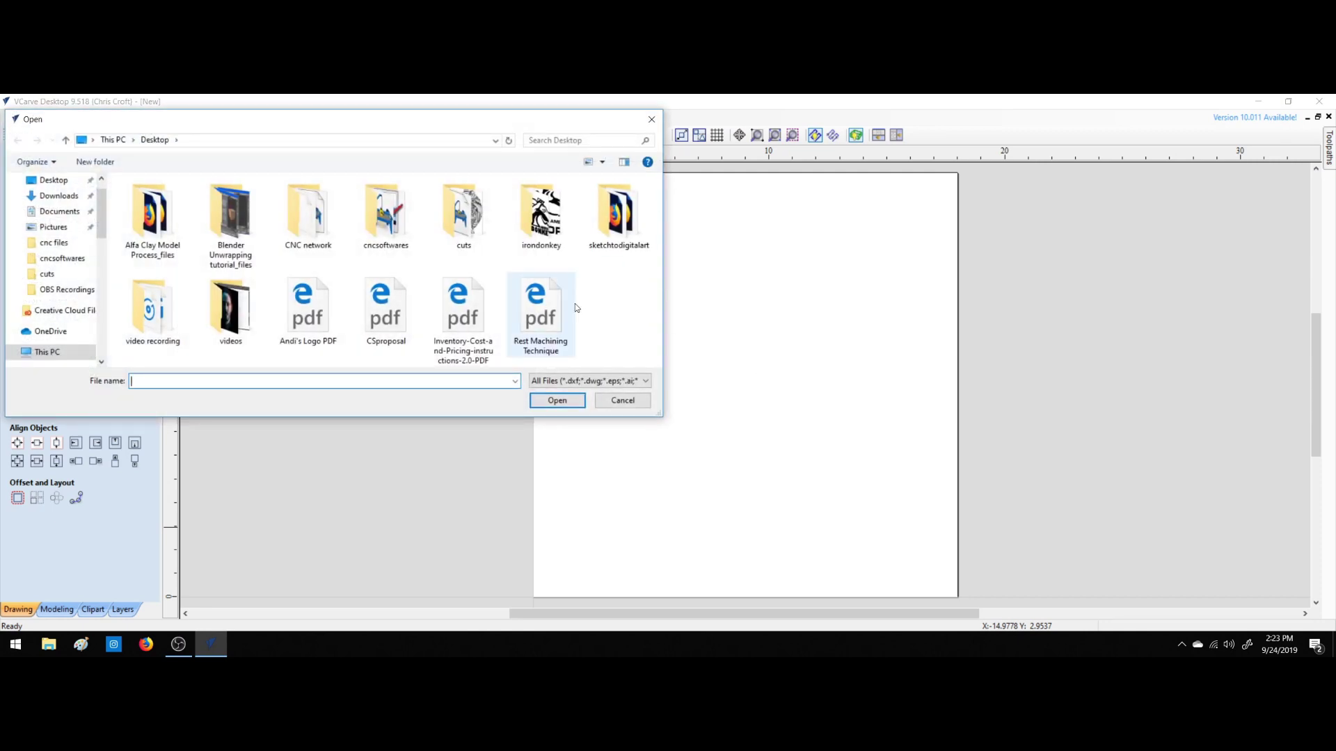
{"action": "left_click", "coordinate": [644, 382]}
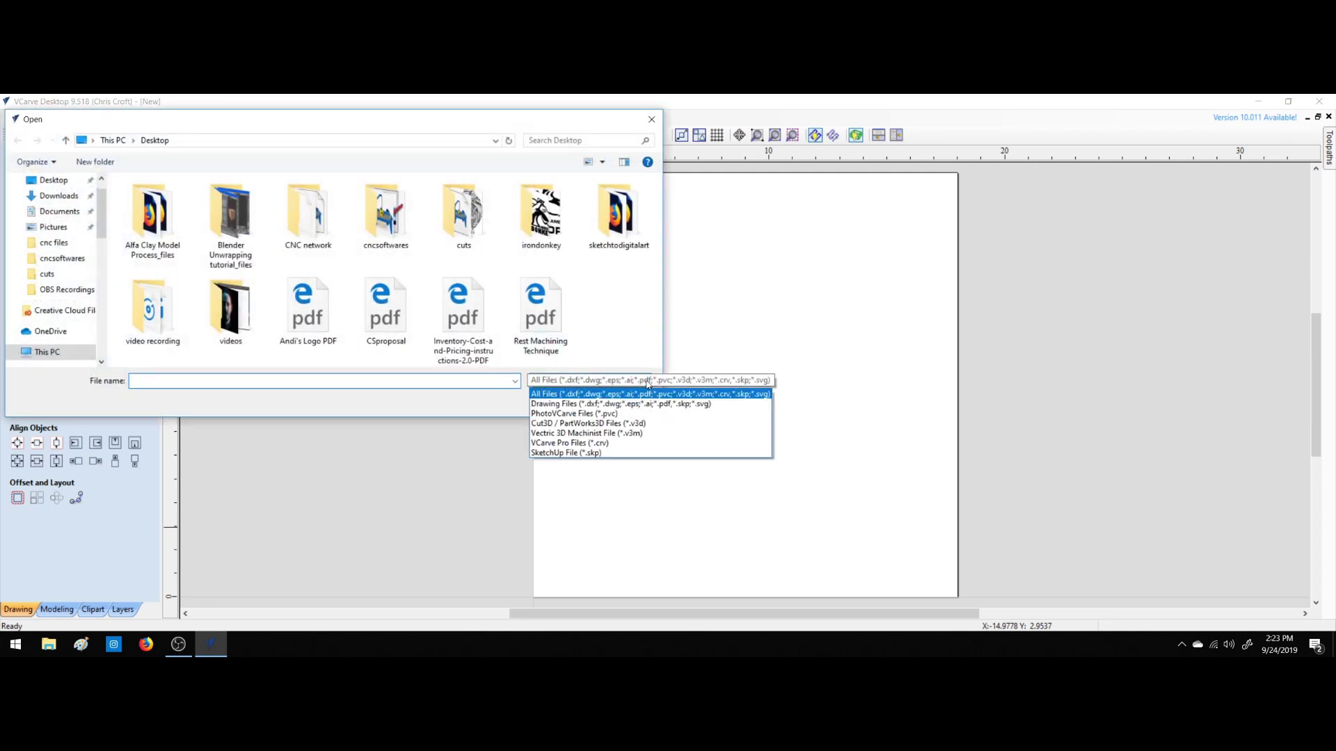
{"action": "left_click", "coordinate": [608, 404]}
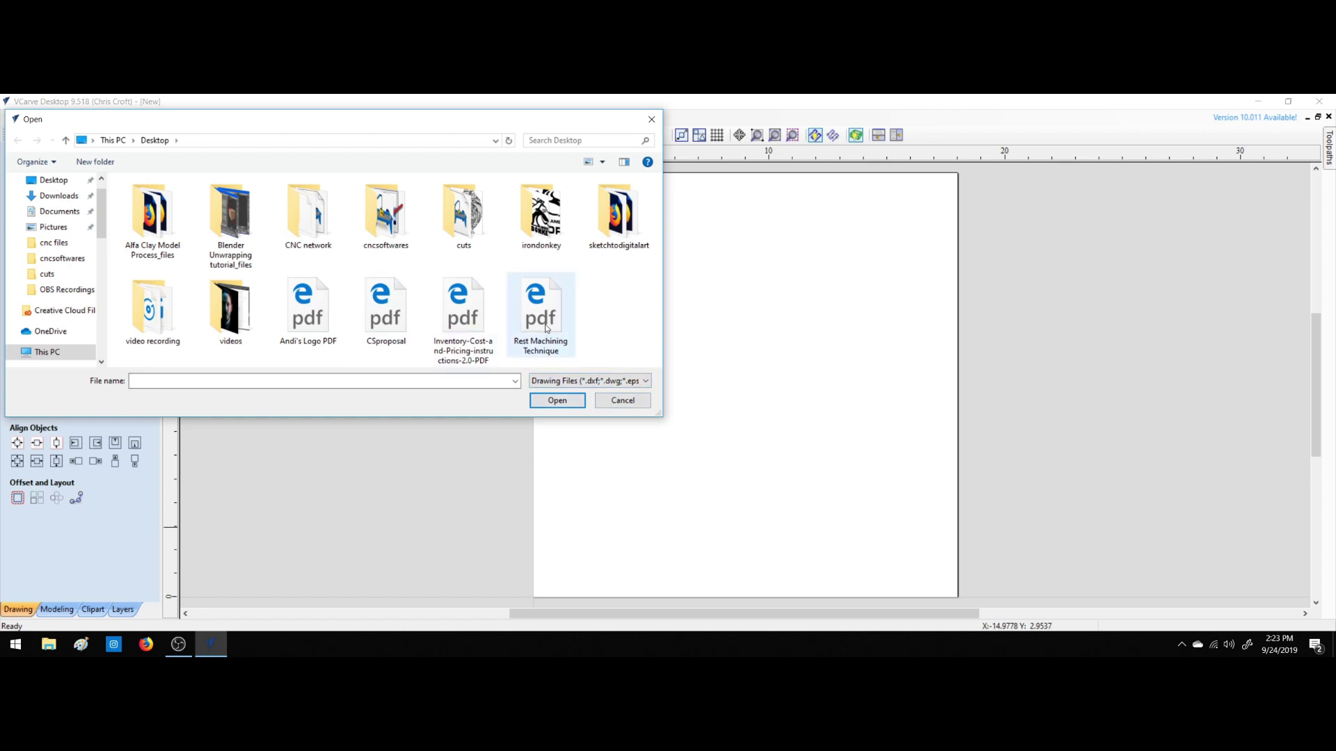
{"action": "left_click", "coordinate": [631, 403]}
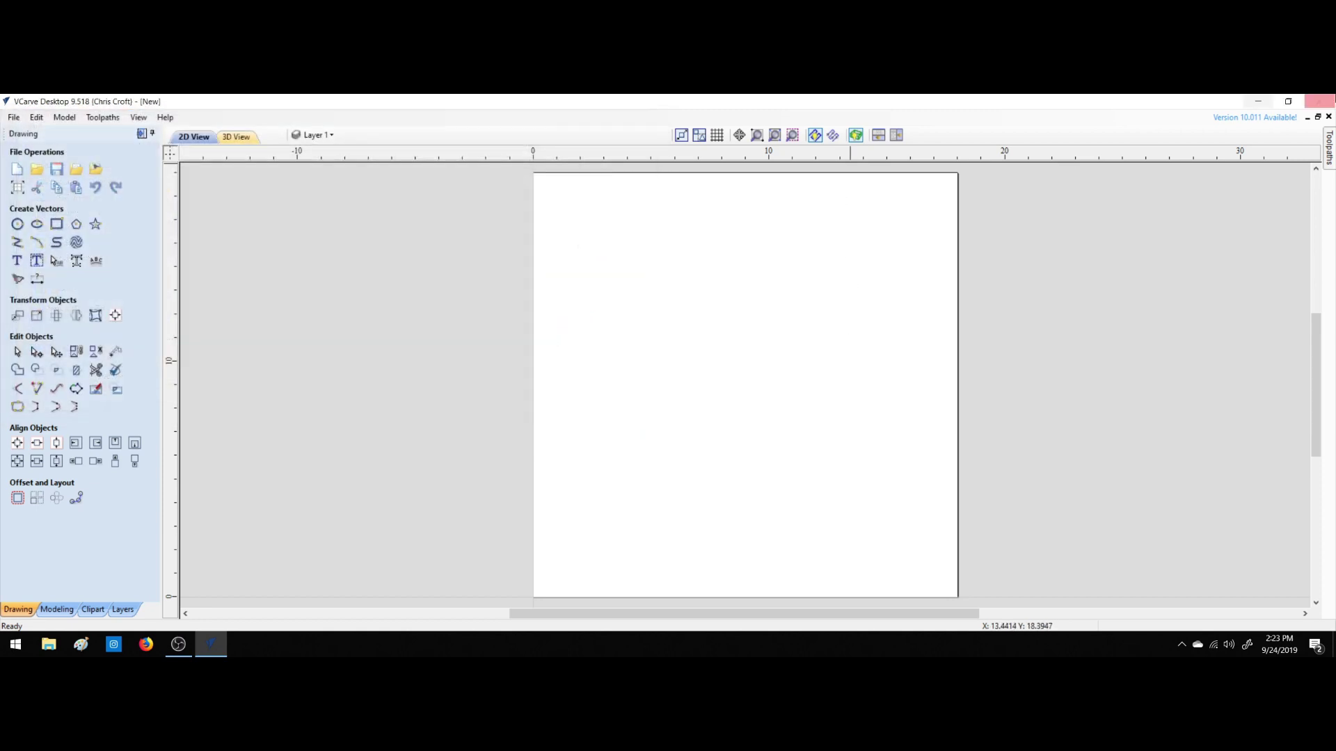
{"action": "left_click", "coordinate": [1321, 102]}
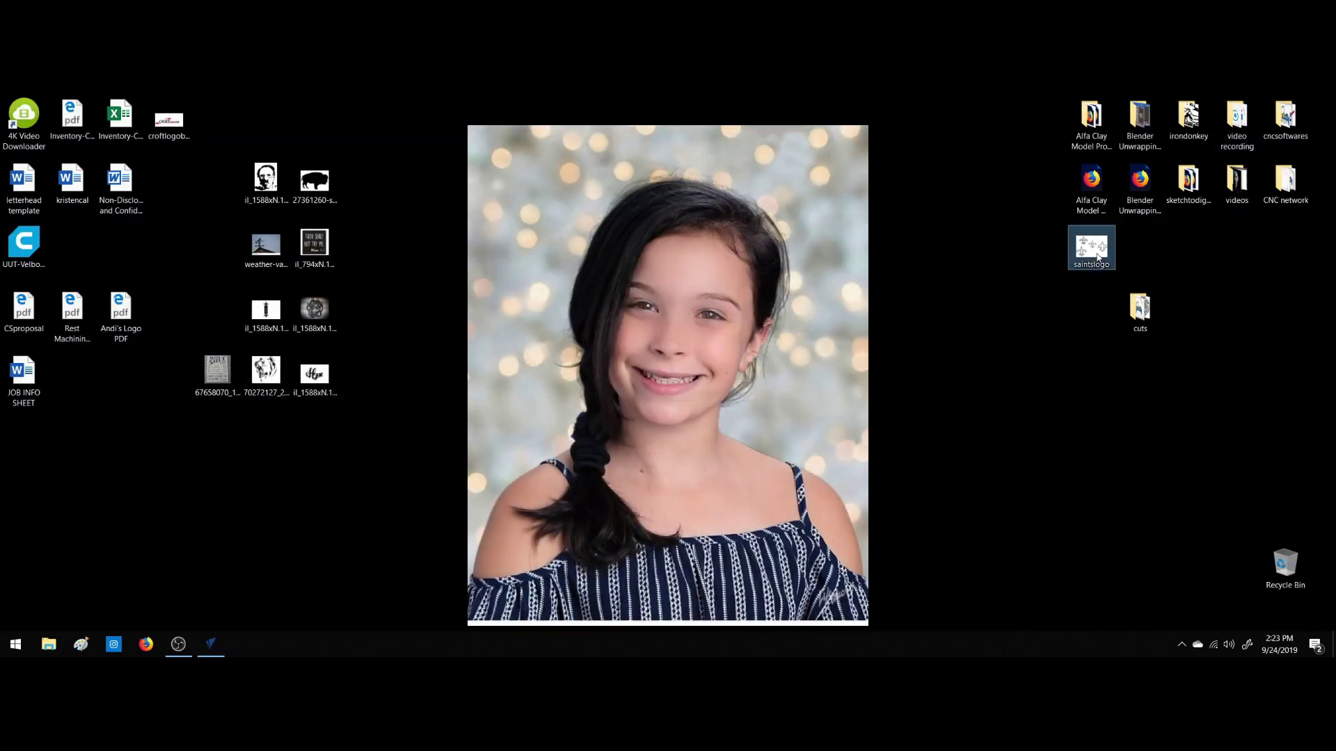
Open the desktop saintslogo drawing in DesignEdge, export it to the desktop as an AutoCAD DXF file, and close it.
{"action": "double_click", "coordinate": [1093, 249]}
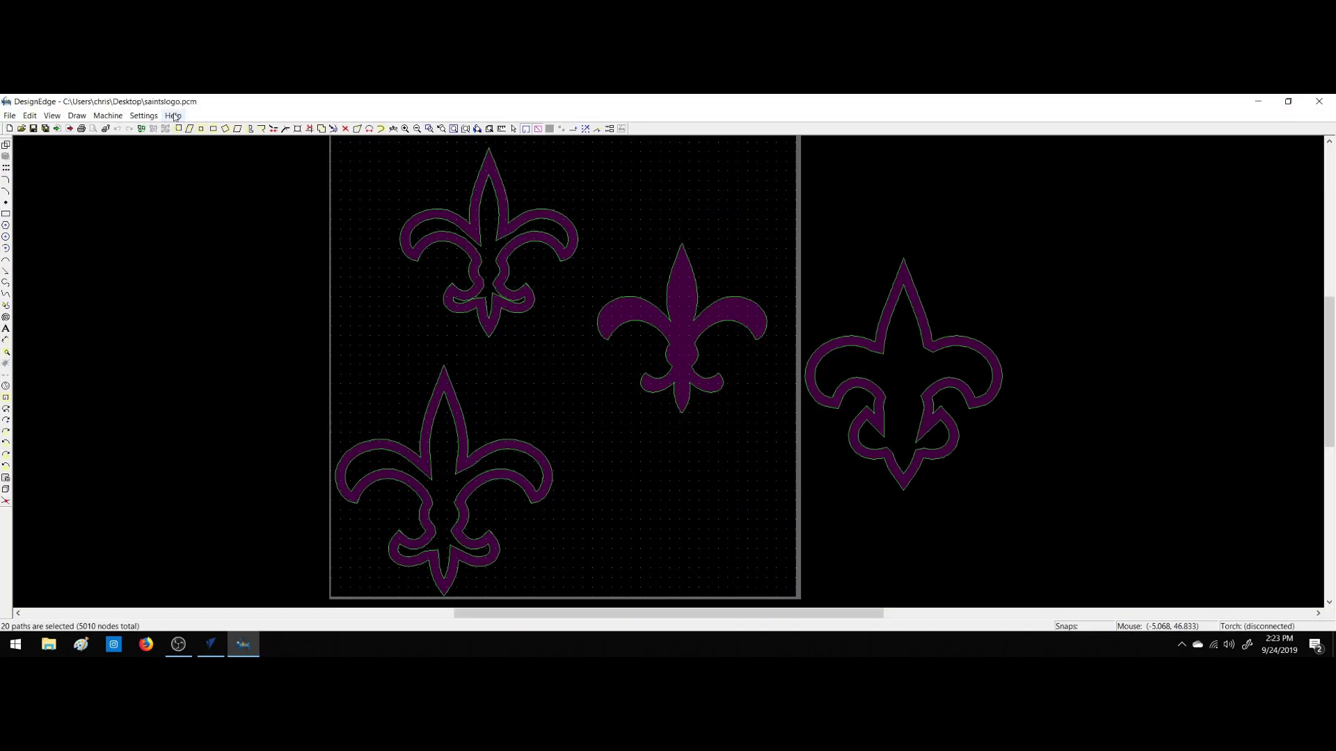
{"action": "left_click", "coordinate": [10, 116]}
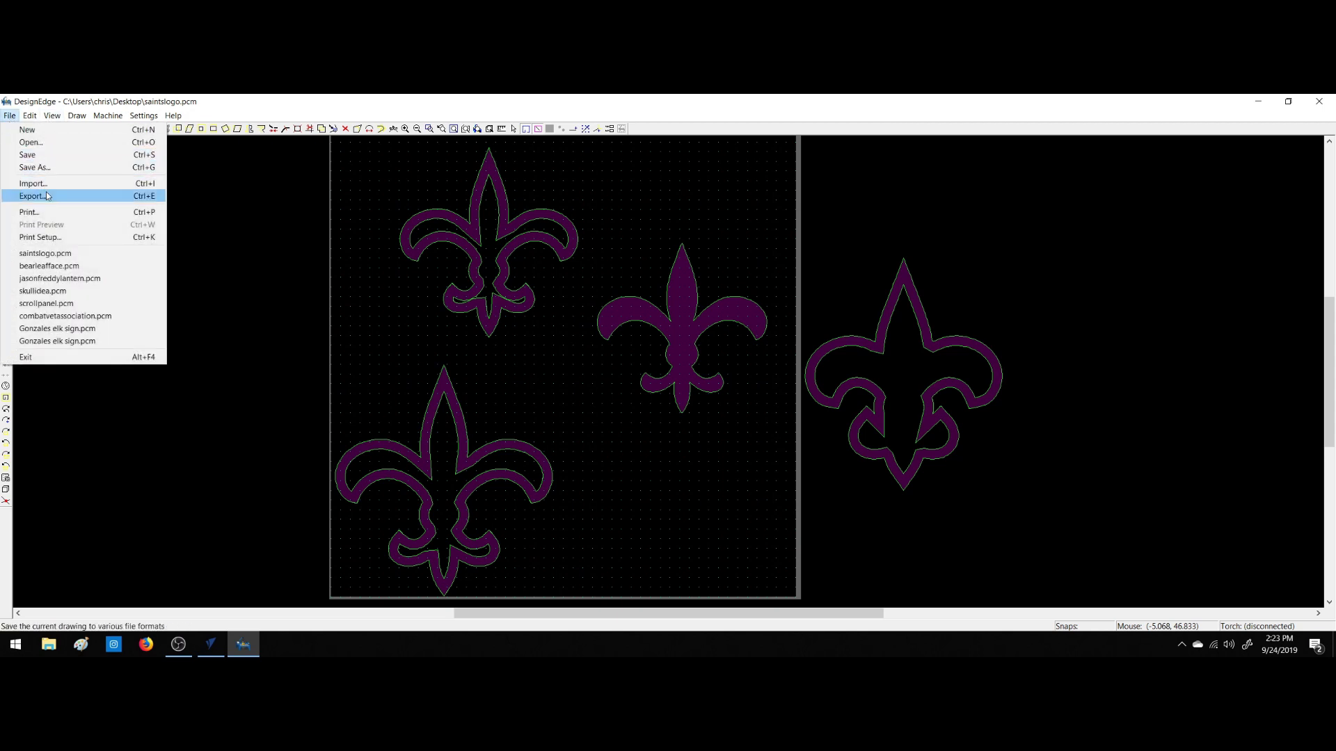
{"action": "left_click", "coordinate": [46, 195]}
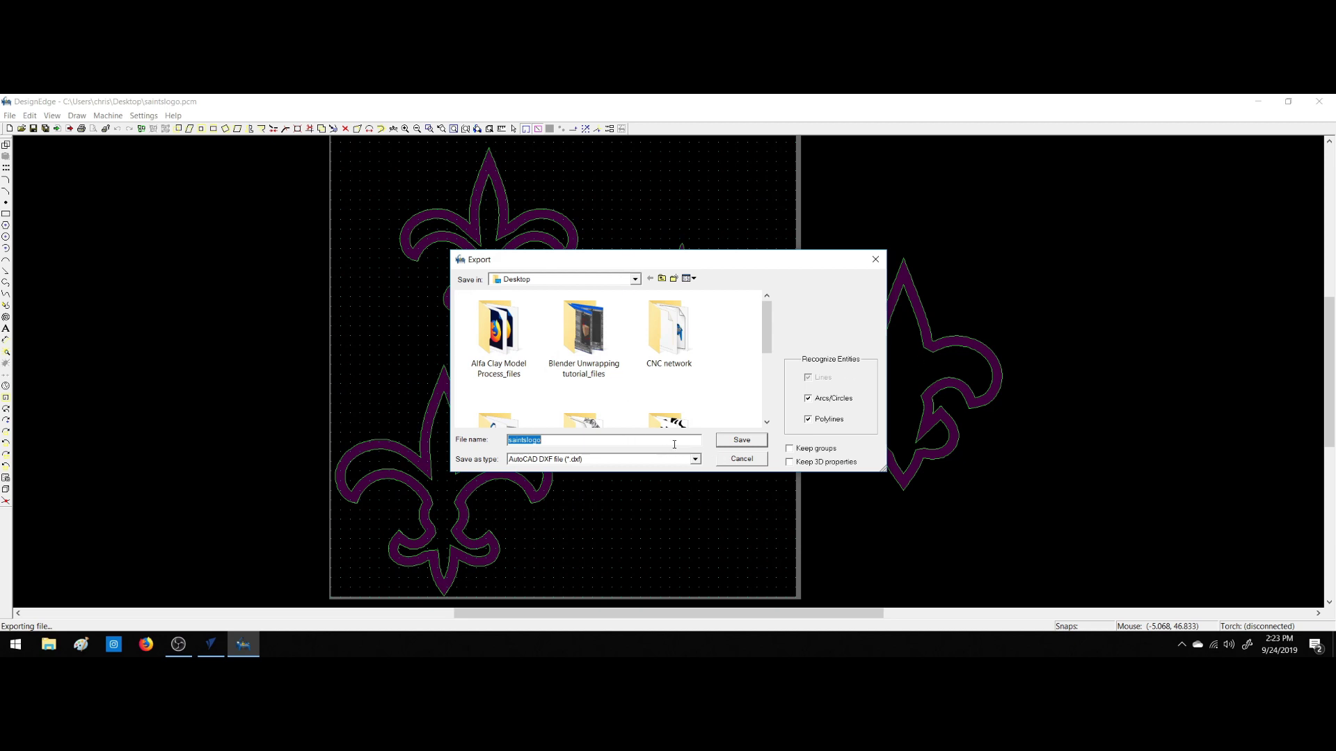
{"action": "left_click", "coordinate": [753, 444]}
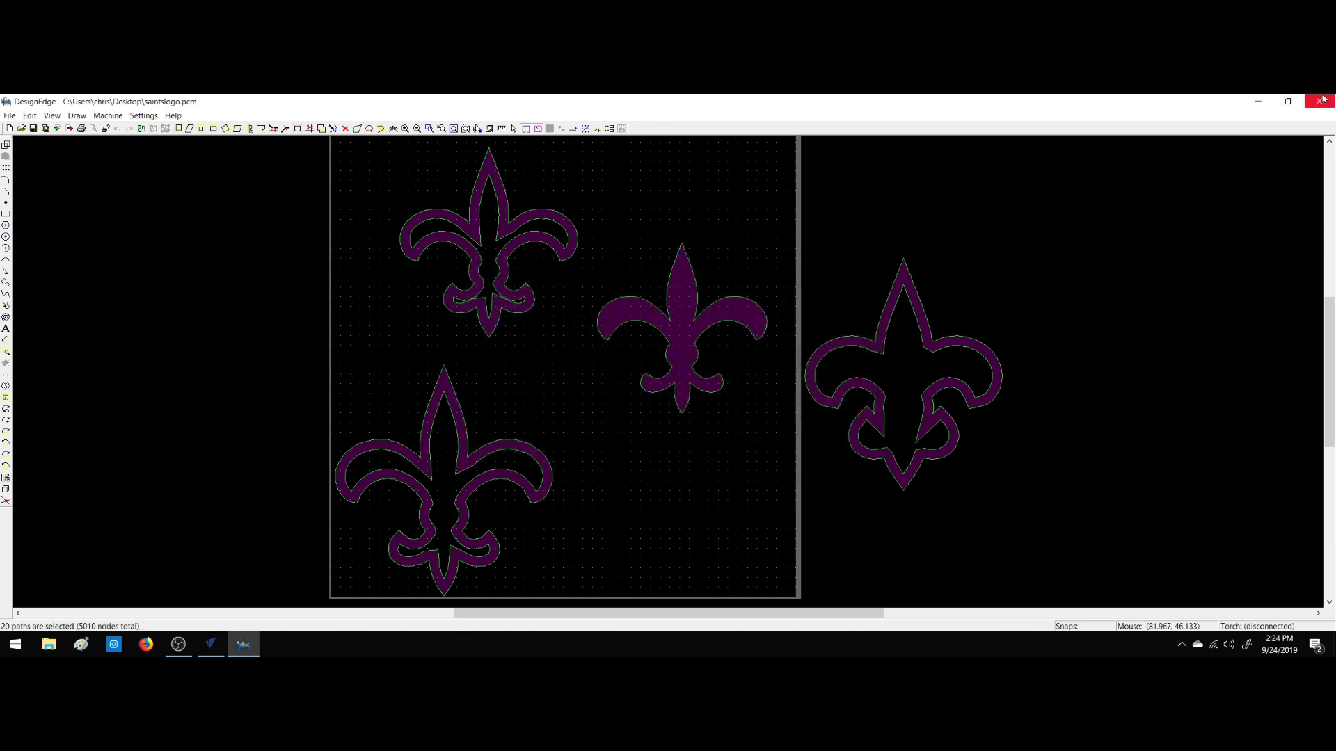
{"action": "left_click", "coordinate": [1323, 100]}
Delete the original DesignEdge saintslogo drawing from the desktop, keeping the DXF export.
{"action": "left_click", "coordinate": [849, 202]}
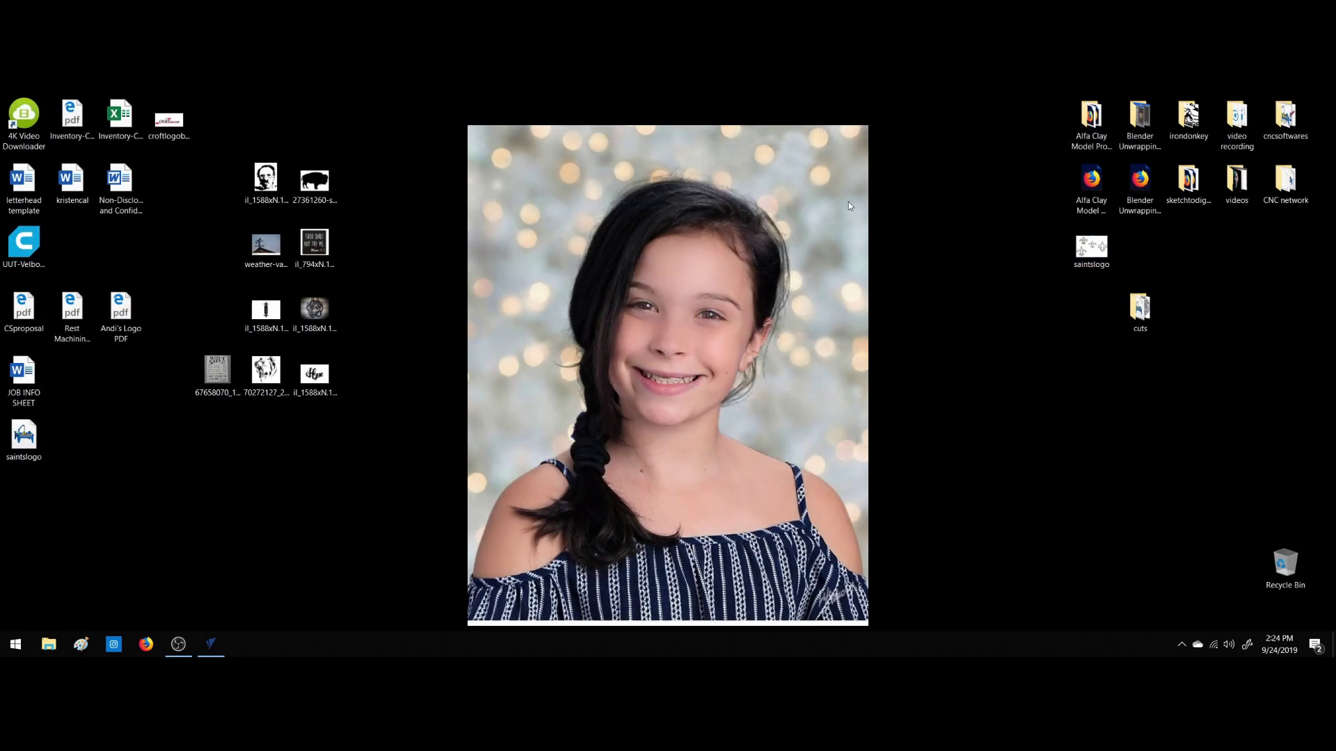
{"action": "right_click", "coordinate": [1087, 264]}
{"action": "left_click", "coordinate": [943, 453]}
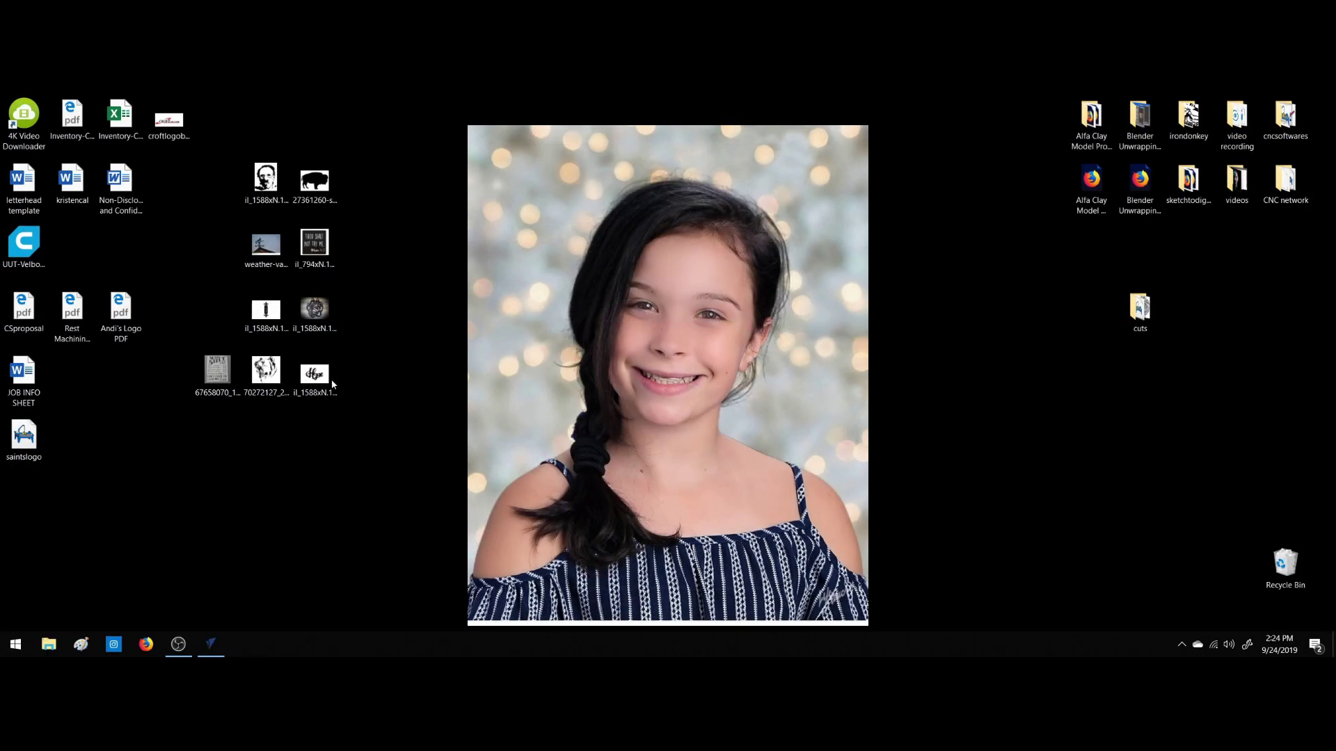
Switch back to VCarve and import the saintslogo DXF vectors, fitting all of them in the 2D view.
{"action": "left_click", "coordinate": [211, 644]}
{"action": "left_click", "coordinate": [78, 176]}
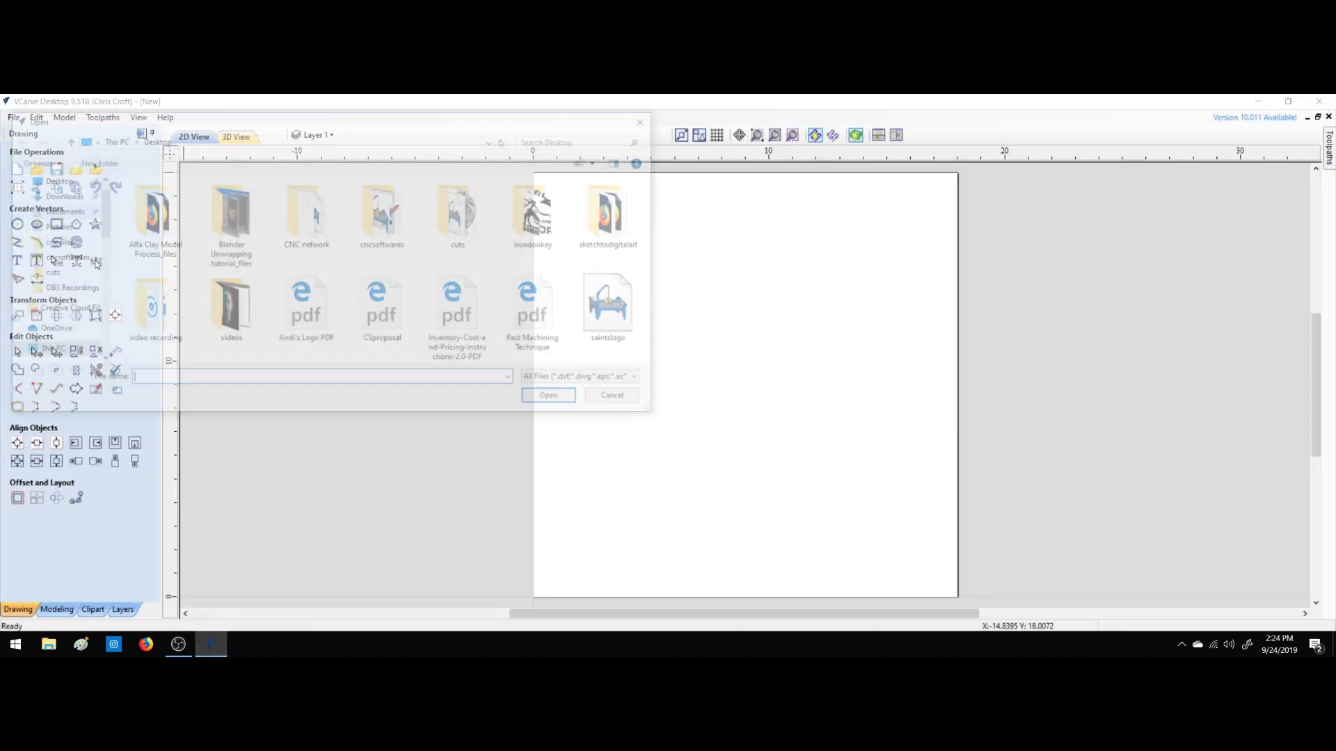
{"action": "double_click", "coordinate": [619, 301]}
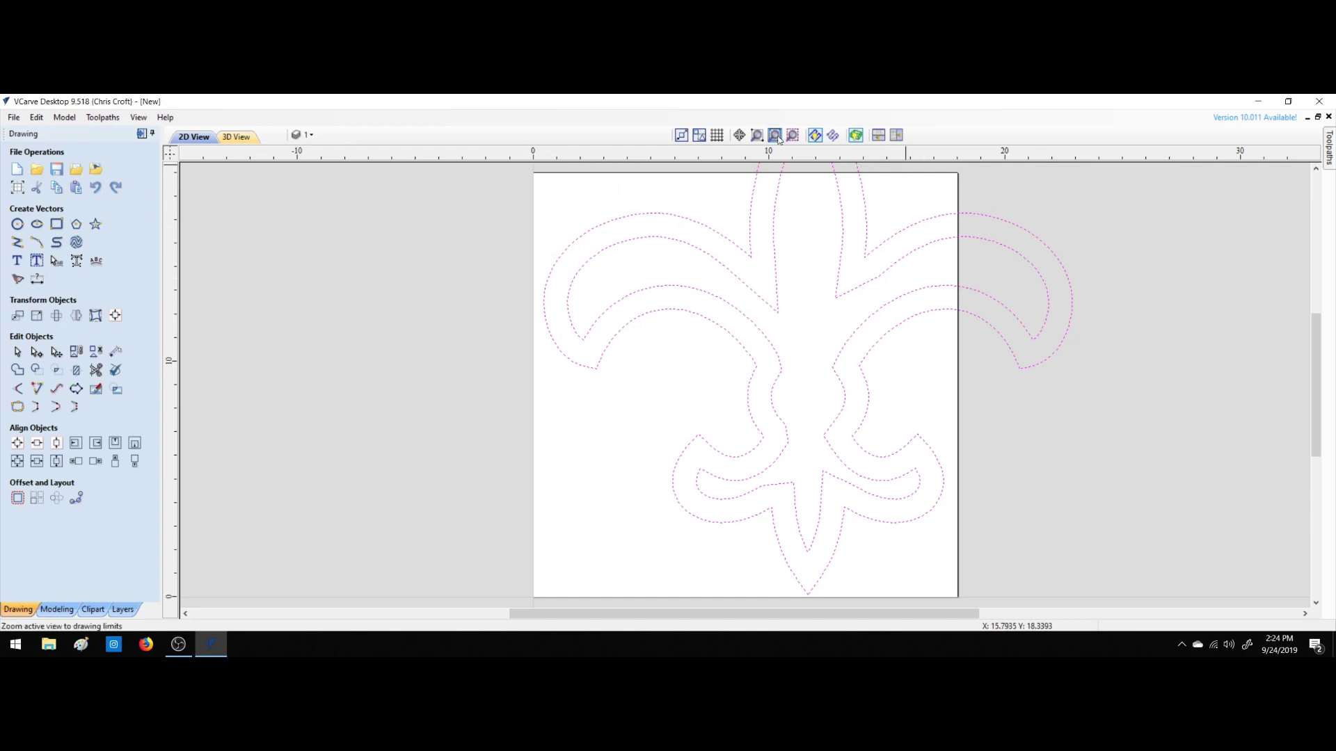
{"action": "left_click", "coordinate": [775, 135]}
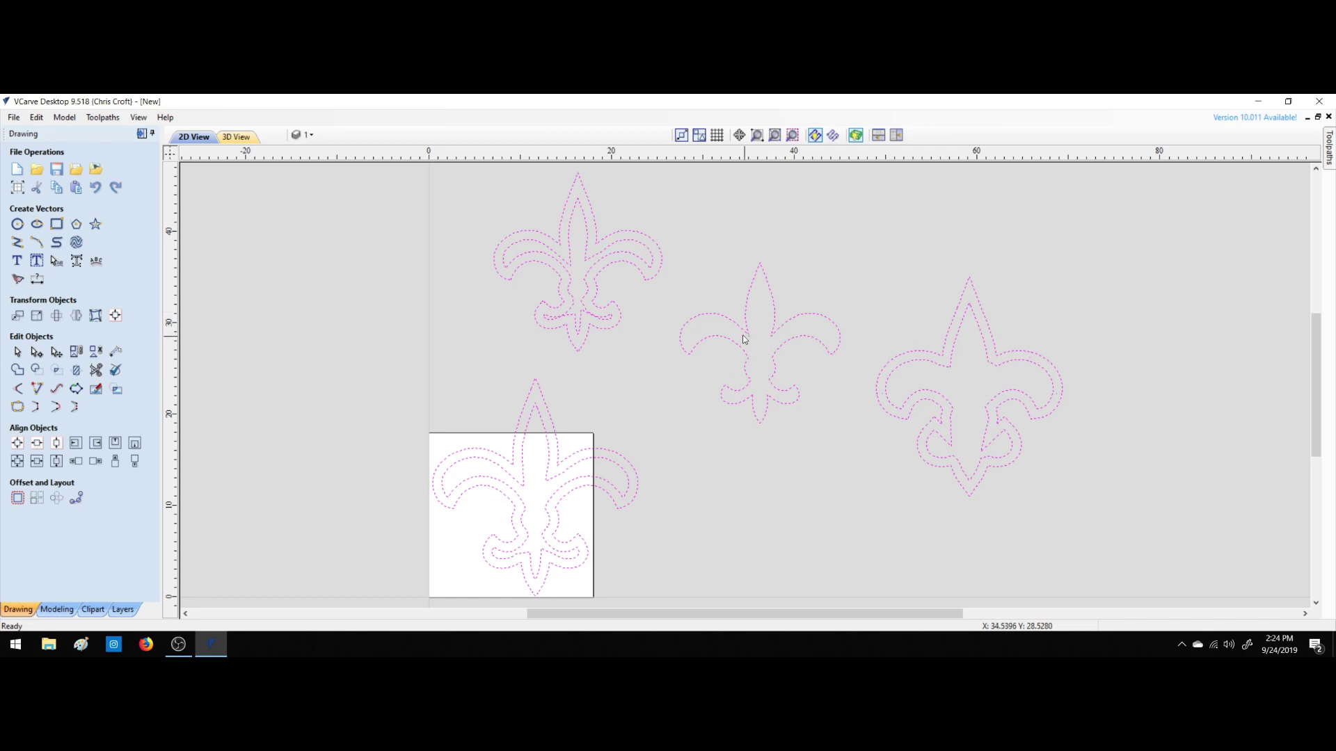
Delete the three double-outlined fleur-de-lis designs, keeping only the single-outline one in the middle.
{"action": "left_click", "coordinate": [501, 207]}
{"action": "left_click", "coordinate": [544, 236]}
{"action": "key", "text": "Delete"}
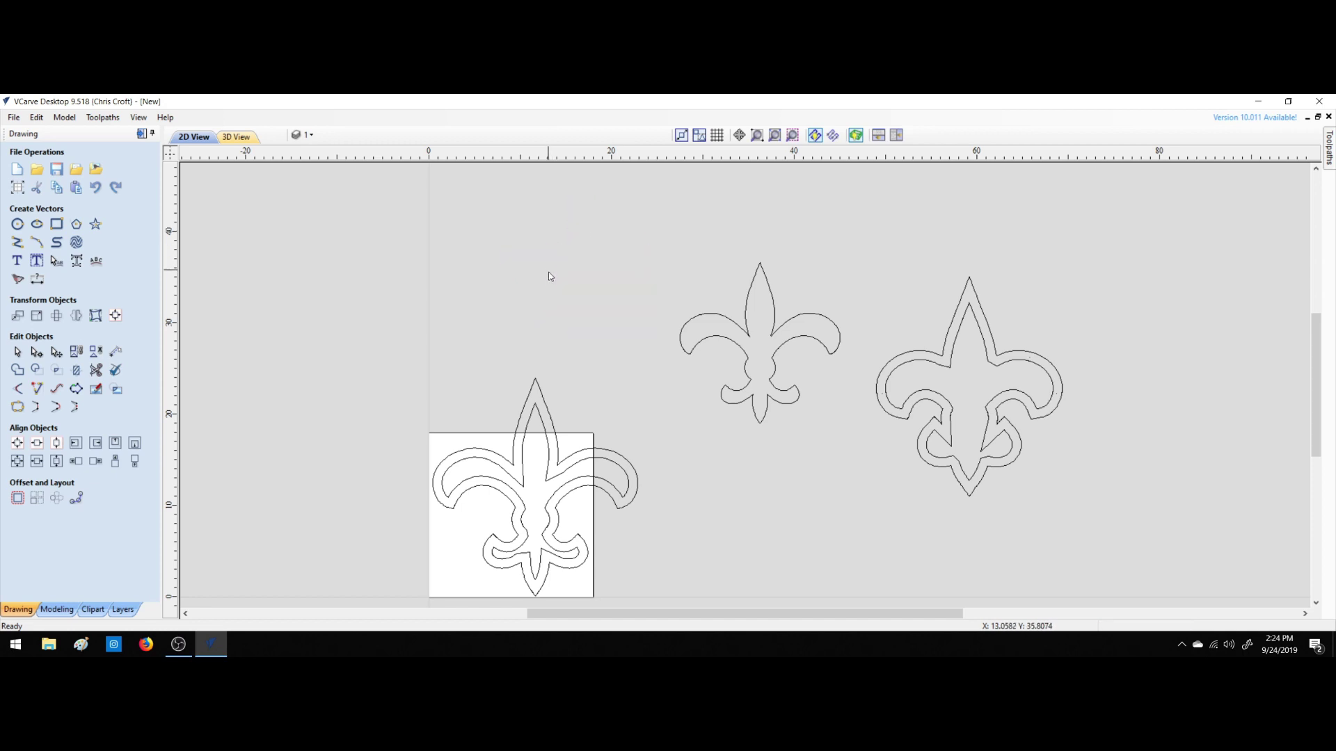
{"action": "left_click", "coordinate": [545, 406]}
{"action": "key", "text": "Delete"}
{"action": "left_click", "coordinate": [543, 417]}
{"action": "key", "text": "Delete"}
{"action": "left_click", "coordinate": [952, 434]}
{"action": "key", "text": "Delete"}
{"action": "left_click", "coordinate": [943, 430]}
{"action": "key", "text": "Delete"}
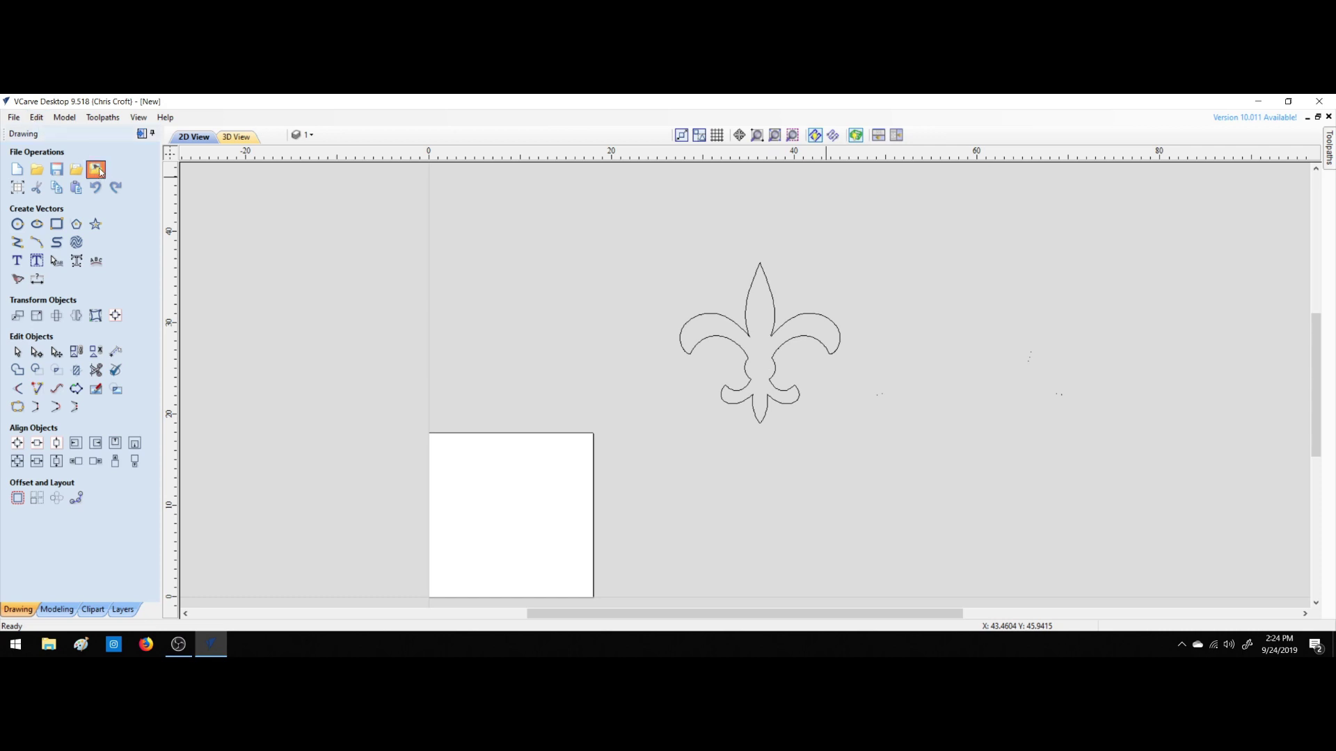
Import the 7927 address sign bitmap il_1588xN.1764834548_dpst from the desktop.
{"action": "left_click", "coordinate": [95, 169]}
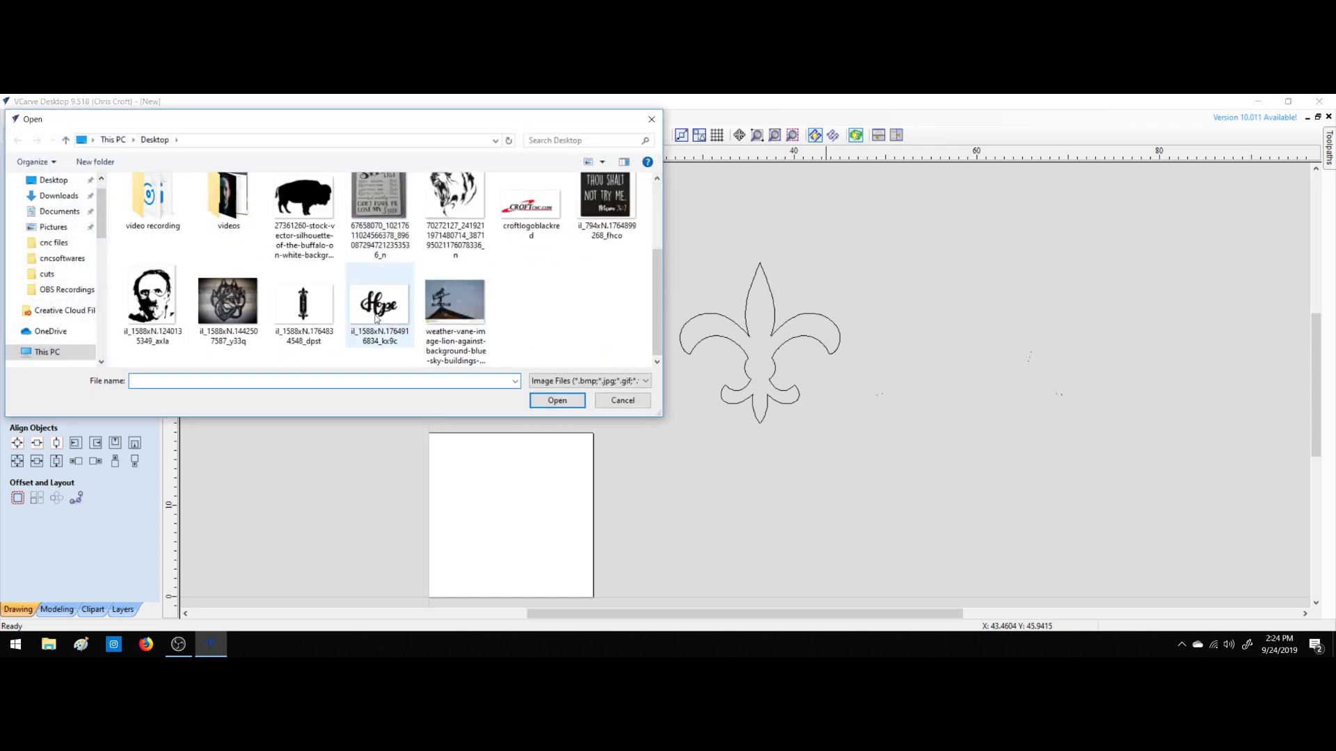
{"action": "double_click", "coordinate": [309, 316]}
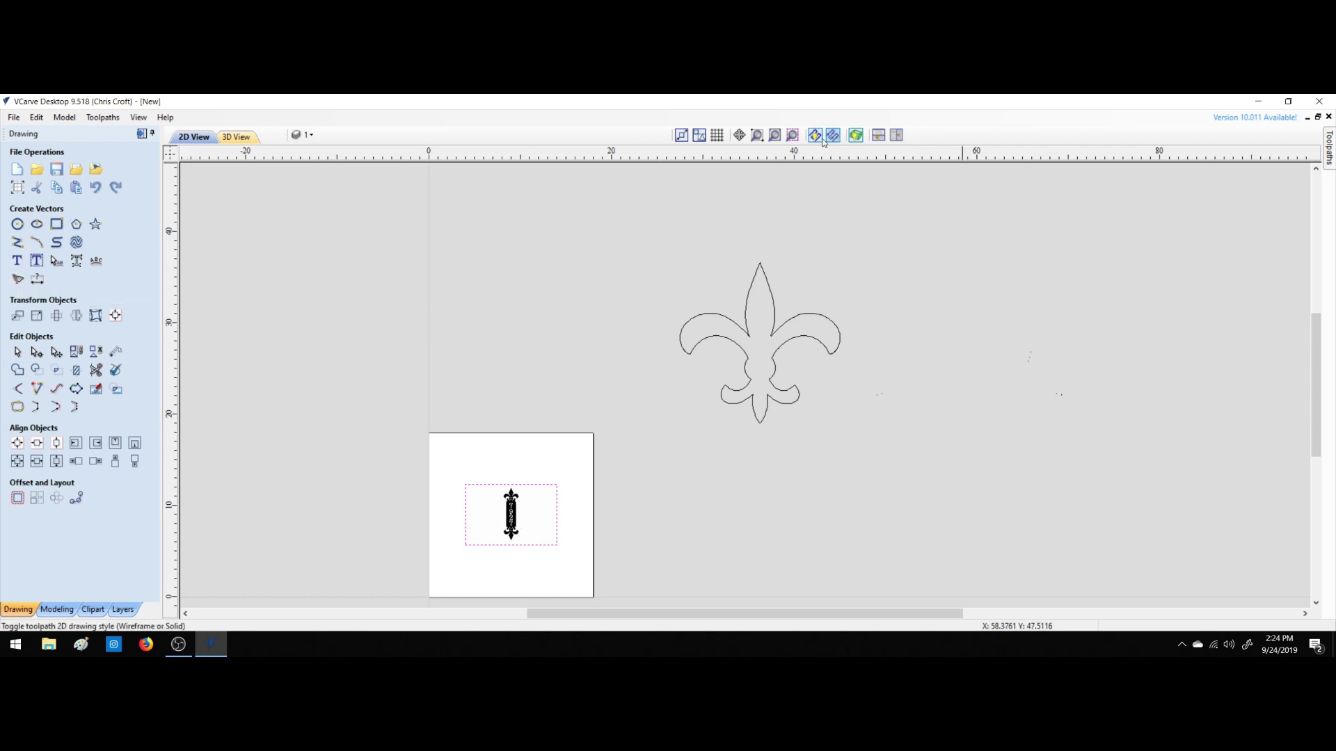
{"action": "left_click", "coordinate": [776, 135]}
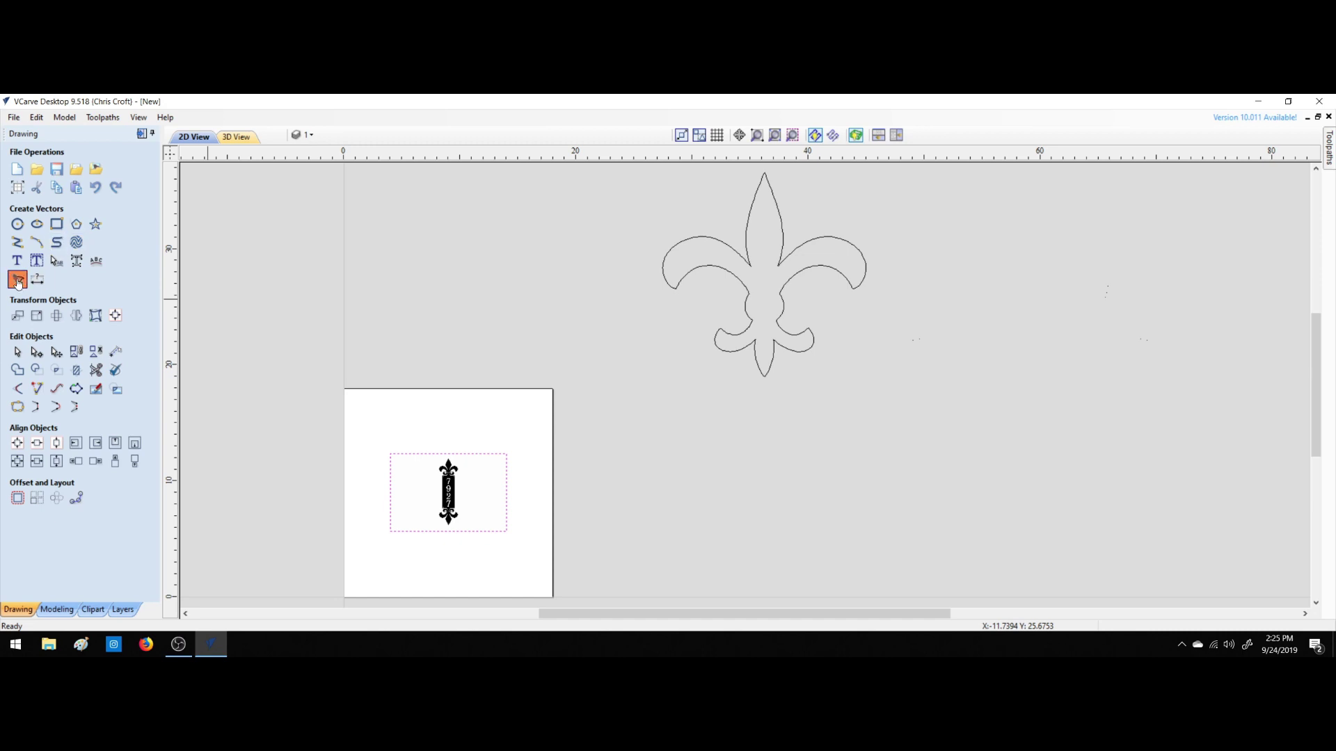
{"action": "left_click", "coordinate": [17, 279]}
{"action": "left_click_drag", "start_coordinate": [155, 473], "coordinate": [158, 532]}
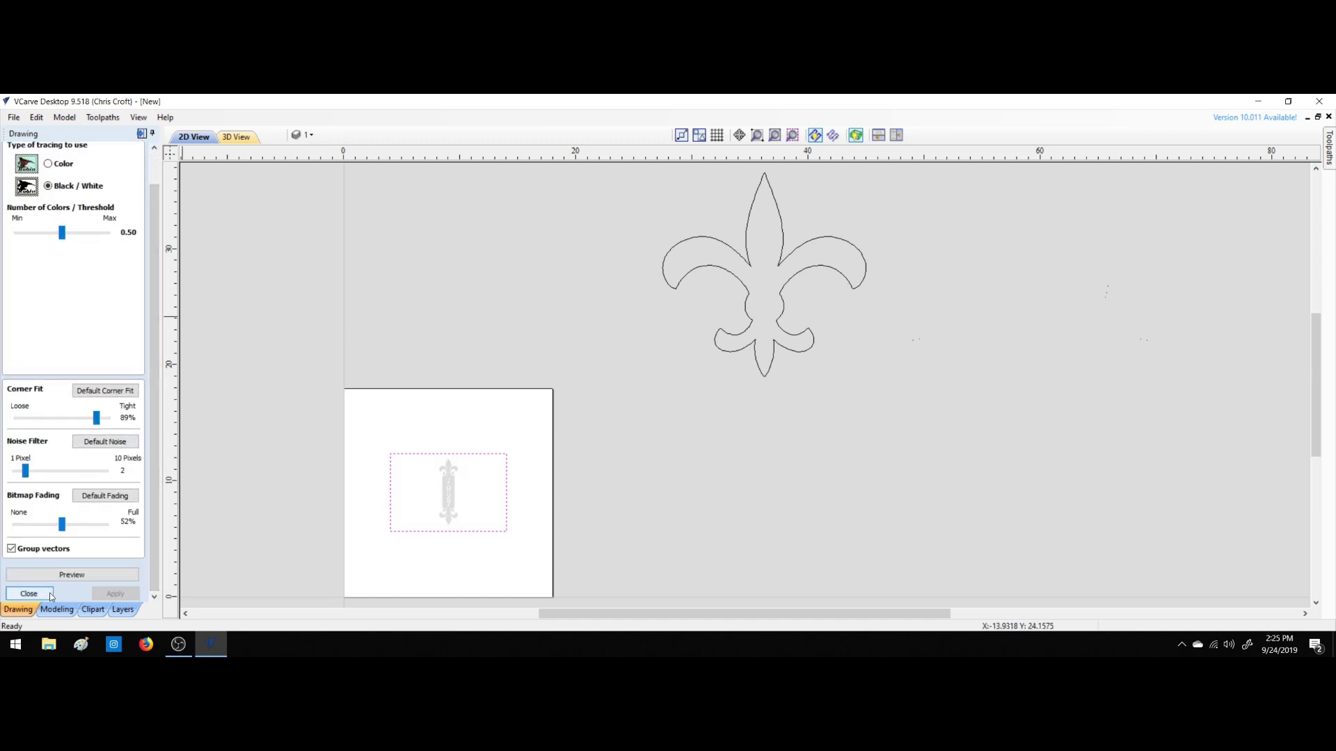
{"action": "left_click", "coordinate": [30, 594]}
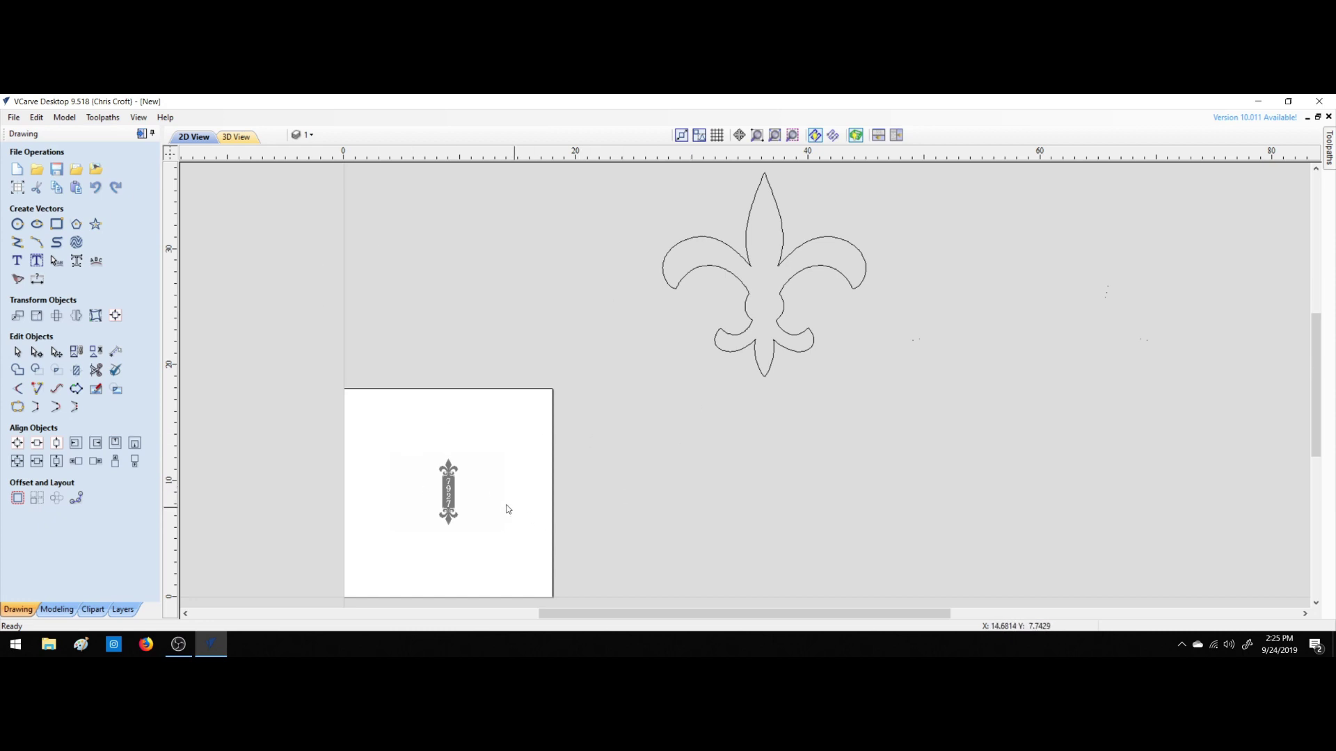
Enlarge the 7927 sign bitmap to about 26.8 by 17.8 inches and position it so the sign fills the material's height.
{"action": "left_click", "coordinate": [451, 495]}
{"action": "left_click", "coordinate": [520, 460]}
{"action": "double_click", "coordinate": [452, 480]}
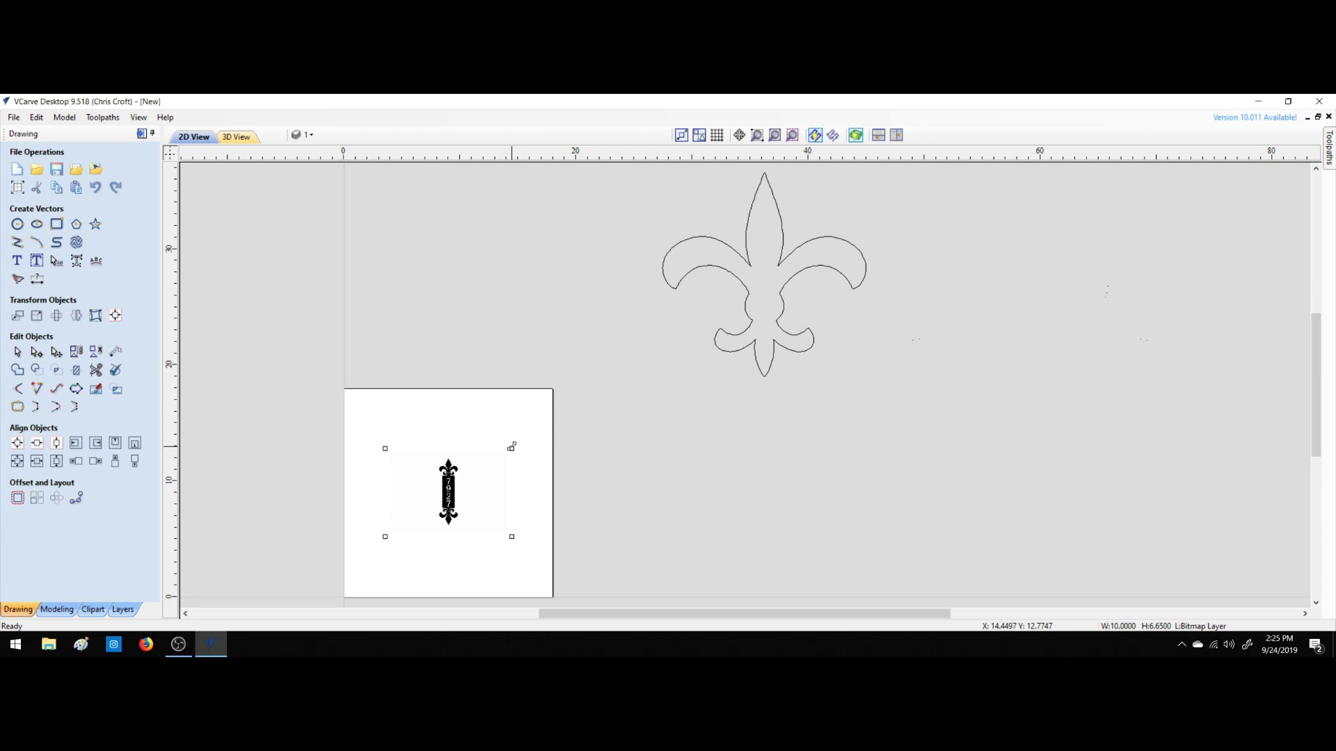
{"action": "left_click_drag", "start_coordinate": [512, 448], "coordinate": [588, 388]}
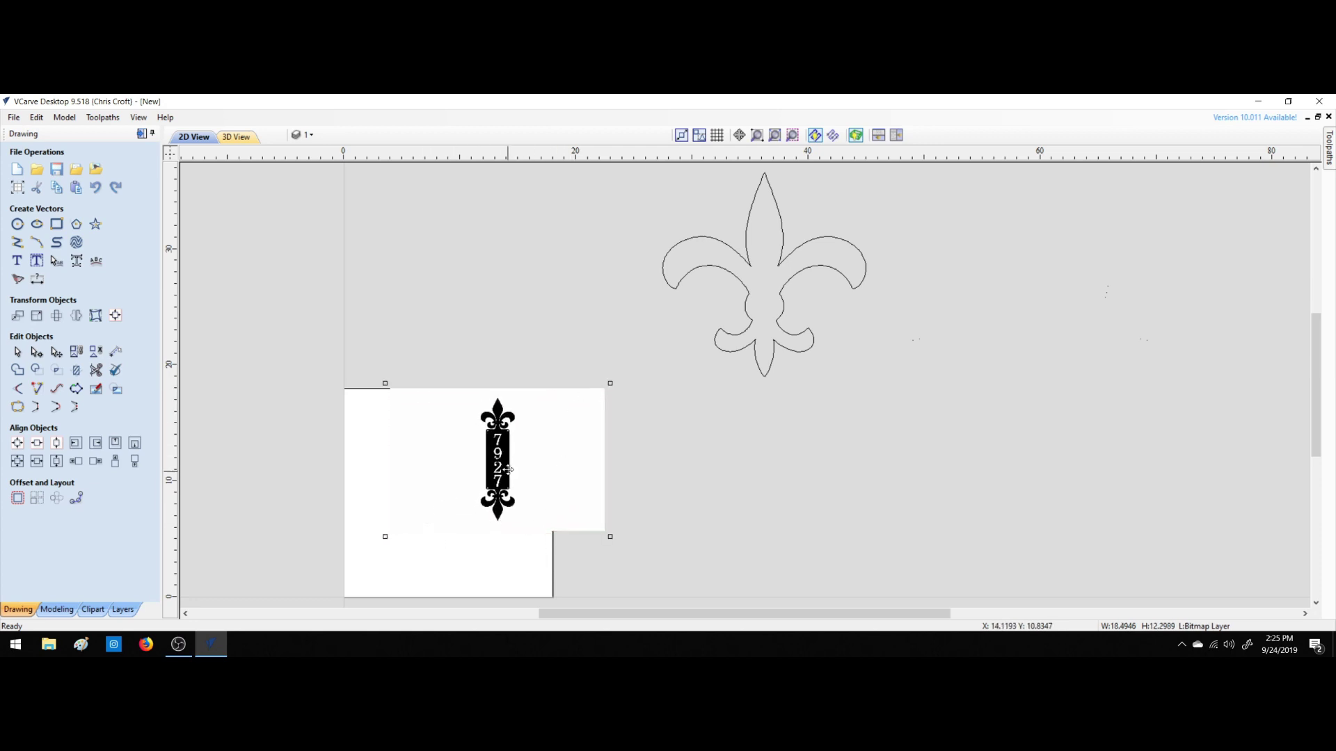
{"action": "left_click_drag", "start_coordinate": [502, 471], "coordinate": [455, 504]}
{"action": "left_click_drag", "start_coordinate": [338, 413], "coordinate": [327, 390]}
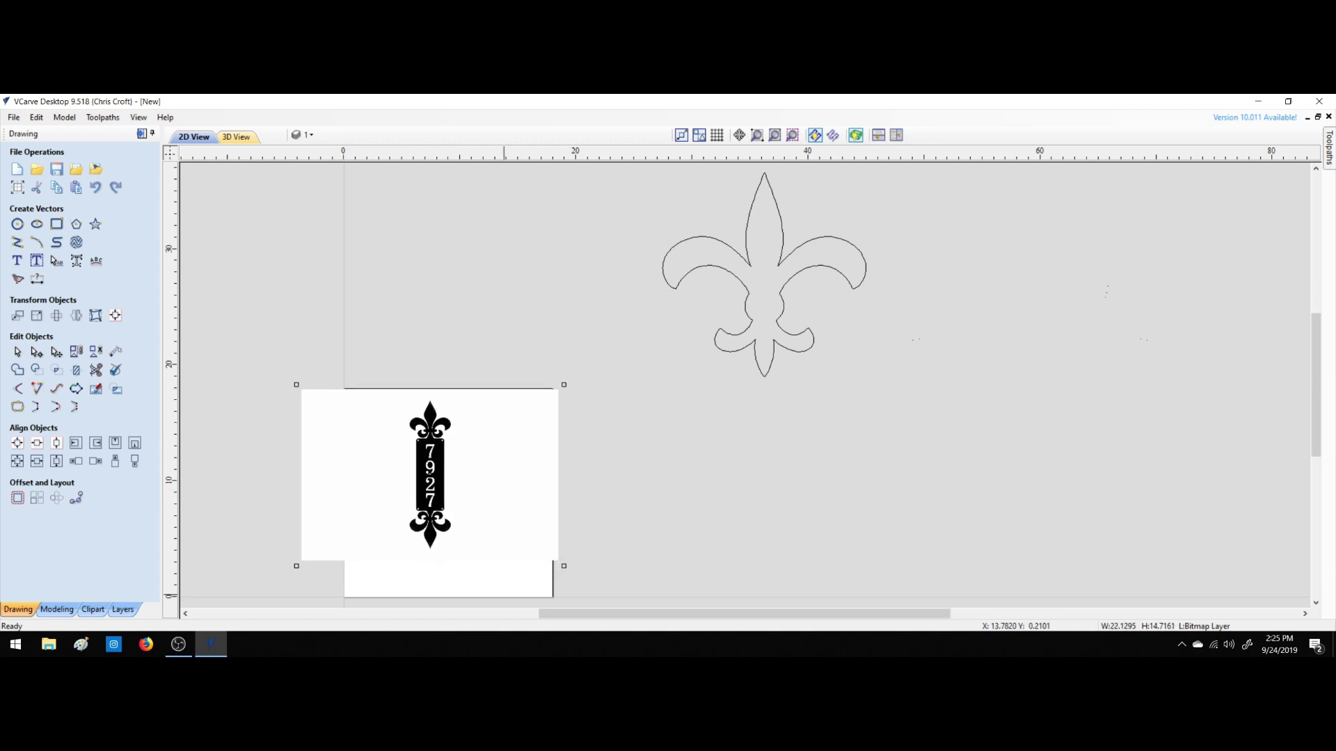
{"action": "left_click_drag", "start_coordinate": [563, 567], "coordinate": [598, 596]}
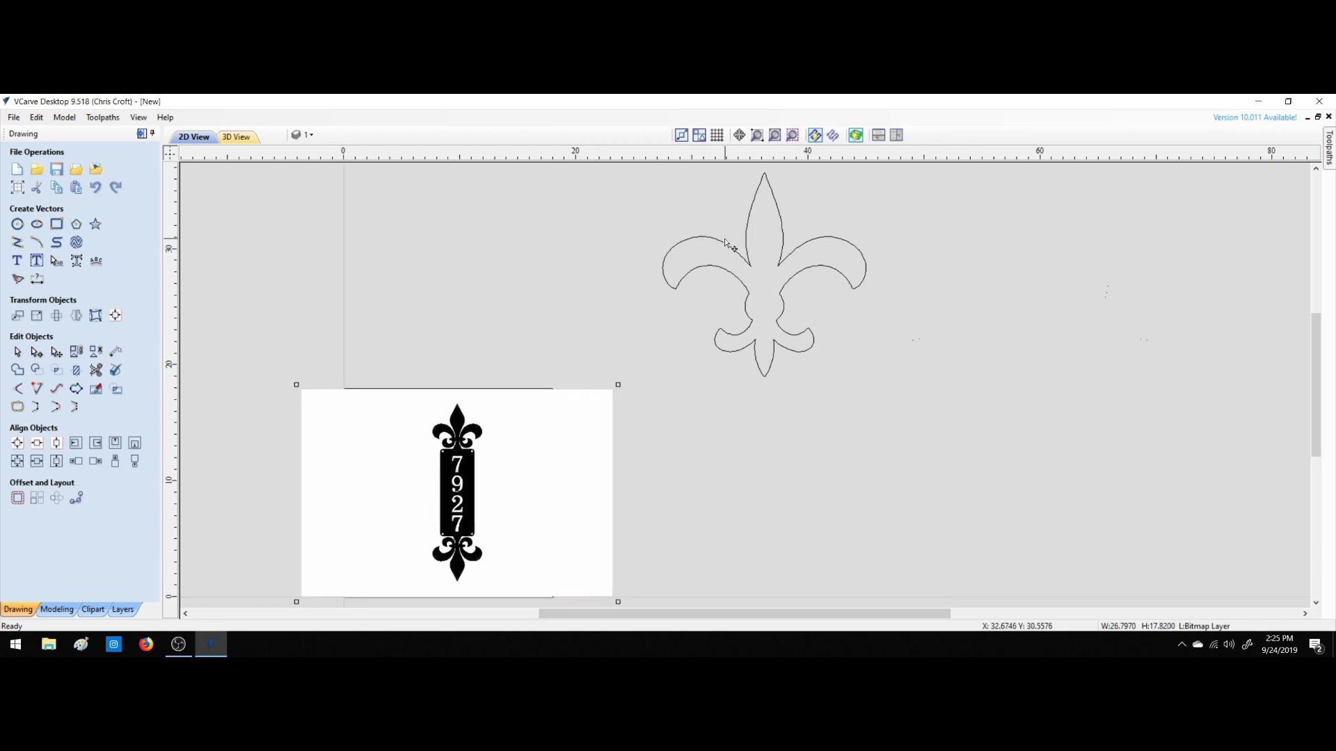
Move the fleur-de-lis vector onto the sign's upper ornament and scale it down to about 4.23 by 4.24 inches.
{"action": "left_click", "coordinate": [731, 262]}
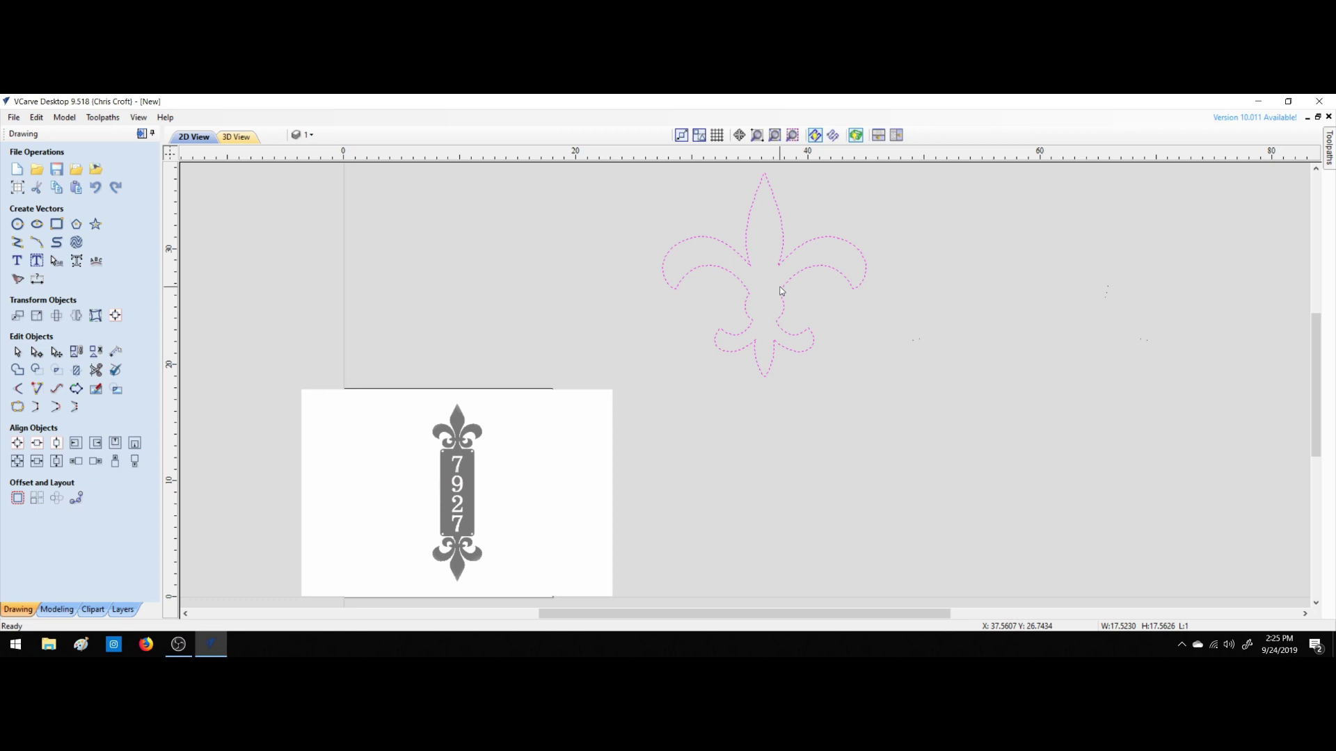
{"action": "key", "text": "m"}
{"action": "left_click_drag", "start_coordinate": [751, 252], "coordinate": [441, 459]}
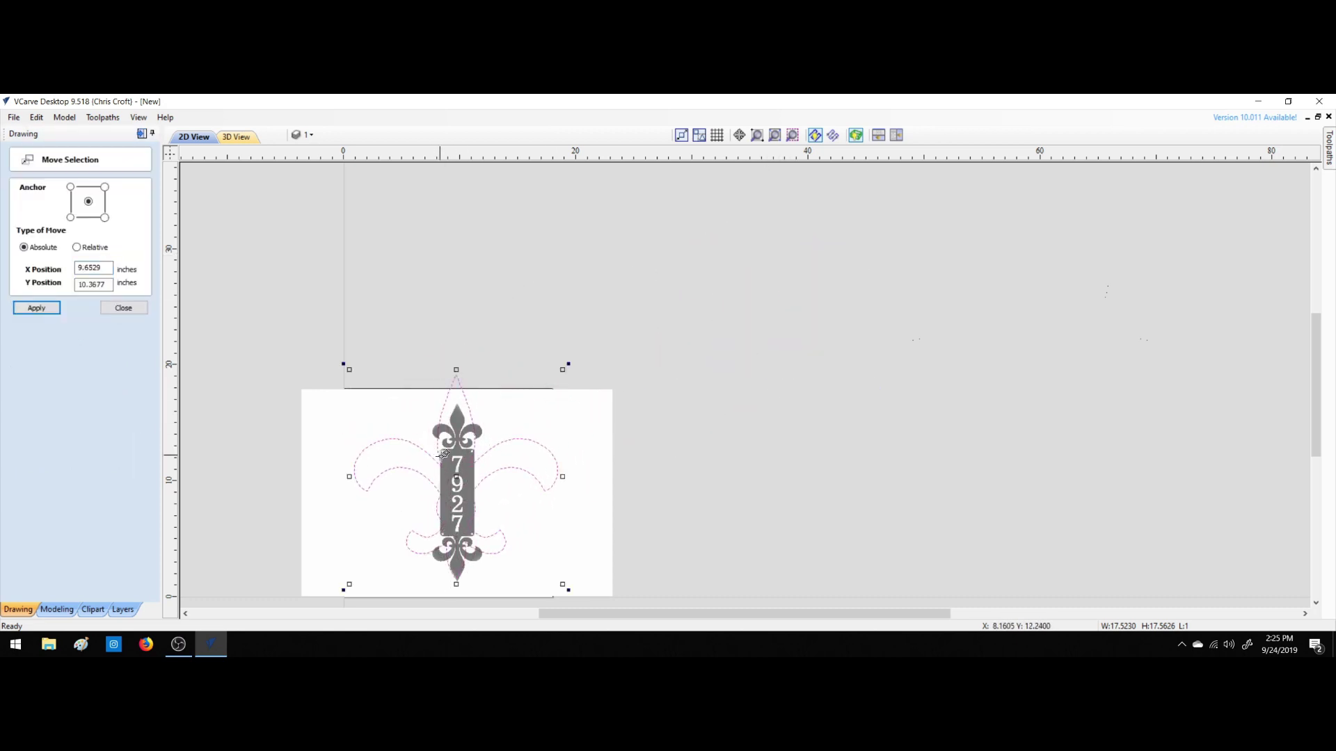
{"action": "left_click_drag", "start_coordinate": [562, 584], "coordinate": [439, 460]}
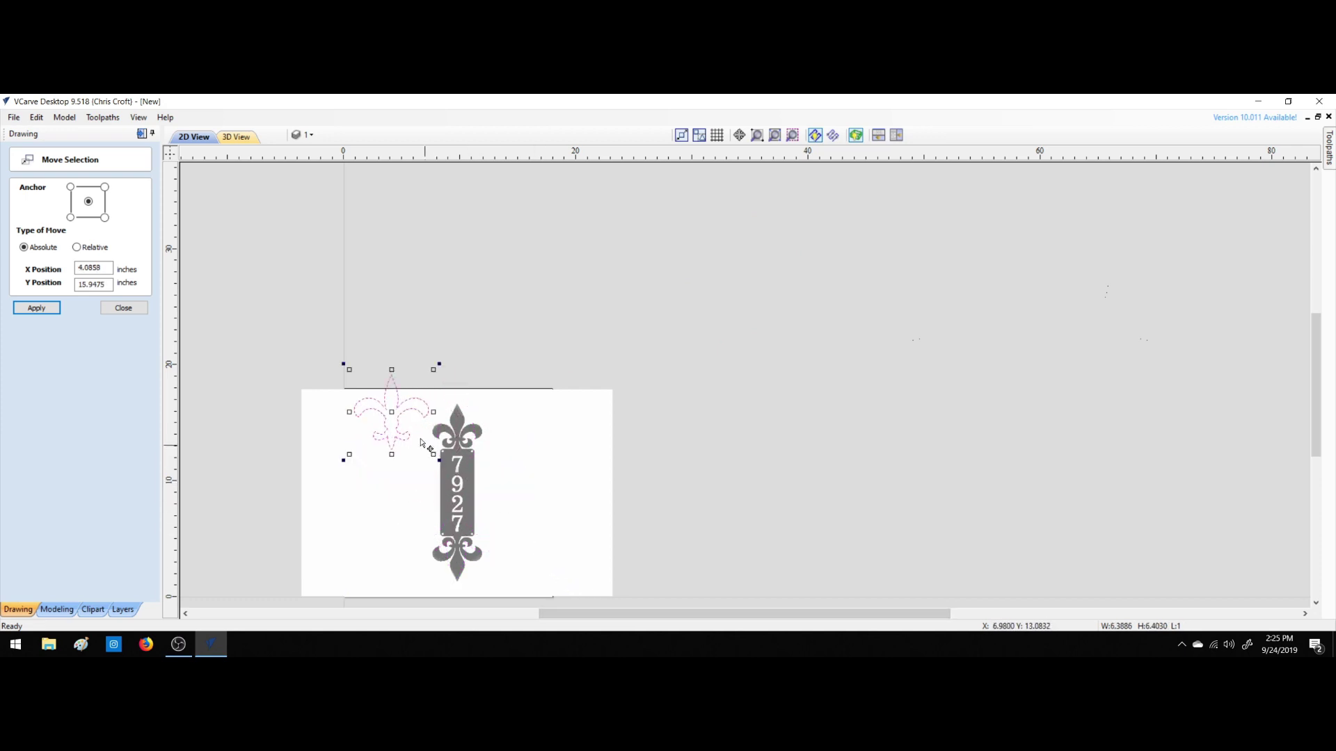
{"action": "left_click_drag", "start_coordinate": [399, 411], "coordinate": [466, 440]}
{"action": "left_click_drag", "start_coordinate": [500, 482], "coordinate": [468, 420]}
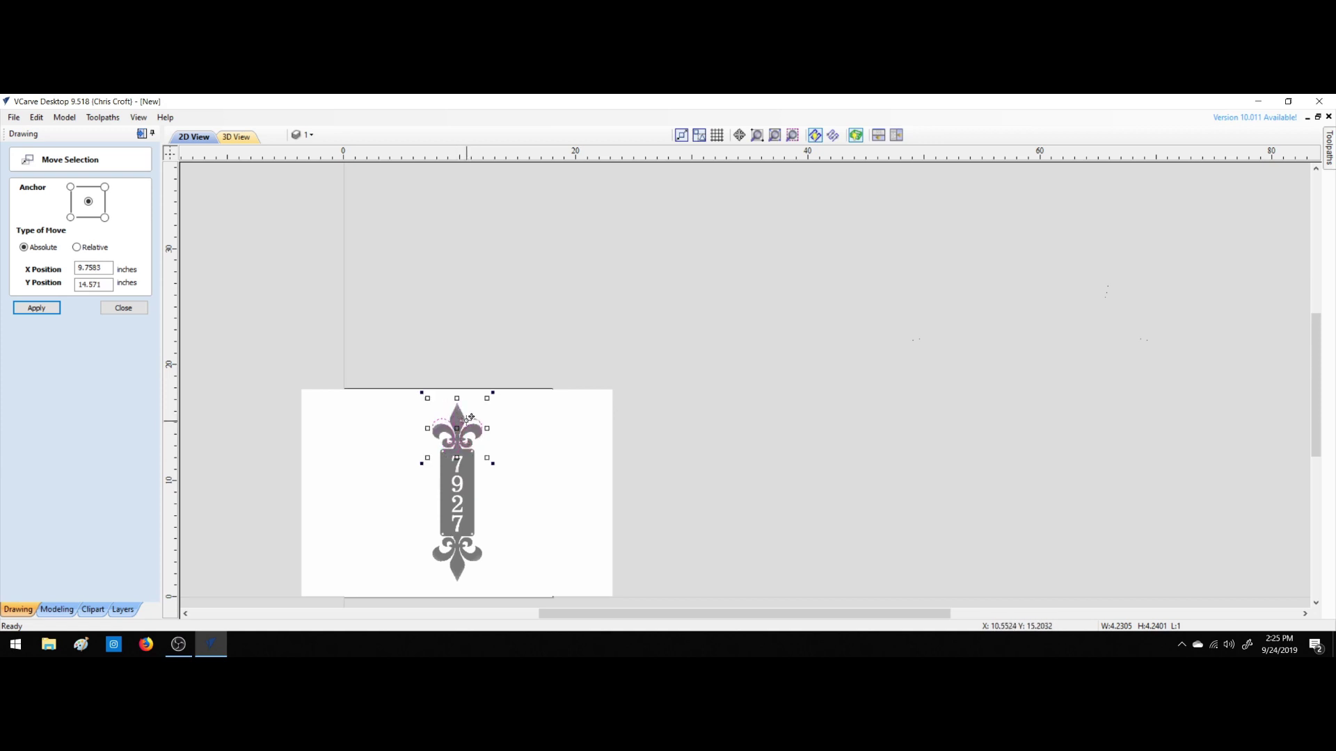
Stretch the fleur-de-lis over the upper ornament to about 4.35 by 4.40 inches, matching the bitmap more closely.
{"action": "scroll", "coordinate": [468, 419], "scroll_direction": "down", "scroll_amount": 1}
{"action": "scroll", "coordinate": [468, 420], "scroll_direction": "up", "scroll_amount": 6}
{"action": "scroll", "coordinate": [468, 419], "scroll_direction": "up", "scroll_amount": 2}
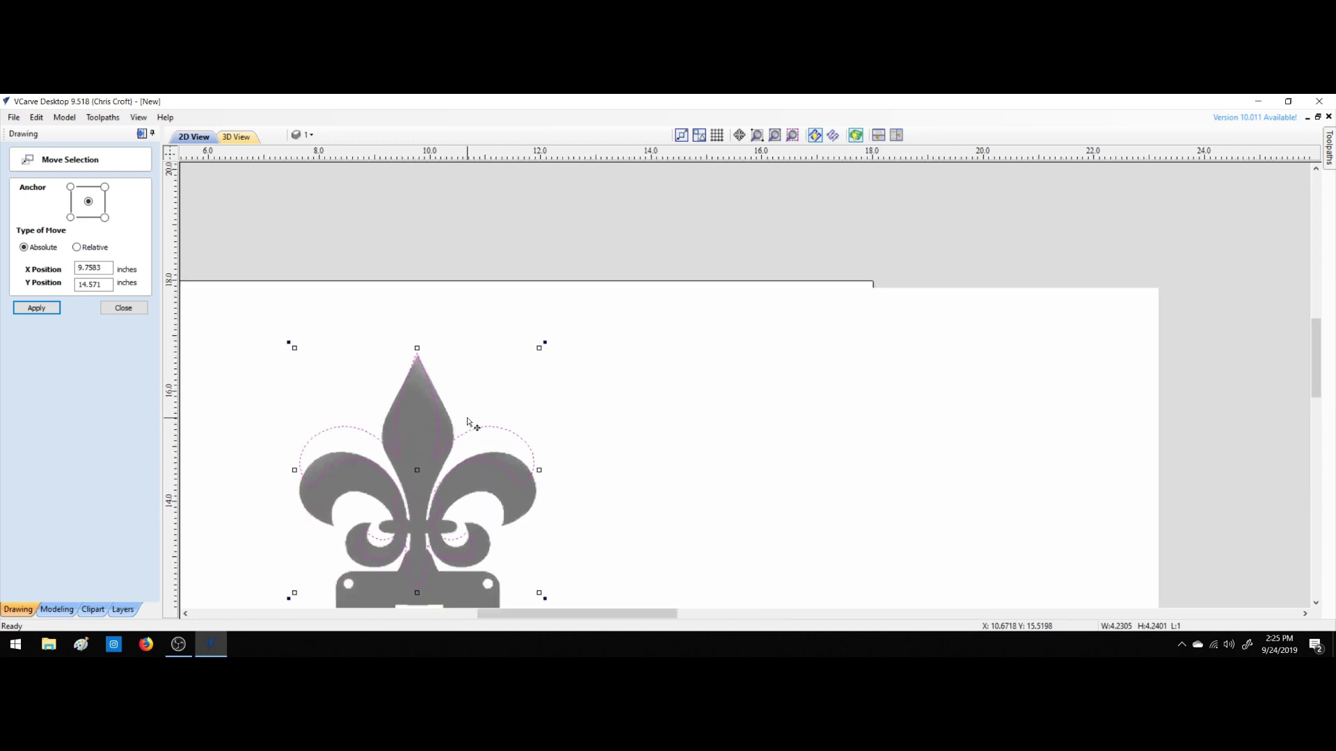
{"action": "left_click_drag", "start_coordinate": [435, 401], "coordinate": [437, 401]}
{"action": "scroll", "coordinate": [583, 520], "scroll_direction": "down", "scroll_amount": 1}
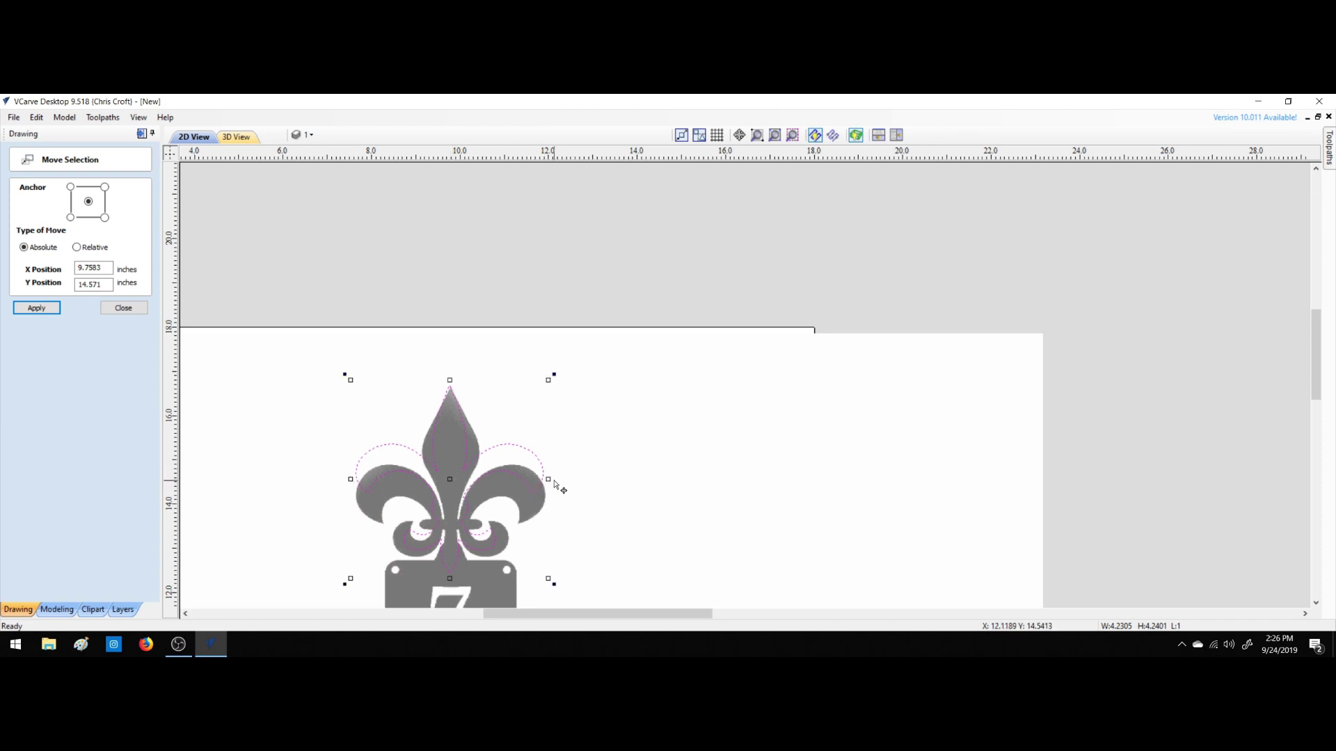
{"action": "left_click_drag", "start_coordinate": [554, 485], "coordinate": [549, 478]}
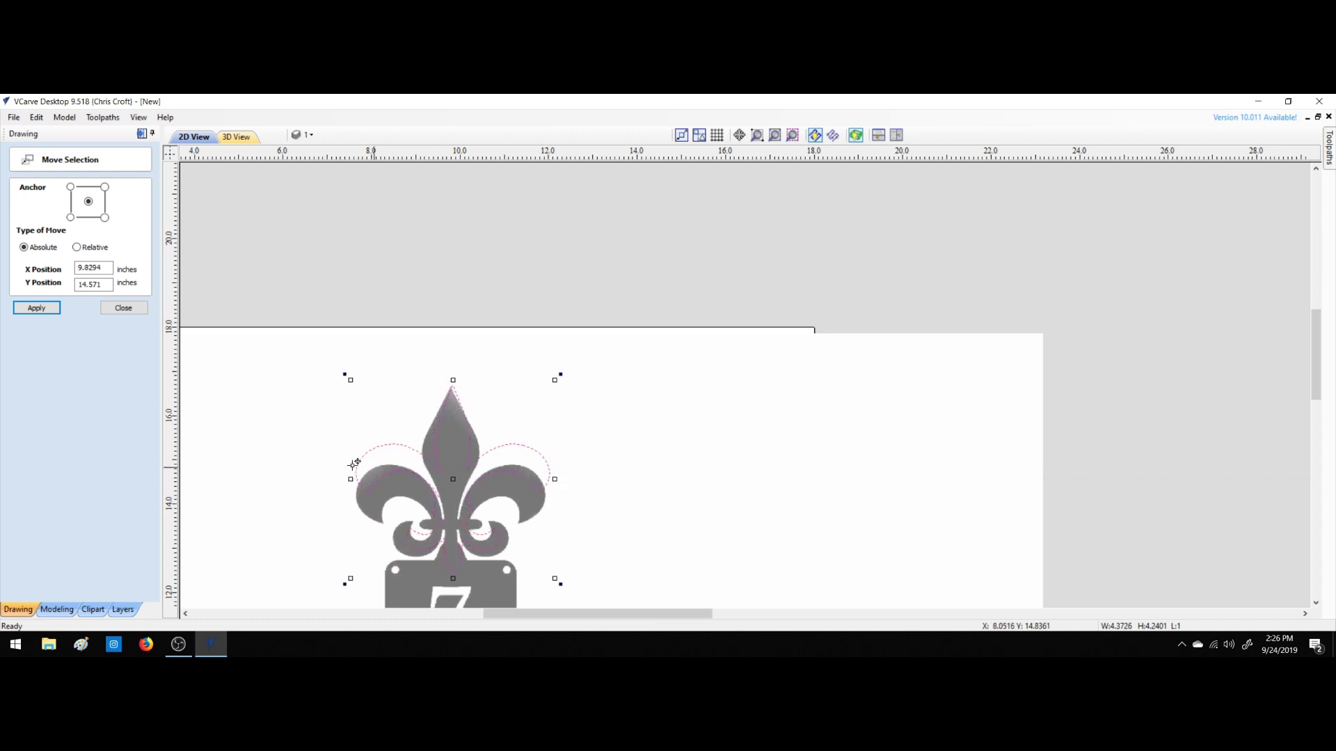
{"action": "left_click_drag", "start_coordinate": [353, 479], "coordinate": [353, 479]}
{"action": "left_click_drag", "start_coordinate": [452, 576], "coordinate": [453, 586]}
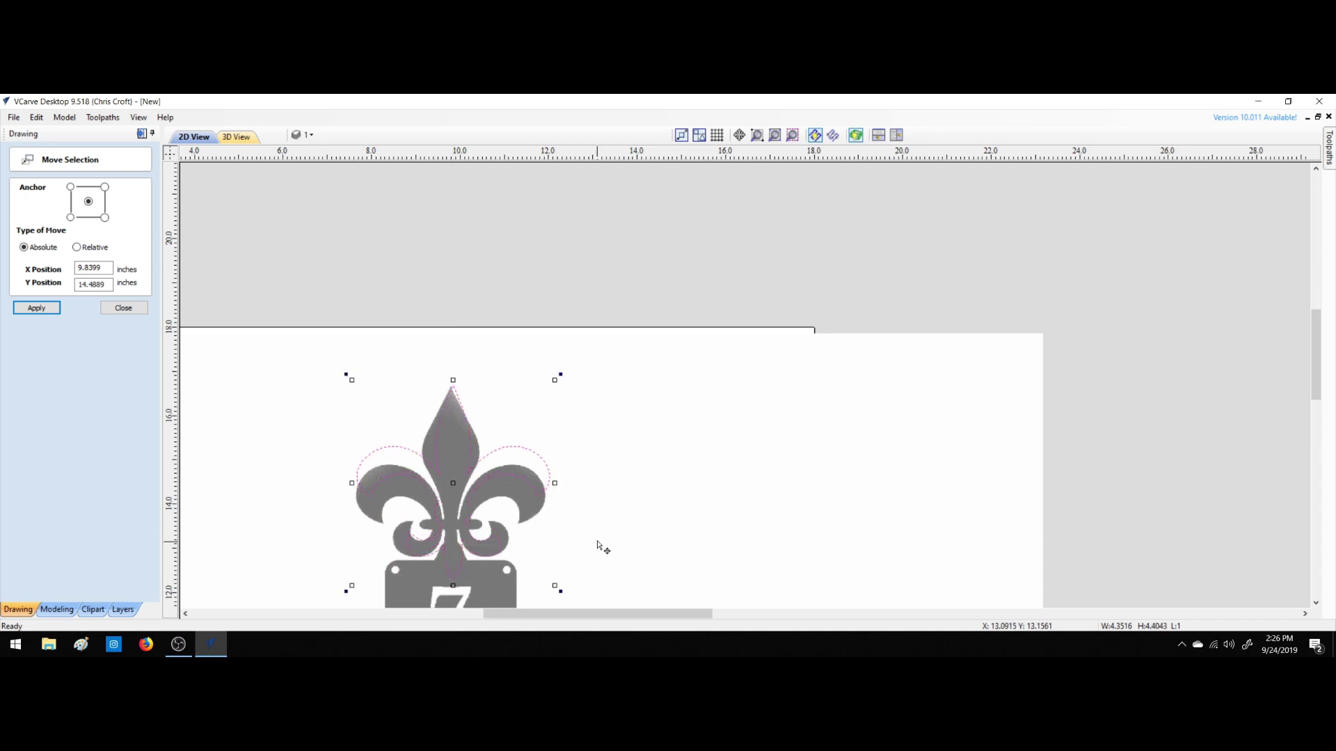
{"action": "left_click", "coordinate": [123, 307]}
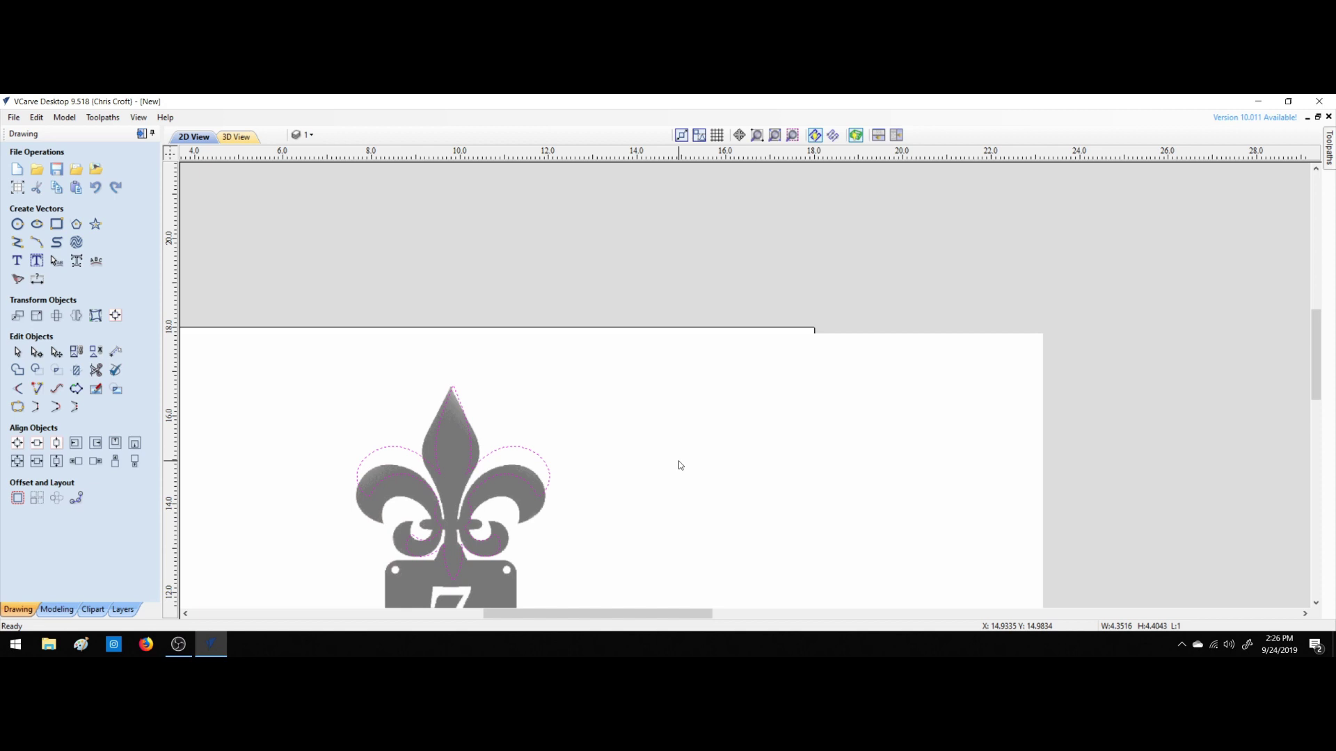
Place a copy of the fleur-de-lis beside the sign and rotate the copy by 180 degrees.
{"action": "key", "text": "ctrl+a"}
{"action": "left_click_drag", "start_coordinate": [472, 494], "coordinate": [833, 457]}
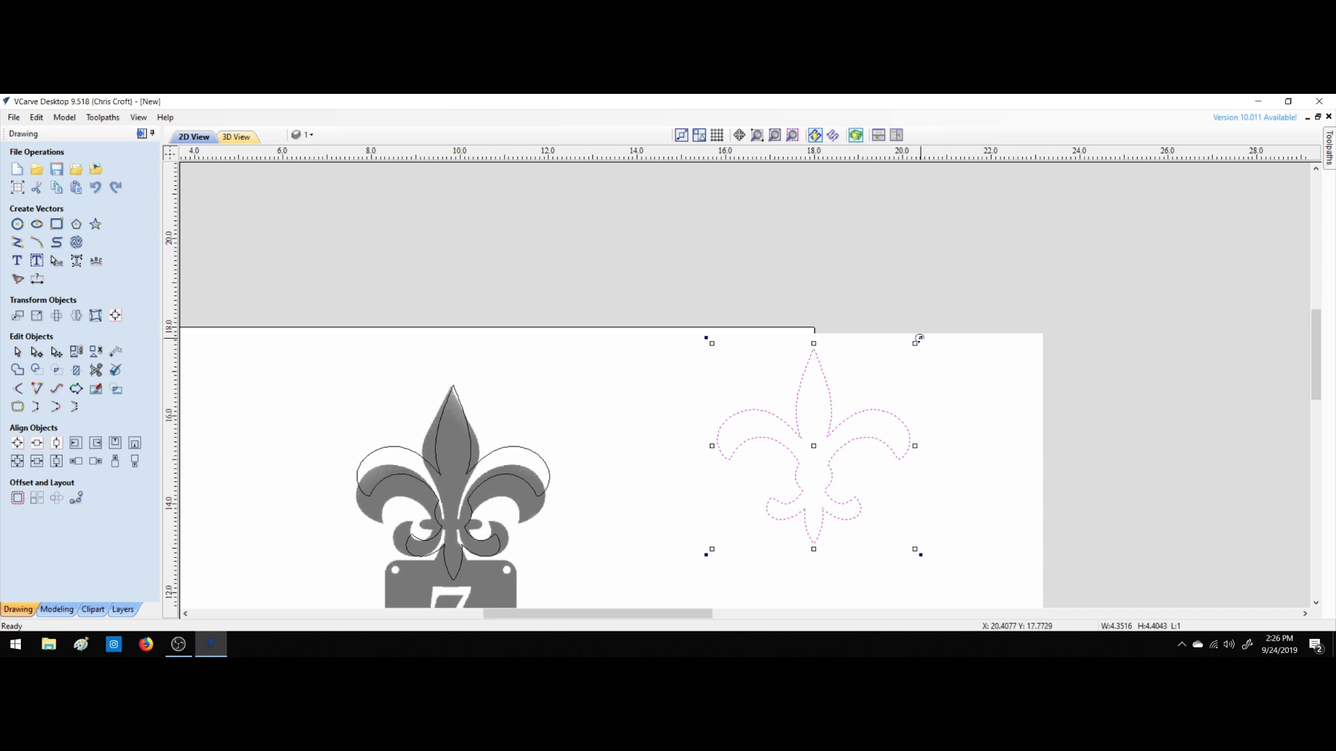
{"action": "left_click_drag", "start_coordinate": [920, 338], "coordinate": [733, 529]}
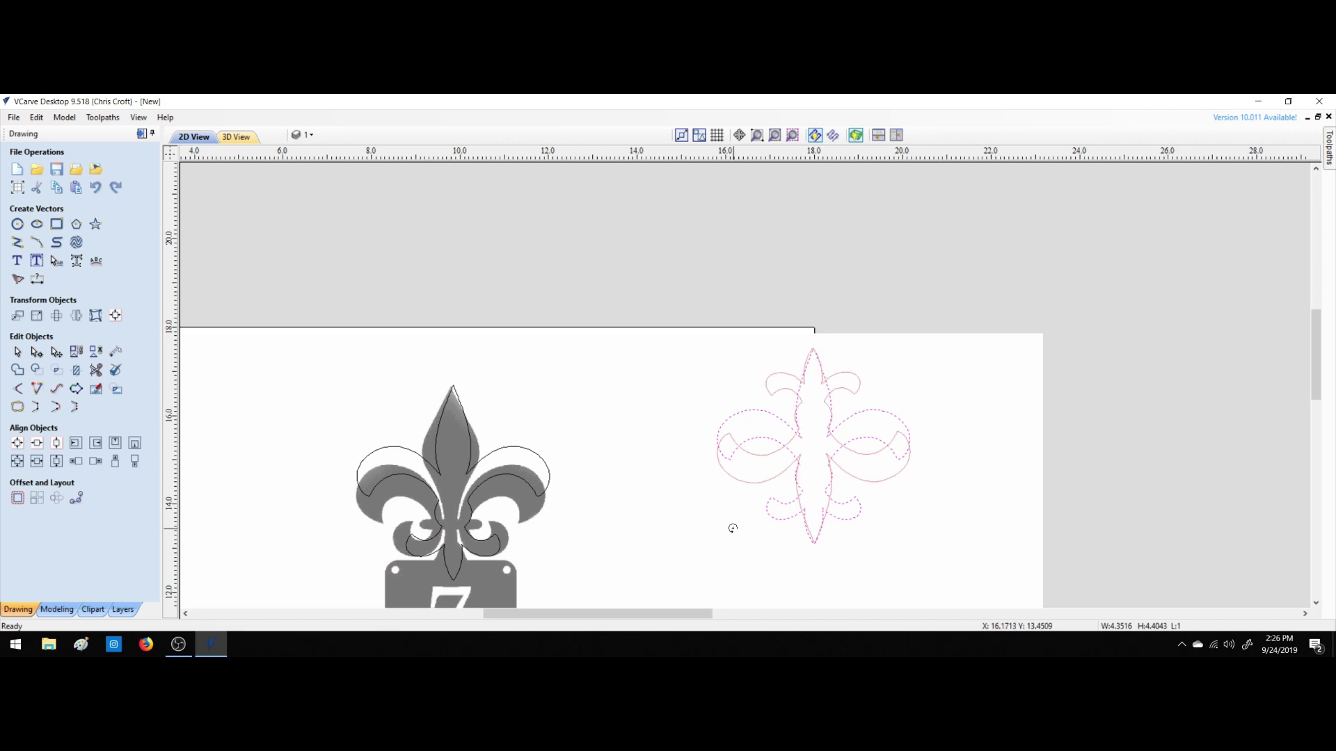
{"action": "left_click_drag", "start_coordinate": [732, 528], "coordinate": [732, 528]}
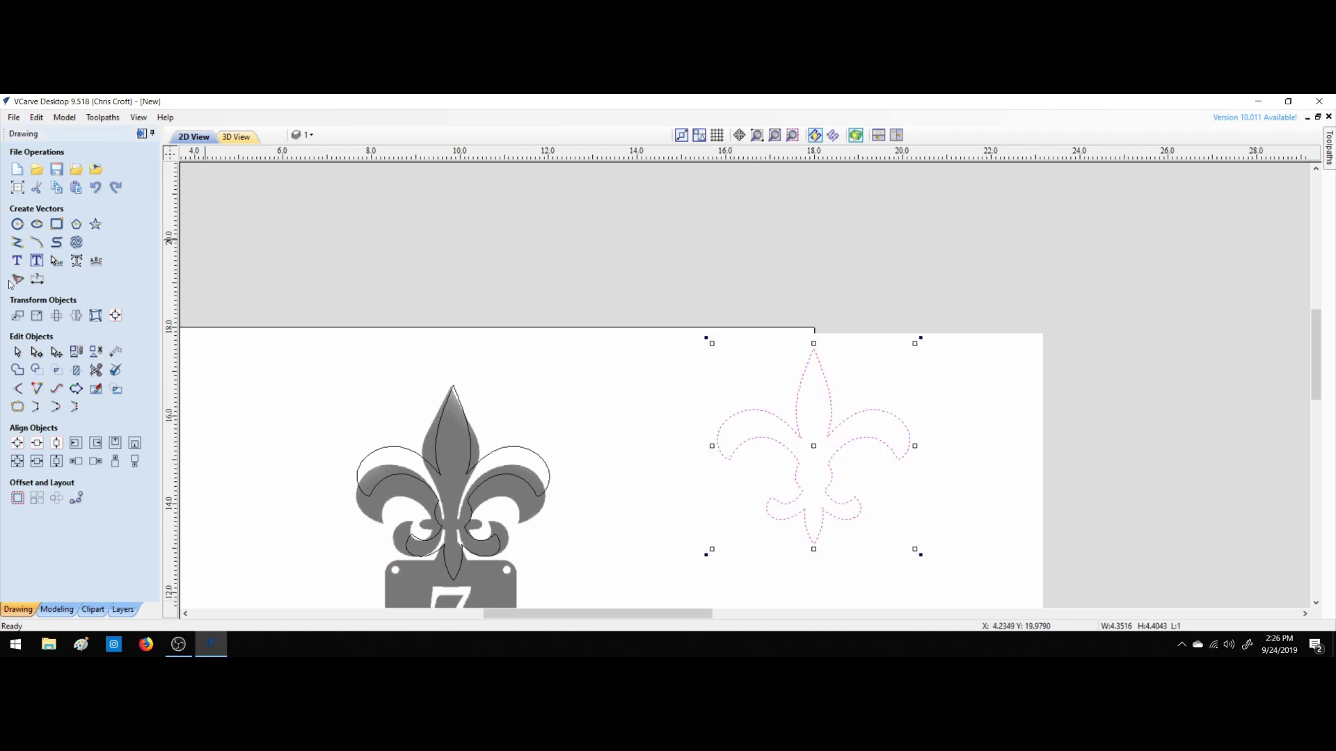
{"action": "left_click", "coordinate": [55, 316]}
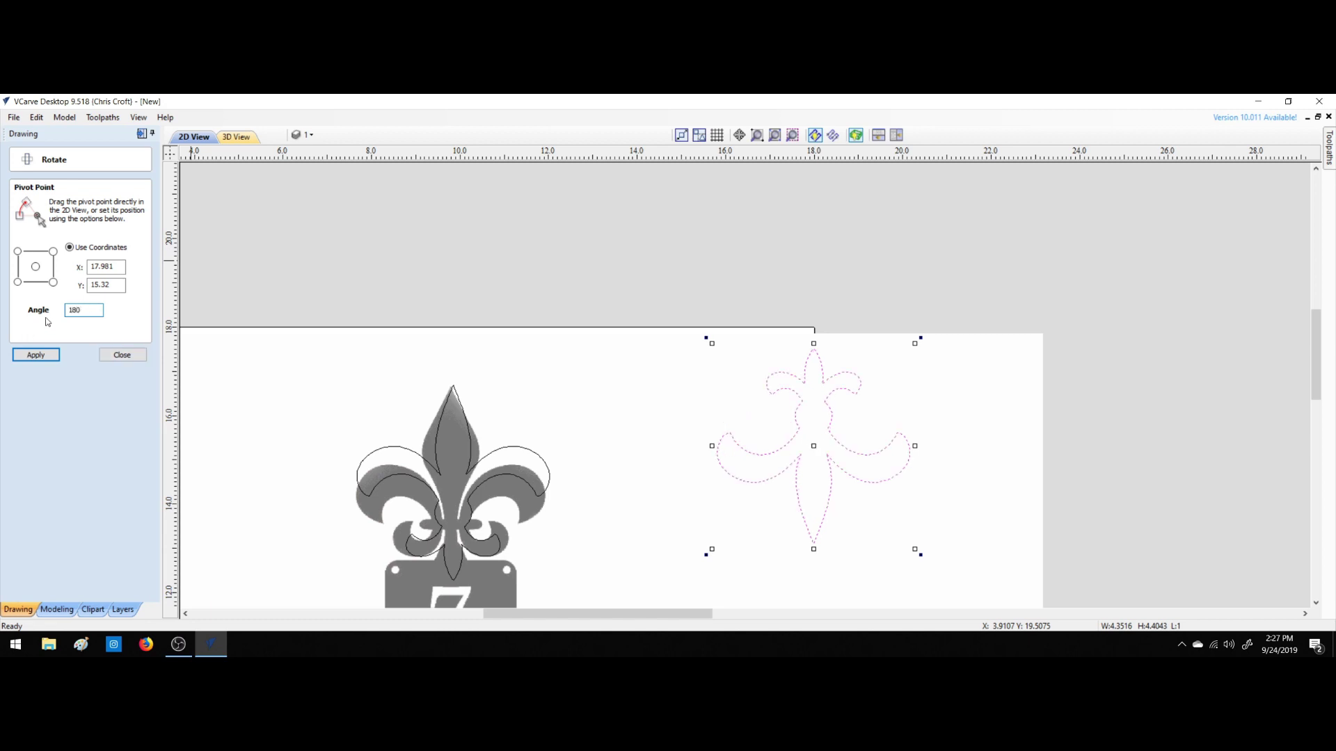
{"action": "left_click", "coordinate": [121, 355]}
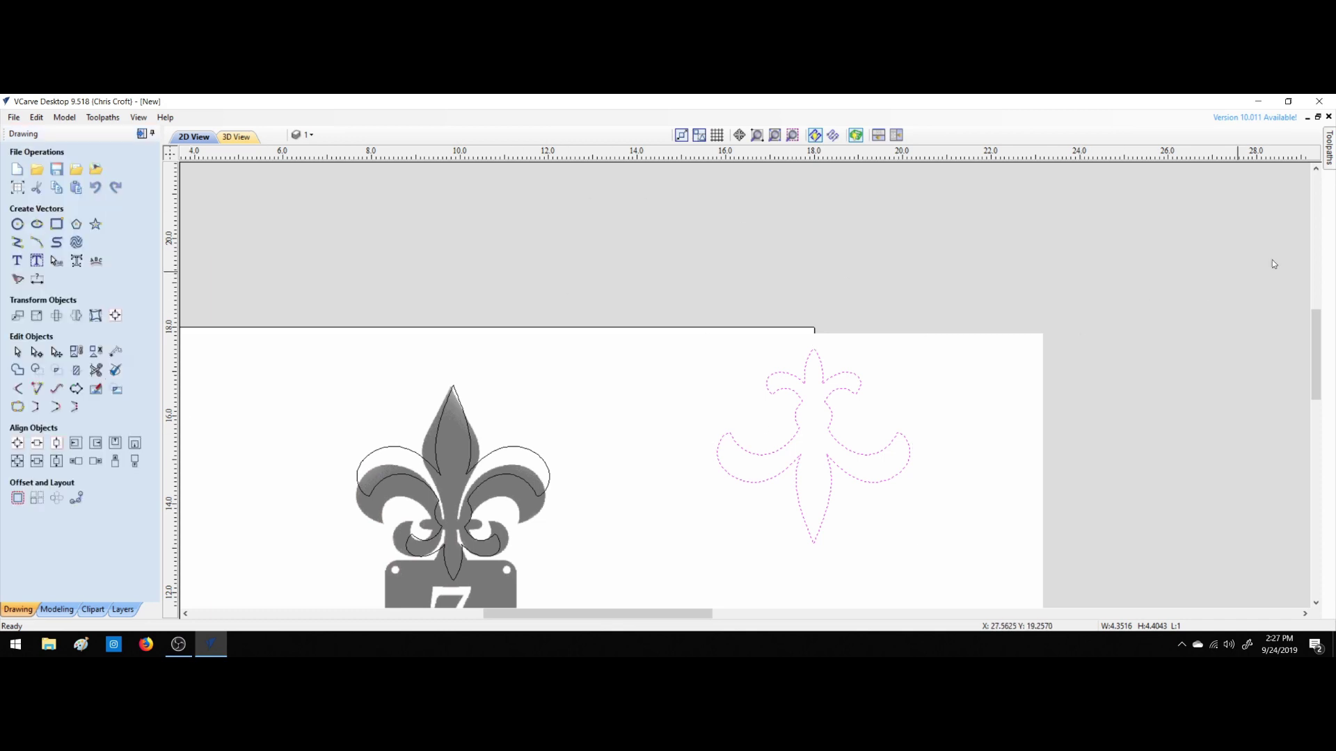
Move the upside-down fleur-de-lis copy onto the sign's lower ornament, with its tip on the ornament's point.
{"action": "left_click_drag", "start_coordinate": [1321, 332], "coordinate": [1321, 372]}
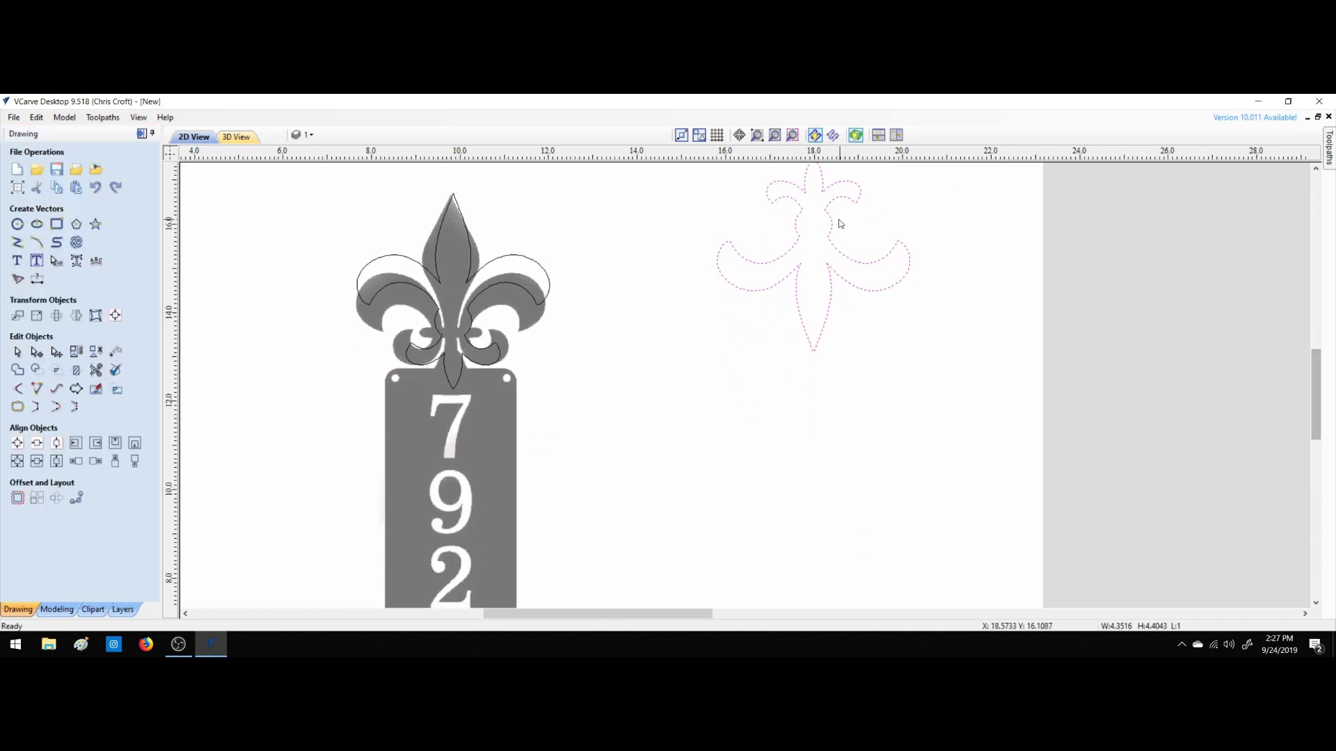
{"action": "key", "text": "m"}
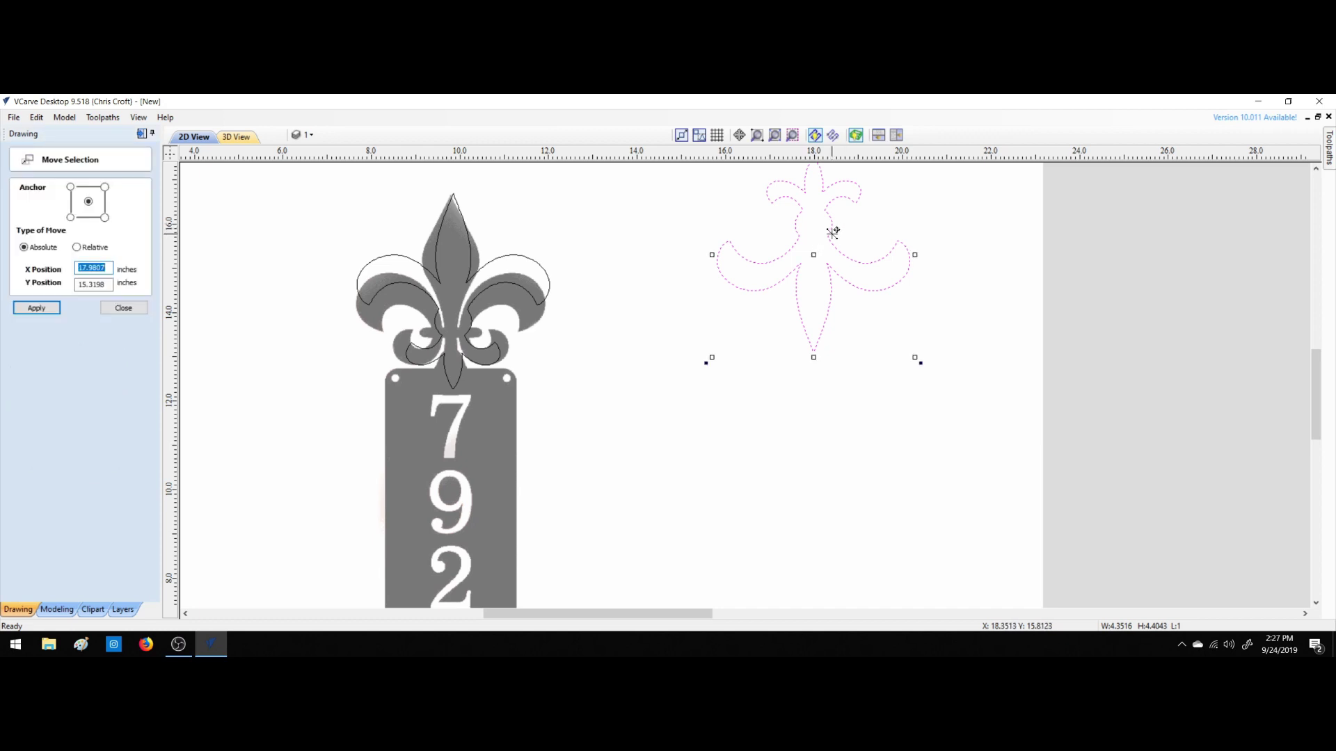
{"action": "left_click_drag", "start_coordinate": [832, 233], "coordinate": [505, 480]}
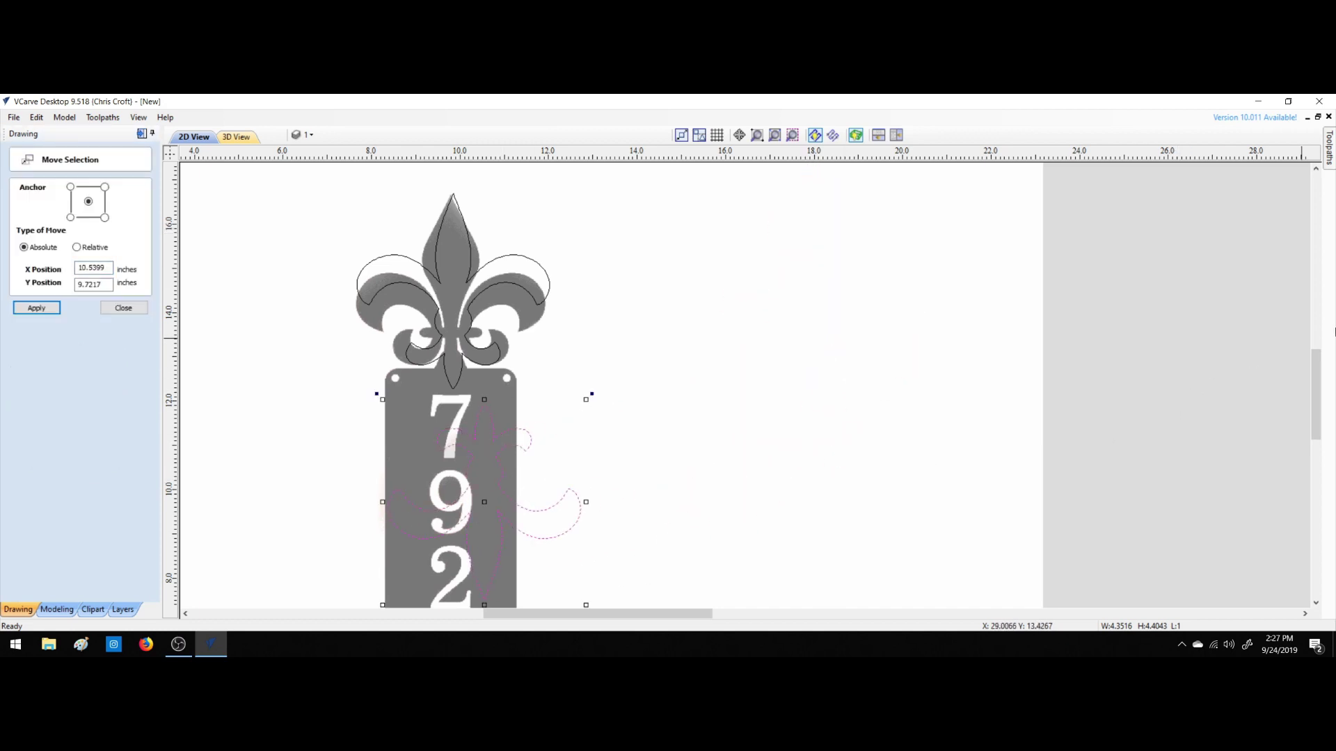
{"action": "left_click_drag", "start_coordinate": [1321, 372], "coordinate": [1321, 433]}
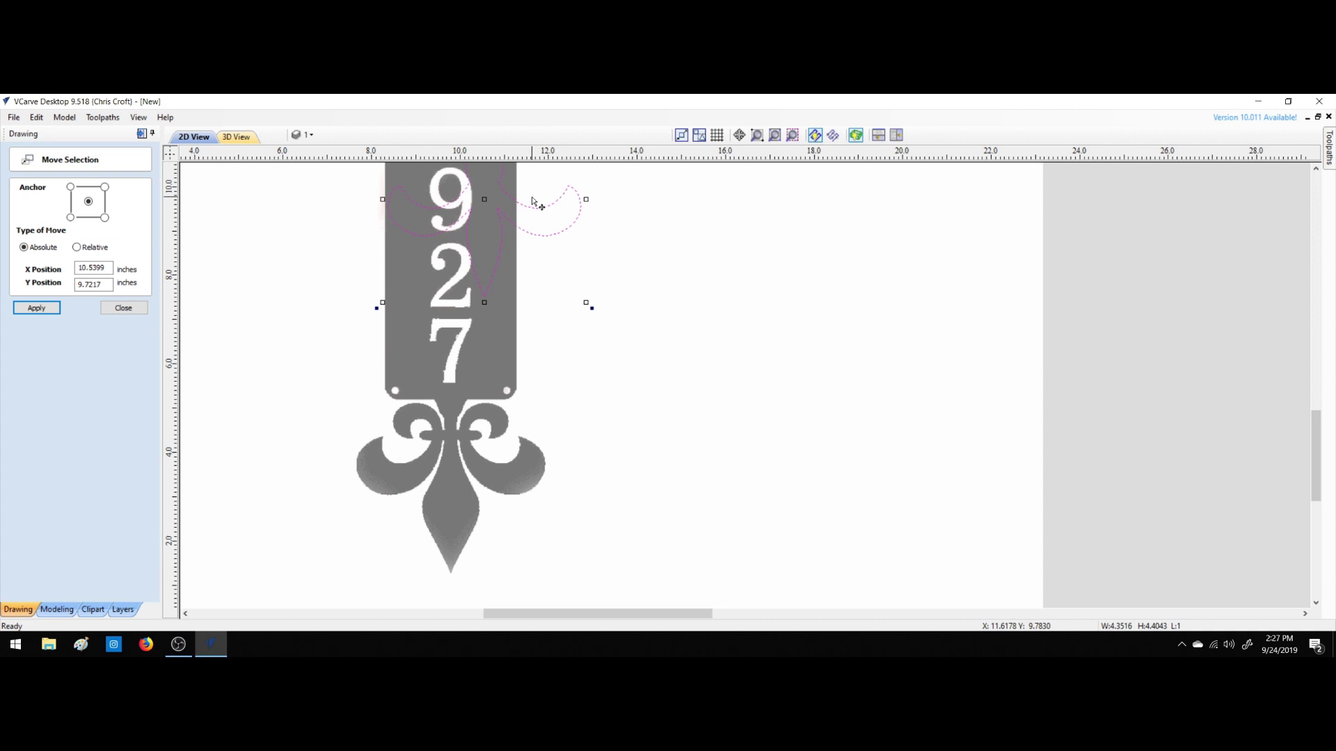
{"action": "left_click_drag", "start_coordinate": [536, 203], "coordinate": [503, 484]}
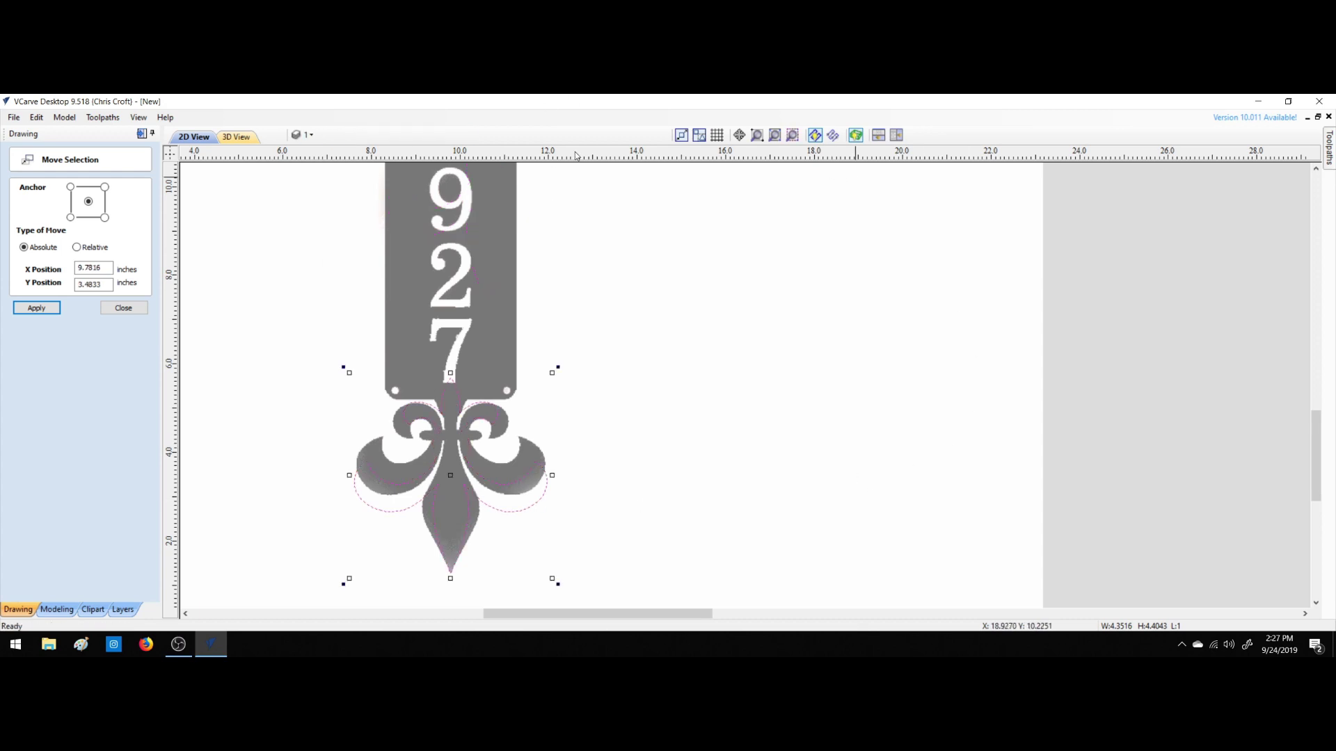
{"action": "left_click_drag", "start_coordinate": [1316, 445], "coordinate": [1316, 396]}
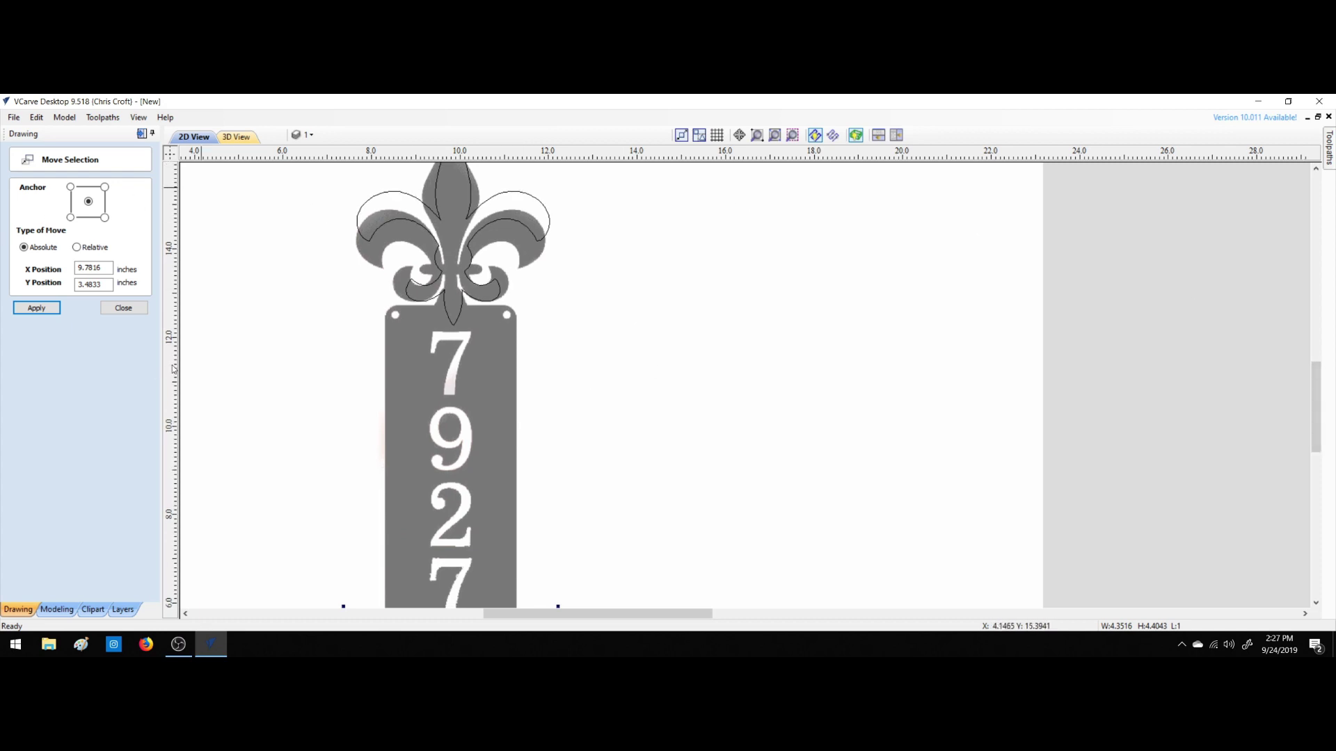
{"action": "left_click", "coordinate": [123, 308]}
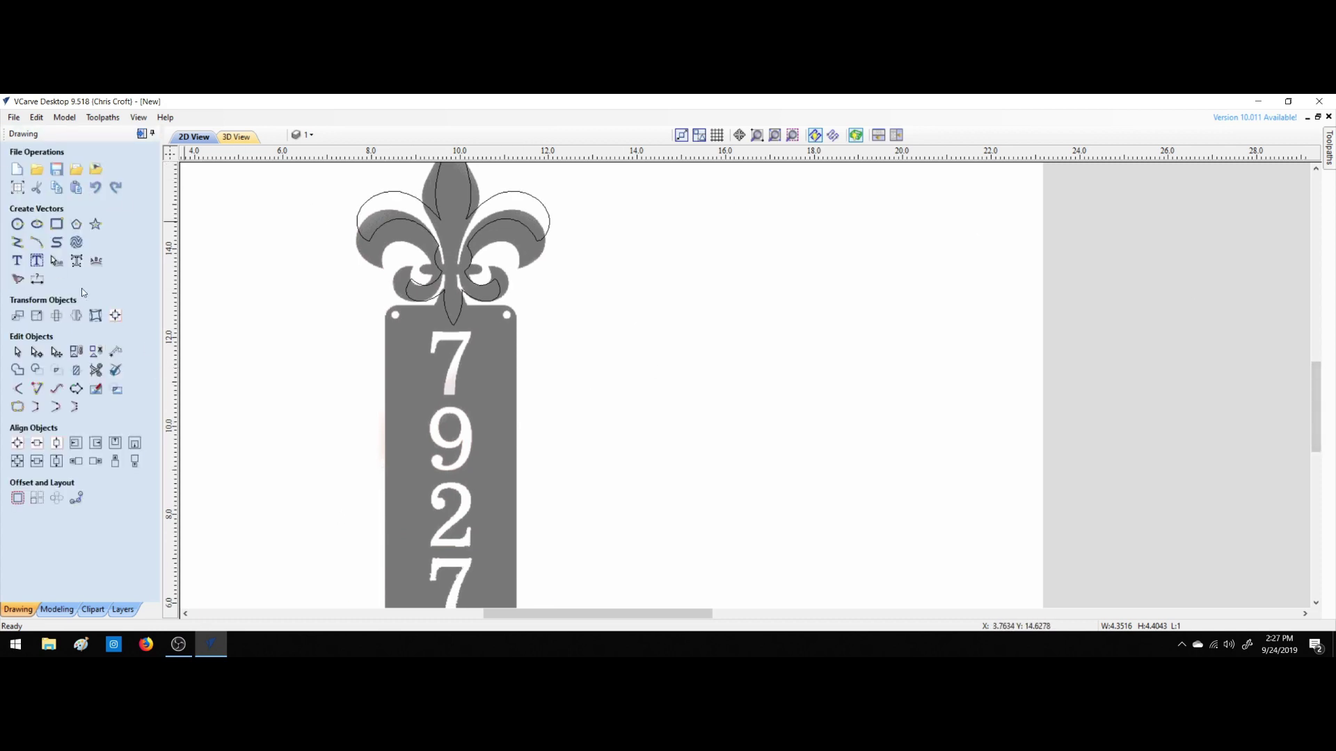
Draw a square-cornered rectangle about 3.0 by 6.6 inches over the sign's number plate, starting at the plate's upper-left corner.
{"action": "left_click", "coordinate": [57, 225]}
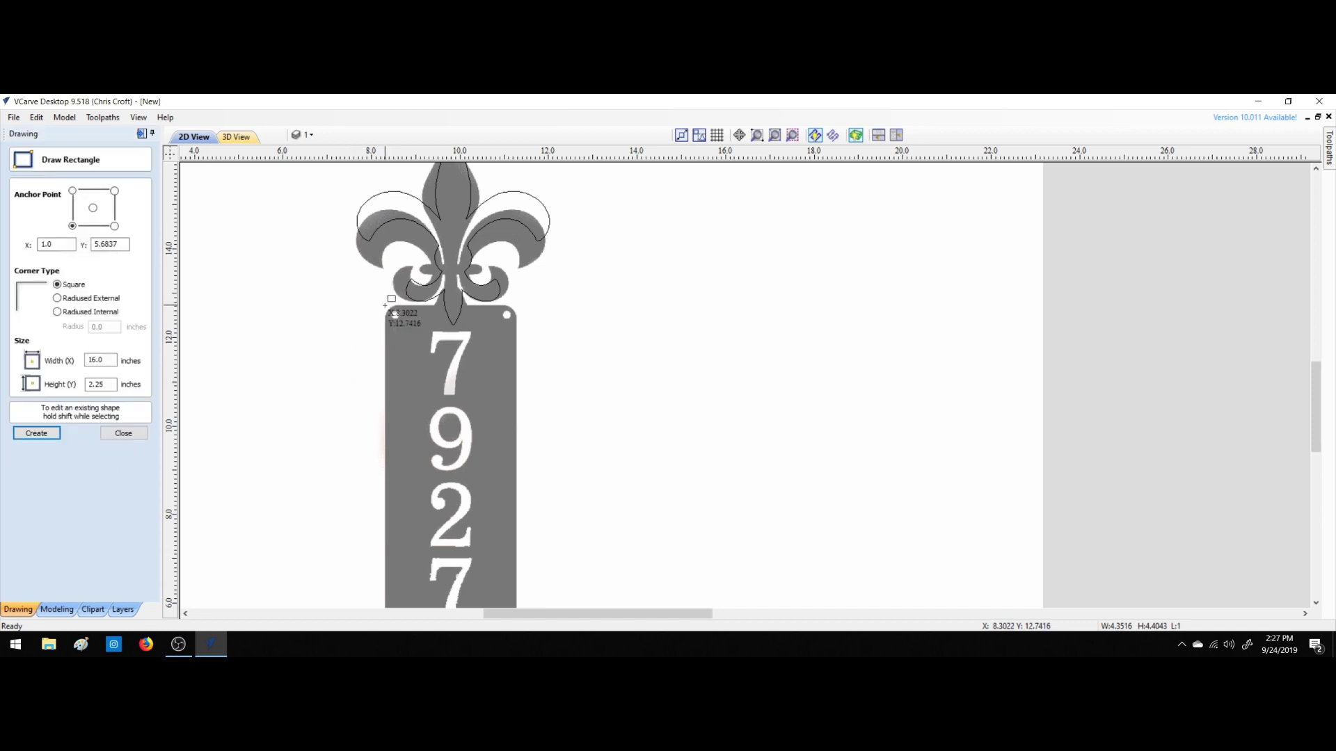
{"action": "left_click_drag", "start_coordinate": [384, 305], "coordinate": [516, 597]}
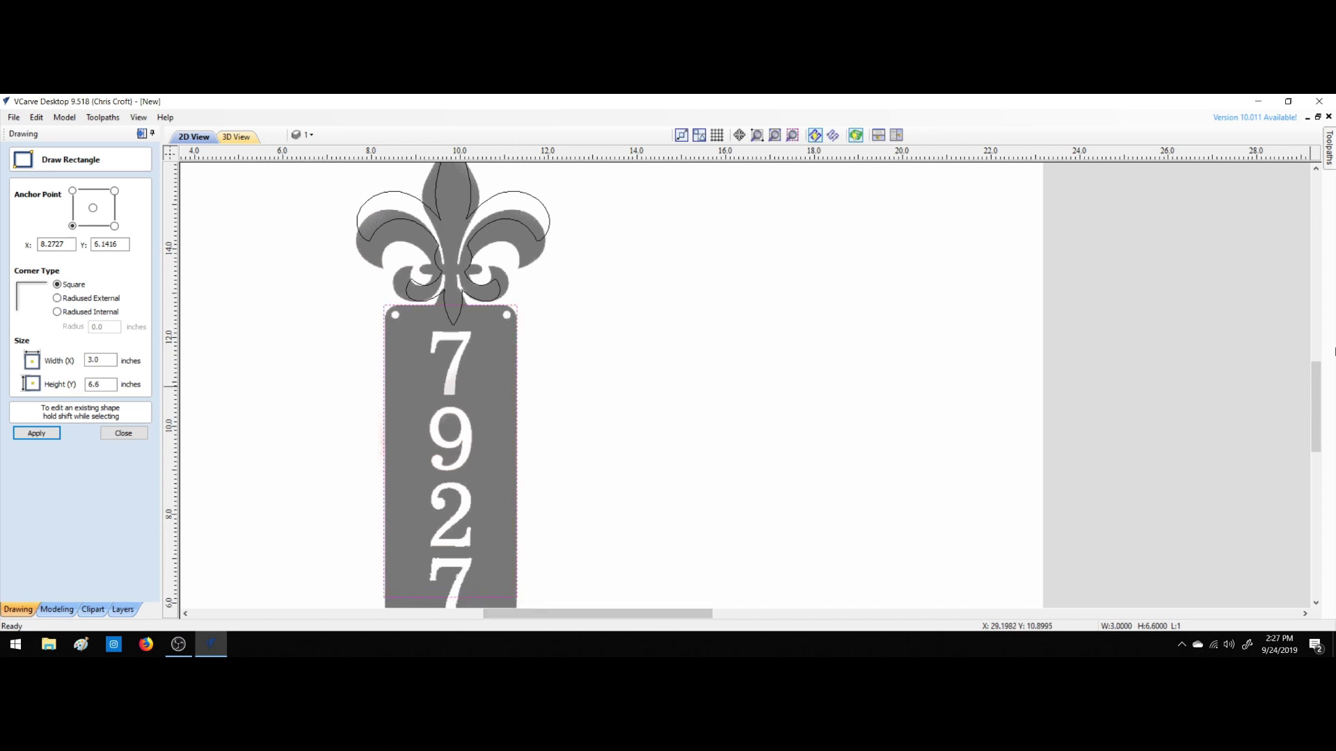
{"action": "left_click_drag", "start_coordinate": [1316, 370], "coordinate": [1316, 377]}
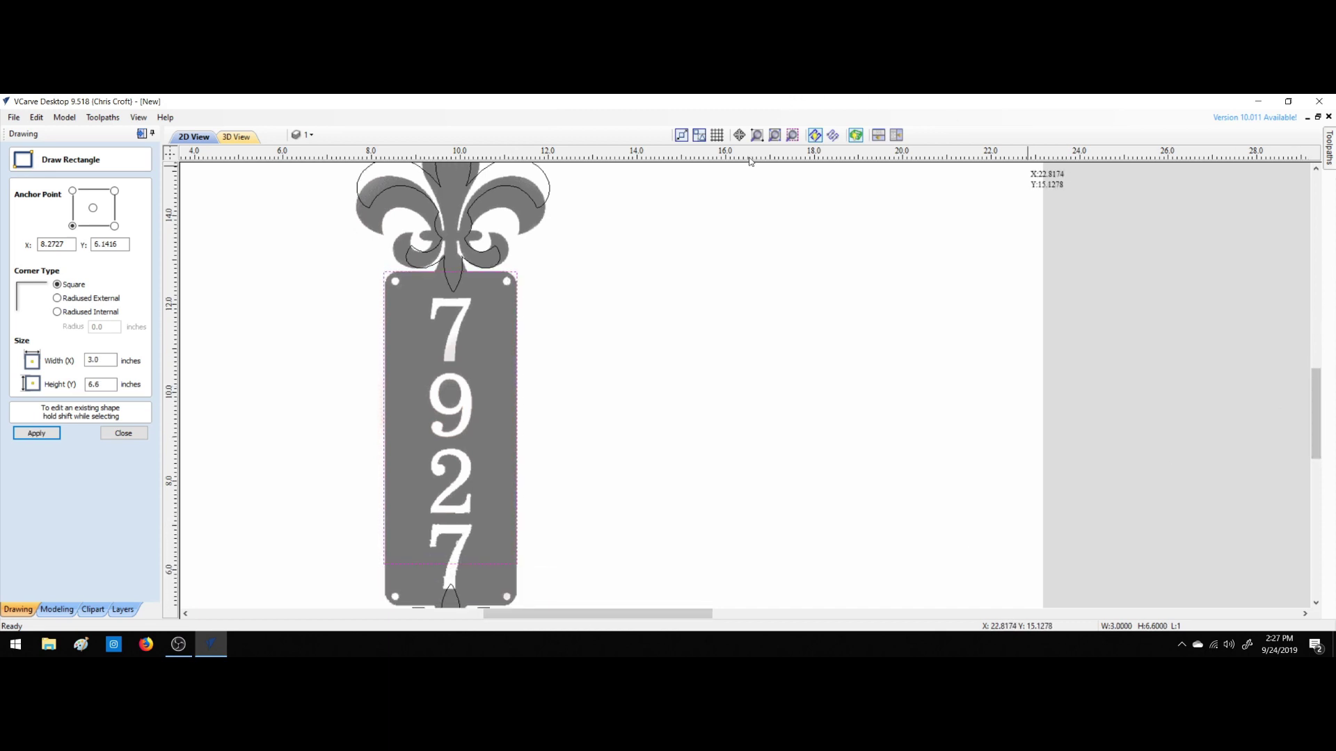
Delete the stray vector specks far to the right of the sign, together with the accidental rectangle drawn around them.
{"action": "left_click", "coordinate": [777, 137]}
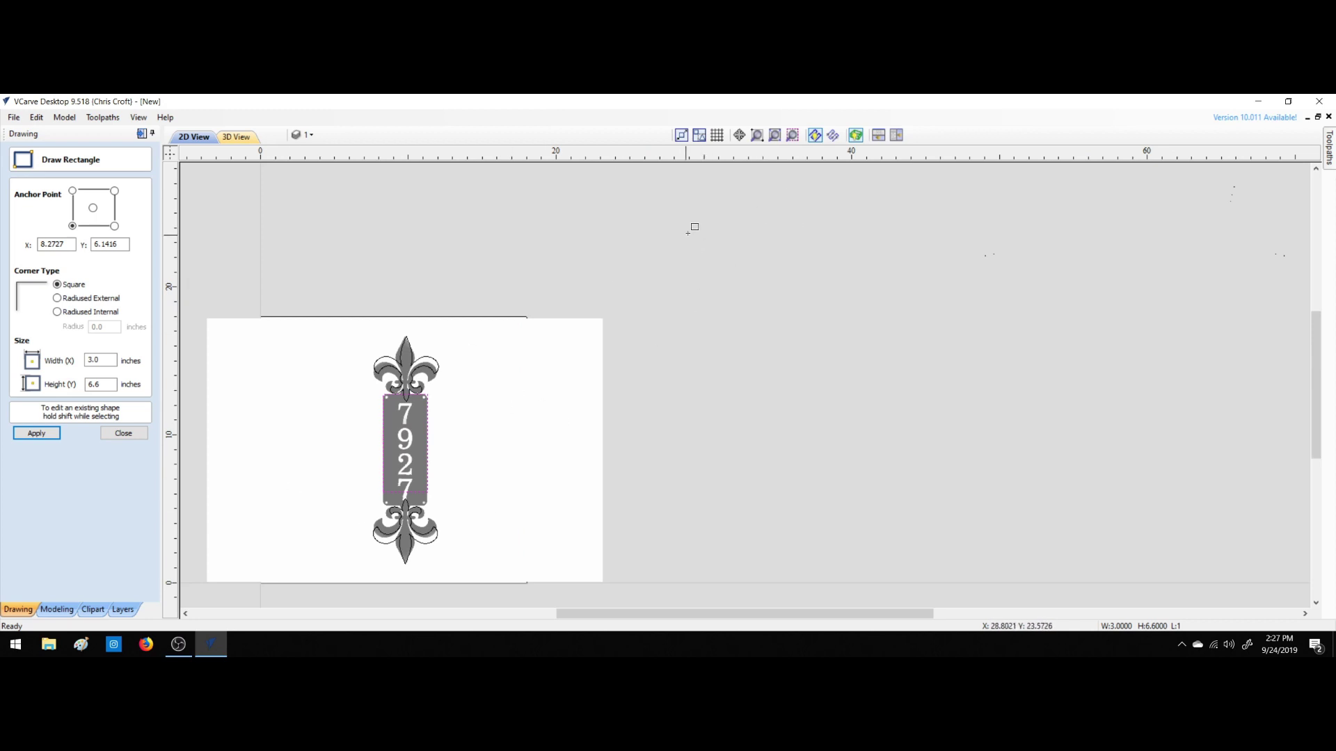
{"action": "left_click_drag", "start_coordinate": [933, 228], "coordinate": [1121, 328]}
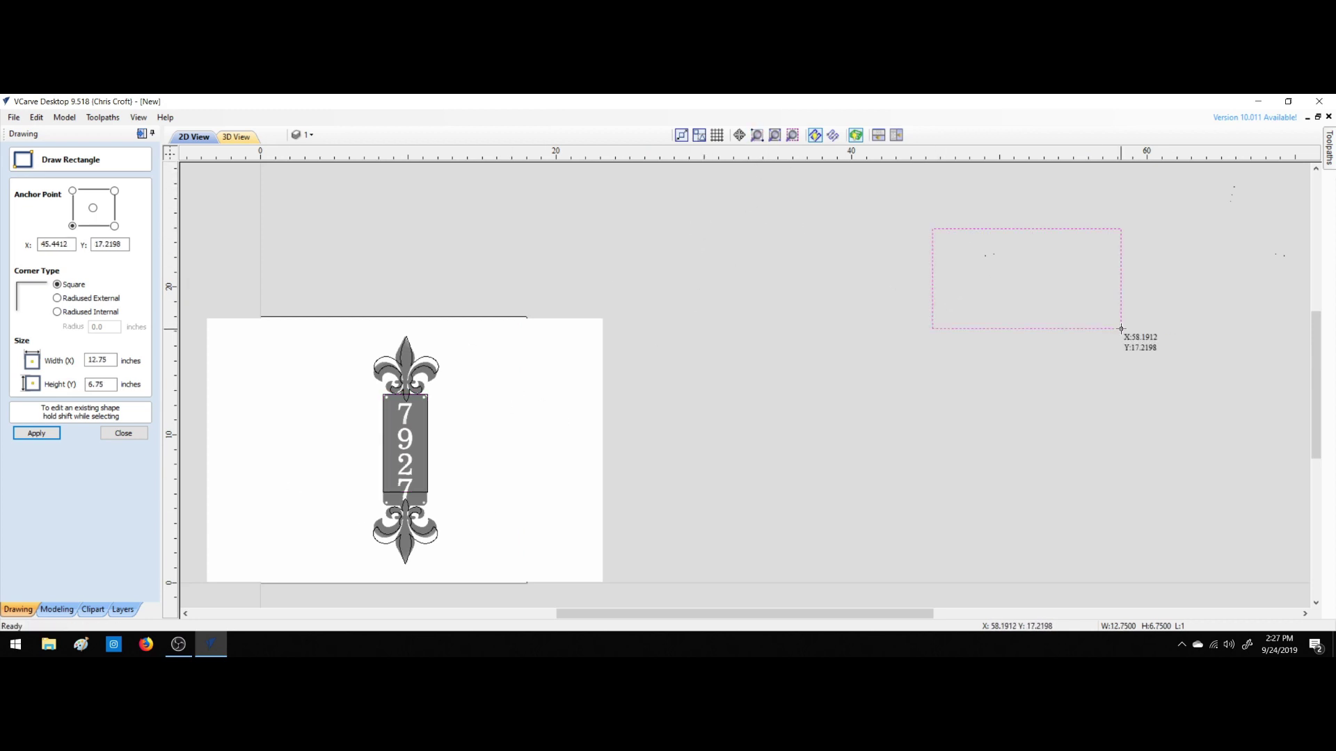
{"action": "key", "text": "Escape"}
{"action": "key", "text": "Delete"}
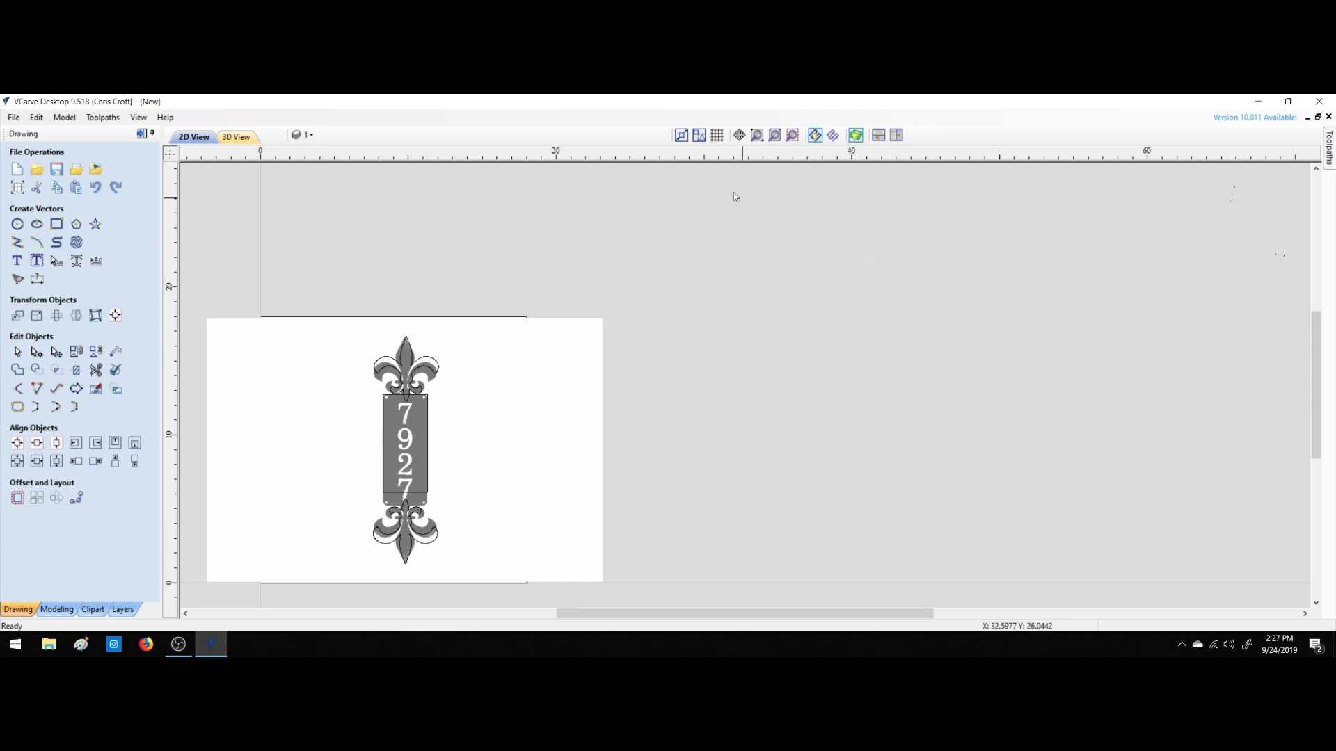
{"action": "left_click_drag", "start_coordinate": [1278, 544], "coordinate": [1275, 538]}
Stretch the plate rectangle's lower edge down to the plate's bottom edge, making it about 7.55 inches tall.
{"action": "left_click", "coordinate": [758, 135]}
{"action": "left_click_drag", "start_coordinate": [345, 328], "coordinate": [506, 593]}
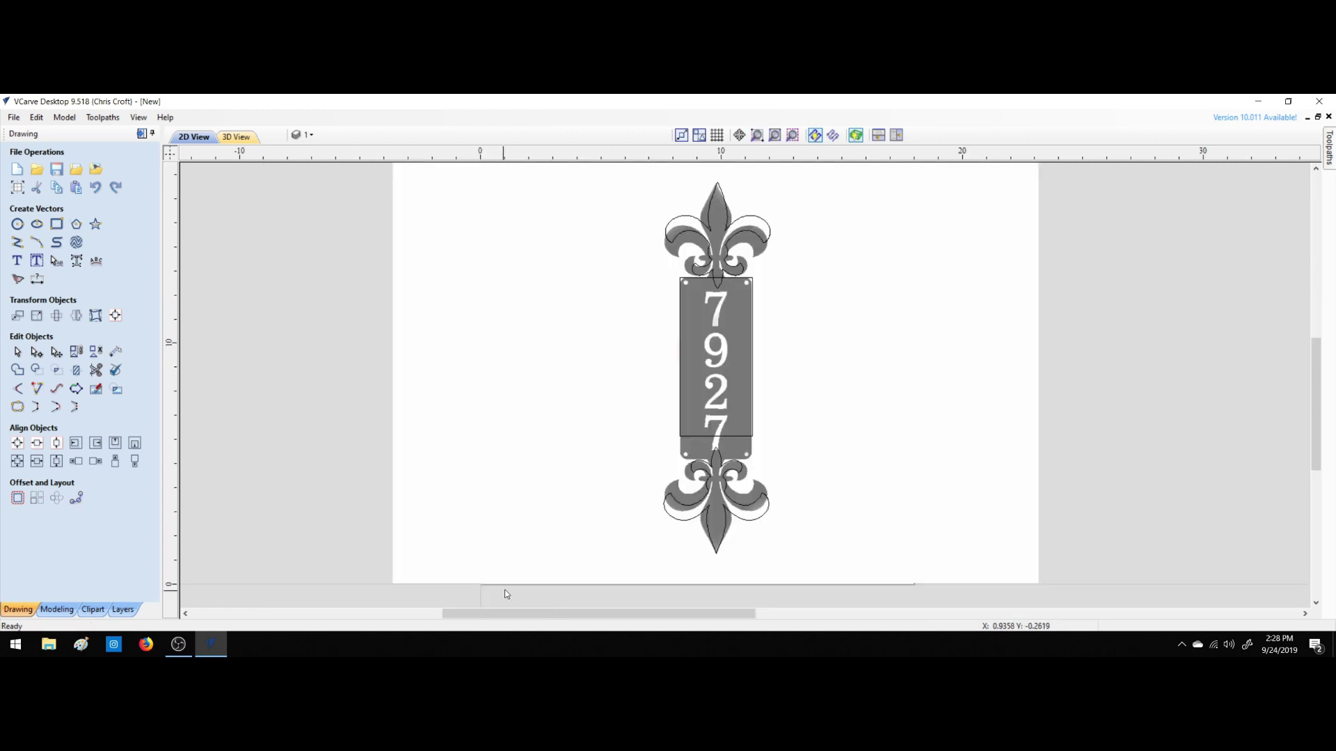
{"action": "left_click", "coordinate": [701, 437]}
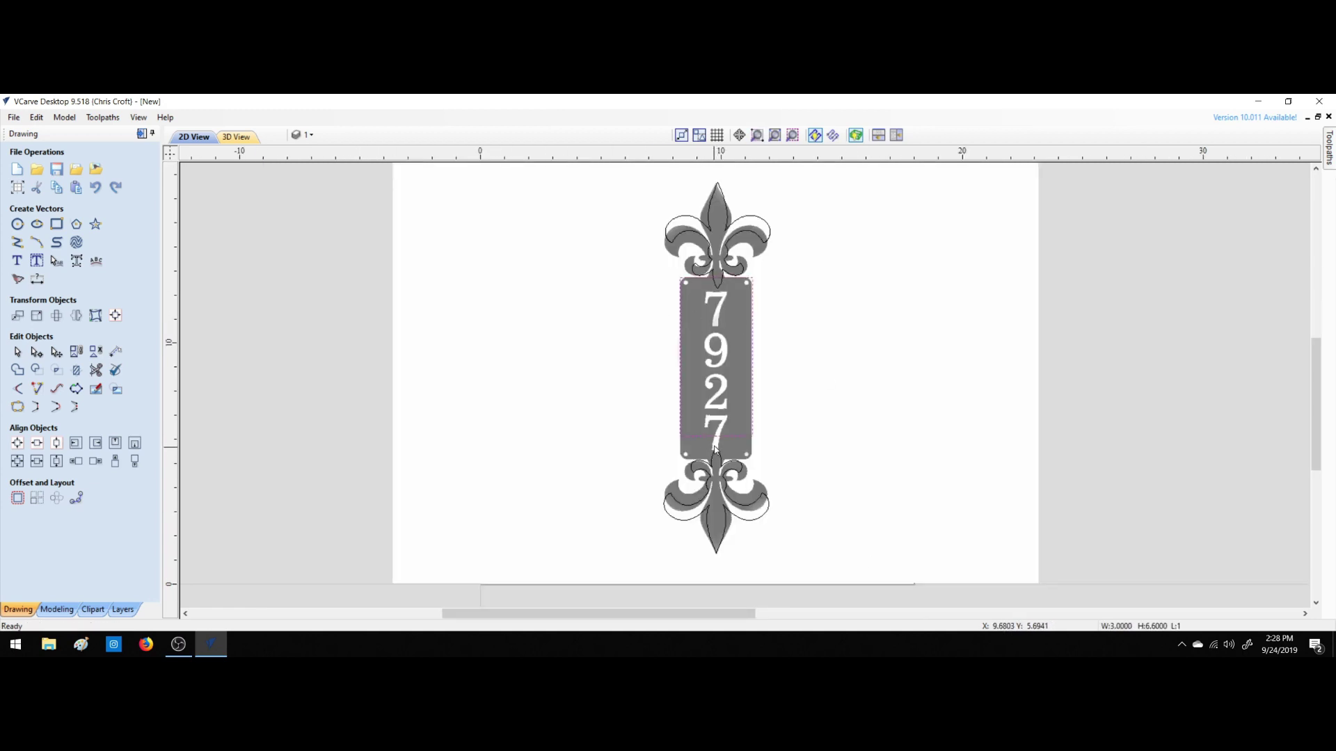
{"action": "left_click", "coordinate": [731, 436]}
{"action": "left_click_drag", "start_coordinate": [715, 442], "coordinate": [718, 460]}
{"action": "scroll", "coordinate": [719, 289], "scroll_direction": "up", "scroll_amount": 5}
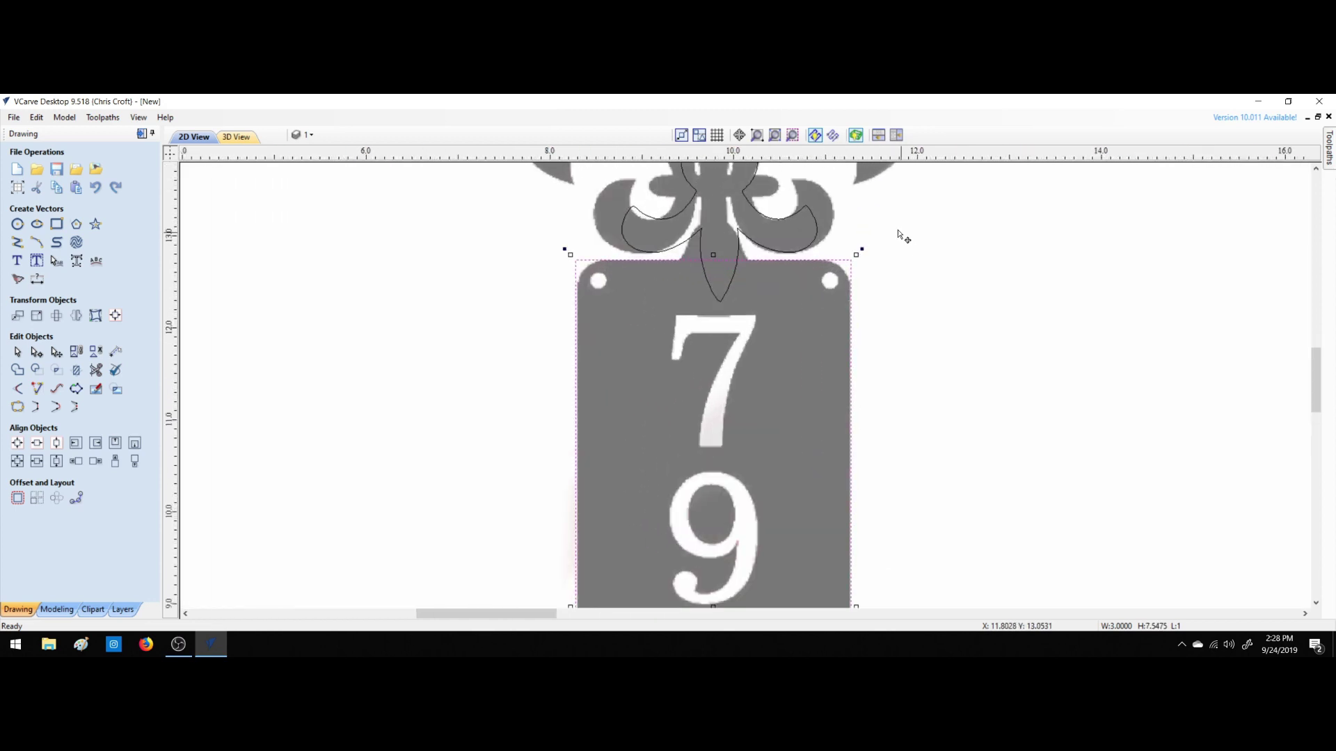
{"action": "scroll", "coordinate": [863, 524], "scroll_direction": "down", "scroll_amount": 1}
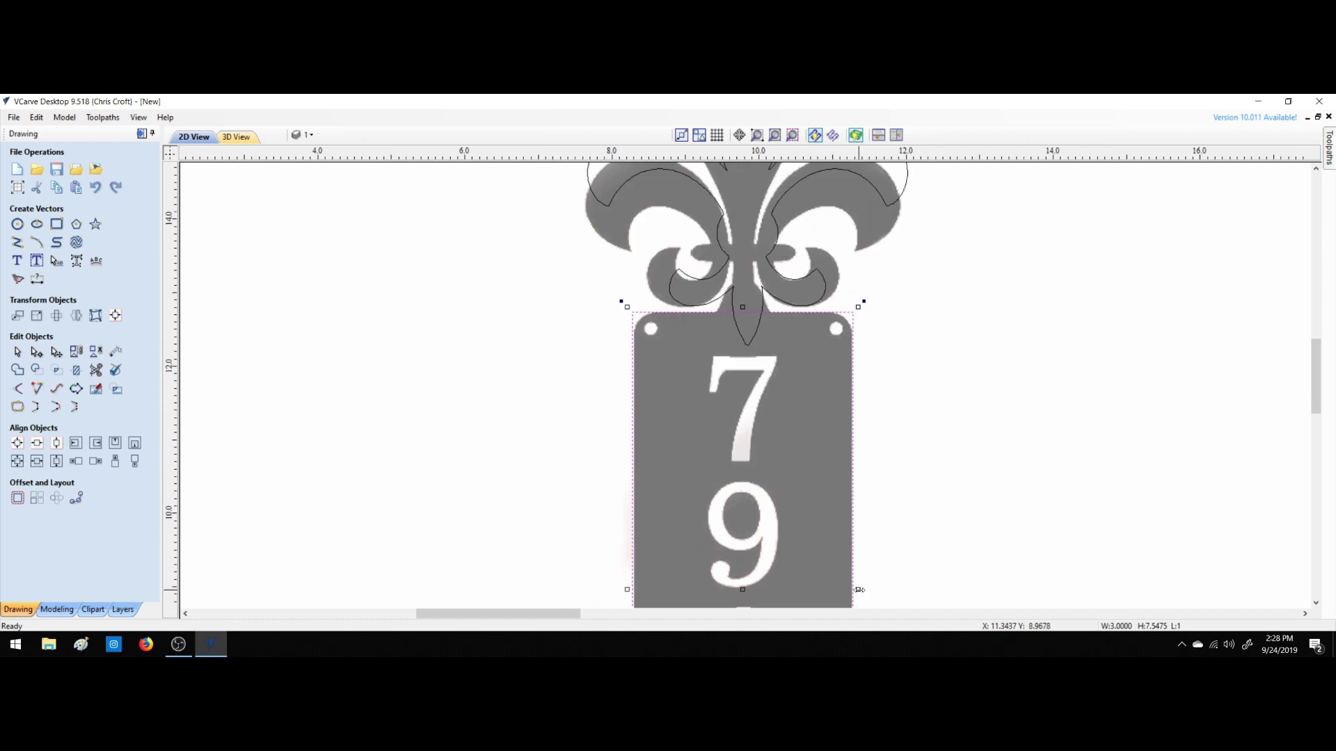
{"action": "left_click_drag", "start_coordinate": [854, 589], "coordinate": [843, 586]}
{"action": "right_click", "coordinate": [943, 400]}
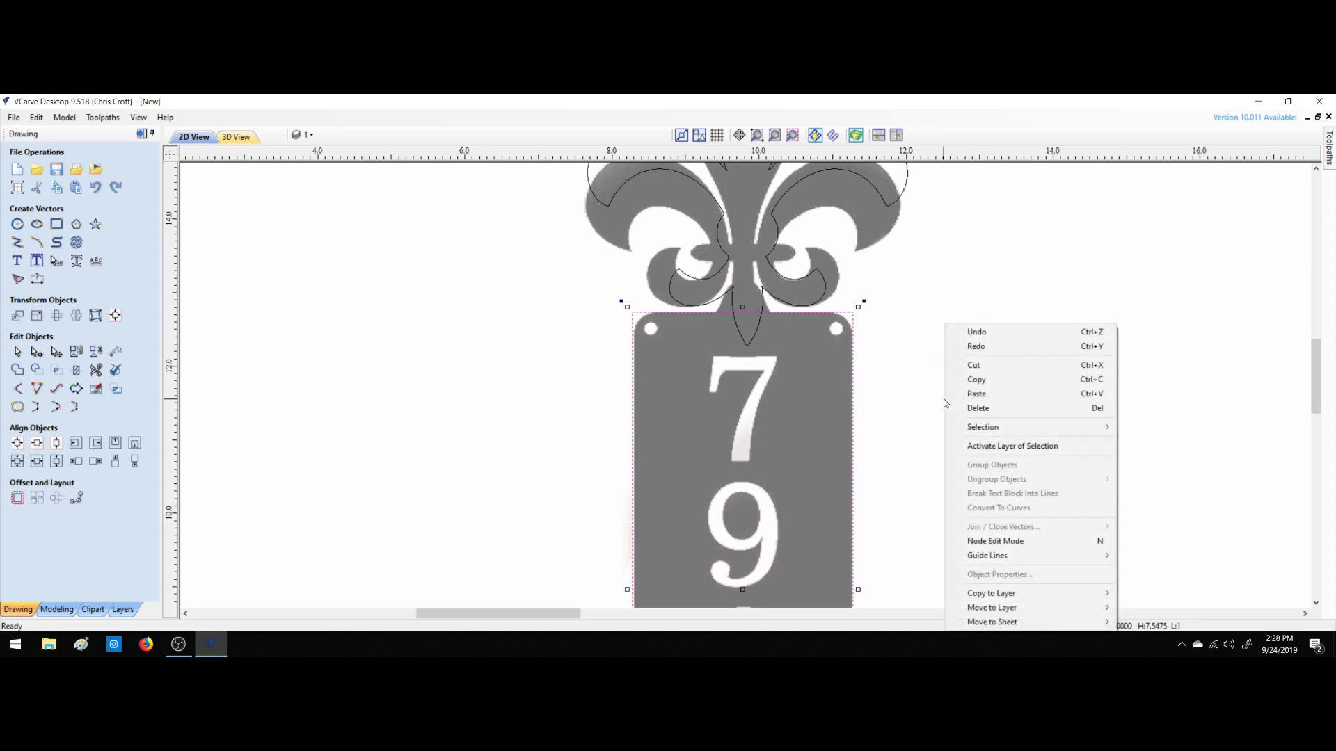
{"action": "left_click", "coordinate": [943, 403]}
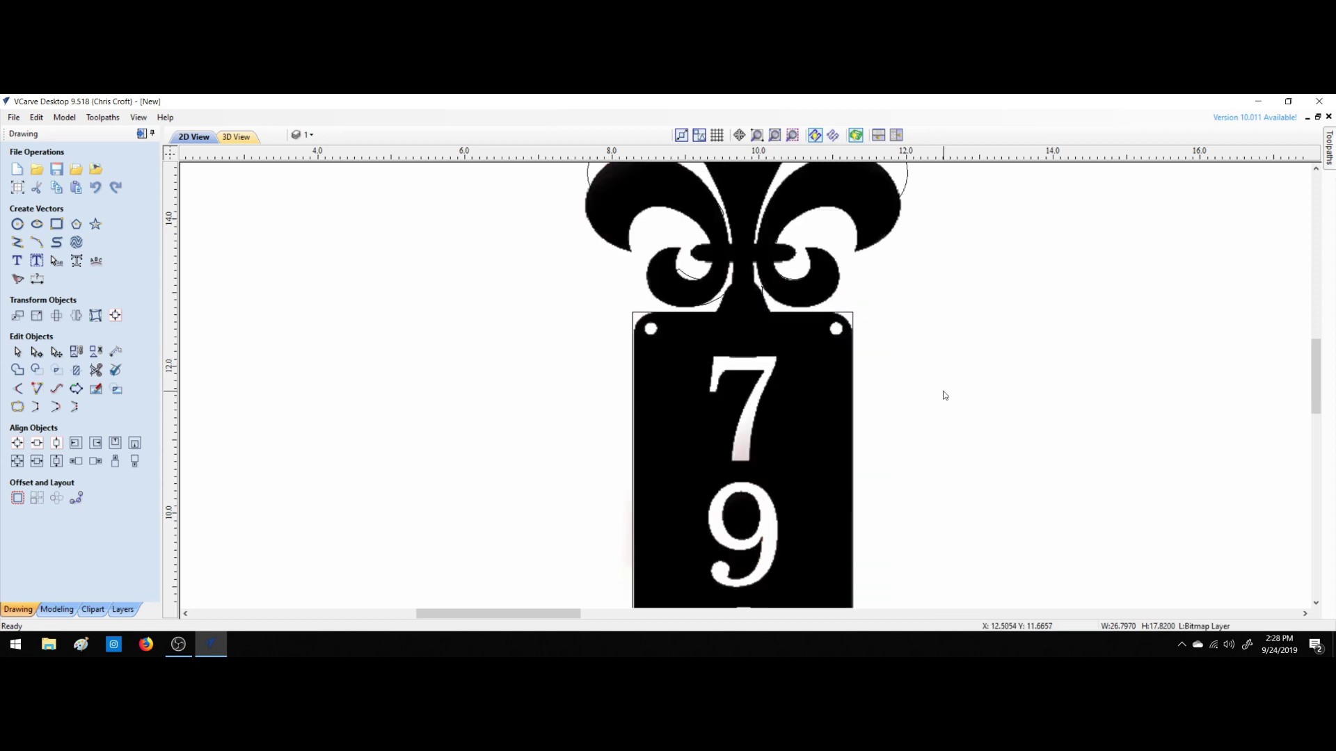
Trim away the overlapping fleur-de-lis tips and plate edge segments where both ornaments join the plate, using Interactive Vector Trim.
{"action": "left_click", "coordinate": [849, 316]}
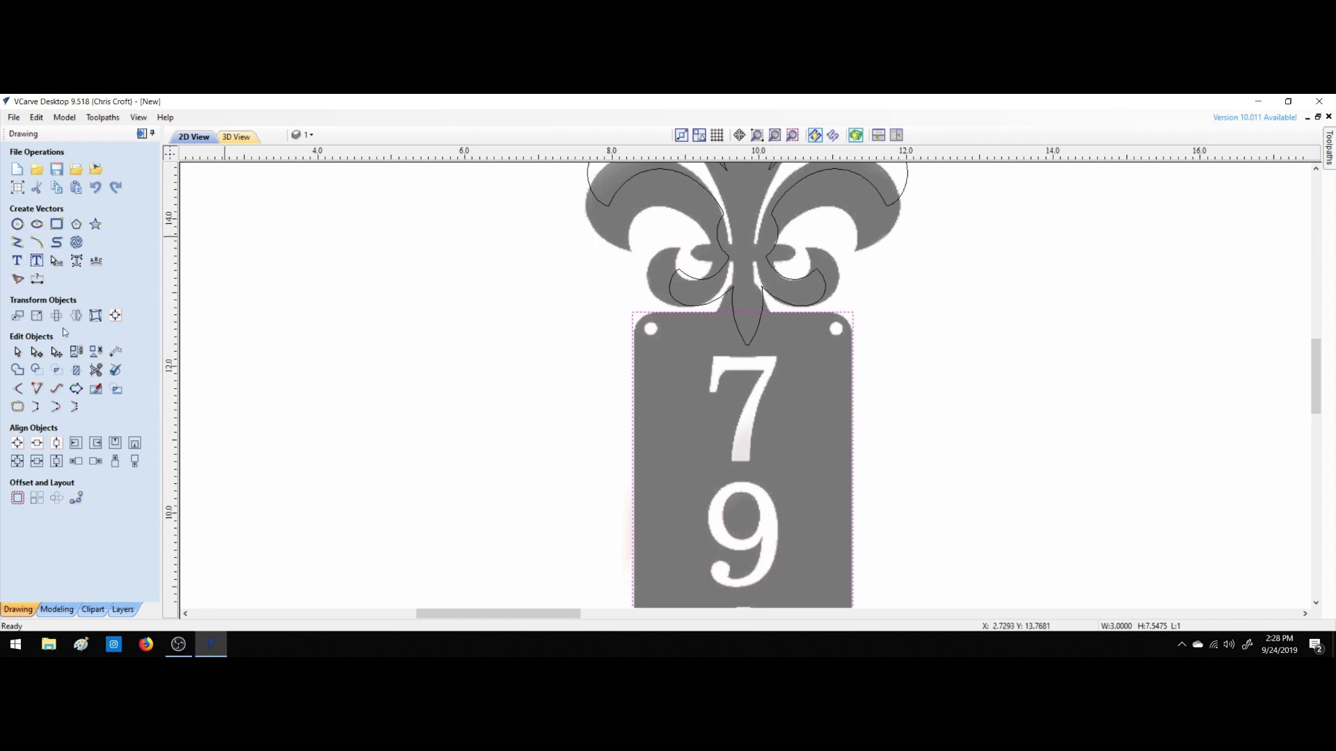
{"action": "left_click", "coordinate": [96, 370]}
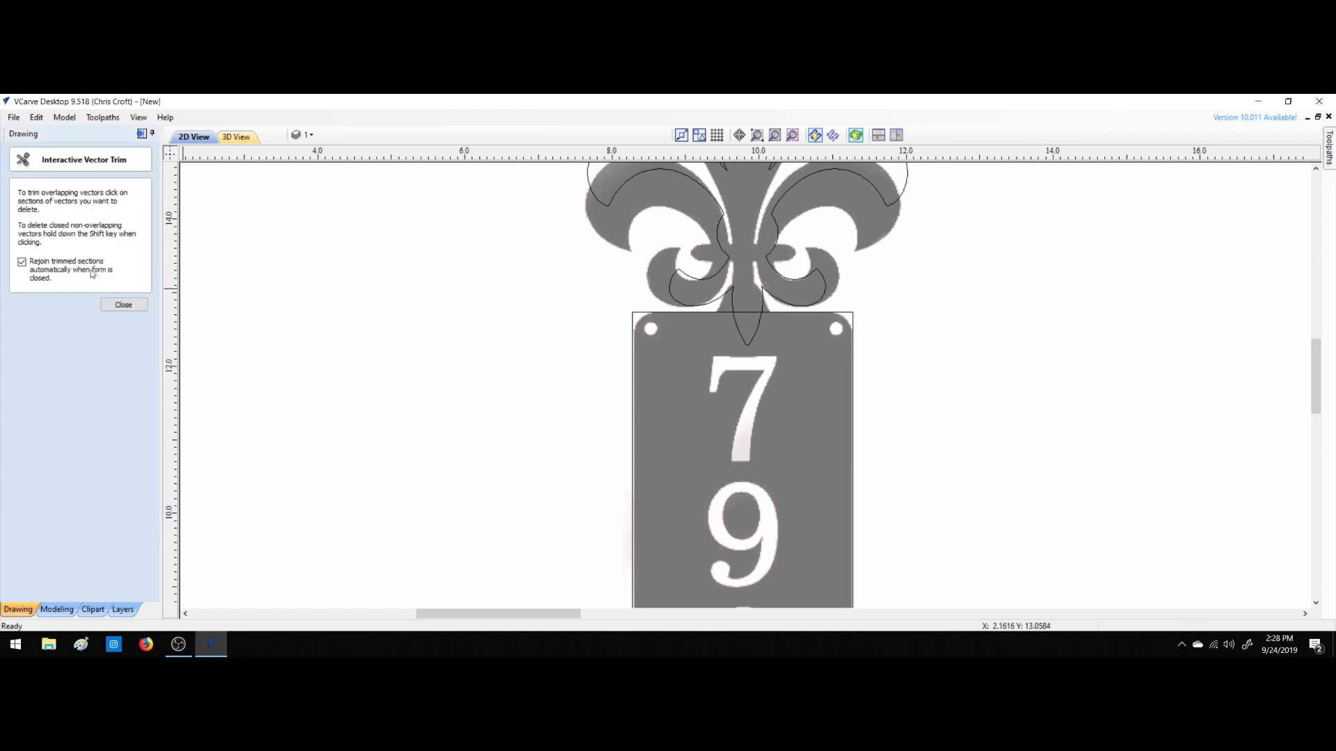
{"action": "left_click", "coordinate": [743, 339]}
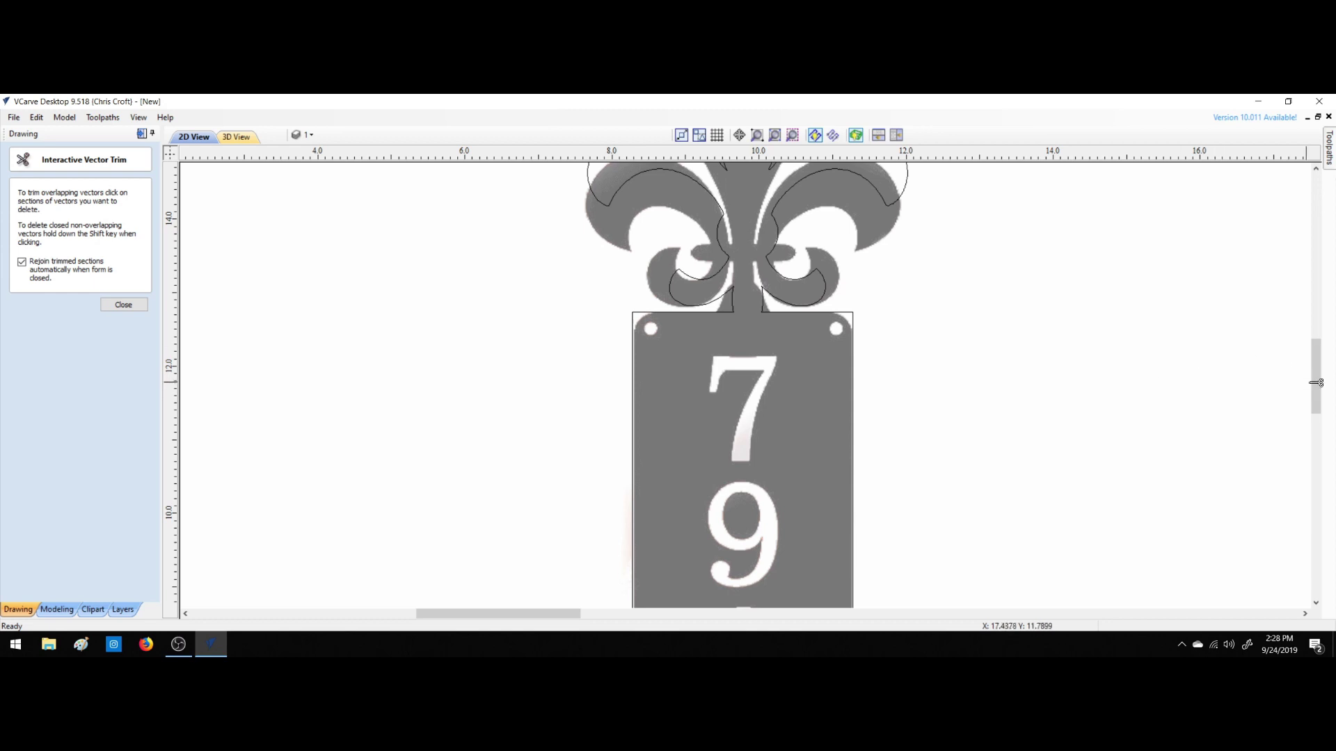
{"action": "left_click_drag", "start_coordinate": [1315, 383], "coordinate": [1331, 453]}
{"action": "left_click", "coordinate": [751, 449]}
{"action": "left_click", "coordinate": [742, 472]}
{"action": "key", "text": "Escape"}
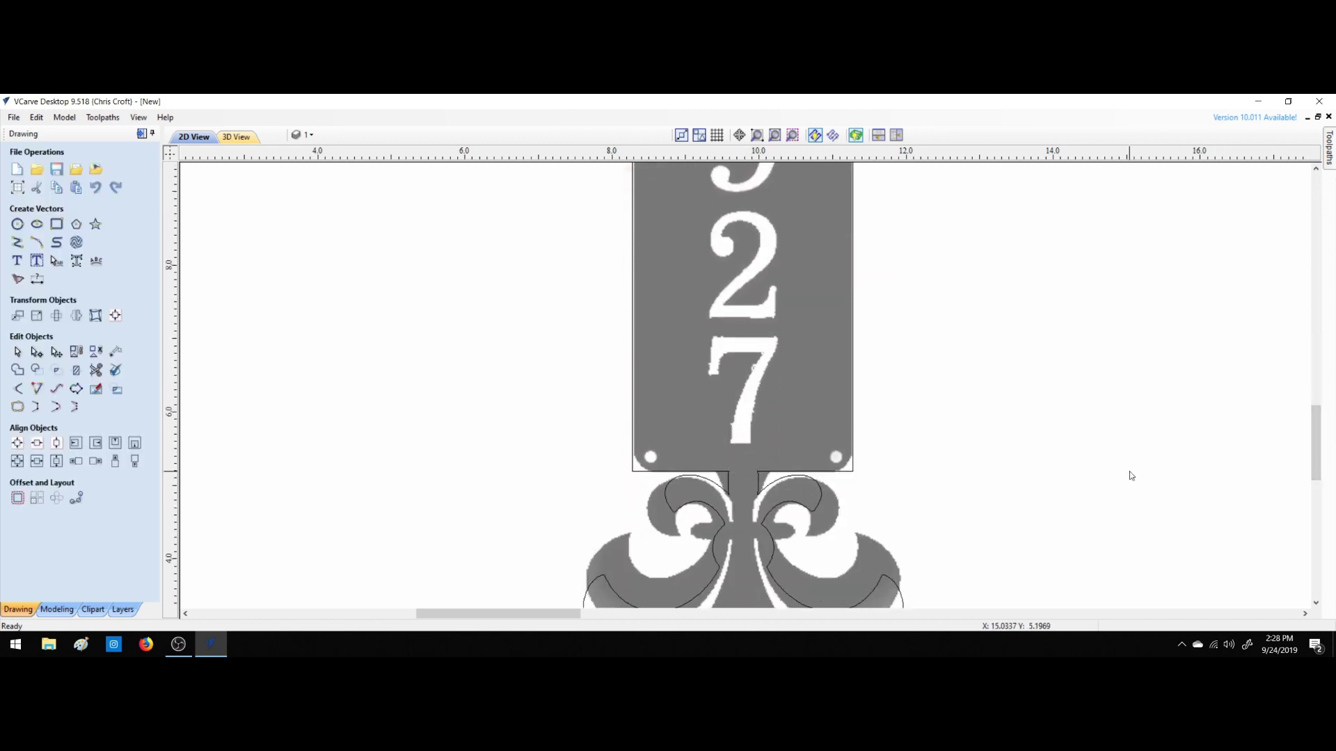
Try a 0.2 inch normal fillet on the plate's upper-left corner and remove it.
{"action": "left_click", "coordinate": [774, 135]}
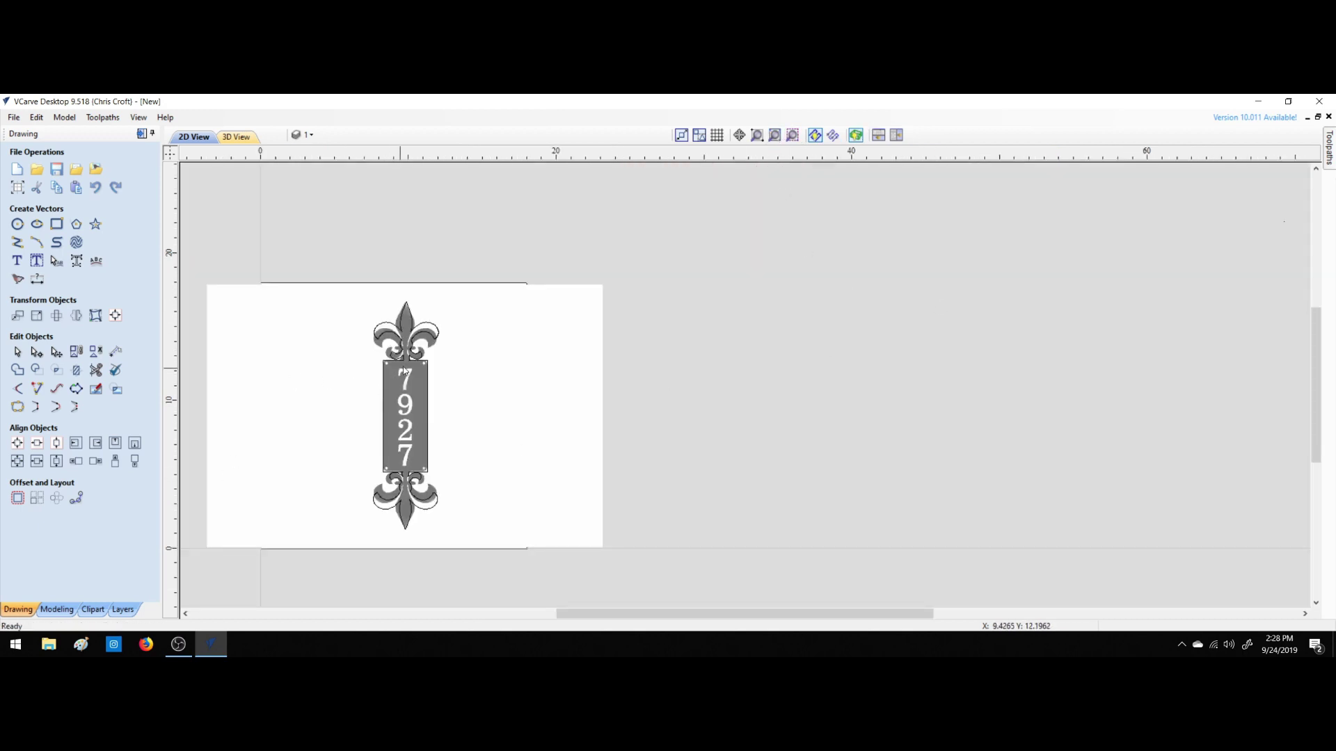
{"action": "scroll", "coordinate": [411, 400], "scroll_direction": "up", "scroll_amount": 2}
{"action": "scroll", "coordinate": [408, 409], "scroll_direction": "up", "scroll_amount": 3}
{"action": "scroll", "coordinate": [408, 400], "scroll_direction": "down", "scroll_amount": 3}
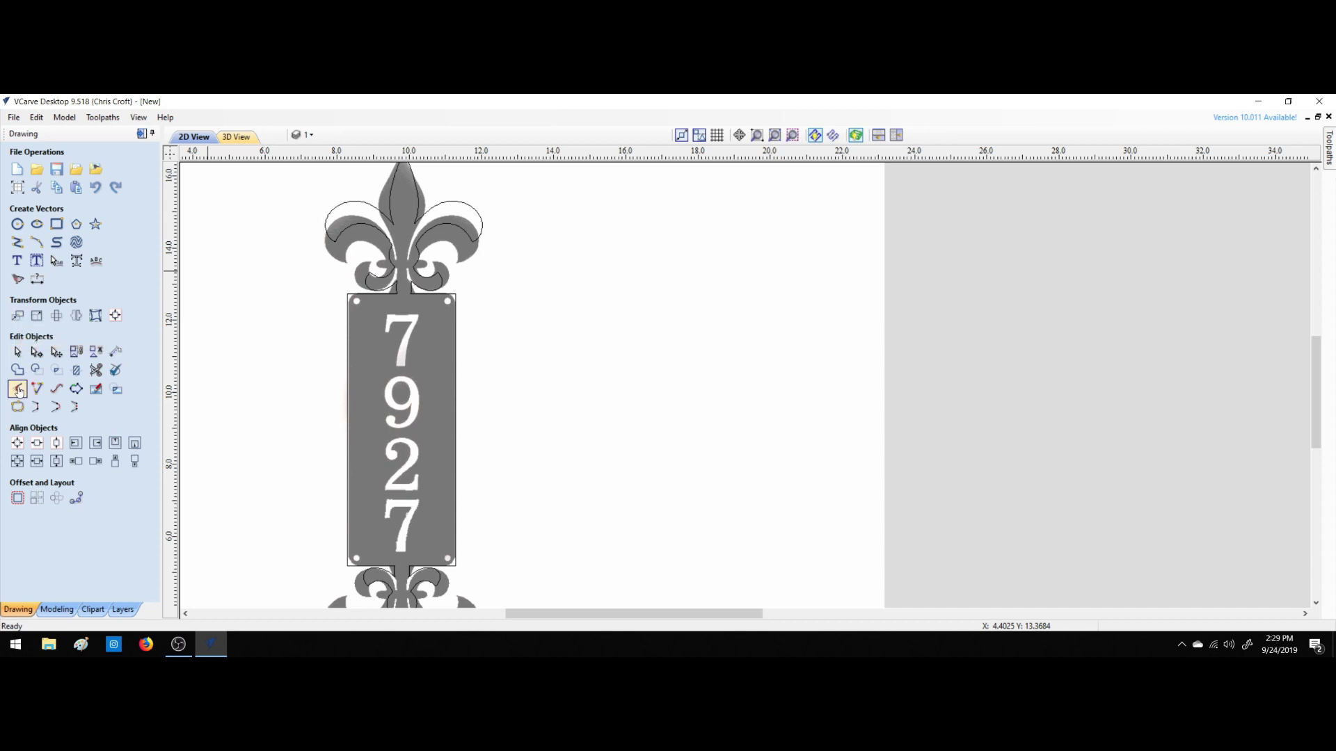
{"action": "left_click", "coordinate": [18, 388]}
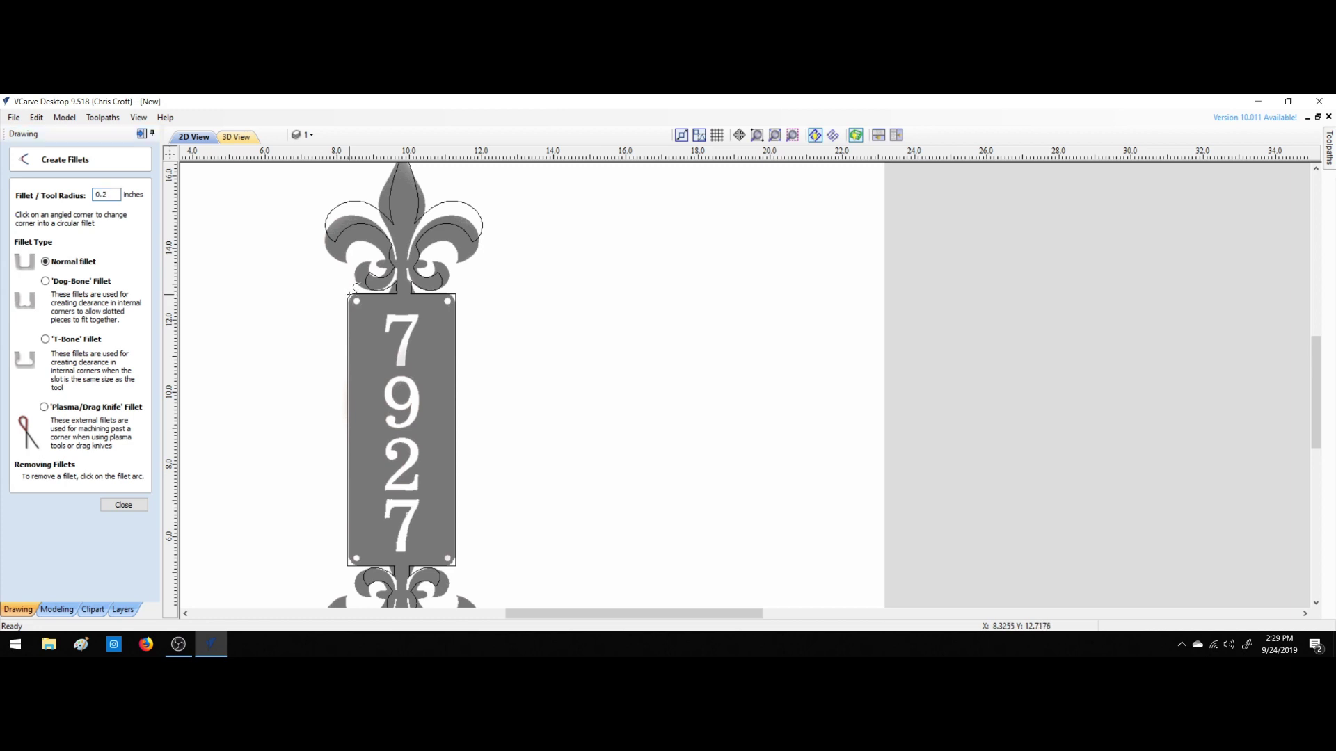
{"action": "scroll", "coordinate": [350, 295], "scroll_direction": "up", "scroll_amount": 4}
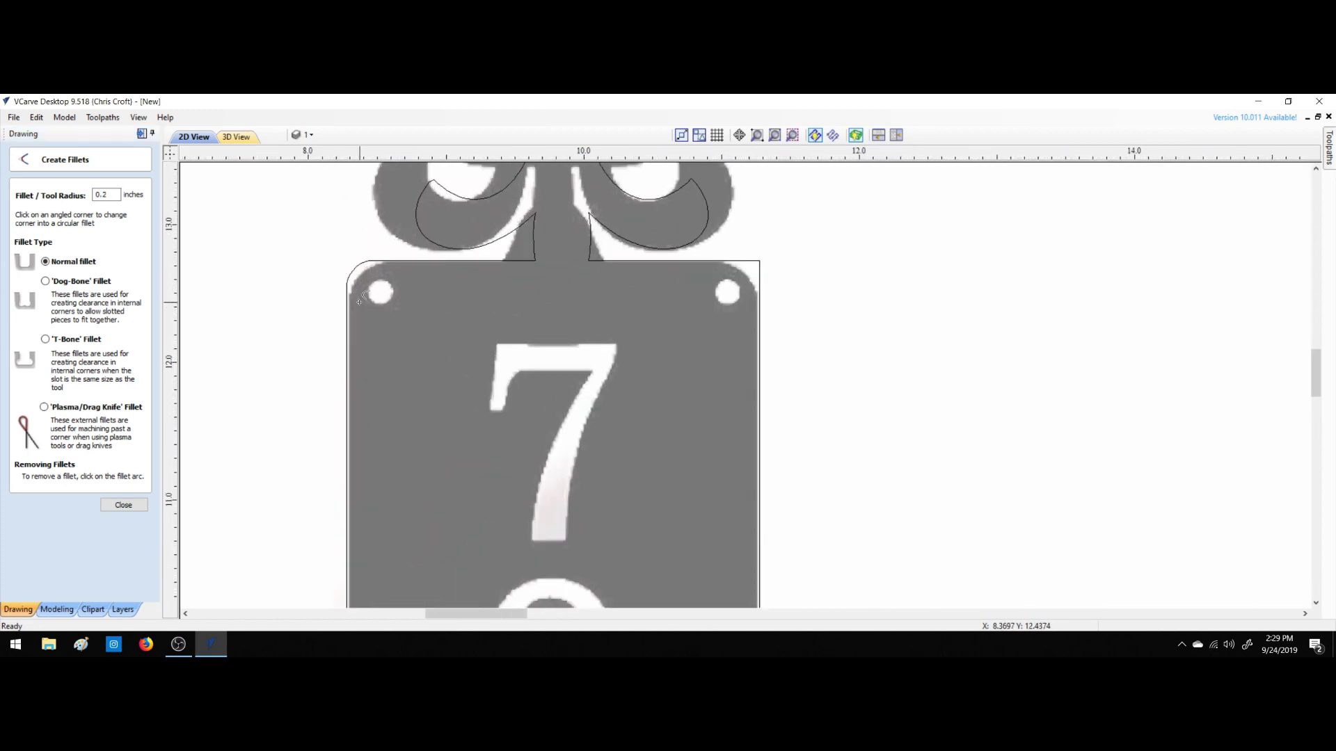
{"action": "scroll", "coordinate": [360, 299], "scroll_direction": "up", "scroll_amount": 2}
{"action": "left_click", "coordinate": [331, 264]}
Round the plate's four outer corners with normal fillets of 0.25 inch radius.
{"action": "left_click", "coordinate": [110, 194]}
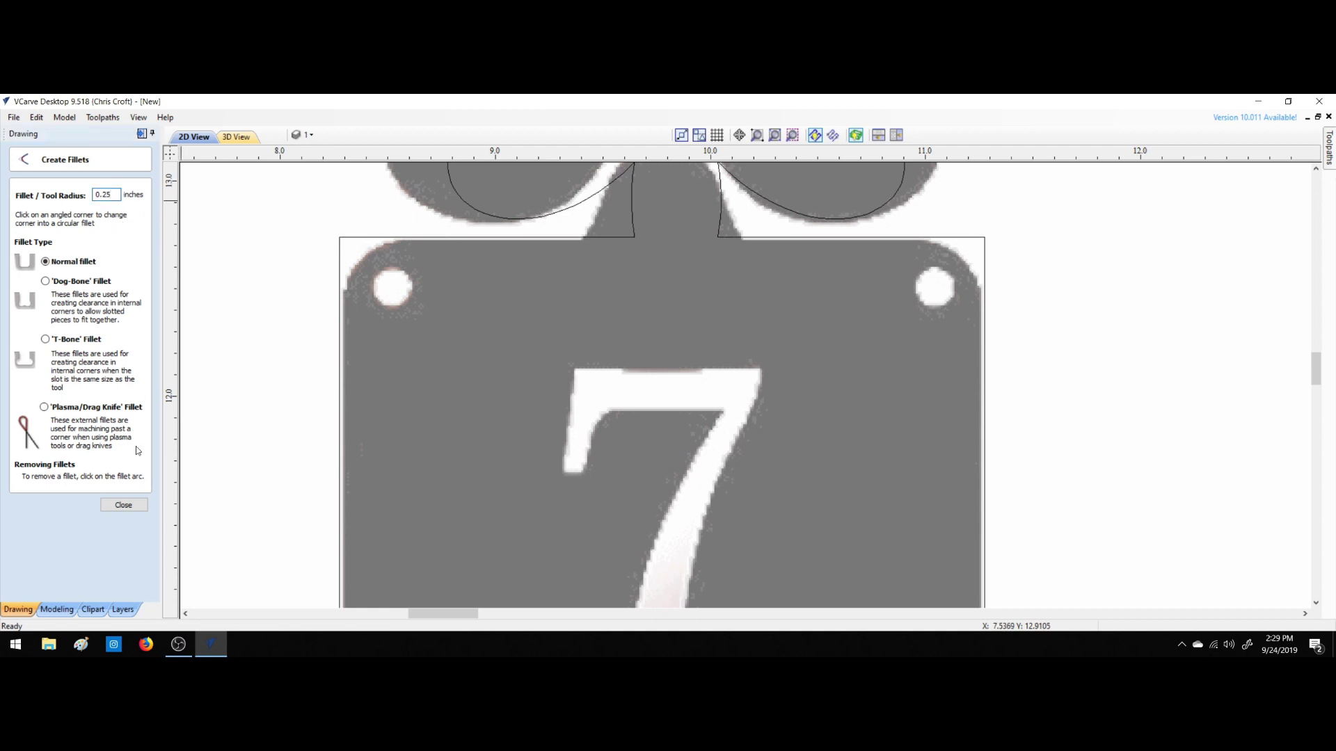
{"action": "left_click", "coordinate": [341, 236]}
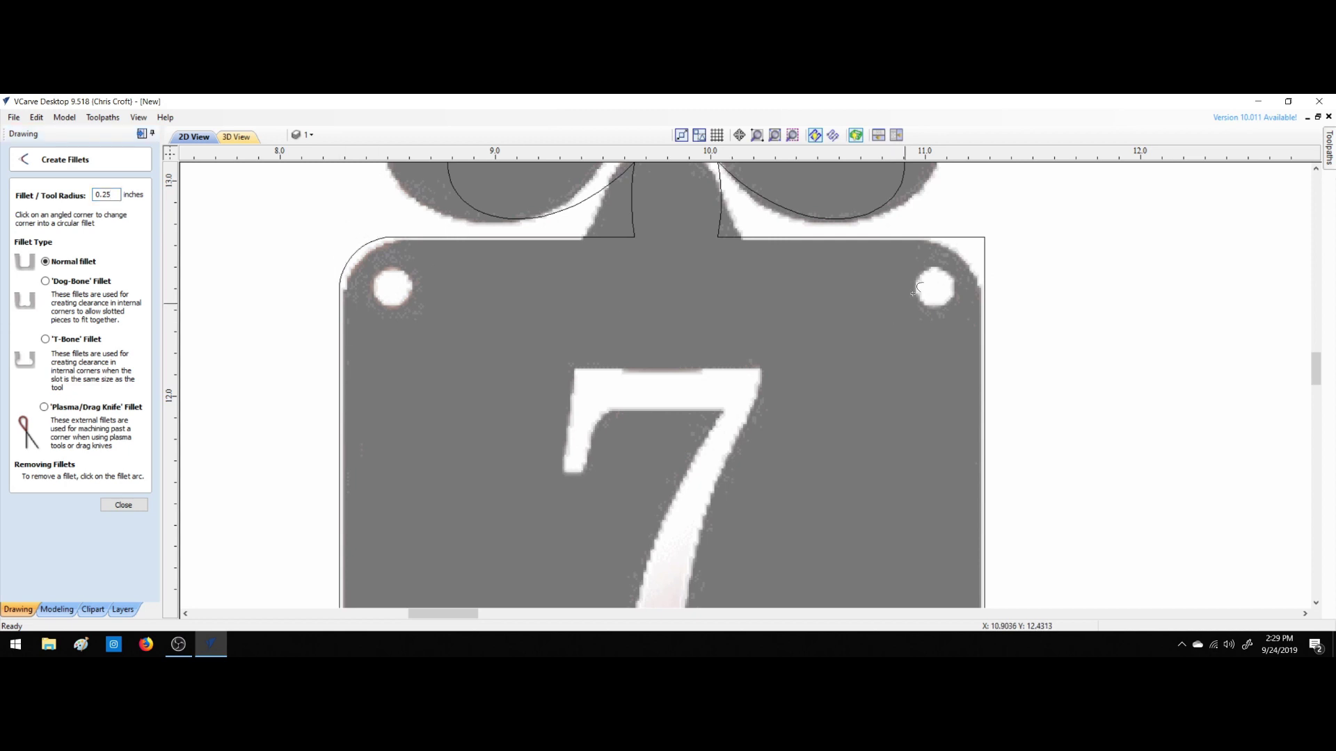
{"action": "left_click", "coordinate": [986, 235]}
{"action": "left_click_drag", "start_coordinate": [1314, 369], "coordinate": [1231, 477]}
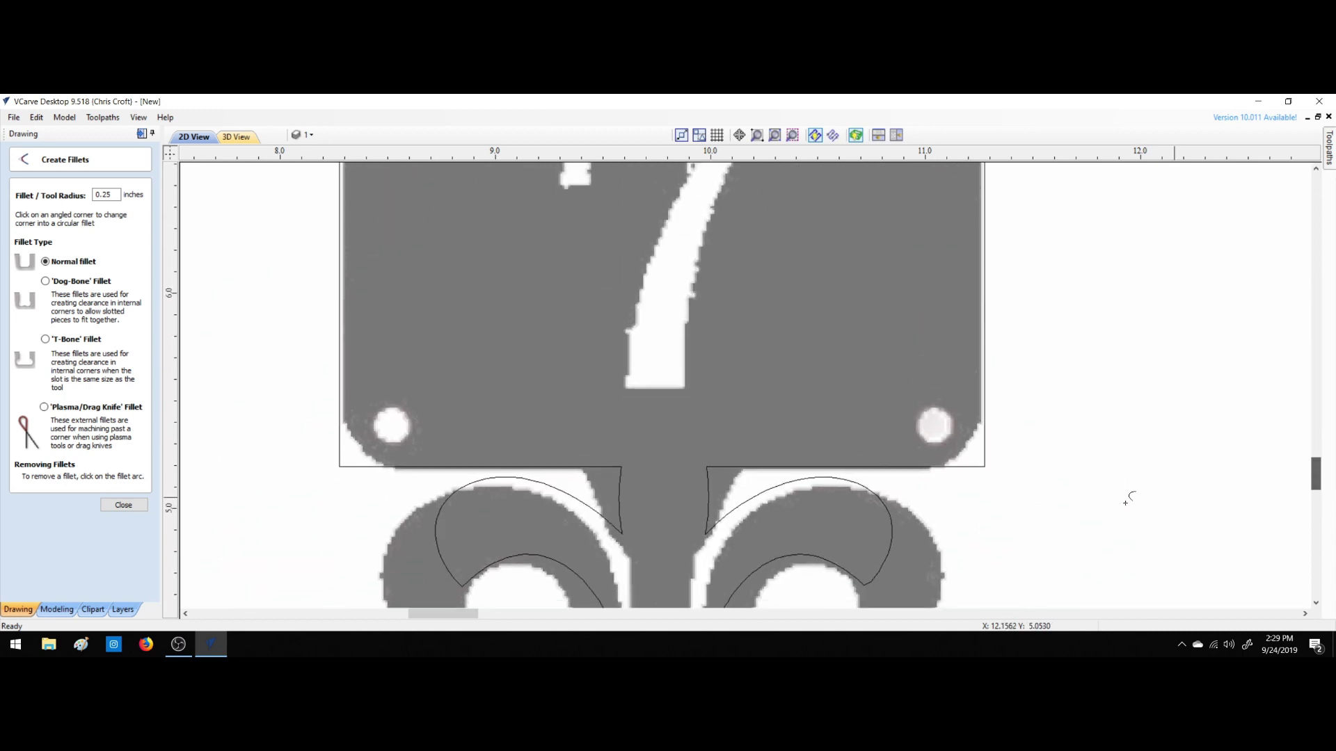
{"action": "left_click", "coordinate": [985, 466]}
{"action": "left_click", "coordinate": [350, 472]}
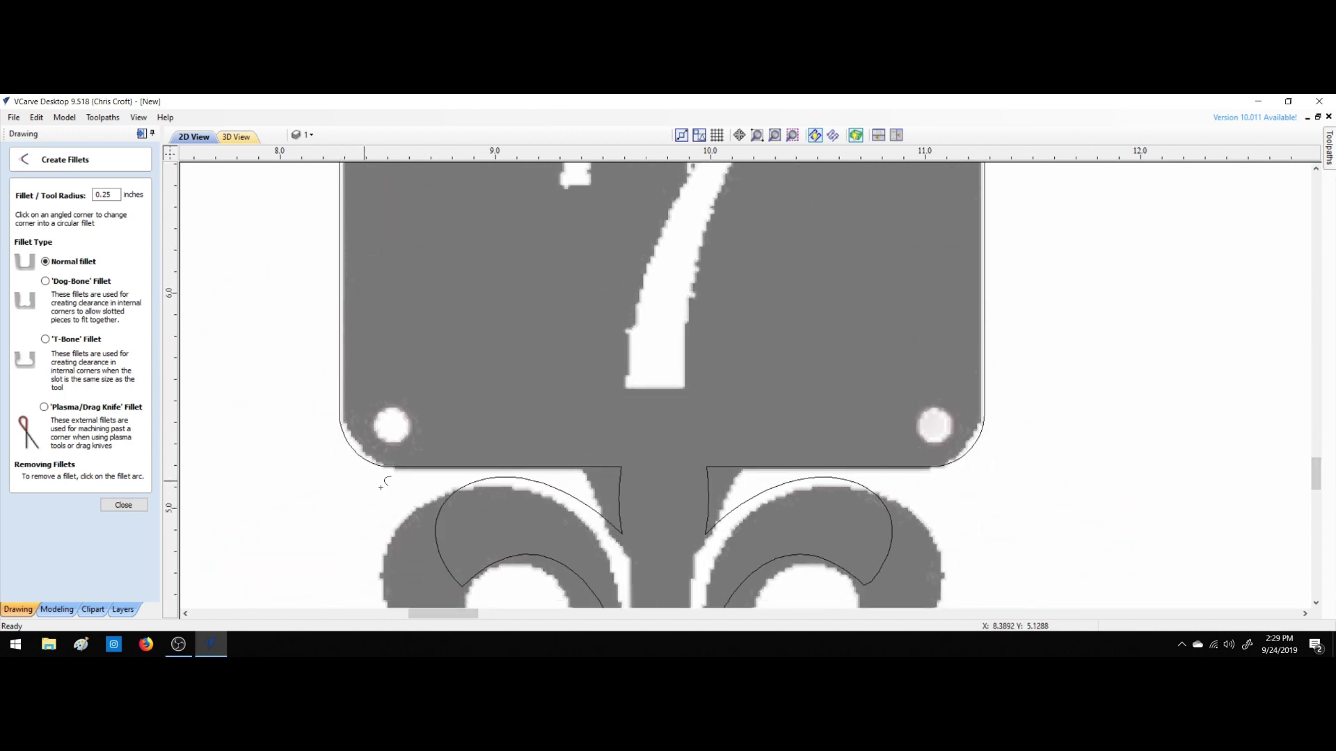
{"action": "left_click", "coordinate": [123, 505]}
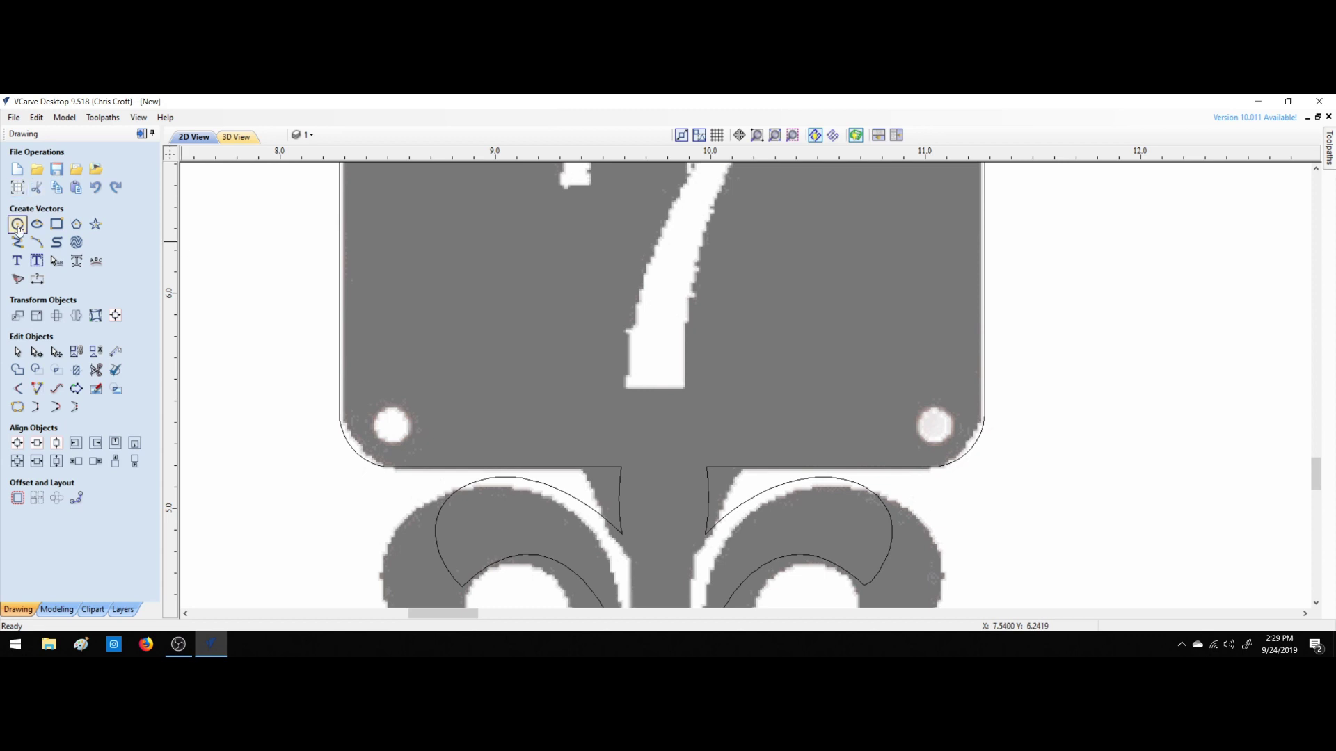
Draw a circle with a 0.125 inch radius centred on the plate's lower-left mounting hole.
{"action": "left_click", "coordinate": [18, 224]}
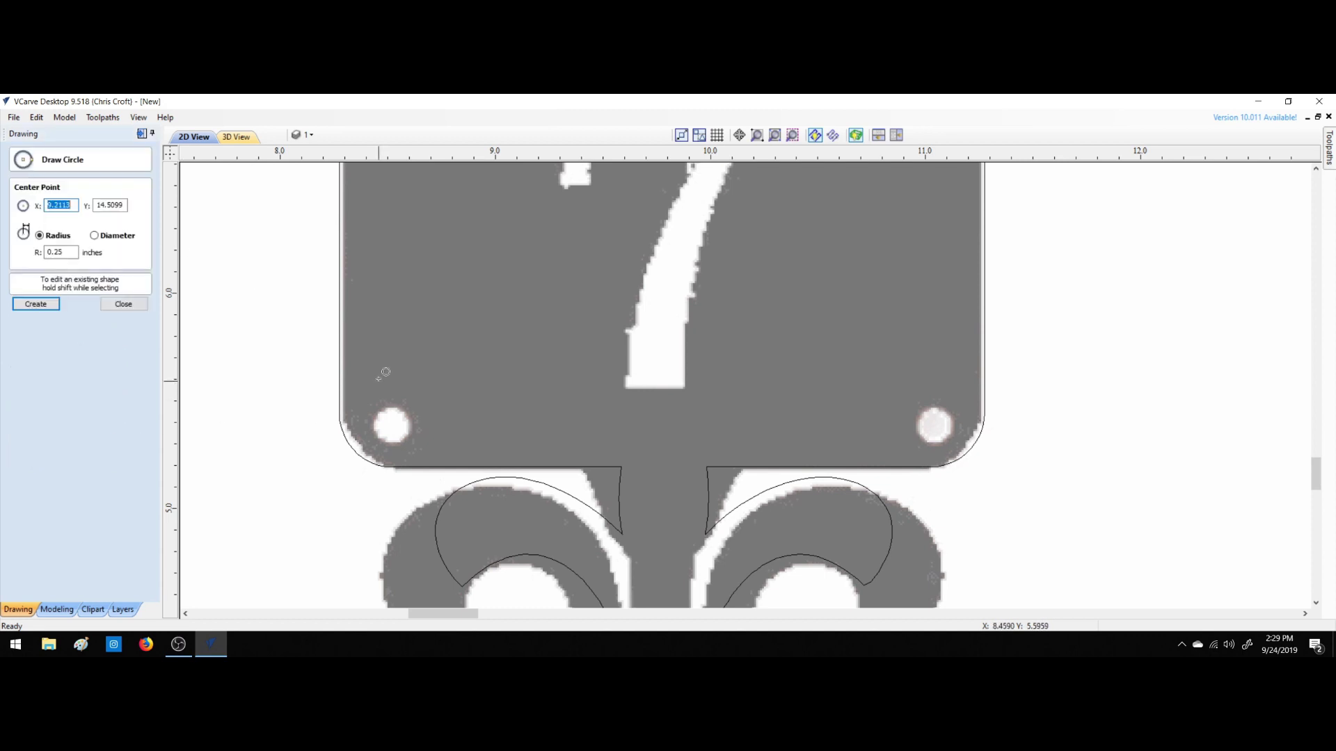
{"action": "left_click", "coordinate": [392, 424]}
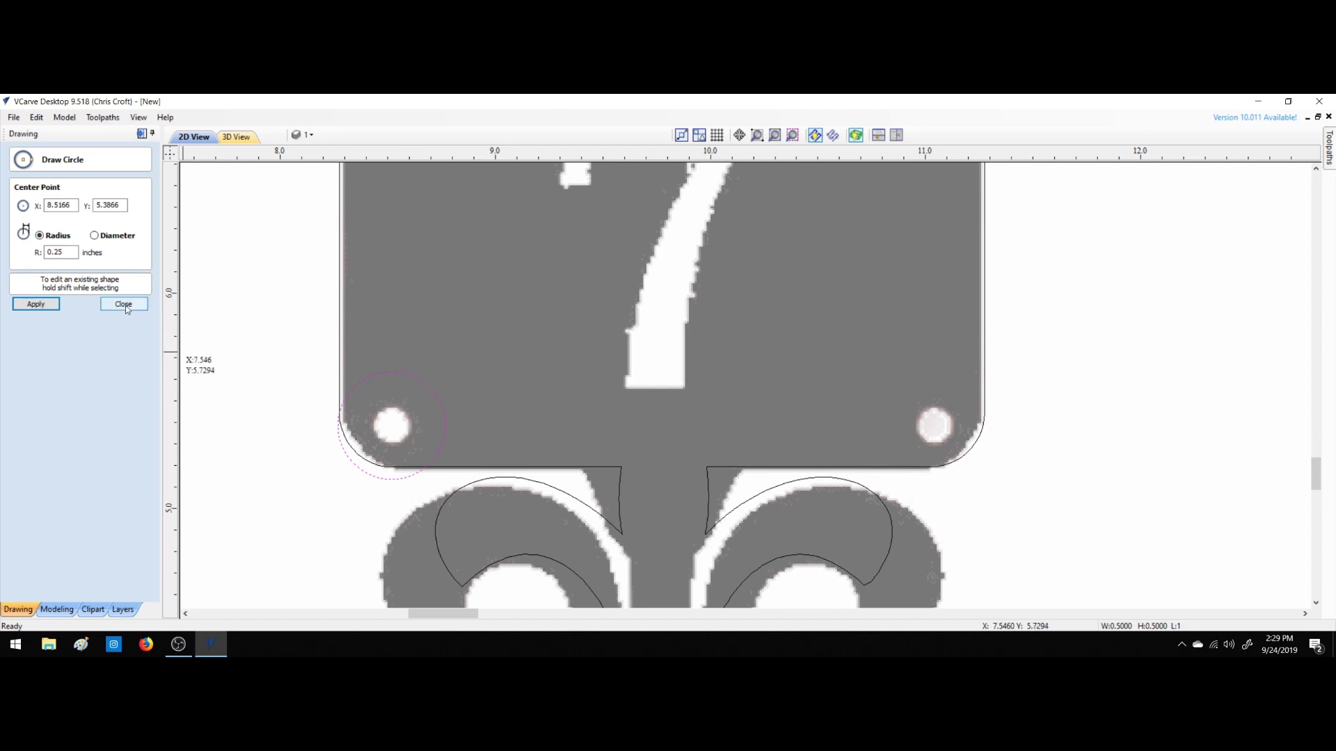
{"action": "key", "text": "ctrl+z"}
{"action": "double_click", "coordinate": [68, 254]}
{"action": "type", "text": ".125"}
{"action": "key", "text": "Return"}
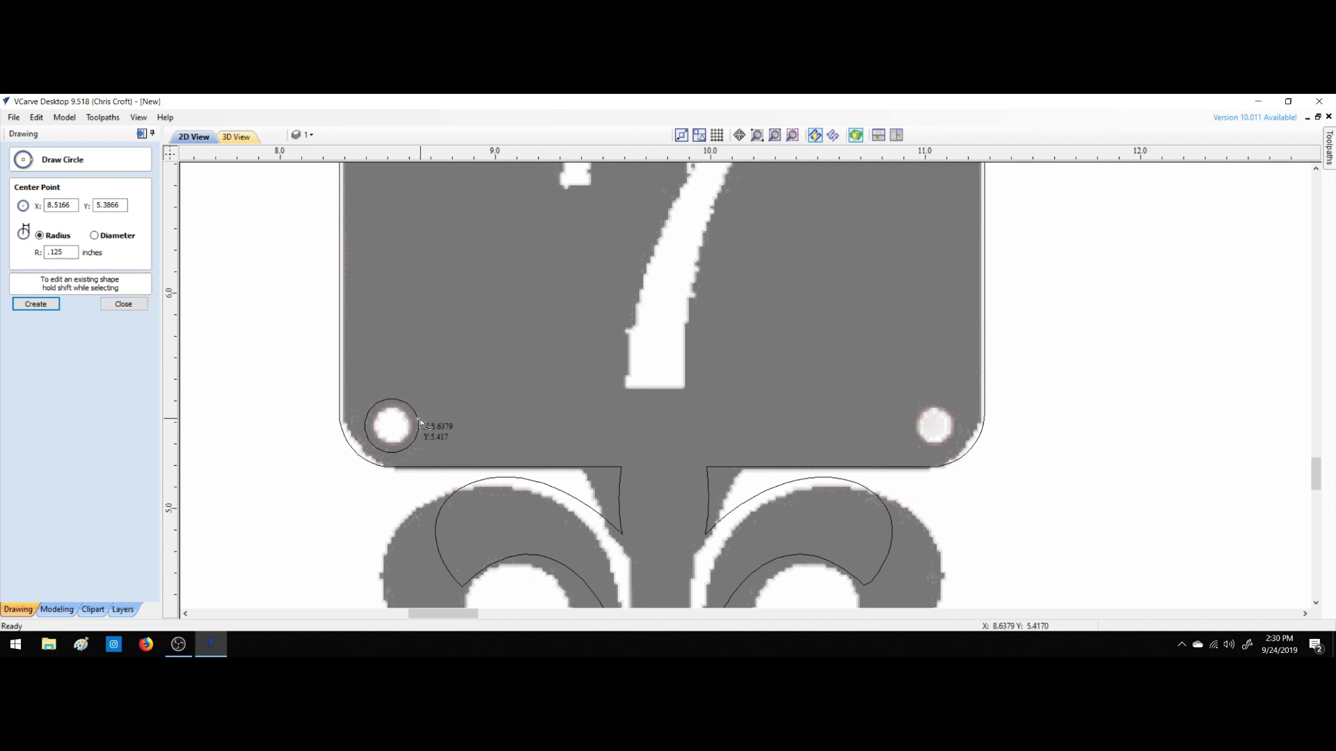
{"action": "left_click", "coordinate": [123, 304]}
Place a copy of the mounting-hole circle on the plate's lower-right hole.
{"action": "left_click", "coordinate": [409, 433]}
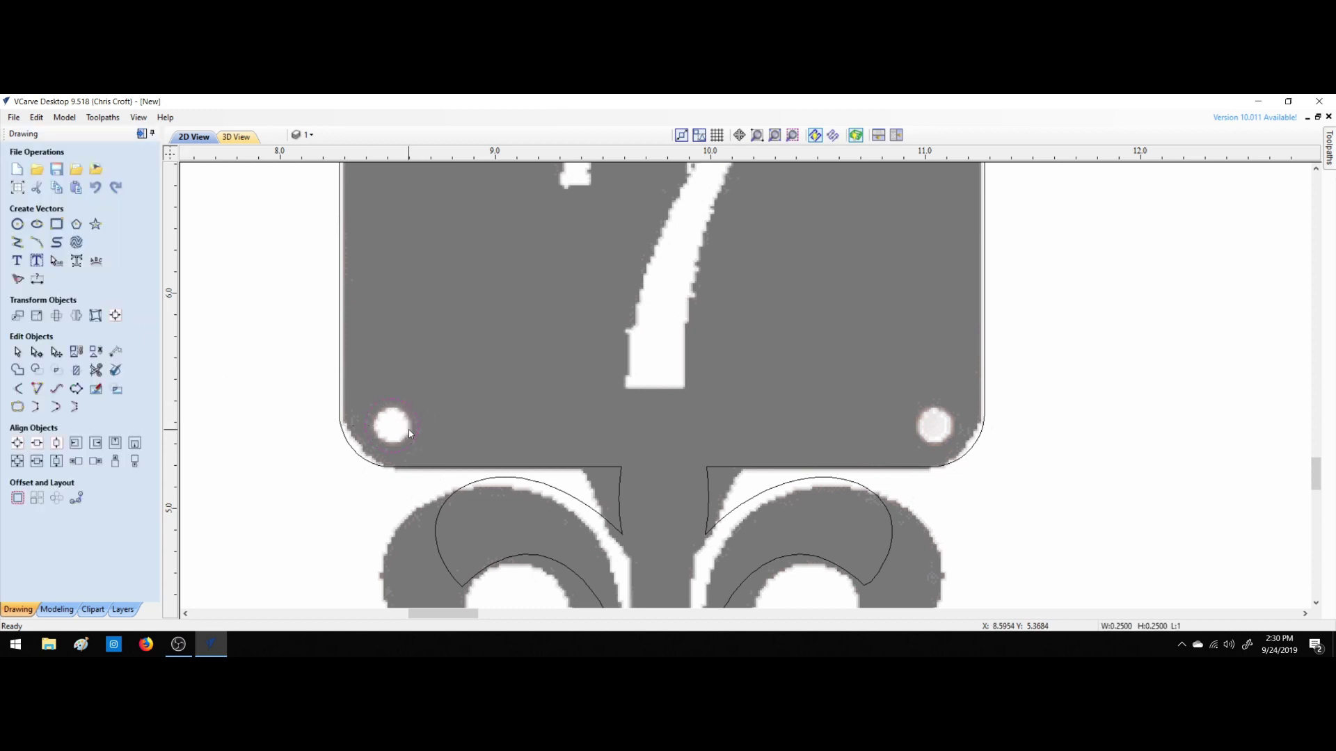
{"action": "left_click", "coordinate": [408, 432]}
{"action": "left_click_drag", "start_coordinate": [398, 426], "coordinate": [622, 415]}
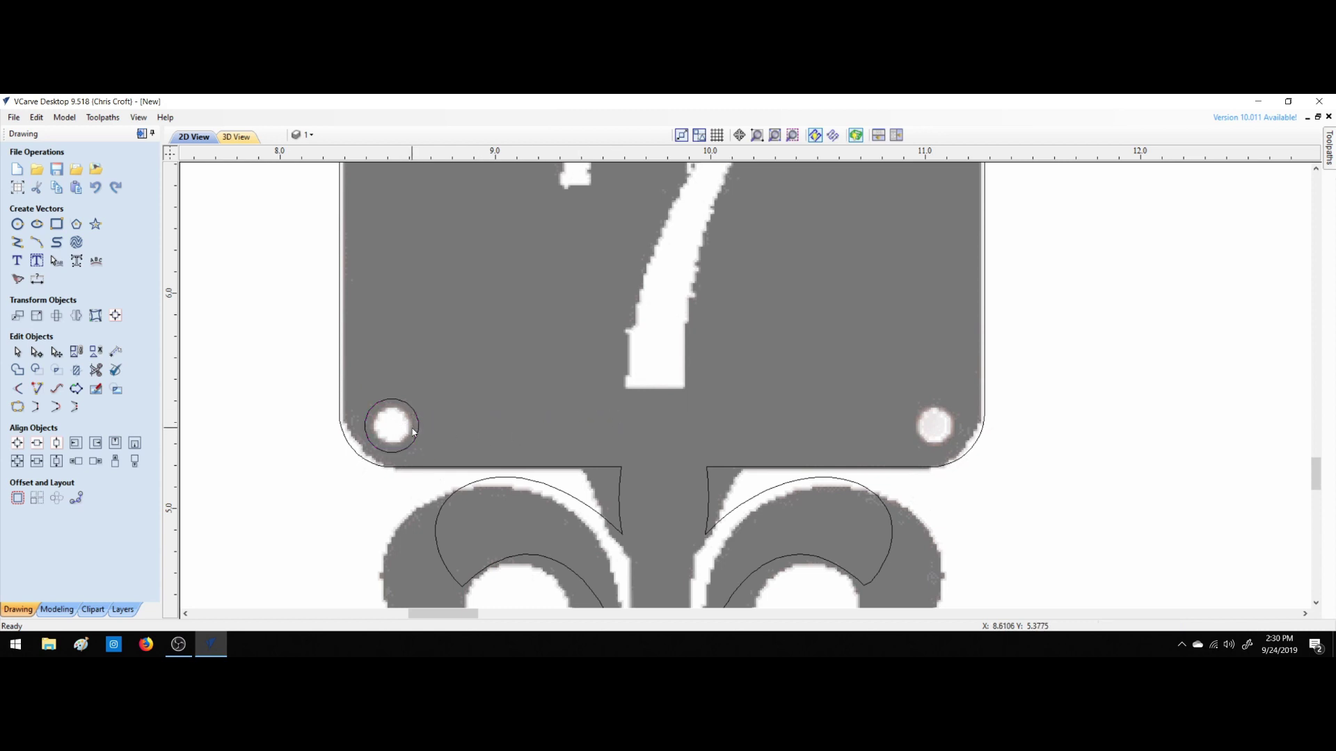
{"action": "left_click", "coordinate": [417, 434]}
{"action": "left_click_drag", "start_coordinate": [418, 436], "coordinate": [500, 438]}
{"action": "left_click", "coordinate": [417, 439]}
{"action": "left_click", "coordinate": [416, 434]}
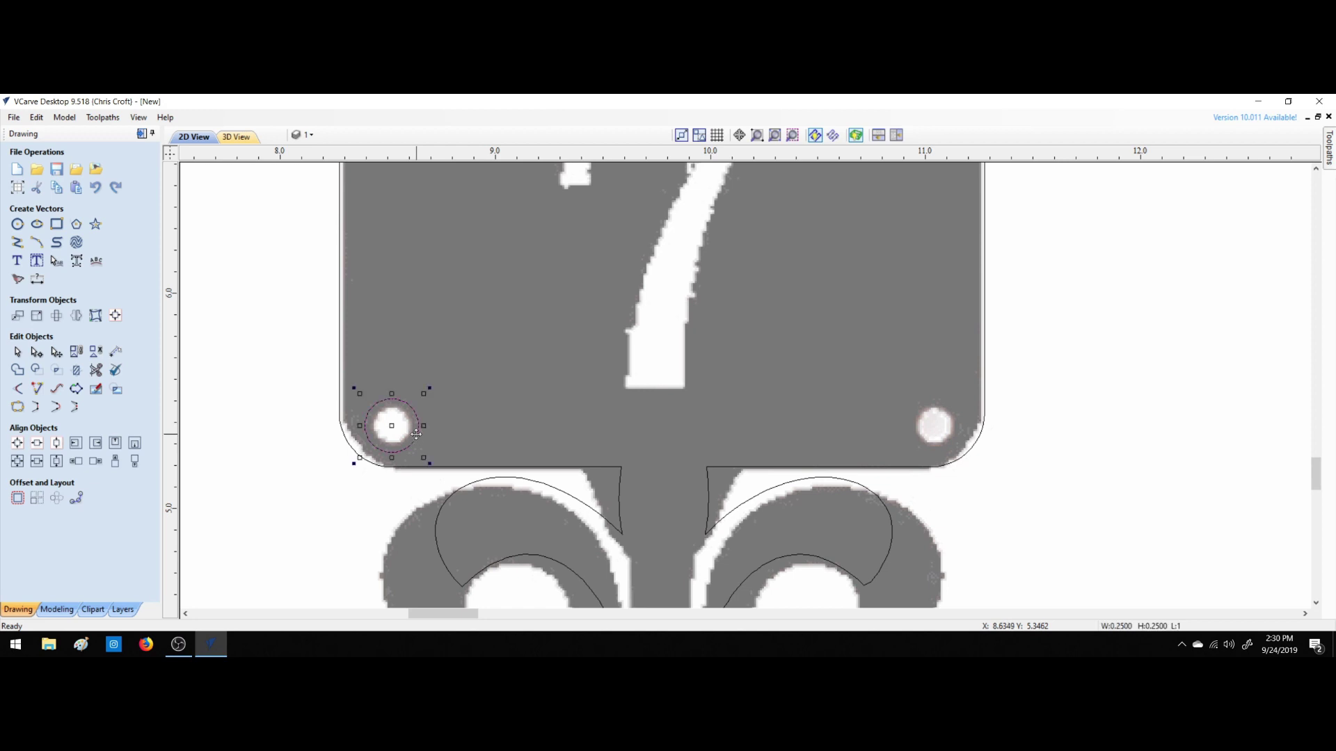
{"action": "left_click_drag", "start_coordinate": [416, 434], "coordinate": [959, 439]}
{"action": "left_click_drag", "start_coordinate": [960, 438], "coordinate": [959, 439]}
{"action": "left_click", "coordinate": [1113, 494]}
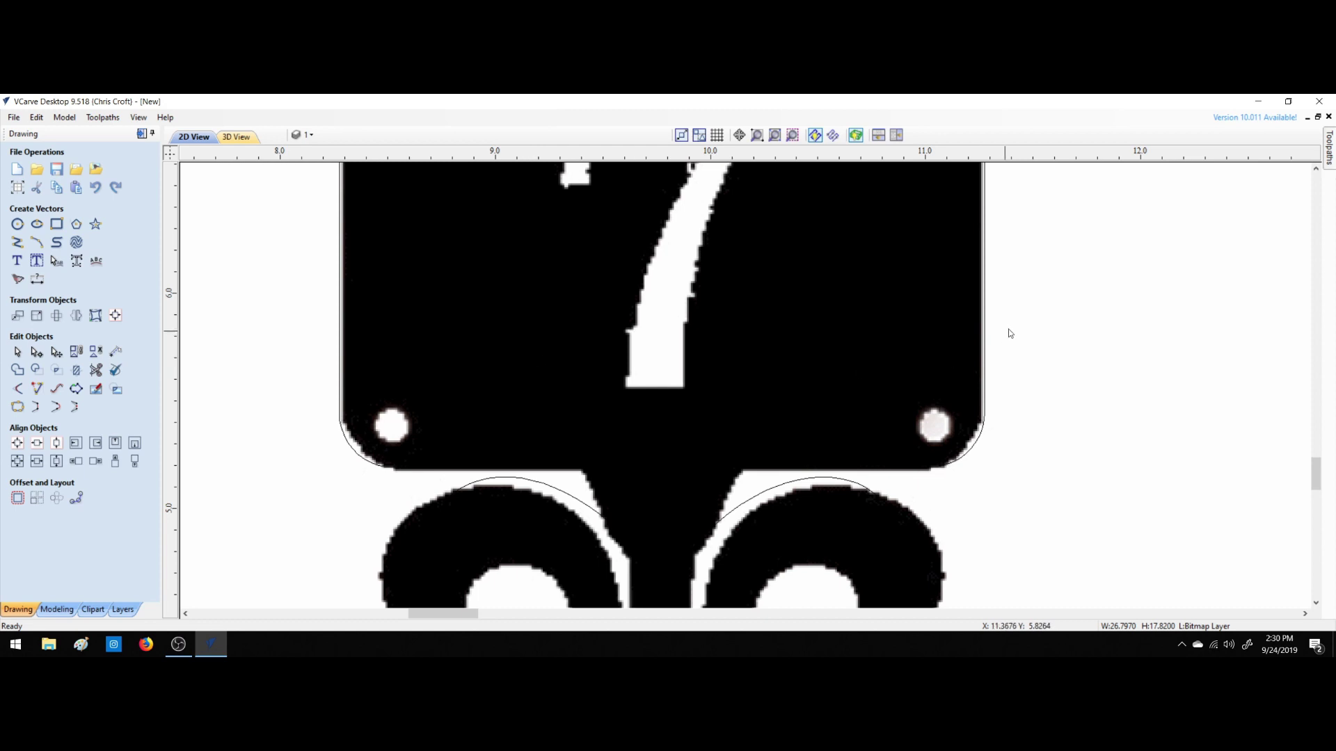
Measure the distances from the plate's side edges to the centres of its two lower mounting holes.
{"action": "left_click", "coordinate": [1315, 168]}
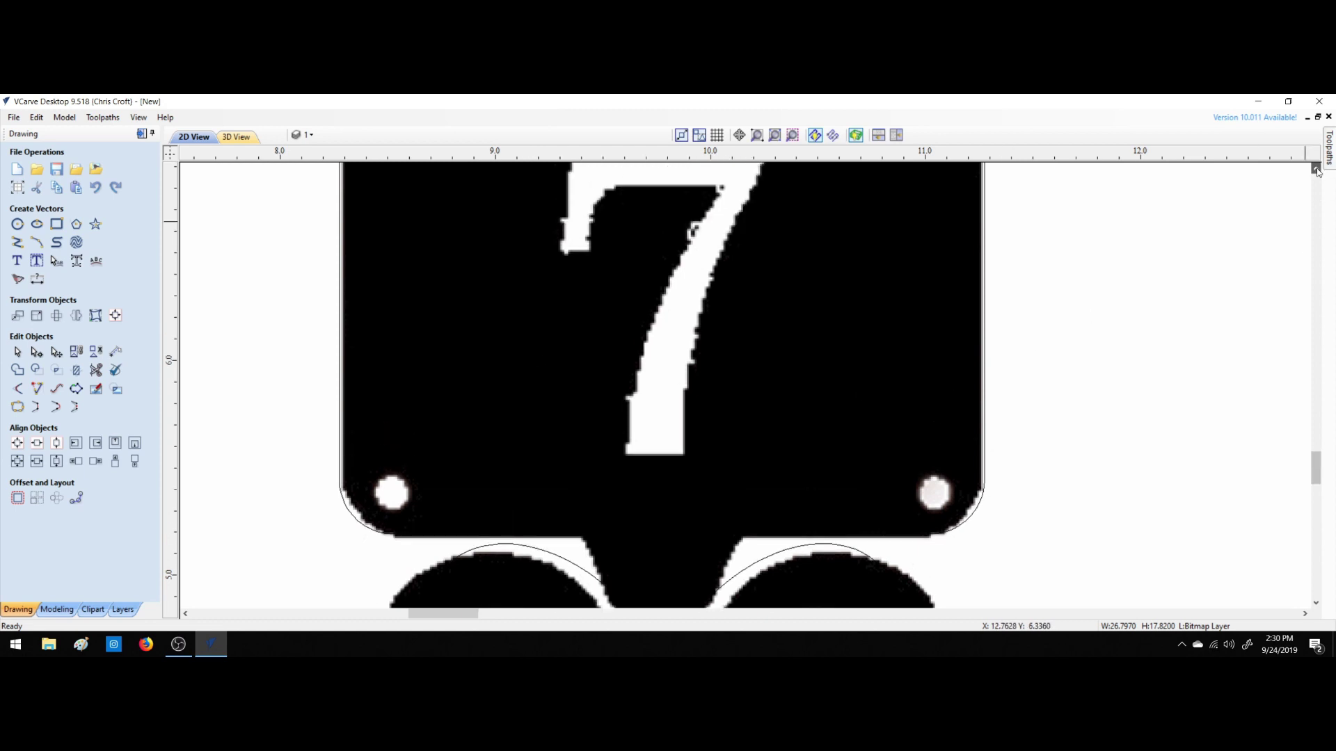
{"action": "left_click", "coordinate": [948, 503]}
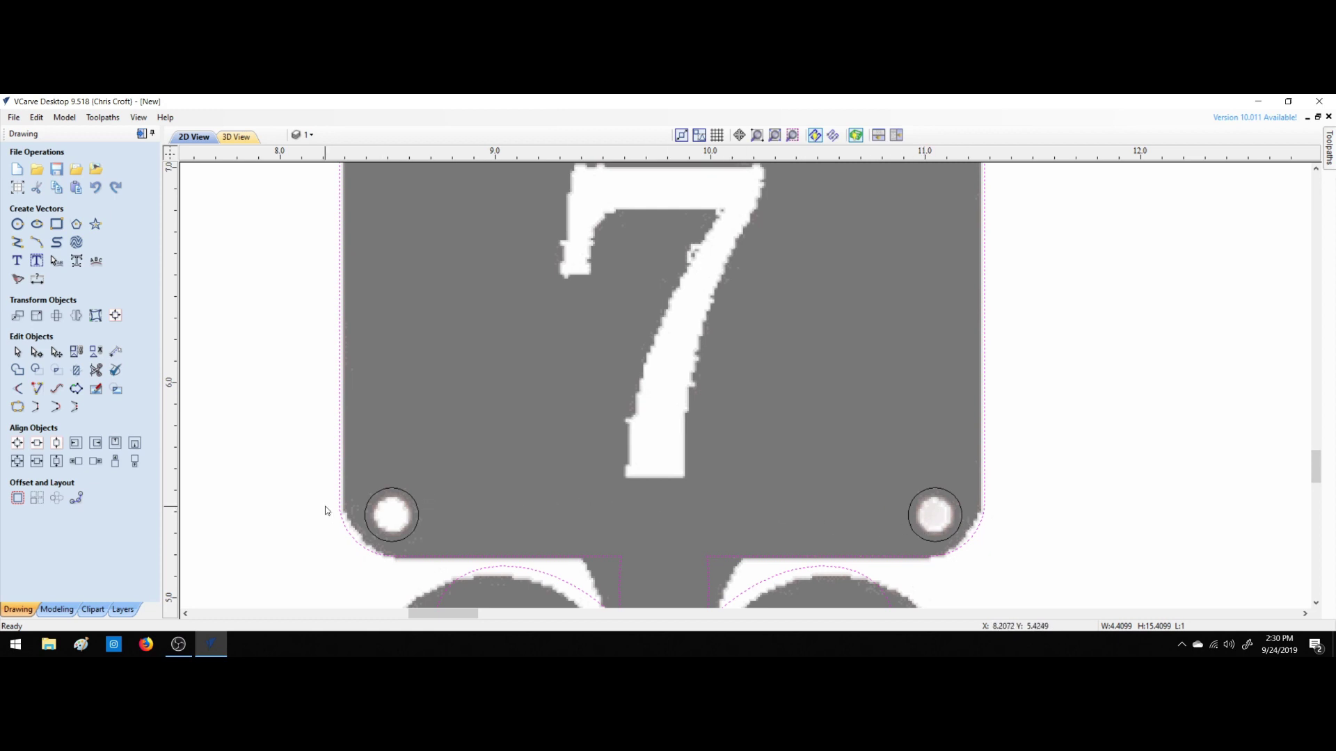
{"action": "left_click", "coordinate": [115, 352]}
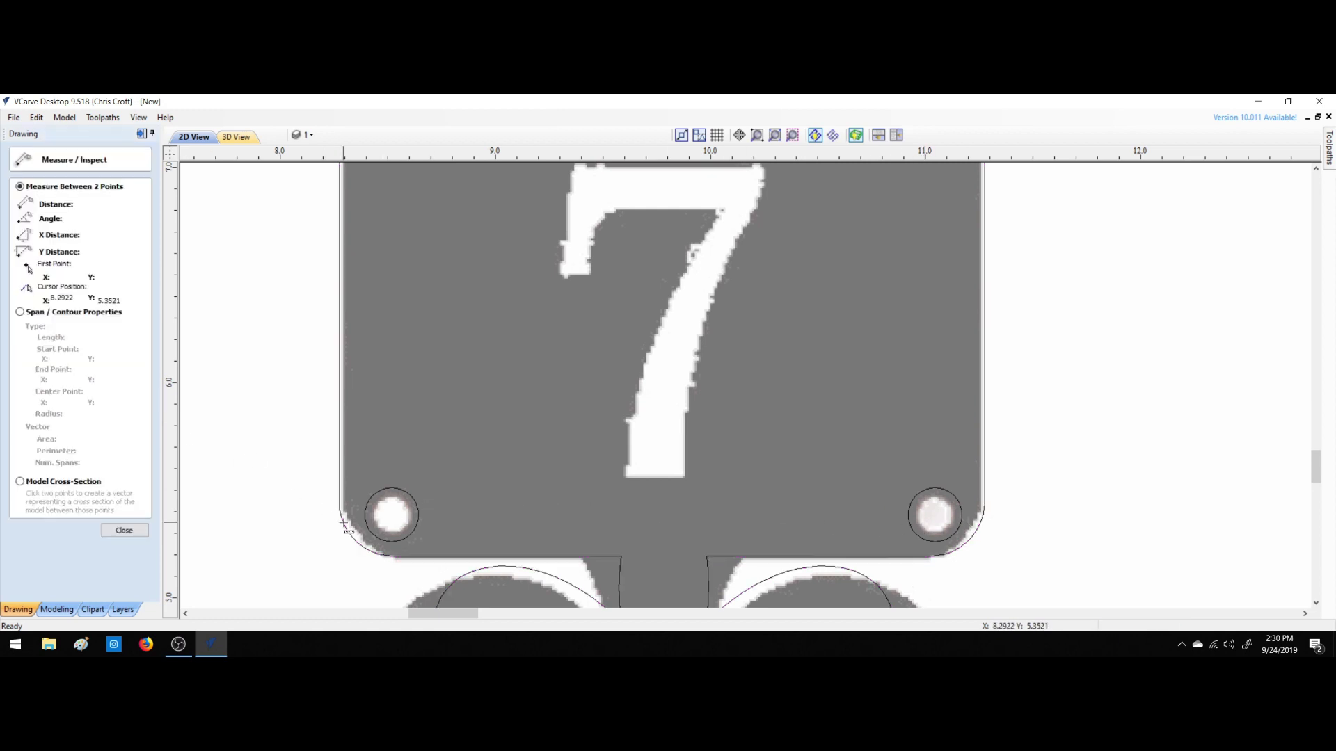
{"action": "left_click", "coordinate": [341, 515]}
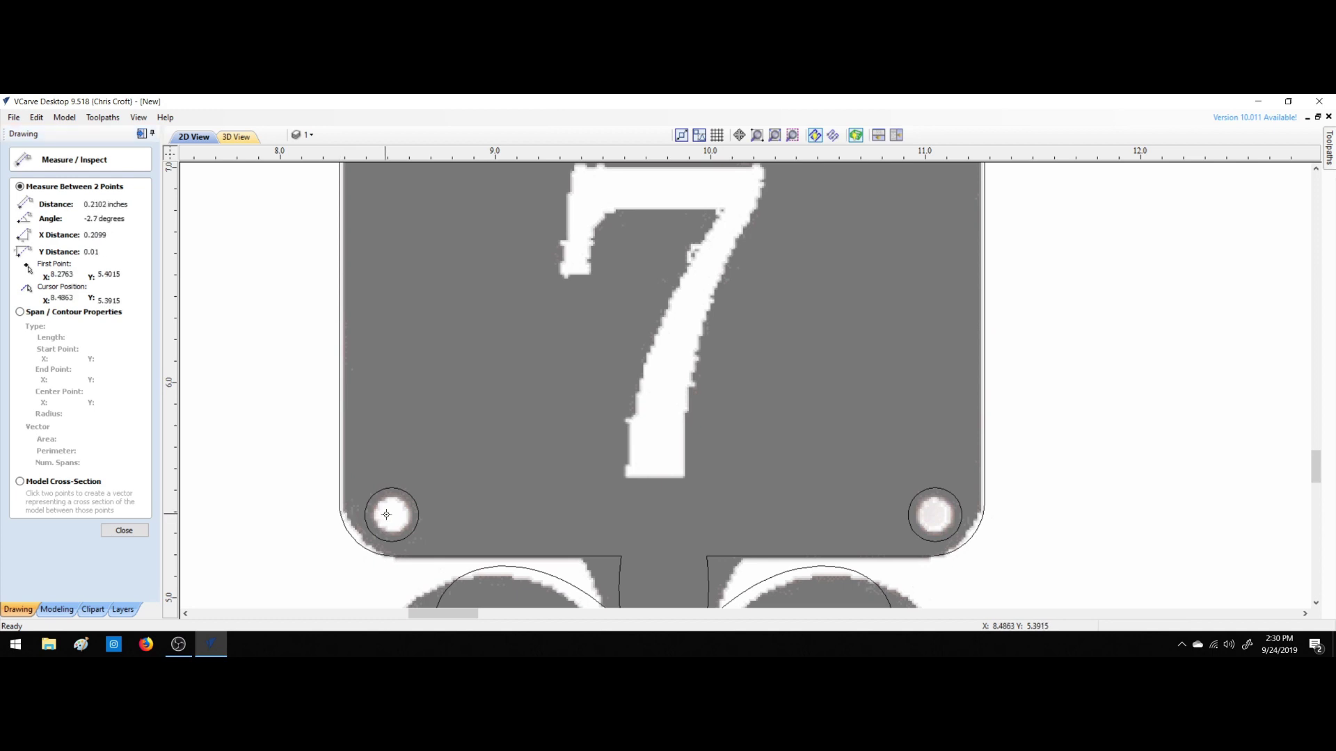
{"action": "left_click", "coordinate": [390, 513]}
{"action": "left_click_drag", "start_coordinate": [933, 514], "coordinate": [984, 506]}
{"action": "left_click_drag", "start_coordinate": [933, 514], "coordinate": [988, 511]}
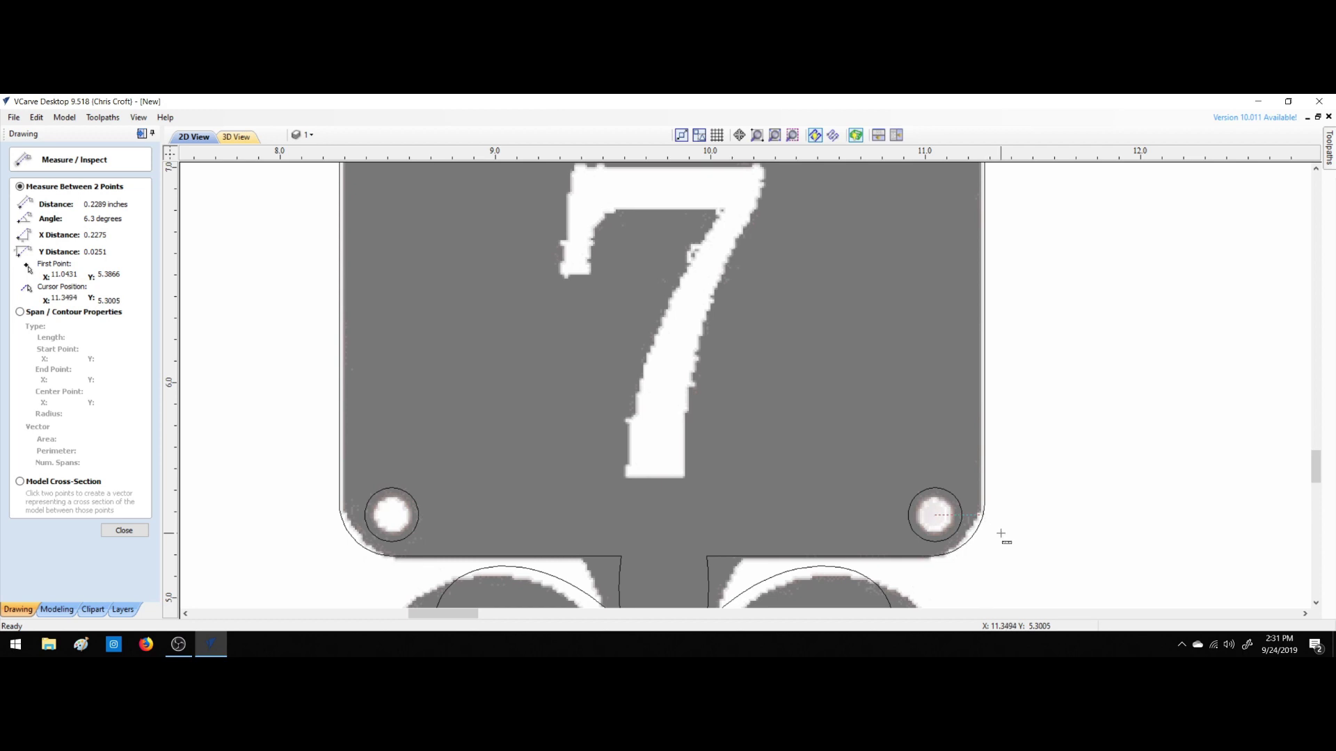
{"action": "key", "text": "Escape"}
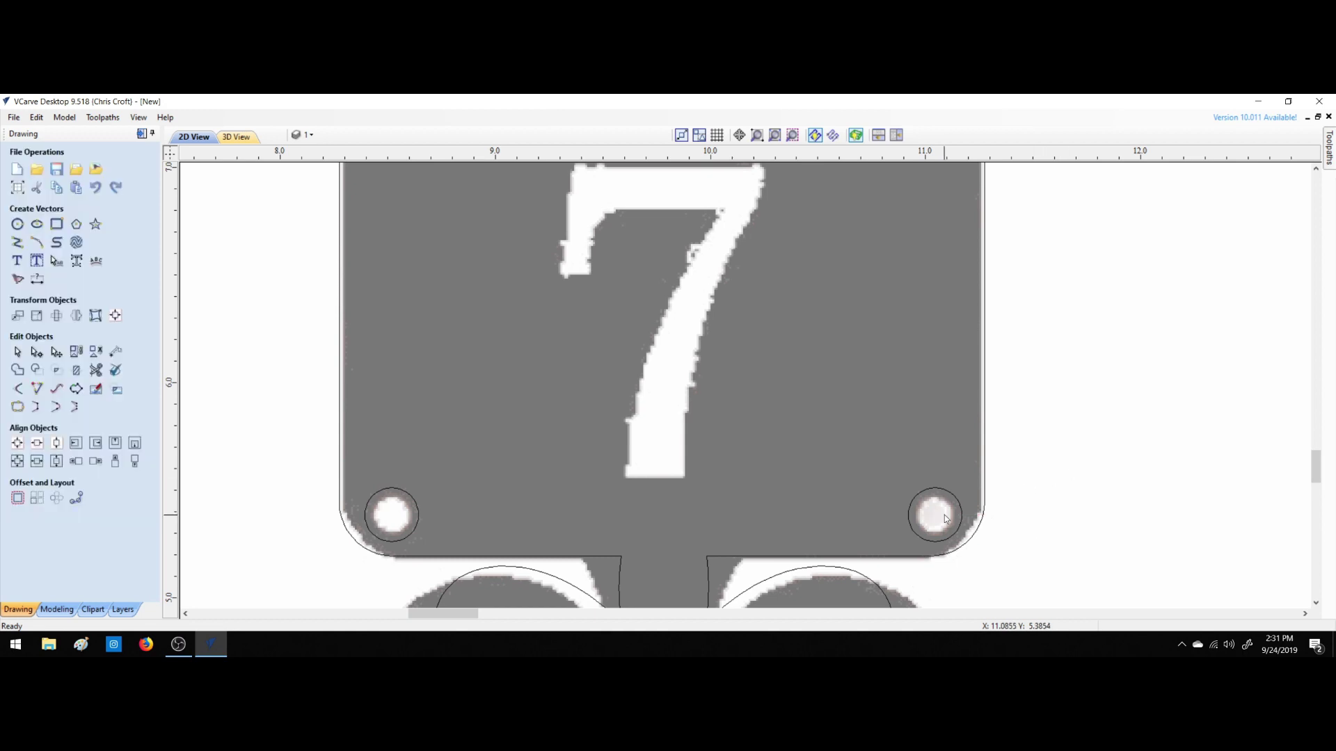
Delete the circles around the plate's lower-right and lower-left mounting holes.
{"action": "left_click", "coordinate": [953, 495]}
{"action": "key", "text": "Delete"}
{"action": "left_click", "coordinate": [386, 495]}
{"action": "key", "text": "Delete"}
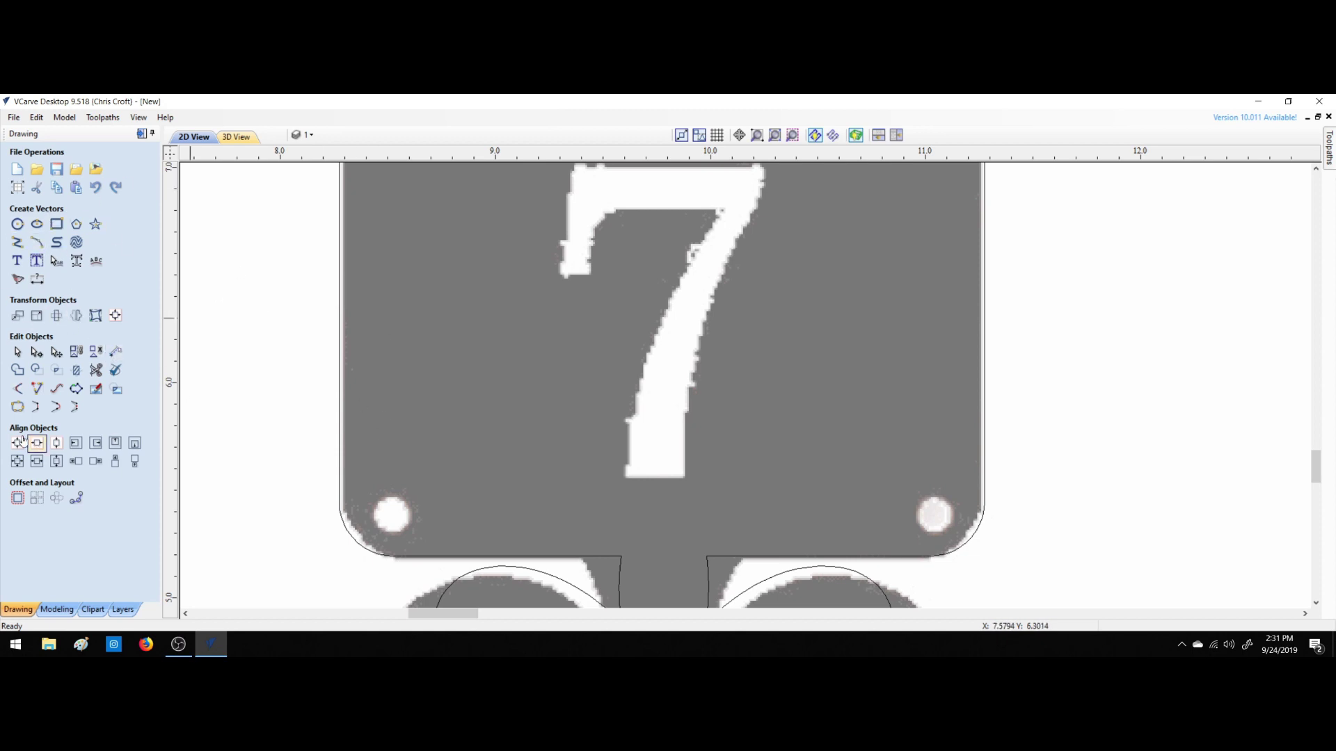
Offset the sign's outer outline inwards by 0.25 inch, keeping the original.
{"action": "left_click", "coordinate": [17, 498]}
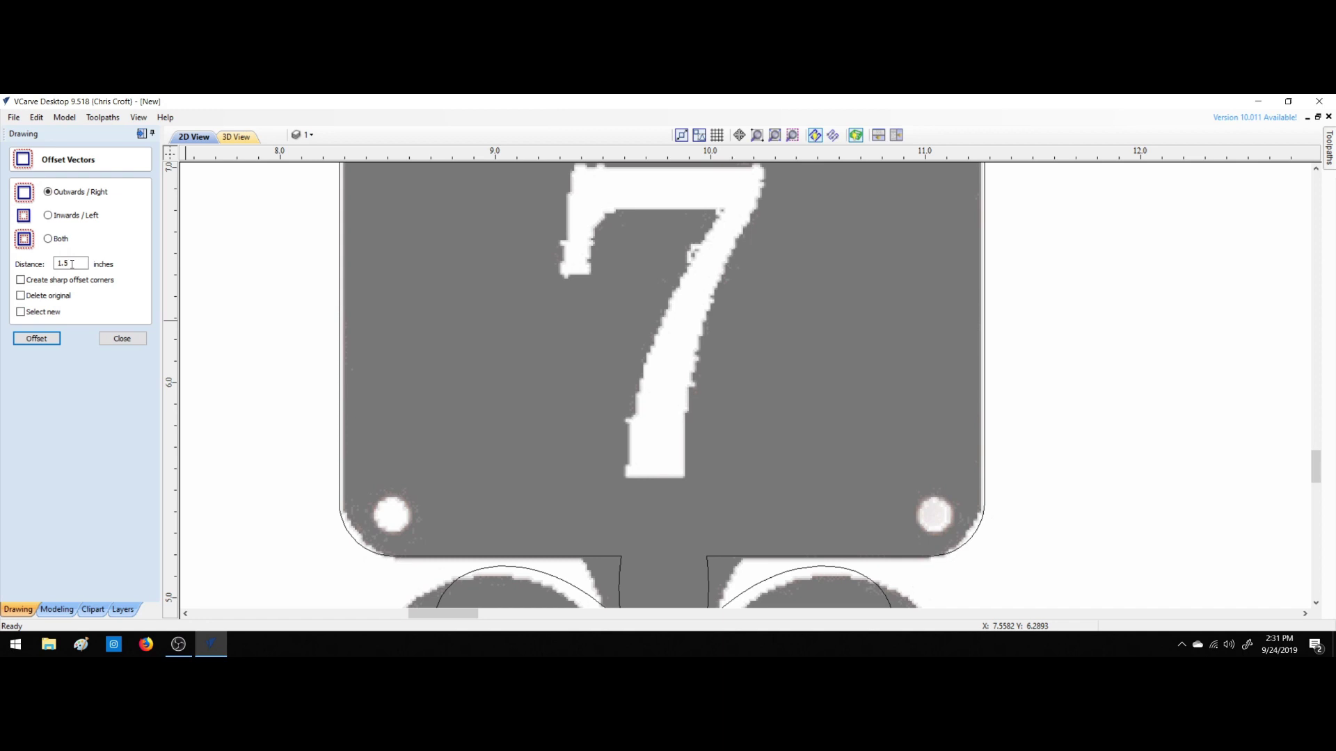
{"action": "left_click", "coordinate": [71, 264]}
{"action": "type", "text": ".25"}
{"action": "key", "text": "Return"}
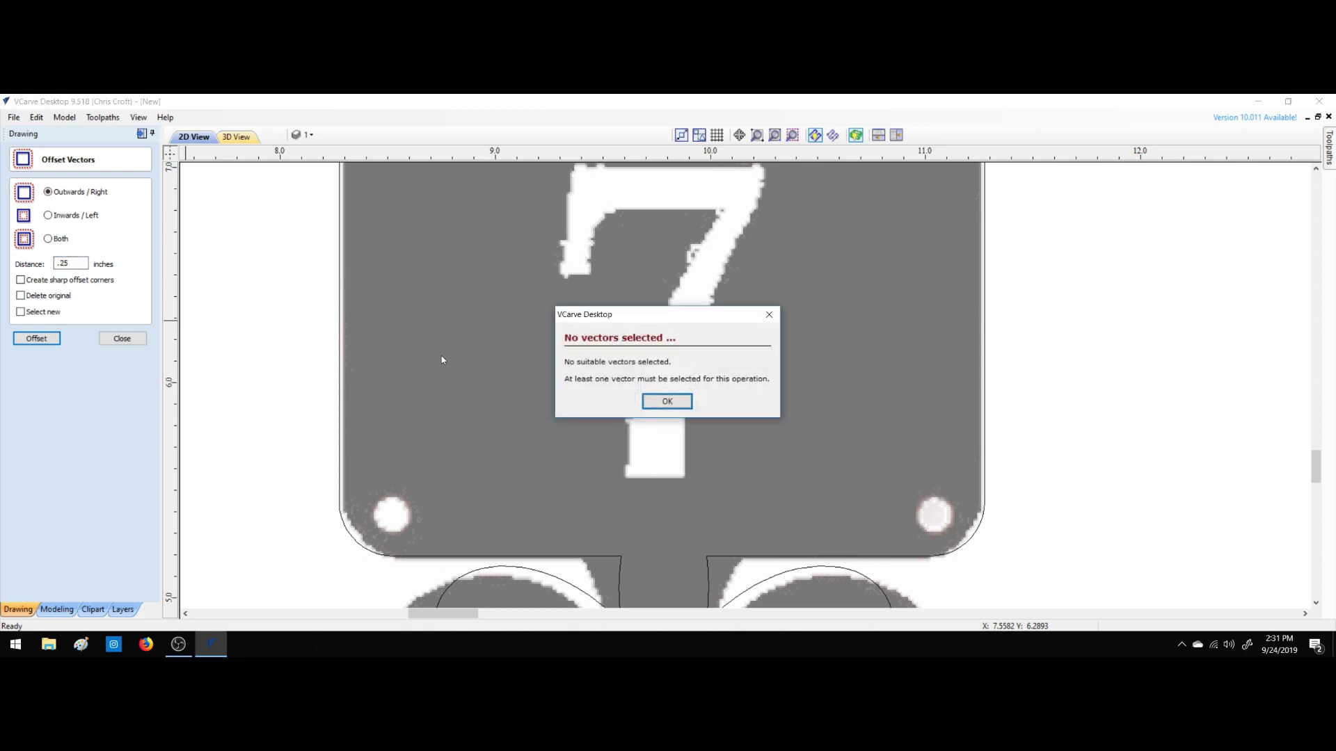
{"action": "left_click", "coordinate": [666, 402]}
{"action": "left_click", "coordinate": [333, 450]}
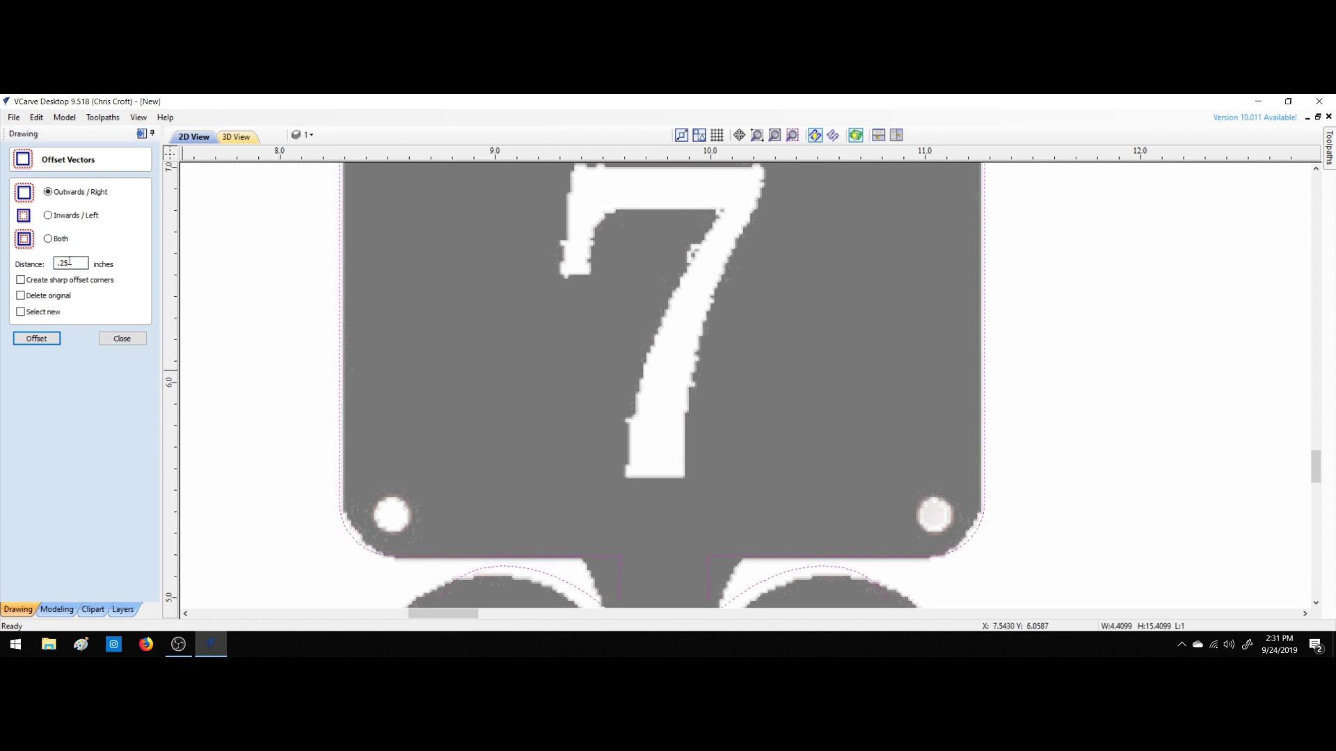
{"action": "left_click", "coordinate": [56, 217]}
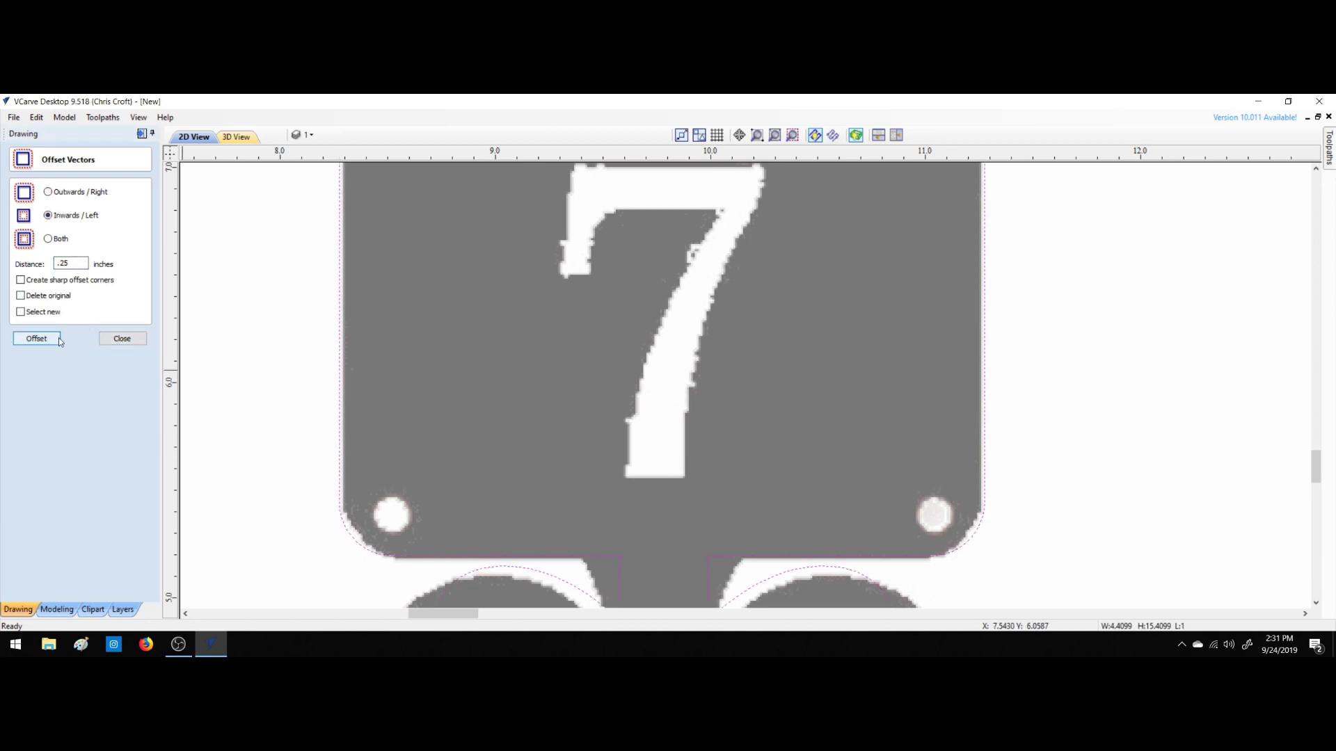
{"action": "left_click", "coordinate": [35, 340]}
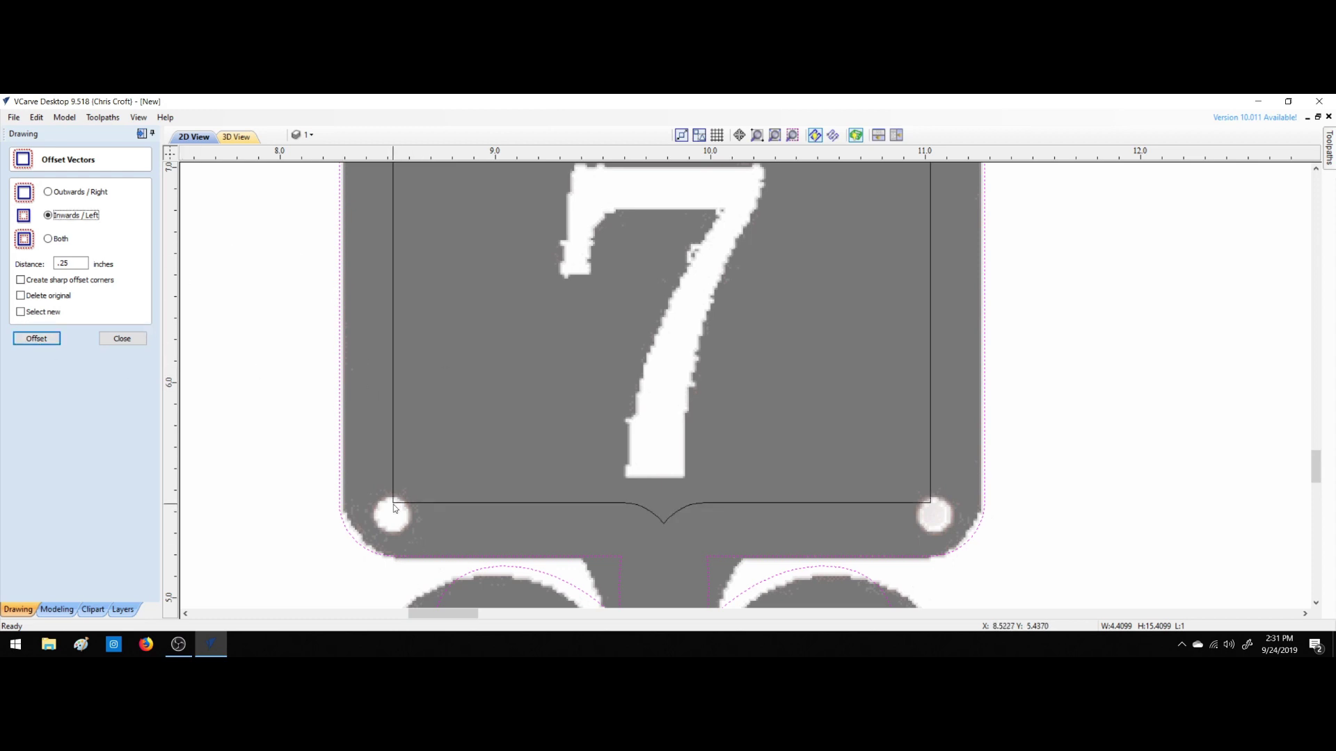
{"action": "left_click", "coordinate": [115, 343]}
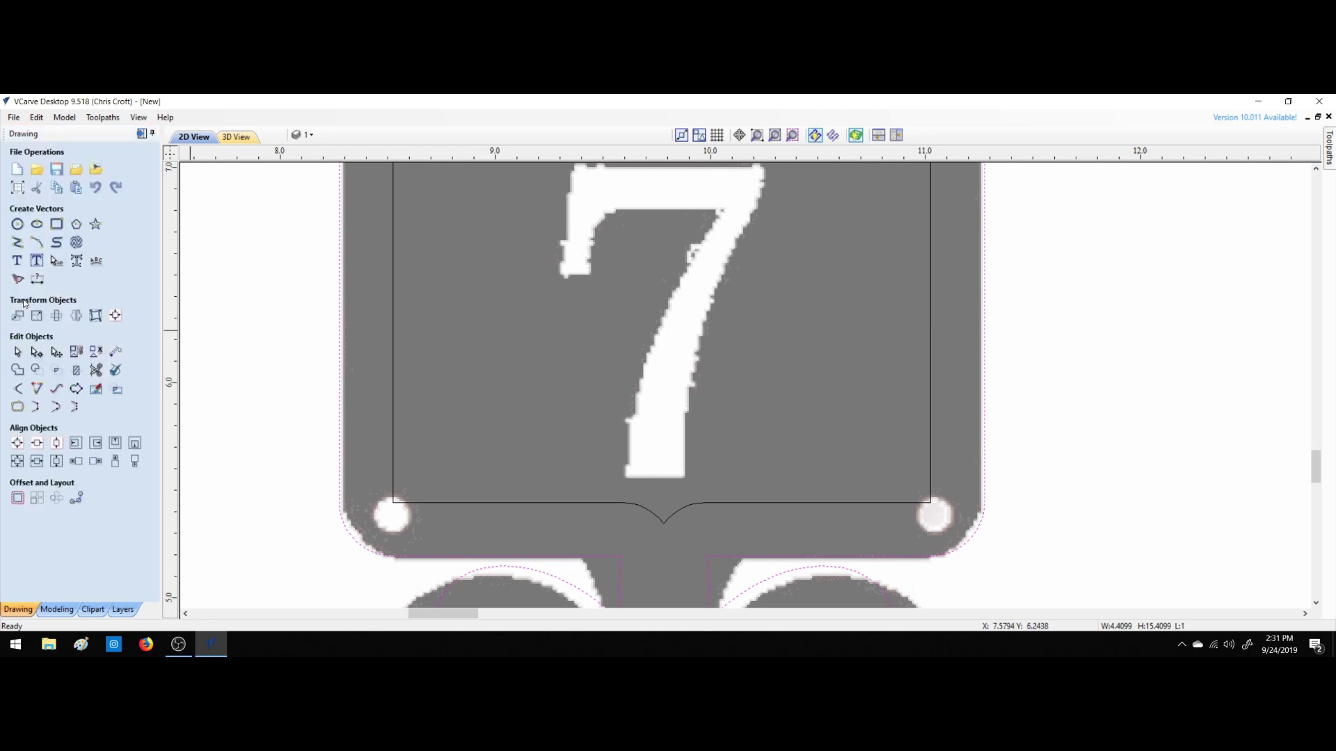
Try a circle of 0.25 inch radius on the plate's lower-left mounting hole and delete it.
{"action": "left_click", "coordinate": [17, 226]}
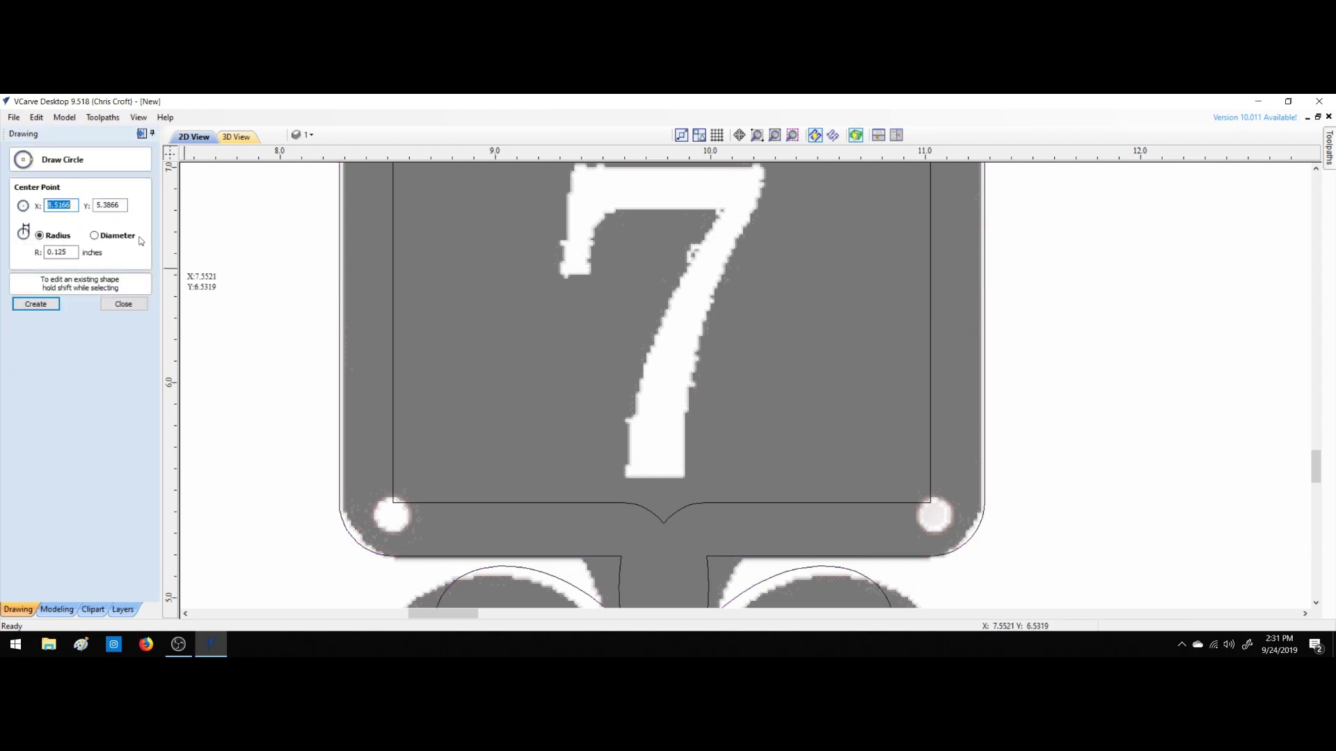
{"action": "double_click", "coordinate": [60, 252]}
{"action": "type", "text": "."}
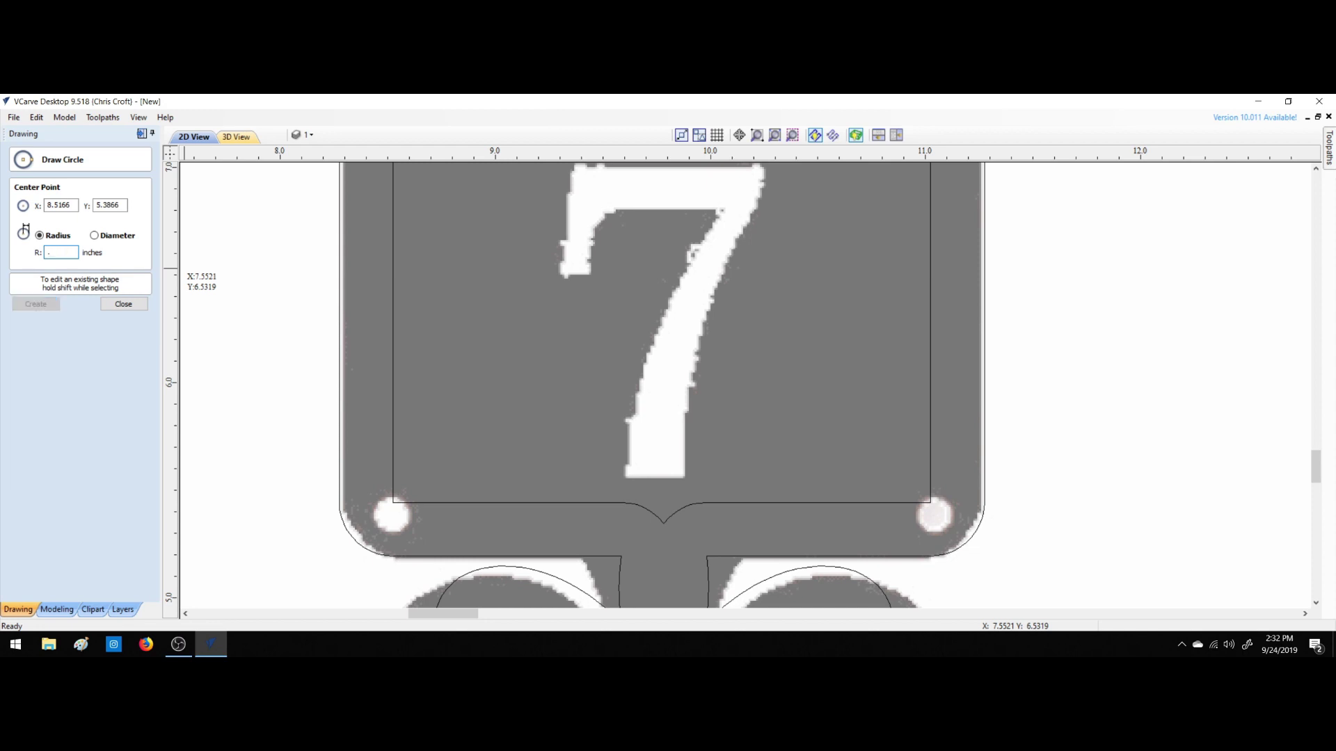
{"action": "type", "text": "25"}
{"action": "key", "text": "Return"}
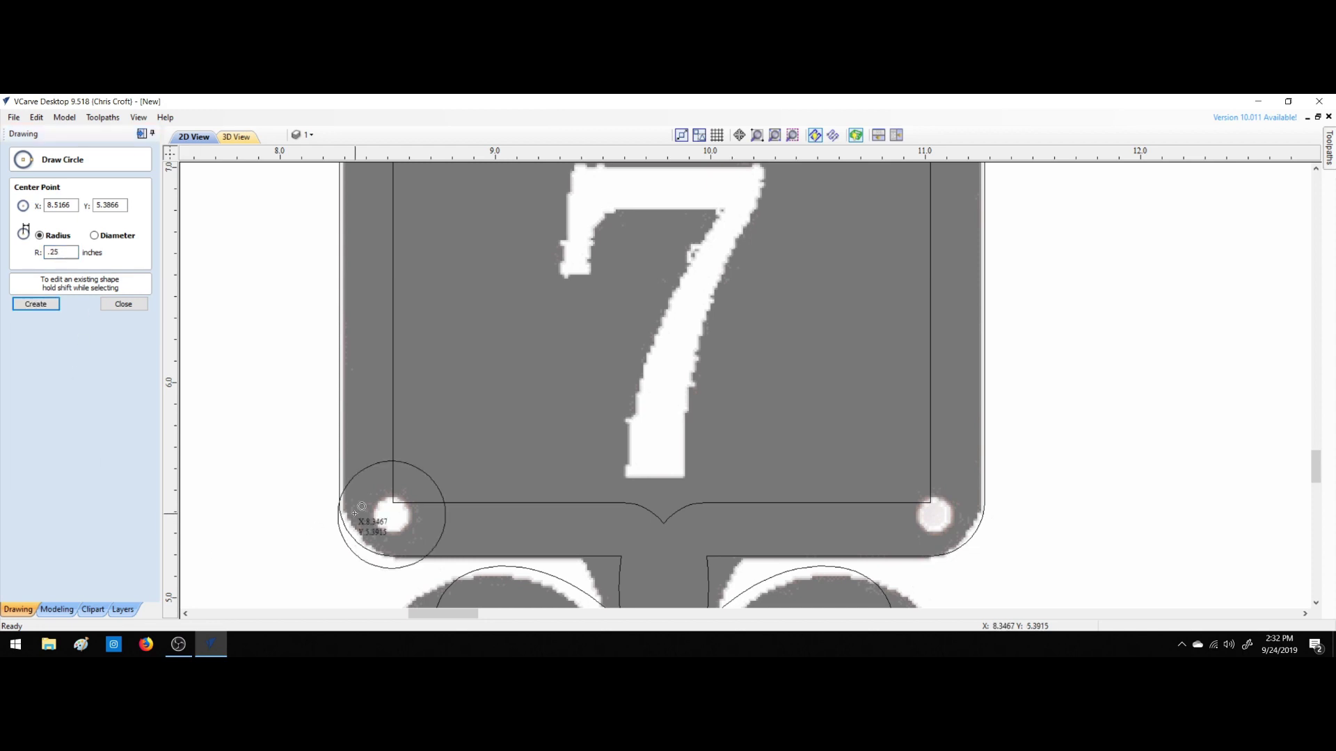
{"action": "key", "text": "Escape"}
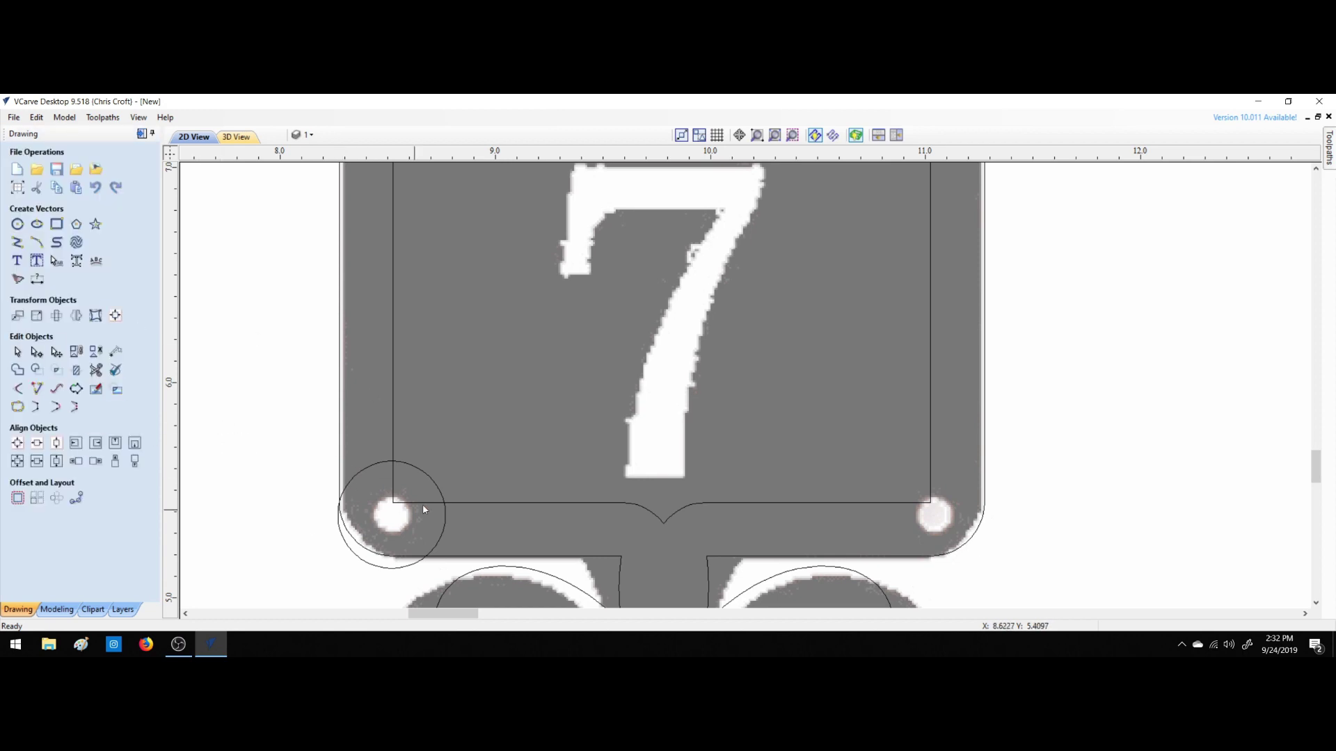
{"action": "left_click", "coordinate": [364, 474]}
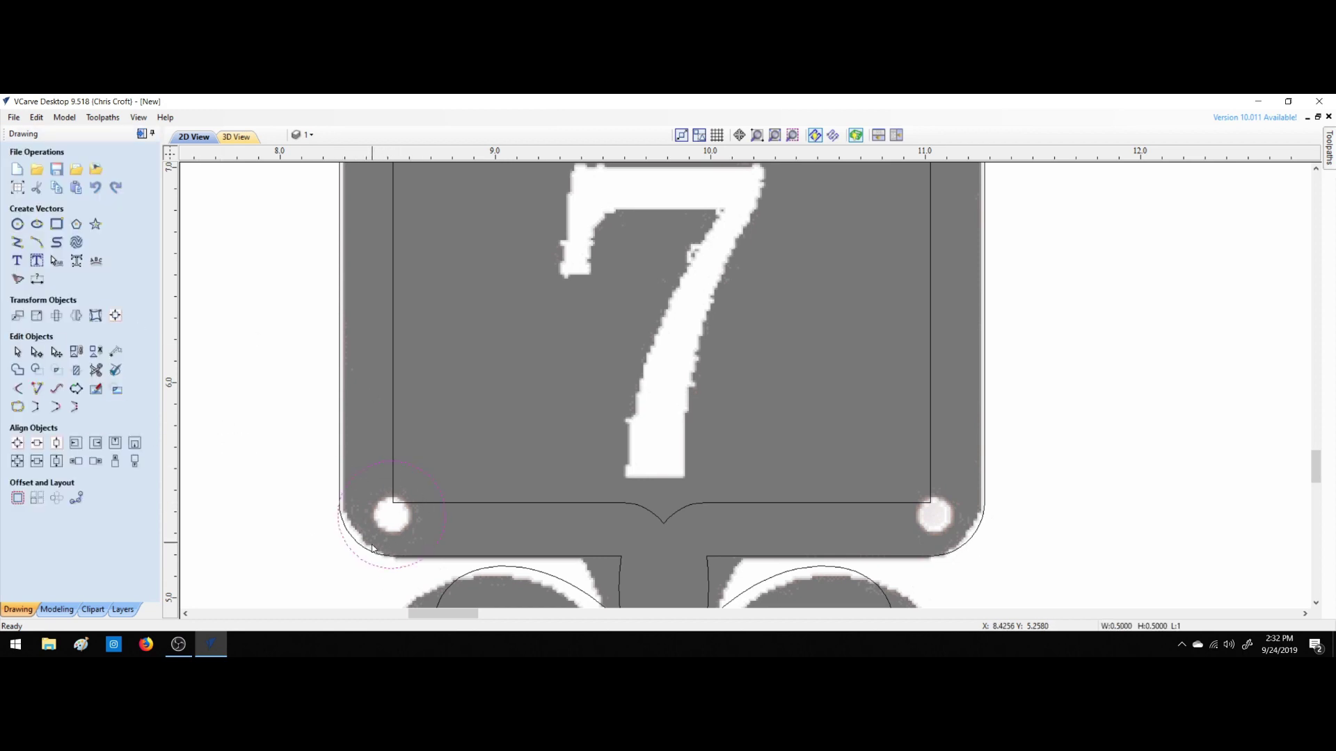
{"action": "left_click", "coordinate": [366, 562]}
{"action": "left_click_drag", "start_coordinate": [367, 562], "coordinate": [375, 542]}
{"action": "left_click", "coordinate": [439, 459]}
{"action": "left_click_drag", "start_coordinate": [439, 459], "coordinate": [430, 464]}
{"action": "key", "text": "Delete"}
Draw a circle with a 0.125 inch radius on the plate's lower-left mounting hole.
{"action": "left_click", "coordinate": [17, 224]}
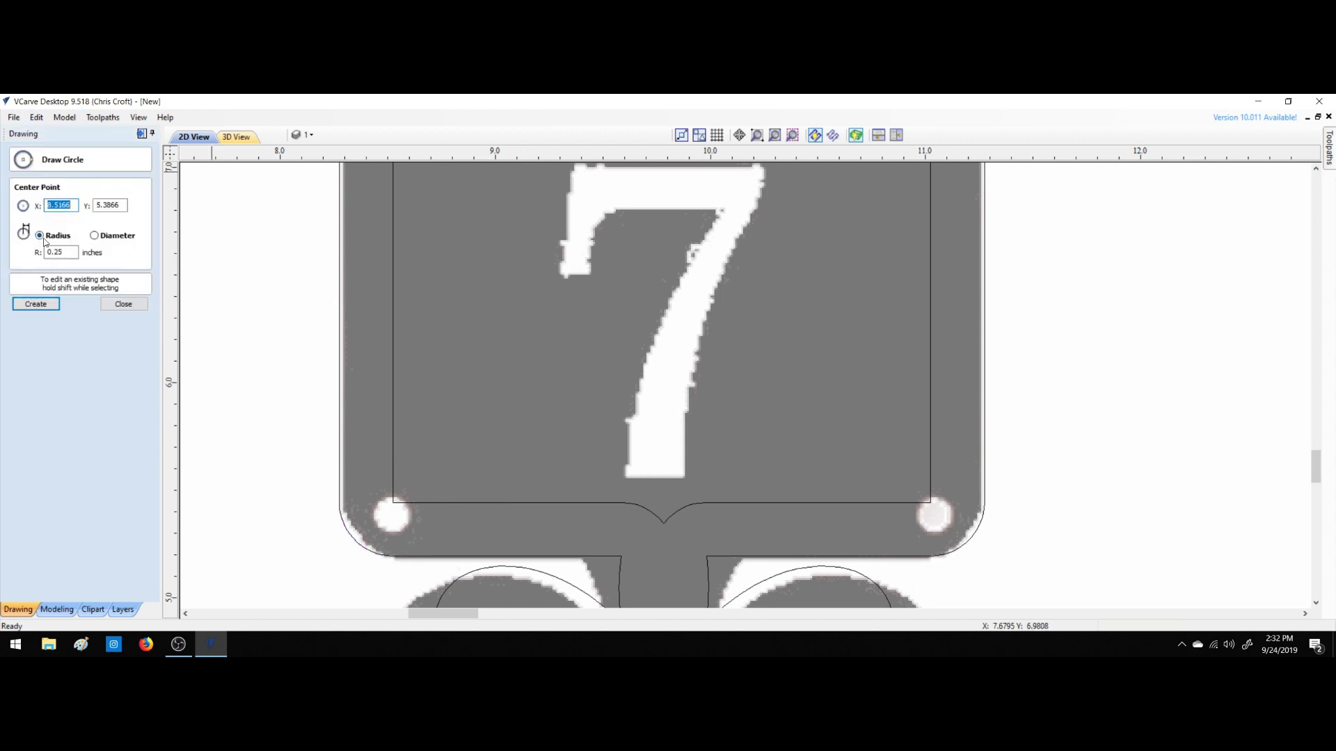
{"action": "left_click", "coordinate": [69, 254]}
{"action": "type", "text": ".125"}
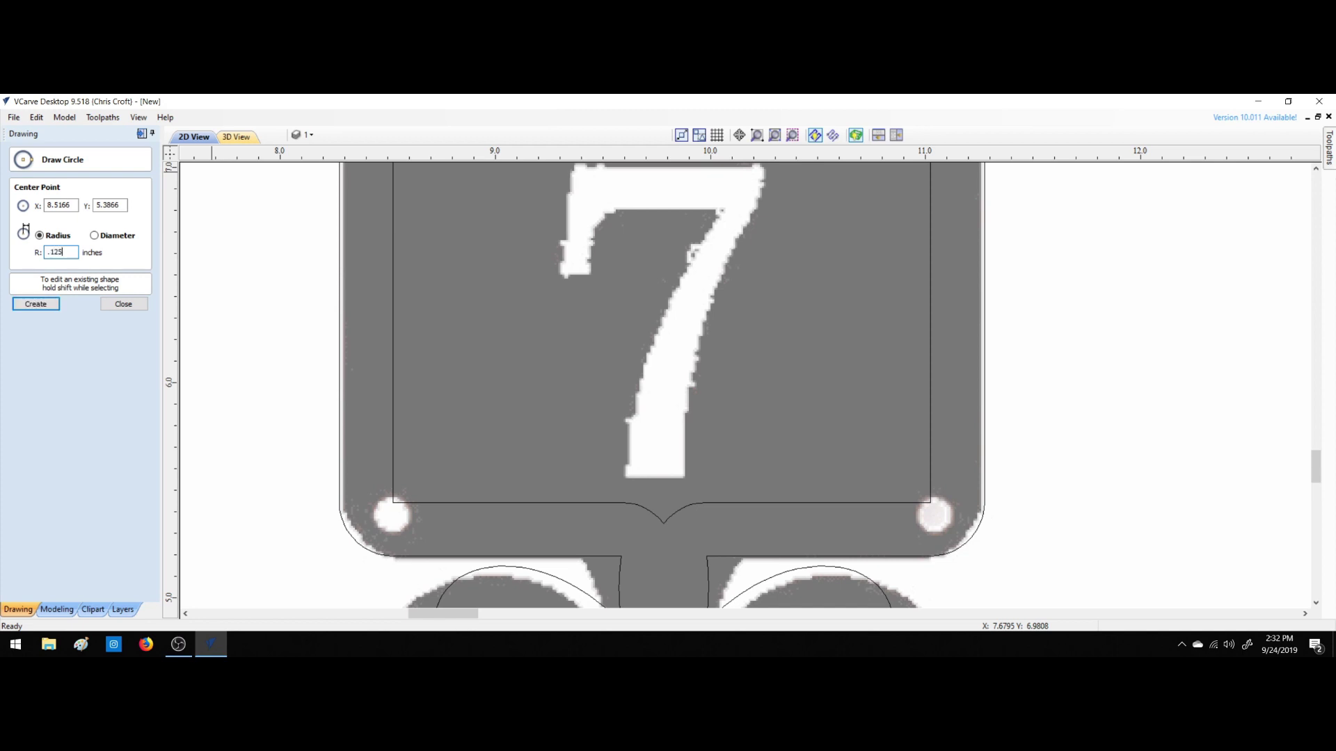
{"action": "key", "text": "Return"}
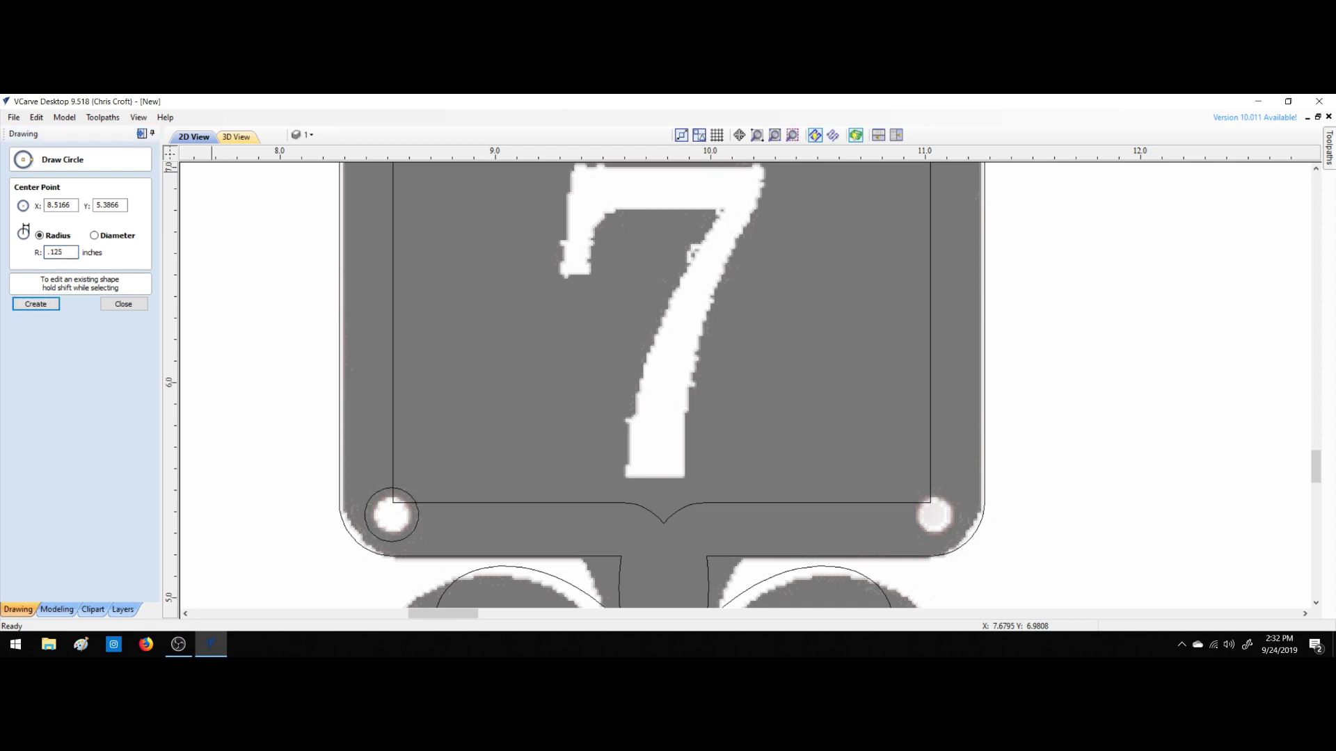
{"action": "left_click", "coordinate": [52, 304]}
{"action": "key", "text": "Escape"}
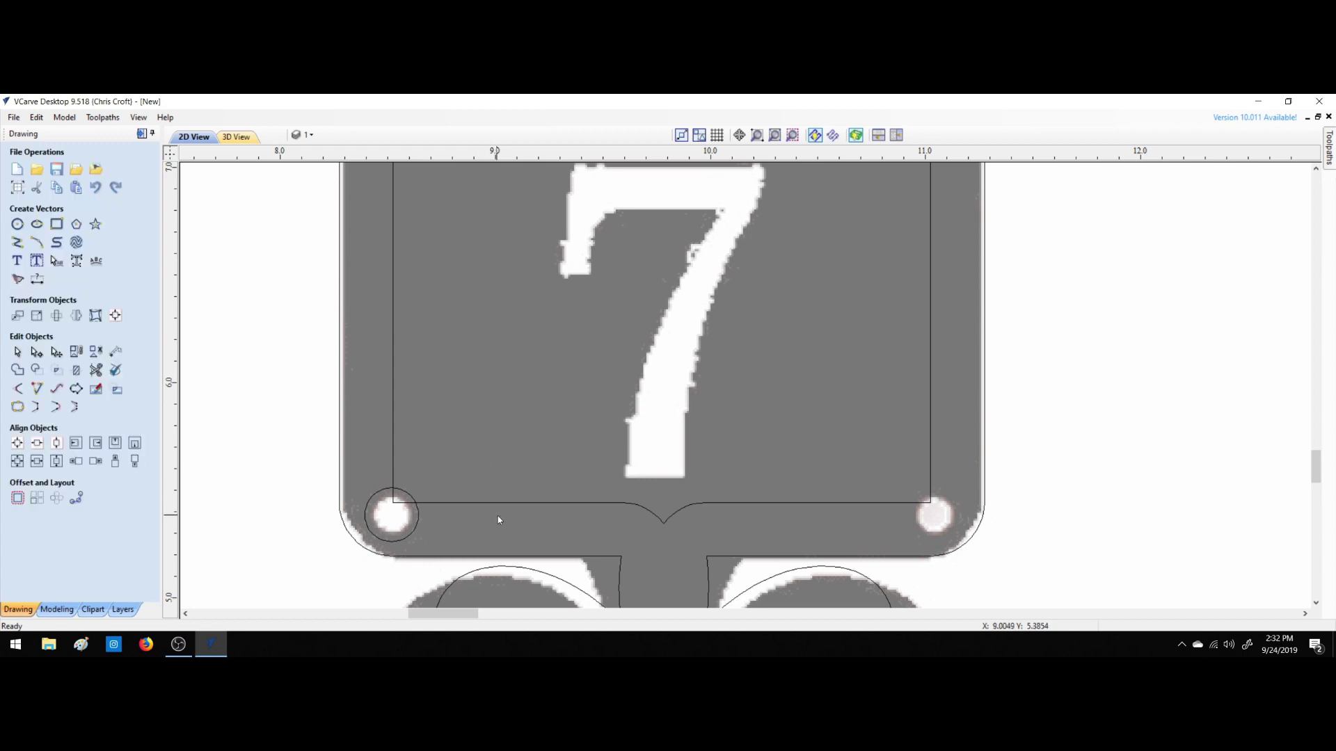
Move the circle's centre onto the inner offset's lower-left corner and place a copy on its lower-right corner.
{"action": "left_click", "coordinate": [418, 517]}
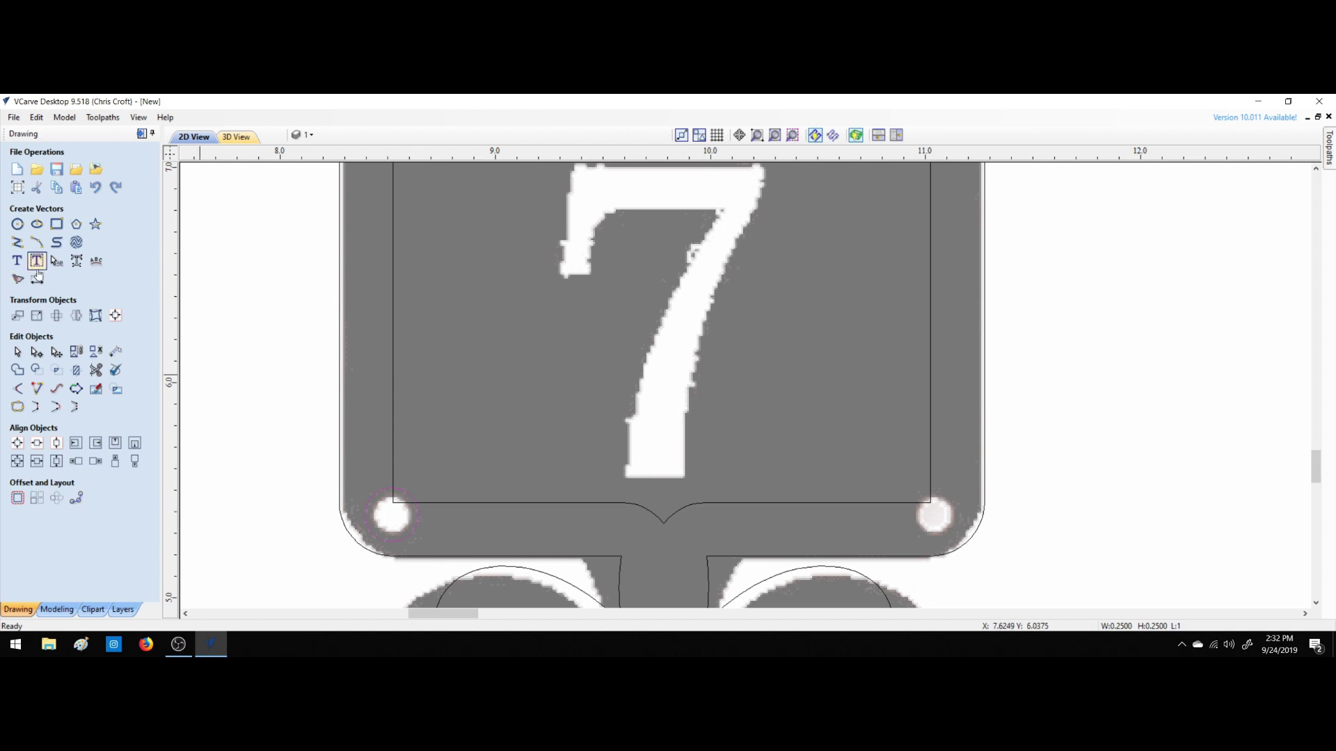
{"action": "left_click", "coordinate": [17, 315]}
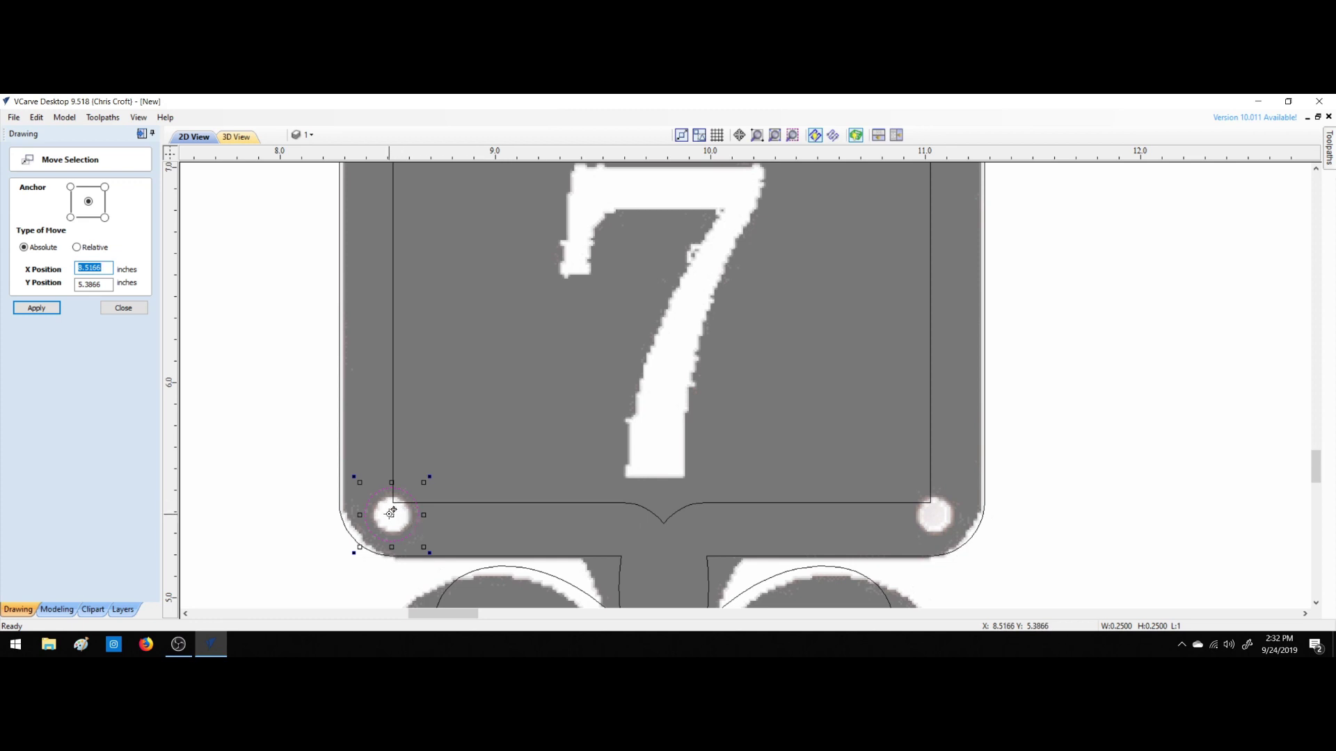
{"action": "left_click_drag", "start_coordinate": [391, 513], "coordinate": [393, 503]}
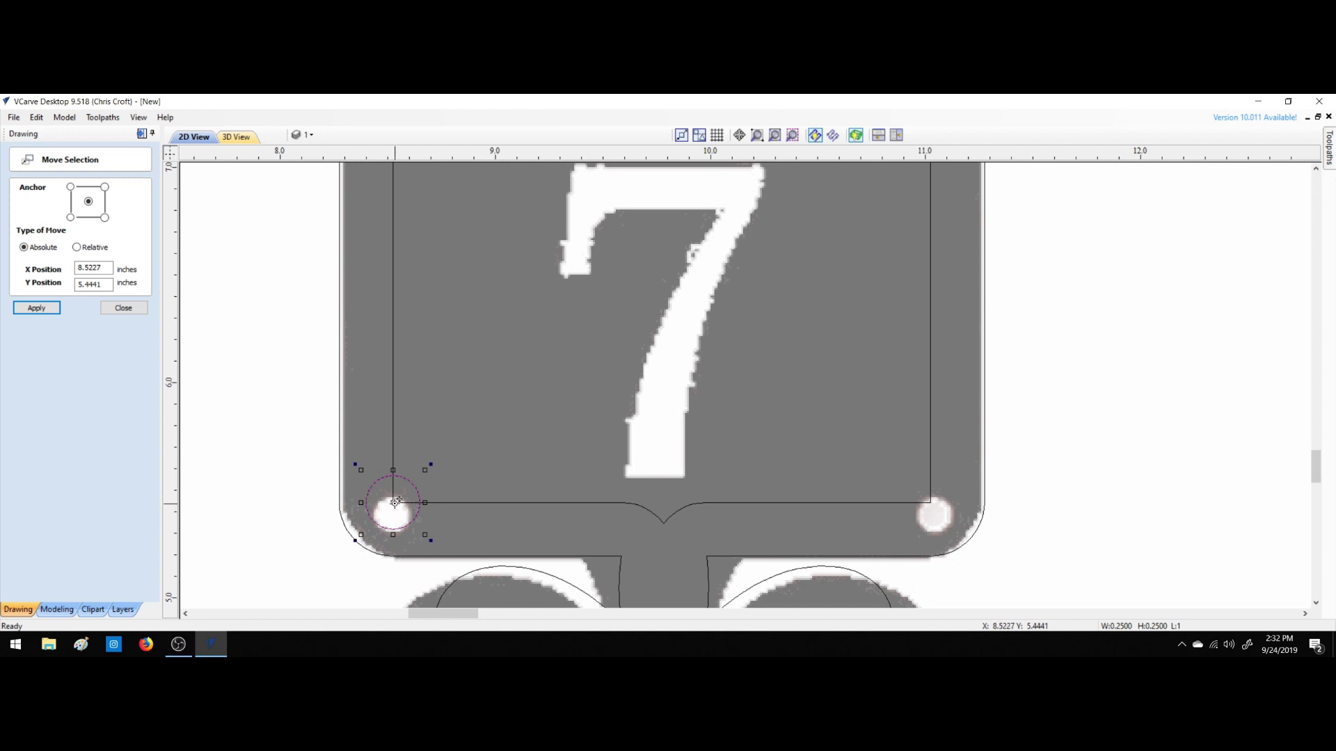
{"action": "left_click_drag", "start_coordinate": [394, 501], "coordinate": [931, 501]}
Place copies of the mounting-hole circle on the inner offset's upper-right and upper-left corners.
{"action": "scroll", "coordinate": [913, 436], "scroll_direction": "down", "scroll_amount": 5}
{"action": "scroll", "coordinate": [863, 377], "scroll_direction": "down", "scroll_amount": 2}
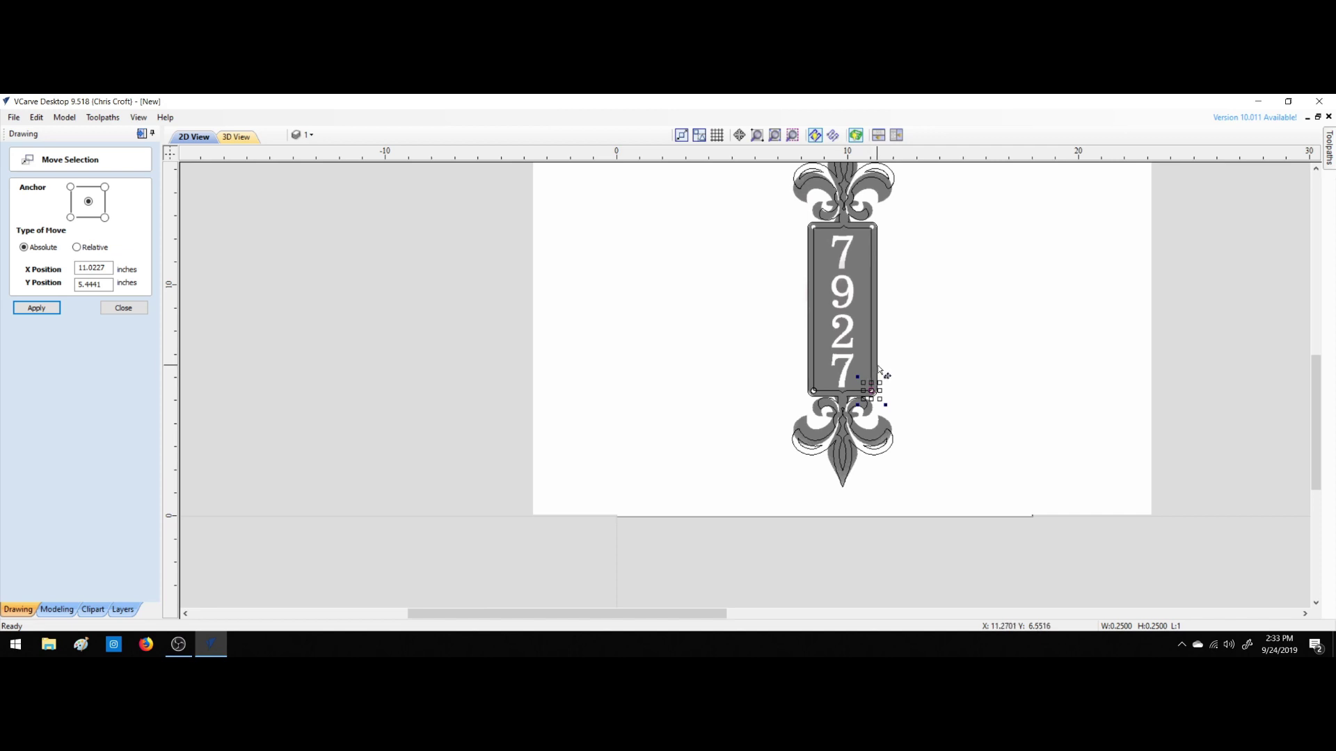
{"action": "left_click_drag", "start_coordinate": [872, 391], "coordinate": [870, 231], "text": "ctrl"}
{"action": "scroll", "coordinate": [870, 230], "scroll_direction": "up", "scroll_amount": 8}
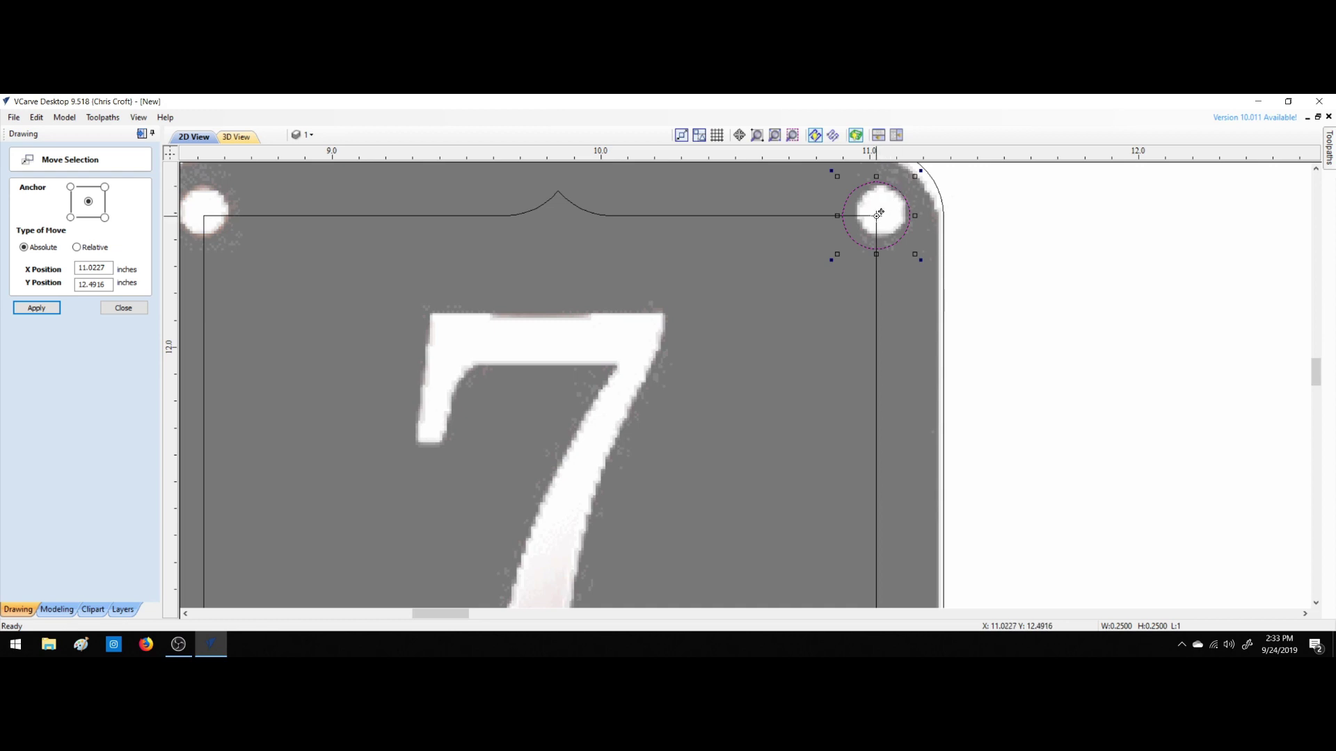
{"action": "left_click_drag", "start_coordinate": [880, 214], "coordinate": [203, 210], "text": "ctrl"}
{"action": "left_click", "coordinate": [367, 417]}
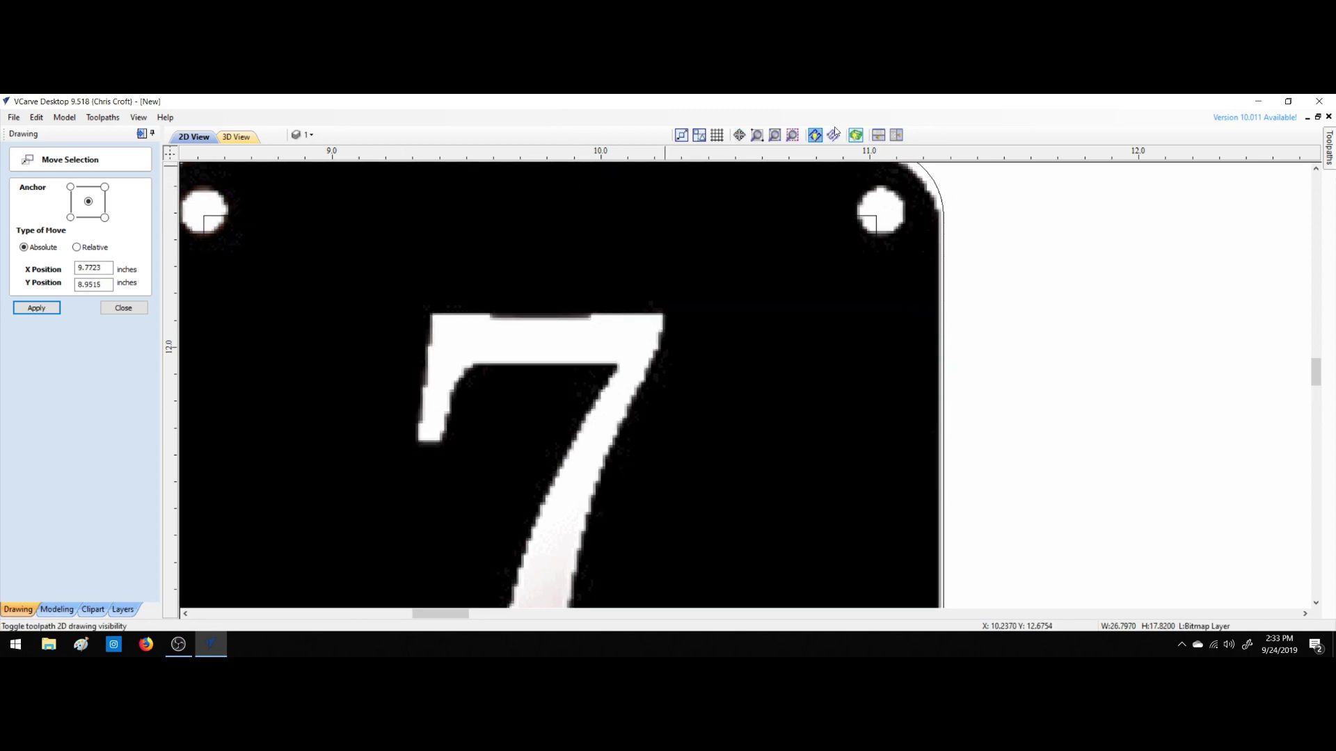
{"action": "left_click", "coordinate": [774, 134]}
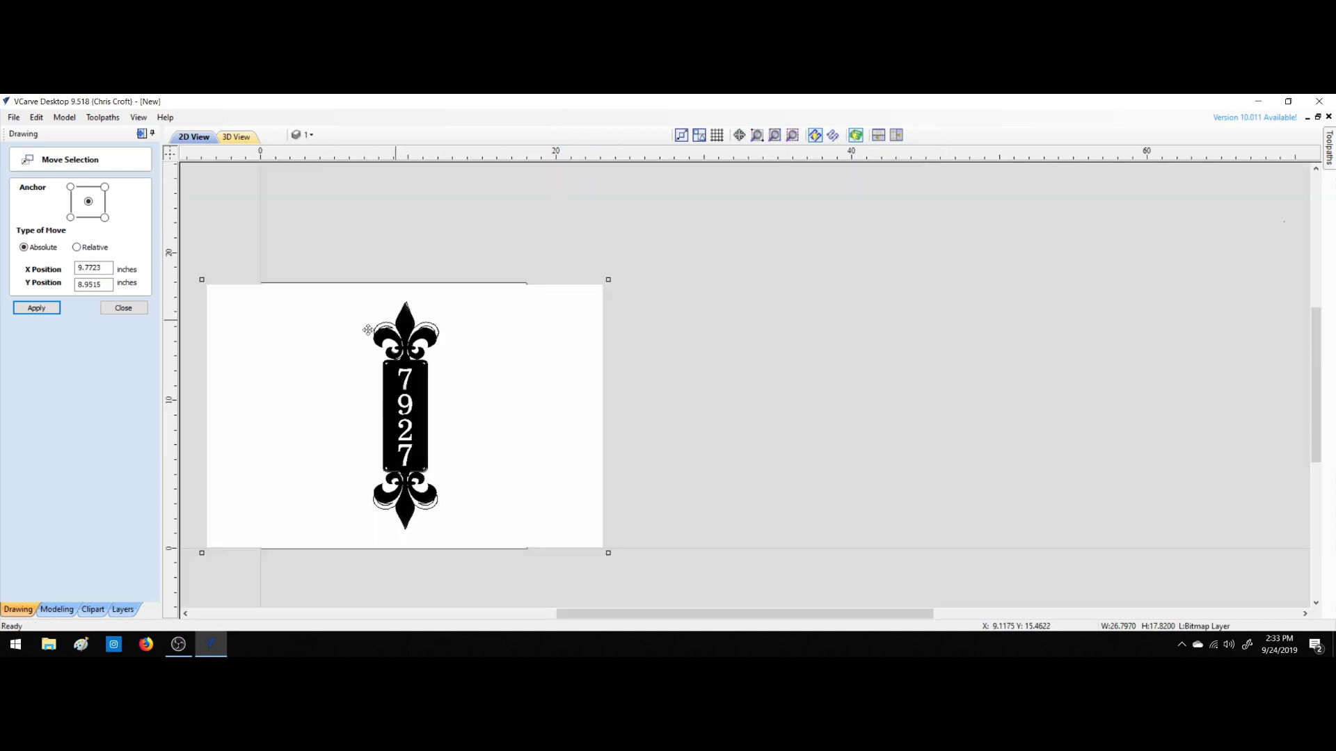
{"action": "right_click", "coordinate": [422, 323]}
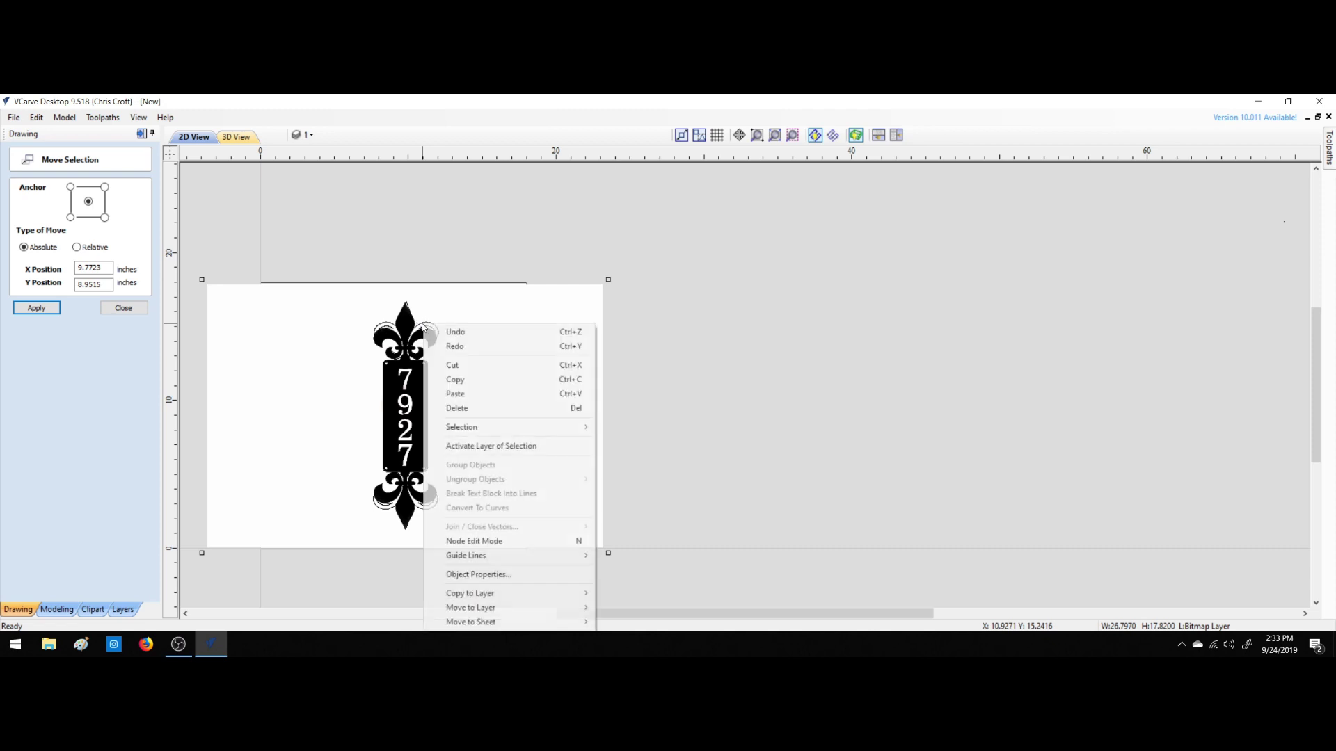
{"action": "left_click", "coordinate": [121, 309]}
Delete the right petal's inner crescent and the central inner detail vector from the upper fleur-de-lis.
{"action": "left_click", "coordinate": [416, 318]}
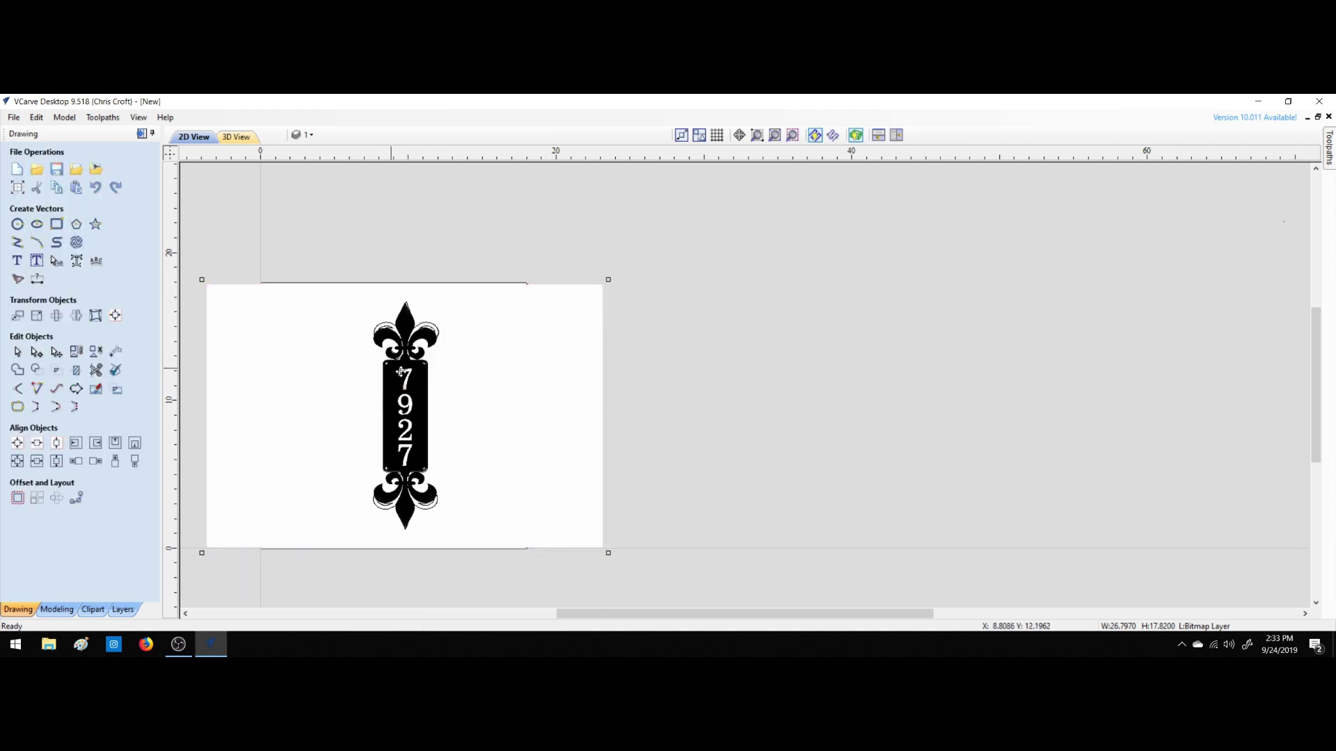
{"action": "left_click", "coordinate": [430, 324]}
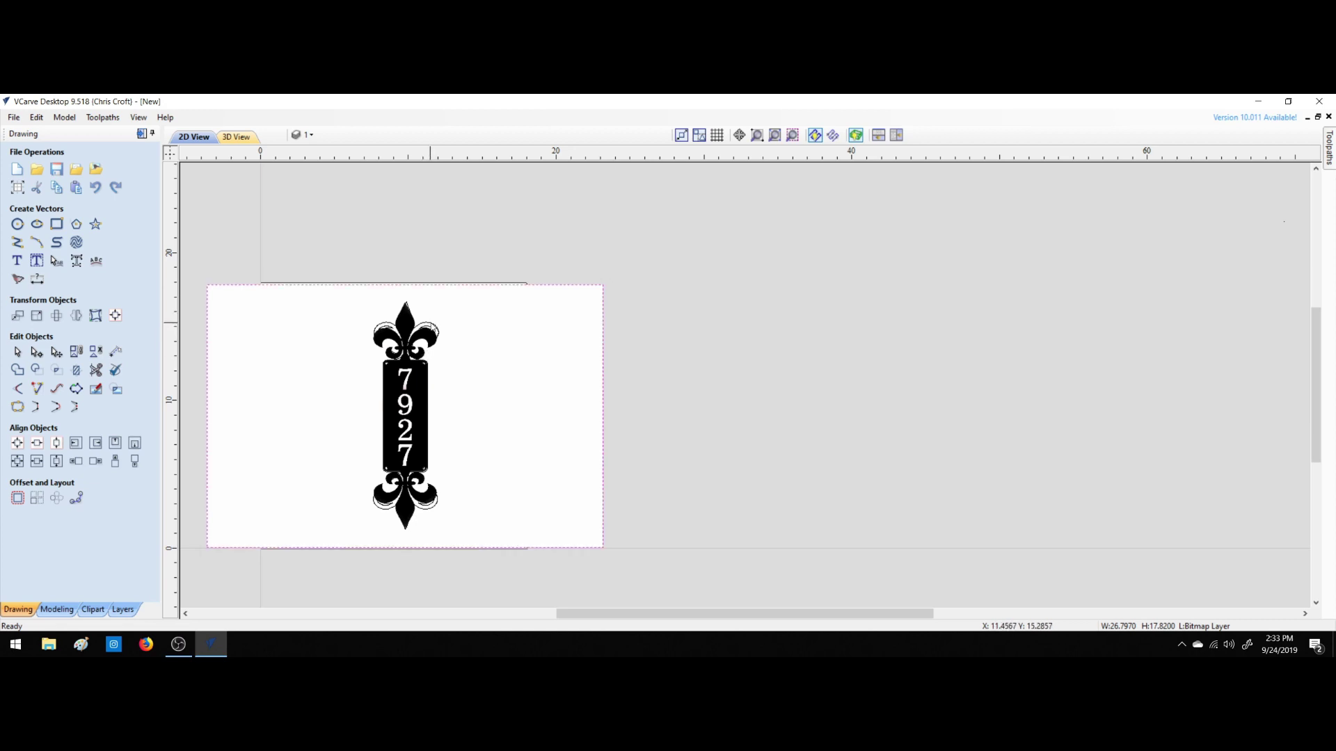
{"action": "left_click", "coordinate": [432, 327]}
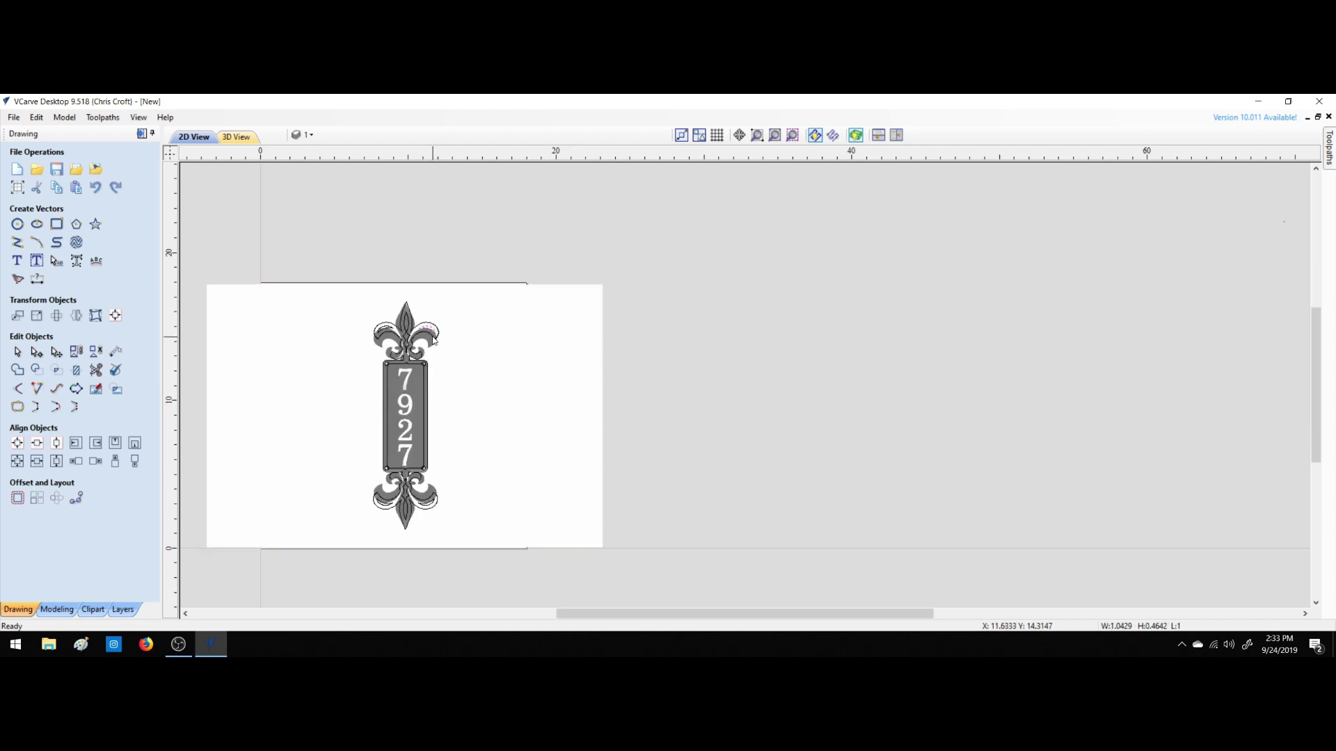
{"action": "scroll", "coordinate": [433, 340], "scroll_direction": "up", "scroll_amount": 6}
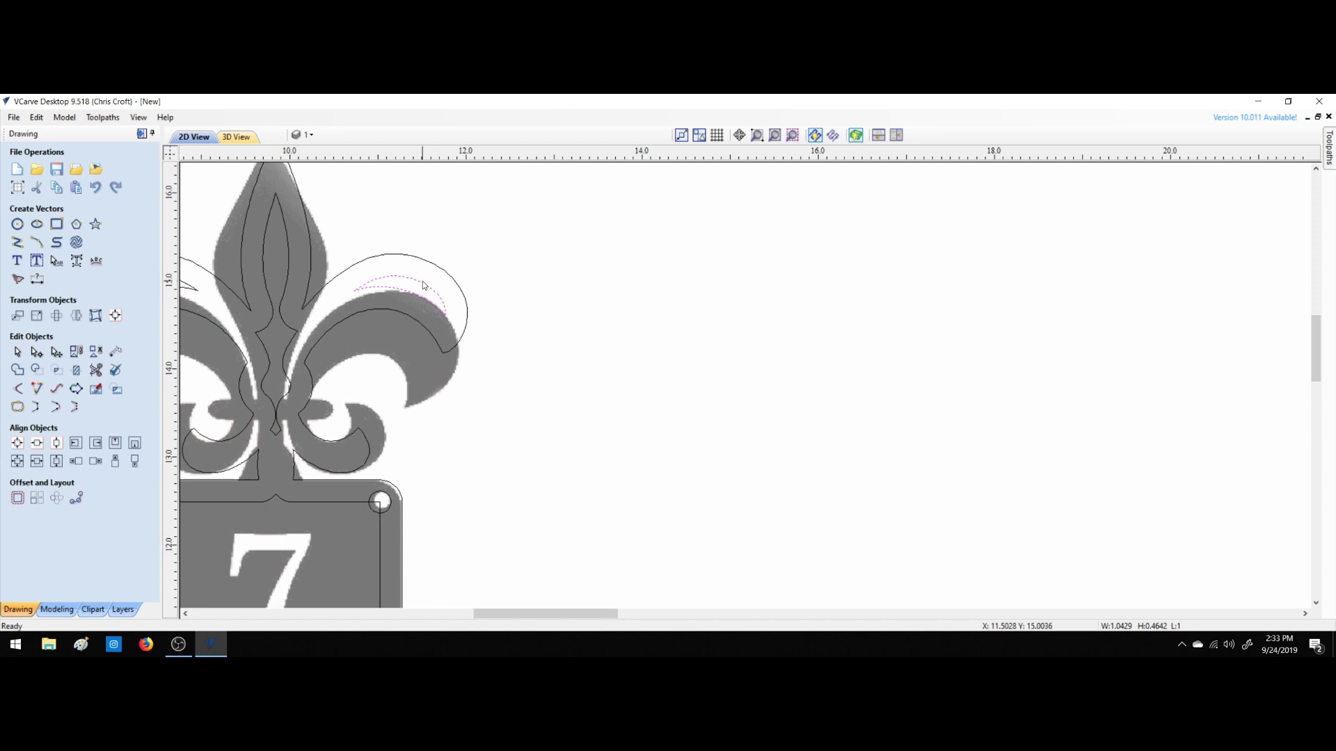
{"action": "key", "text": "Delete"}
{"action": "left_click", "coordinate": [297, 331]}
{"action": "key", "text": "Delete"}
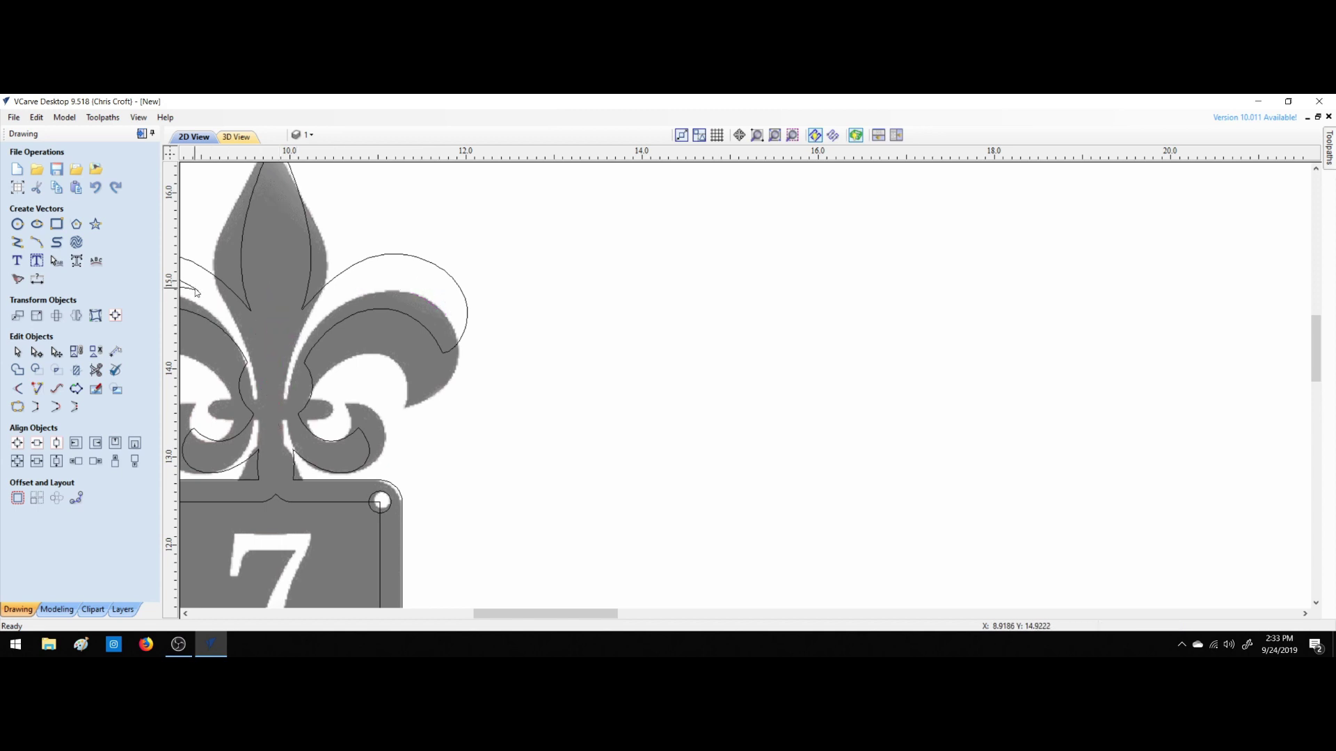
Try removing the inner offset and the reference bitmap from the sign drawing, then undo the removal.
{"action": "left_click", "coordinate": [285, 494]}
{"action": "key", "text": "Delete"}
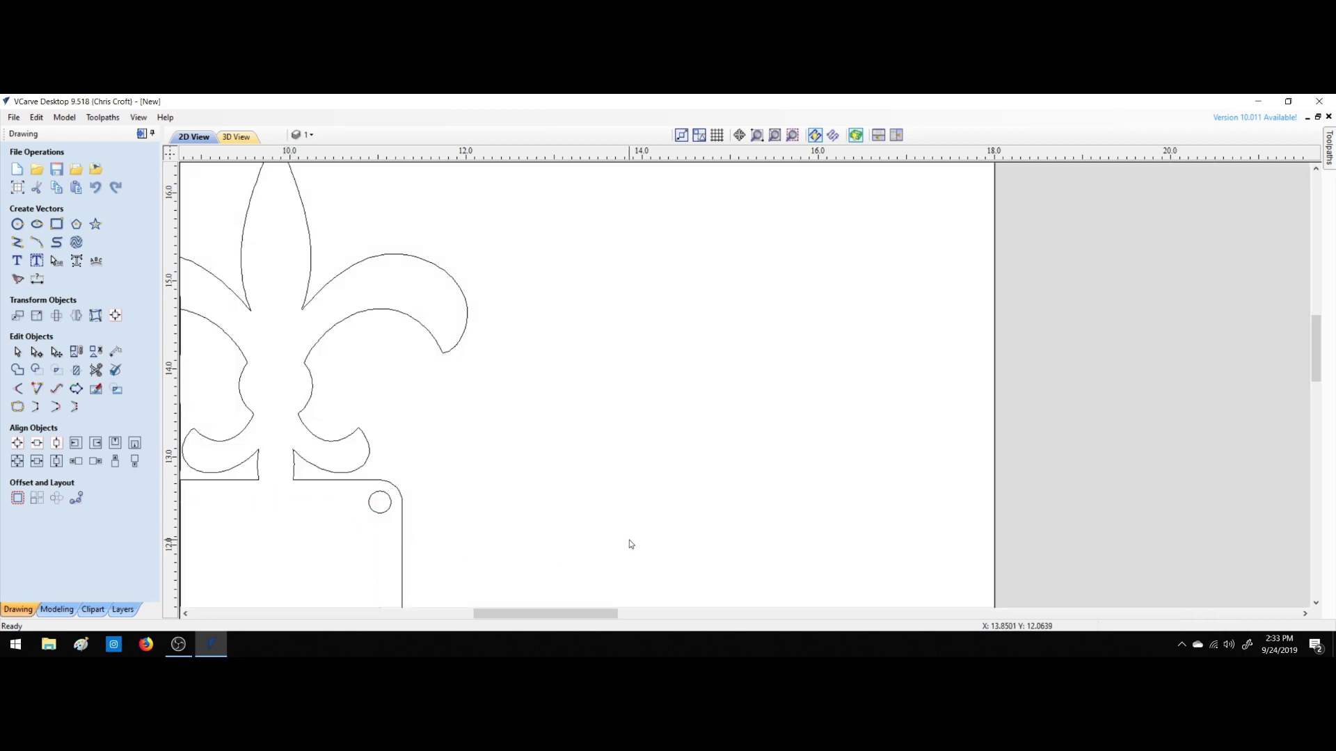
{"action": "scroll", "coordinate": [629, 540], "scroll_direction": "down", "scroll_amount": 5}
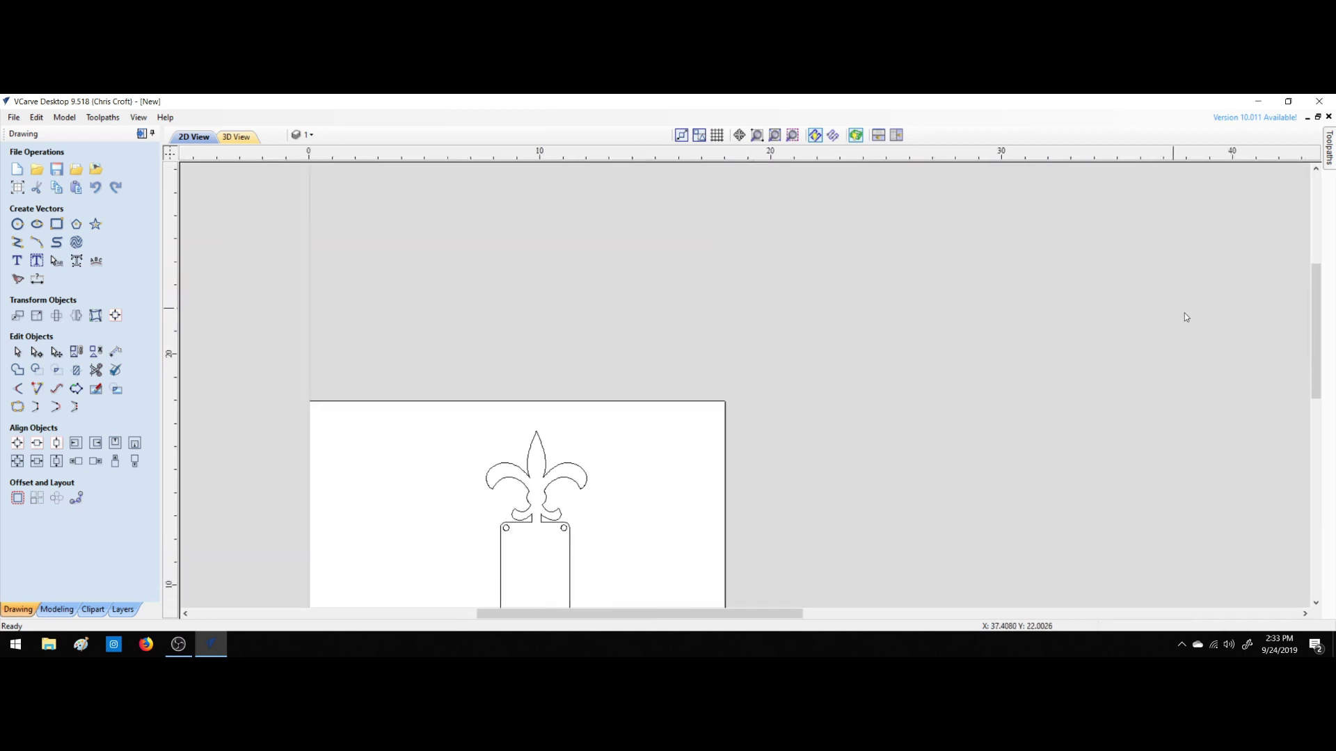
{"action": "left_click_drag", "start_coordinate": [1315, 327], "coordinate": [1315, 400]}
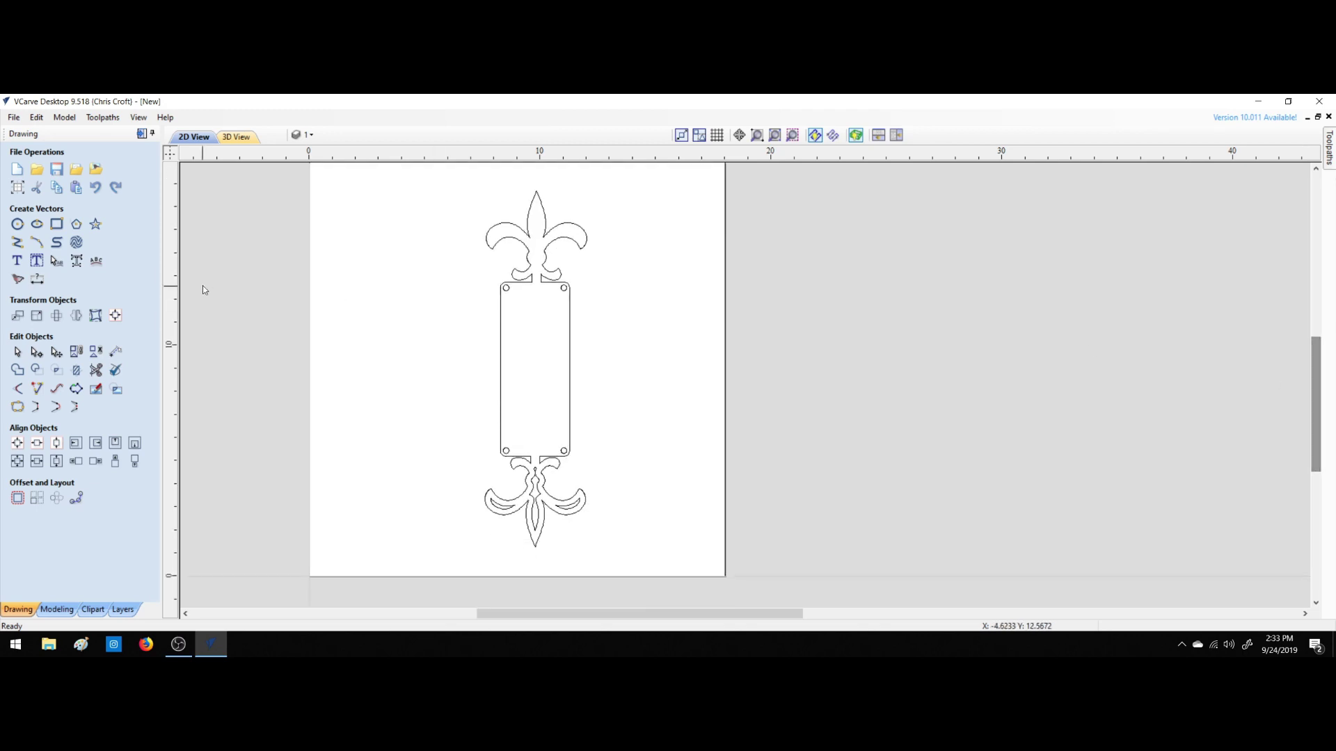
{"action": "key", "text": "ctrl+z"}
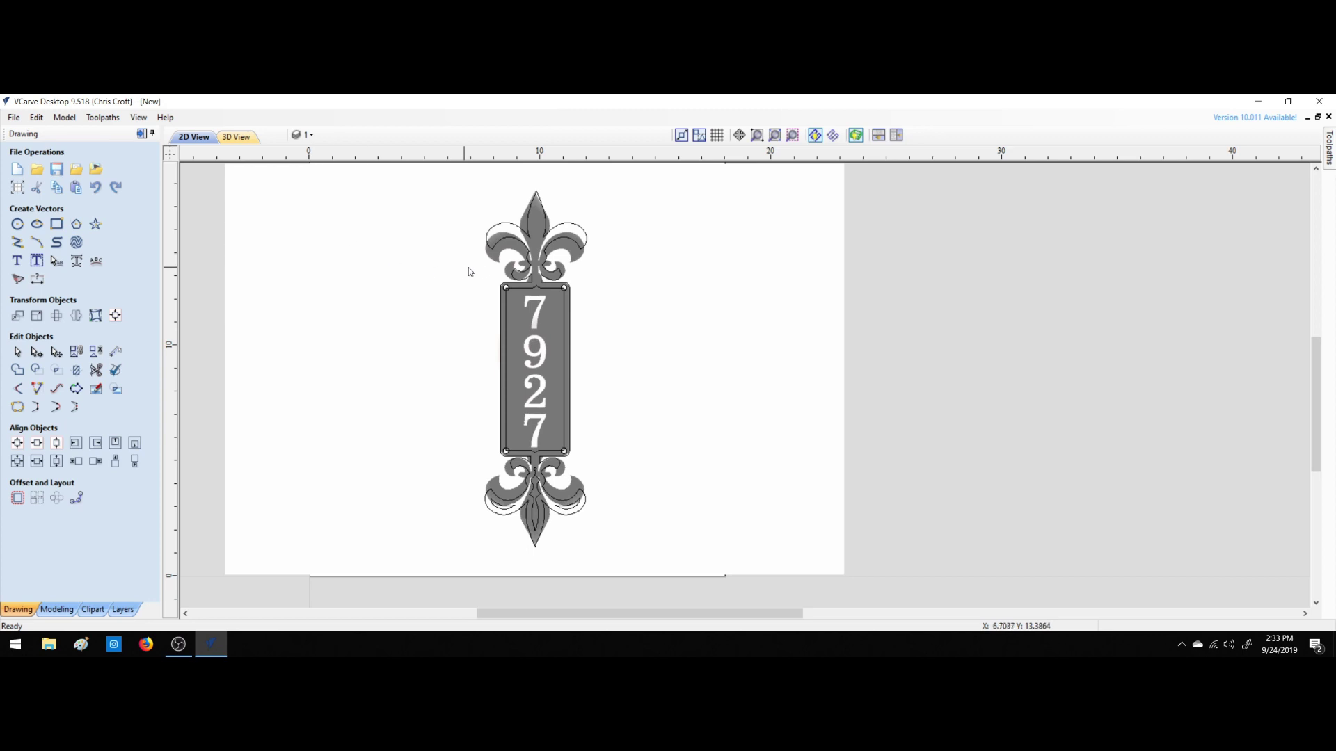
Delete the plate's inner offset and the inner detail vectors of the lower fleur-de-lis.
{"action": "left_click", "coordinate": [535, 291]}
{"action": "key", "text": "Delete"}
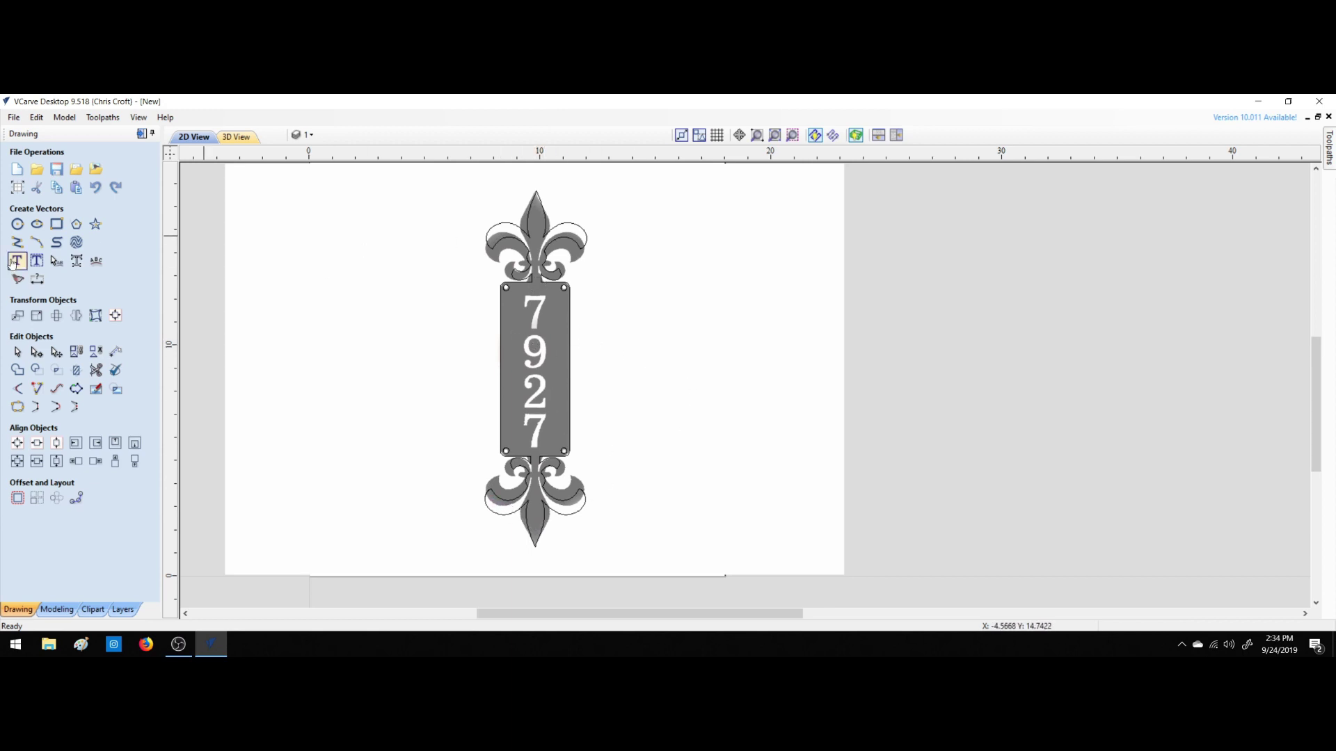
Draw a square-cornered rectangle about 1.17 by 6.58 inches over the plate's column of digits.
{"action": "left_click", "coordinate": [57, 226]}
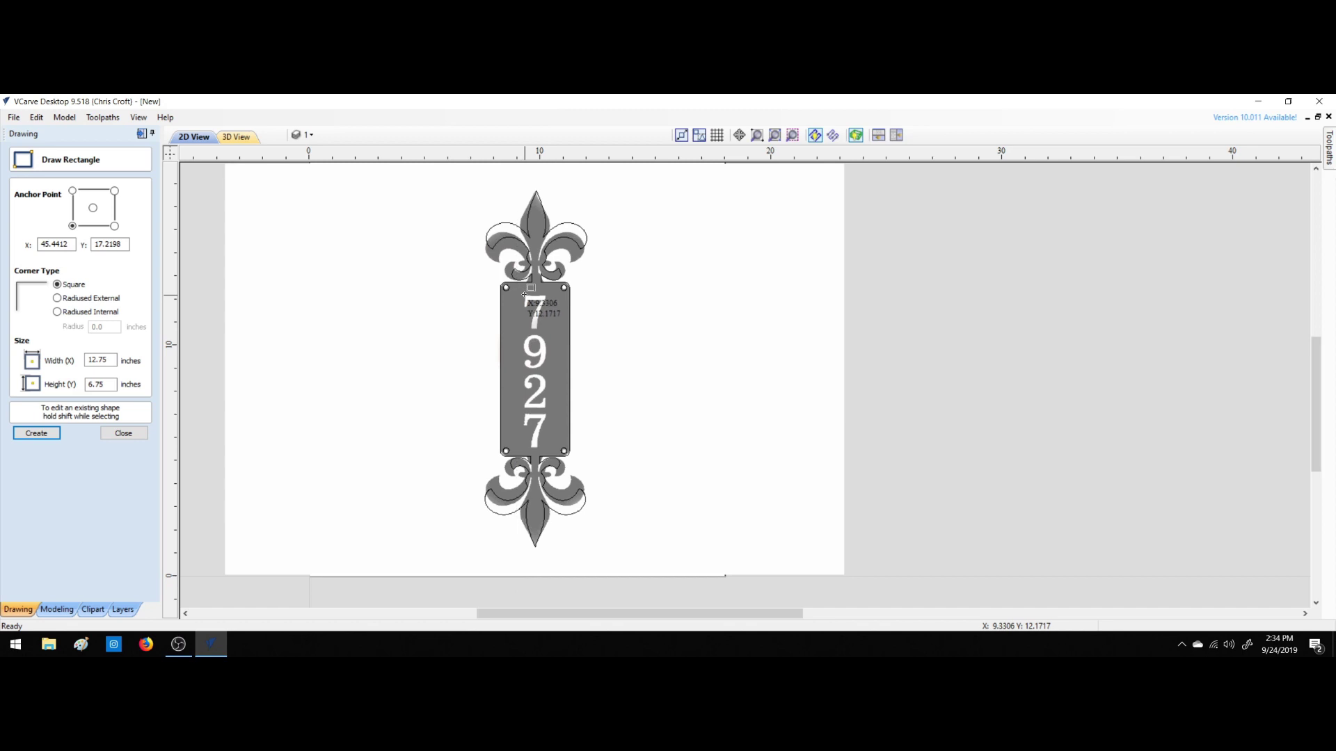
{"action": "left_click_drag", "start_coordinate": [531, 287], "coordinate": [547, 447]}
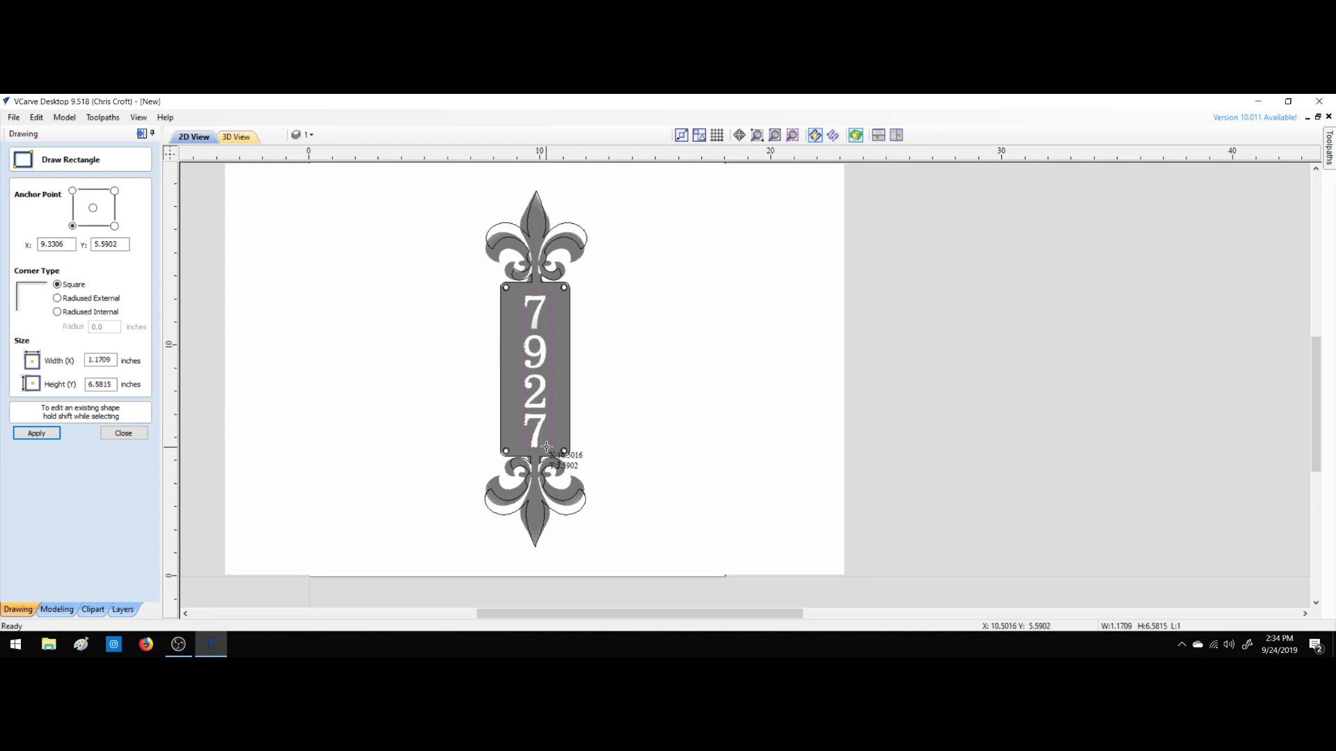
{"action": "scroll", "coordinate": [550, 398], "scroll_direction": "up", "scroll_amount": 3}
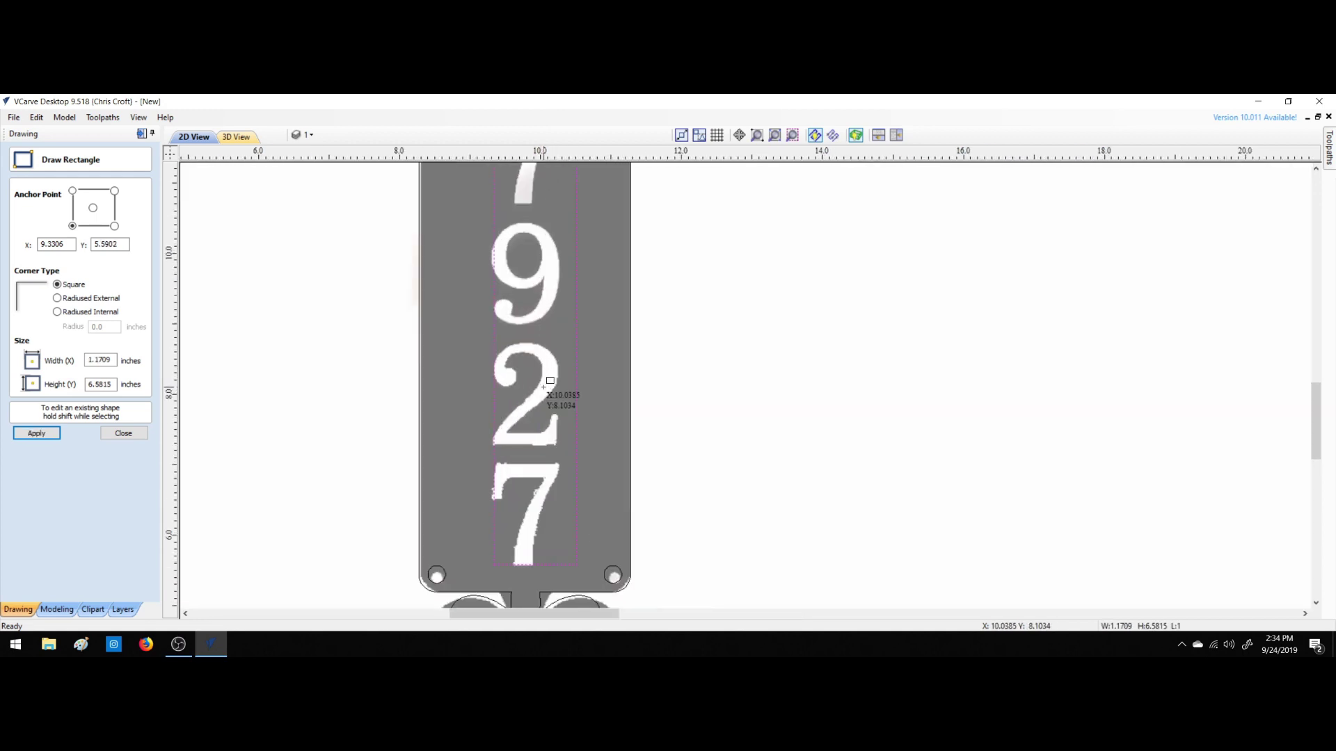
{"action": "left_click", "coordinate": [125, 434]}
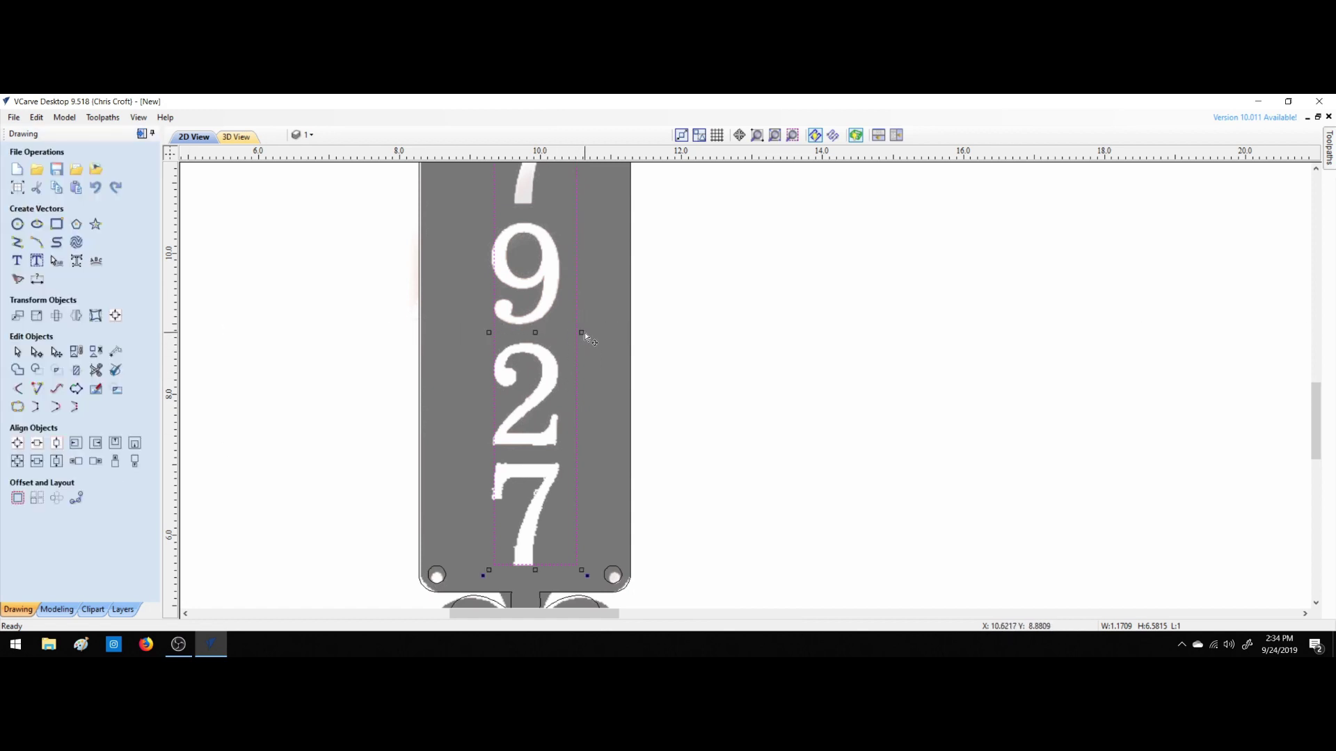
Adjust the rectangle to frame the digits more tightly, about 1.06 inches wide.
{"action": "left_click_drag", "start_coordinate": [581, 333], "coordinate": [486, 333]}
{"action": "left_click_drag", "start_coordinate": [524, 569], "coordinate": [524, 569]}
{"action": "left_click", "coordinate": [1315, 169]}
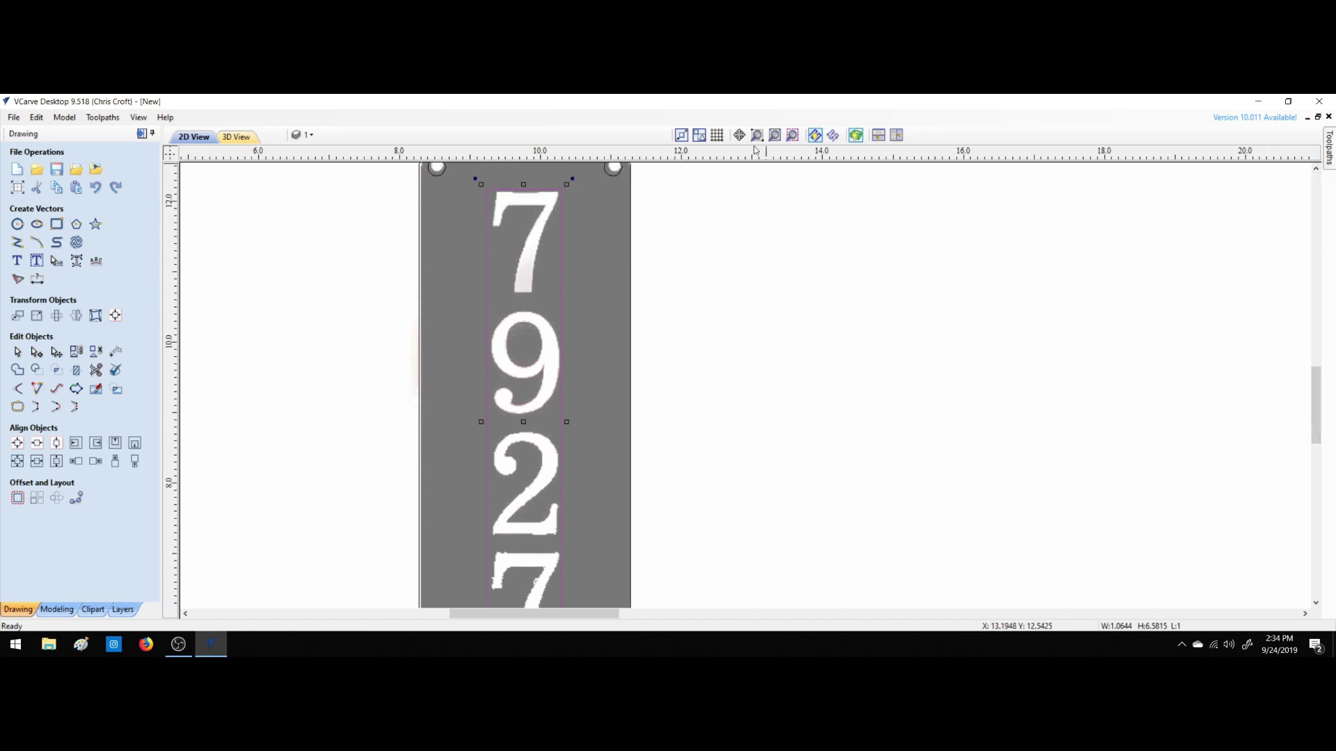
Delete the reference bitmap behind the sign vectors.
{"action": "left_click", "coordinate": [775, 138]}
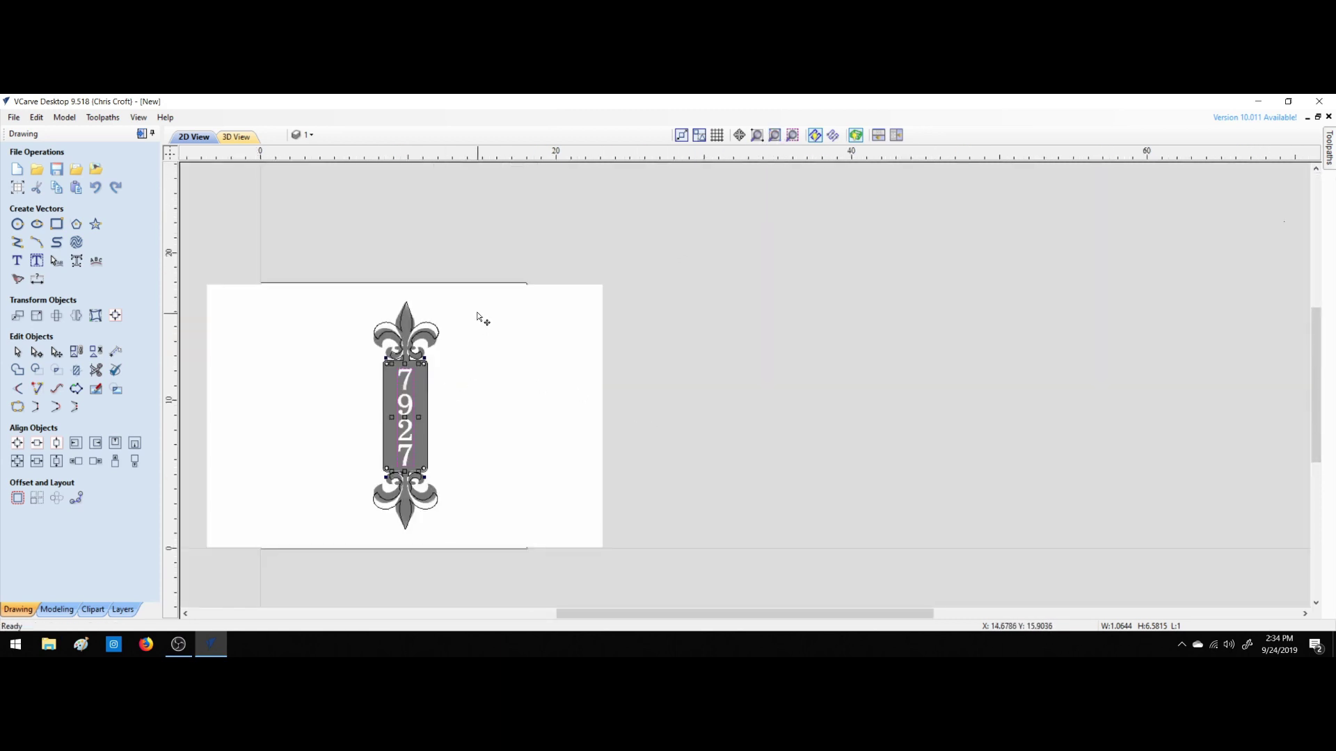
{"action": "left_click", "coordinate": [484, 371]}
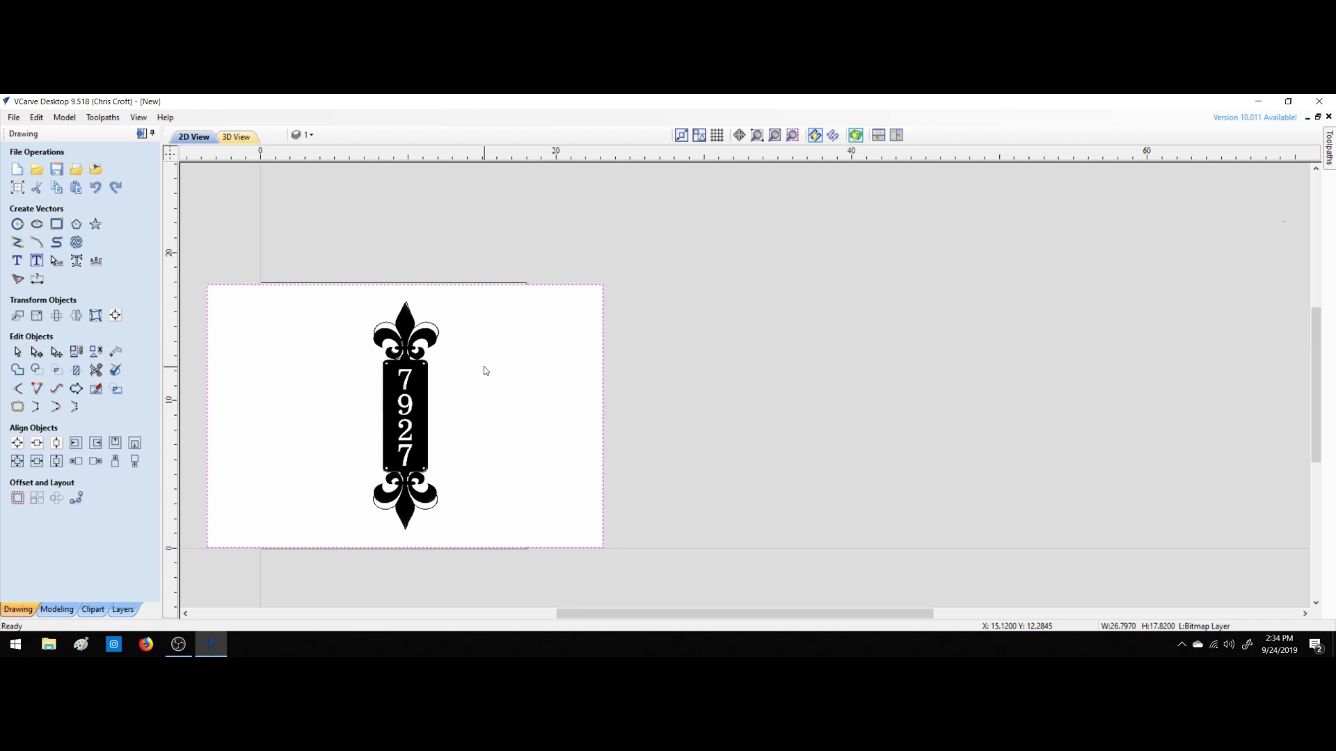
{"action": "key", "text": "Delete"}
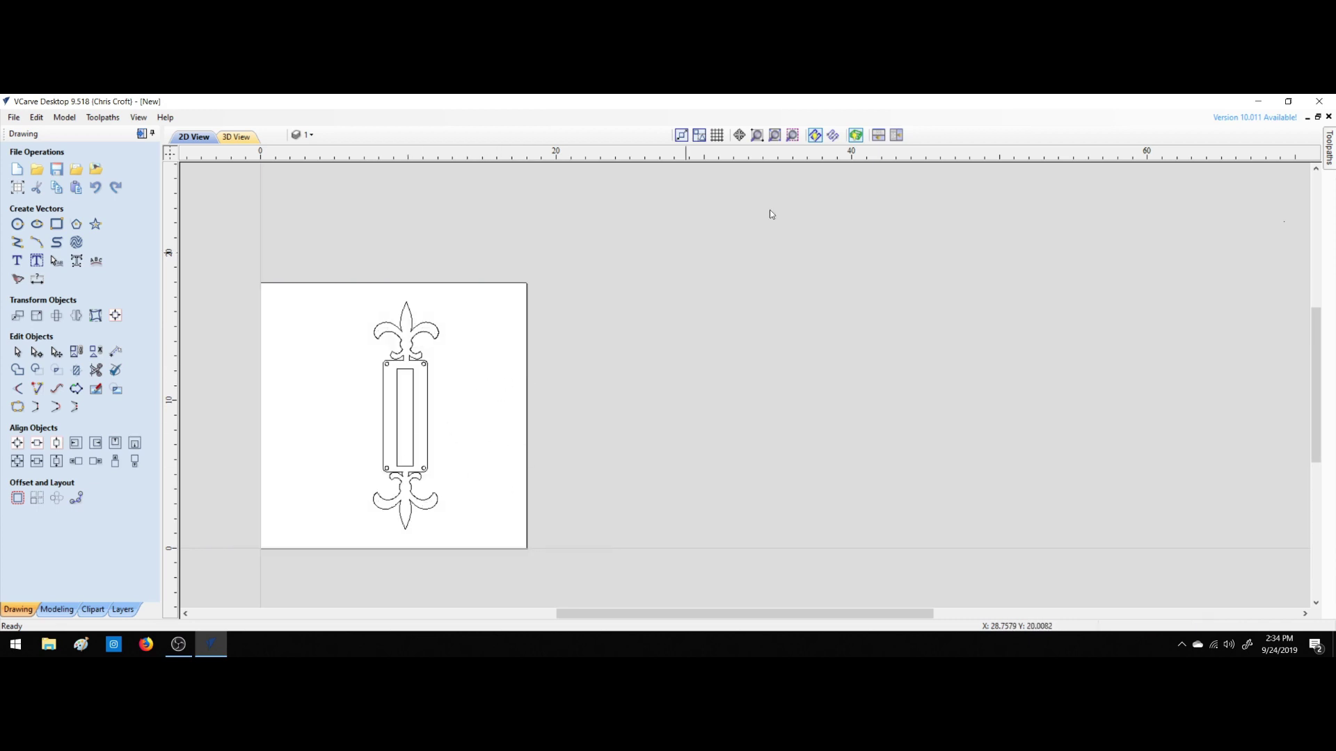
Find and delete the tiny stray vectors lying outside the material.
{"action": "left_click", "coordinate": [775, 135]}
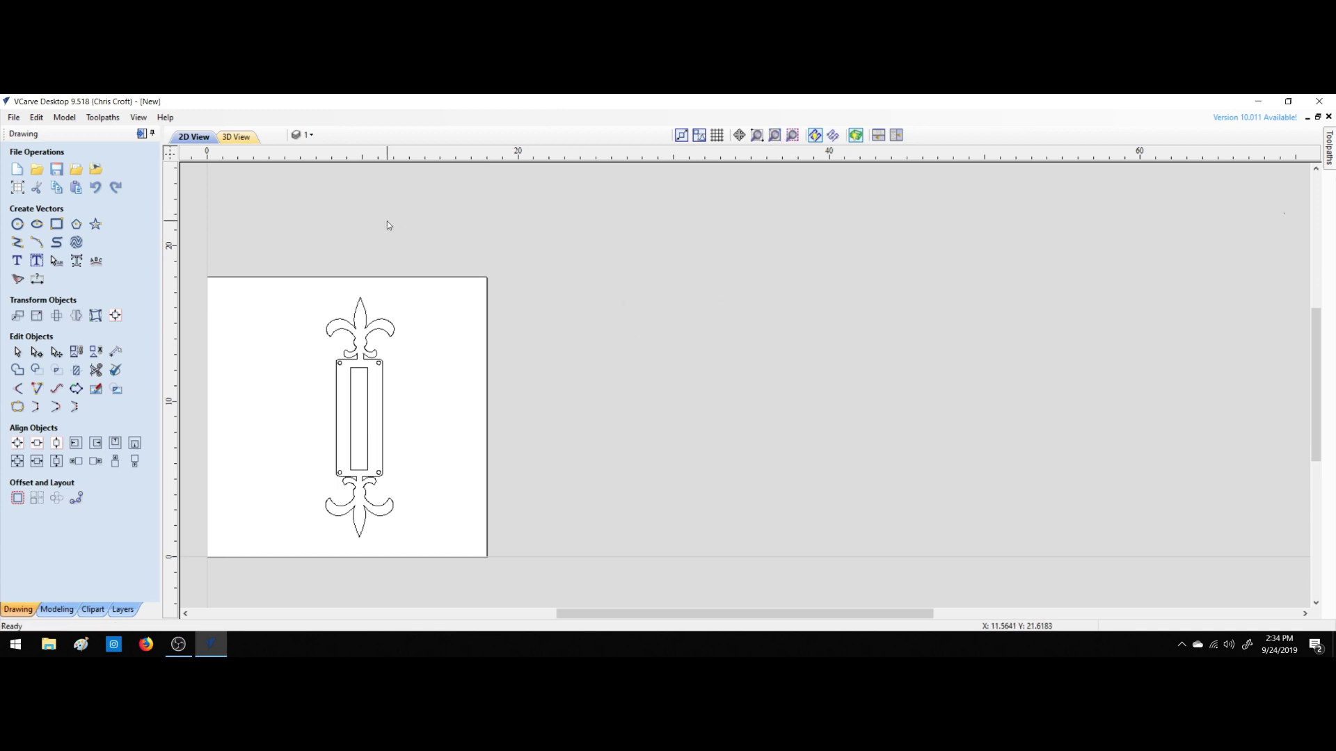
{"action": "left_click_drag", "start_coordinate": [419, 167], "coordinate": [1284, 603]}
{"action": "left_click_drag", "start_coordinate": [184, 167], "coordinate": [1314, 301]}
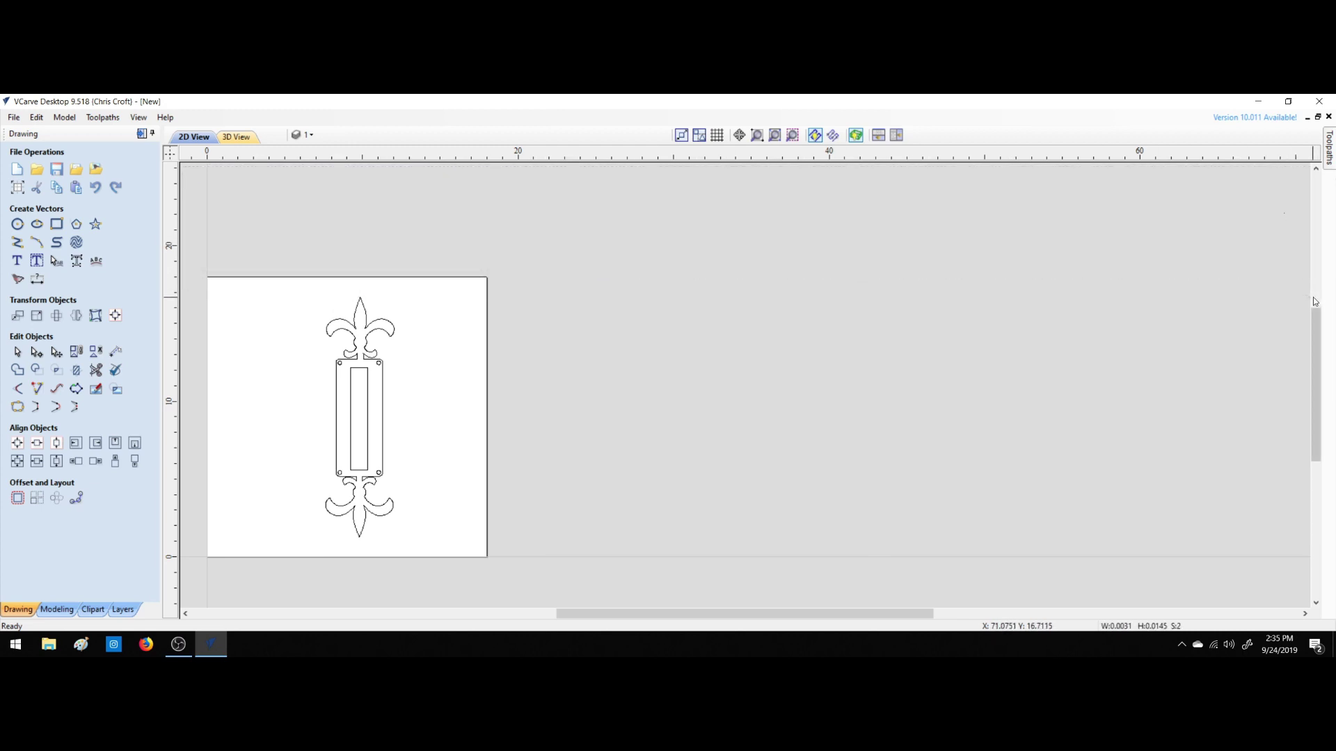
{"action": "left_click", "coordinate": [1139, 360]}
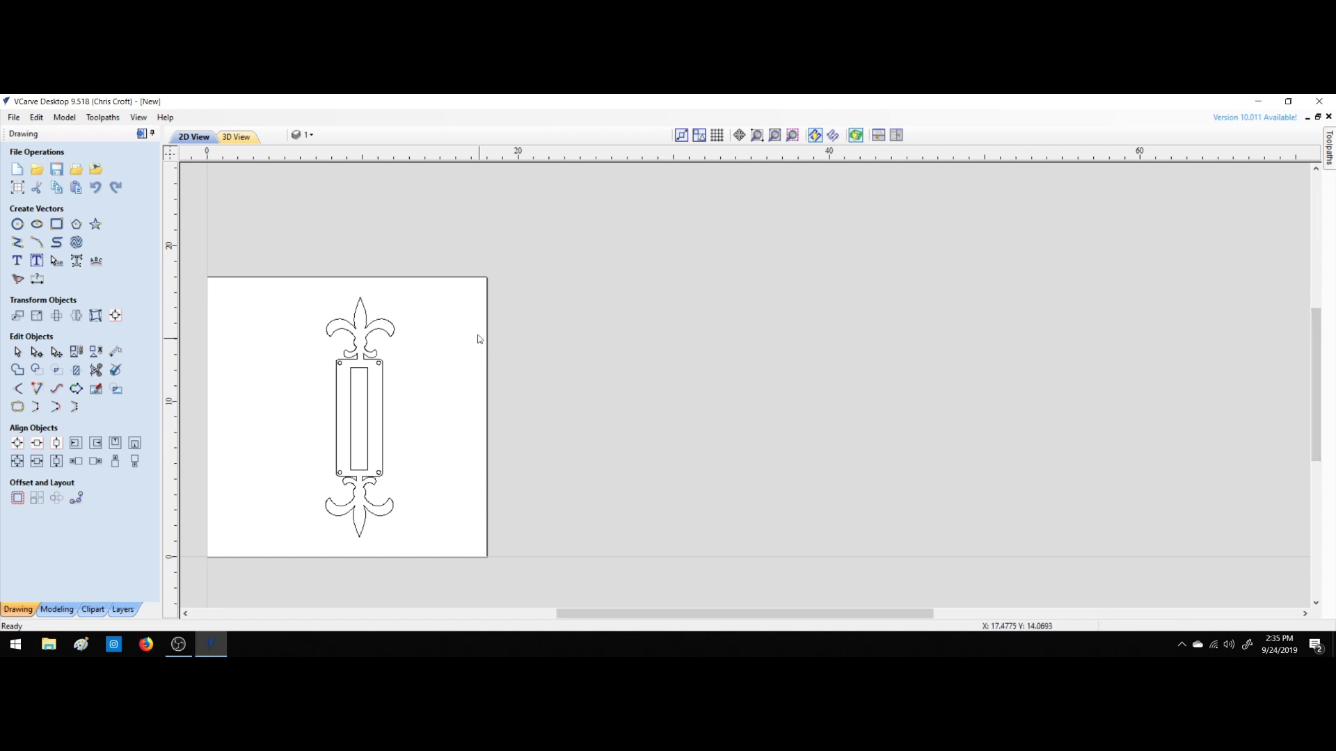
{"action": "left_click_drag", "start_coordinate": [403, 167], "coordinate": [847, 578]}
{"action": "left_click_drag", "start_coordinate": [184, 560], "coordinate": [234, 585]}
{"action": "left_click_drag", "start_coordinate": [740, 594], "coordinate": [949, 575]}
{"action": "left_click_drag", "start_coordinate": [1284, 609], "coordinate": [1303, 609]}
{"action": "left_click", "coordinate": [792, 135]}
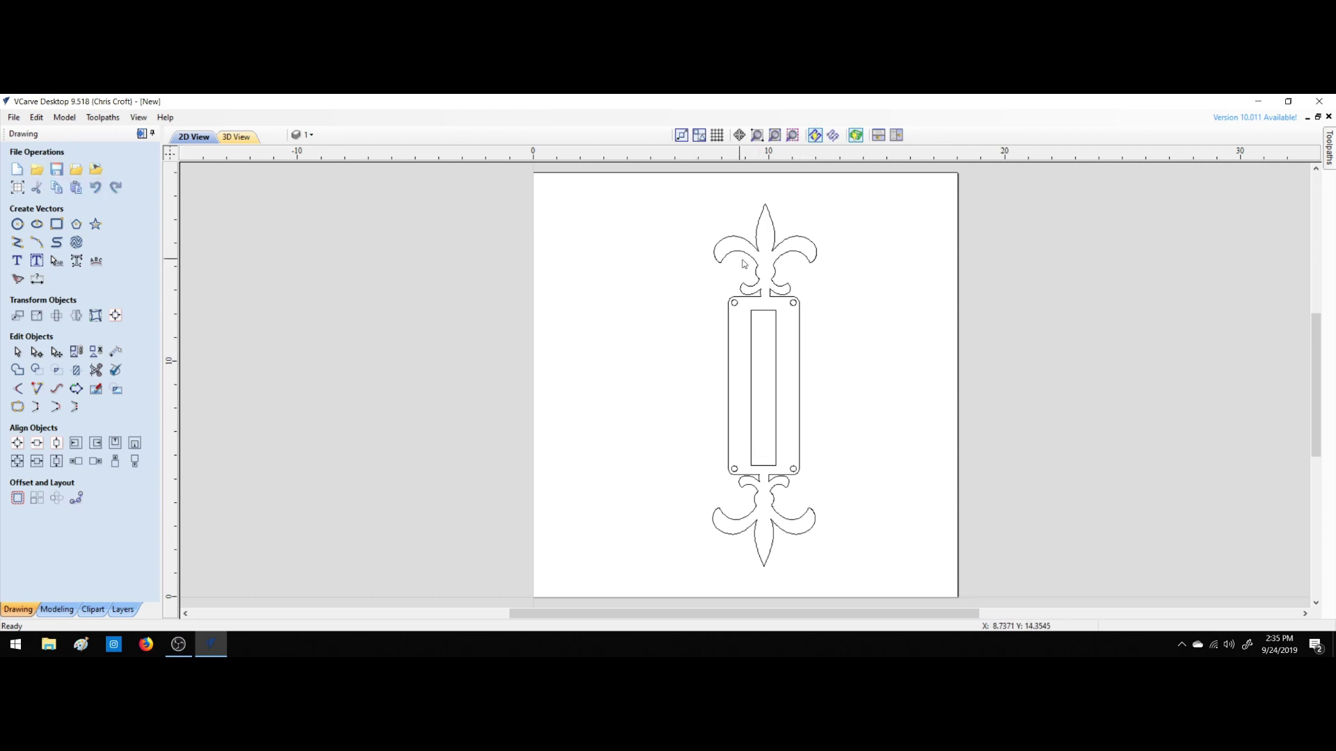
Group all the sign vectors: the fleur-de-lis plate outline, the four hole circles and the inner rectangle.
{"action": "mouse_move", "coordinate": [677, 194]}
{"action": "left_mouse_down"}
{"action": "mouse_move", "coordinate": [951, 549]}
{"action": "mouse_move", "coordinate": [925, 582]}
{"action": "left_mouse_up"}
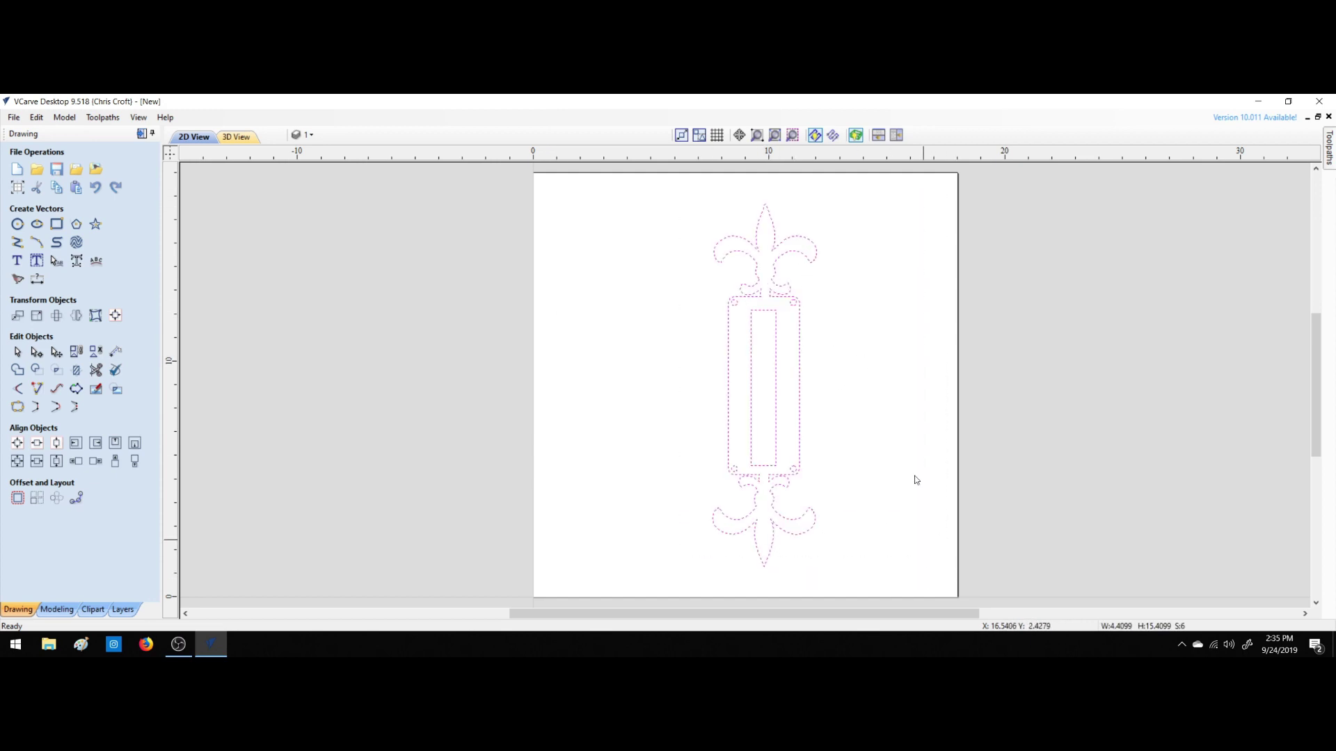
{"action": "left_click", "coordinate": [755, 235]}
{"action": "left_click", "coordinate": [757, 244]}
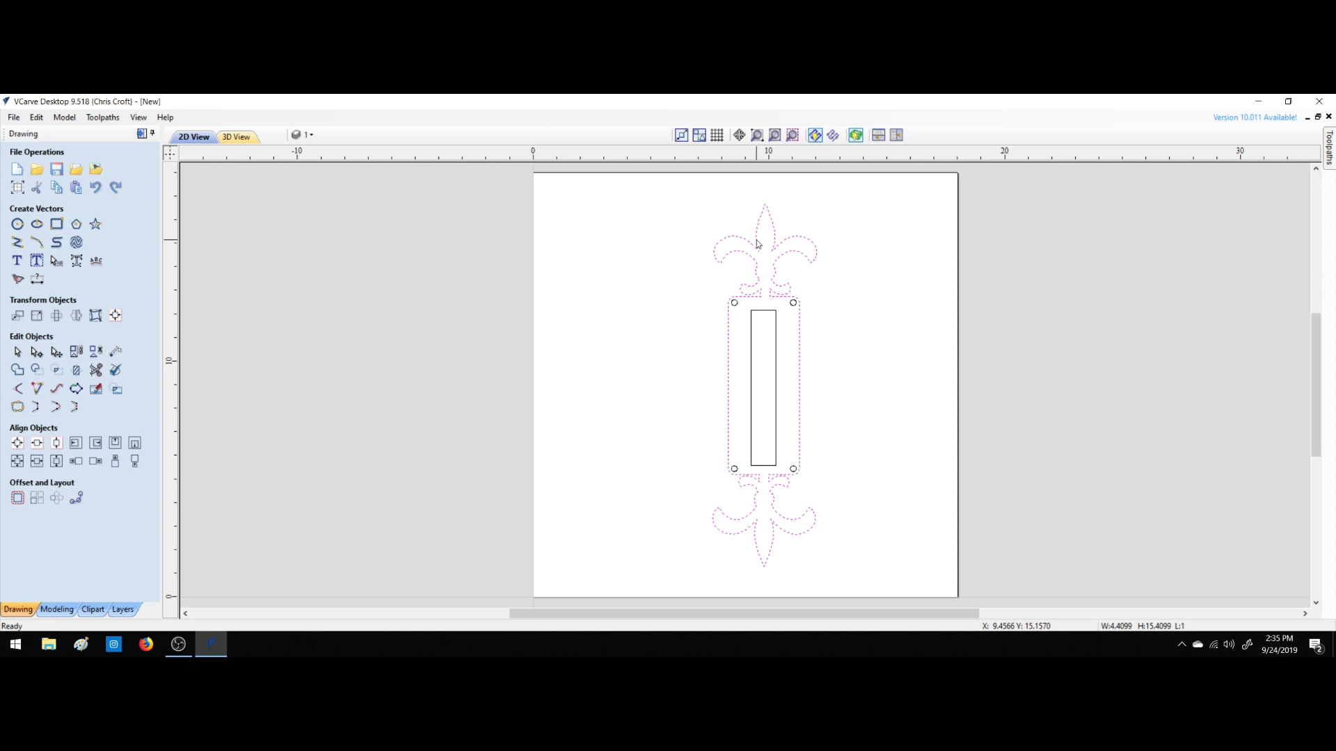
{"action": "mouse_move", "coordinate": [683, 185]}
{"action": "left_mouse_down"}
{"action": "mouse_move", "coordinate": [889, 561]}
{"action": "mouse_move", "coordinate": [891, 593]}
{"action": "left_mouse_up"}
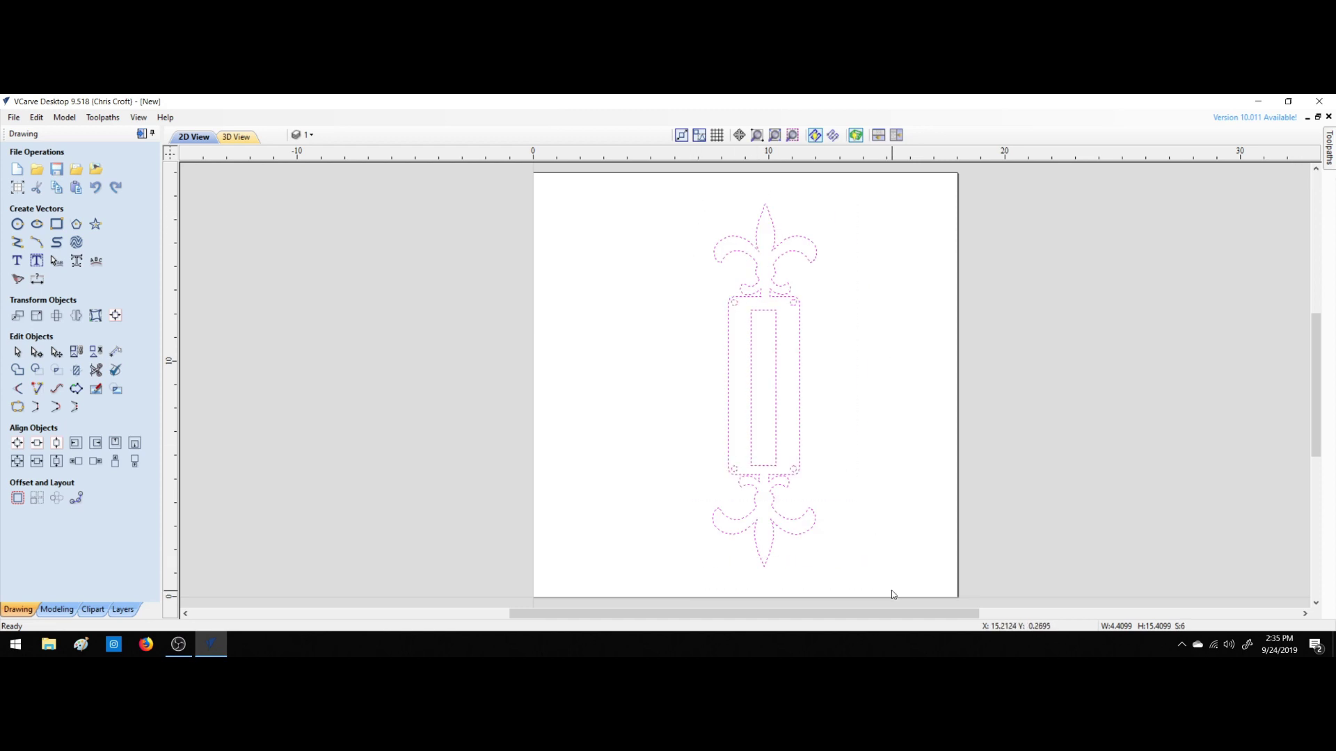
{"action": "left_click", "coordinate": [76, 369]}
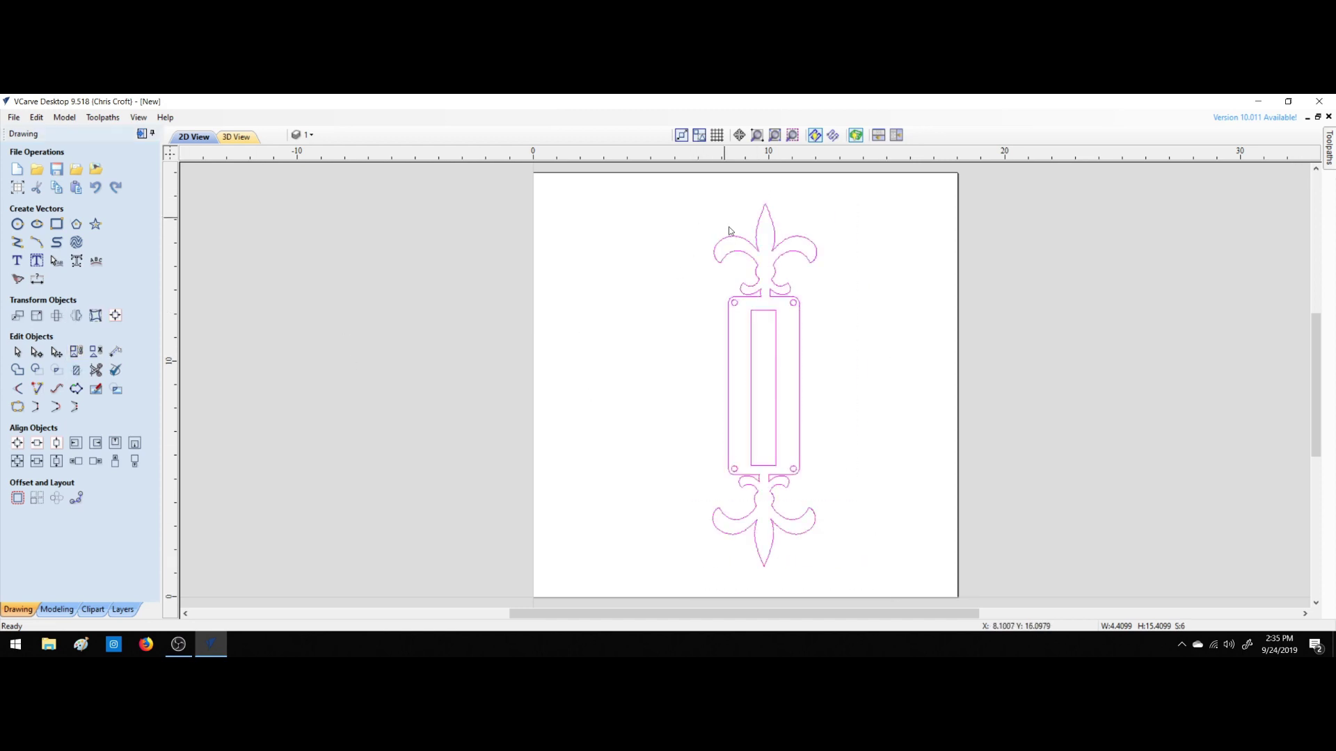
Scale the grouped sign to a height of 18 inches with width and height linked.
{"action": "left_click", "coordinate": [743, 242]}
{"action": "left_click_drag", "start_coordinate": [705, 195], "coordinate": [704, 198]}
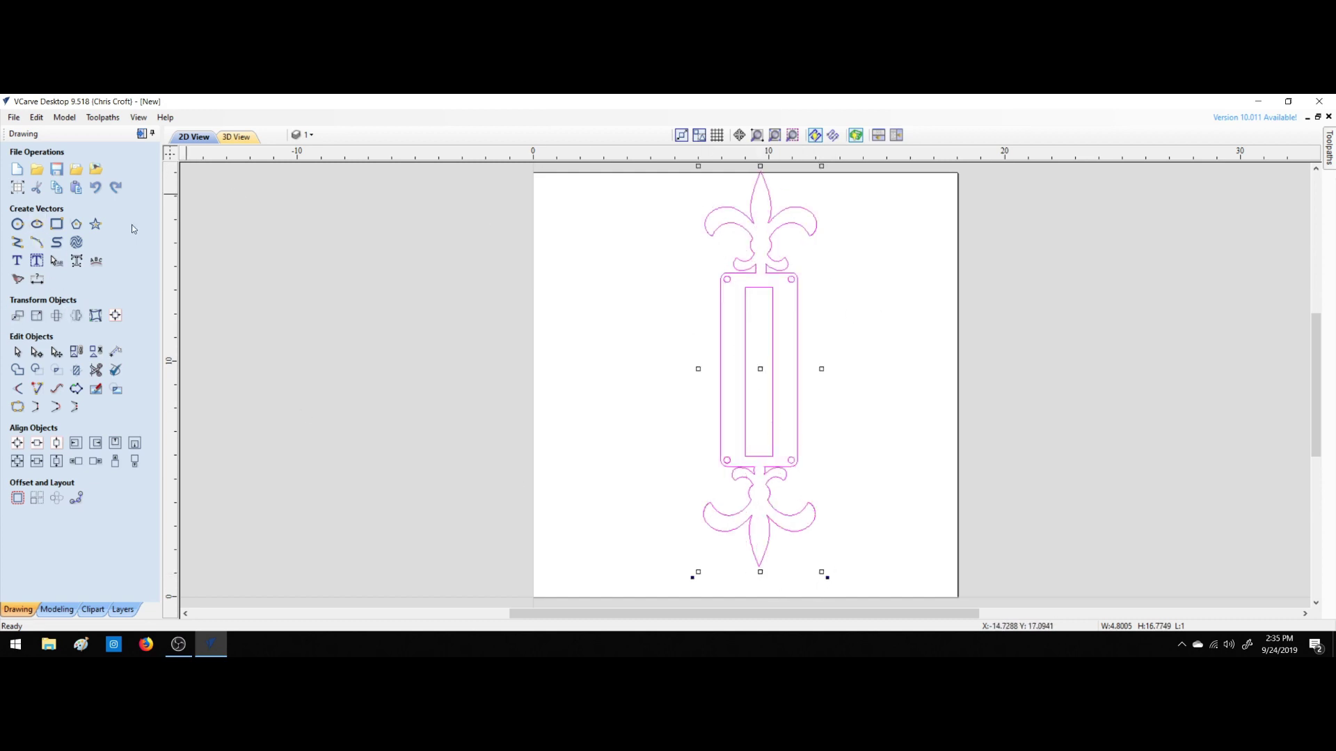
{"action": "left_click", "coordinate": [43, 317]}
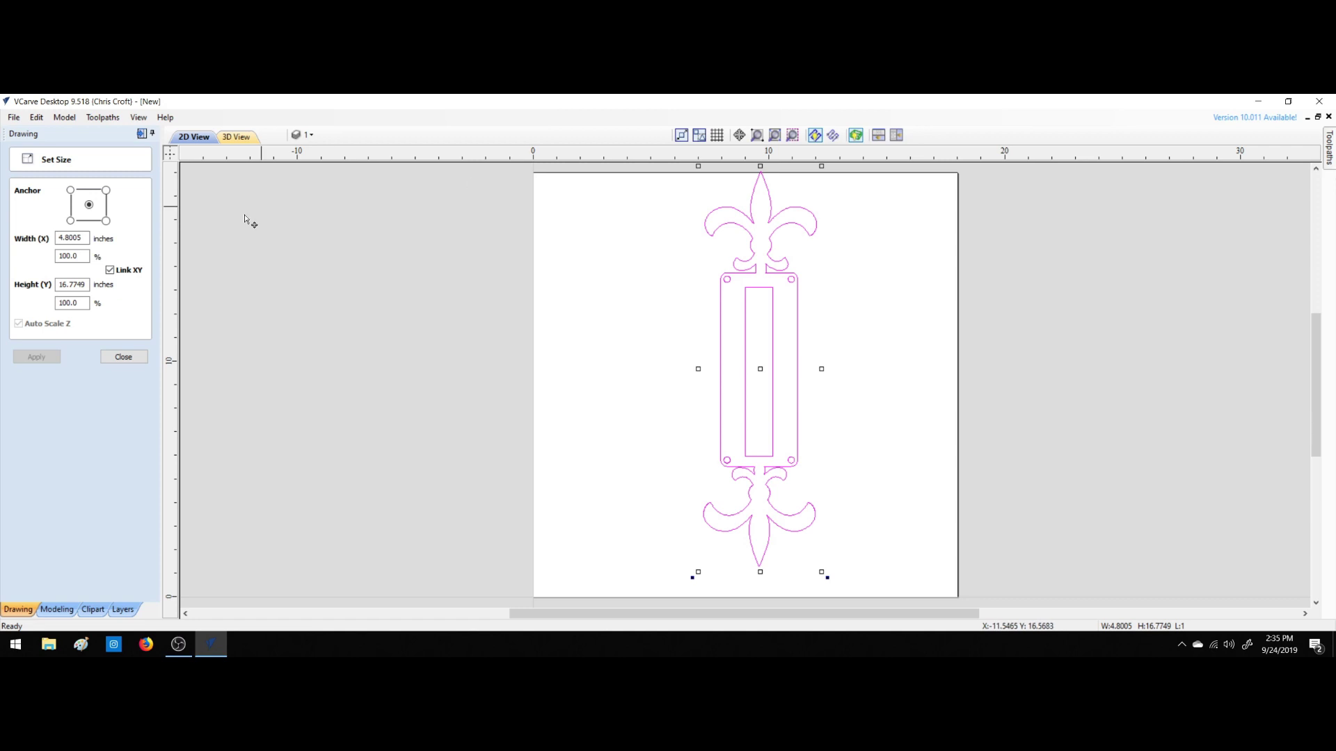
{"action": "double_click", "coordinate": [71, 285]}
{"action": "type", "text": "18"}
{"action": "key", "text": "Return"}
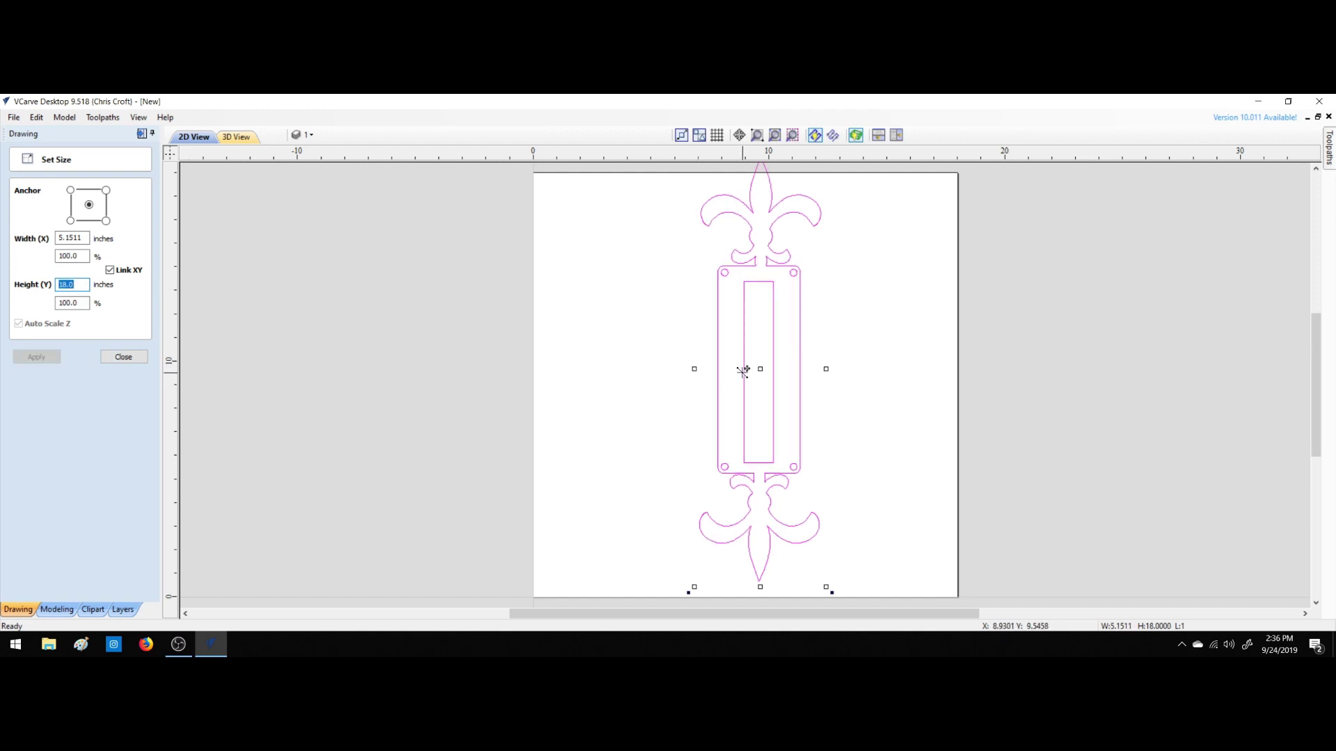
Move the grouped sign so that its full height fits between the material's upper and lower edges.
{"action": "left_click_drag", "start_coordinate": [742, 390], "coordinate": [749, 406]}
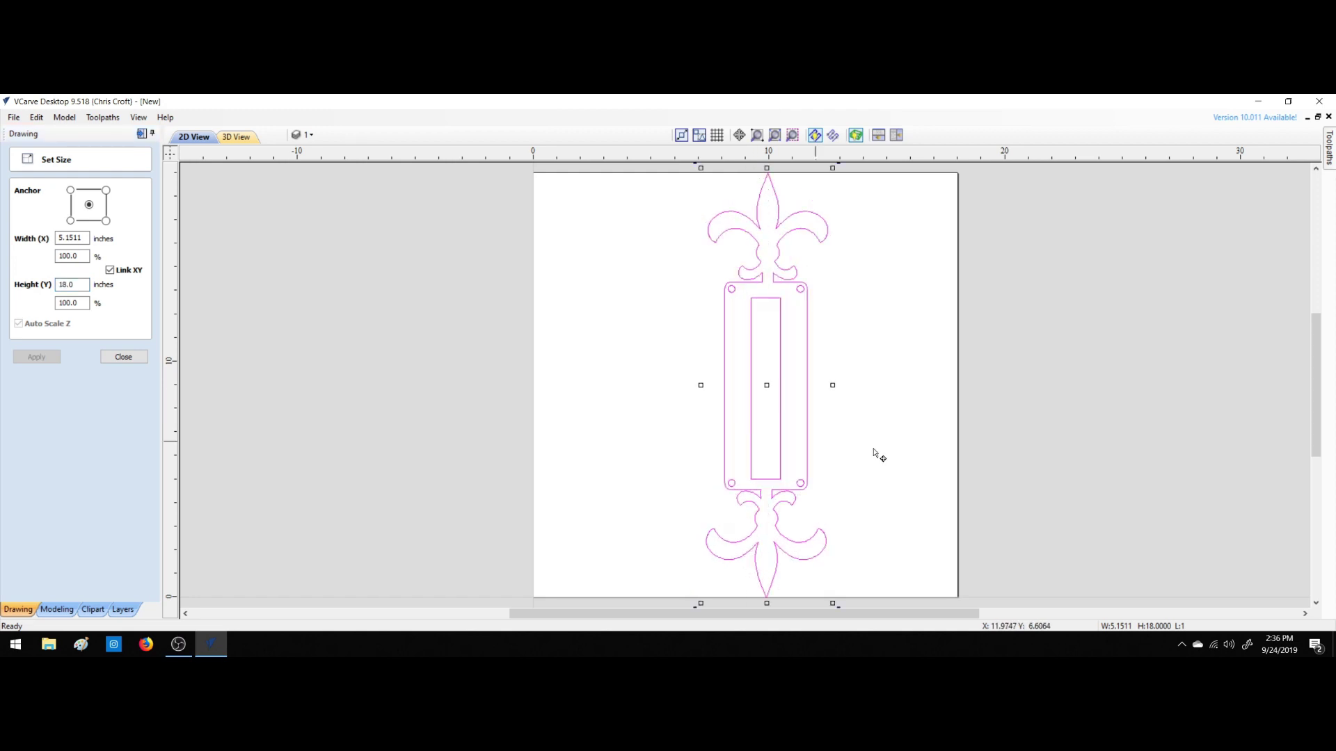
{"action": "left_click", "coordinate": [945, 439]}
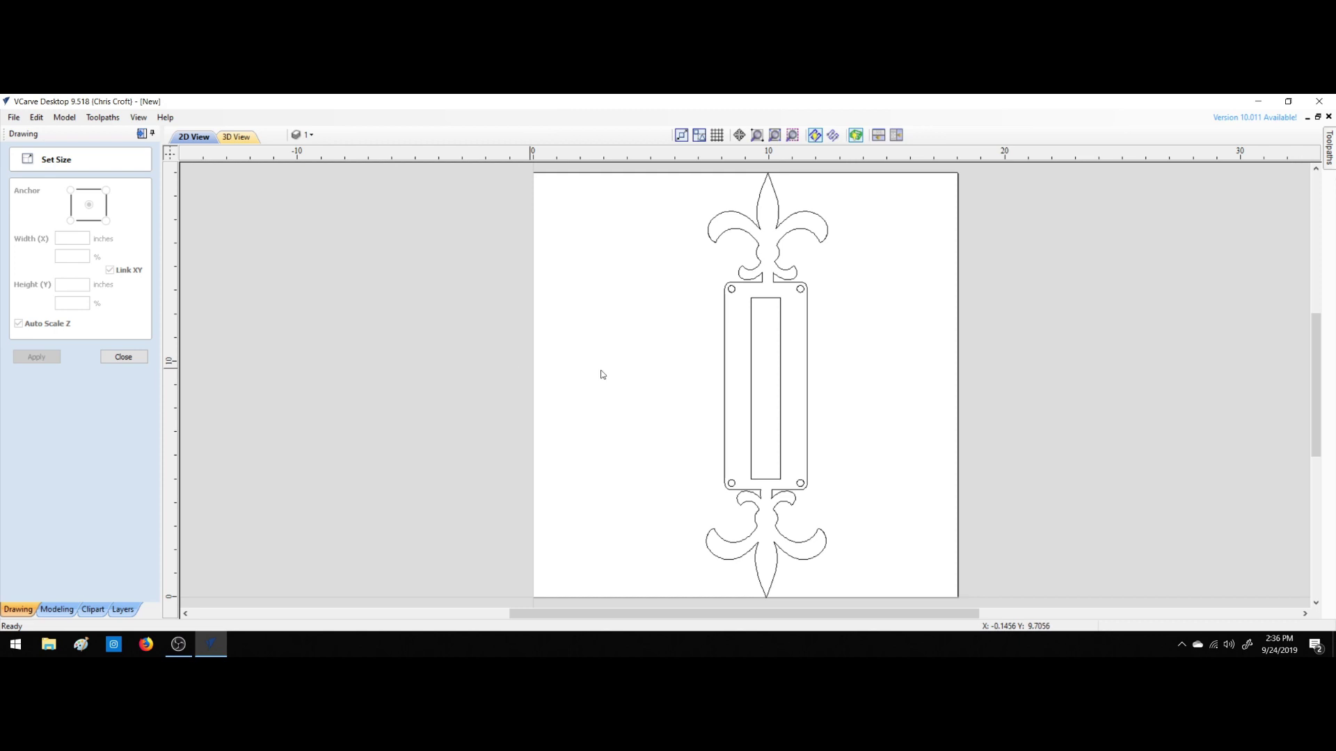
{"action": "left_click", "coordinate": [725, 373]}
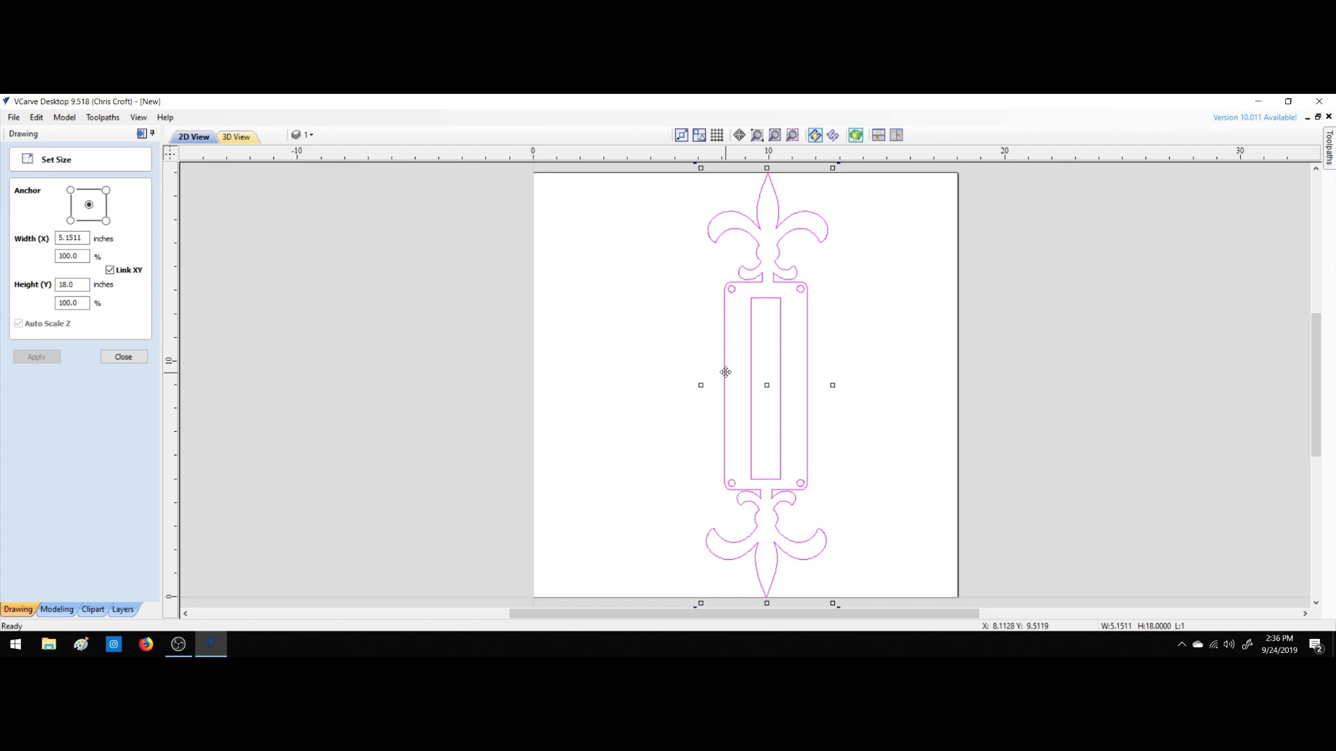
{"action": "left_click", "coordinate": [123, 357]}
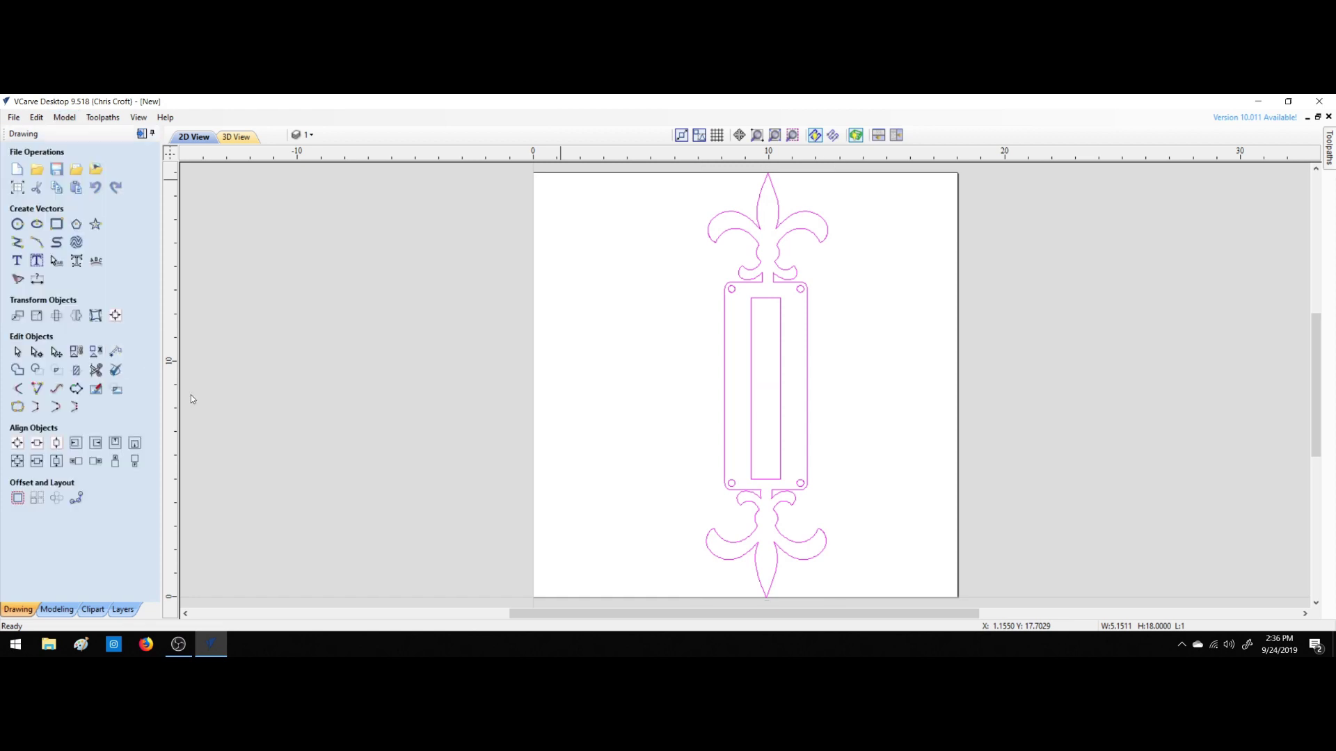
Measure the width of the inner rectangle along its upper edge.
{"action": "left_click", "coordinate": [116, 352]}
{"action": "left_click_drag", "start_coordinate": [749, 299], "coordinate": [781, 298]}
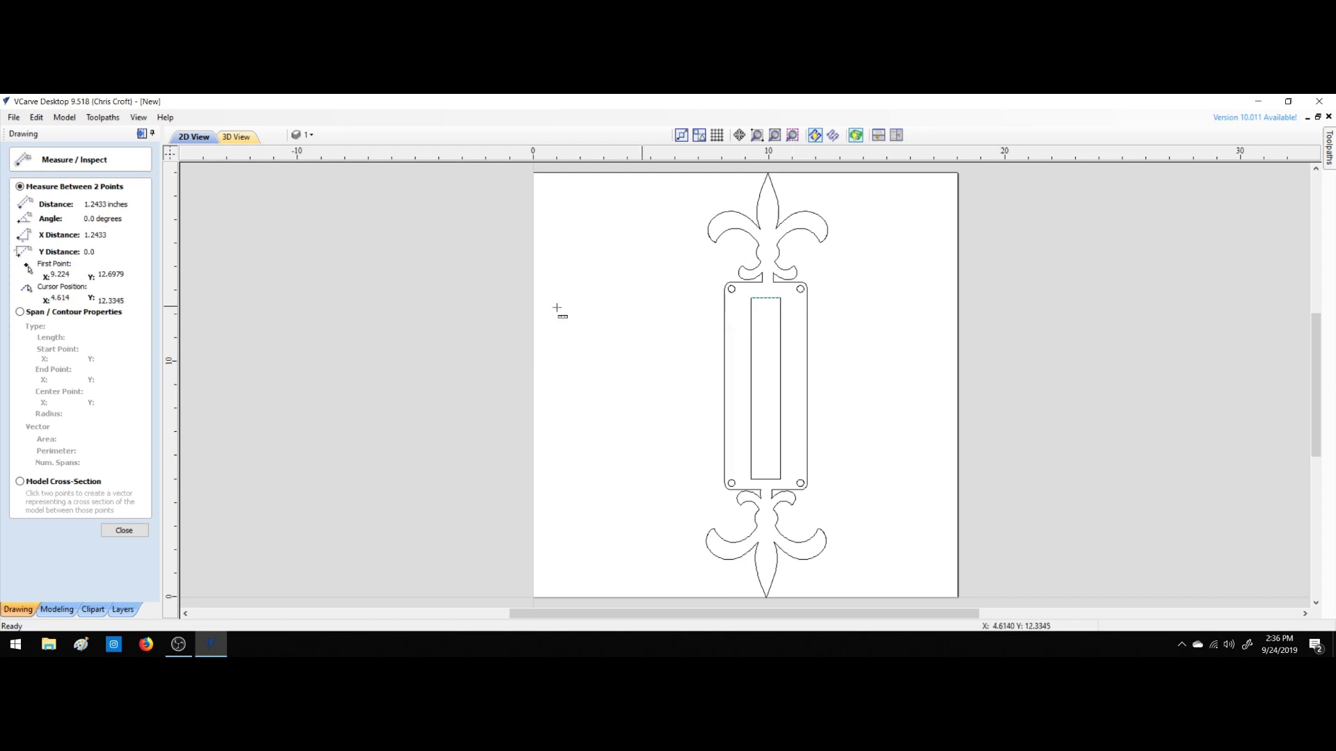
{"action": "left_click", "coordinate": [124, 530]}
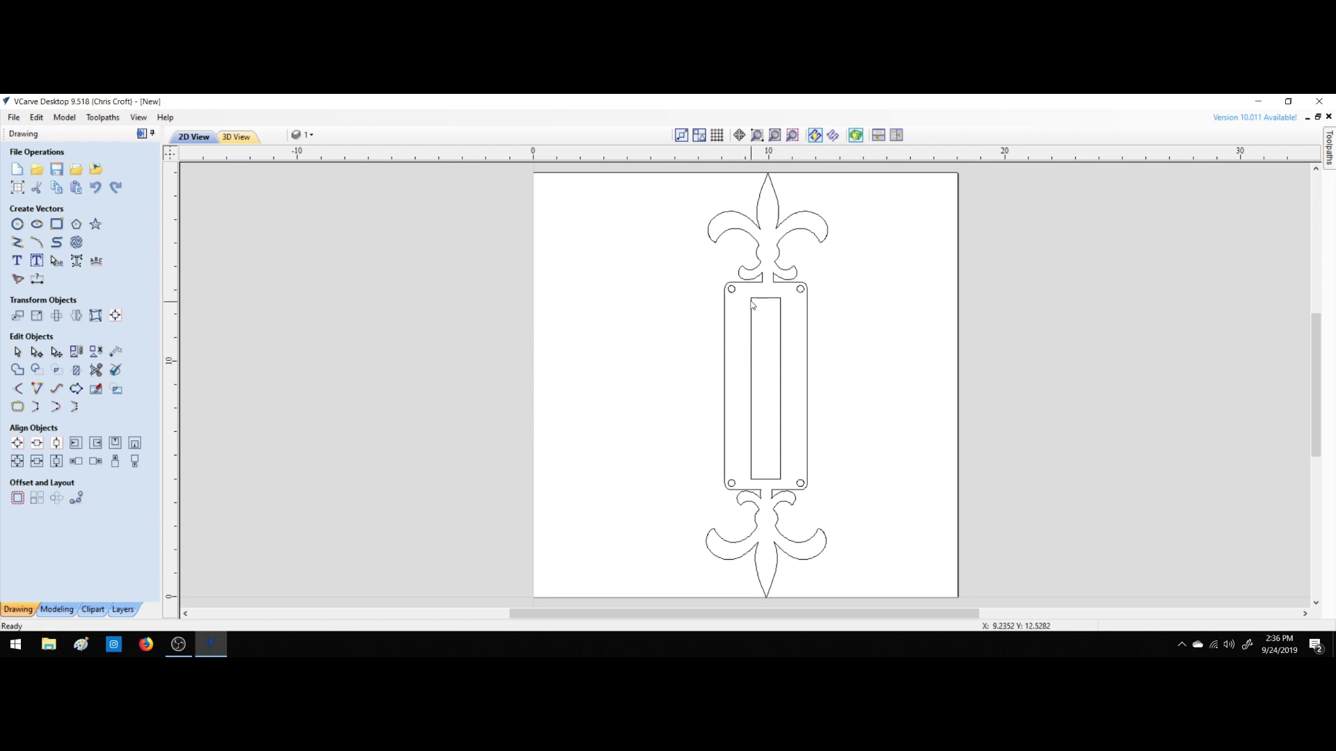
Ungroup the sign into its individual vectors.
{"action": "left_click", "coordinate": [751, 328]}
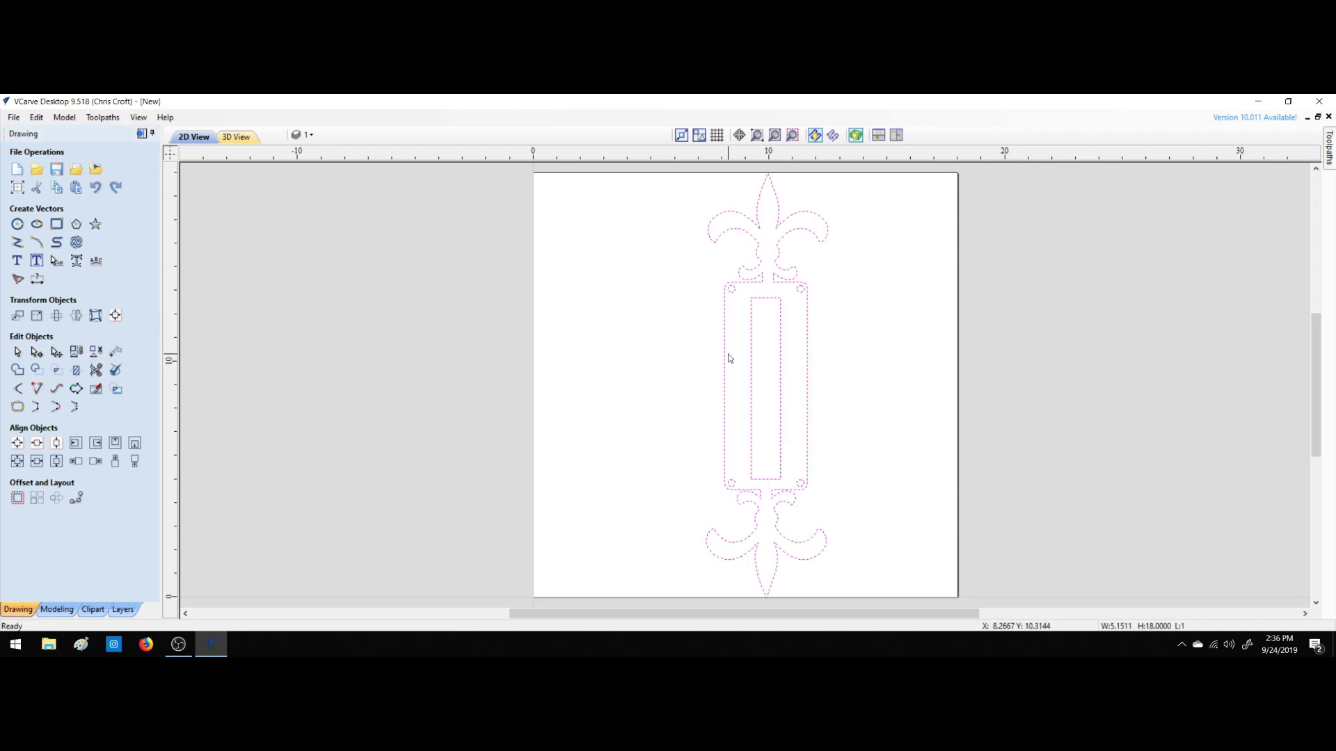
{"action": "left_click", "coordinate": [751, 362]}
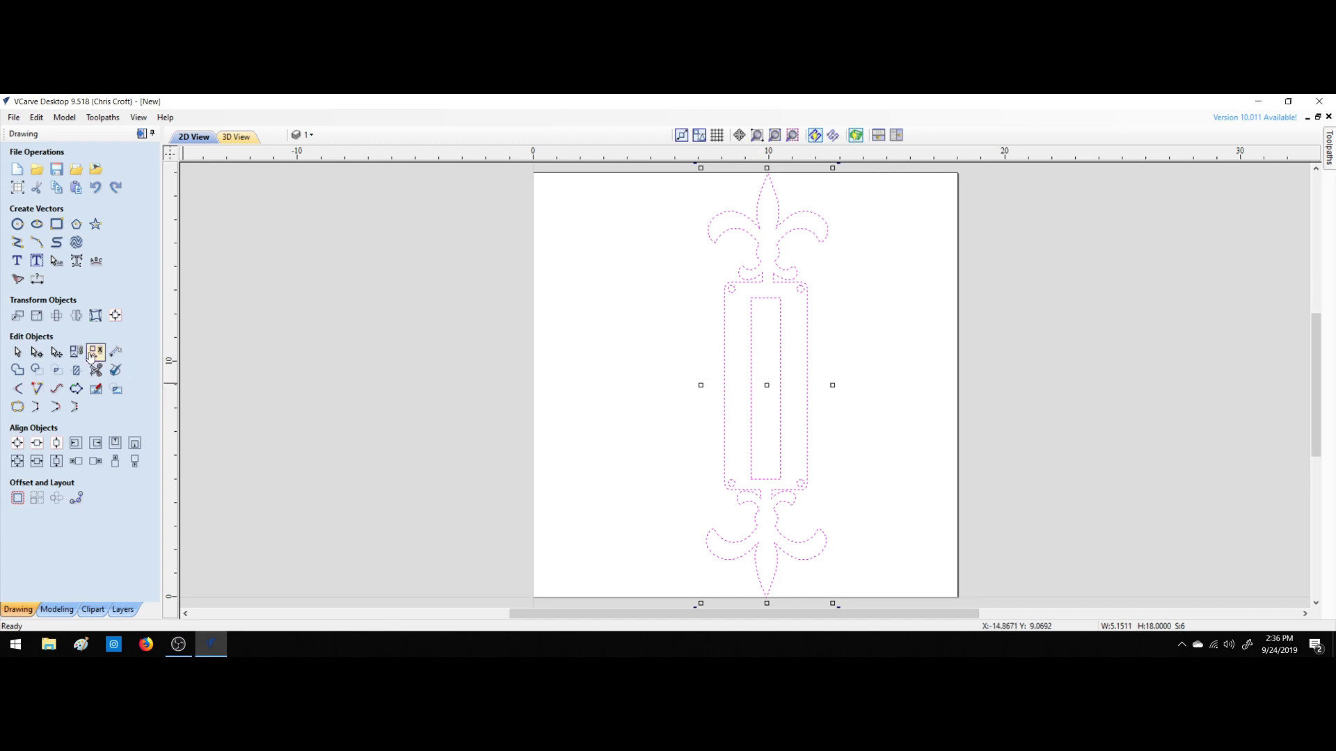
{"action": "left_click", "coordinate": [571, 272]}
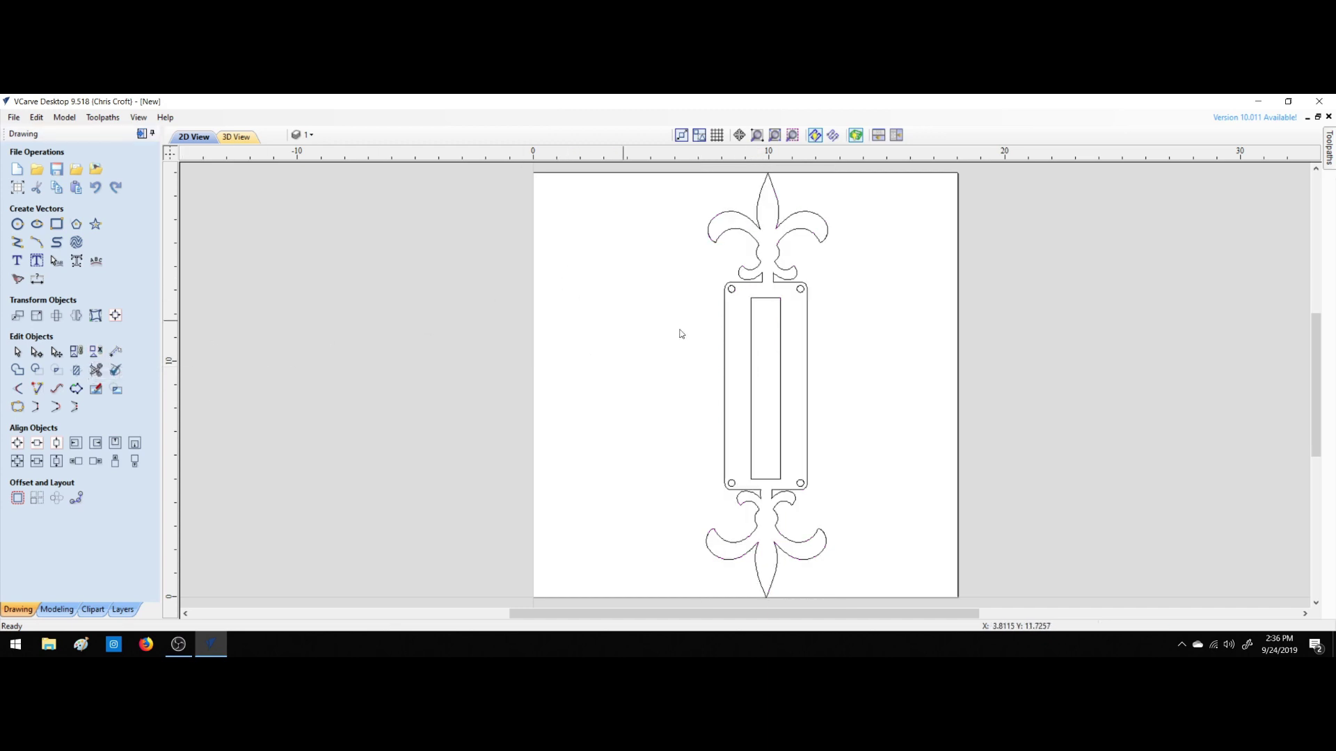
Widen the inner rectangle on both sides to about 1.81 inches.
{"action": "left_click", "coordinate": [750, 337]}
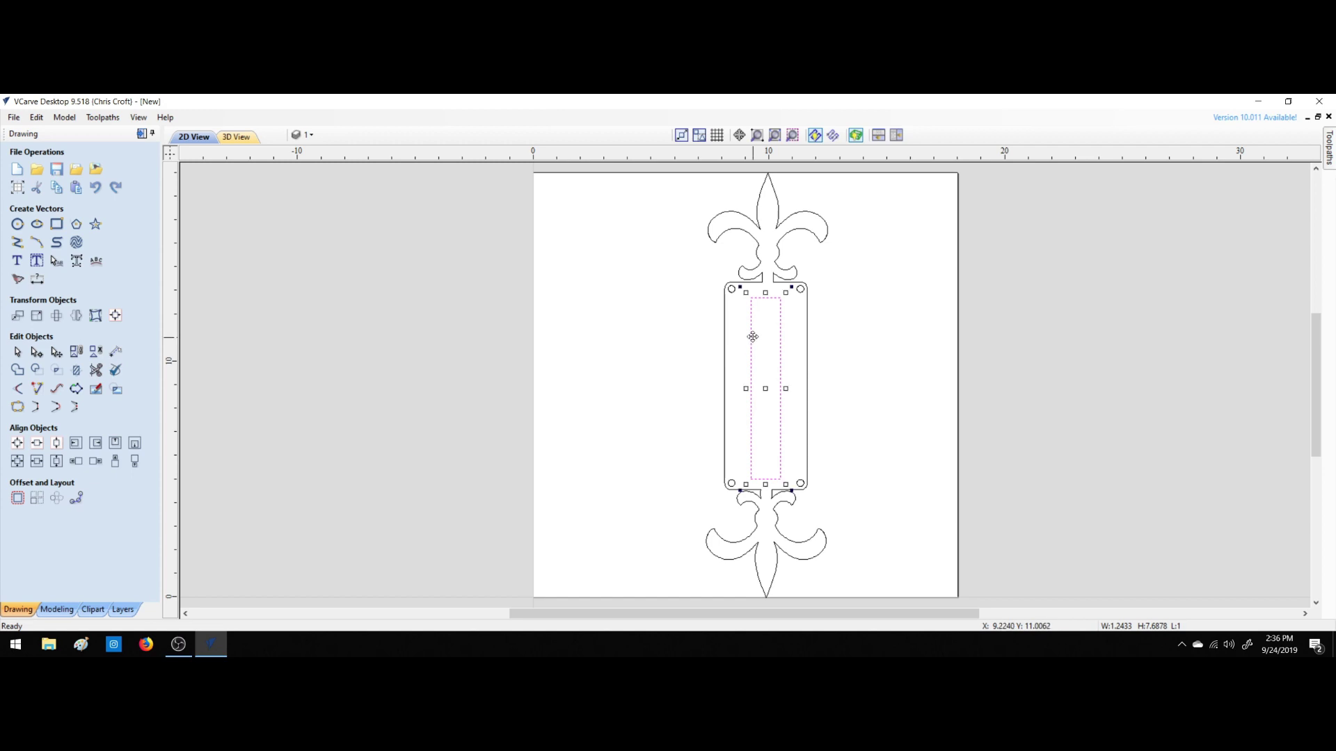
{"action": "left_click_drag", "start_coordinate": [744, 388], "coordinate": [793, 388]}
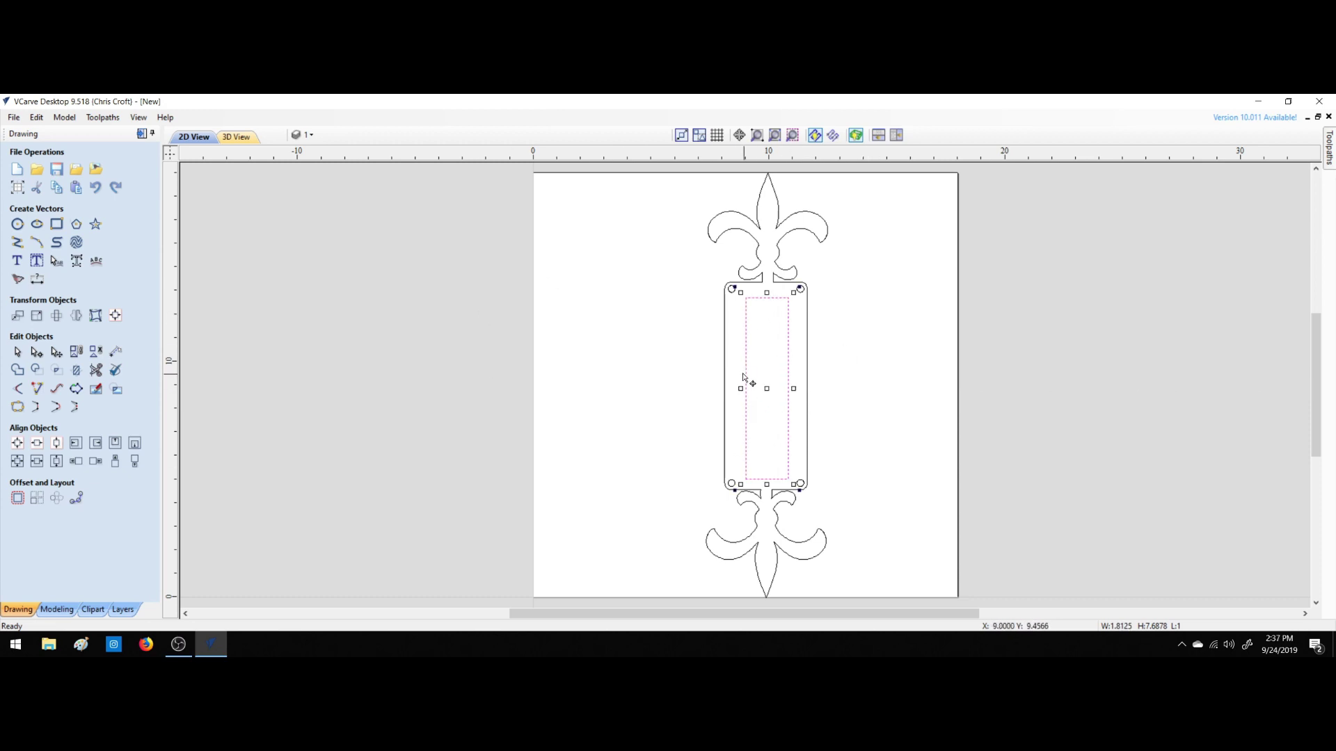
Center the whole sign in the material as one group, keeping its parts aligned, and ungroup it.
{"action": "left_click", "coordinate": [17, 444]}
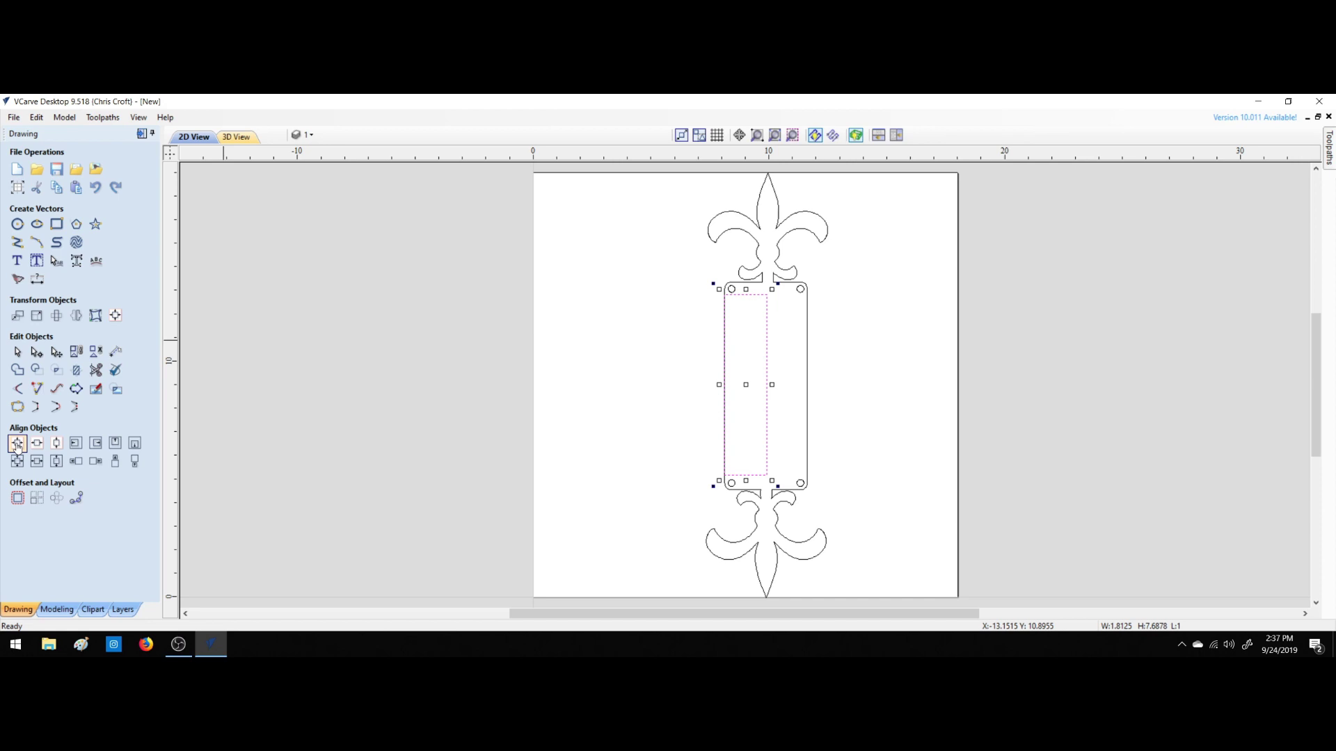
{"action": "left_click", "coordinate": [95, 187]}
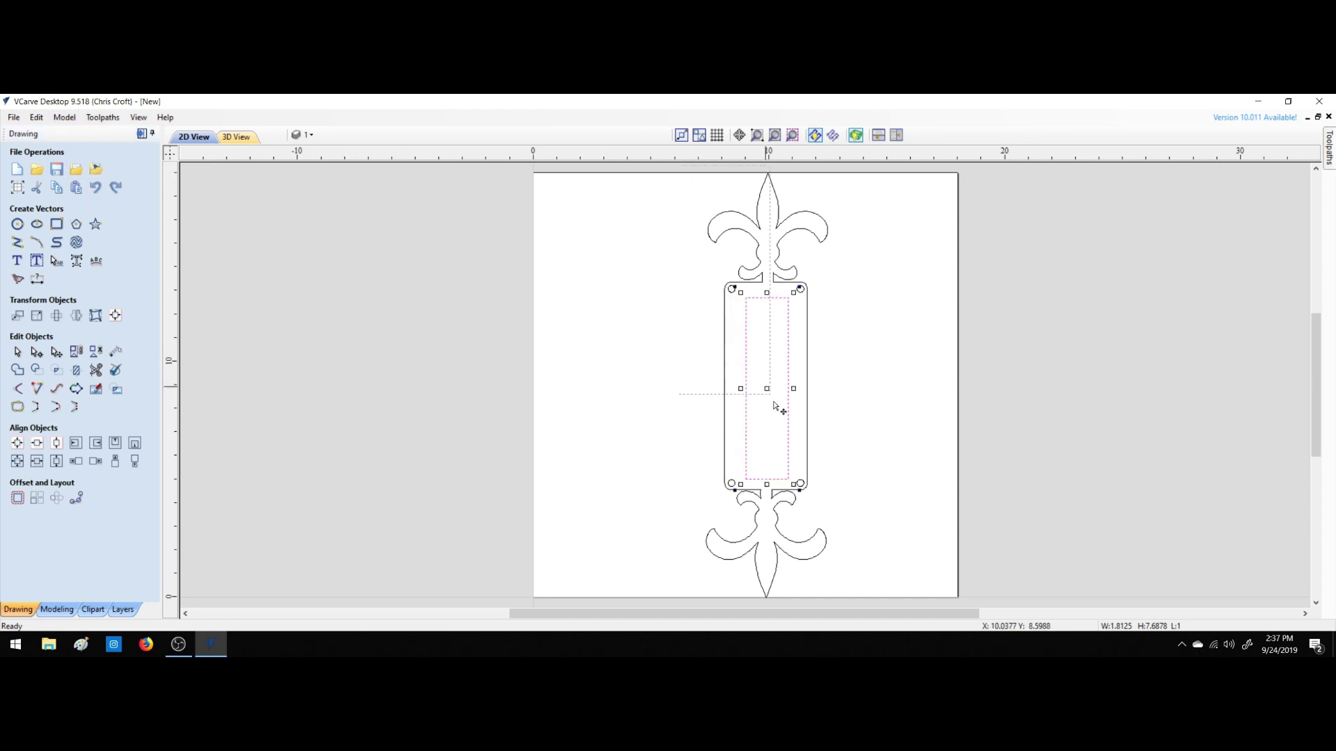
{"action": "key", "text": "ctrl+a"}
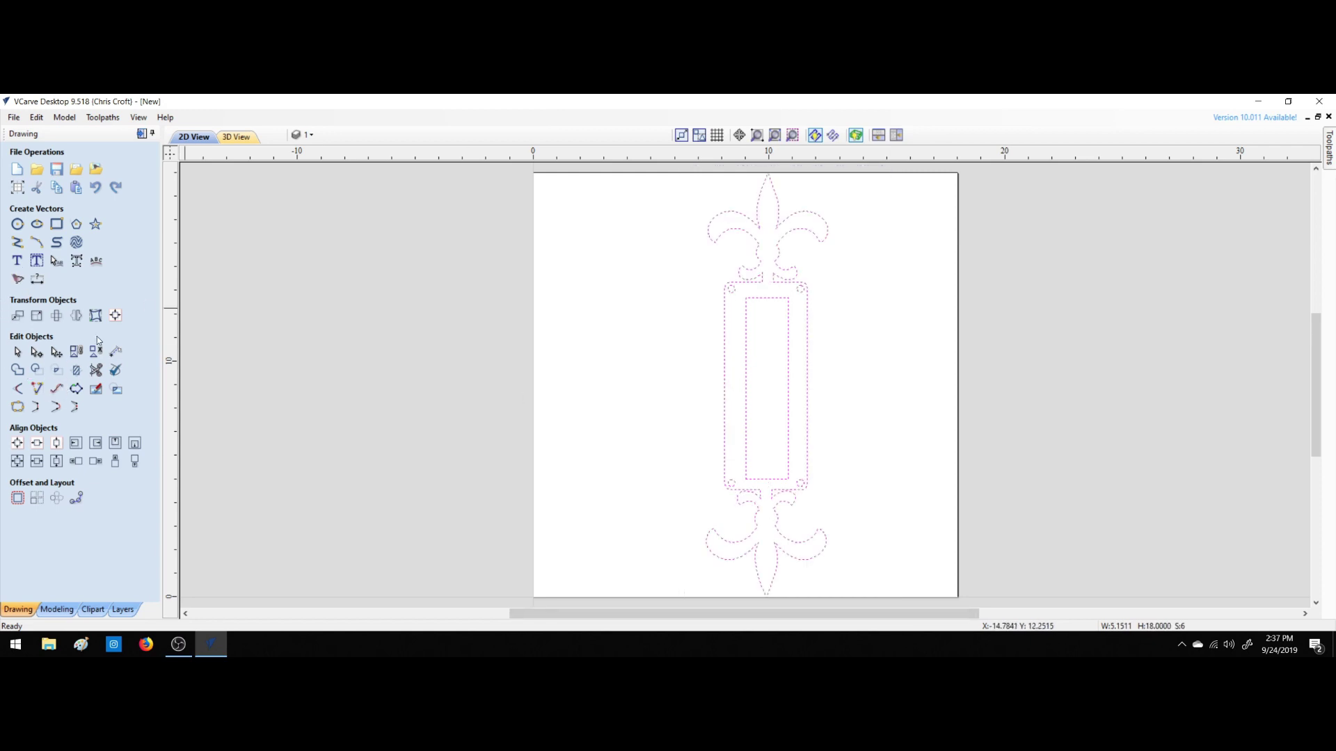
{"action": "left_click", "coordinate": [76, 351]}
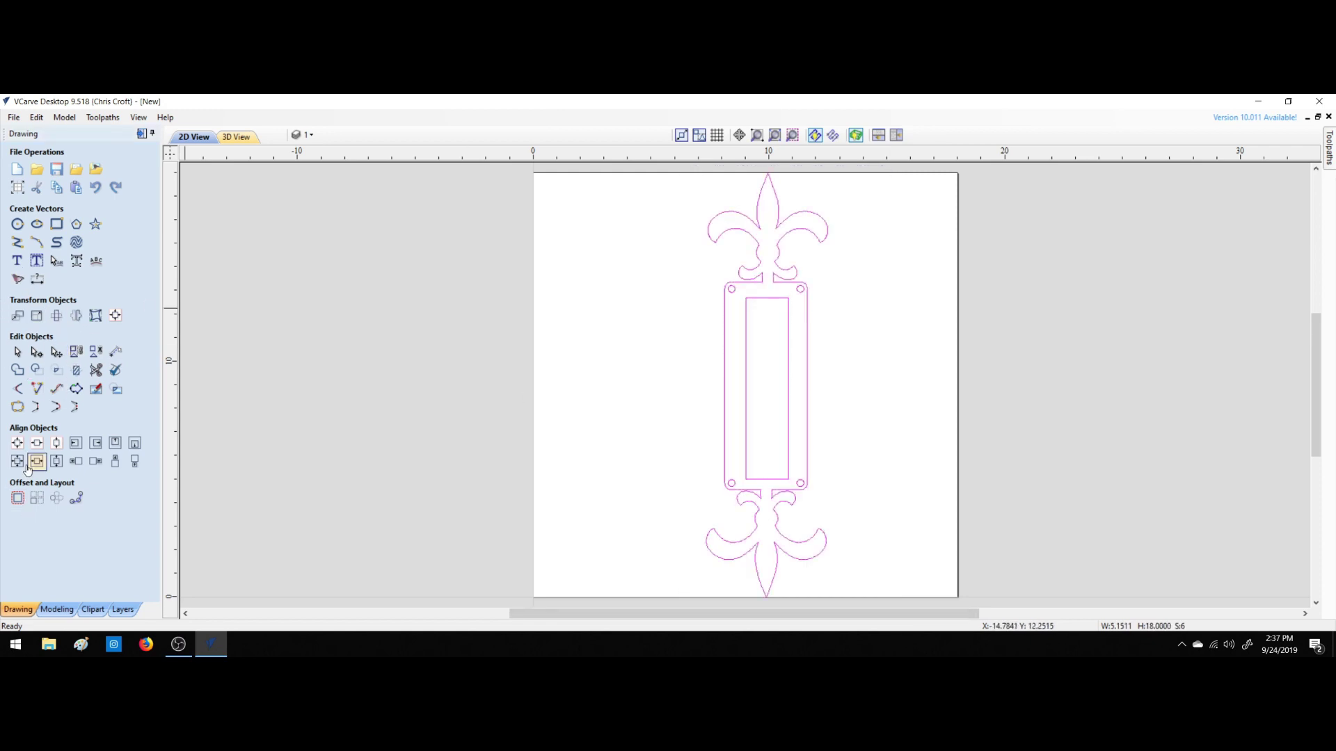
{"action": "left_click", "coordinate": [16, 443]}
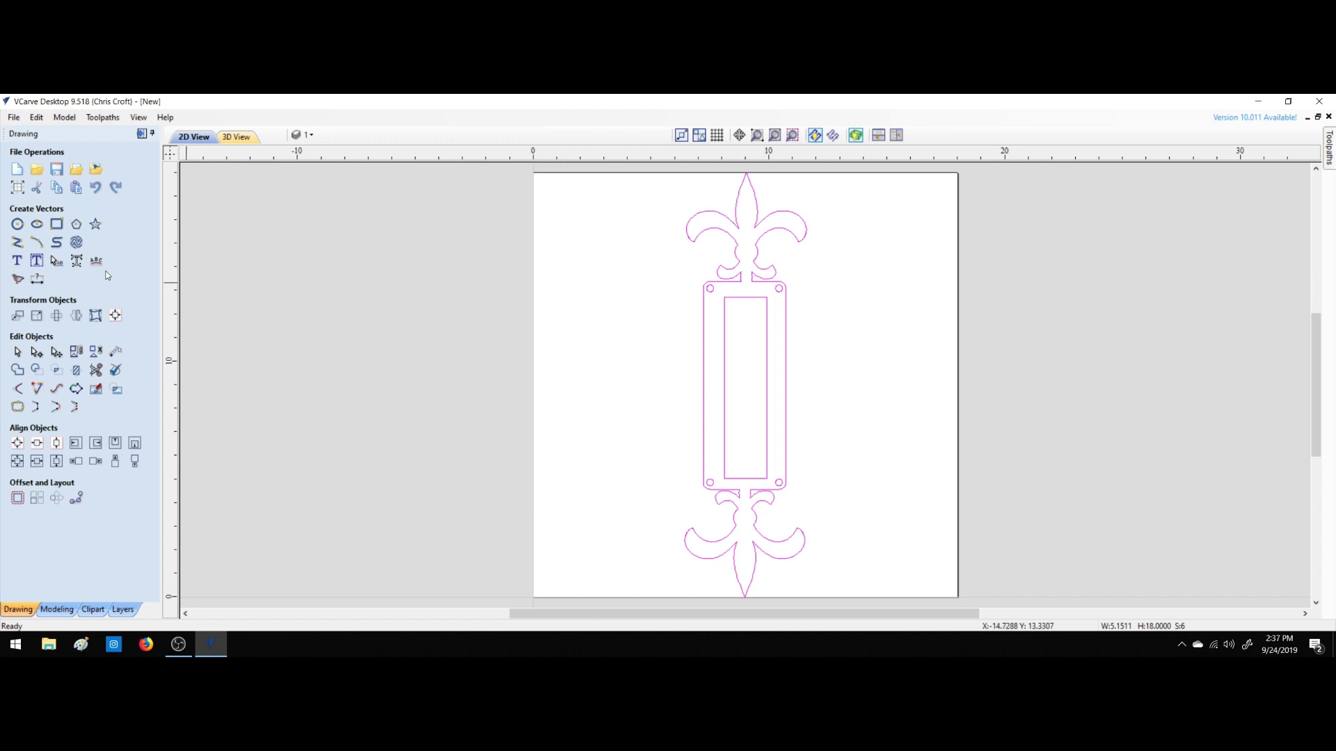
{"action": "left_click", "coordinate": [96, 353]}
{"action": "left_click", "coordinate": [617, 256]}
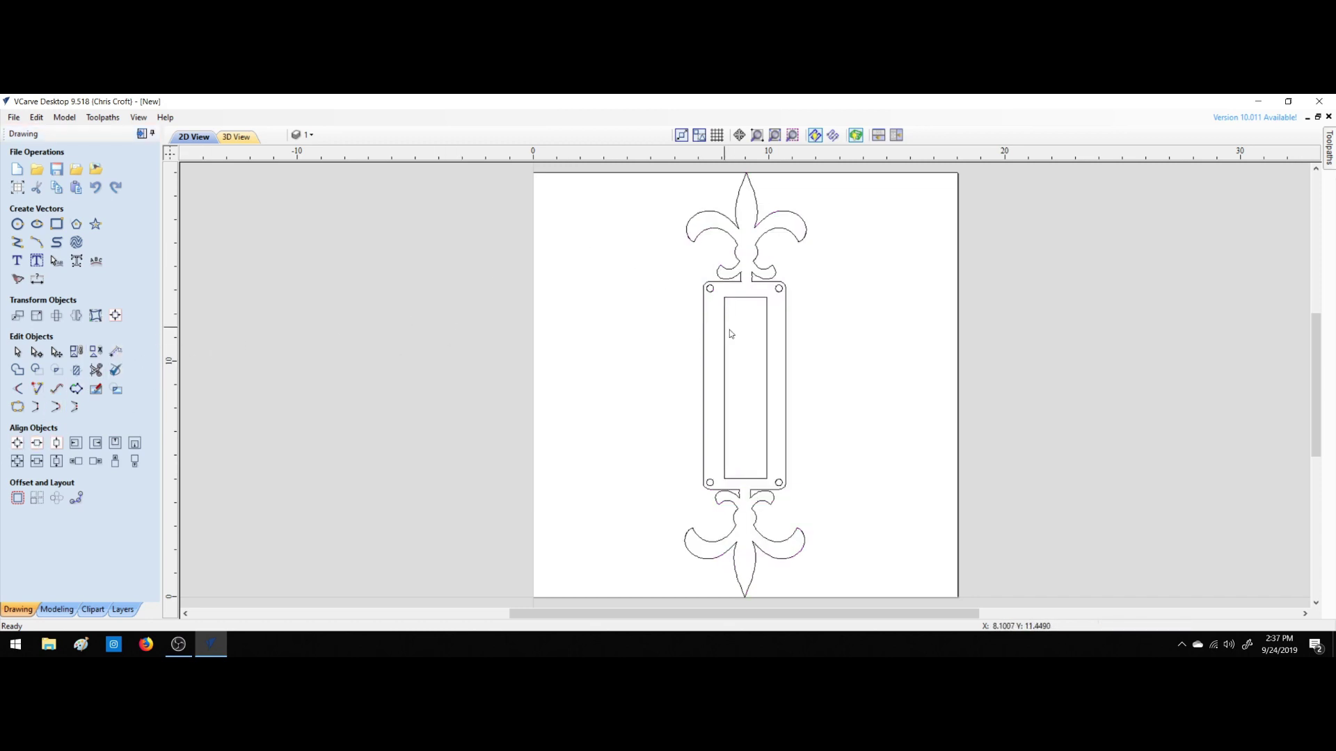
Center the inner rectangle in the material, both horizontally and vertically, and deselect it.
{"action": "left_click", "coordinate": [725, 338]}
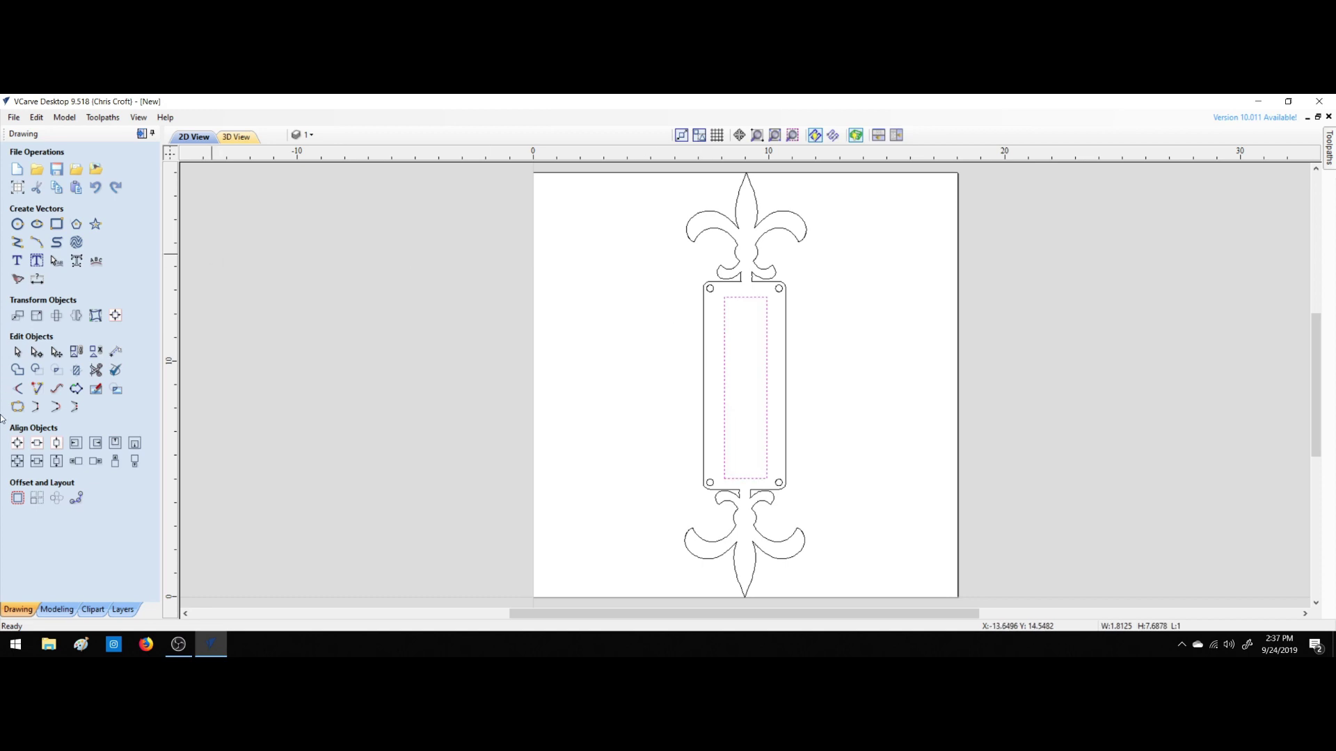
{"action": "left_click", "coordinate": [17, 443]}
{"action": "left_click", "coordinate": [271, 394]}
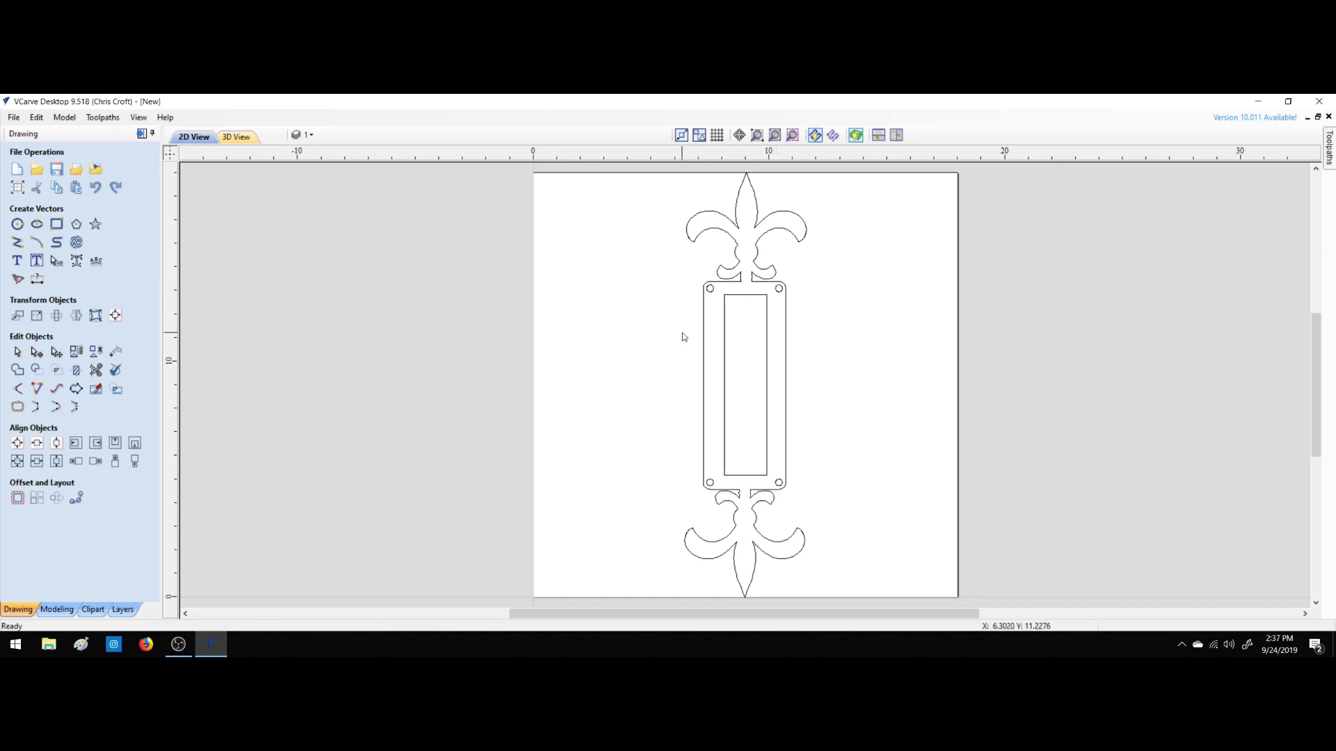
Draw a reference circle of 0.125 inch radius just below the frame's lower-left mounting hole, beside the lower scroll ornament.
{"action": "scroll", "coordinate": [750, 281], "scroll_direction": "up", "scroll_amount": 8}
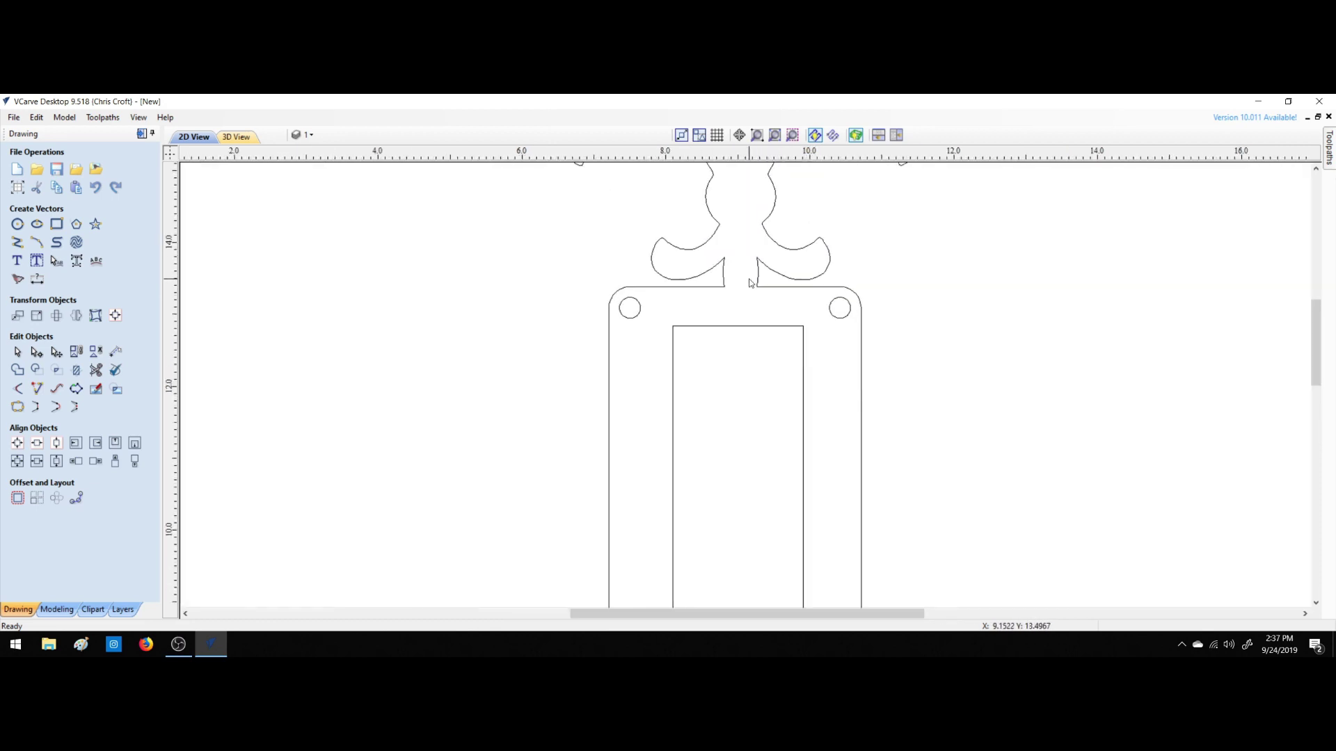
{"action": "scroll", "coordinate": [766, 334], "scroll_direction": "down", "scroll_amount": 8}
{"action": "scroll", "coordinate": [755, 518], "scroll_direction": "up", "scroll_amount": 5}
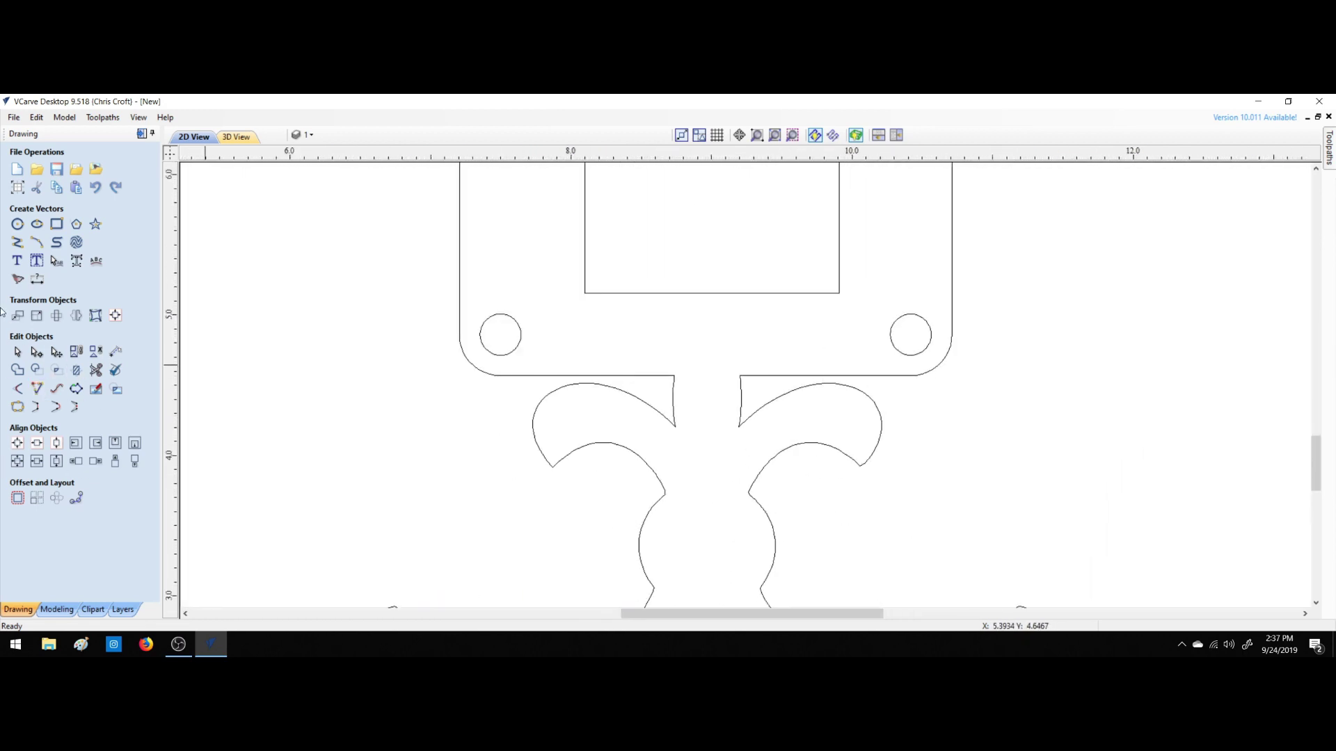
{"action": "left_click", "coordinate": [15, 226]}
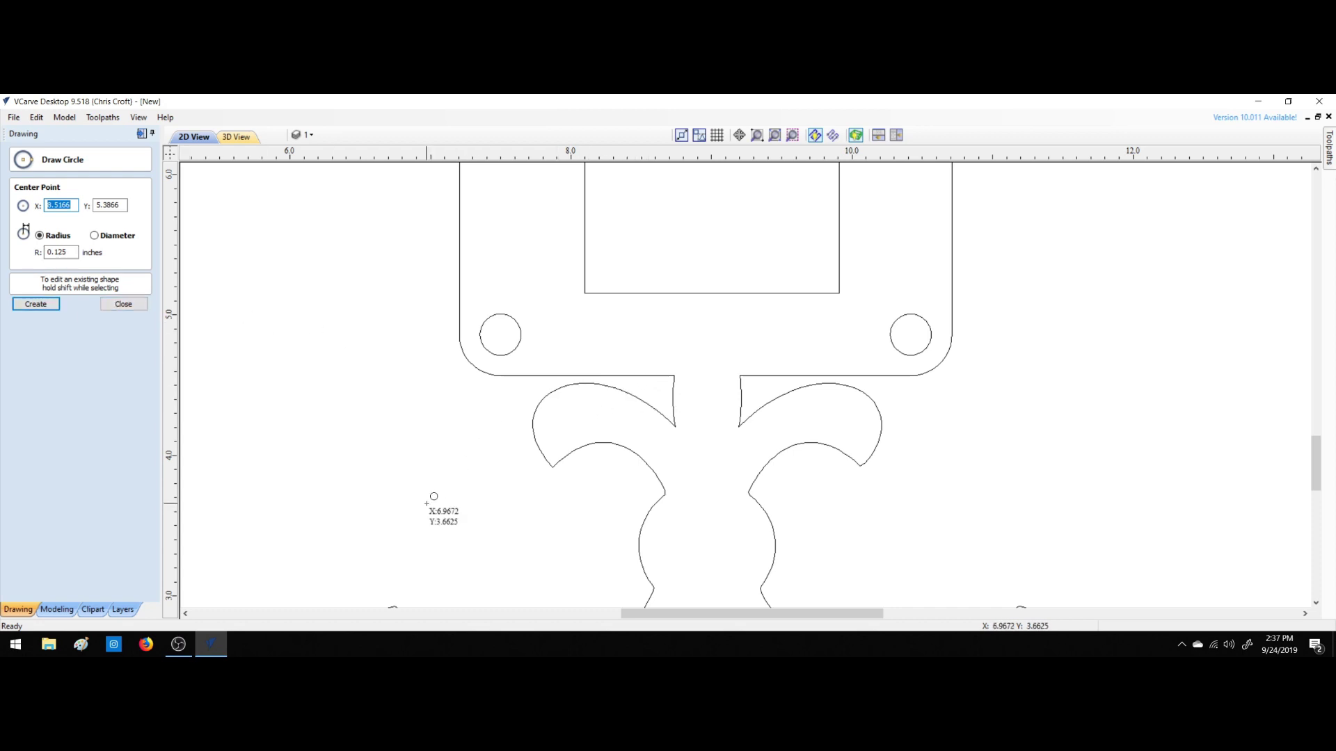
{"action": "left_click", "coordinate": [505, 400]}
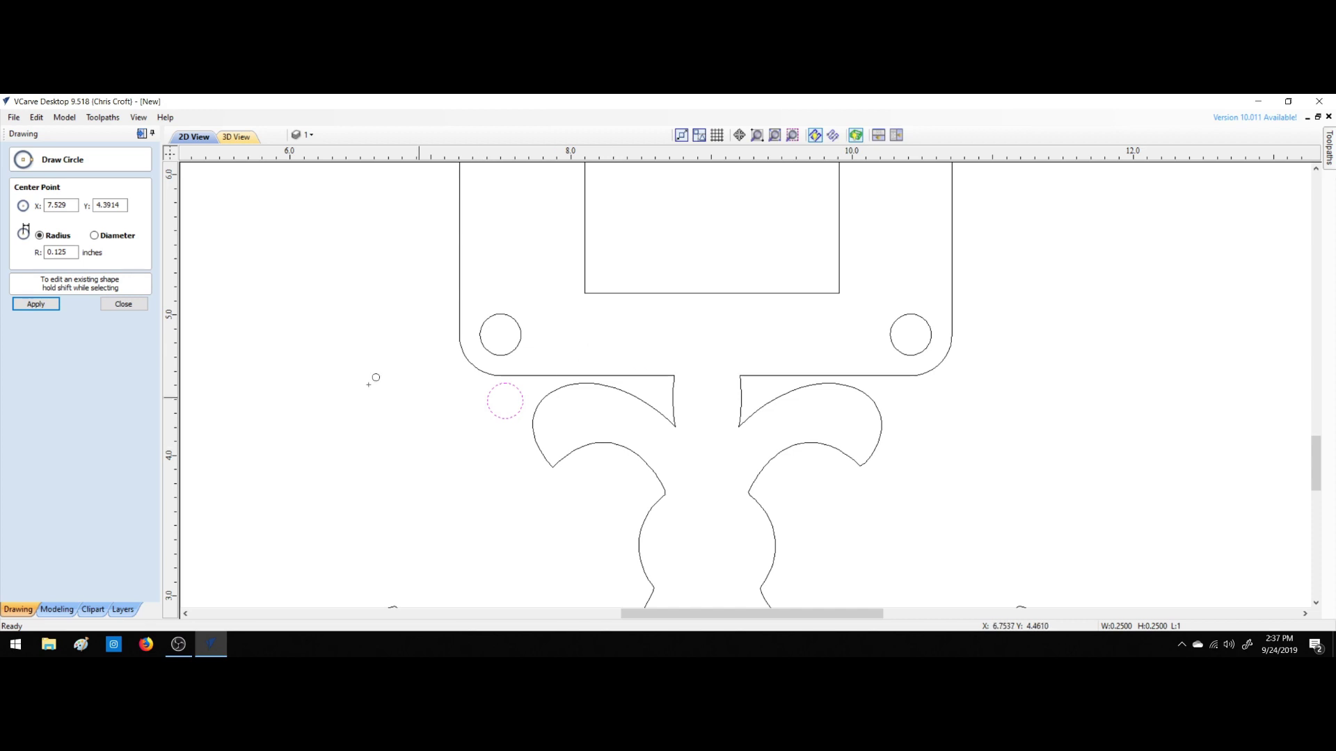
{"action": "left_click", "coordinate": [124, 305]}
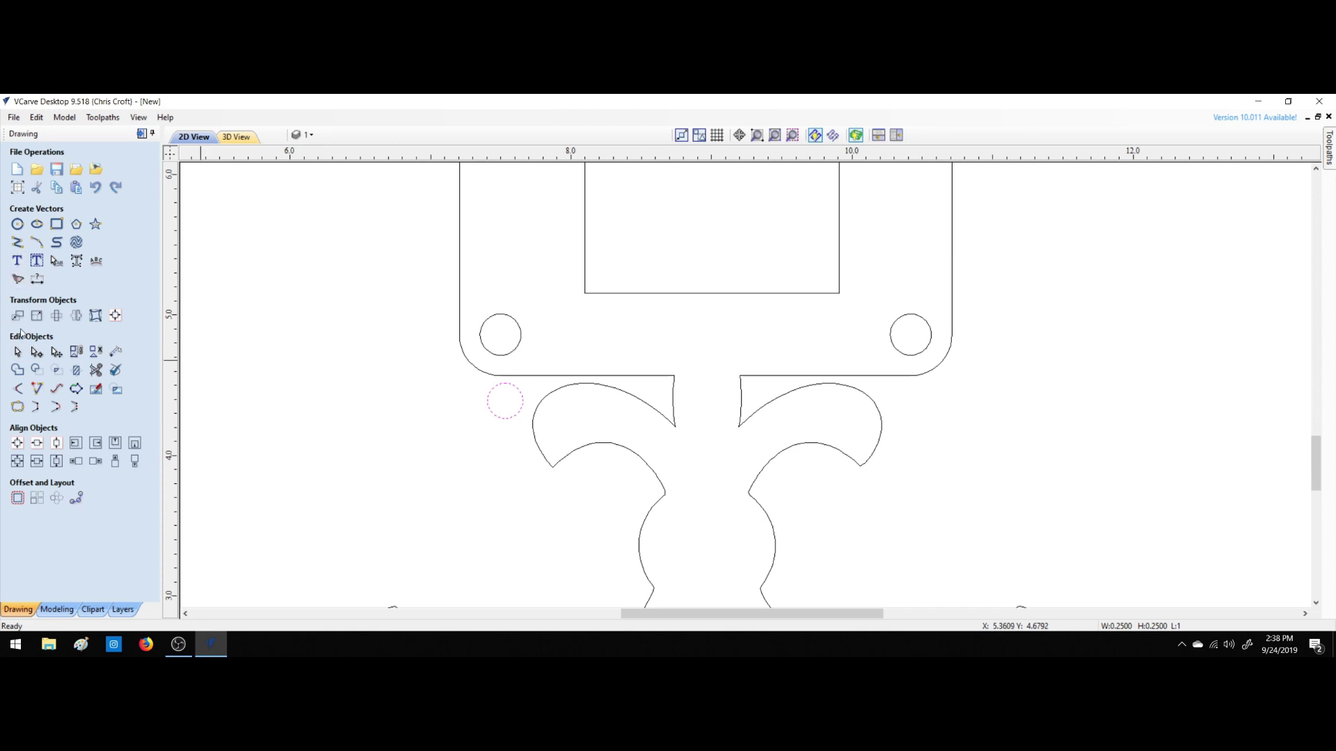
Open the Create Fillets tool for rounding the sign's sharp corners.
{"action": "left_click", "coordinate": [18, 390]}
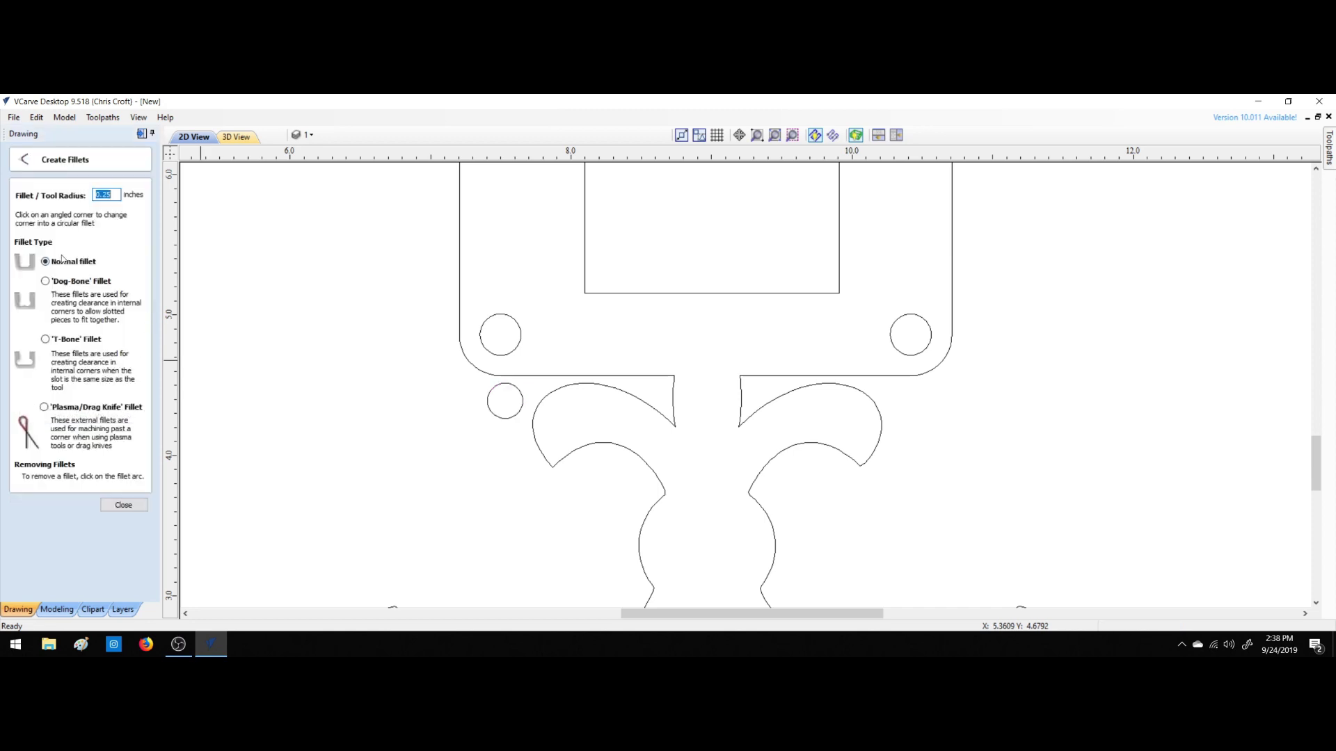
Apply a normal 0.13-inch fillet to the corner where the plate's bottom edge meets the left side of the lower neck.
{"action": "left_click", "coordinate": [105, 196]}
{"action": "left_click", "coordinate": [675, 375]}
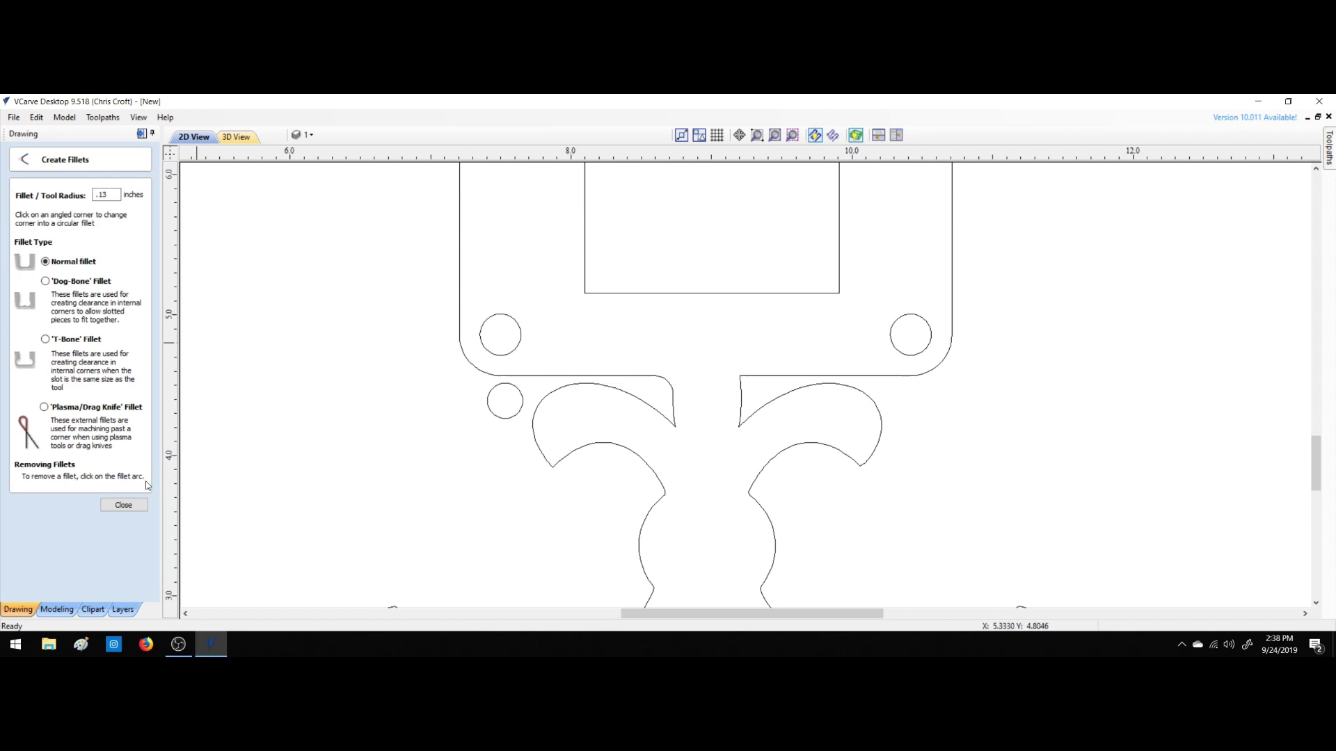
{"action": "left_click", "coordinate": [123, 505]}
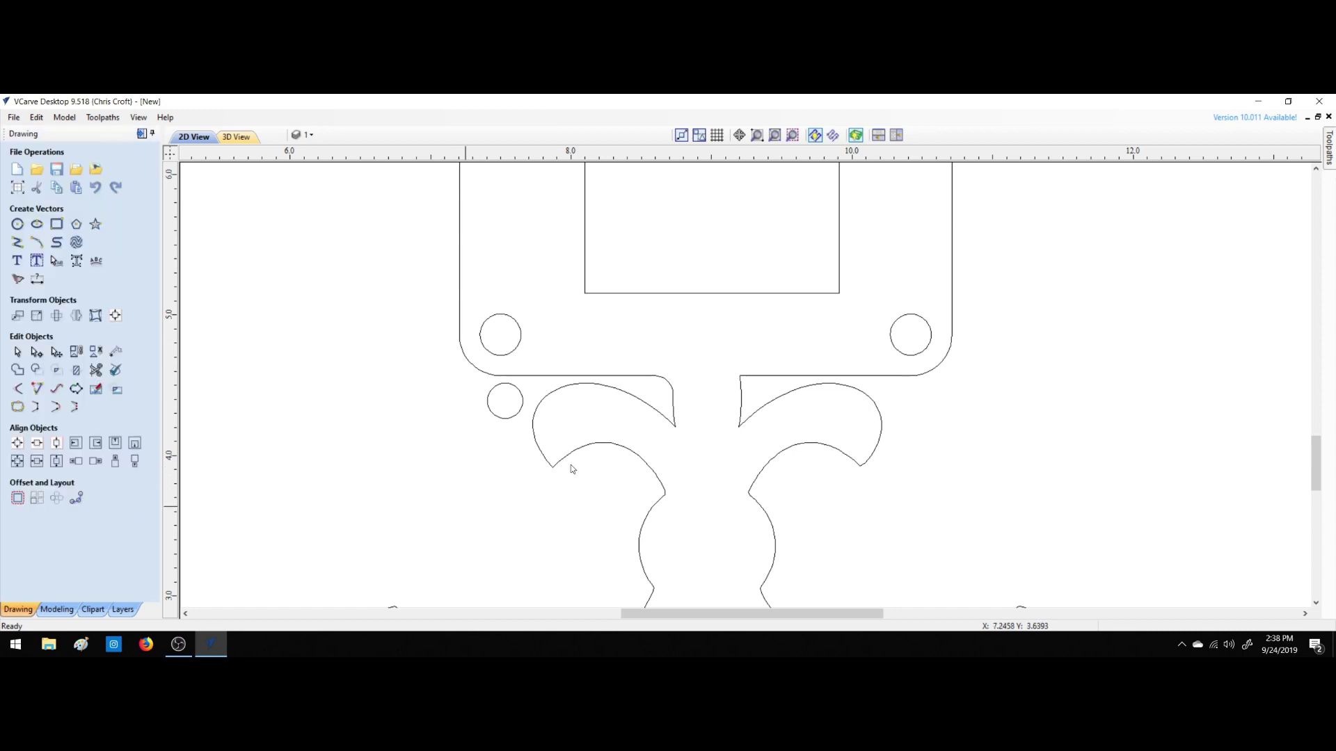
Fillet the lower ornament's right neck-to-curl corner and both corners between its large leaves and central point at 0.13 inches.
{"action": "left_click", "coordinate": [17, 388]}
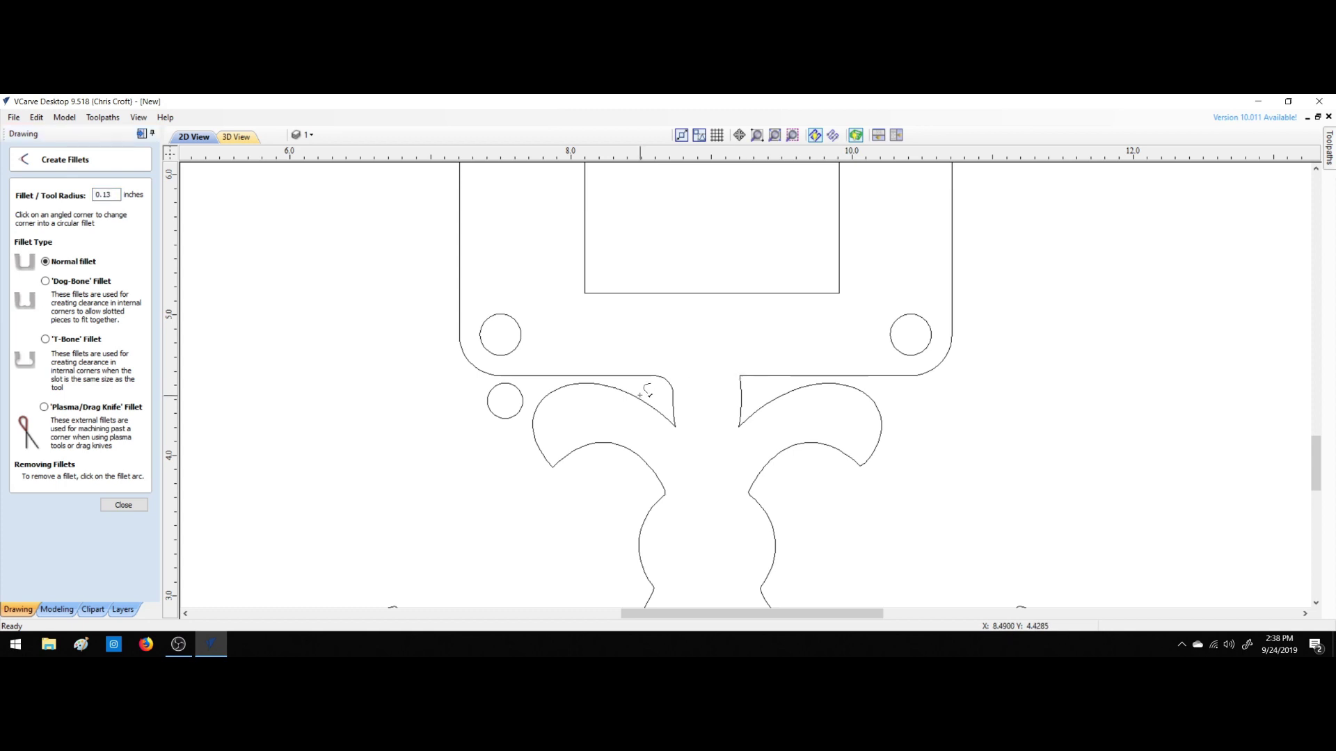
{"action": "left_click", "coordinate": [738, 426]}
{"action": "scroll", "coordinate": [735, 452], "scroll_direction": "down", "scroll_amount": 2}
{"action": "mouse_move", "coordinate": [1316, 445]}
{"action": "left_mouse_down"}
{"action": "mouse_move", "coordinate": [1322, 506]}
{"action": "mouse_move", "coordinate": [1322, 485]}
{"action": "left_mouse_up"}
{"action": "left_click", "coordinate": [750, 406]}
{"action": "left_click", "coordinate": [674, 409]}
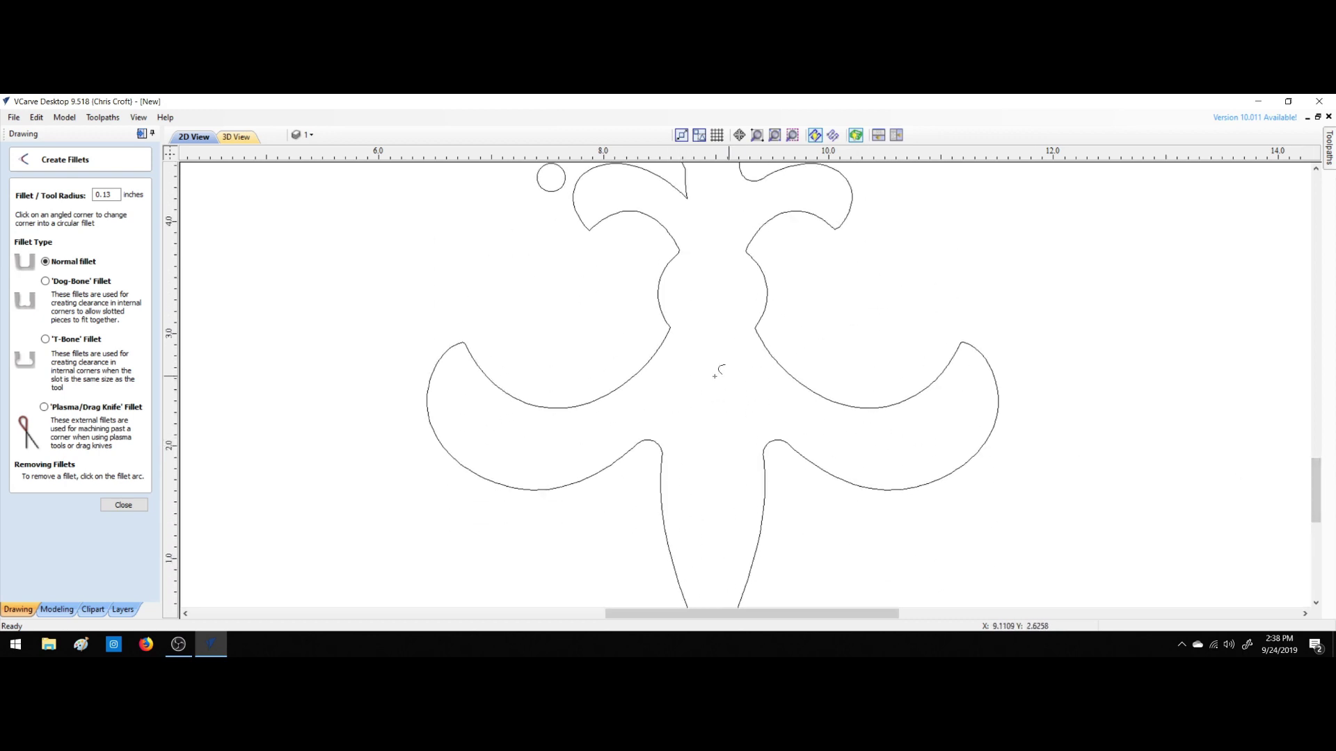
Try to fillet the corner where the plate's bottom edge meets the right side of the lower neck at 0.13 inches.
{"action": "scroll", "coordinate": [719, 260], "scroll_direction": "down", "scroll_amount": 4}
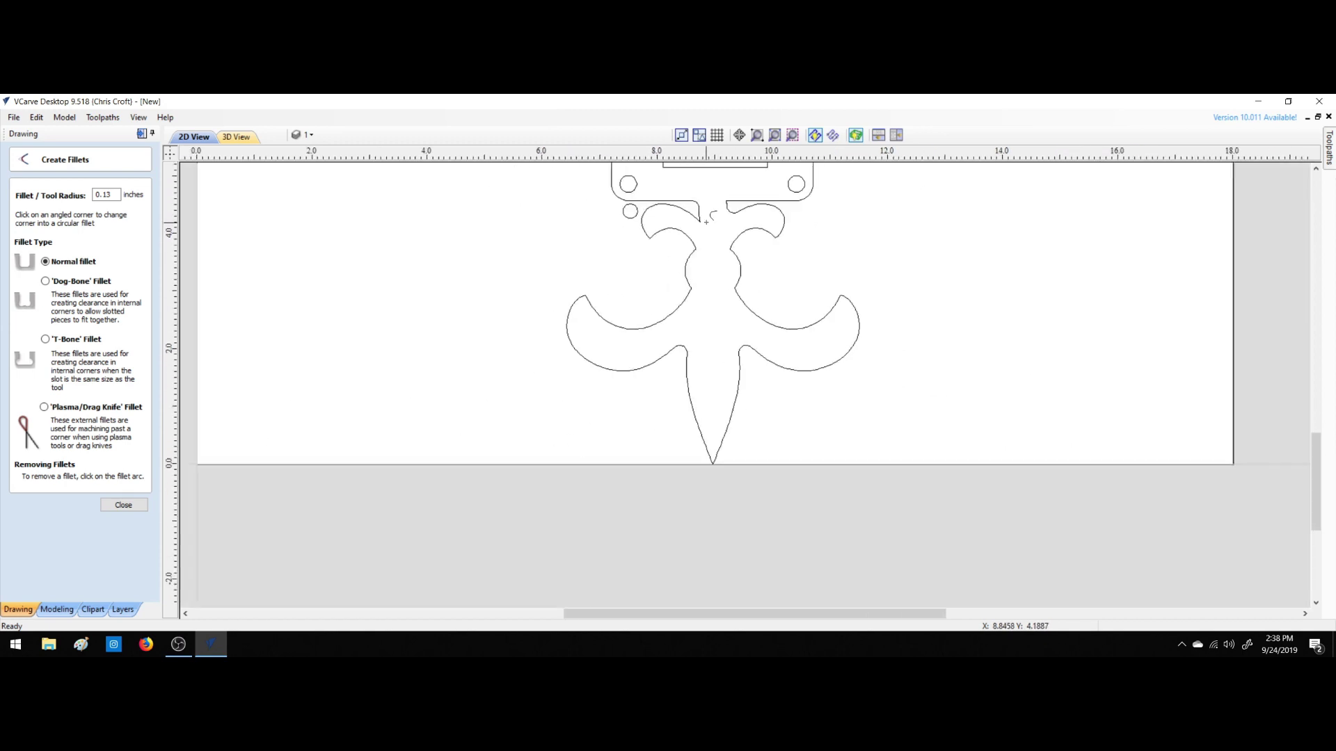
{"action": "scroll", "coordinate": [706, 222], "scroll_direction": "up", "scroll_amount": 6}
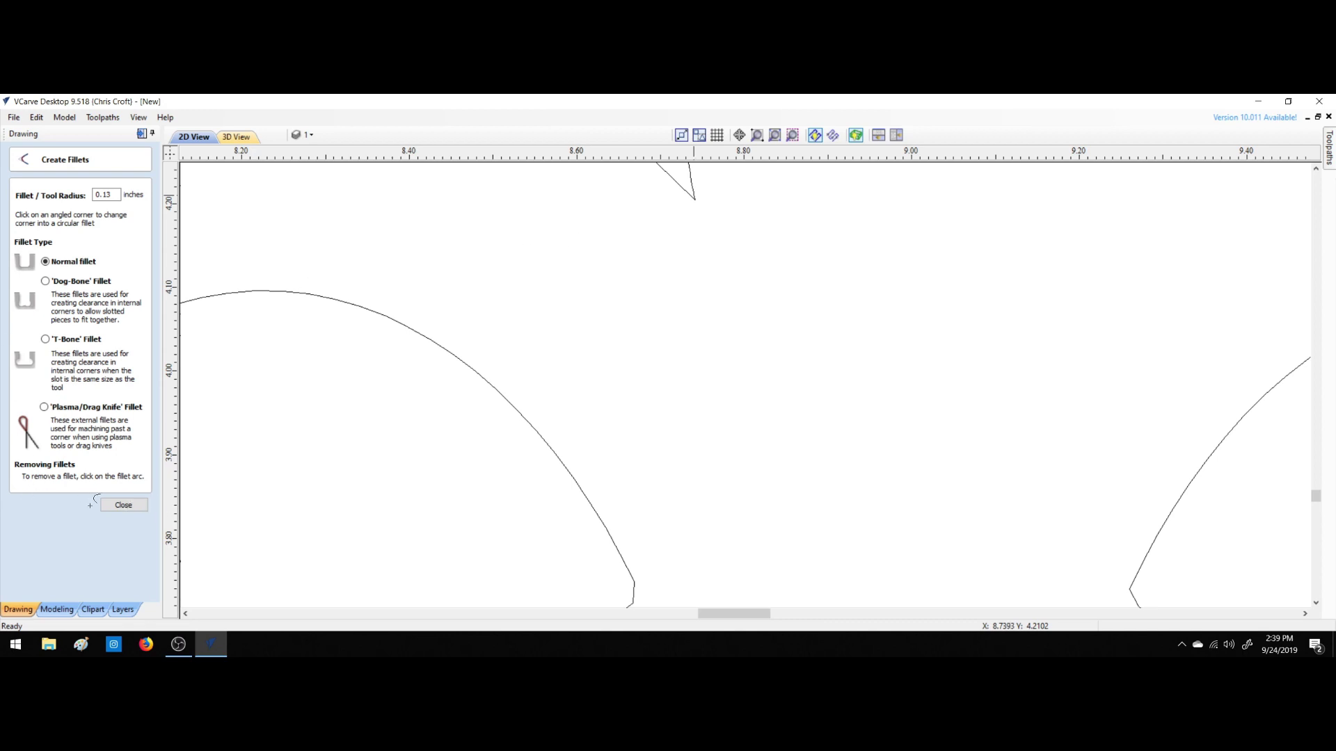
{"action": "key", "text": "Escape"}
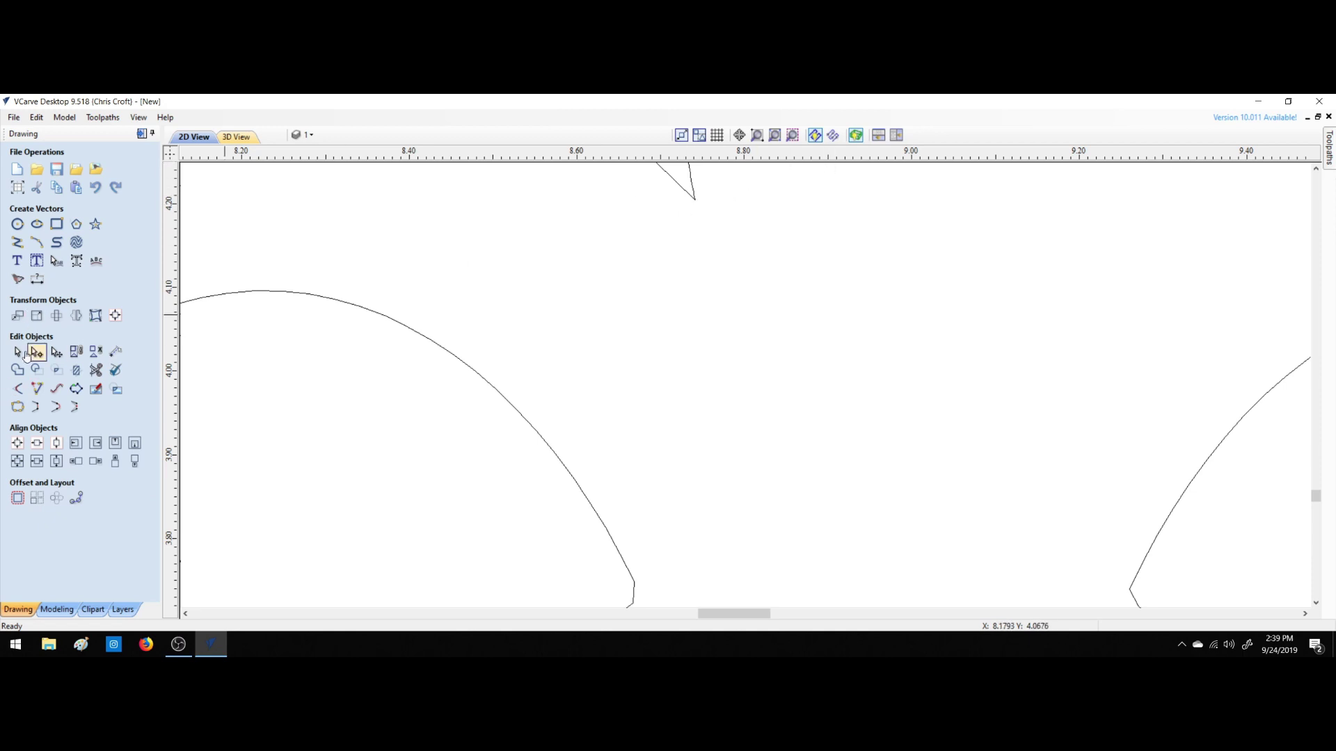
{"action": "left_click", "coordinate": [36, 369]}
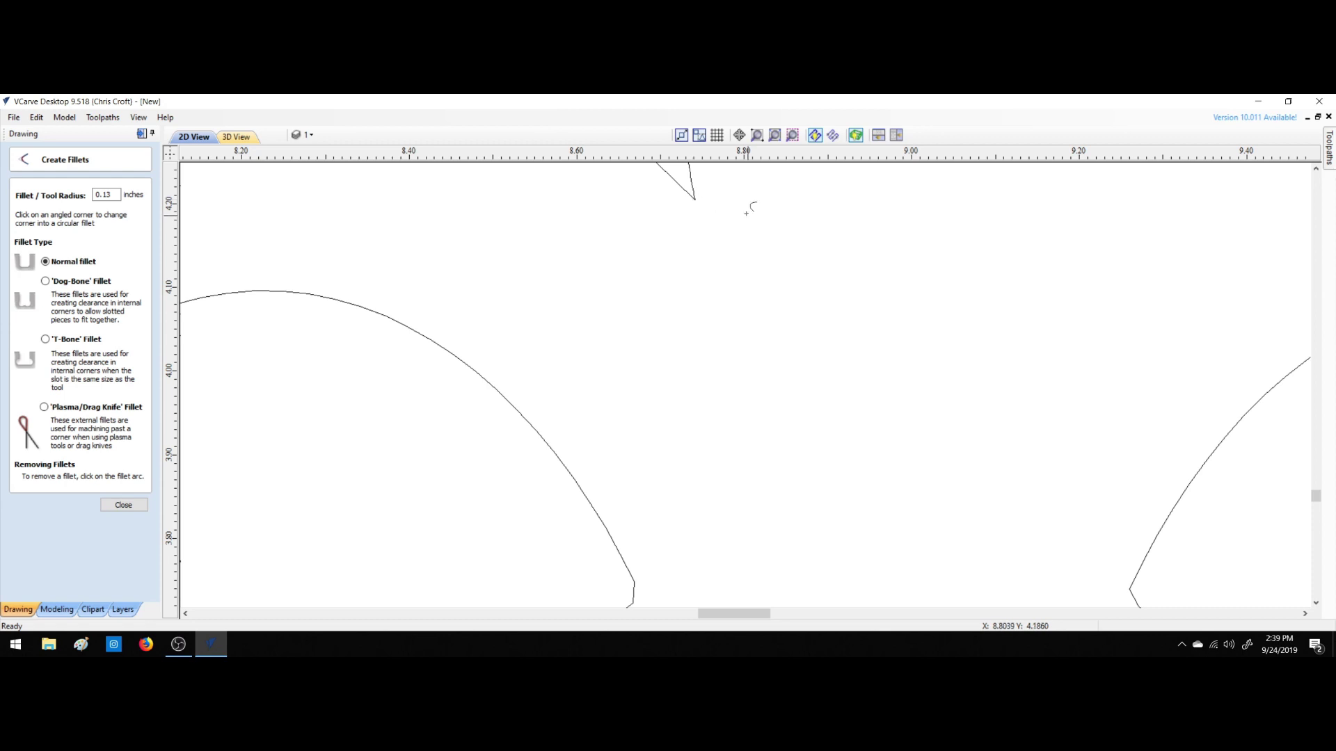
{"action": "left_click", "coordinate": [1316, 168]}
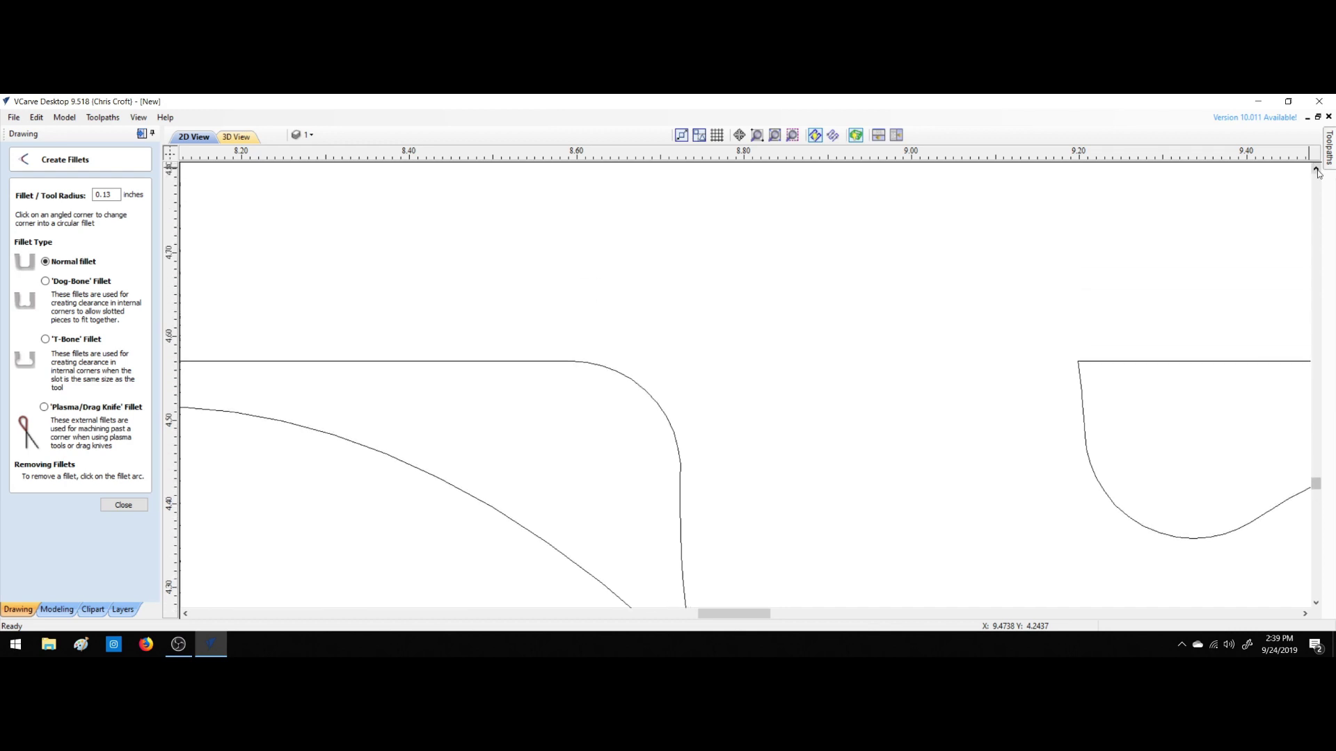
{"action": "left_click", "coordinate": [1083, 361]}
{"action": "left_click", "coordinate": [774, 135]}
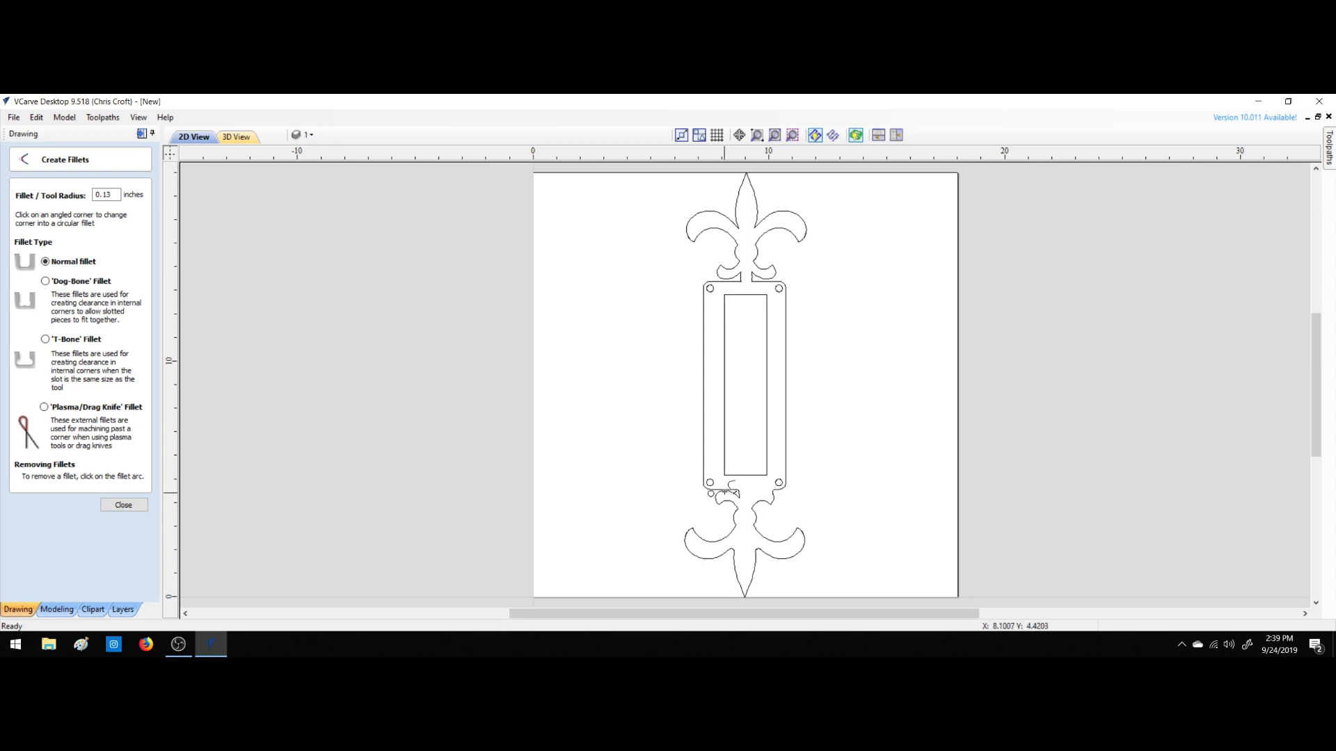
{"action": "key", "text": "Escape"}
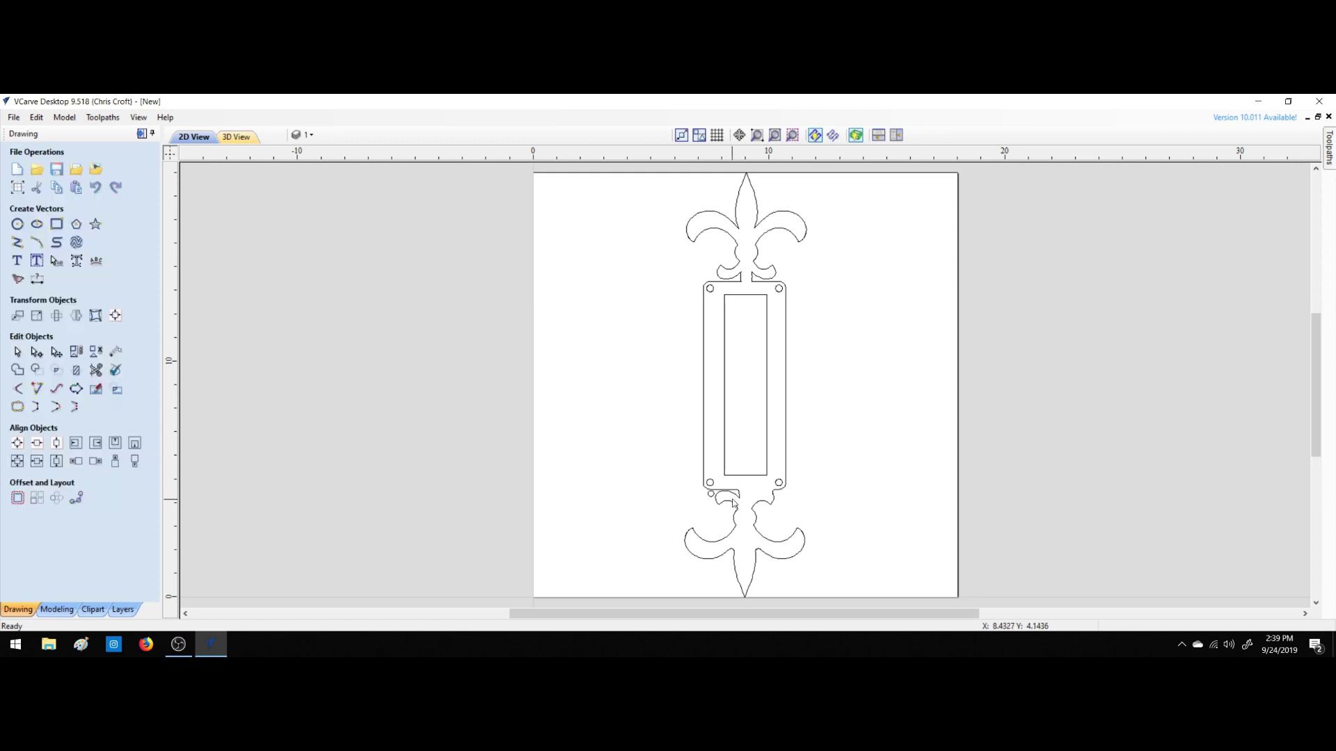
Undo the corner fillets on the lower ornament and the extra small circle below the plate's lower-left hole.
{"action": "left_click", "coordinate": [736, 496]}
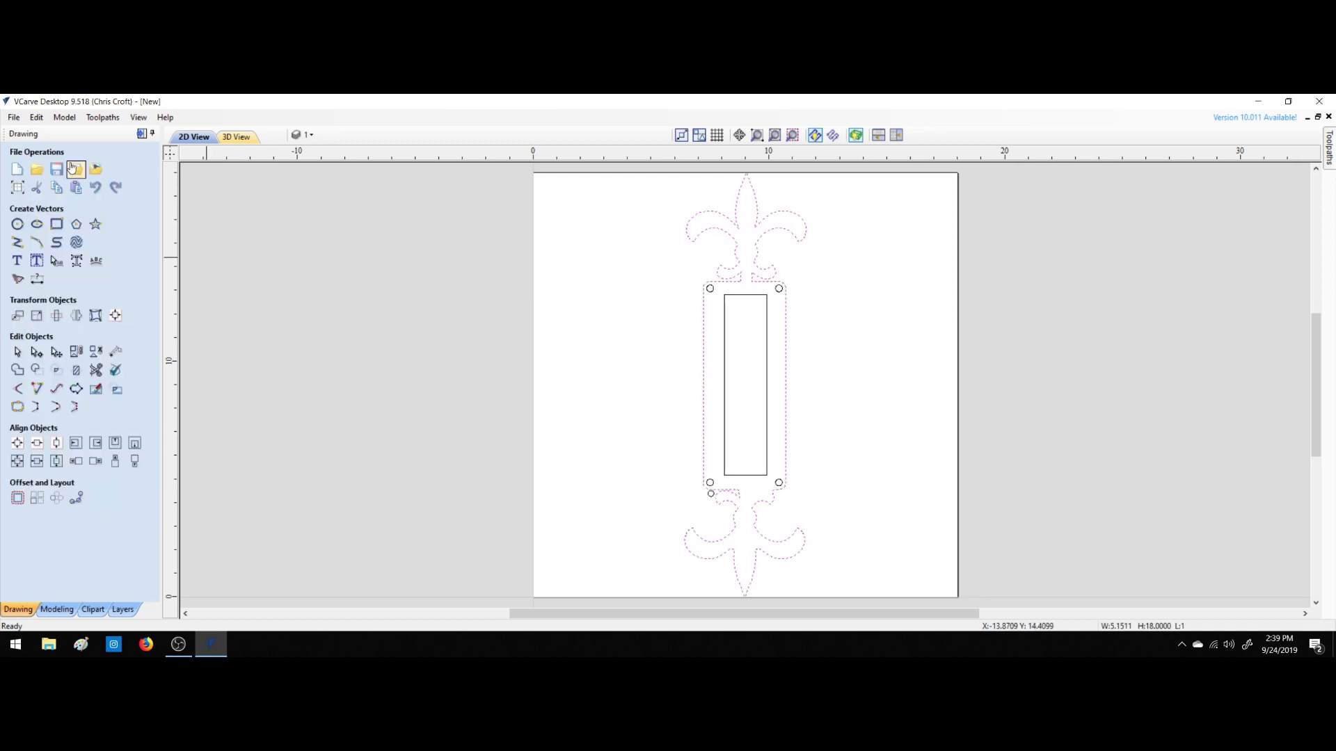
{"action": "left_click", "coordinate": [95, 186]}
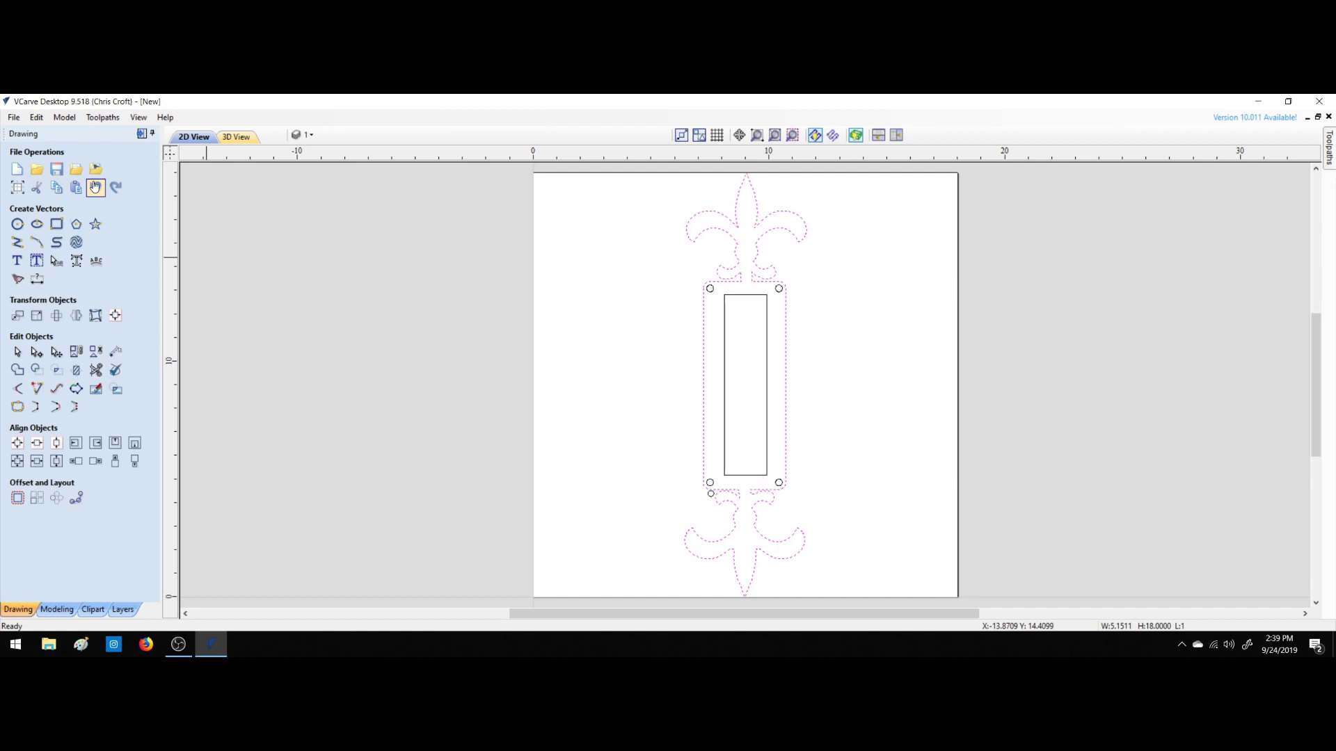
{"action": "left_click", "coordinate": [95, 186]}
{"action": "left_click", "coordinate": [95, 186]}
{"action": "left_click", "coordinate": [96, 186]}
{"action": "left_click", "coordinate": [96, 186]}
{"action": "left_click", "coordinate": [95, 187]}
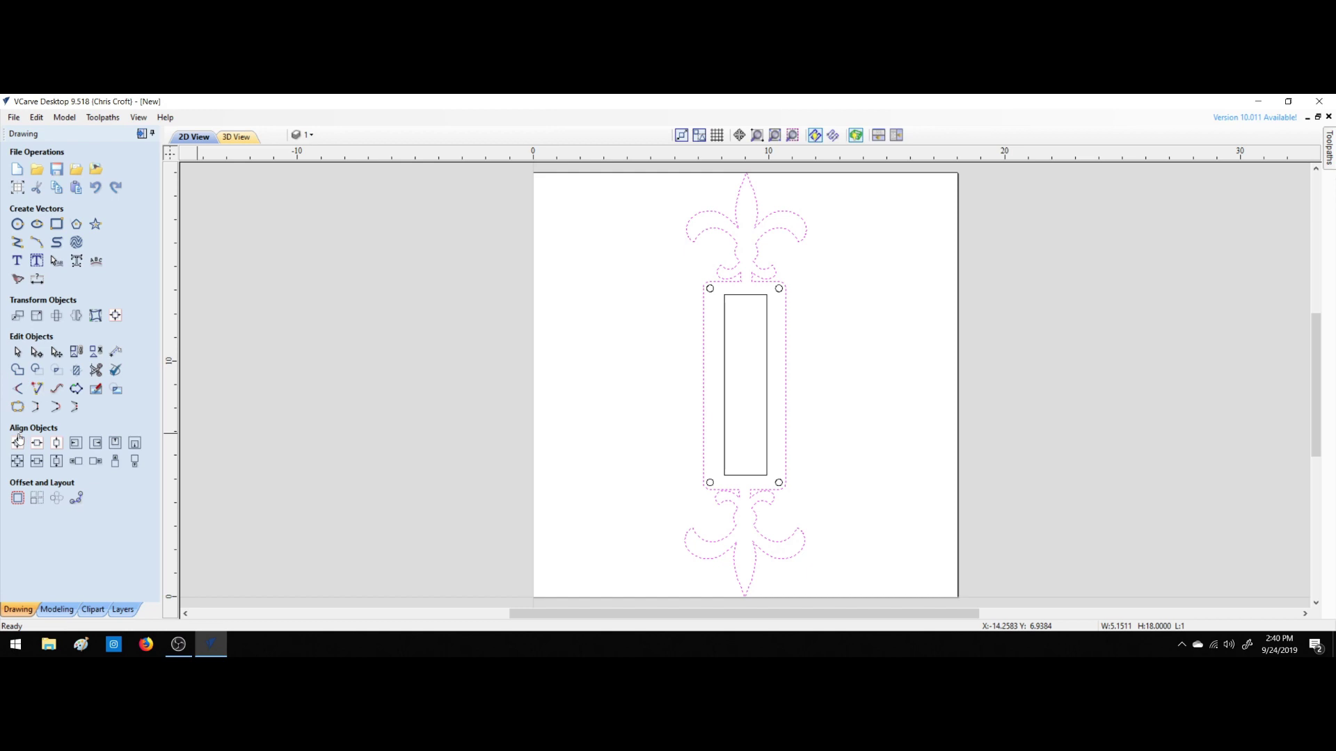
Try to fillet the left neck corner above the lower ornament with a 0.13-inch normal fillet.
{"action": "left_click", "coordinate": [17, 389]}
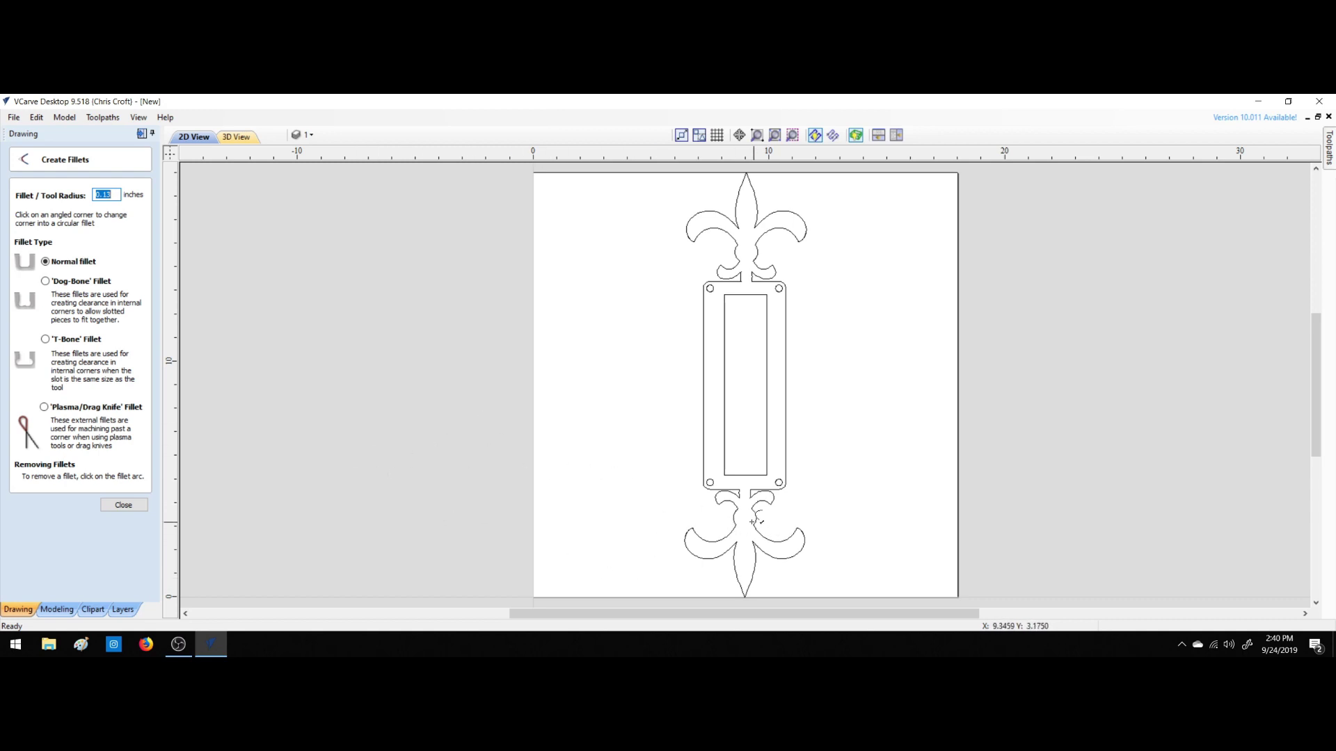
{"action": "left_click", "coordinate": [741, 500]}
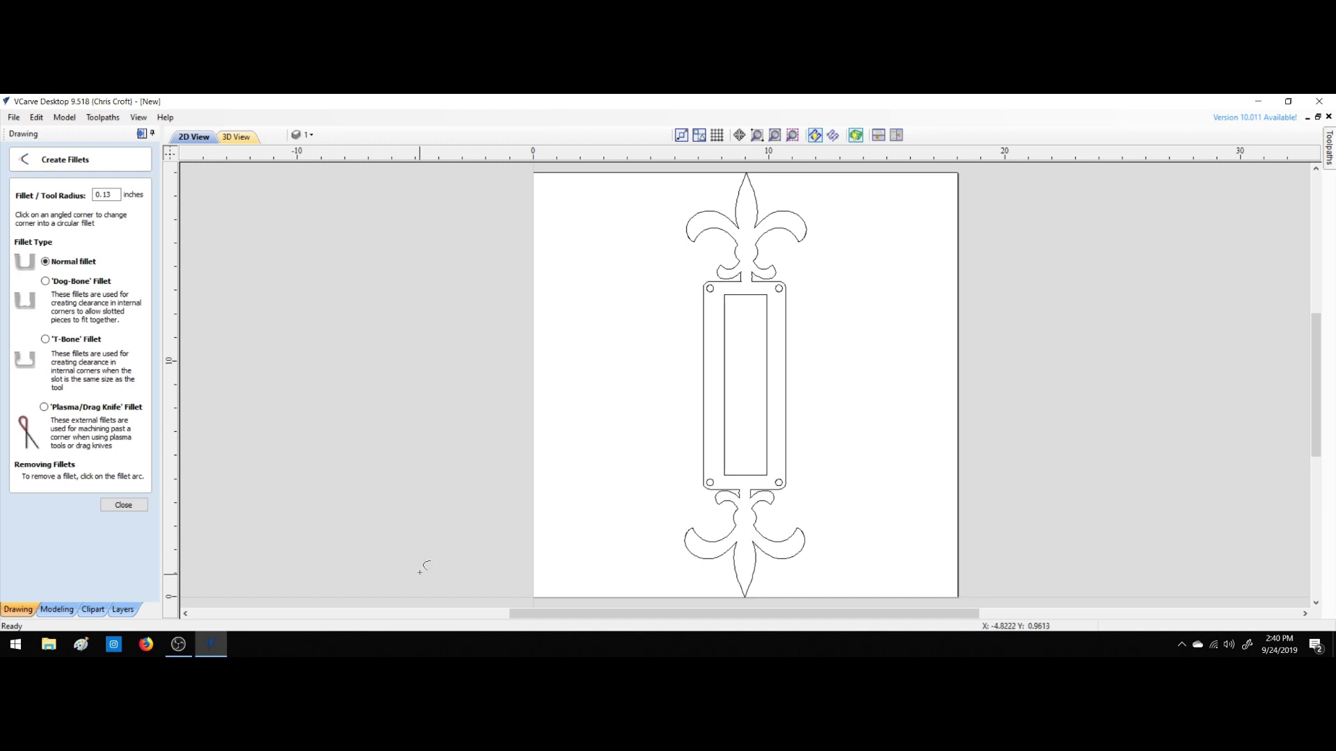
{"action": "left_click", "coordinate": [115, 505]}
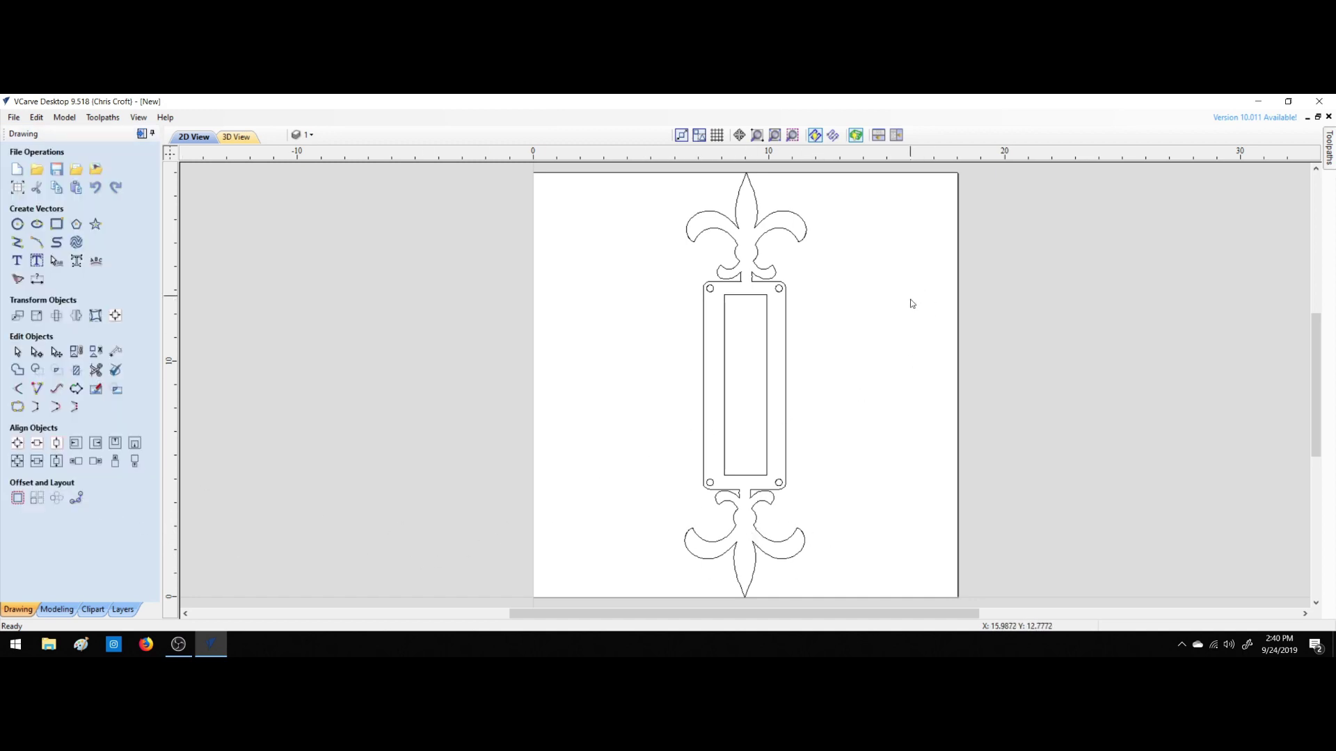
Calculate a 2D profile toolpath for the plaque's outer outline, cutting outside in the conventional direction.
{"action": "left_click", "coordinate": [750, 279]}
{"action": "scroll", "coordinate": [751, 286], "scroll_direction": "up", "scroll_amount": 5}
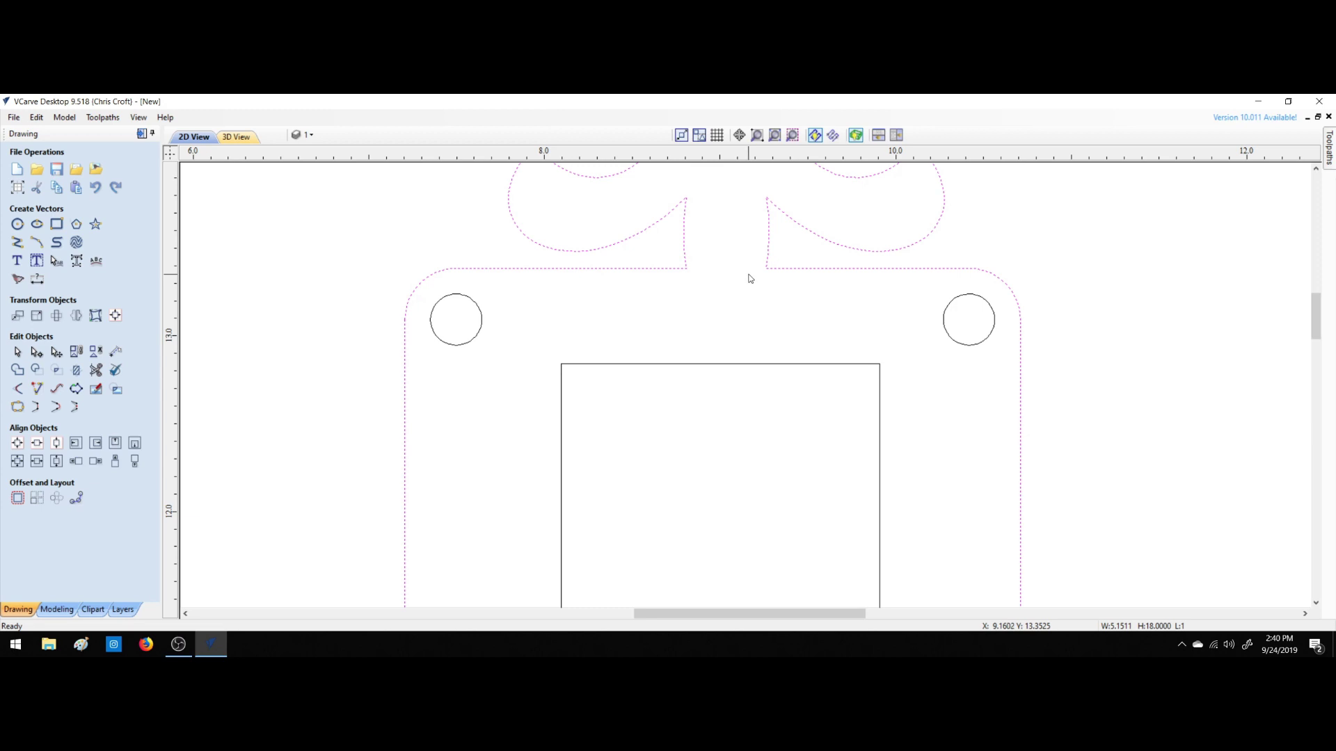
{"action": "scroll", "coordinate": [749, 279], "scroll_direction": "down", "scroll_amount": 5}
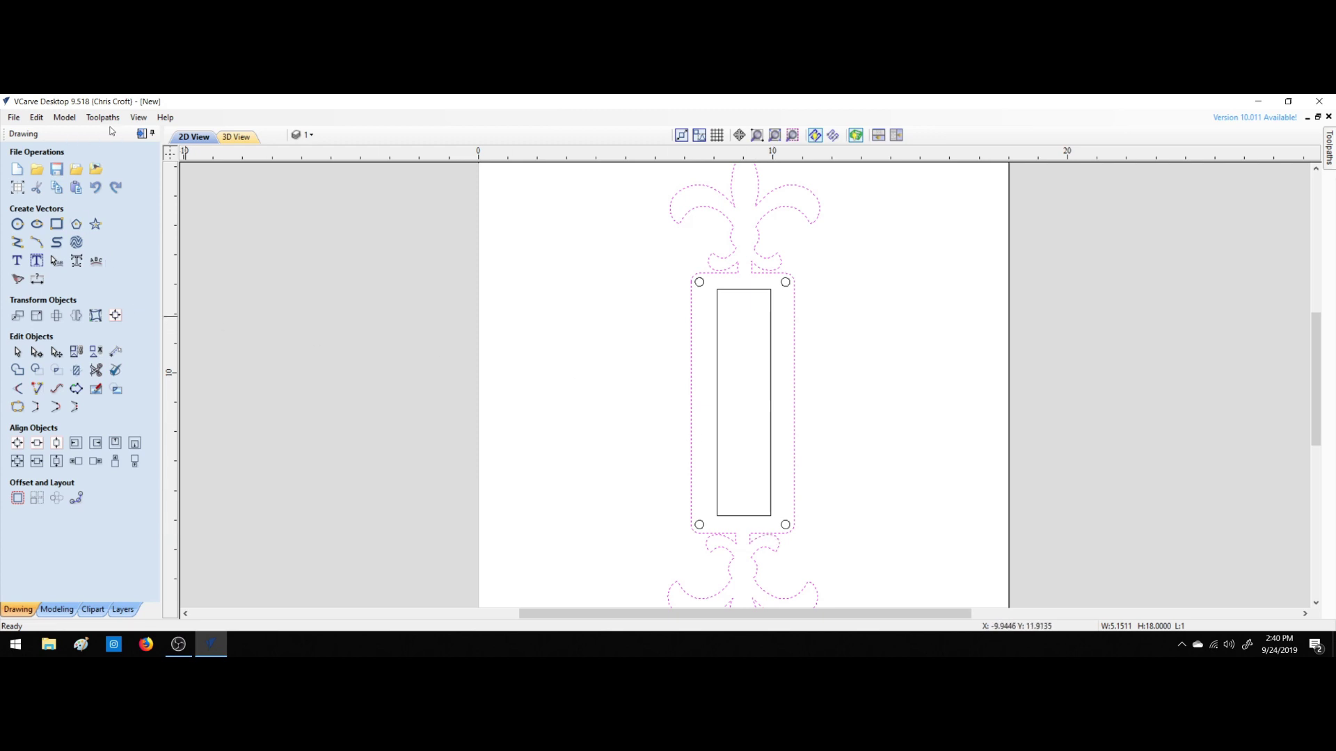
{"action": "left_click", "coordinate": [142, 134]}
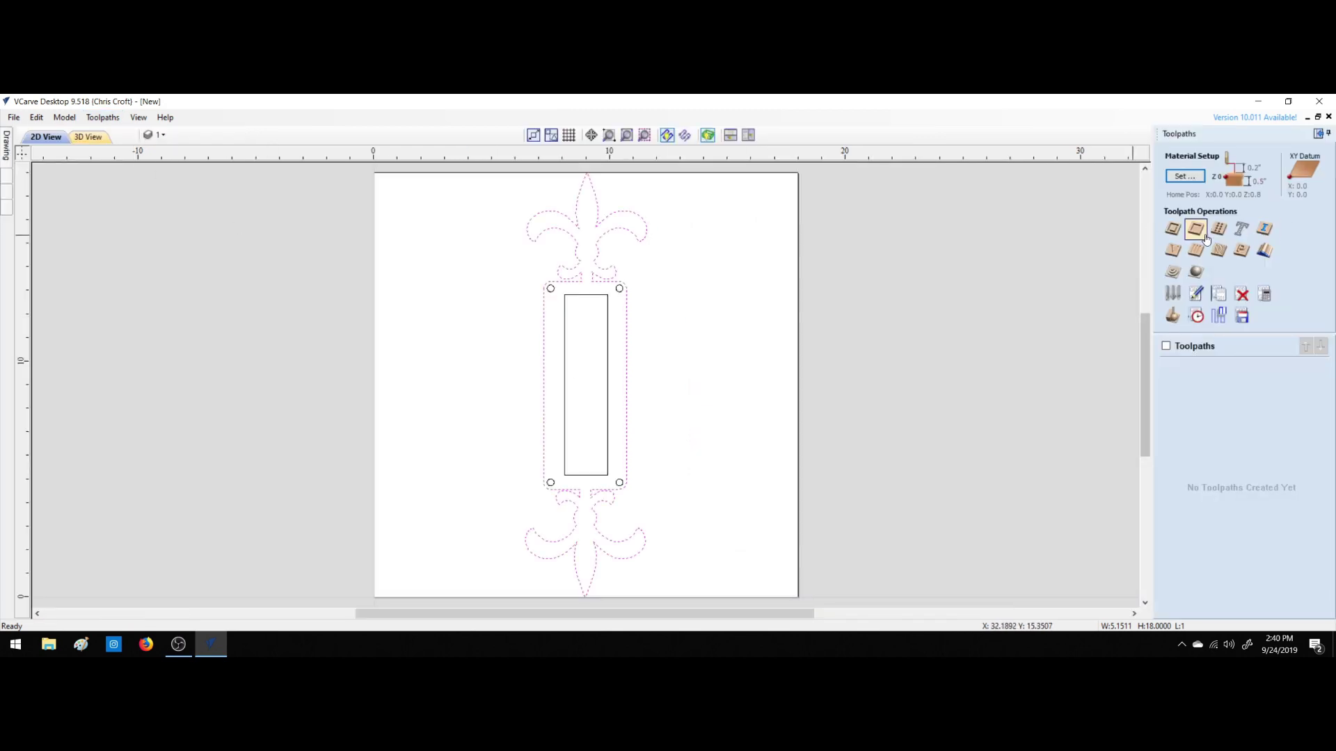
{"action": "left_click", "coordinate": [1172, 229]}
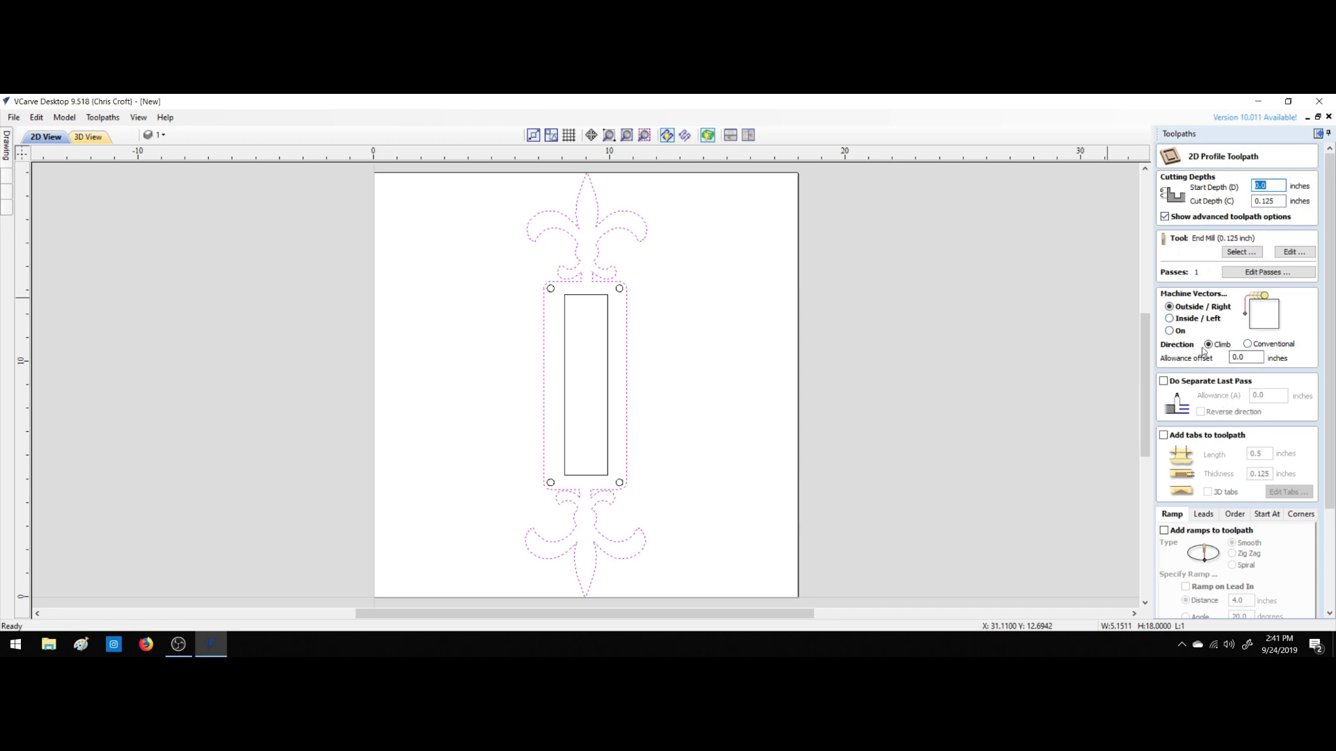
{"action": "left_click", "coordinate": [1249, 343]}
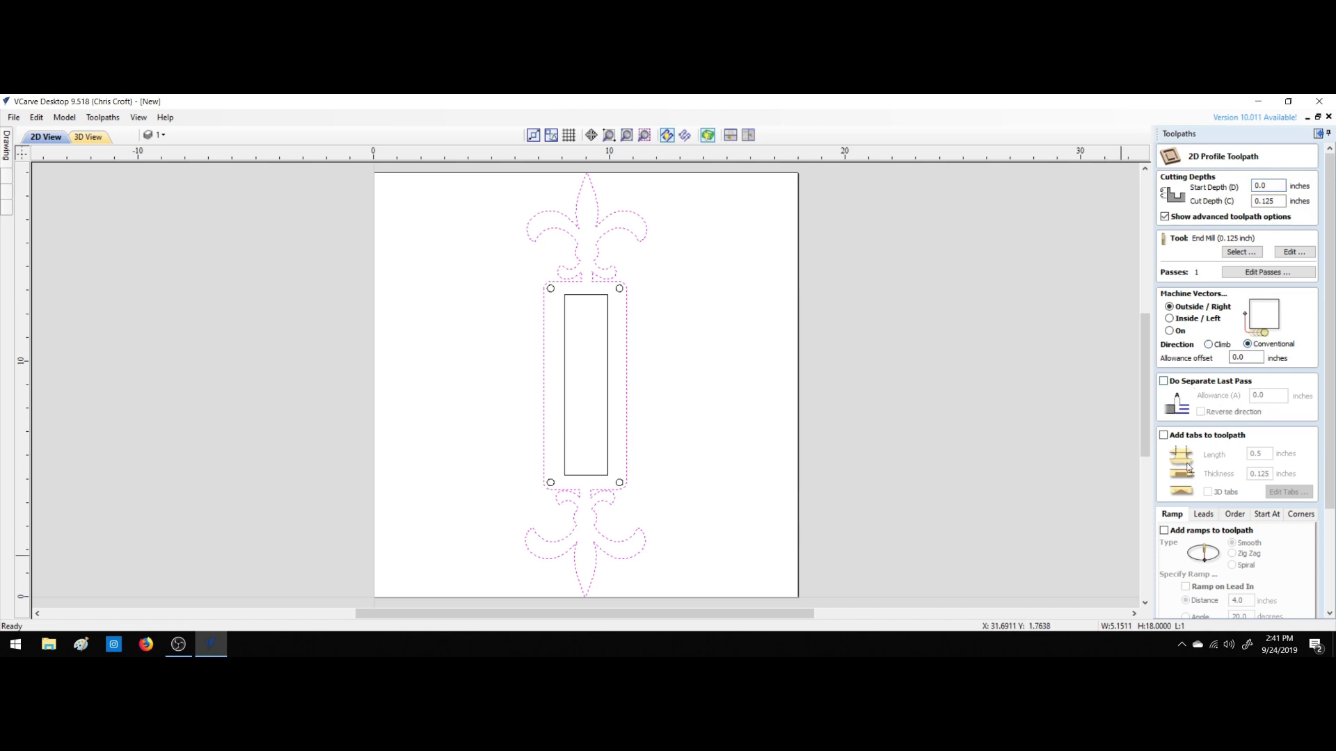
{"action": "scroll", "coordinate": [1191, 552], "scroll_direction": "down", "scroll_amount": 3}
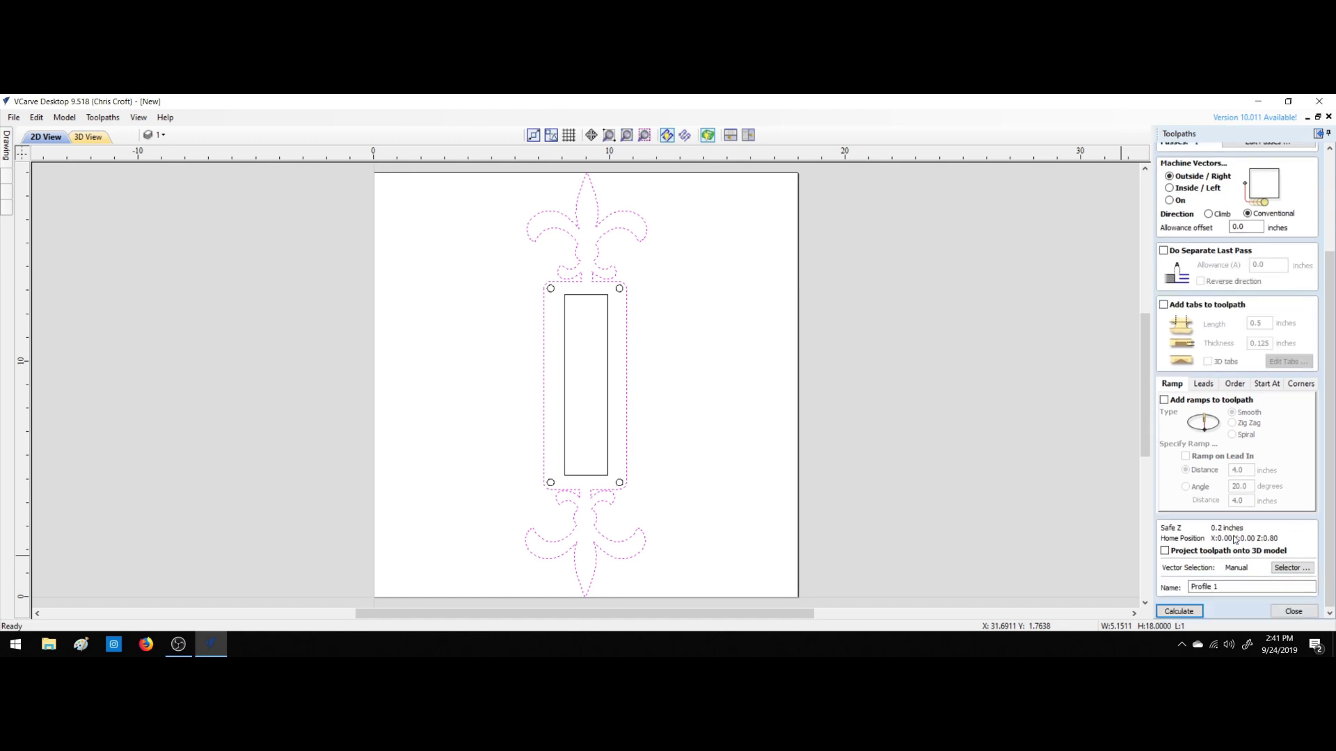
{"action": "left_click", "coordinate": [1180, 610]}
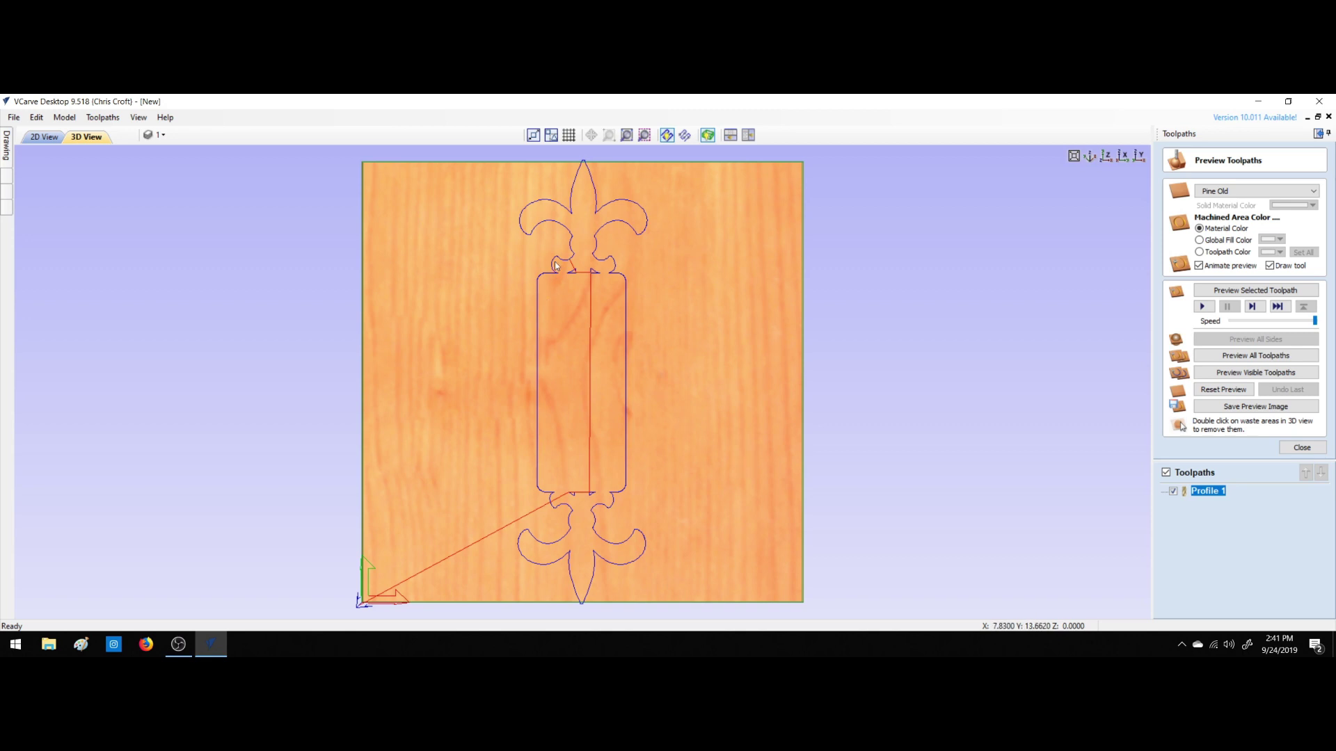
{"action": "left_click", "coordinate": [1301, 448]}
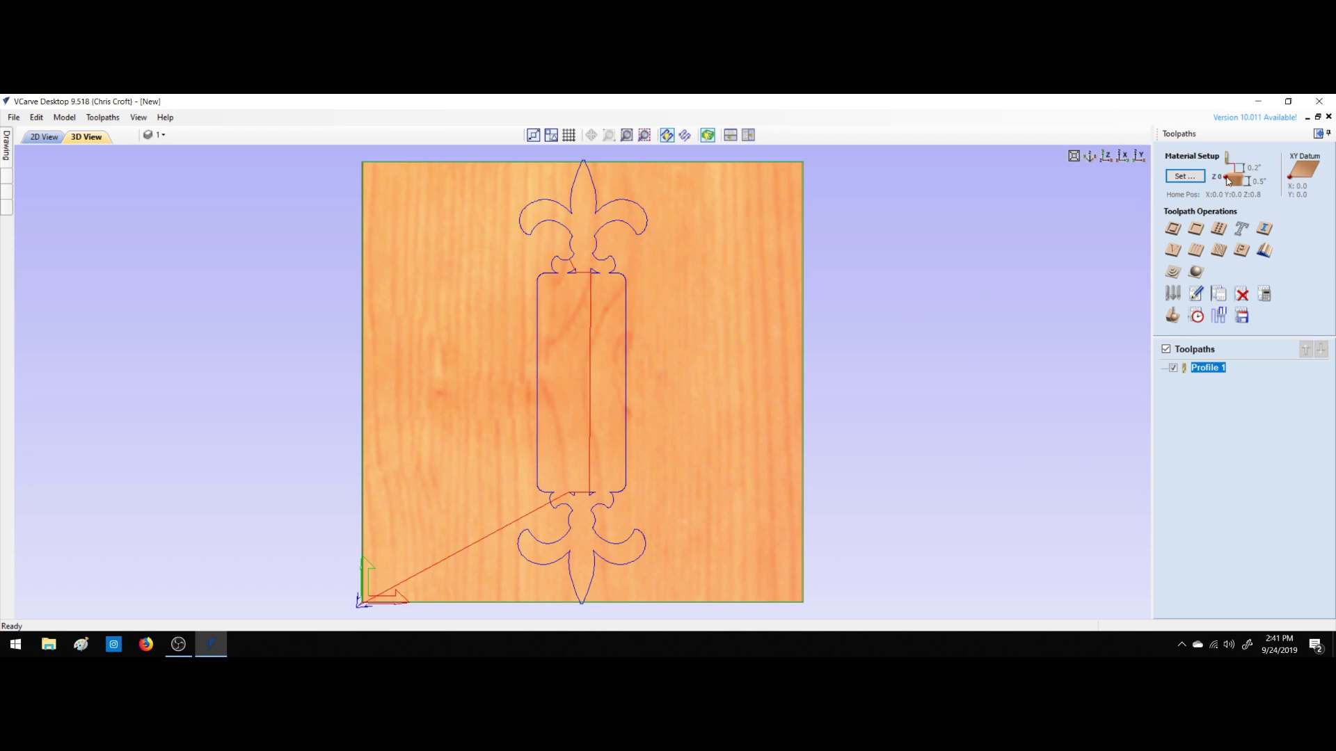
Check the outline's profile toolpath in the 2D view and delete it.
{"action": "left_click", "coordinate": [1327, 132]}
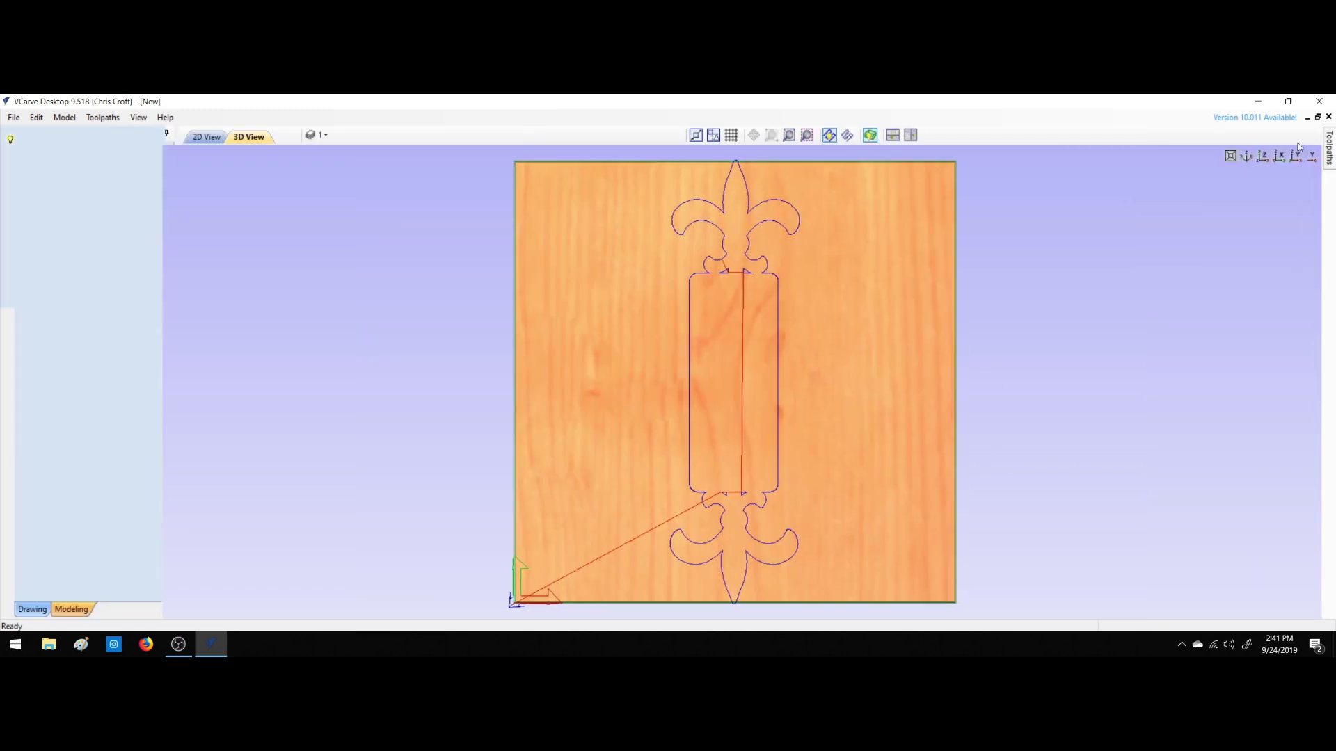
{"action": "left_click", "coordinate": [192, 136]}
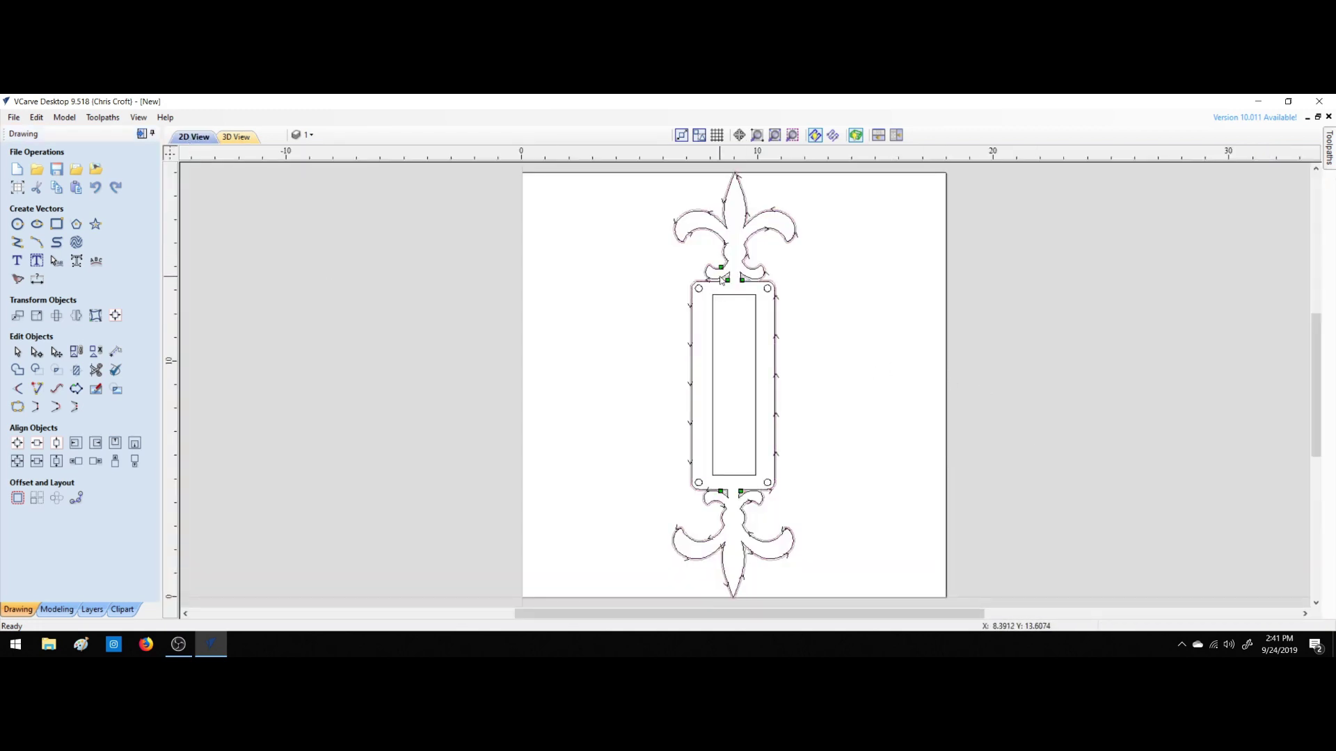
{"action": "left_click", "coordinate": [143, 134]}
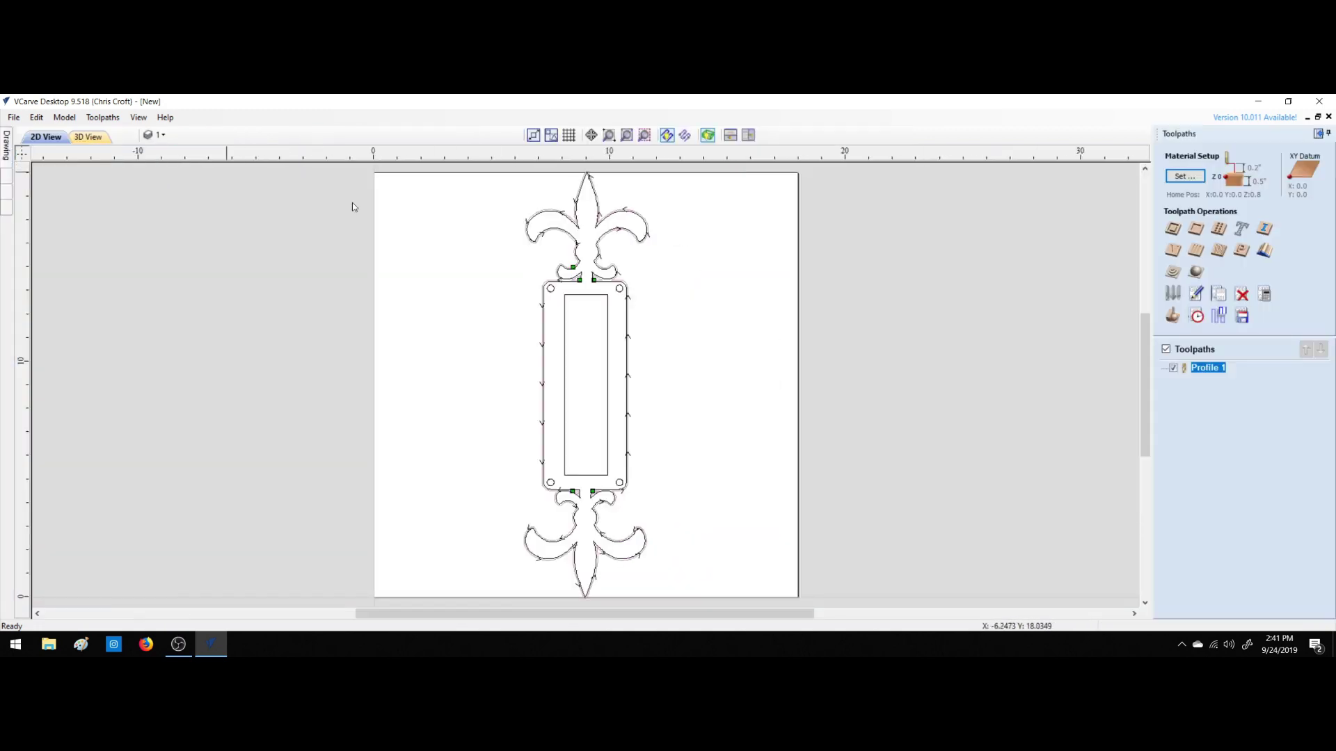
{"action": "right_click", "coordinate": [1208, 371]}
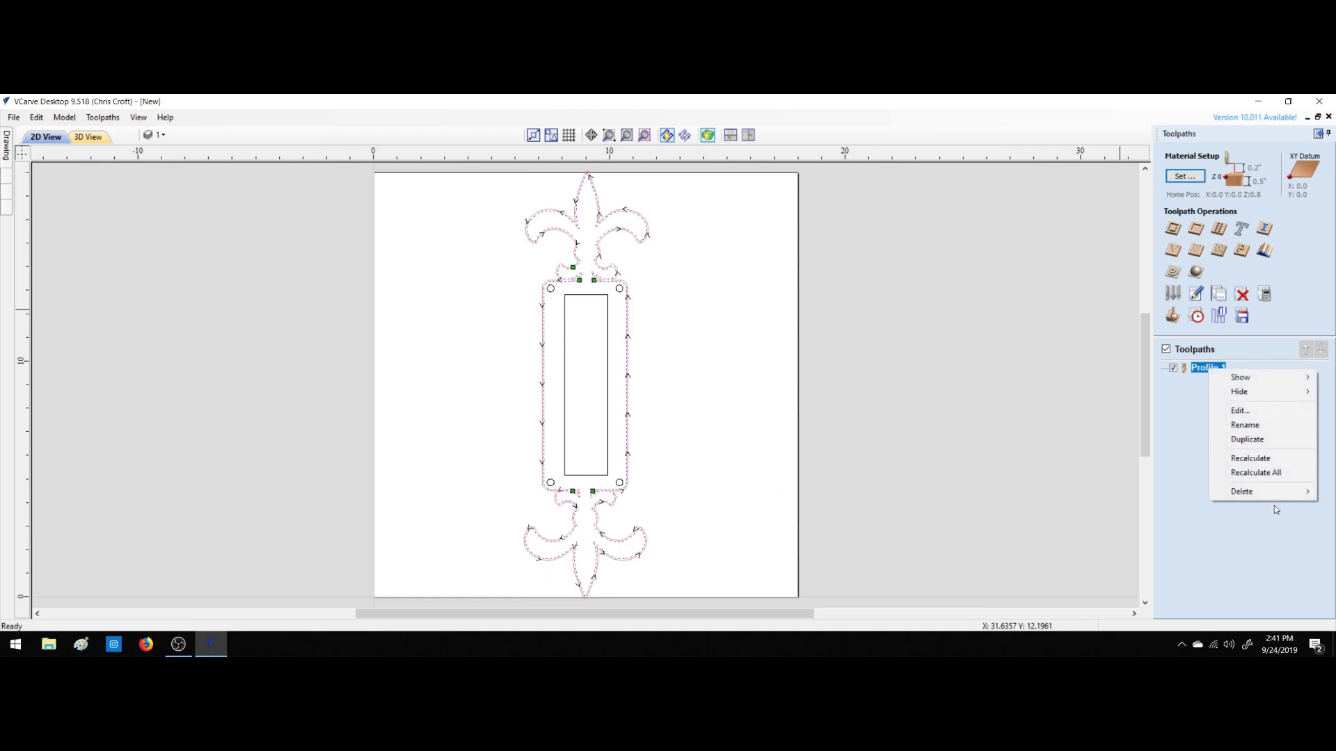
{"action": "mouse_move", "coordinate": [1271, 498]}
{"action": "left_click", "coordinate": [1123, 492]}
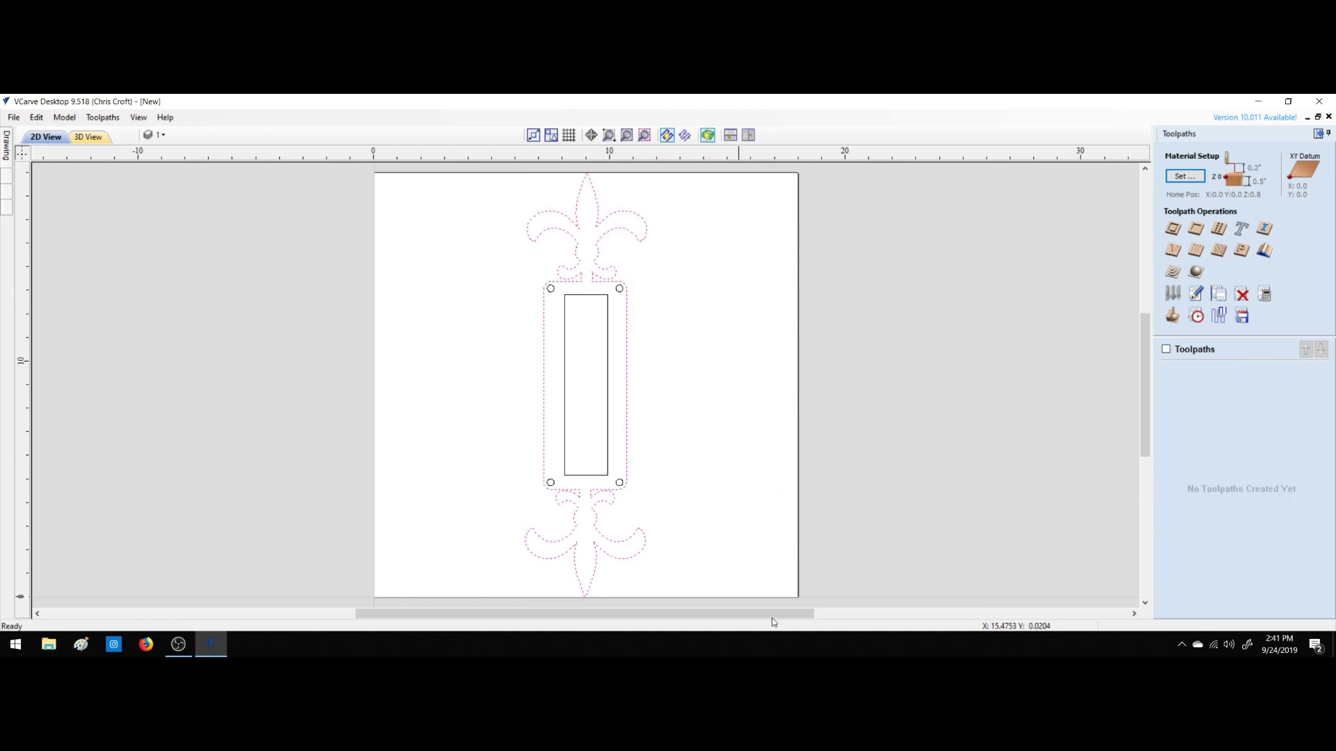
Fit the auto layout text 102 inside the plate's inner rectangle, with each digit on its own line.
{"action": "left_click", "coordinate": [328, 282]}
{"action": "left_click", "coordinate": [1317, 134]}
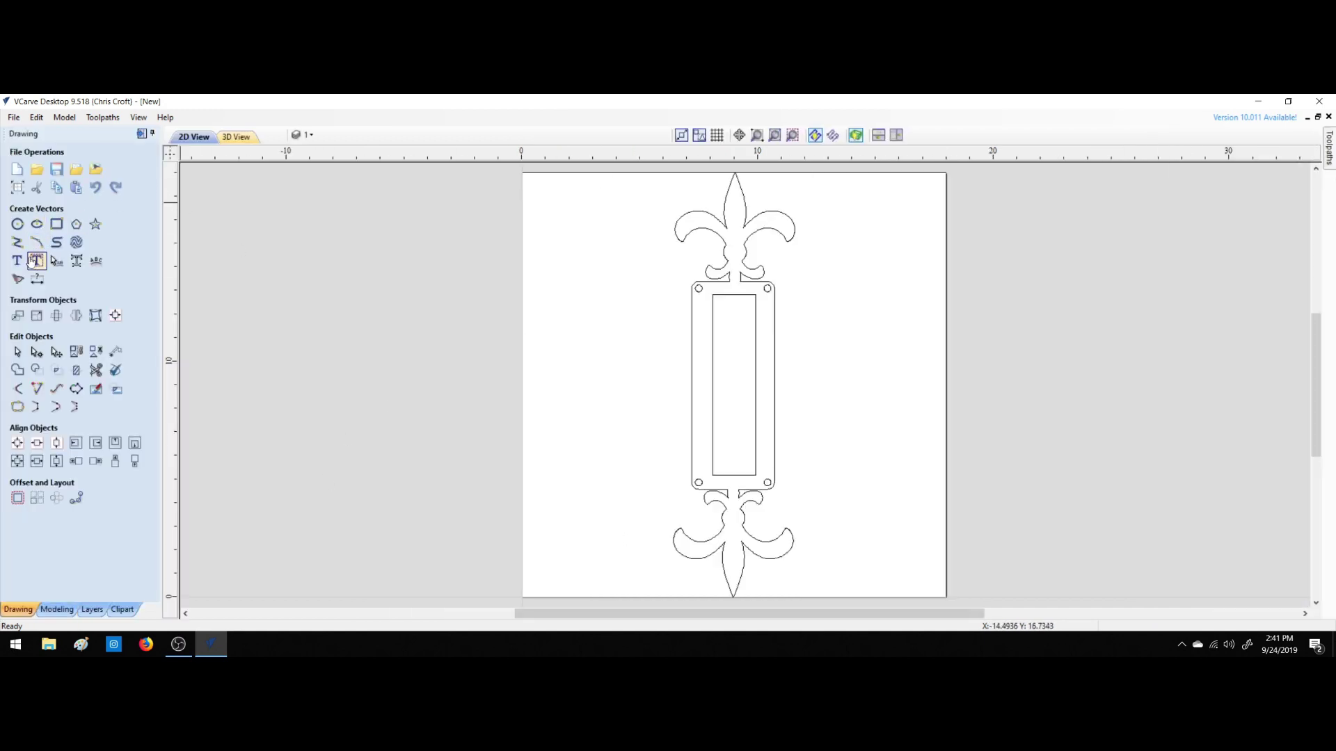
{"action": "left_click", "coordinate": [738, 295]}
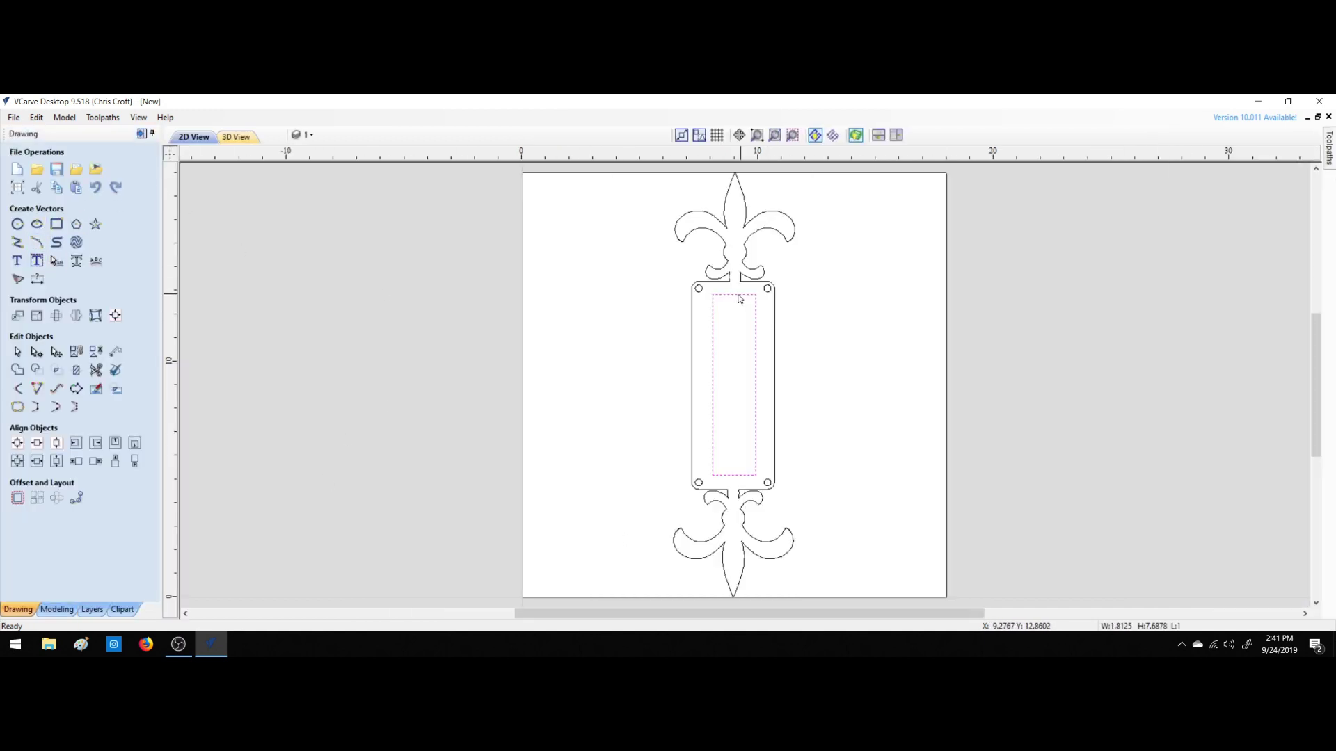
{"action": "left_click", "coordinate": [18, 279]}
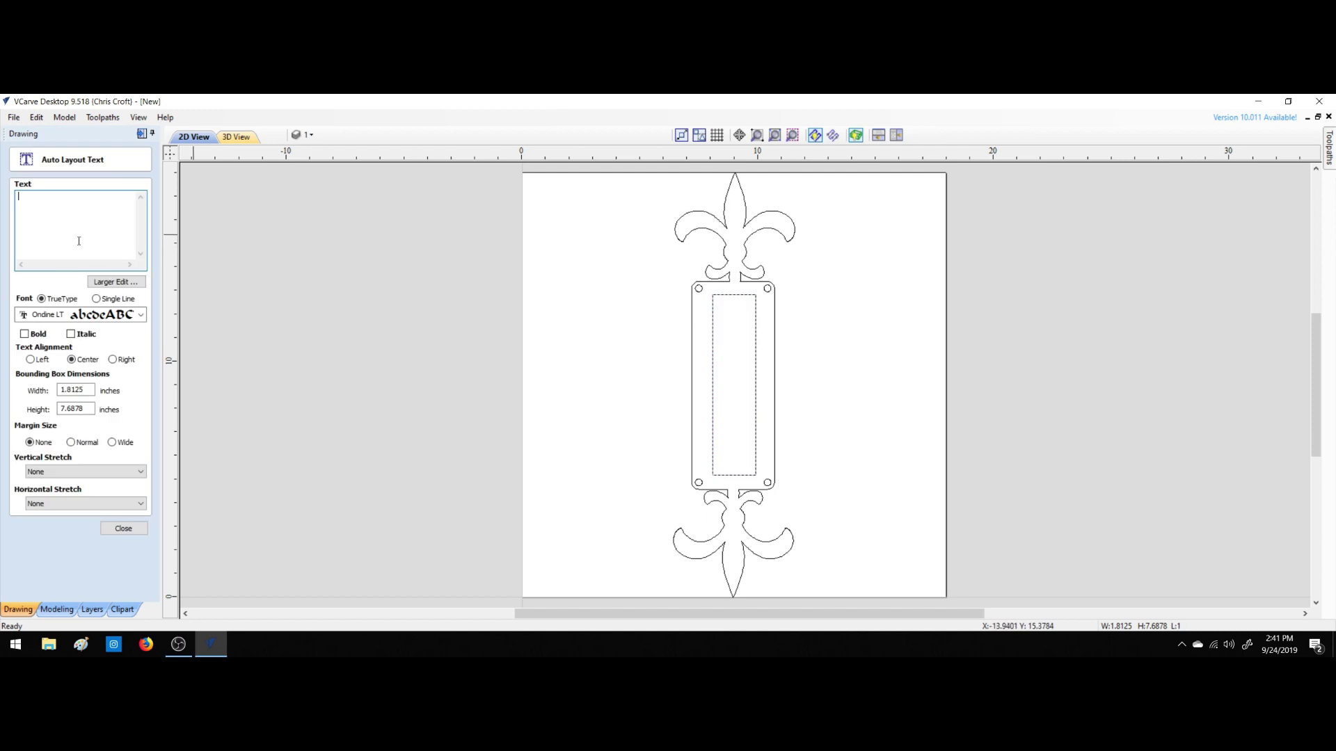
{"action": "type", "text": "101"}
{"action": "key", "text": "BackSpace"}
{"action": "type", "text": "20"}
{"action": "key", "text": "BackSpace"}
{"action": "key", "text": "BackSpace"}
{"action": "key", "text": "BackSpace"}
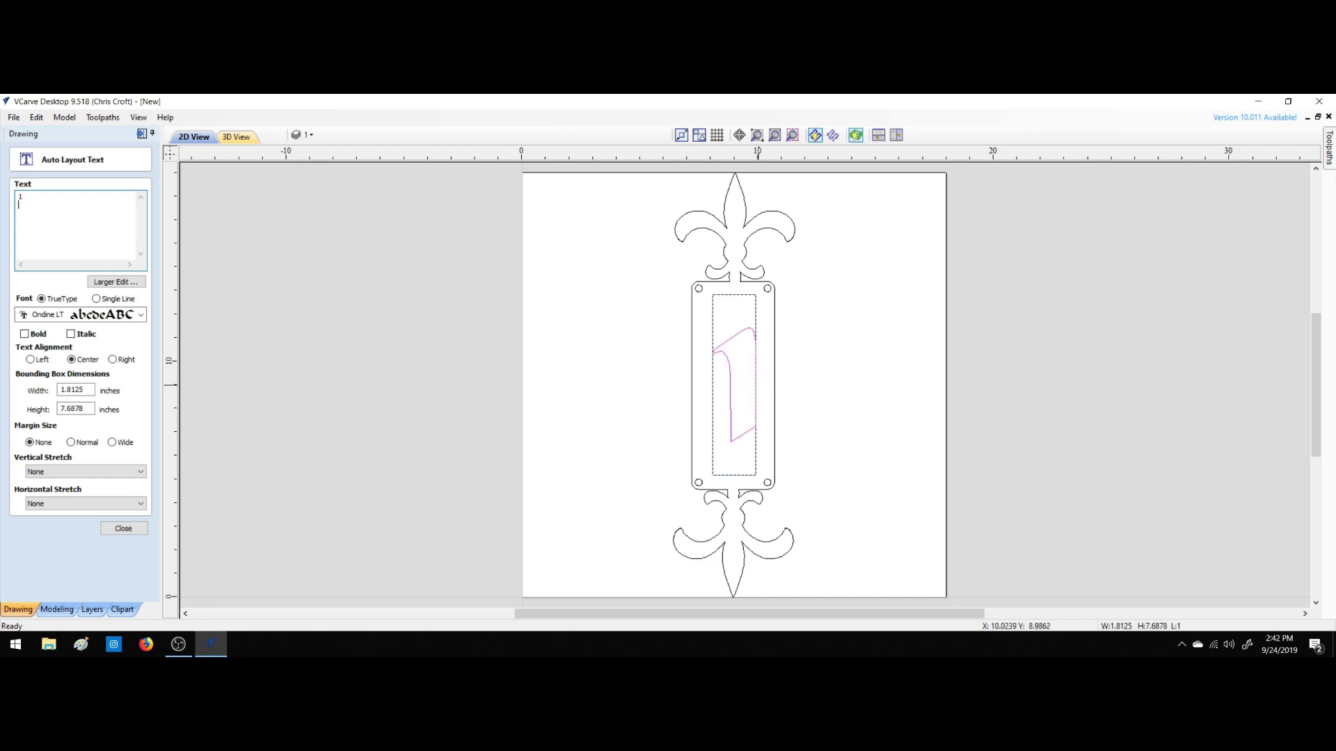
{"action": "key", "text": "Return"}
{"action": "type", "text": "0 "}
{"action": "type", "text": "2 "}
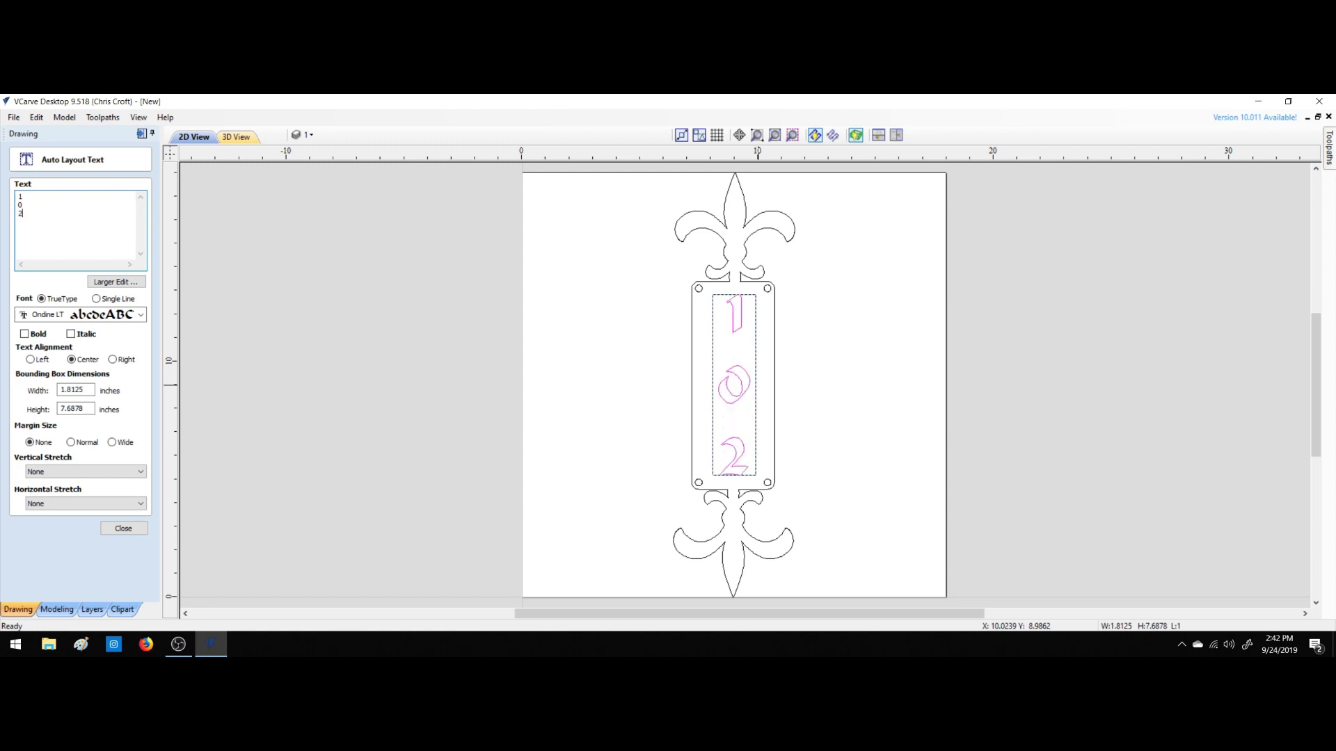
Add a fourth line with the digit 0 to the auto layout text and convert the text to curves.
{"action": "type", "text": "0"}
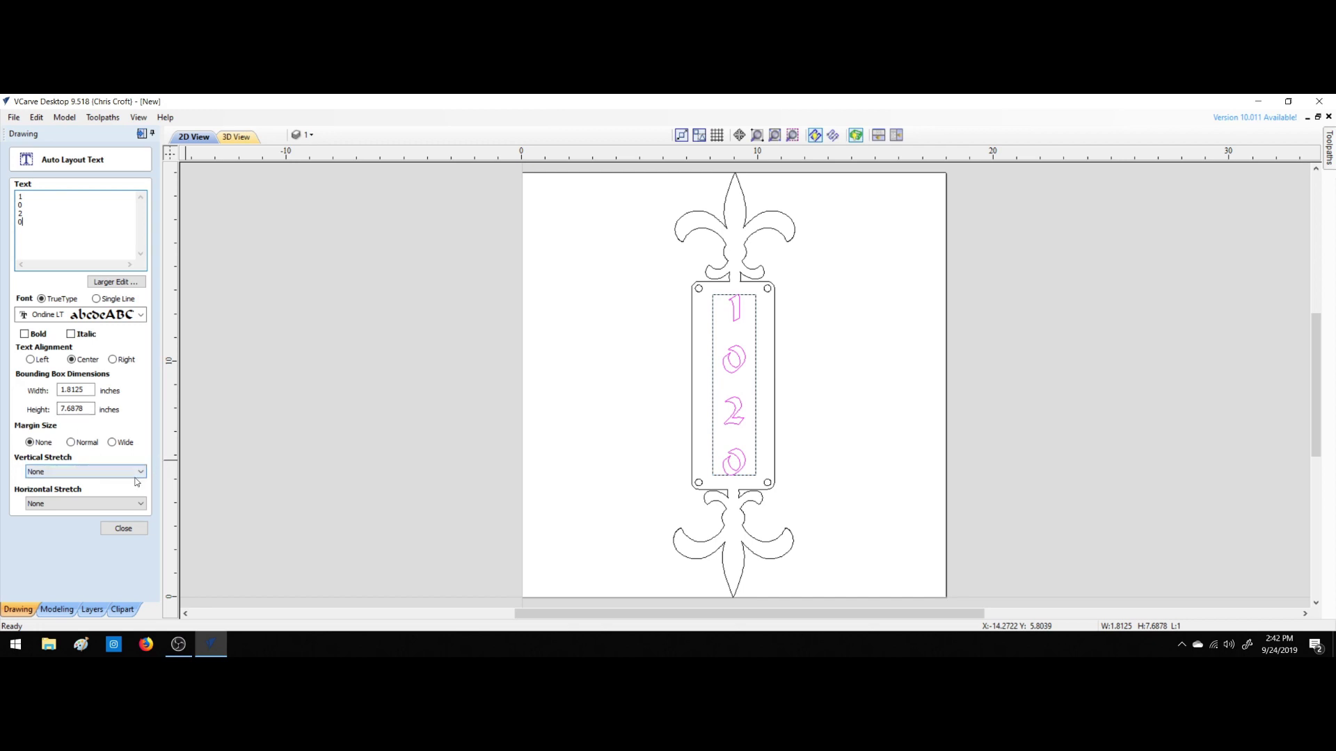
{"action": "left_click", "coordinate": [124, 528]}
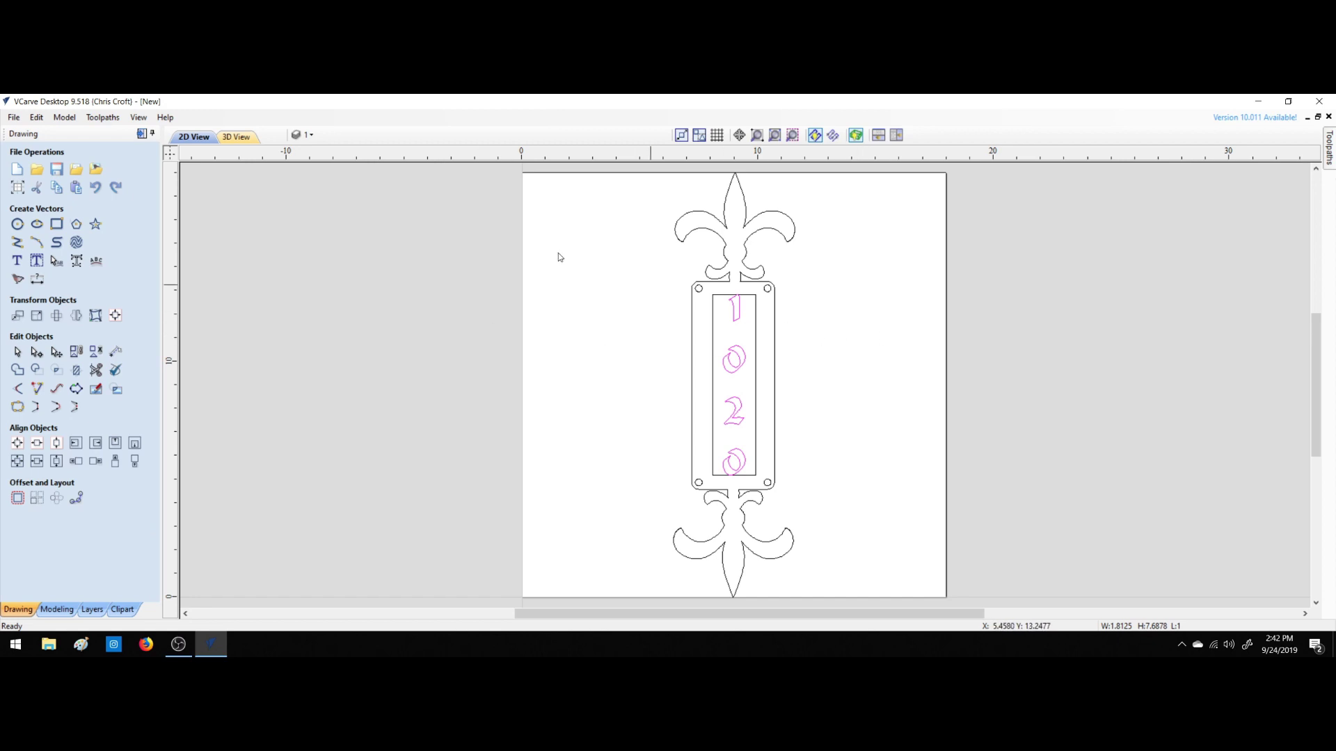
{"action": "left_click", "coordinate": [77, 260]}
{"action": "left_click", "coordinate": [805, 289]}
Set the digit 1's height to 1.7099 inches, keeping its width and height linked.
{"action": "left_click", "coordinate": [739, 312]}
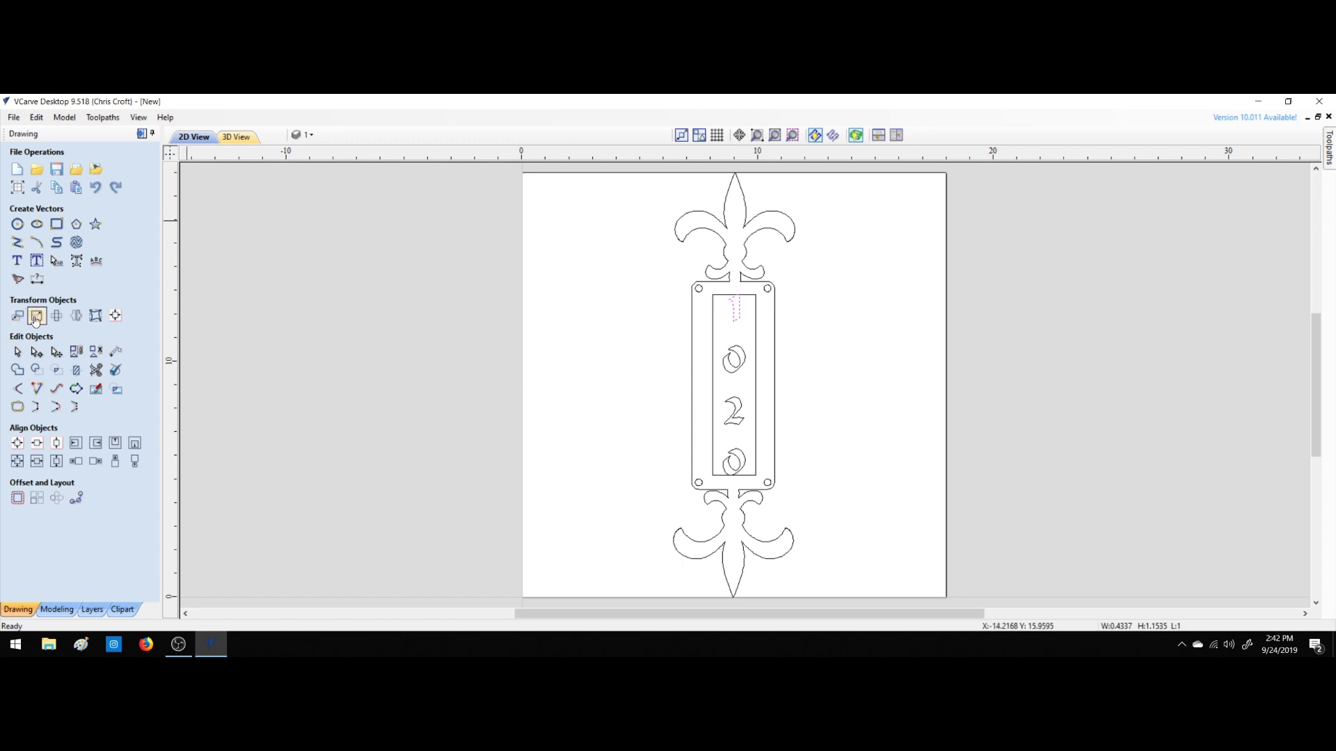
{"action": "left_click", "coordinate": [35, 317]}
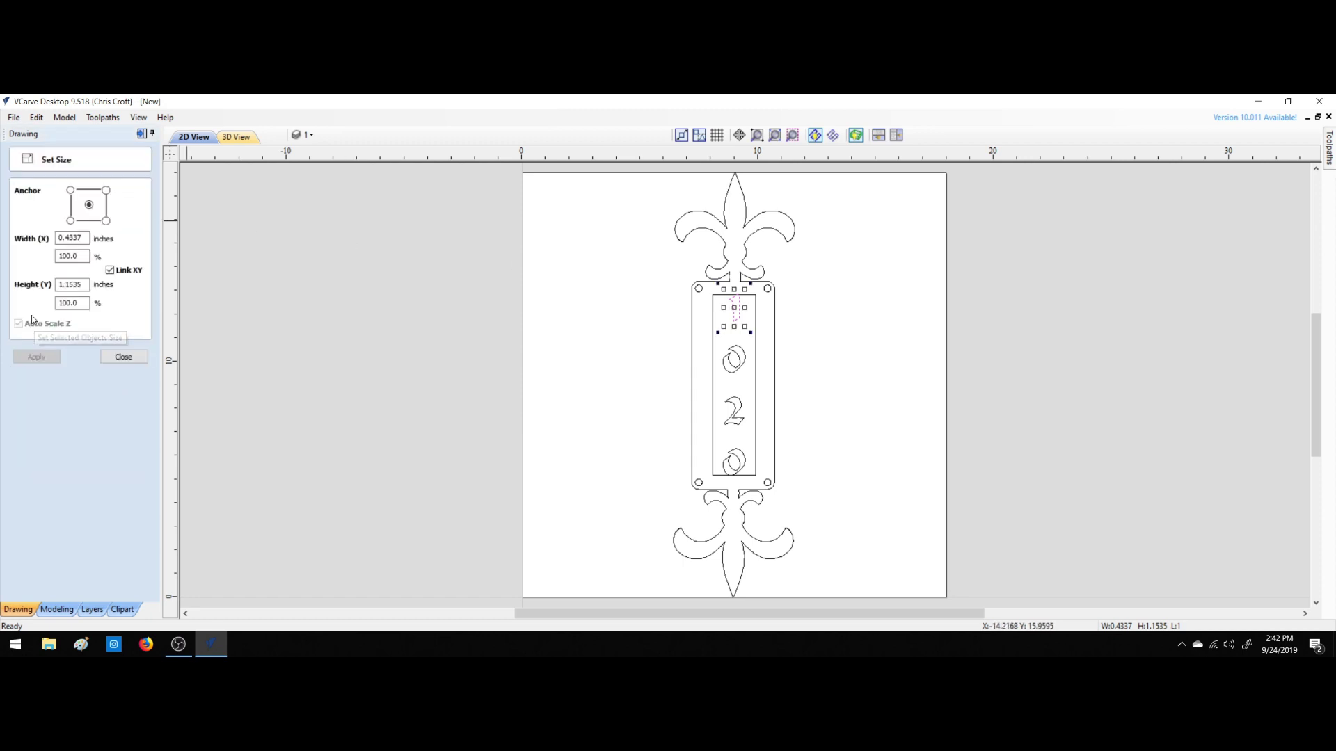
{"action": "double_click", "coordinate": [70, 284]}
{"action": "type", "text": "1.7"}
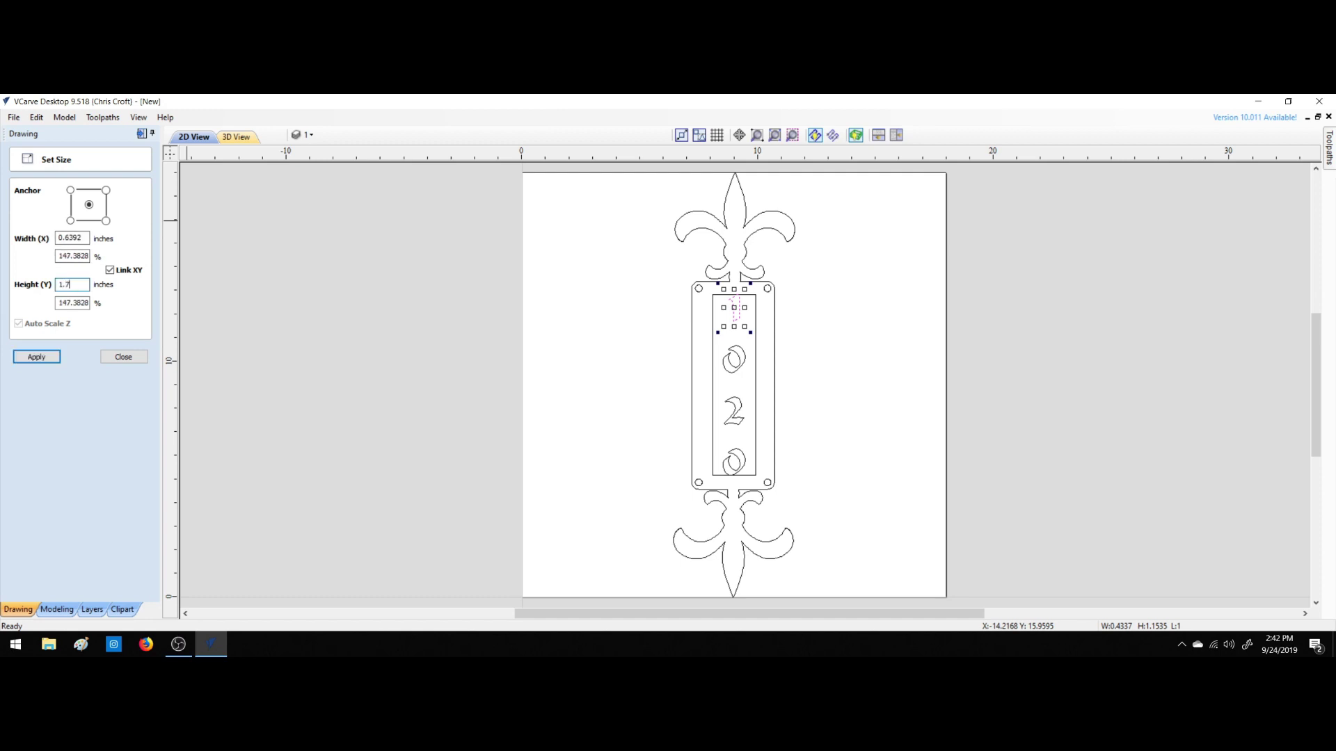
{"action": "type", "text": "099"}
{"action": "key", "text": "Return"}
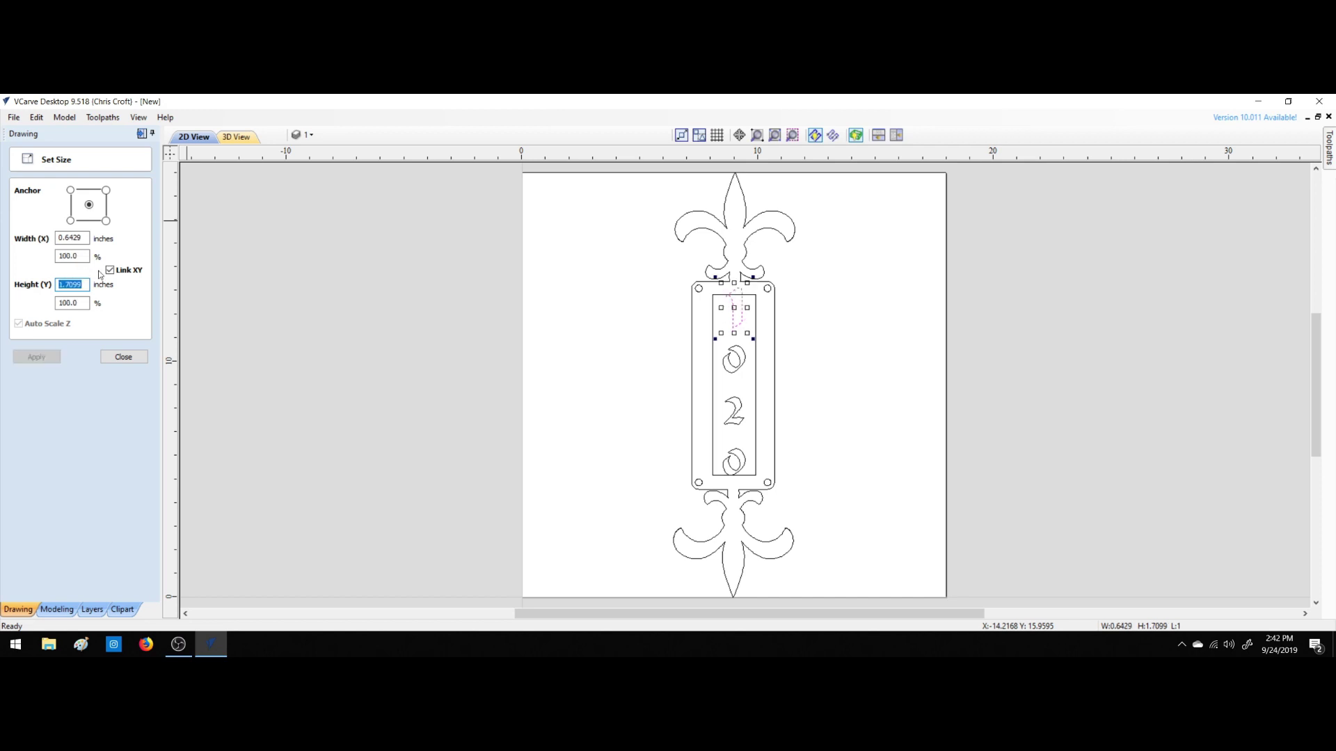
Resize the upper 0 to 1.7099 inches high with XY unlinked and stretch it to 1.8125 inches wide.
{"action": "left_click", "coordinate": [741, 360]}
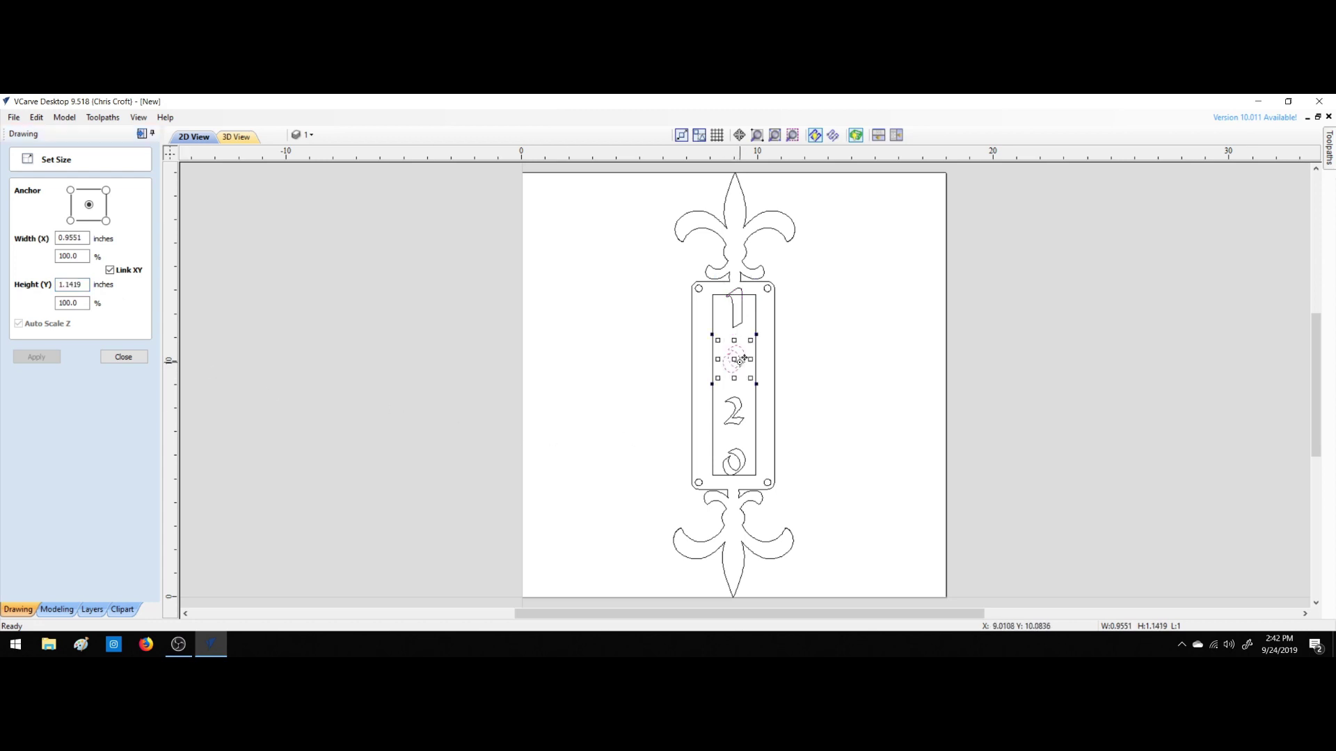
{"action": "double_click", "coordinate": [71, 284]}
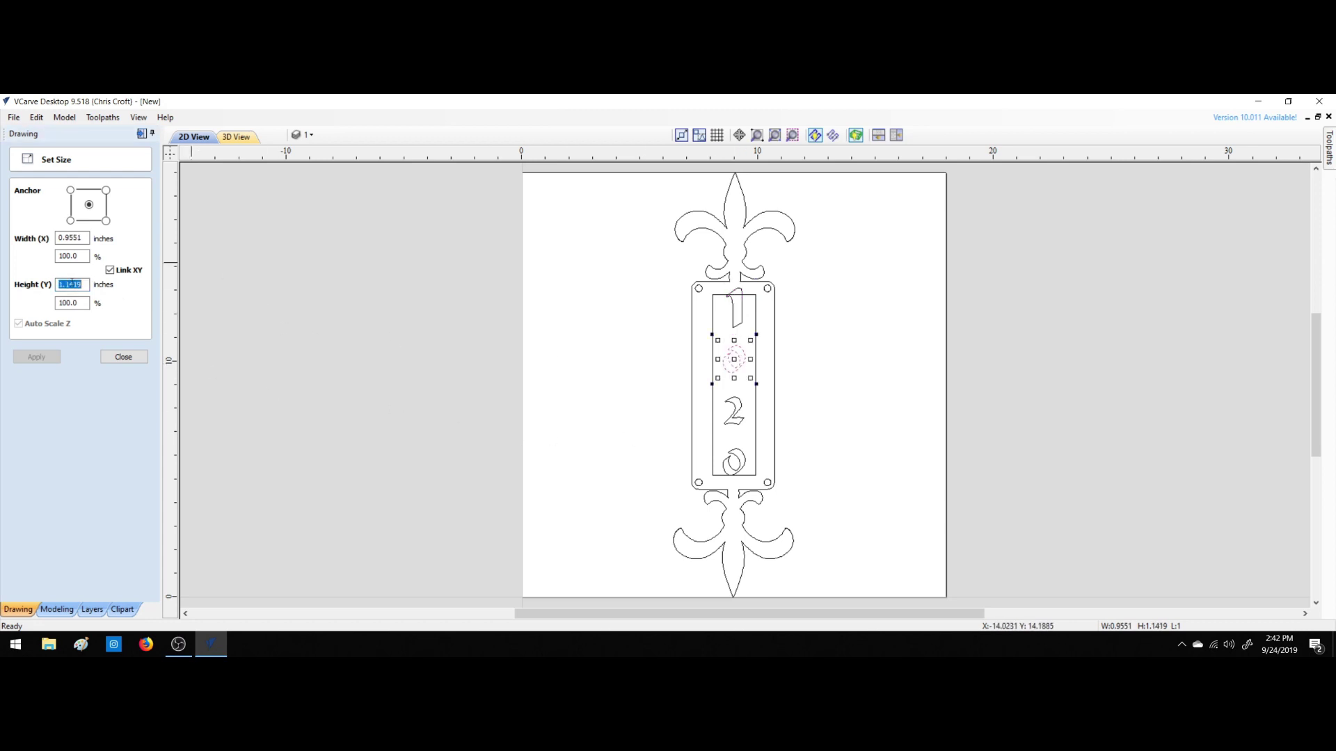
{"action": "type", "text": "1."}
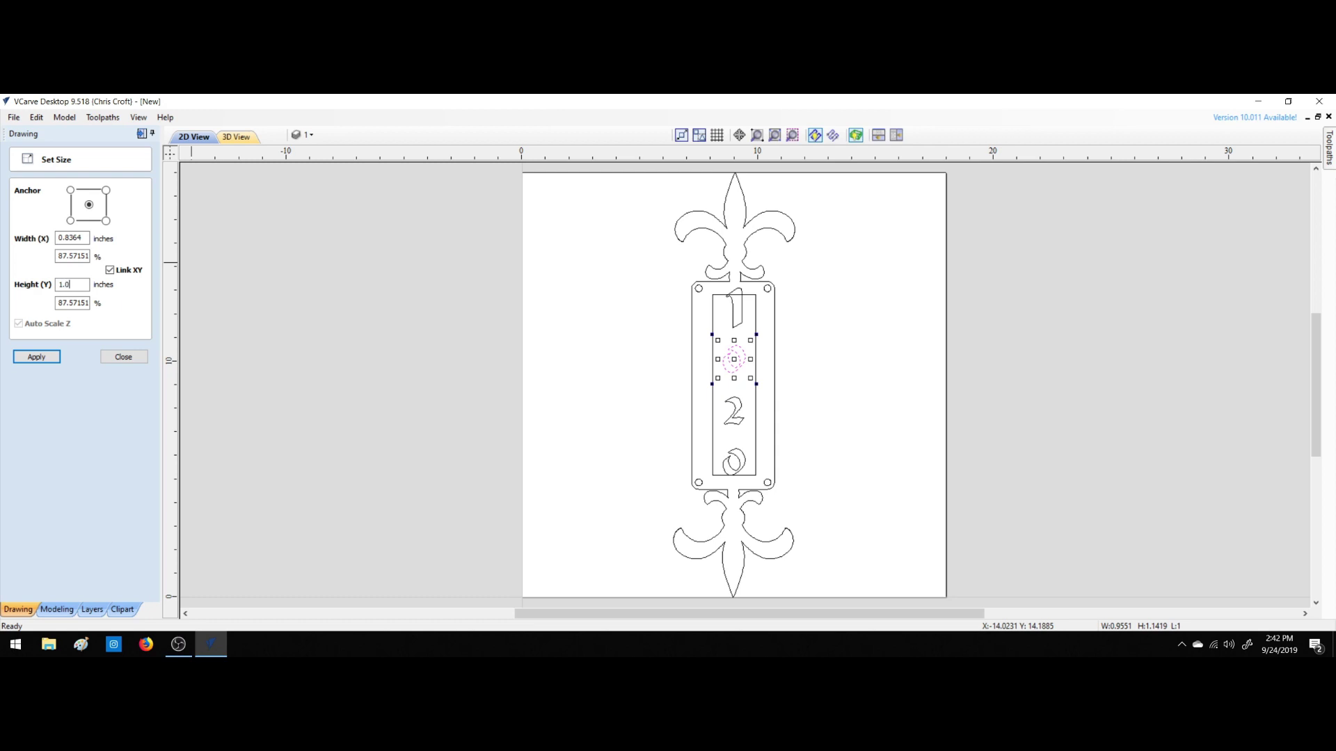
{"action": "type", "text": "7099"}
{"action": "left_click", "coordinate": [110, 270]}
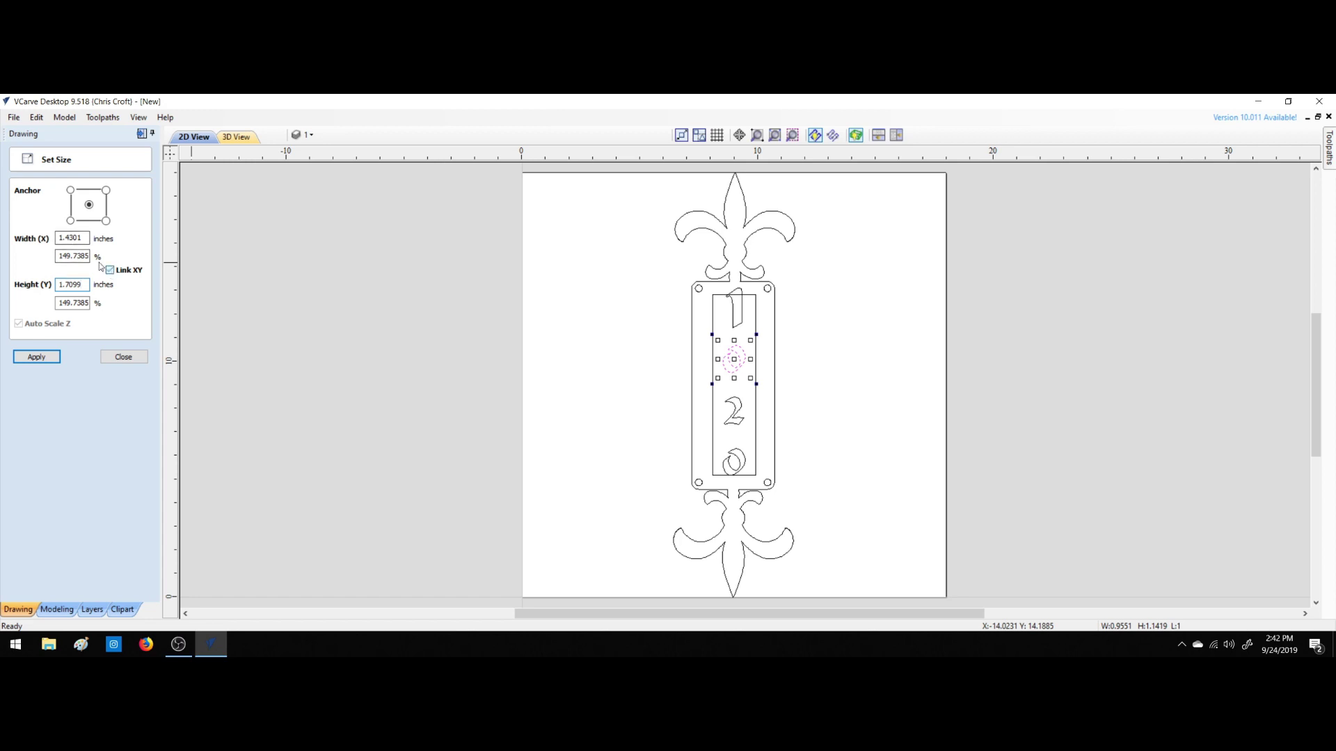
{"action": "double_click", "coordinate": [64, 238]}
{"action": "type", "text": "1.0703"}
{"action": "key", "text": "Return"}
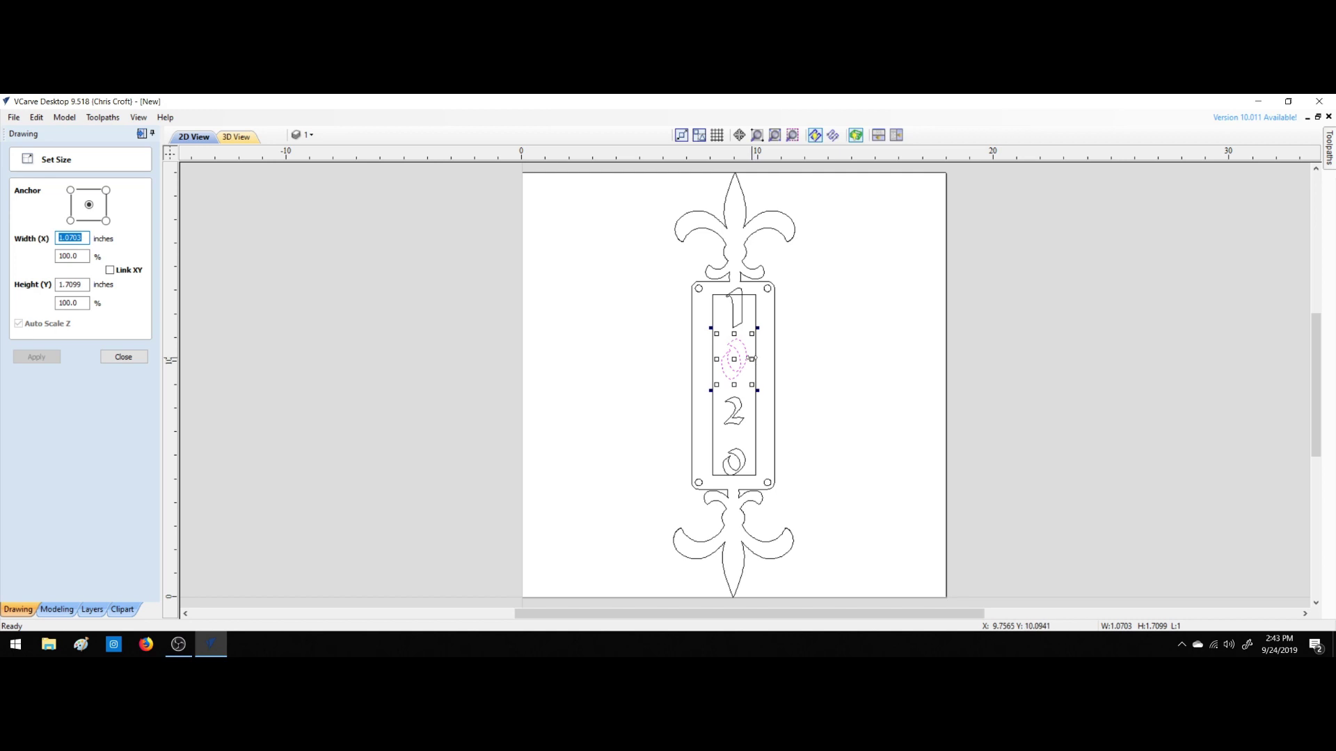
{"action": "left_click_drag", "start_coordinate": [752, 359], "coordinate": [707, 359]}
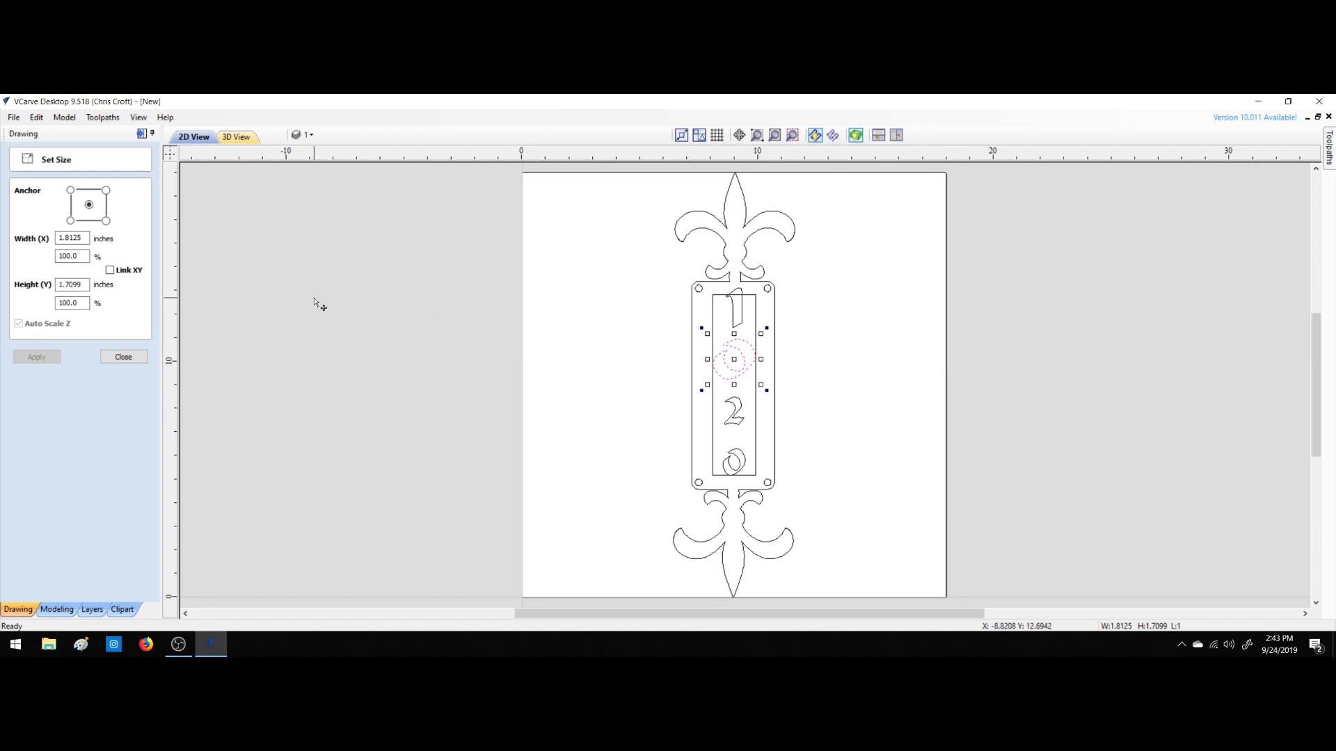
Resize the digit 2 to 1.7099 inches high and stretch it to 1.8125 inches wide.
{"action": "left_click", "coordinate": [731, 409]}
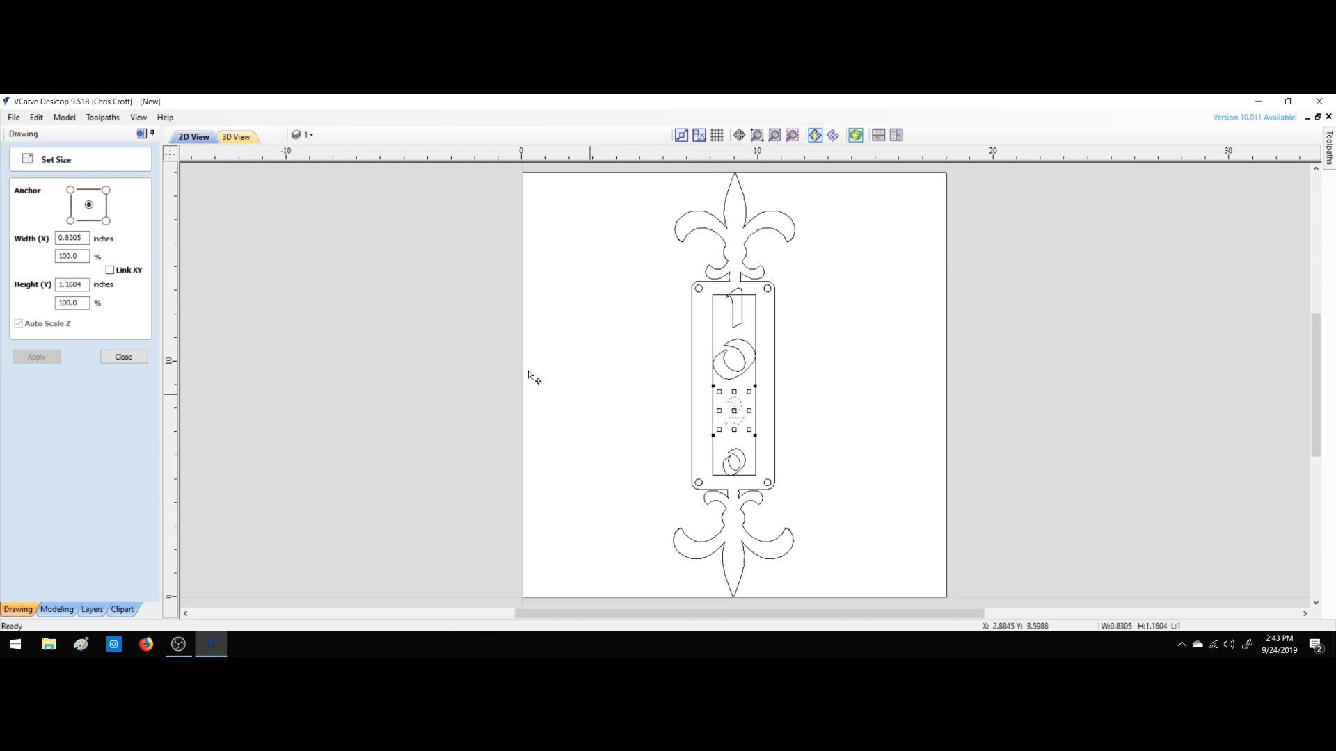
{"action": "double_click", "coordinate": [66, 284]}
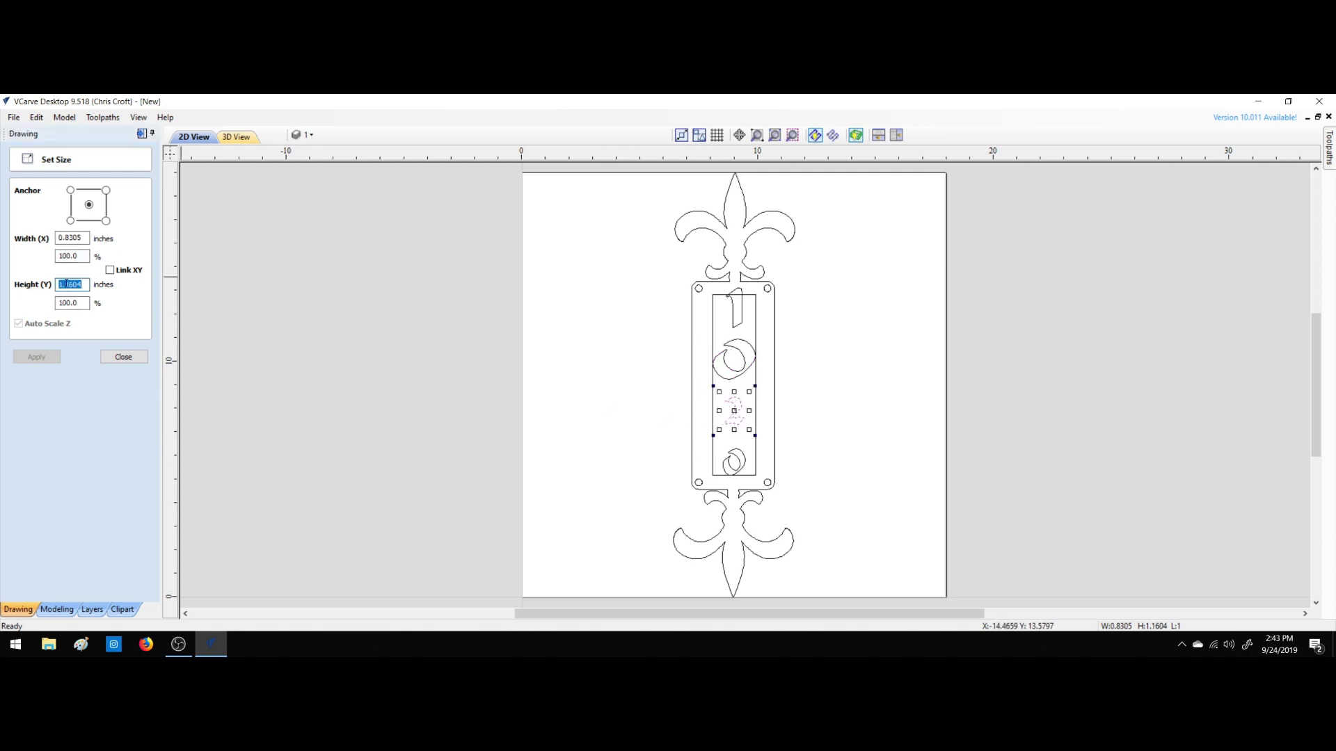
{"action": "type", "text": "1.7099"}
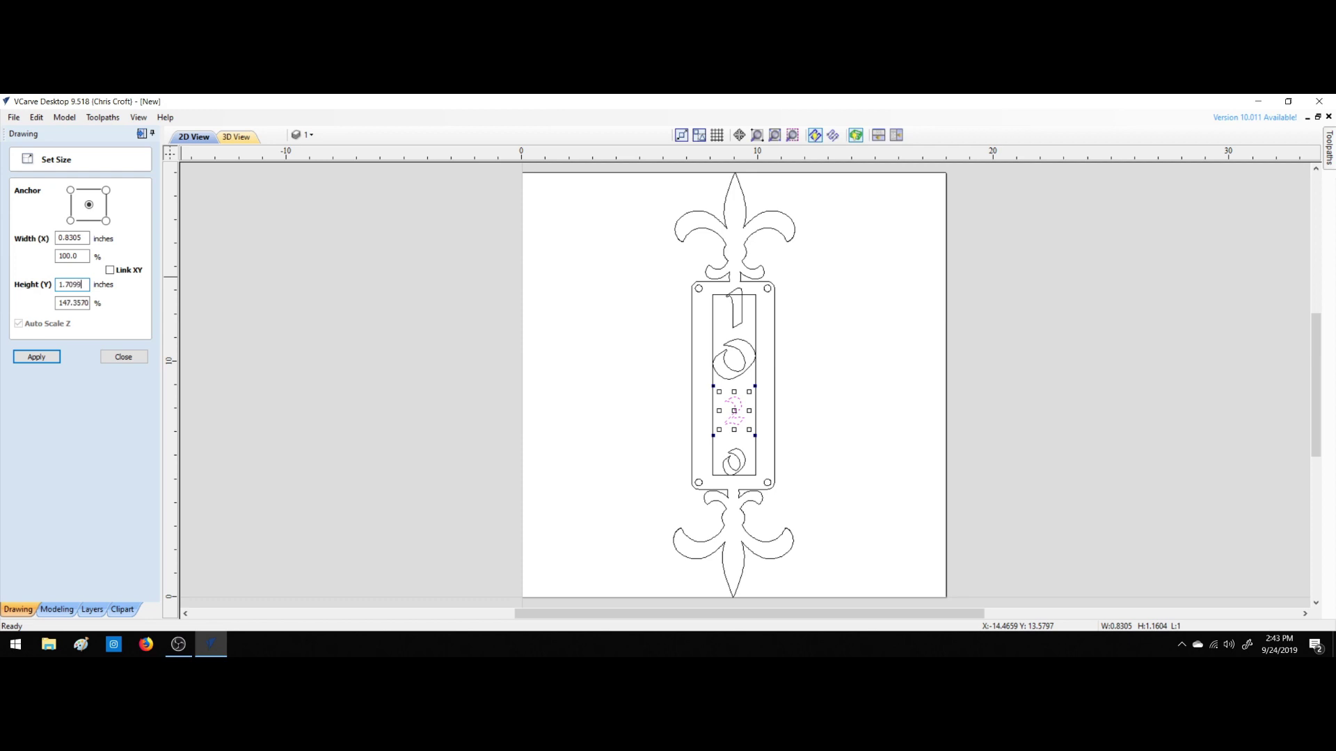
{"action": "double_click", "coordinate": [69, 237]}
{"action": "type", "text": "1.0703"}
{"action": "key", "text": "Return"}
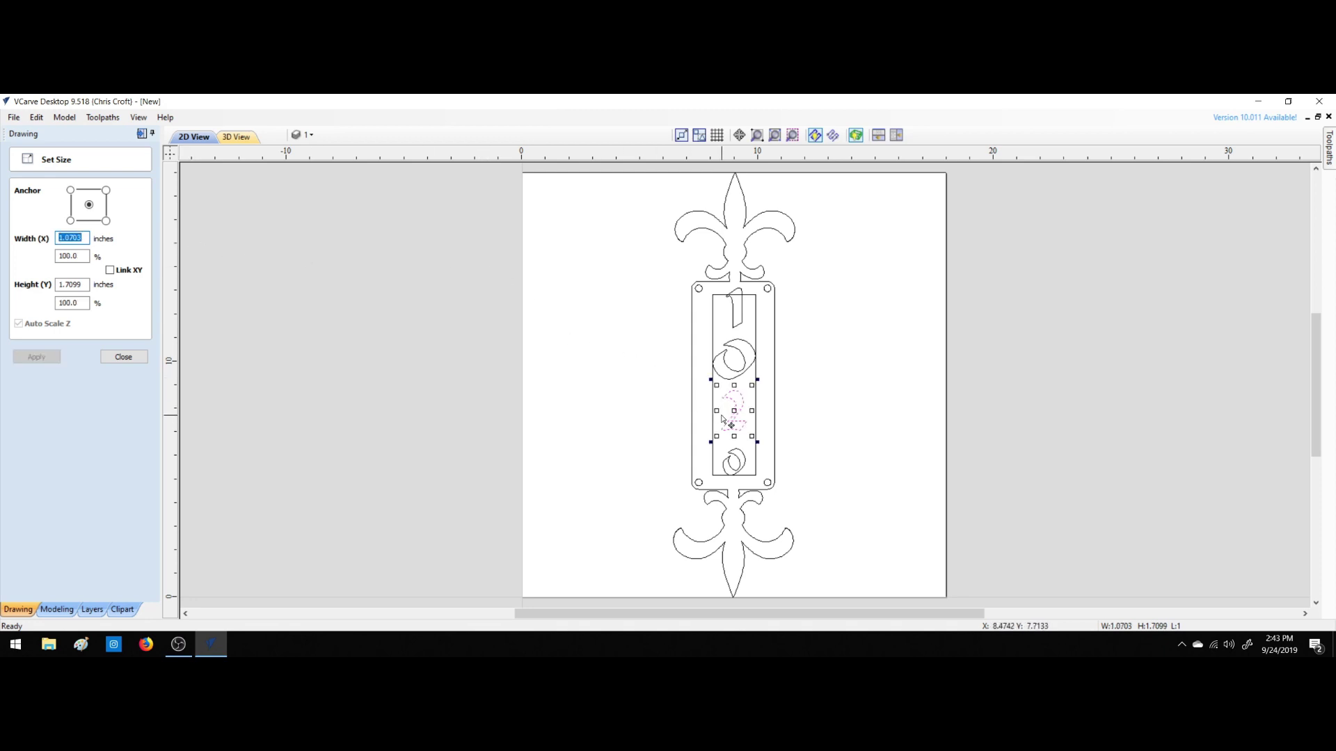
{"action": "left_click_drag", "start_coordinate": [716, 410], "coordinate": [761, 411]}
Resize the lower 0 to 1.7099 inches high and stretch it to 1.8125 inches wide.
{"action": "left_click", "coordinate": [727, 459]}
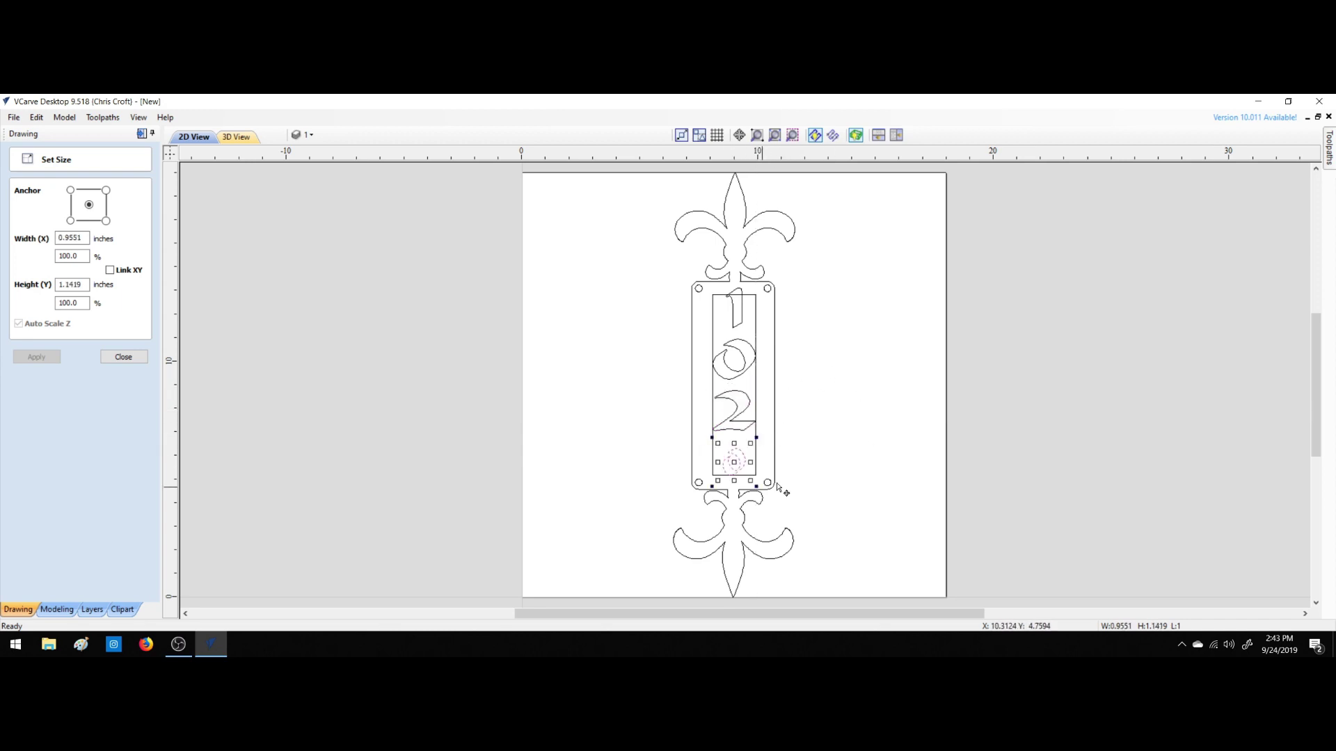
{"action": "left_click", "coordinate": [72, 287]}
{"action": "key", "text": "Tab"}
{"action": "double_click", "coordinate": [72, 287]}
{"action": "type", "text": "1.7099"}
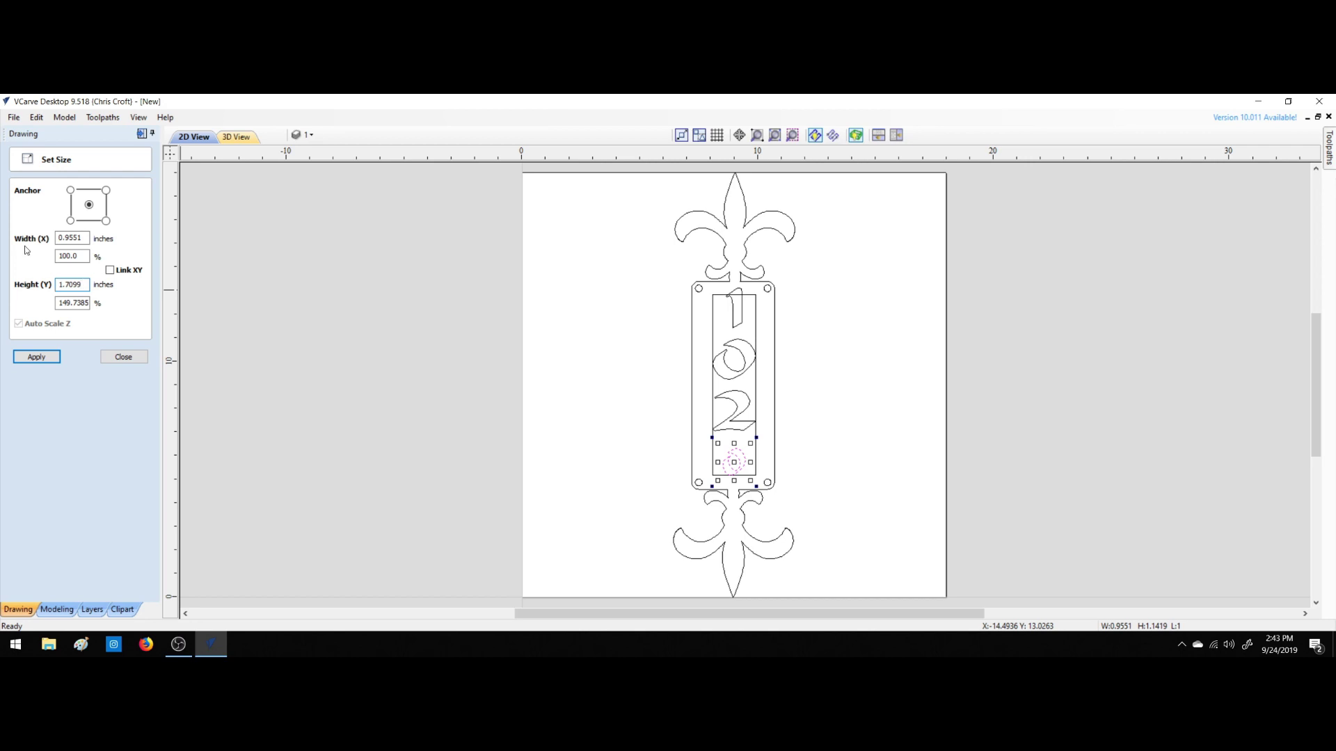
{"action": "double_click", "coordinate": [73, 239]}
{"action": "type", "text": "1.0703"}
{"action": "key", "text": "Return"}
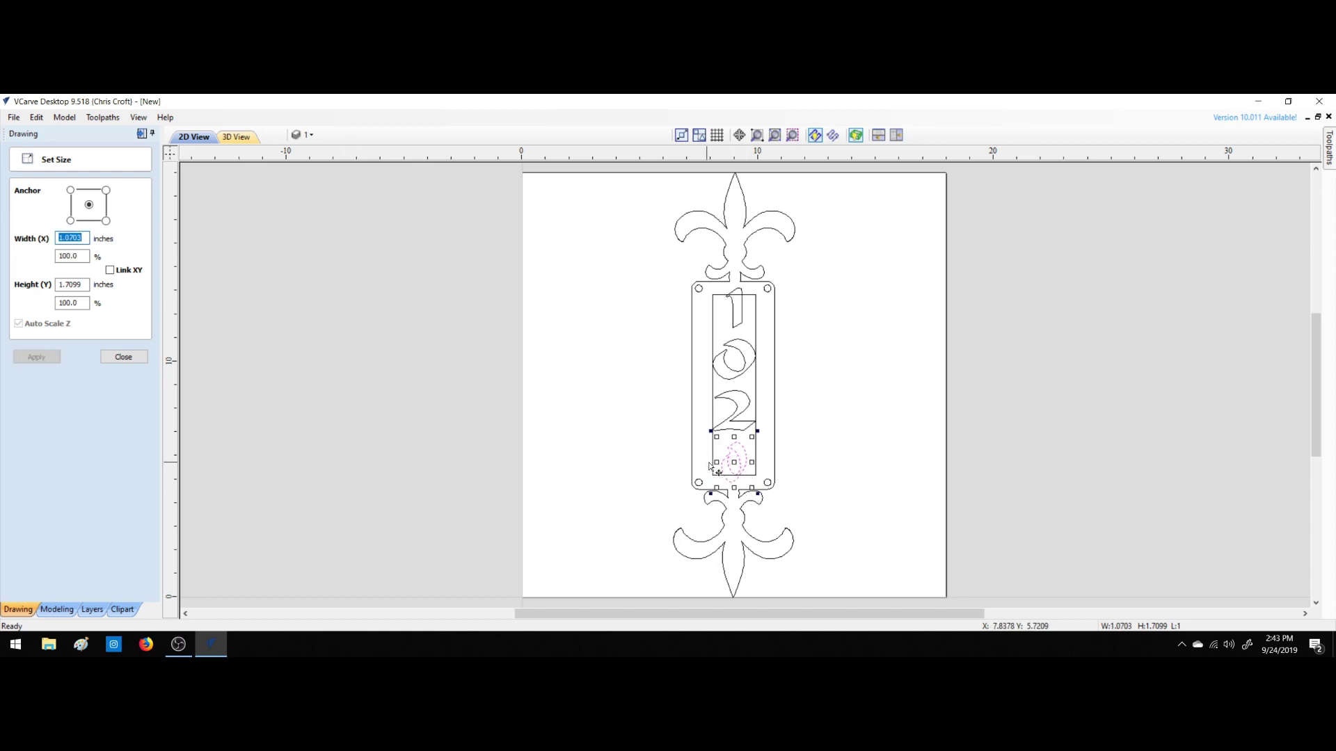
{"action": "left_click_drag", "start_coordinate": [716, 461], "coordinate": [761, 463]}
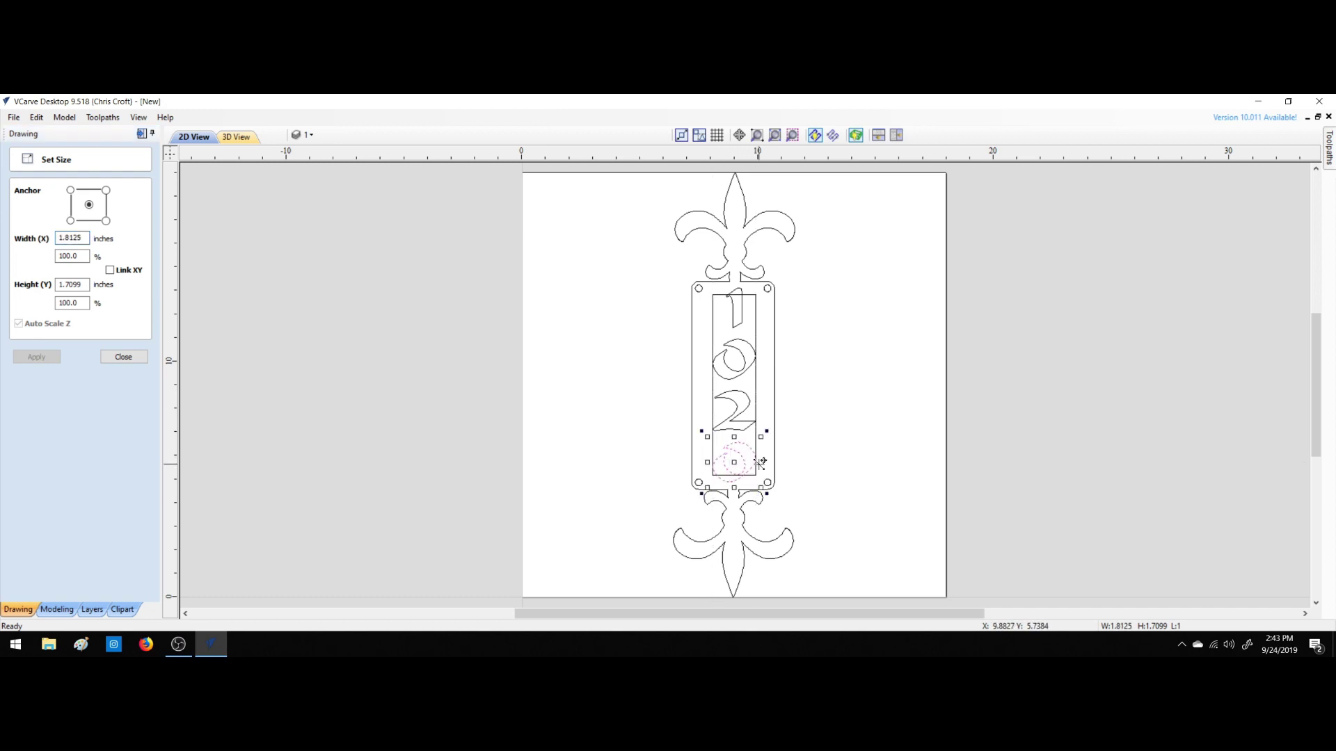
{"action": "right_click", "coordinate": [857, 458]}
{"action": "left_click", "coordinate": [857, 461]}
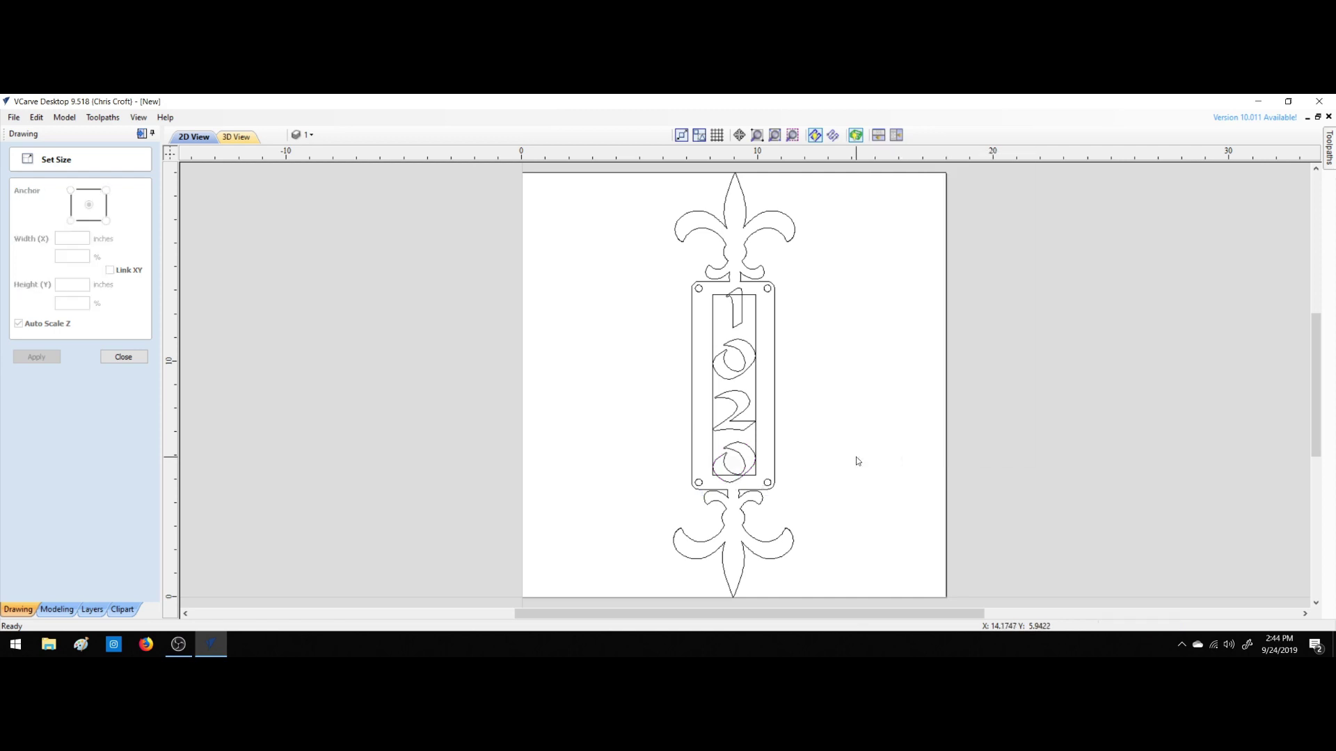
{"action": "left_click", "coordinate": [123, 356]}
Move the 1 down to about Y 11.96, the 2 up to about Y 8.29 and the lower 0 up to about Y 6.05.
{"action": "left_click", "coordinate": [738, 343]}
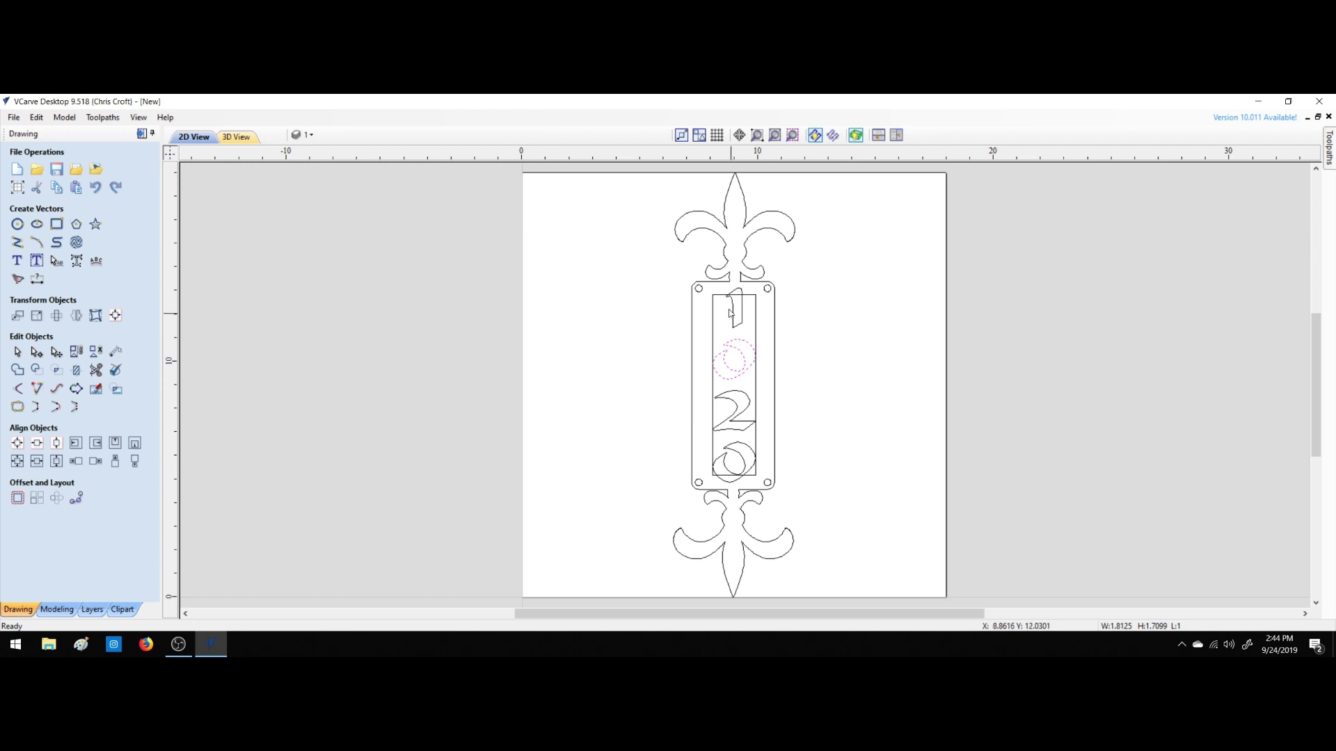
{"action": "left_click", "coordinate": [741, 311]}
{"action": "key", "text": "m"}
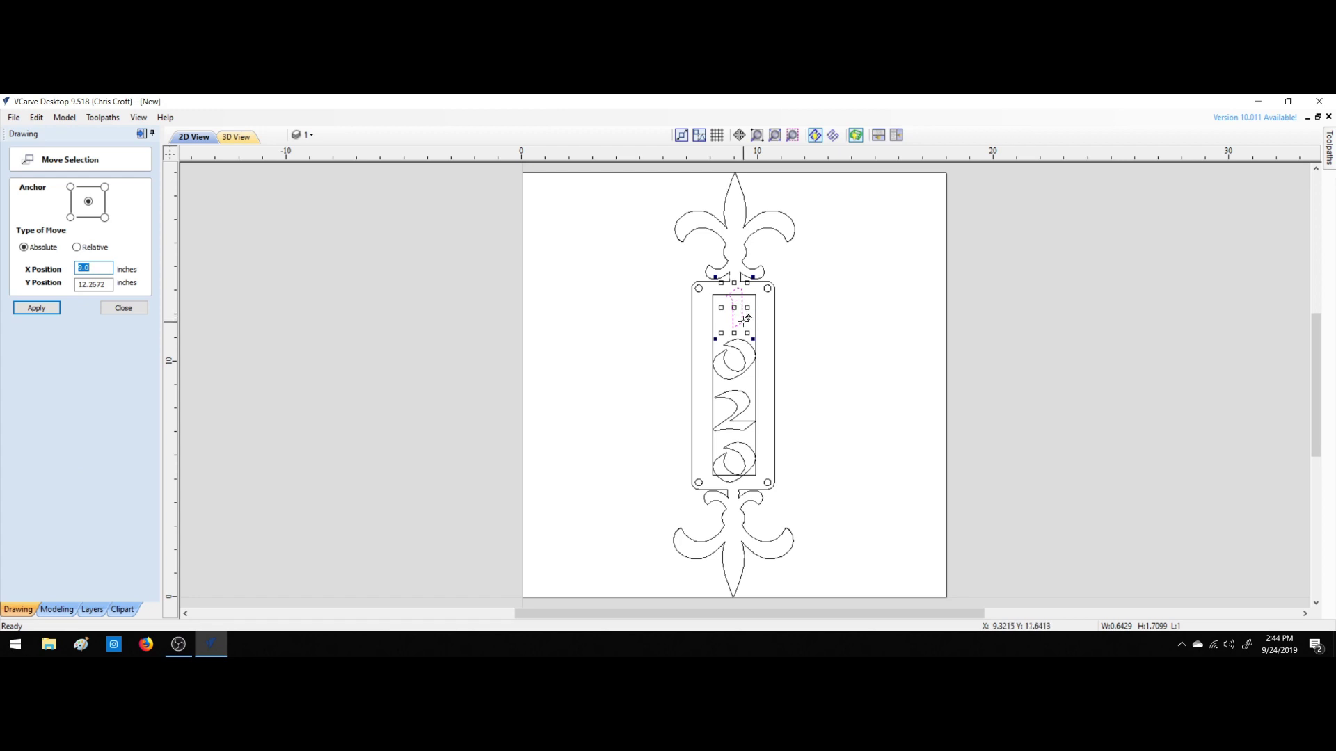
{"action": "left_click_drag", "start_coordinate": [742, 321], "coordinate": [742, 328]}
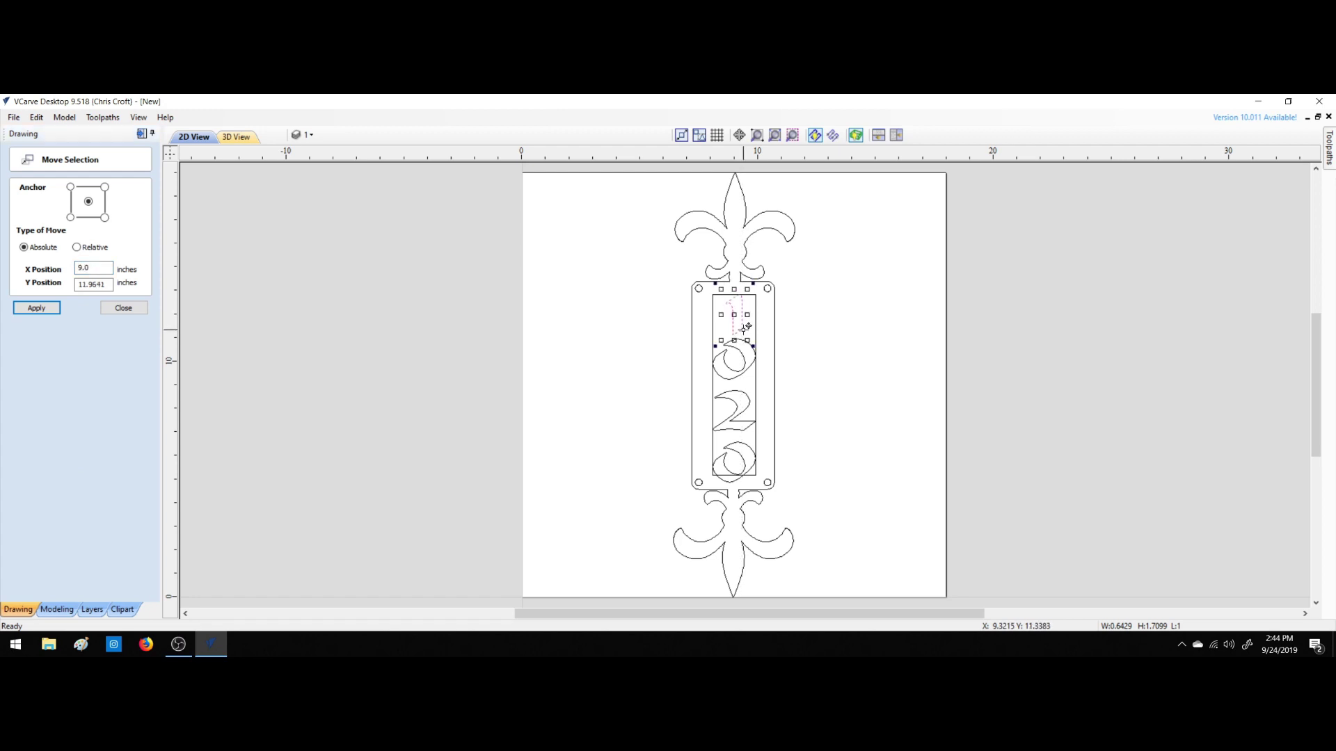
{"action": "left_click", "coordinate": [738, 391]}
{"action": "left_click_drag", "start_coordinate": [744, 393], "coordinate": [747, 379]}
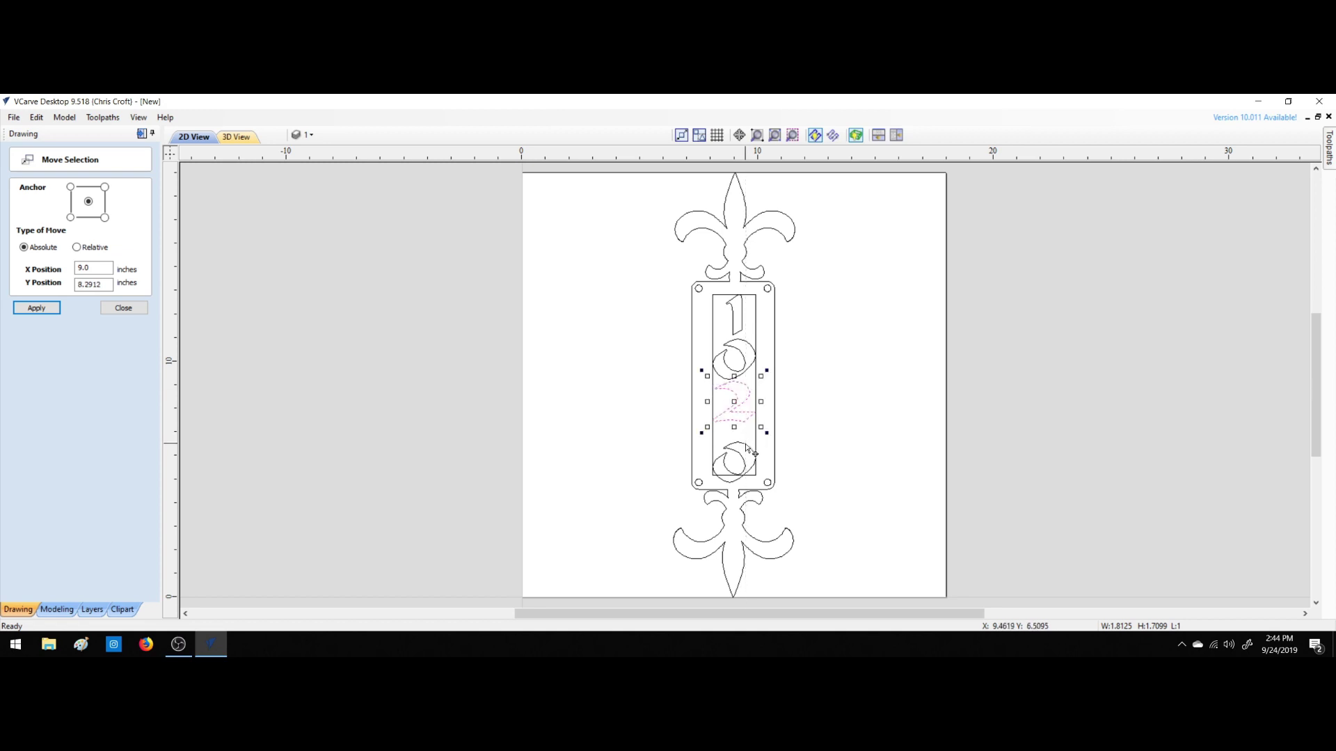
{"action": "left_click", "coordinate": [748, 444]}
{"action": "left_click_drag", "start_coordinate": [748, 443], "coordinate": [747, 435]}
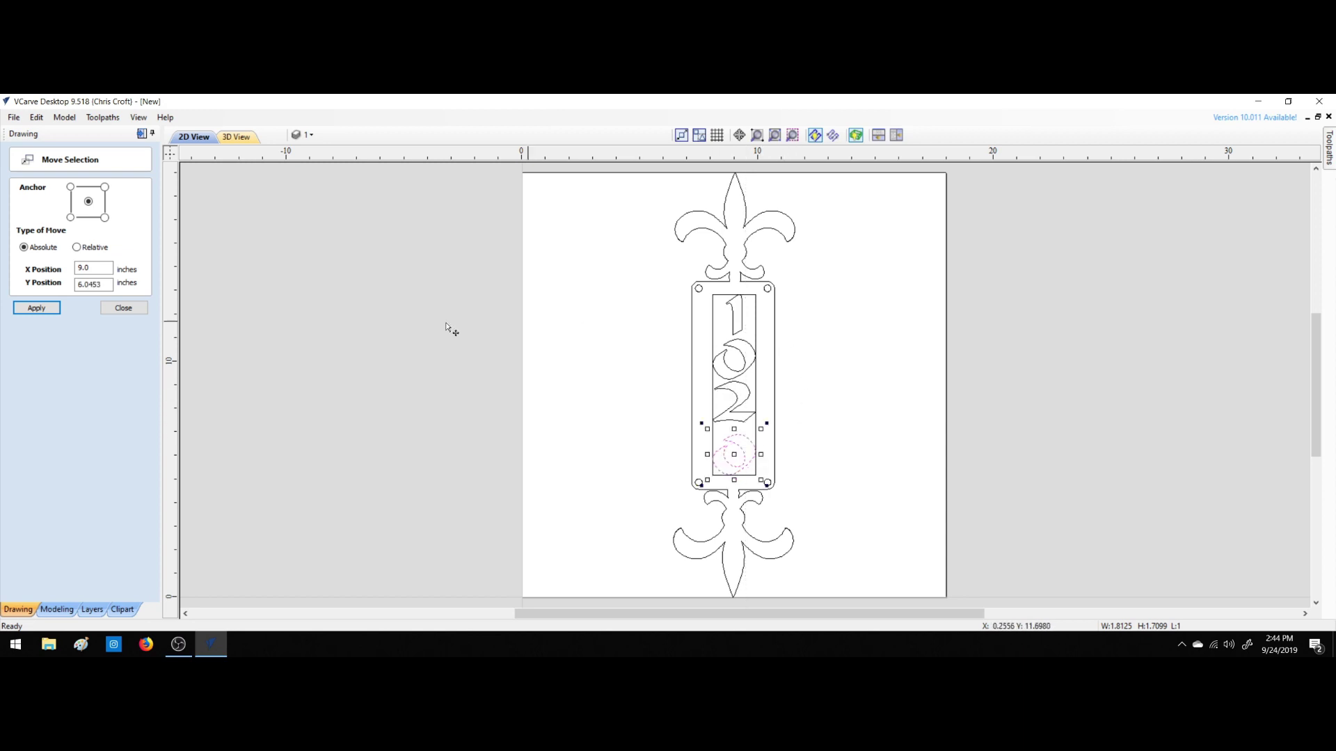
Even out the middle digits by moving the 2 down to about Y 7.97 and the upper 0 to about Y 9.87.
{"action": "left_click", "coordinate": [746, 386]}
{"action": "left_click_drag", "start_coordinate": [745, 386], "coordinate": [743, 394]}
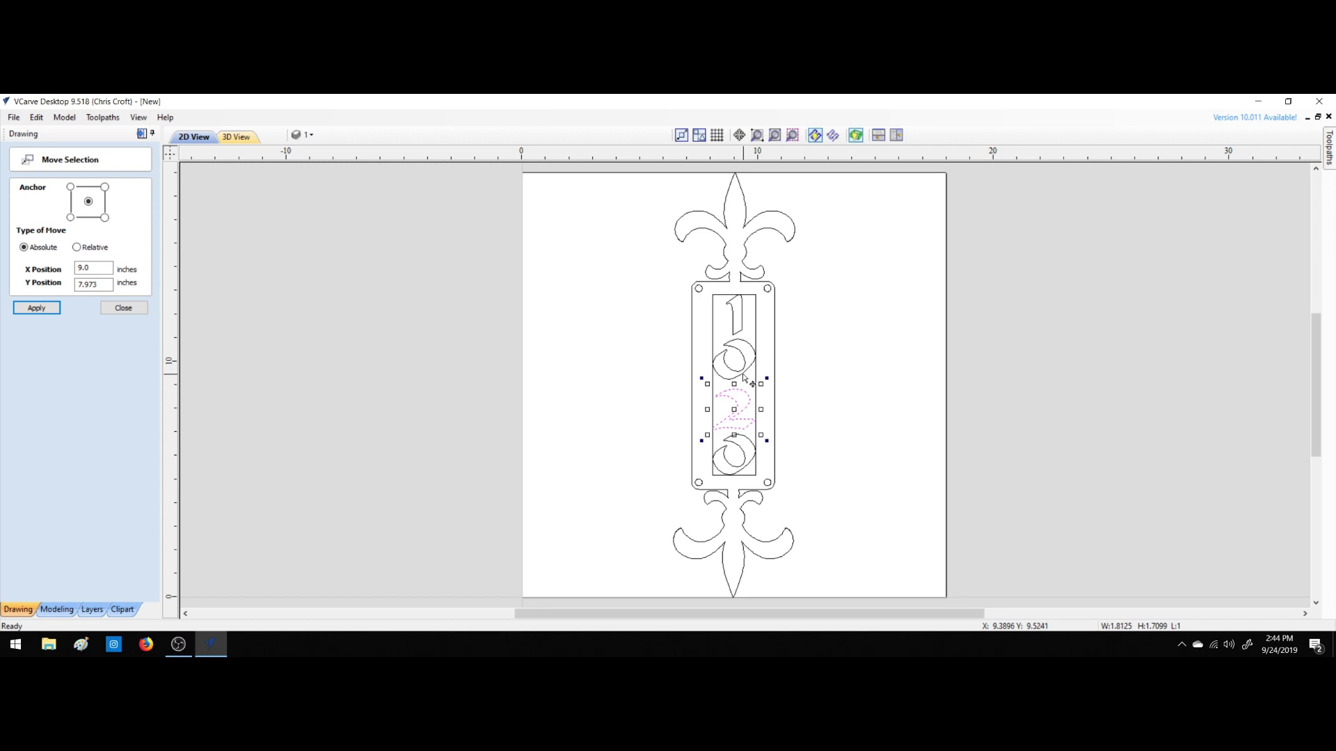
{"action": "left_click", "coordinate": [744, 377]}
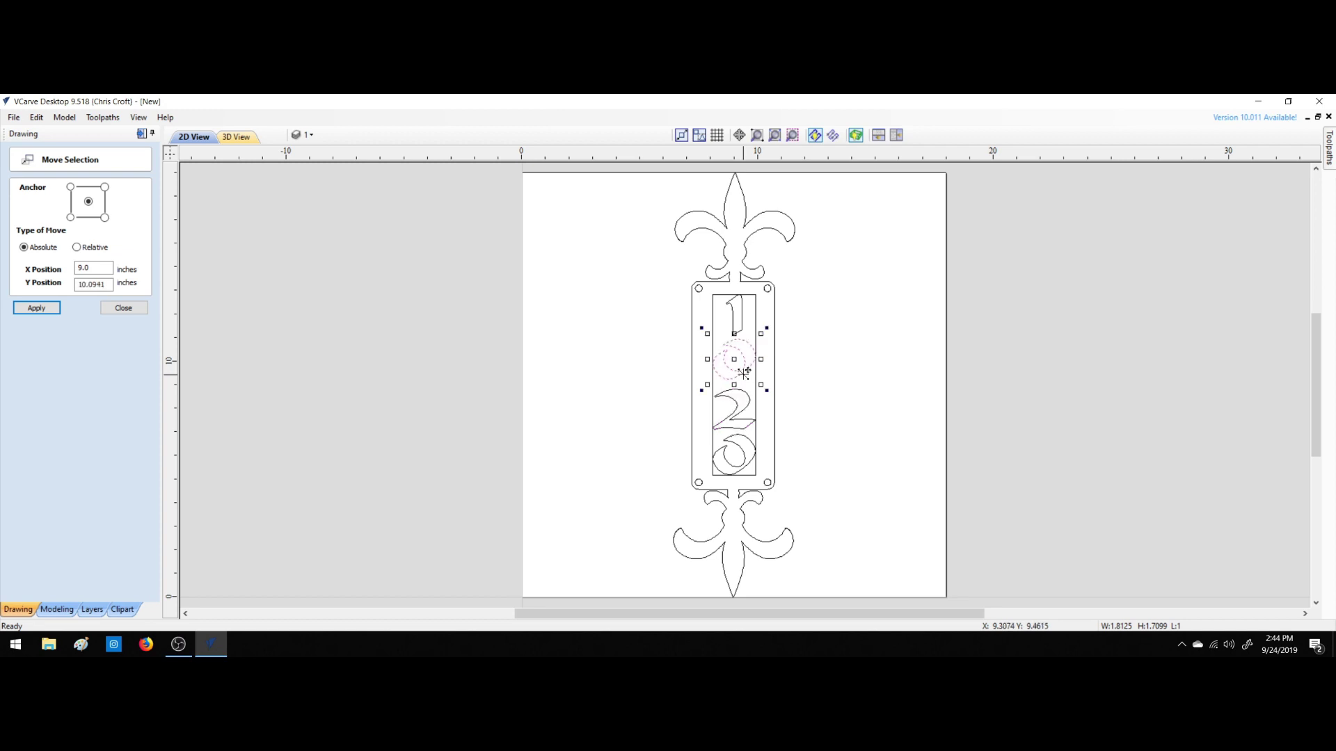
{"action": "left_click_drag", "start_coordinate": [744, 378], "coordinate": [743, 381]}
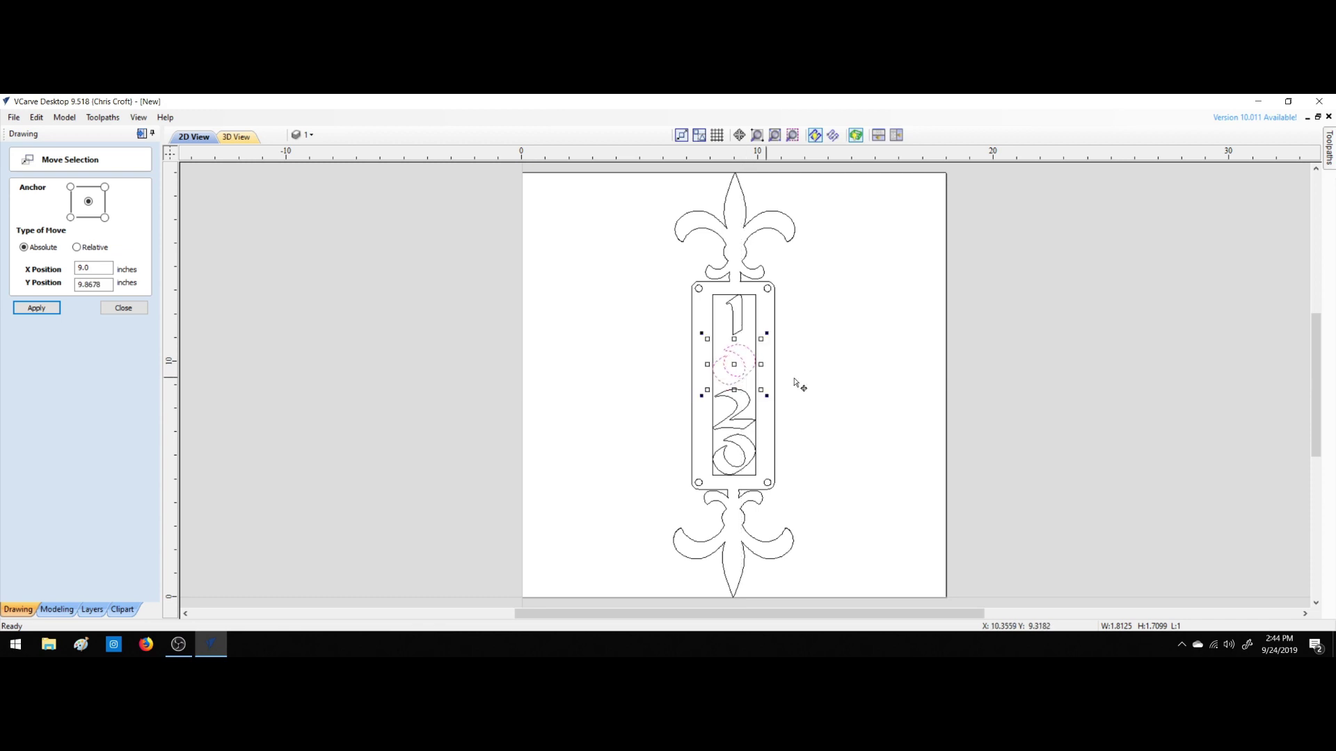
Delete the inner guide rectangle around the stacked digits.
{"action": "left_click", "coordinate": [845, 375]}
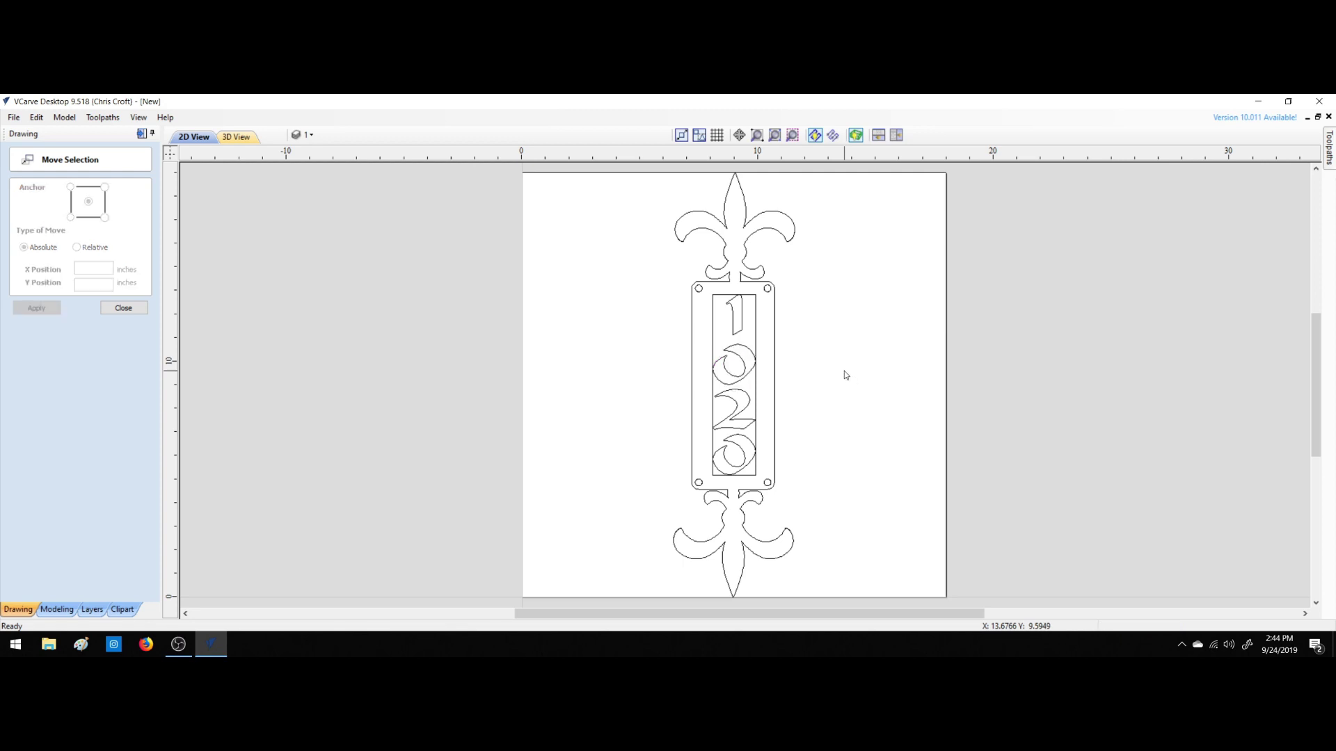
{"action": "left_click", "coordinate": [755, 321]}
{"action": "key", "text": "Delete"}
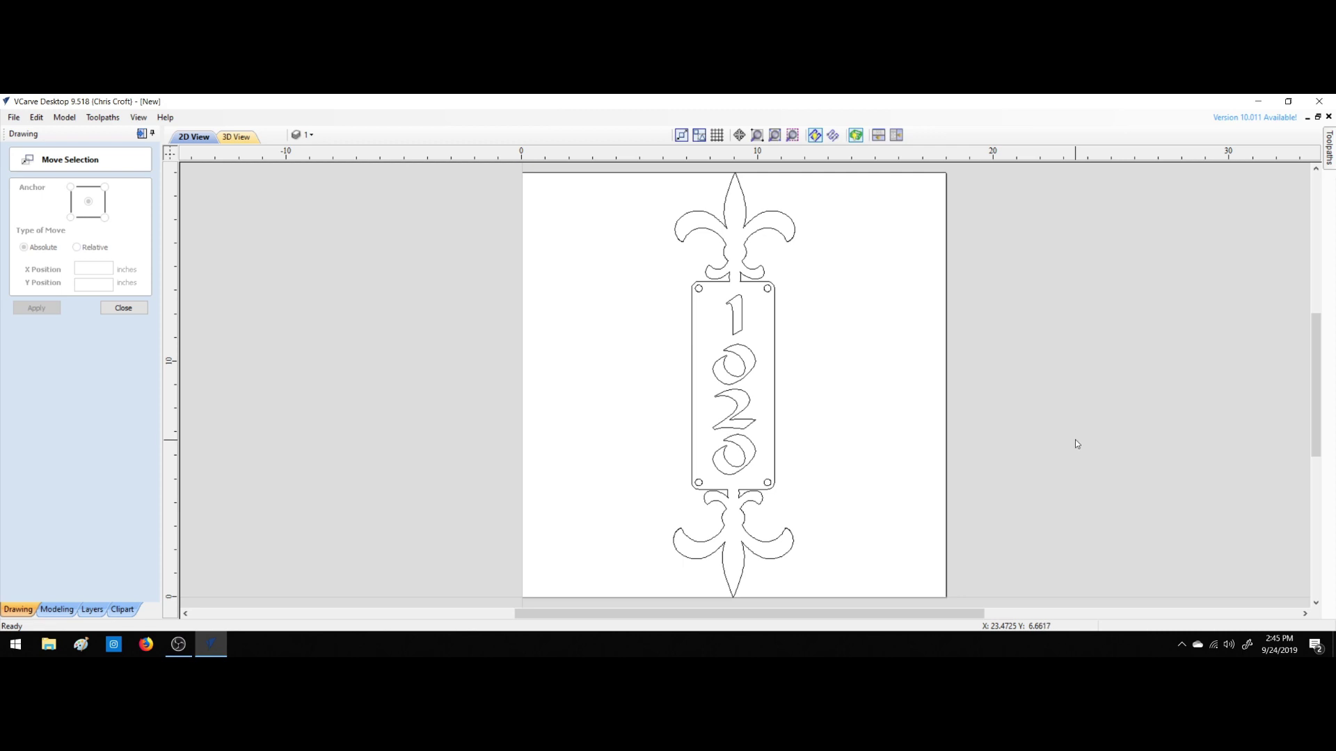
Draw a three-point arc from the lower fleur-de-lis's left curl tip to the plate's left neck corner, bulging outward over the curl.
{"action": "scroll", "coordinate": [717, 501], "scroll_direction": "up", "scroll_amount": 6}
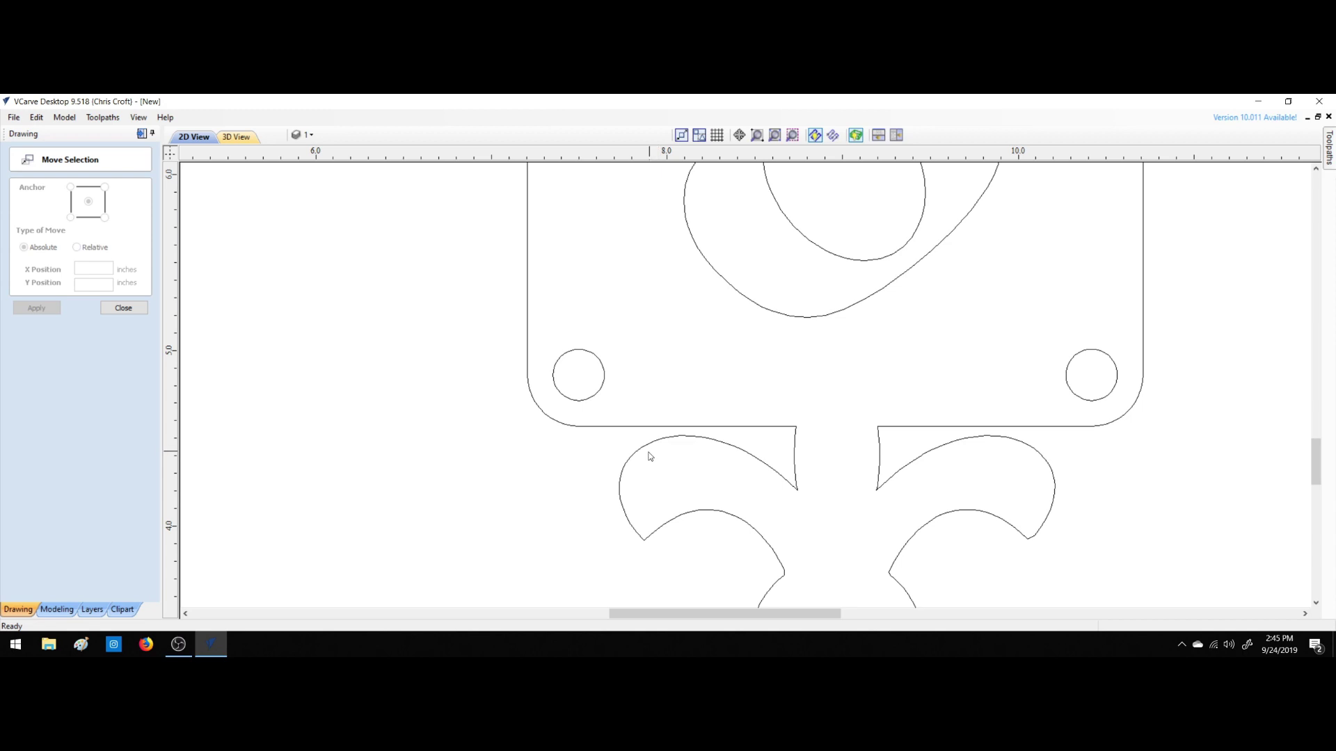
{"action": "left_click", "coordinate": [123, 308]}
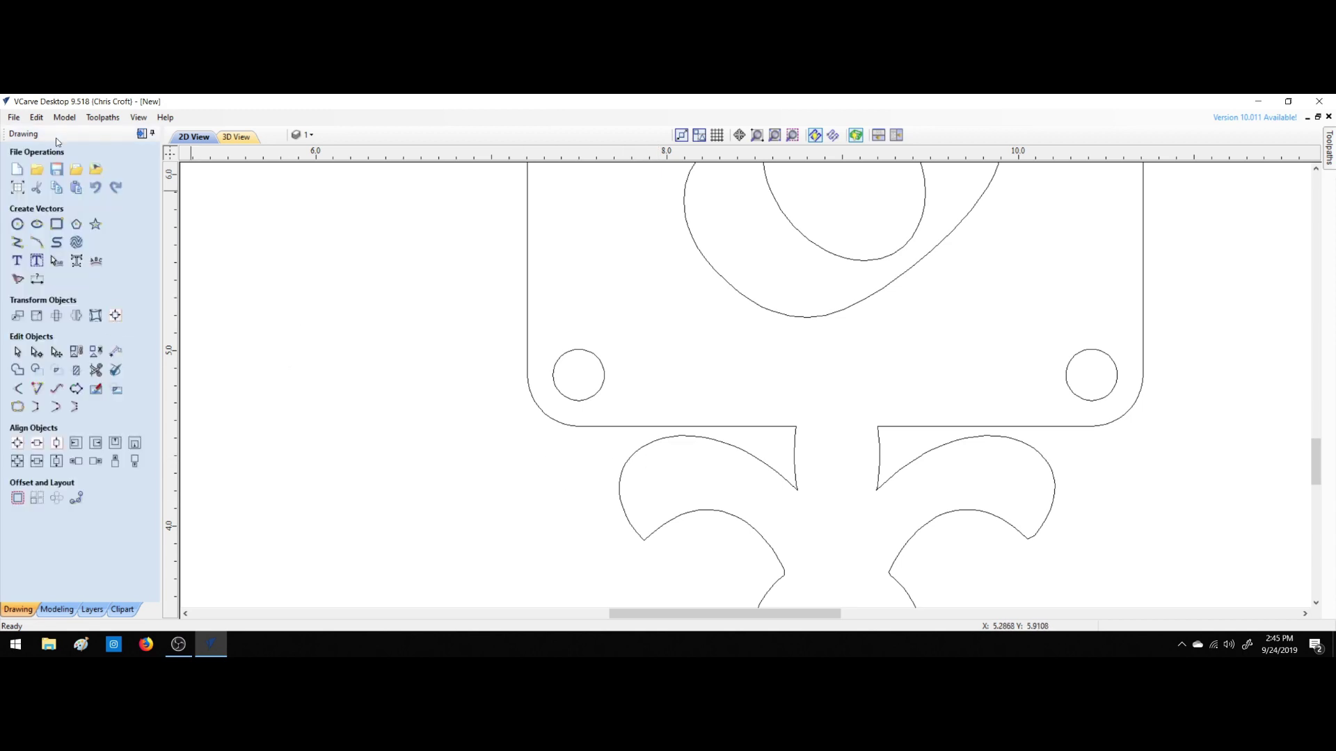
{"action": "left_click", "coordinate": [37, 242]}
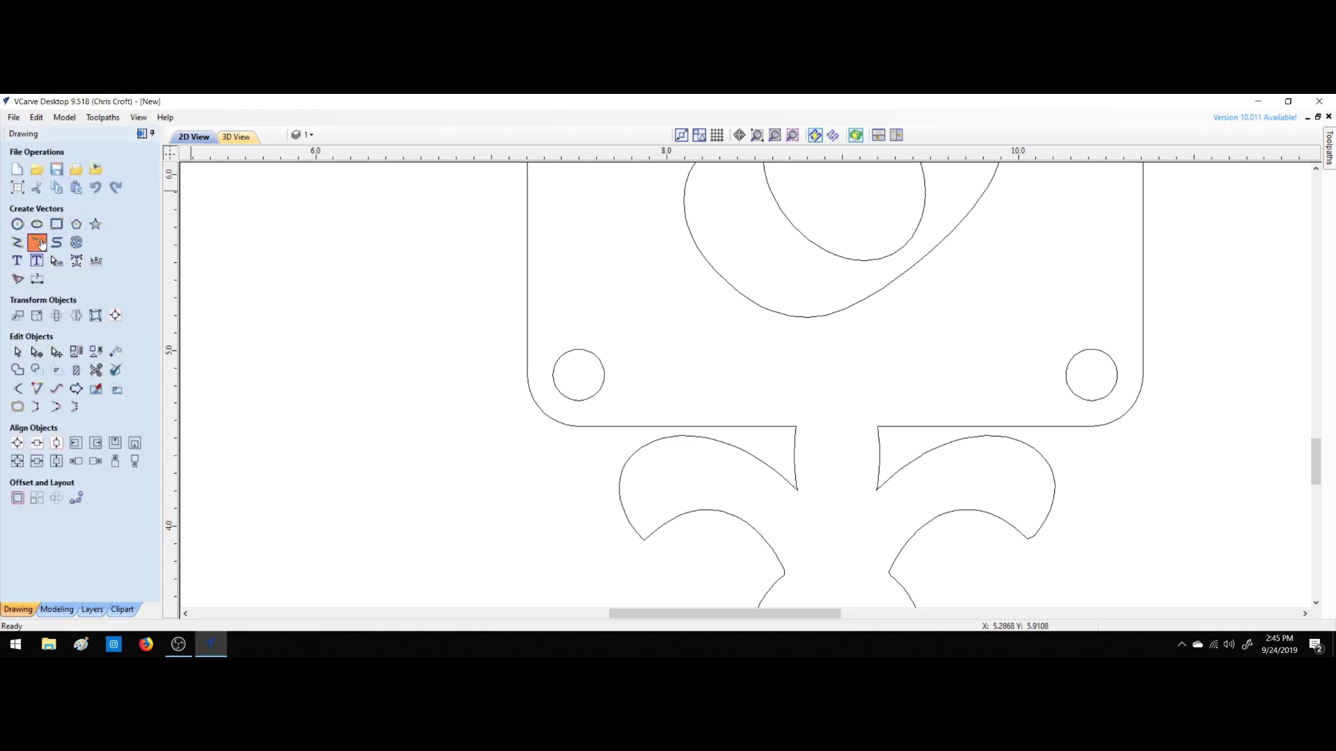
{"action": "left_click", "coordinate": [644, 537]}
{"action": "left_click", "coordinate": [796, 425]}
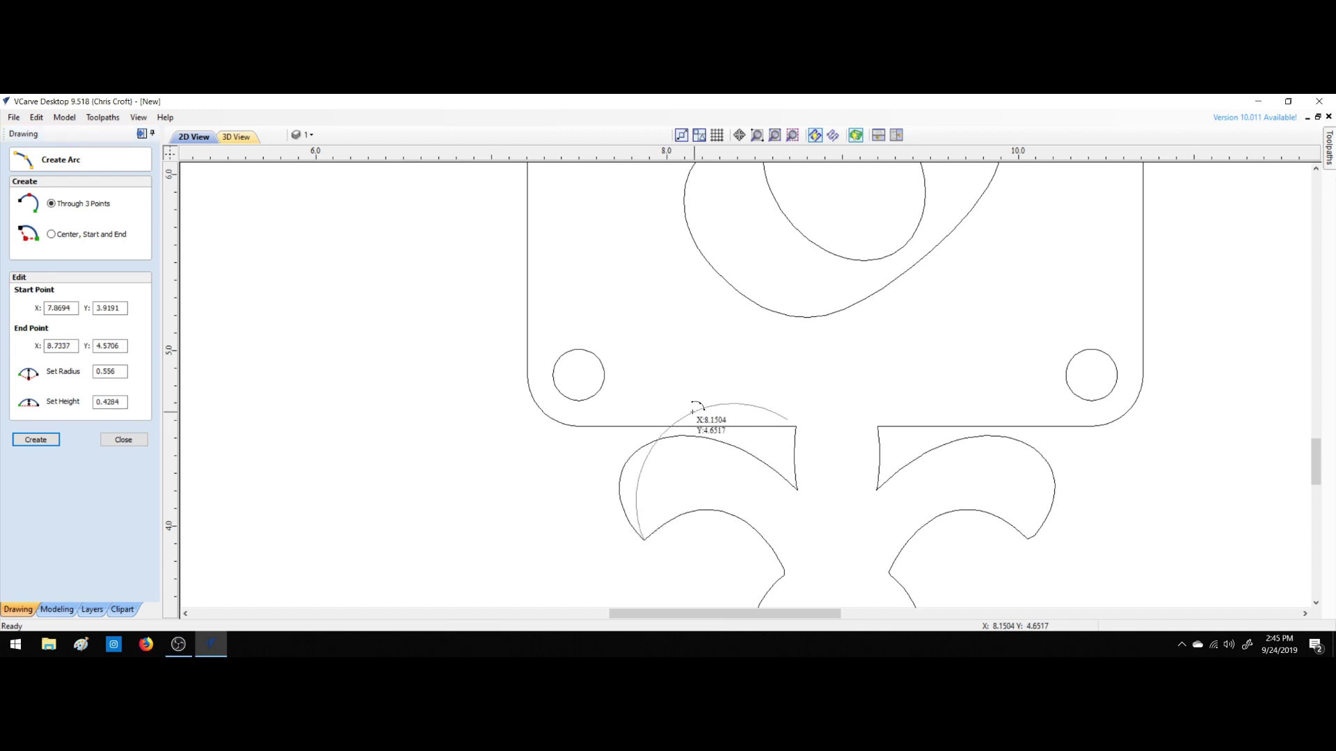
{"action": "left_click", "coordinate": [630, 426]}
{"action": "key", "text": "Escape"}
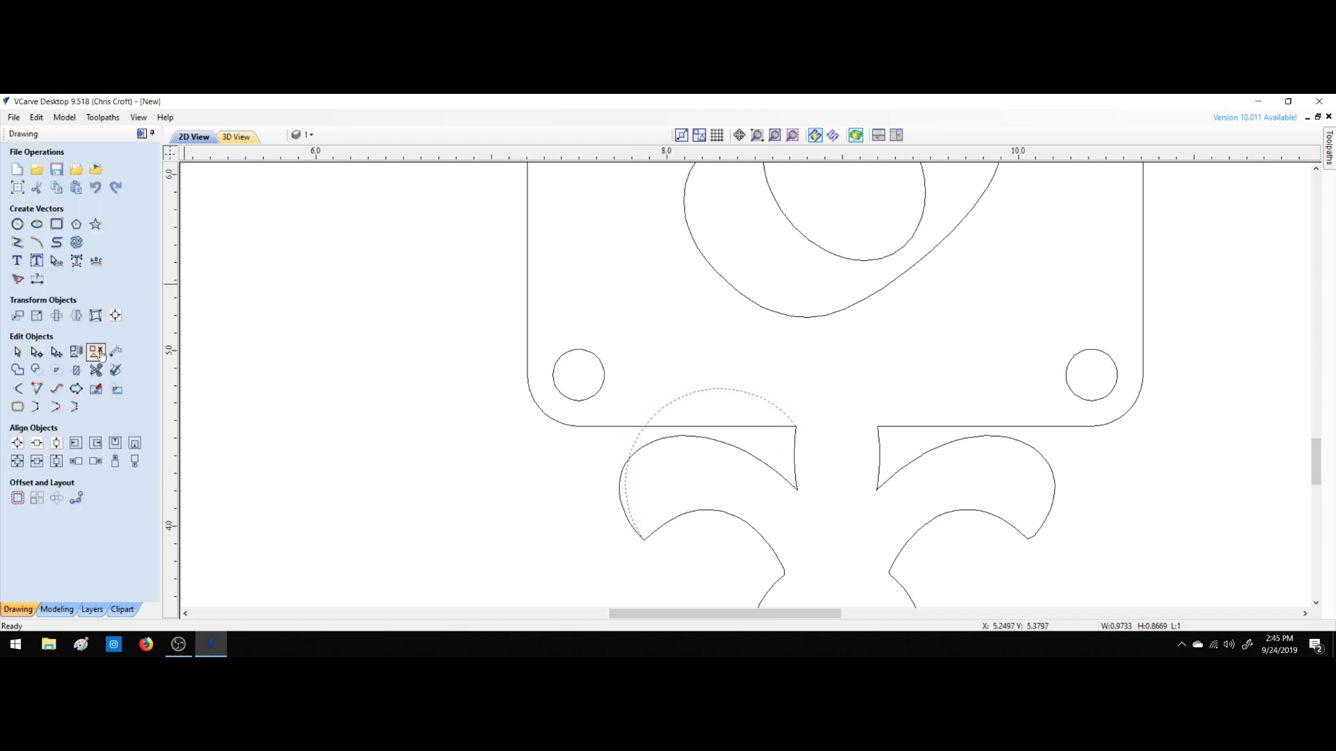
Trim the left curl, neck and plate edge against the arc and delete the leftover sliver beside it.
{"action": "left_click", "coordinate": [77, 351]}
{"action": "left_click", "coordinate": [742, 452]}
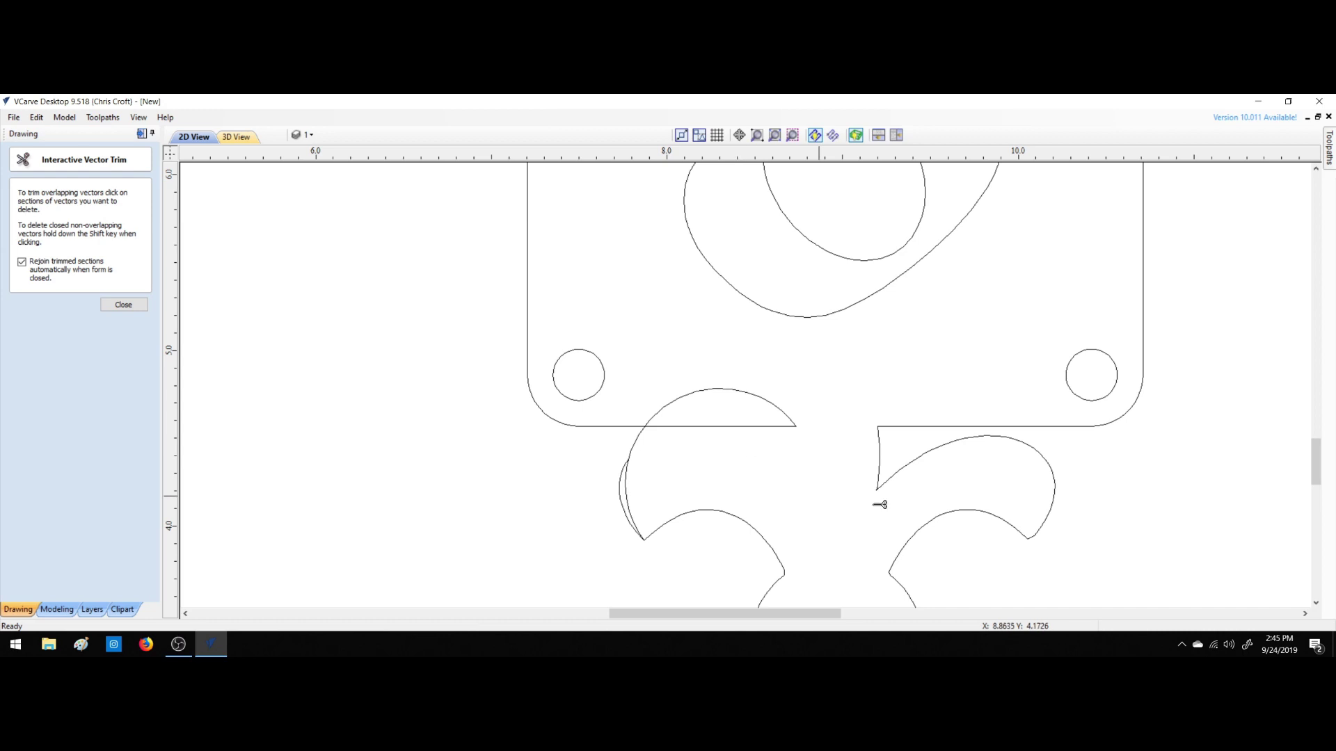
{"action": "left_click", "coordinate": [791, 418]}
{"action": "left_click", "coordinate": [784, 426]}
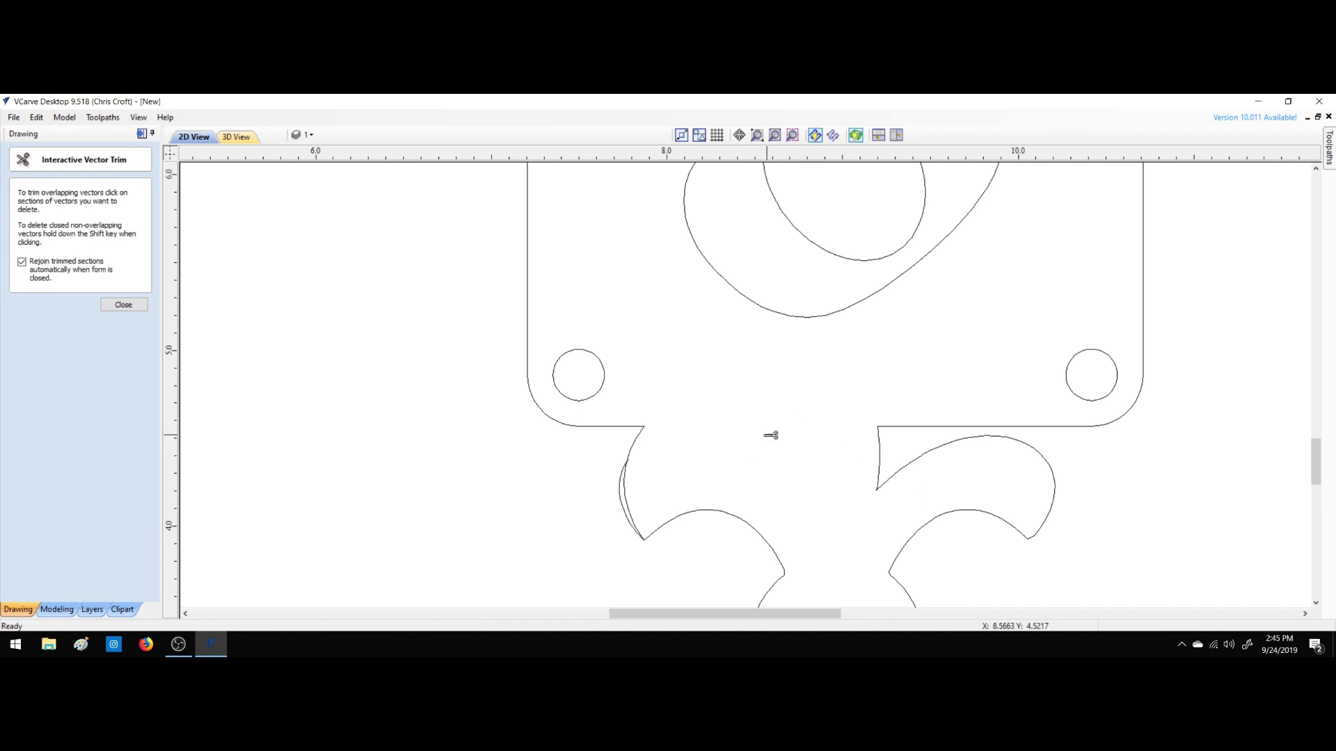
{"action": "left_click", "coordinate": [620, 494]}
{"action": "scroll", "coordinate": [636, 461], "scroll_direction": "up", "scroll_amount": 5}
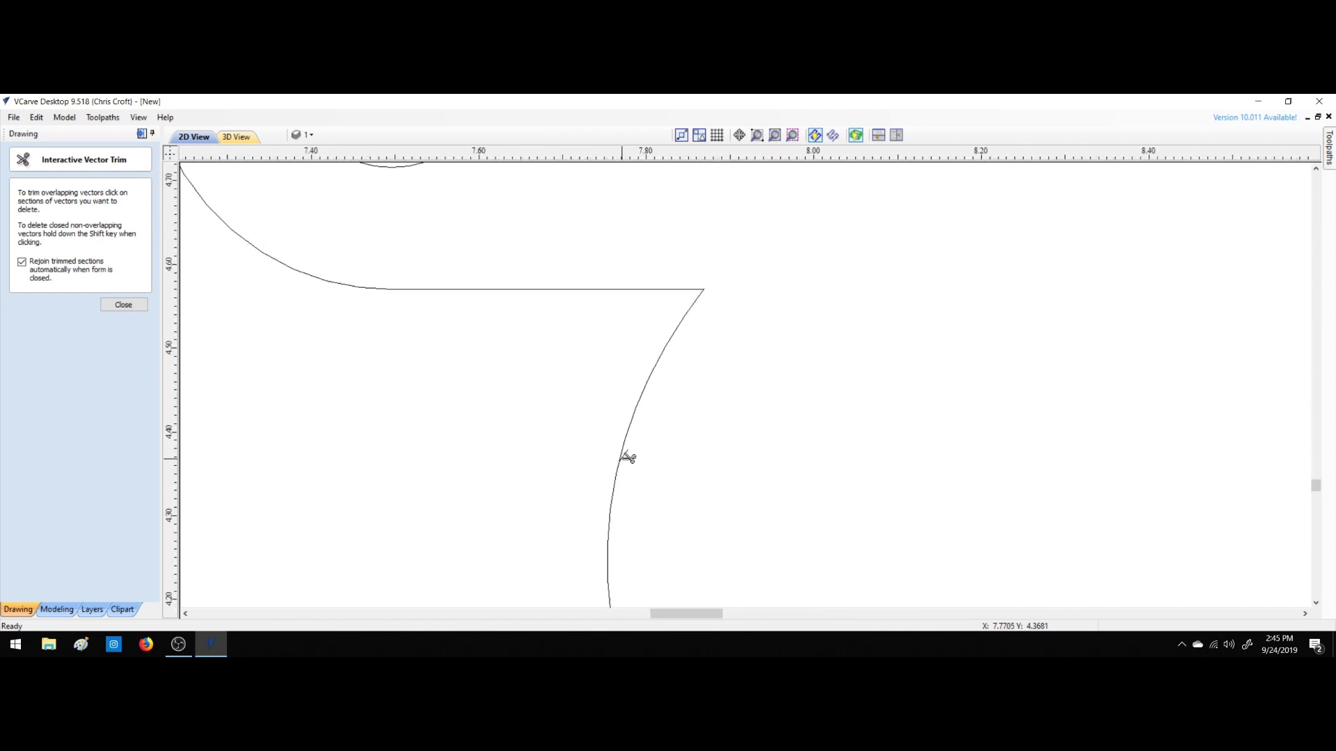
{"action": "key", "text": "Escape"}
{"action": "left_click", "coordinate": [625, 458]}
{"action": "key", "text": "Delete"}
{"action": "scroll", "coordinate": [624, 462], "scroll_direction": "down", "scroll_amount": 10}
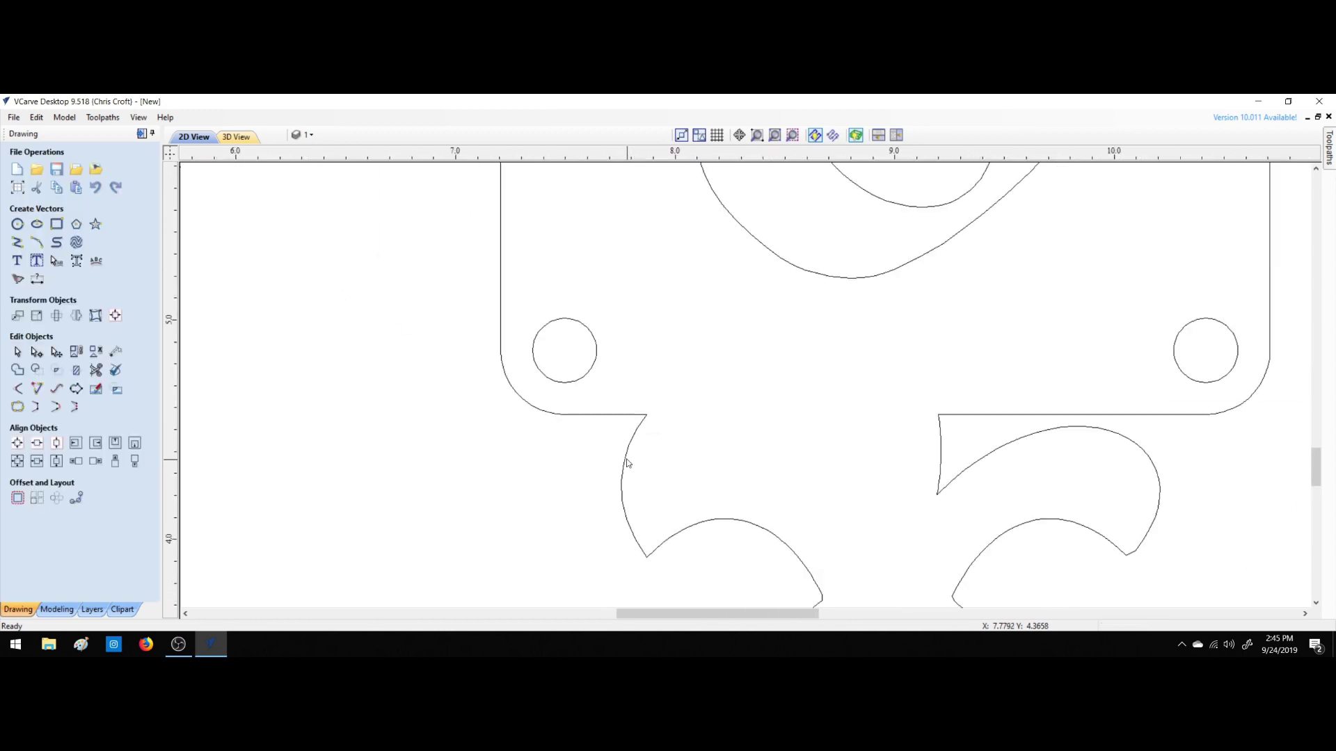
{"action": "scroll", "coordinate": [763, 457], "scroll_direction": "down", "scroll_amount": 1}
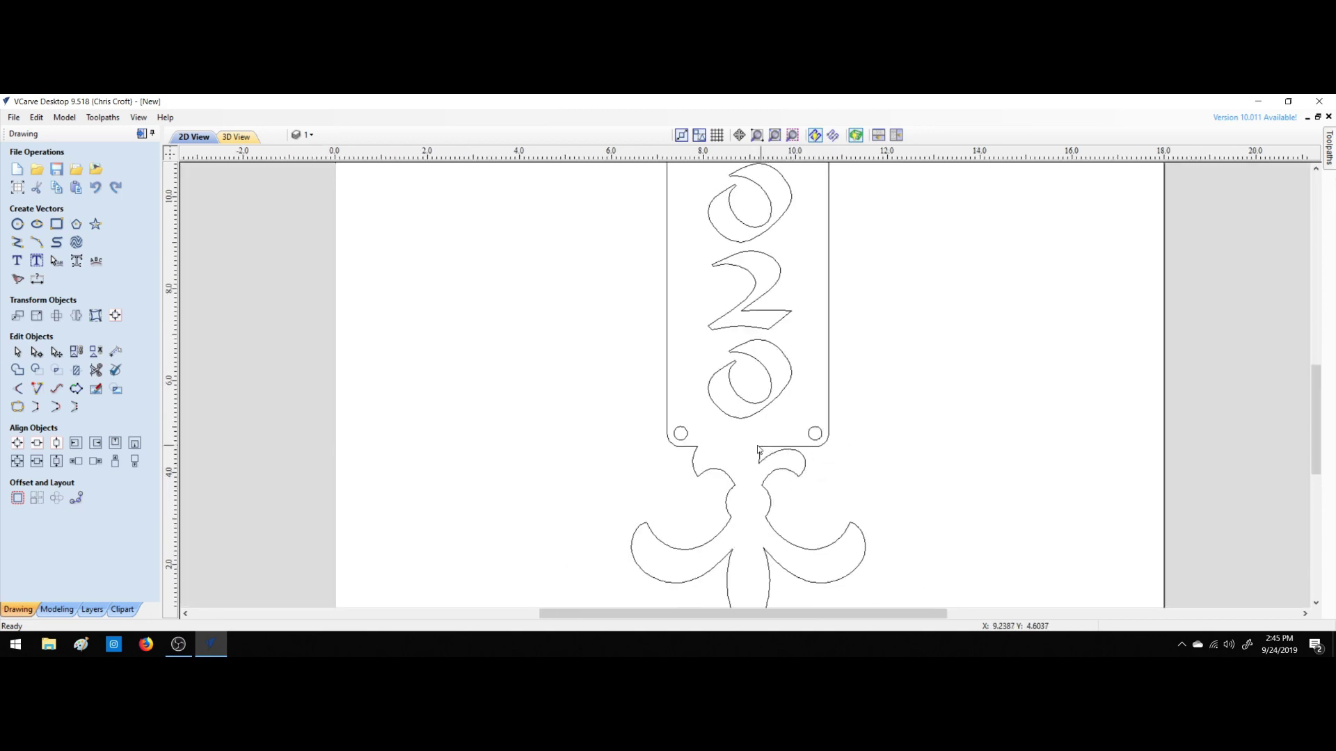
Undo the arc and its trims at the left curl to restore the original outline.
{"action": "left_click", "coordinate": [692, 462]}
{"action": "left_click", "coordinate": [736, 447]}
{"action": "left_click", "coordinate": [96, 187]}
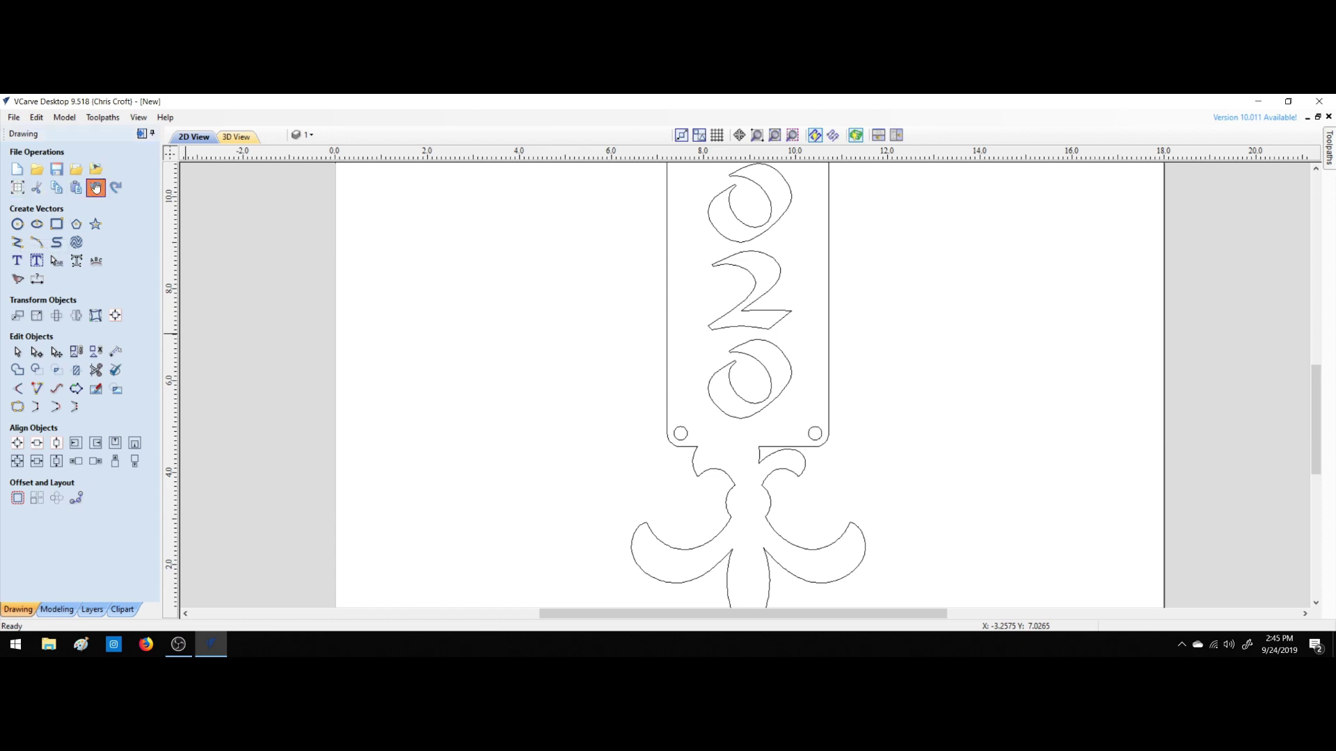
{"action": "left_click", "coordinate": [96, 188]}
{"action": "left_click", "coordinate": [96, 188]}
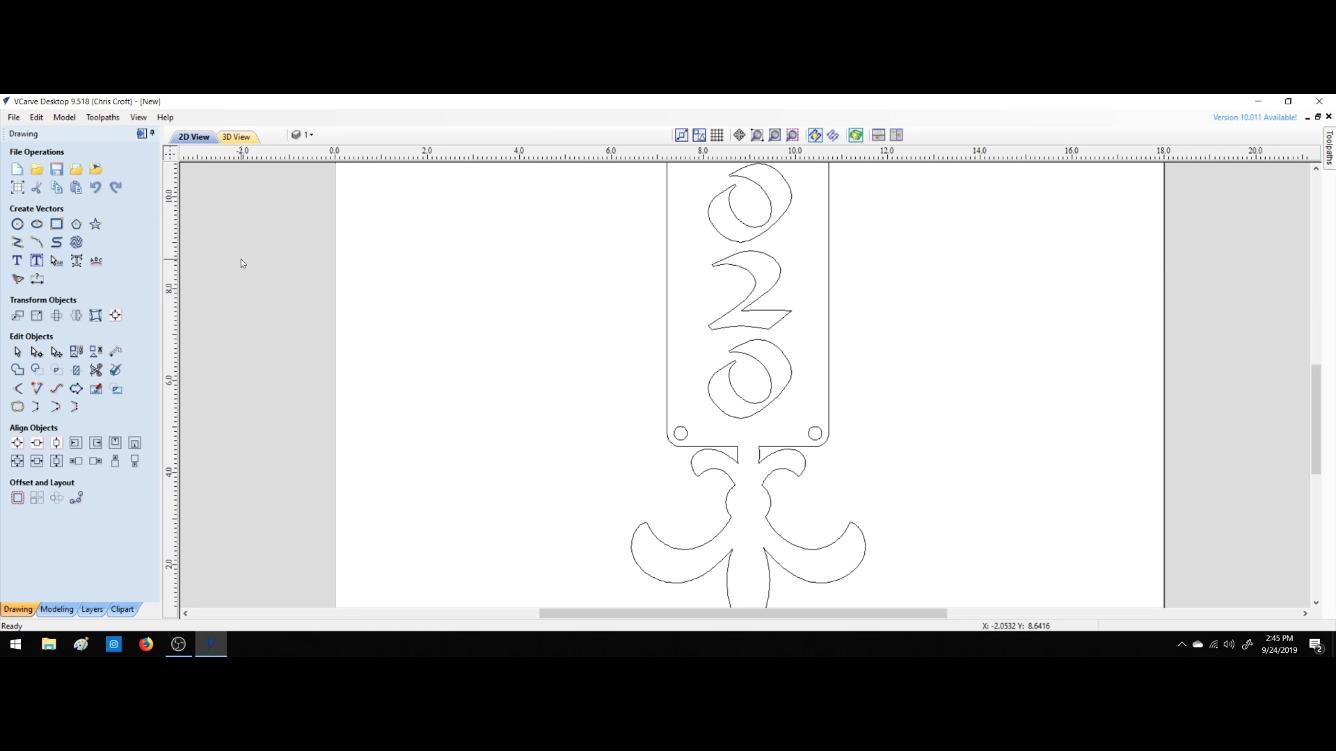
Examine the joint between the plate and lower fleur-de-lis, including the spacing of the outline's nodes.
{"action": "scroll", "coordinate": [763, 515], "scroll_direction": "up", "scroll_amount": 3}
{"action": "scroll", "coordinate": [763, 515], "scroll_direction": "up", "scroll_amount": 3}
{"action": "scroll", "coordinate": [765, 514], "scroll_direction": "up", "scroll_amount": 1}
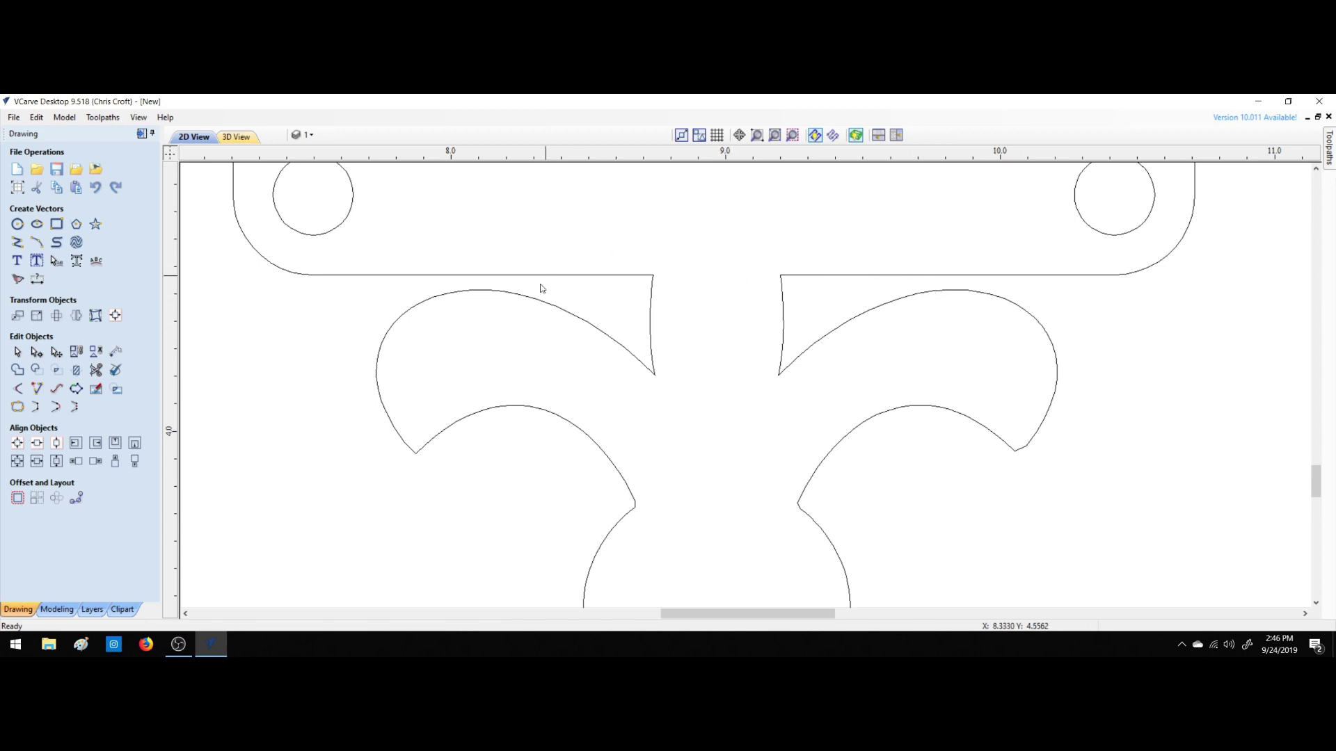
{"action": "scroll", "coordinate": [621, 305], "scroll_direction": "up", "scroll_amount": 3}
{"action": "scroll", "coordinate": [667, 383], "scroll_direction": "down", "scroll_amount": 6}
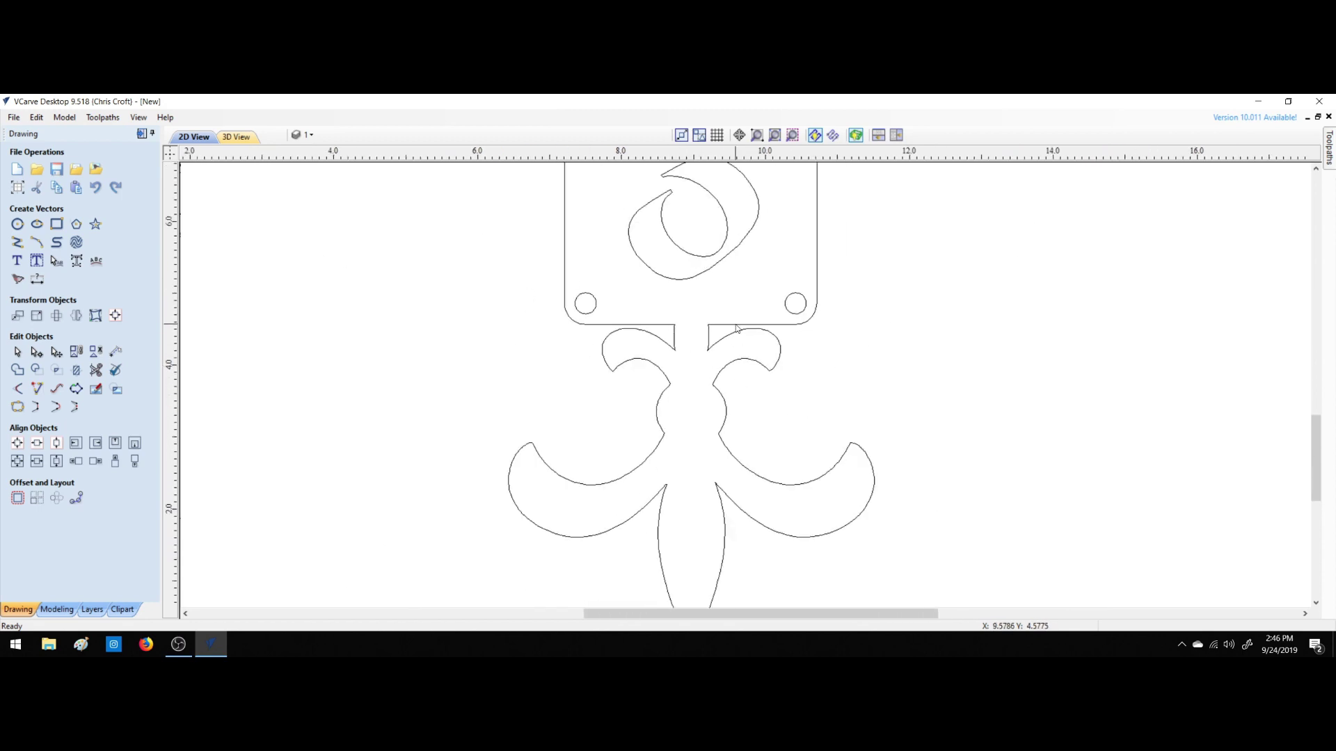
{"action": "scroll", "coordinate": [646, 321], "scroll_direction": "up", "scroll_amount": 2}
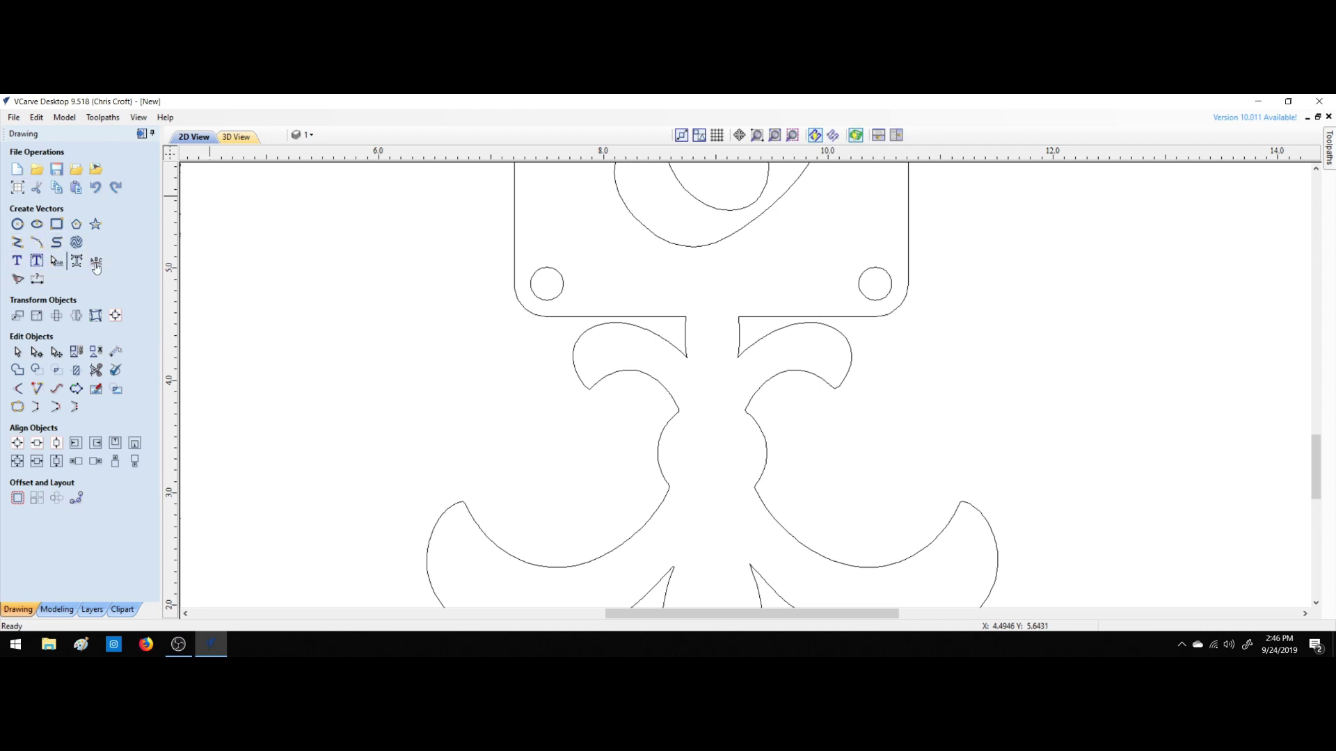
{"action": "left_click", "coordinate": [685, 342]}
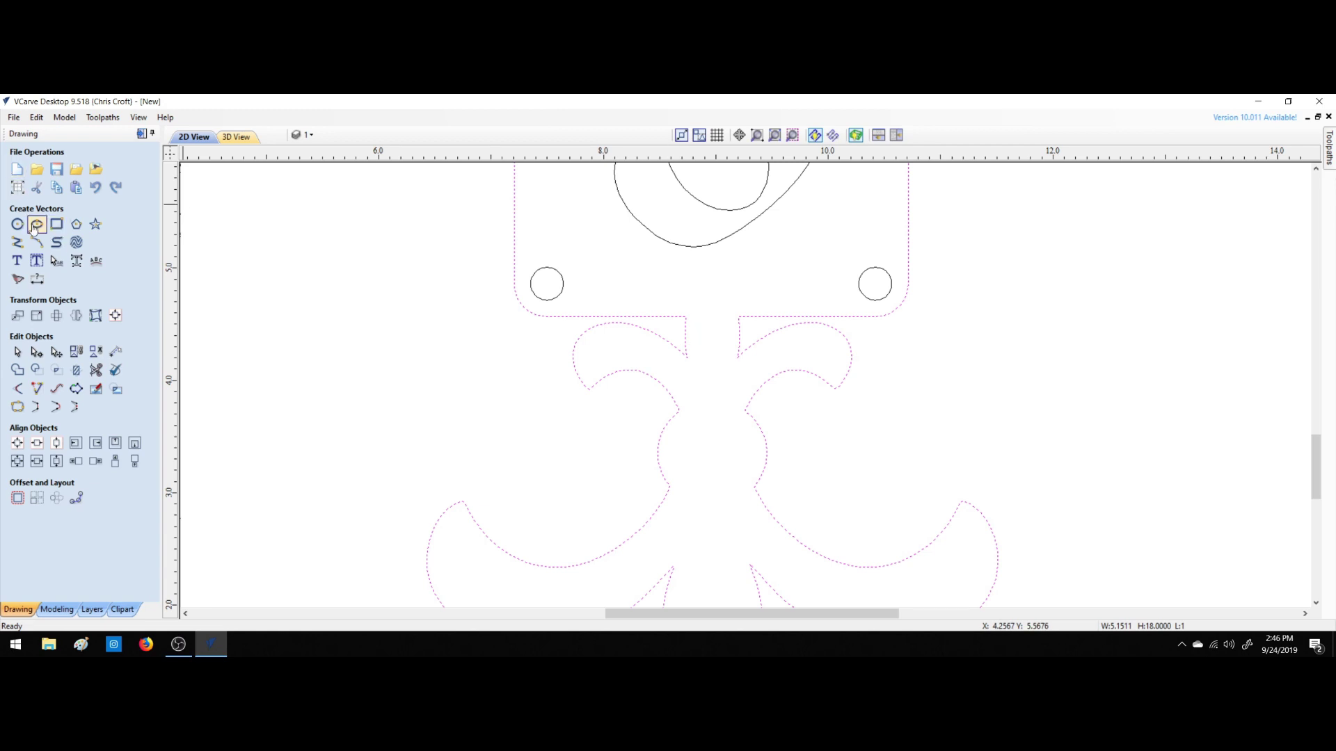
{"action": "left_click", "coordinate": [36, 352]}
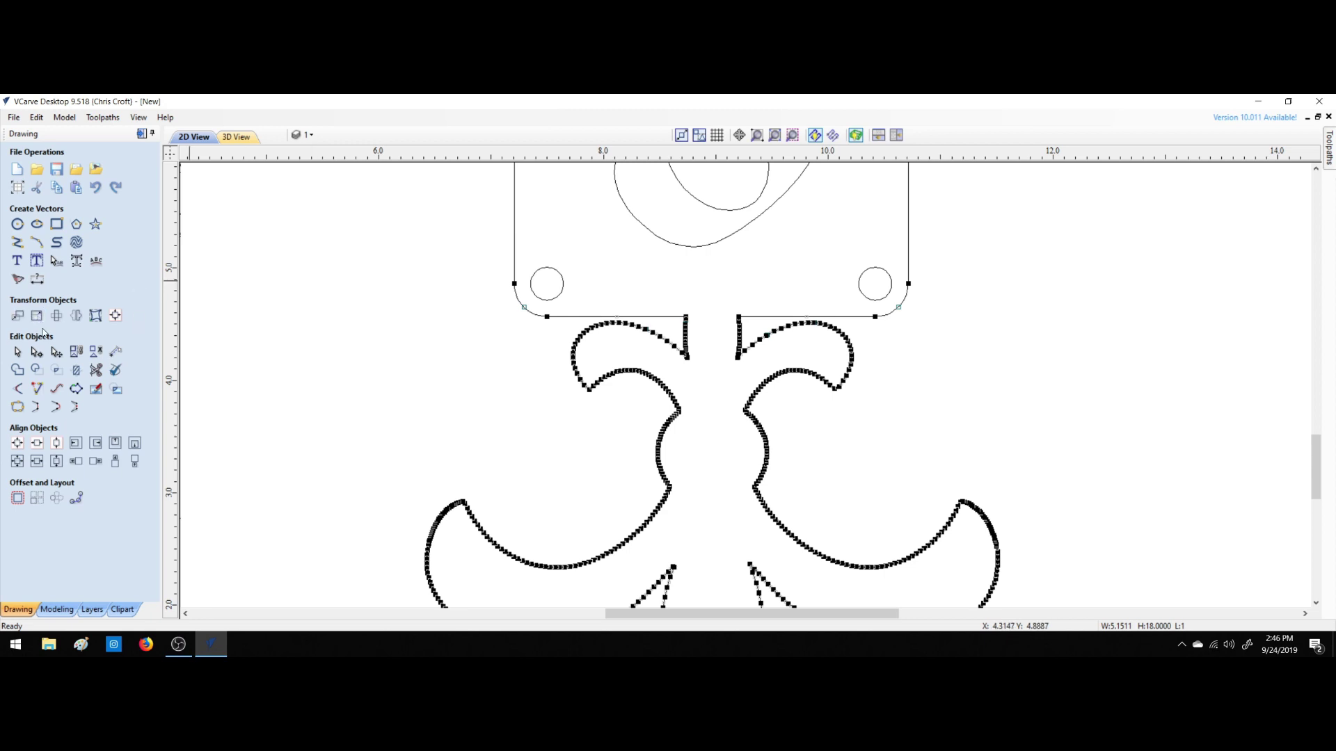
{"action": "left_click", "coordinate": [373, 320]}
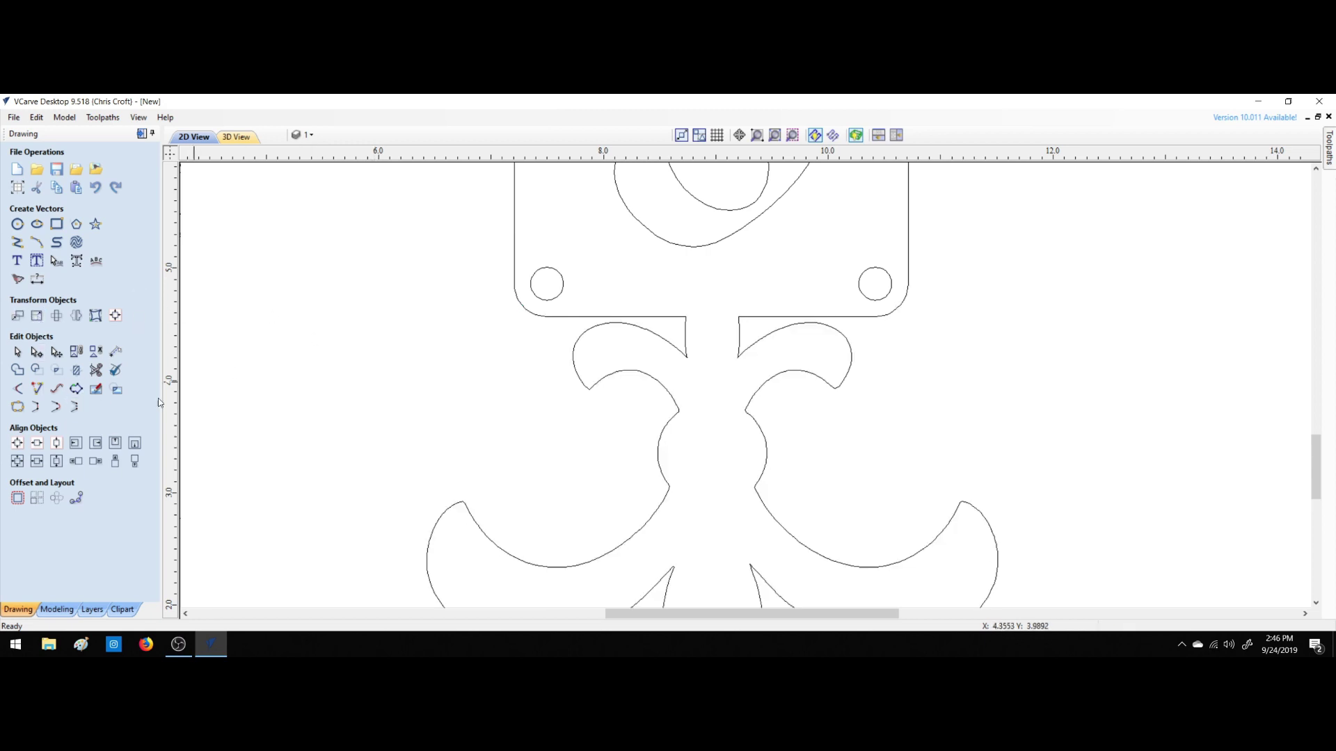
Fit Bezier curves to all plaque vectors with a 0.005 inch tolerance, keeping sharp corners up to 60 degrees and replacing the originals.
{"action": "left_click", "coordinate": [57, 389]}
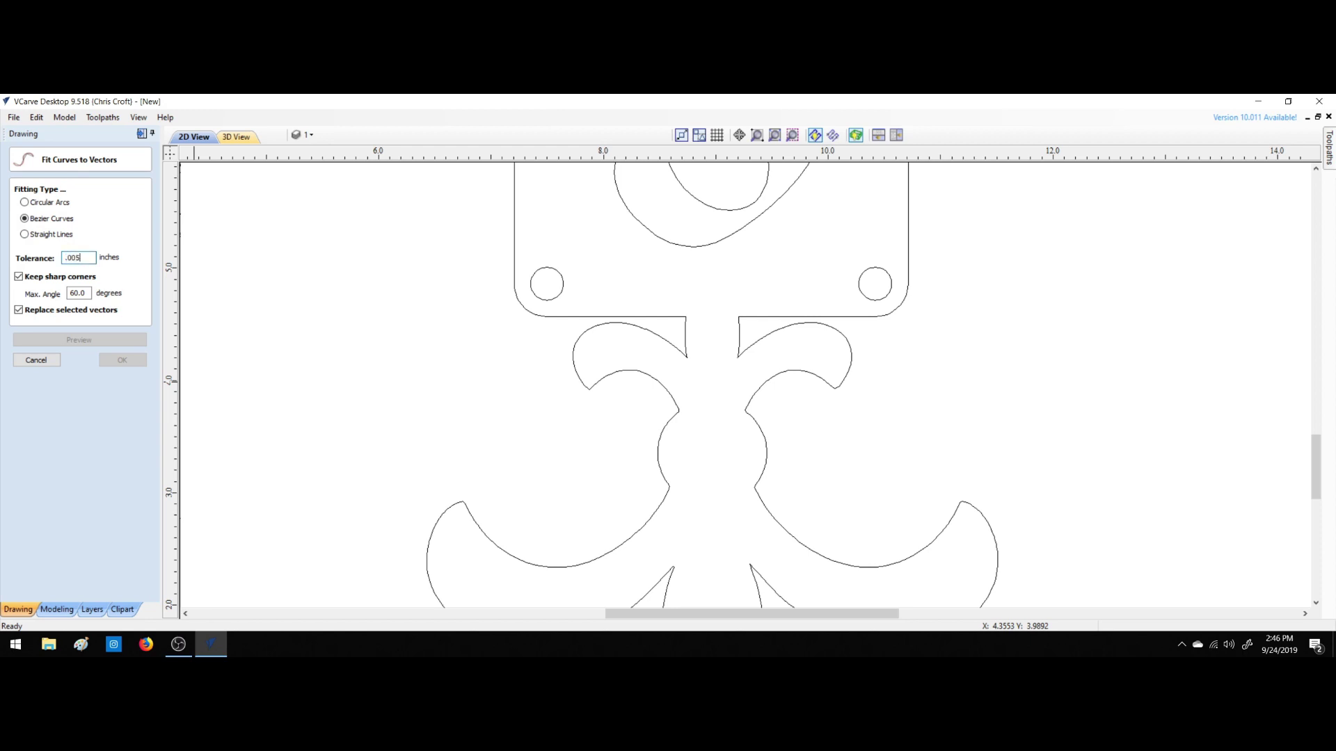
{"action": "left_click", "coordinate": [647, 286]}
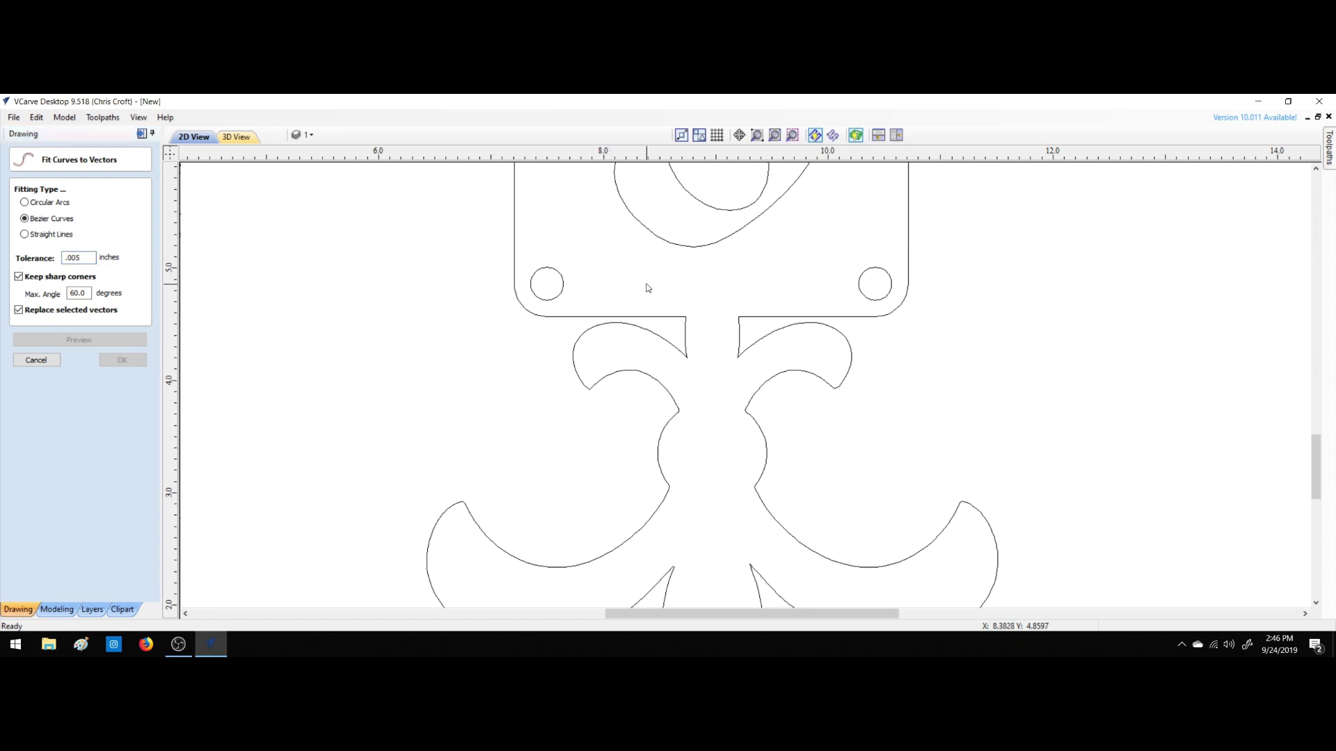
{"action": "left_click", "coordinate": [773, 136]}
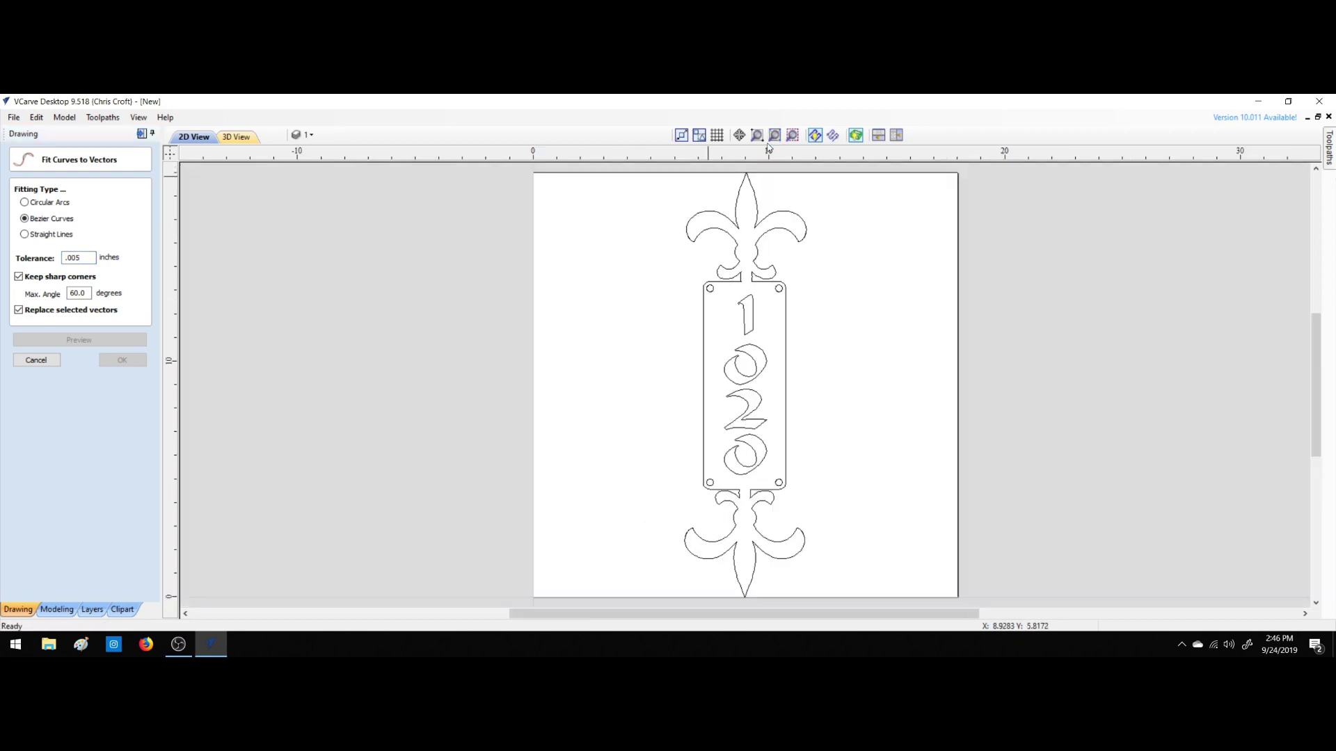
{"action": "key", "text": "ctrl+a"}
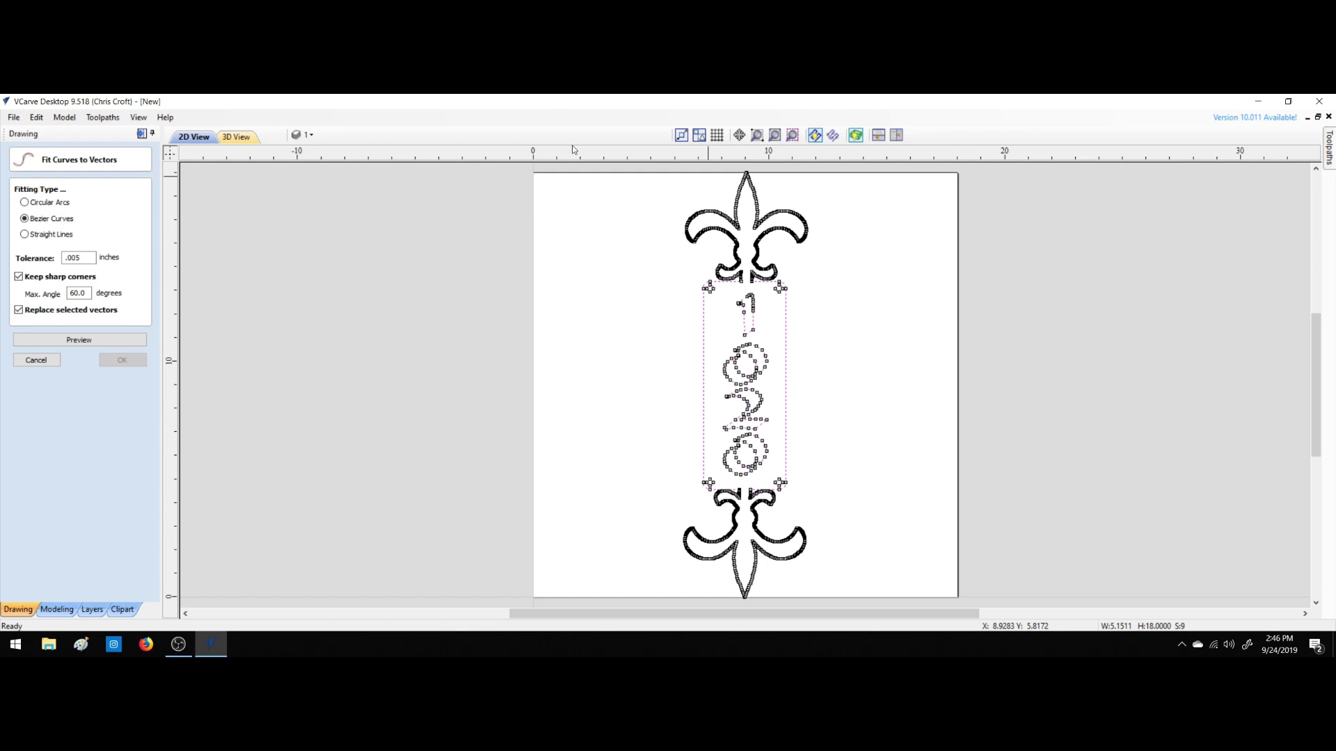
{"action": "left_click", "coordinate": [64, 340]}
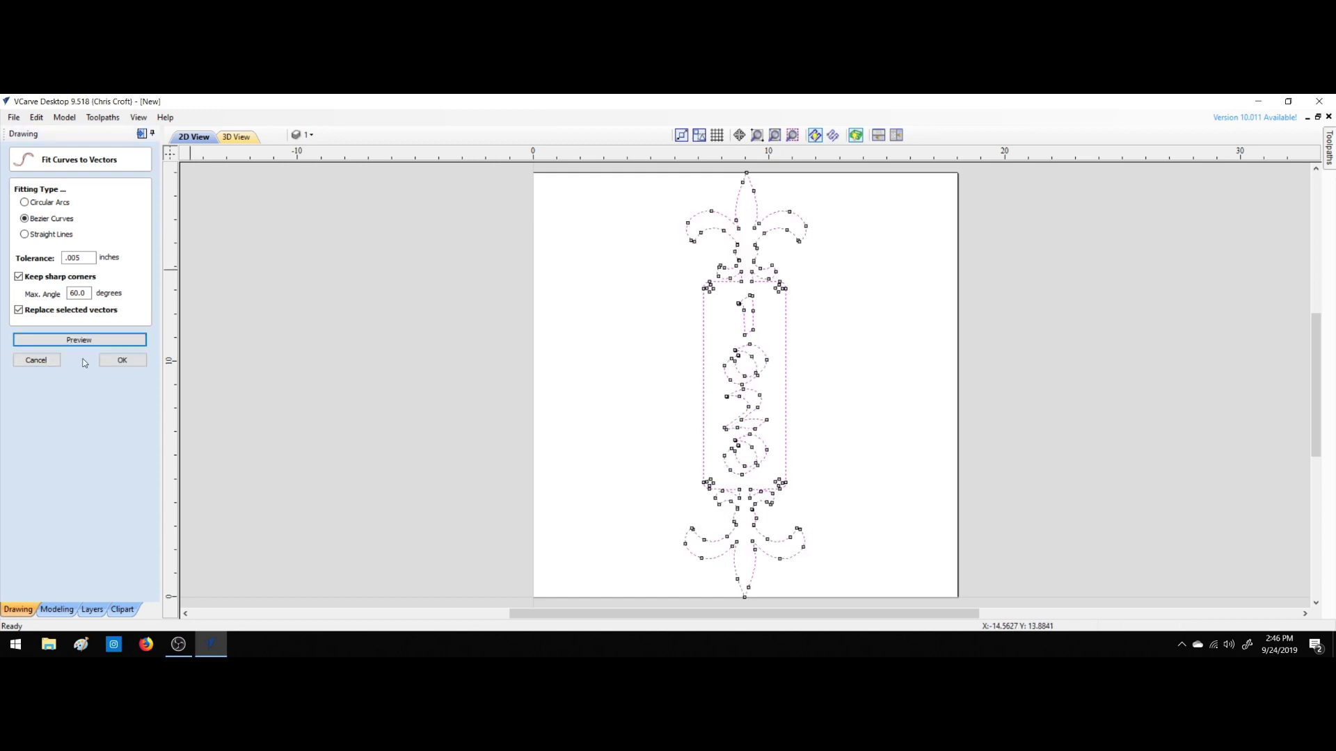
{"action": "left_click", "coordinate": [122, 360]}
{"action": "left_click", "coordinate": [486, 334]}
Draw a nearly horizontal guide line about 0.575 inches wide across the neck below the plate.
{"action": "scroll", "coordinate": [749, 367], "scroll_direction": "up", "scroll_amount": 1}
{"action": "scroll", "coordinate": [749, 521], "scroll_direction": "up", "scroll_amount": 5}
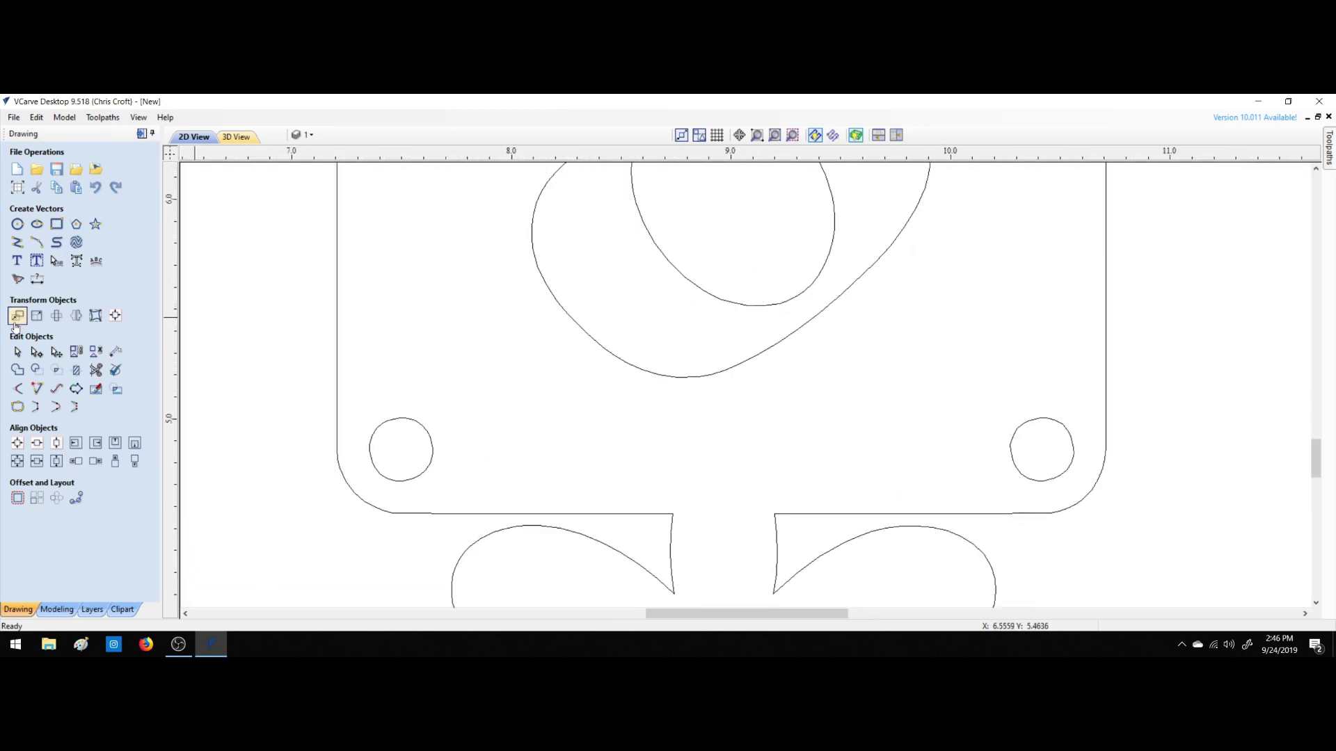
{"action": "left_click", "coordinate": [17, 242]}
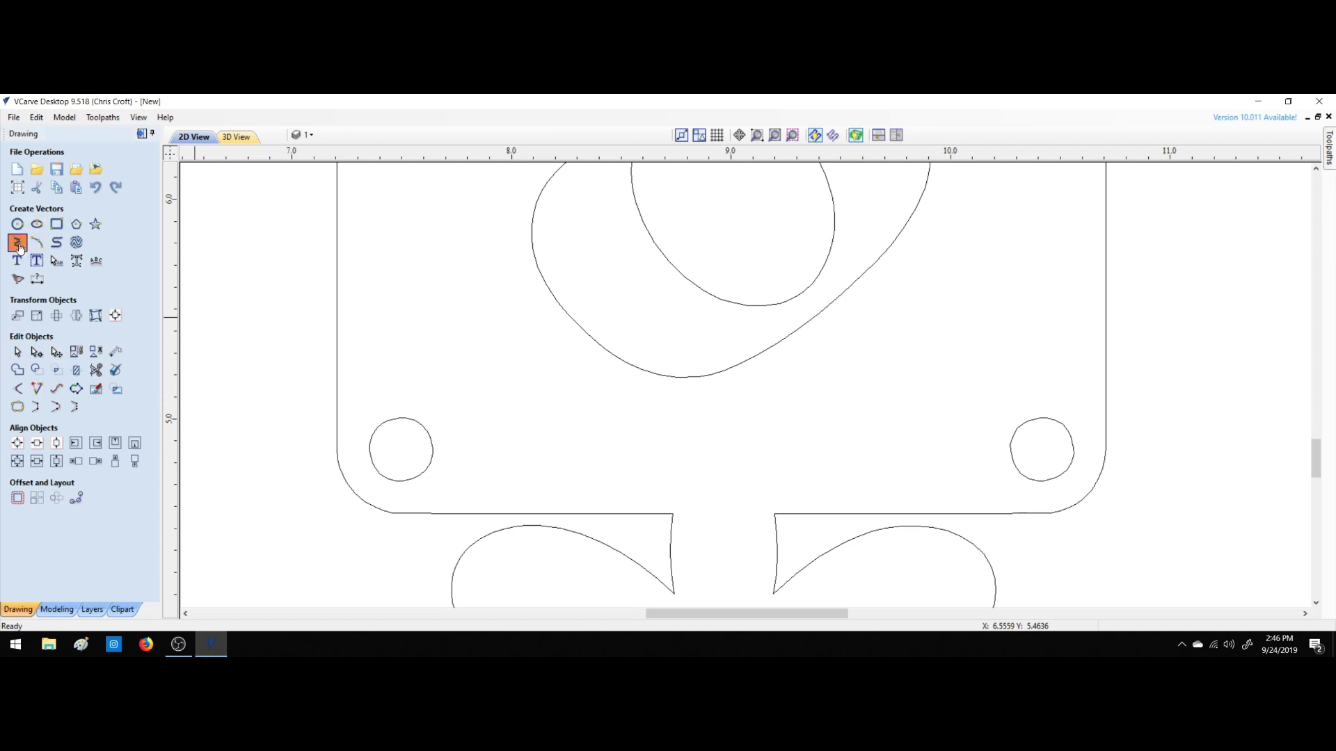
{"action": "left_click", "coordinate": [665, 554]}
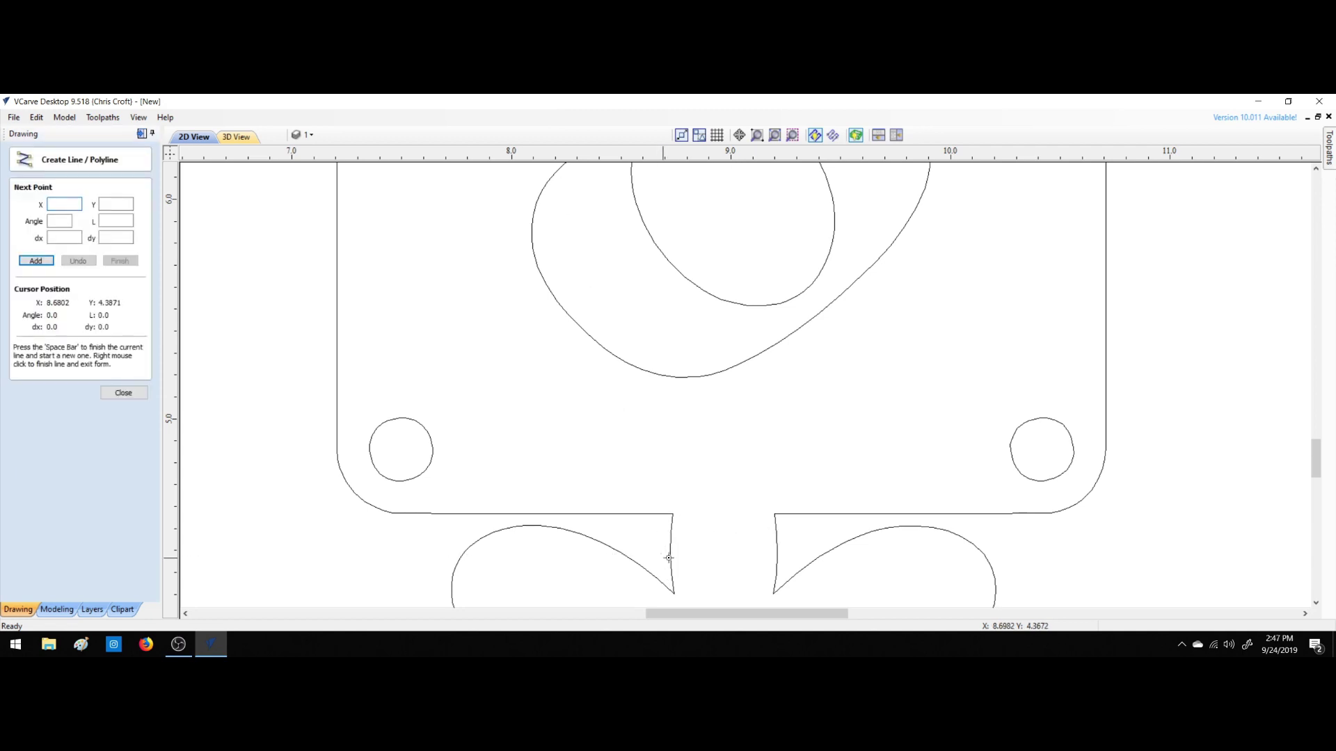
{"action": "right_click", "coordinate": [785, 551]}
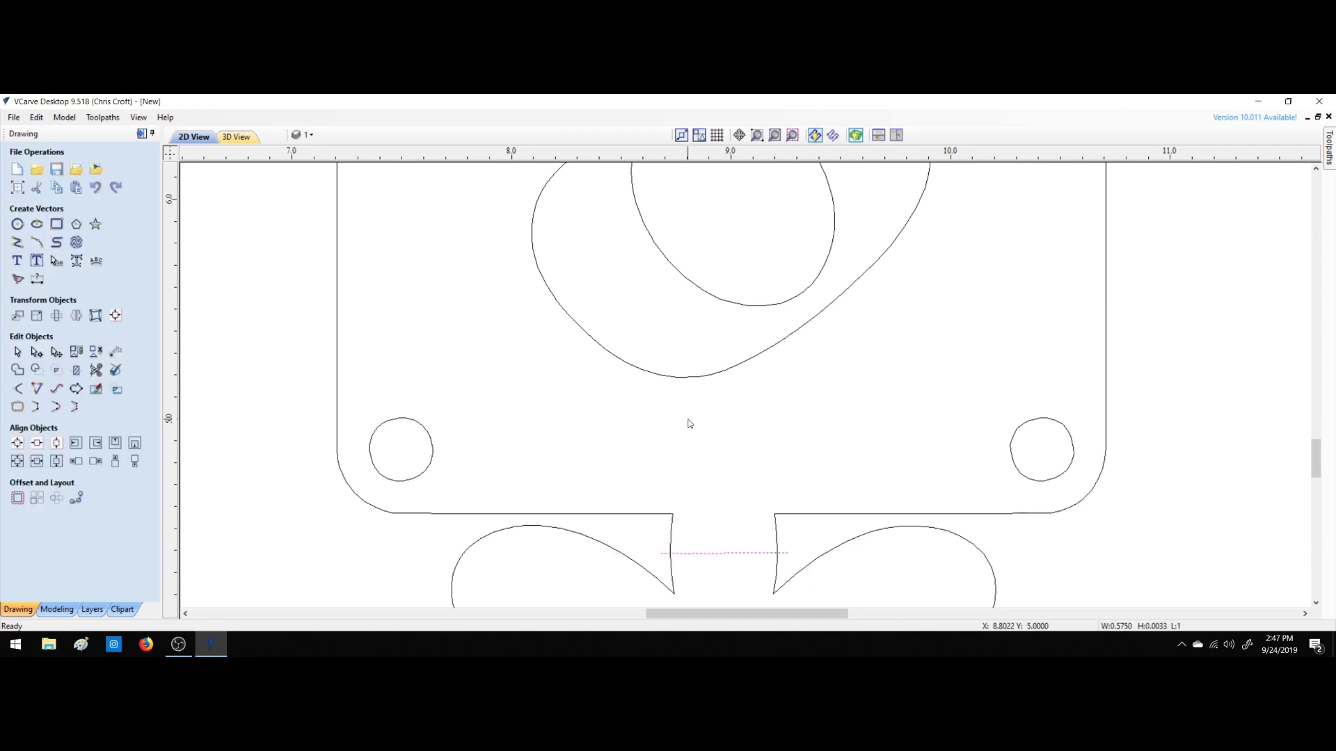
Copy the guide line upward so the duplicate crosses the neck just below the plate's bottom edge.
{"action": "left_click", "coordinate": [724, 554]}
{"action": "left_click_drag", "start_coordinate": [725, 552], "coordinate": [740, 520]}
{"action": "right_click", "coordinate": [741, 523]}
{"action": "left_click", "coordinate": [669, 437]}
{"action": "left_click", "coordinate": [669, 437]}
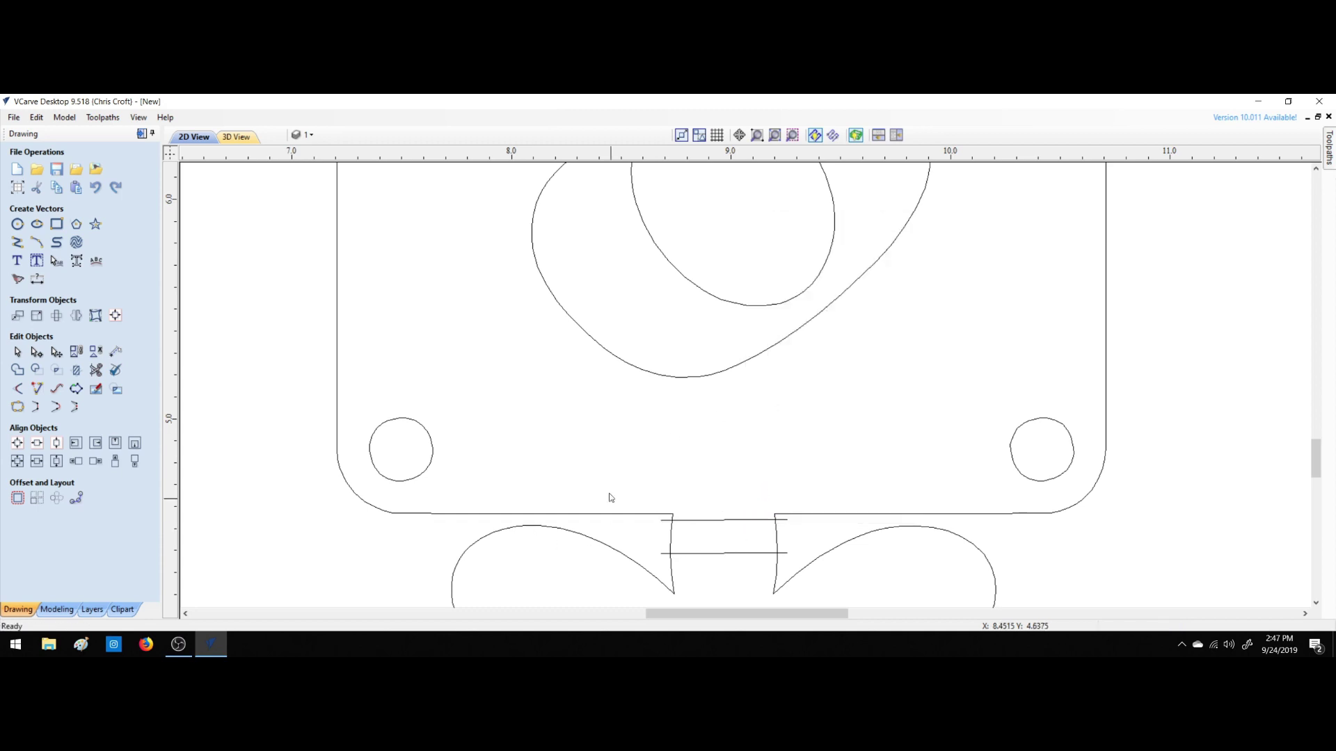
Trim both neck sides between the two guide lines and delete the guides.
{"action": "left_click", "coordinate": [98, 373]}
{"action": "left_click", "coordinate": [672, 539]}
{"action": "left_click", "coordinate": [776, 542]}
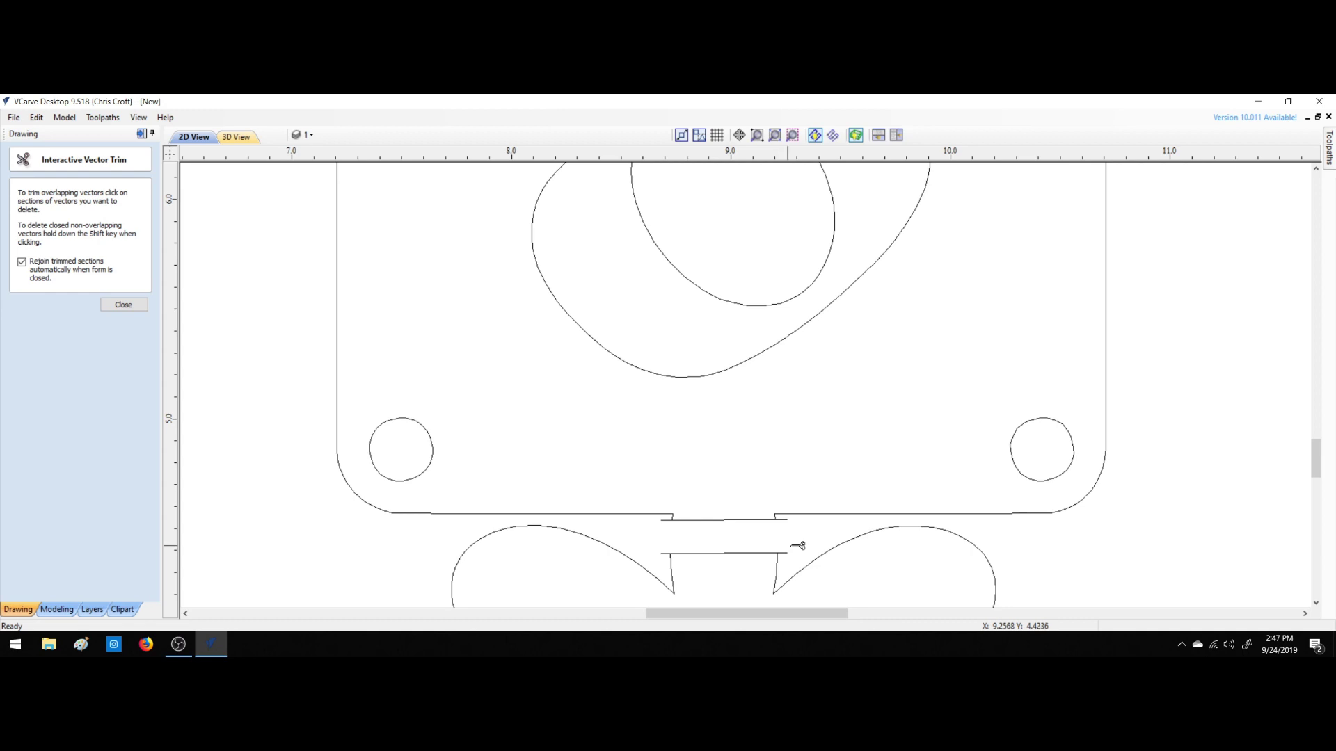
{"action": "key", "text": "Escape"}
{"action": "left_click", "coordinate": [746, 520]}
{"action": "key", "text": "Delete"}
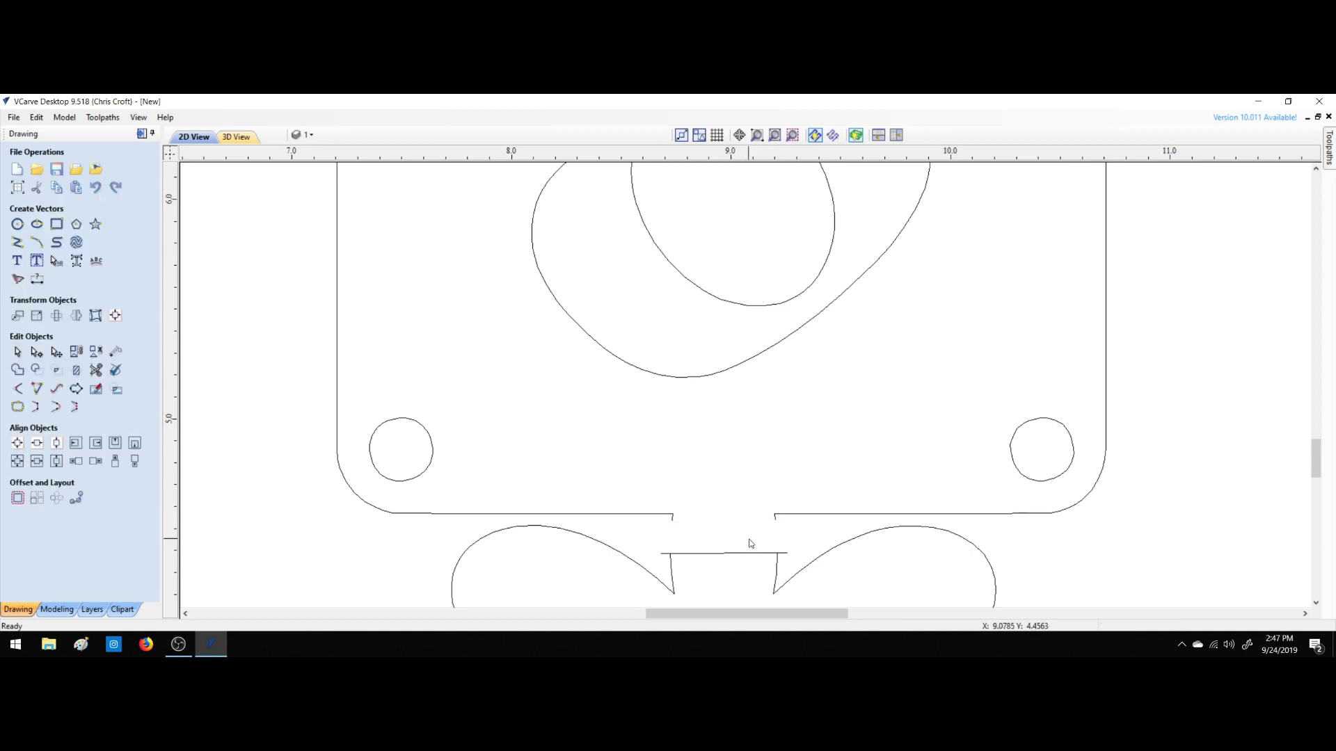
{"action": "left_click", "coordinate": [749, 554]}
{"action": "key", "text": "Delete"}
Move the separated lower fleur-de-lis slightly down to widen its gap from the plate.
{"action": "left_click_drag", "start_coordinate": [1315, 459], "coordinate": [1316, 482]}
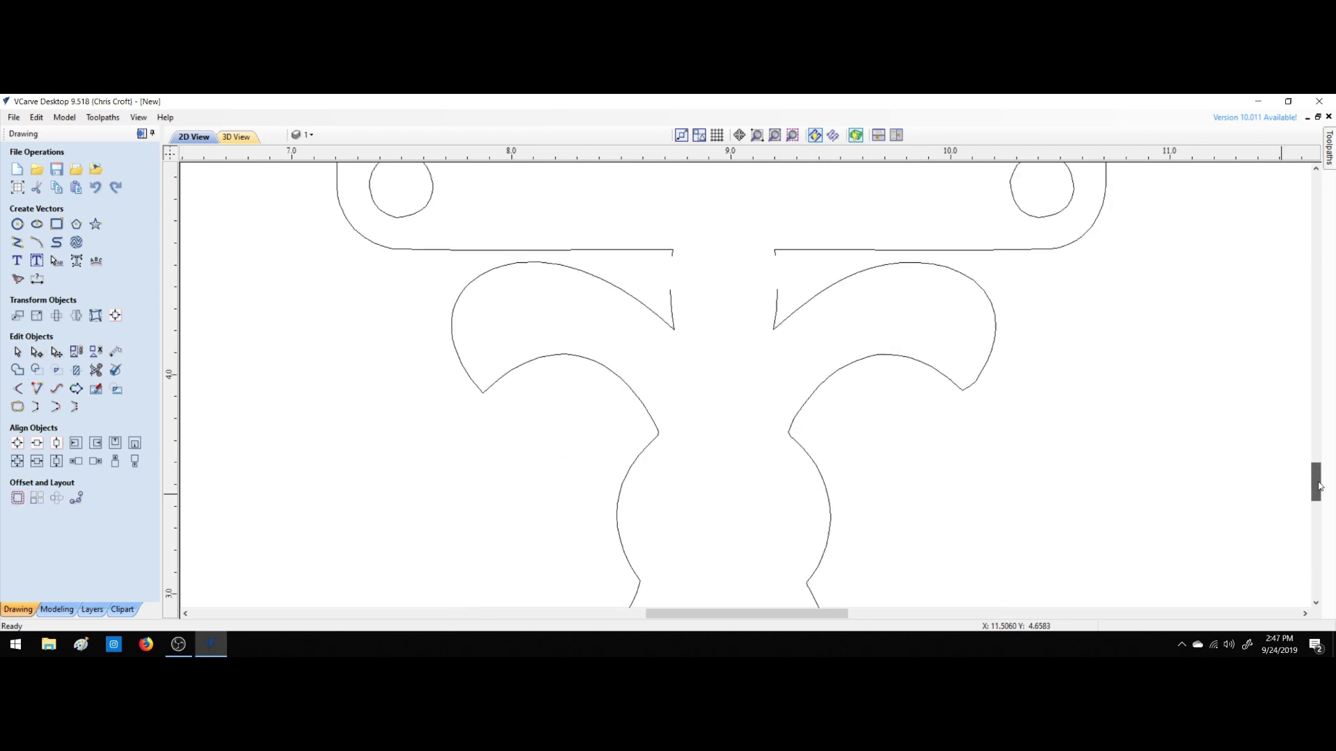
{"action": "left_click", "coordinate": [790, 313]}
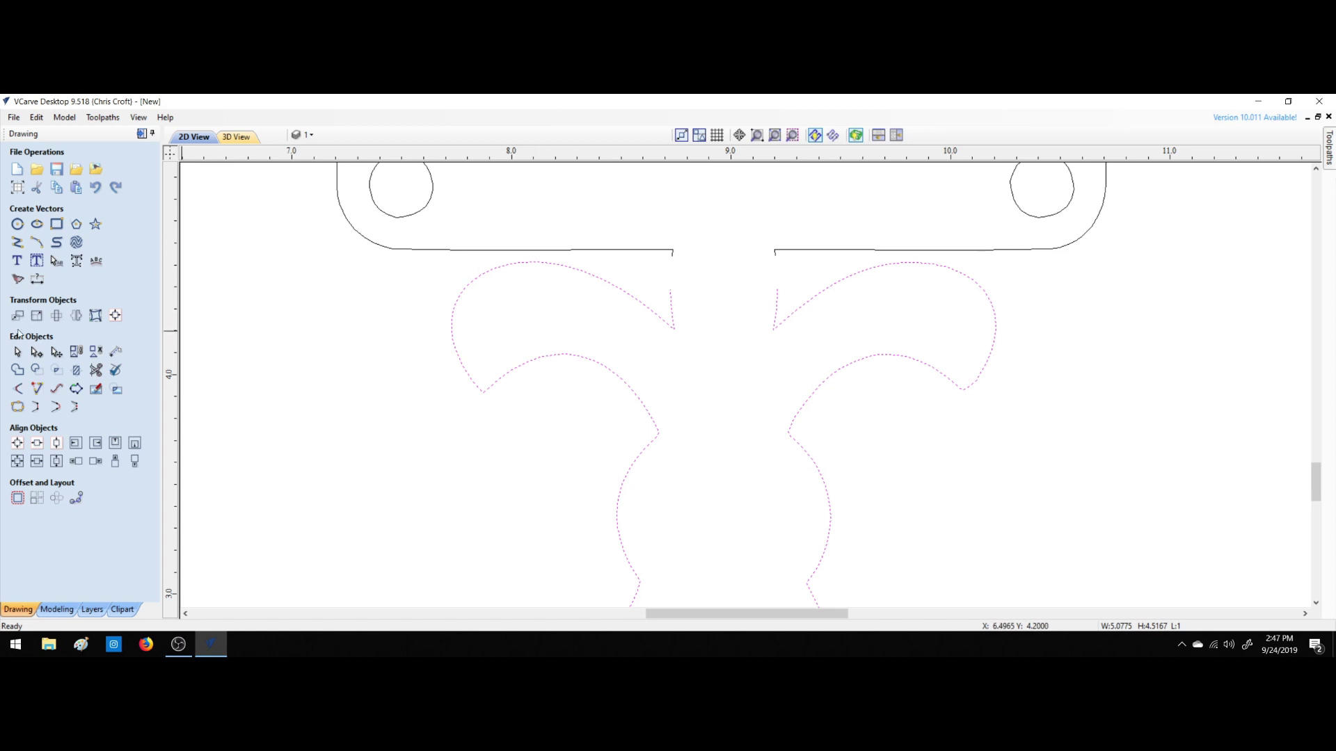
{"action": "left_click", "coordinate": [773, 321]}
{"action": "left_click_drag", "start_coordinate": [778, 300], "coordinate": [778, 318]}
{"action": "right_click", "coordinate": [232, 291]}
{"action": "left_click", "coordinate": [232, 279]}
Draw a horizontal guide line about 0.65 inches wide across the neck gap and move it up to the plate's stub ends.
{"action": "left_click", "coordinate": [37, 242]}
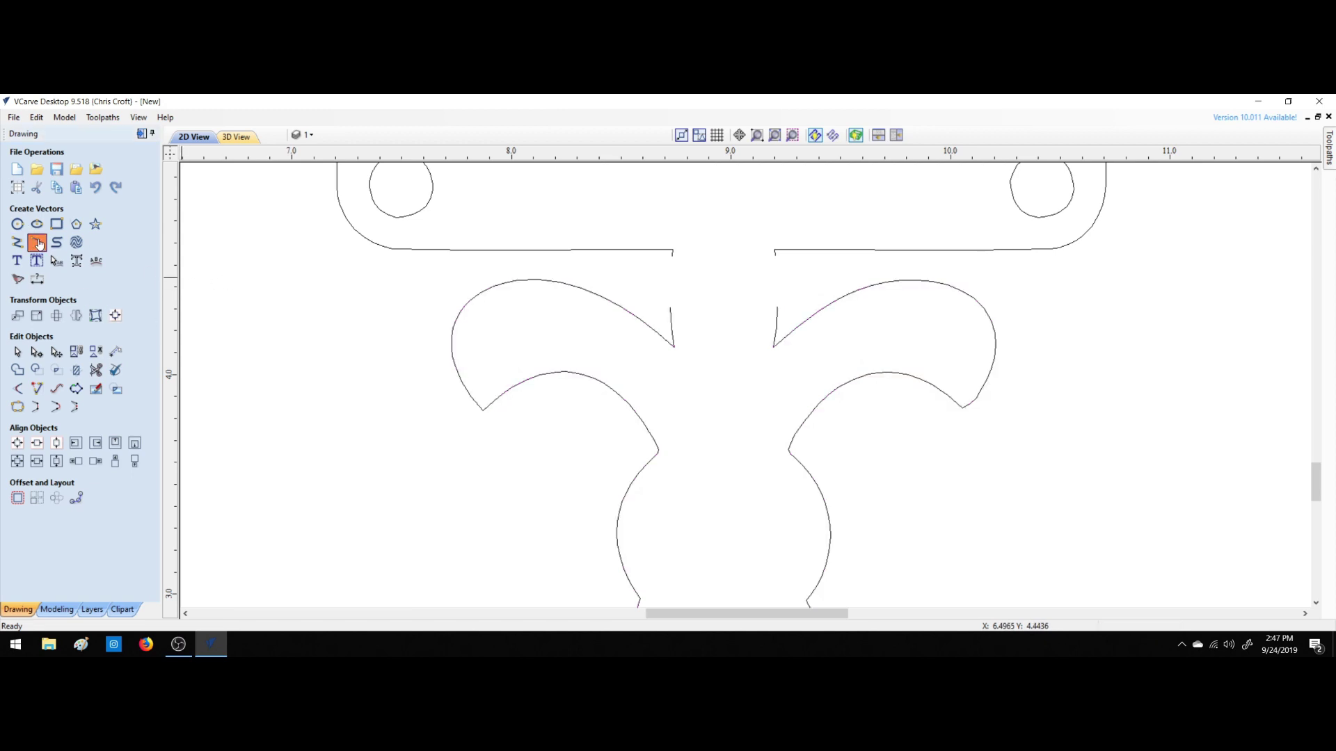
{"action": "left_click", "coordinate": [111, 442]}
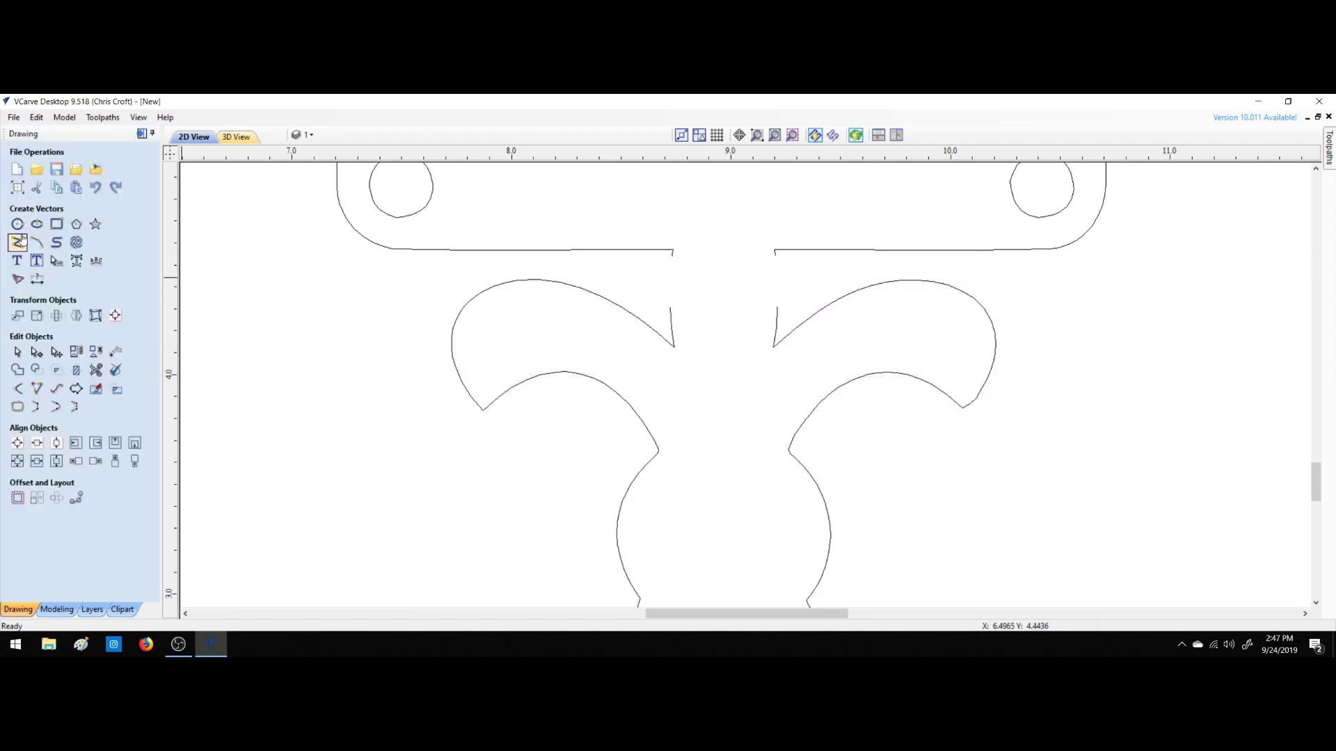
{"action": "left_click", "coordinate": [19, 244]}
{"action": "left_click", "coordinate": [658, 266]}
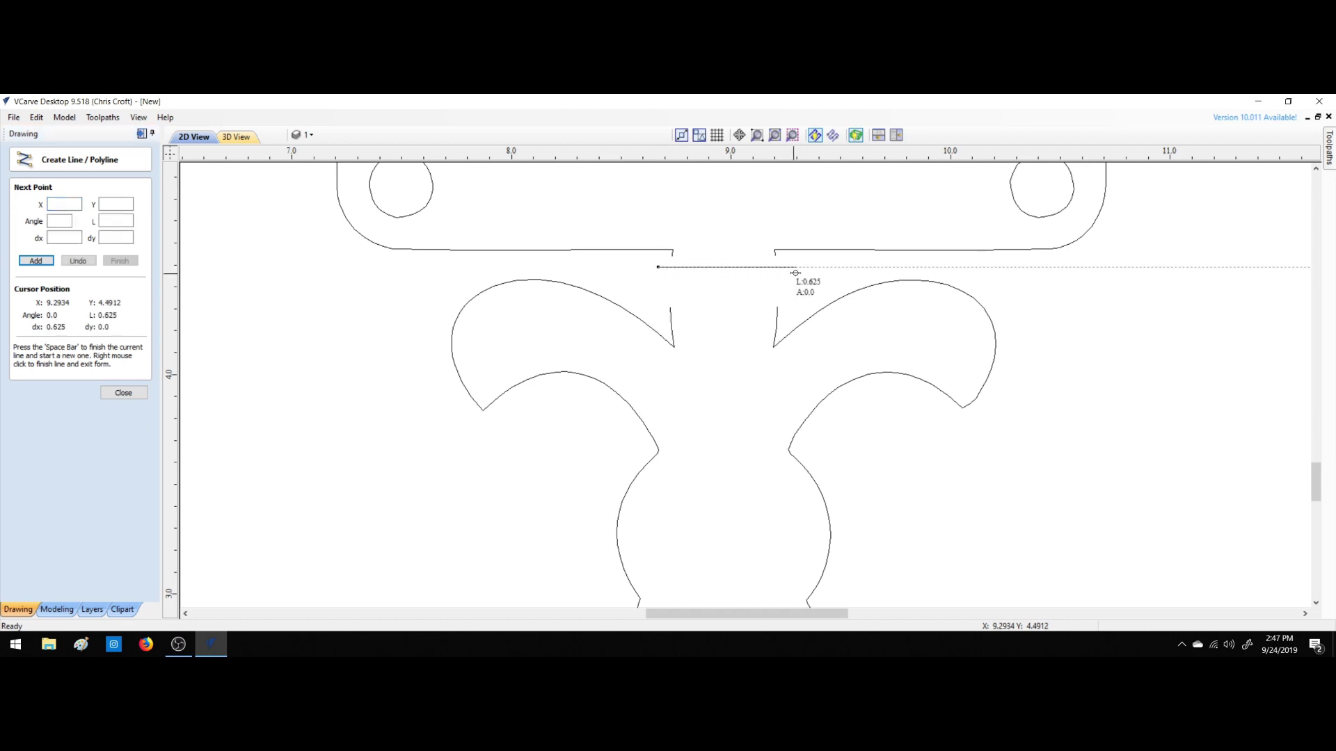
{"action": "left_click", "coordinate": [802, 268]}
{"action": "right_click", "coordinate": [801, 267]}
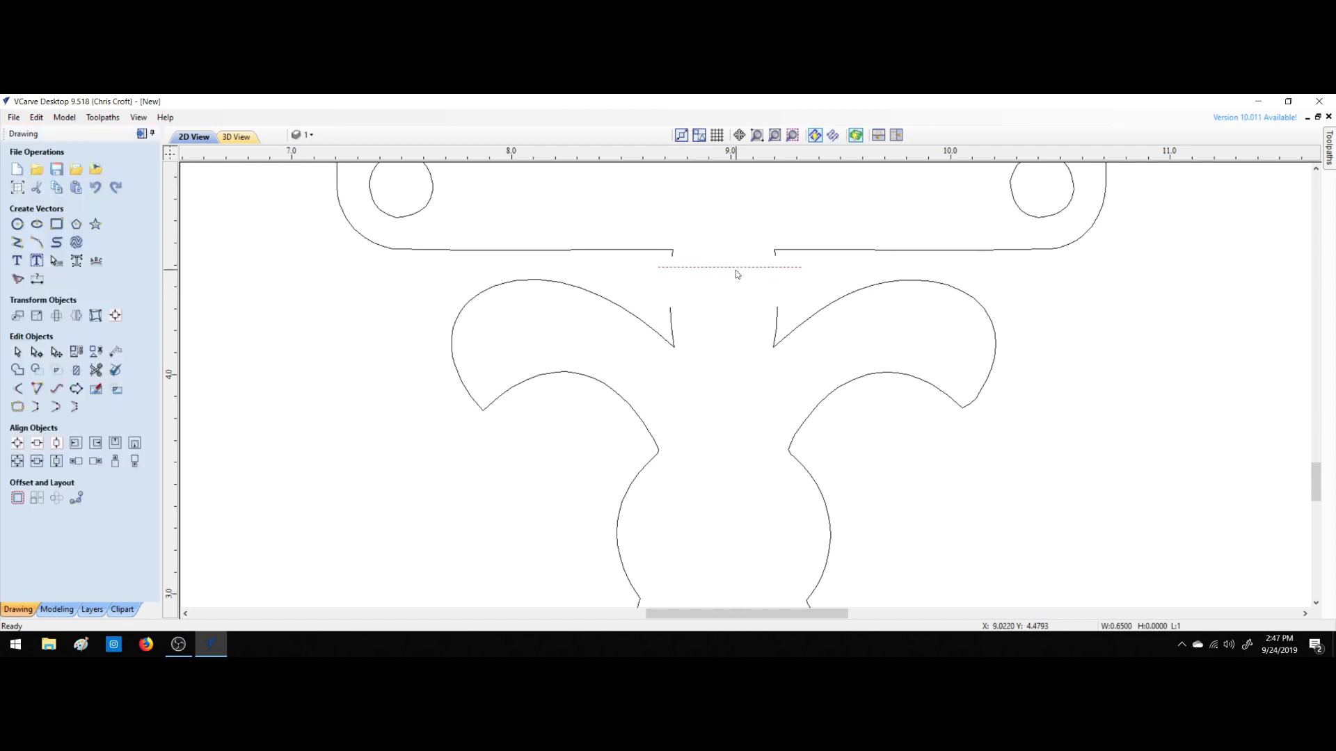
{"action": "left_click", "coordinate": [737, 271]}
{"action": "left_click", "coordinate": [737, 271]}
{"action": "left_click_drag", "start_coordinate": [730, 263], "coordinate": [733, 257]}
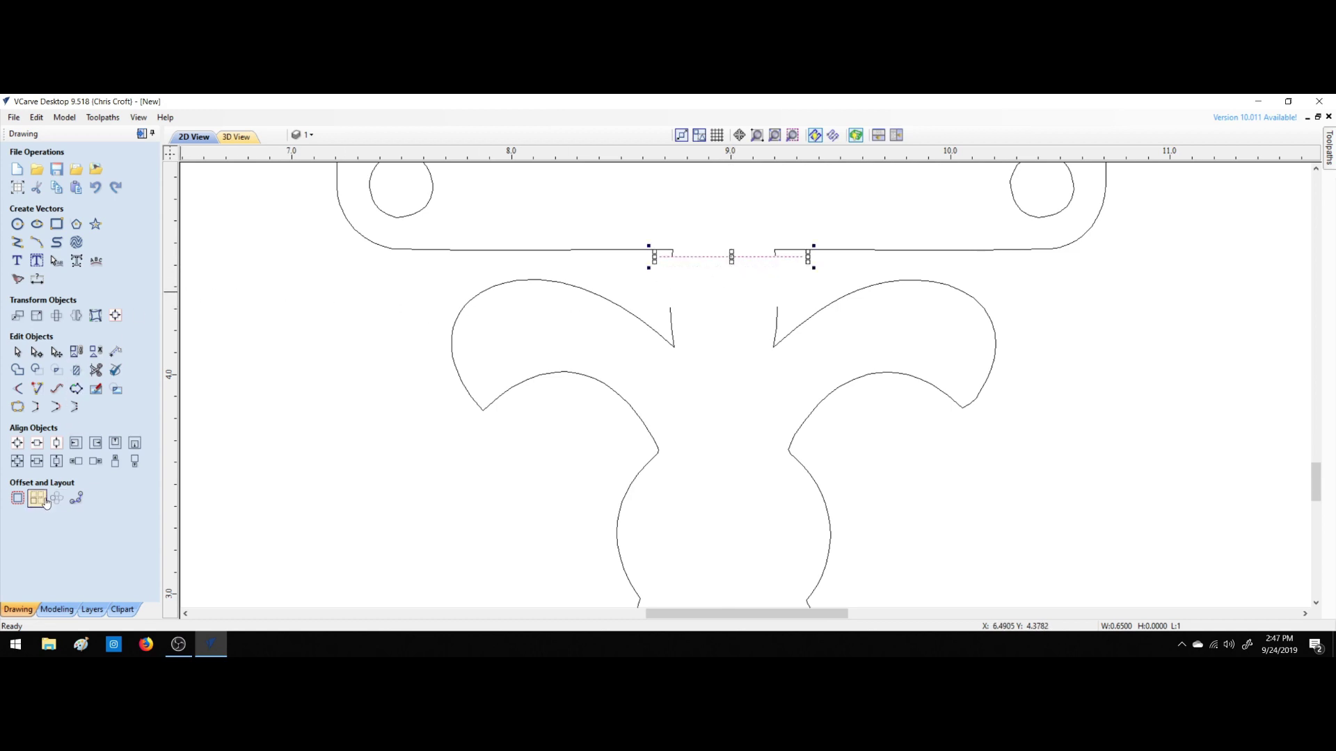
Offset the guide line 0.25 inches to both sides and lower the bottom fleur-de-lis until its neck ends meet the lower offset line.
{"action": "left_click", "coordinate": [17, 498]}
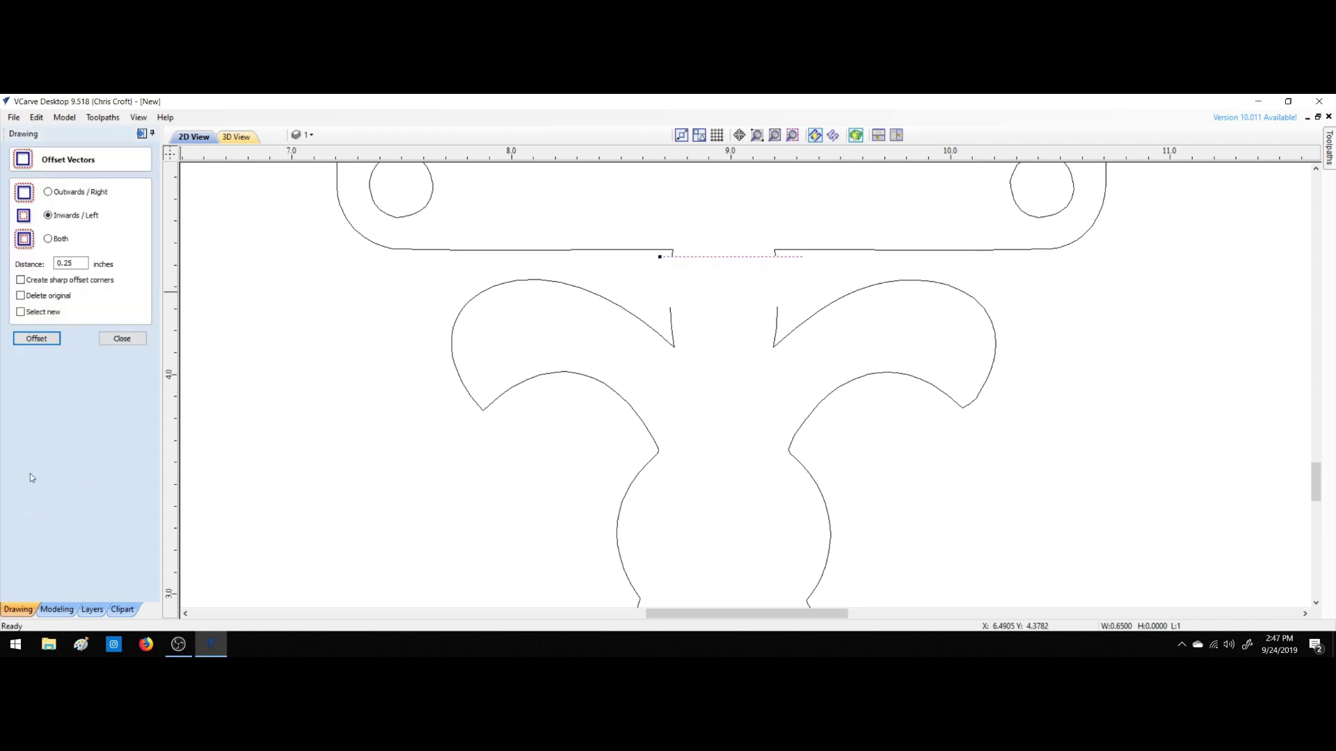
{"action": "left_click", "coordinate": [58, 242]}
{"action": "left_click", "coordinate": [77, 264]}
{"action": "left_click", "coordinate": [45, 341]}
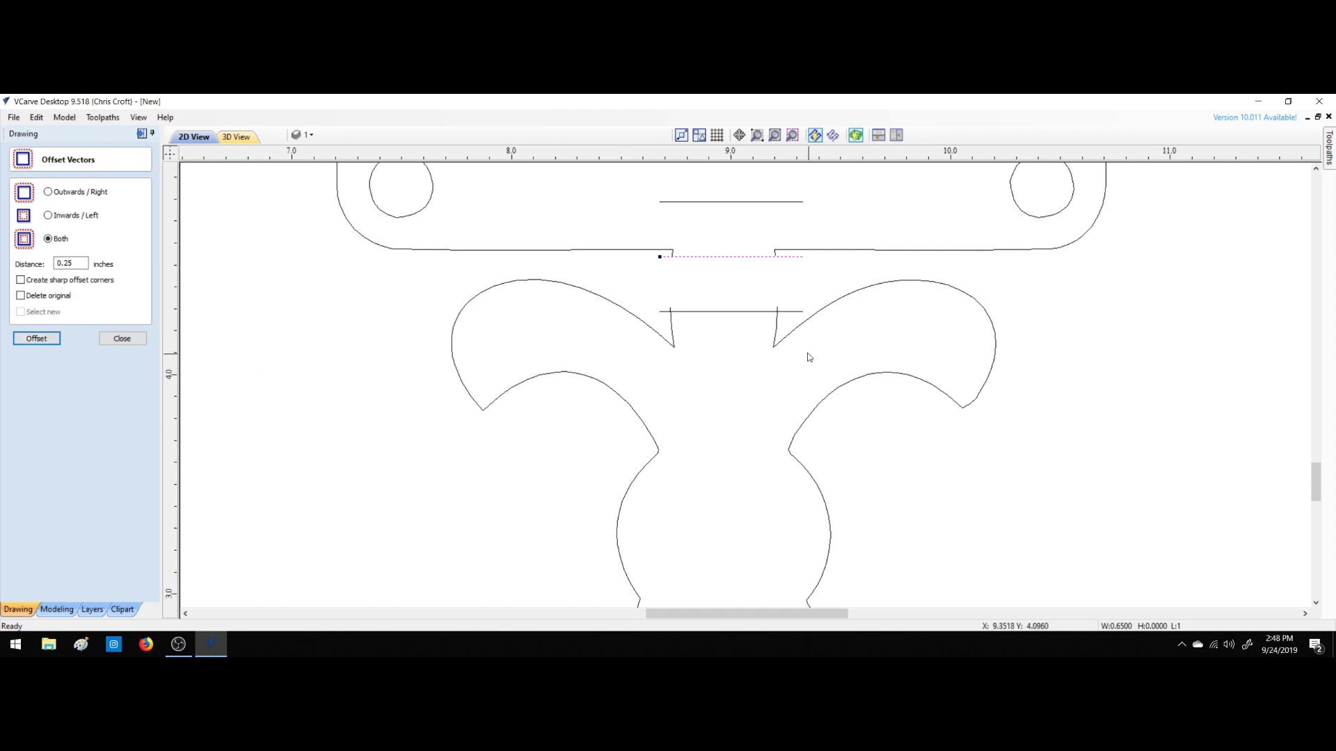
{"action": "left_click", "coordinate": [787, 339]}
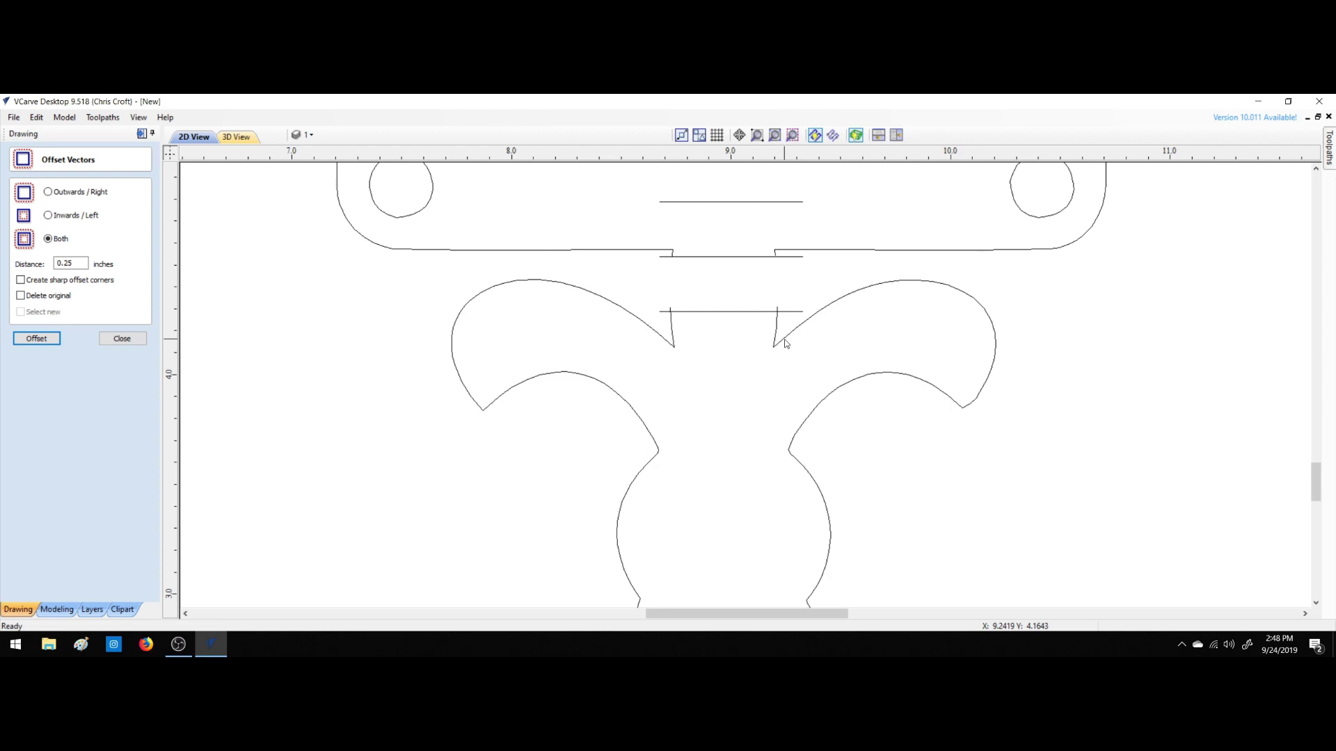
{"action": "left_click_drag", "start_coordinate": [782, 338], "coordinate": [783, 350]}
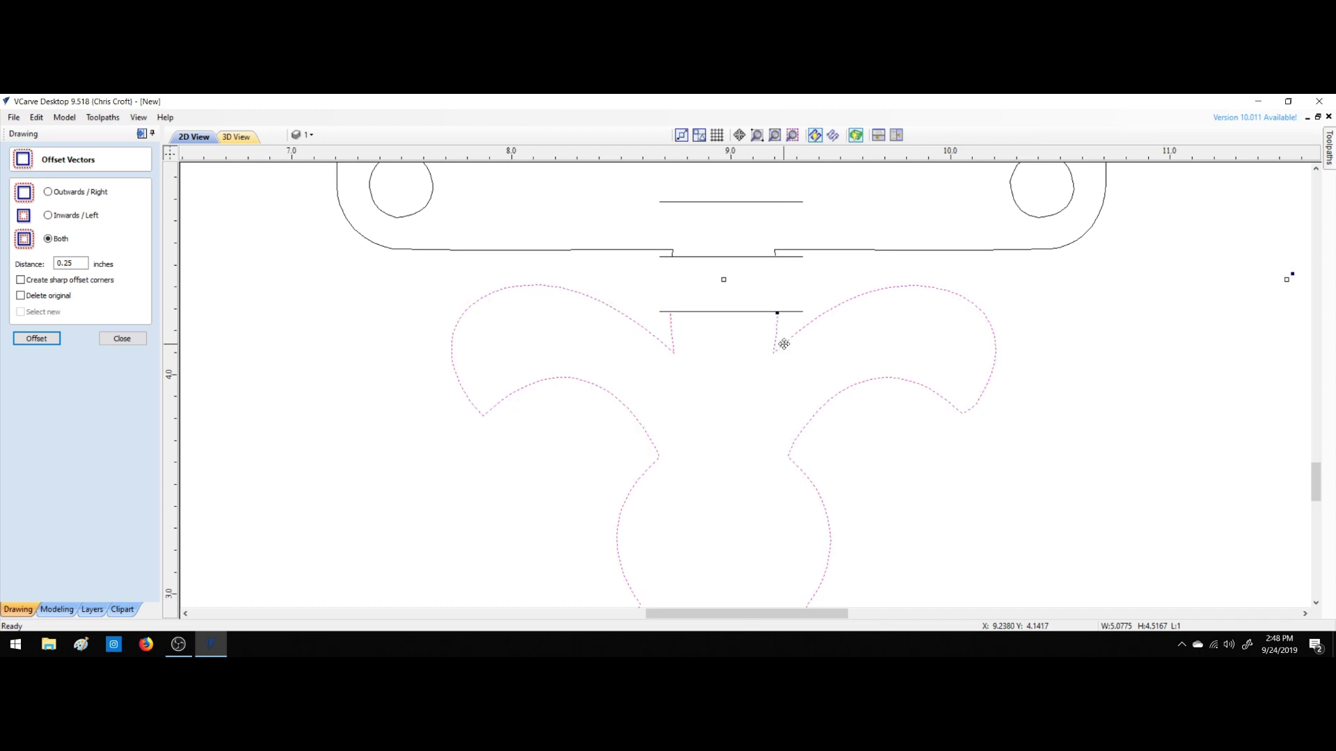
Delete the original guide line and both of its offset copies around the neck gap.
{"action": "left_click", "coordinate": [799, 317]}
{"action": "key", "text": "Delete"}
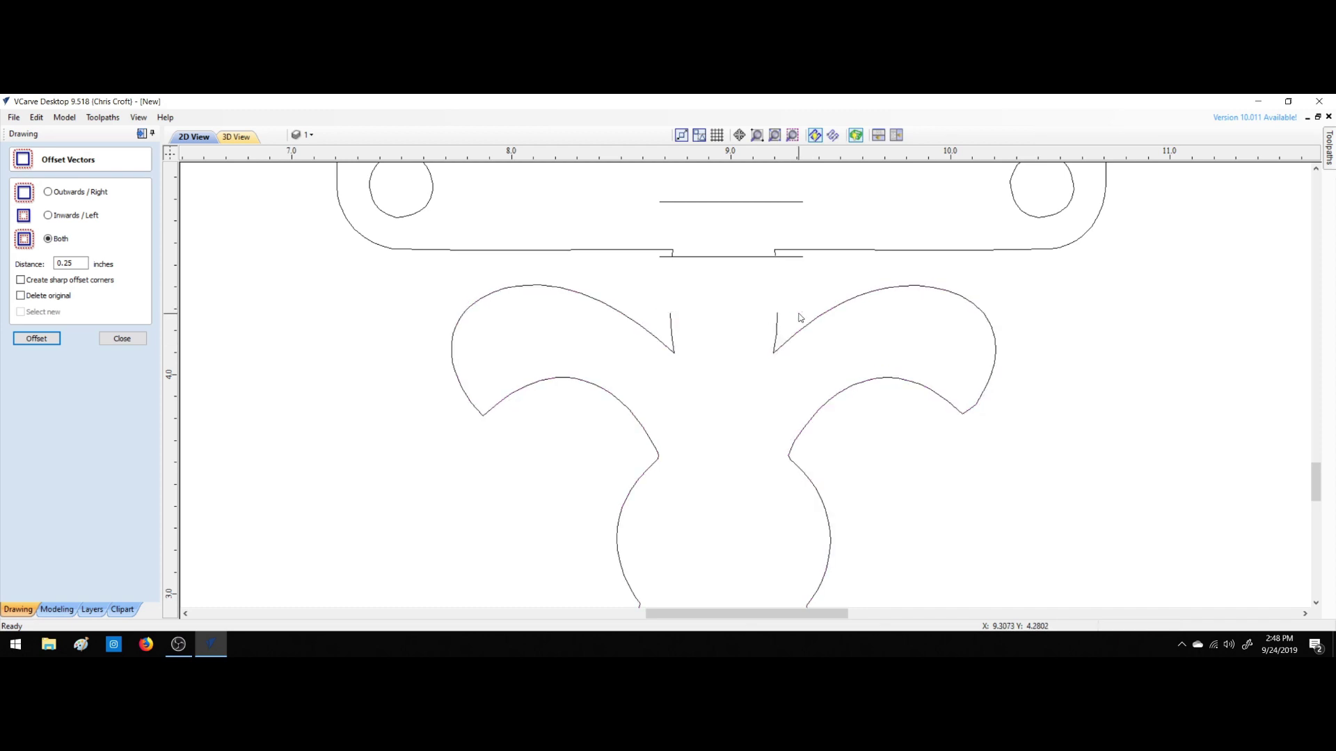
{"action": "left_click", "coordinate": [795, 258]}
{"action": "key", "text": "Delete"}
{"action": "left_click", "coordinate": [791, 203]}
{"action": "key", "text": "Delete"}
{"action": "left_click", "coordinate": [674, 254]}
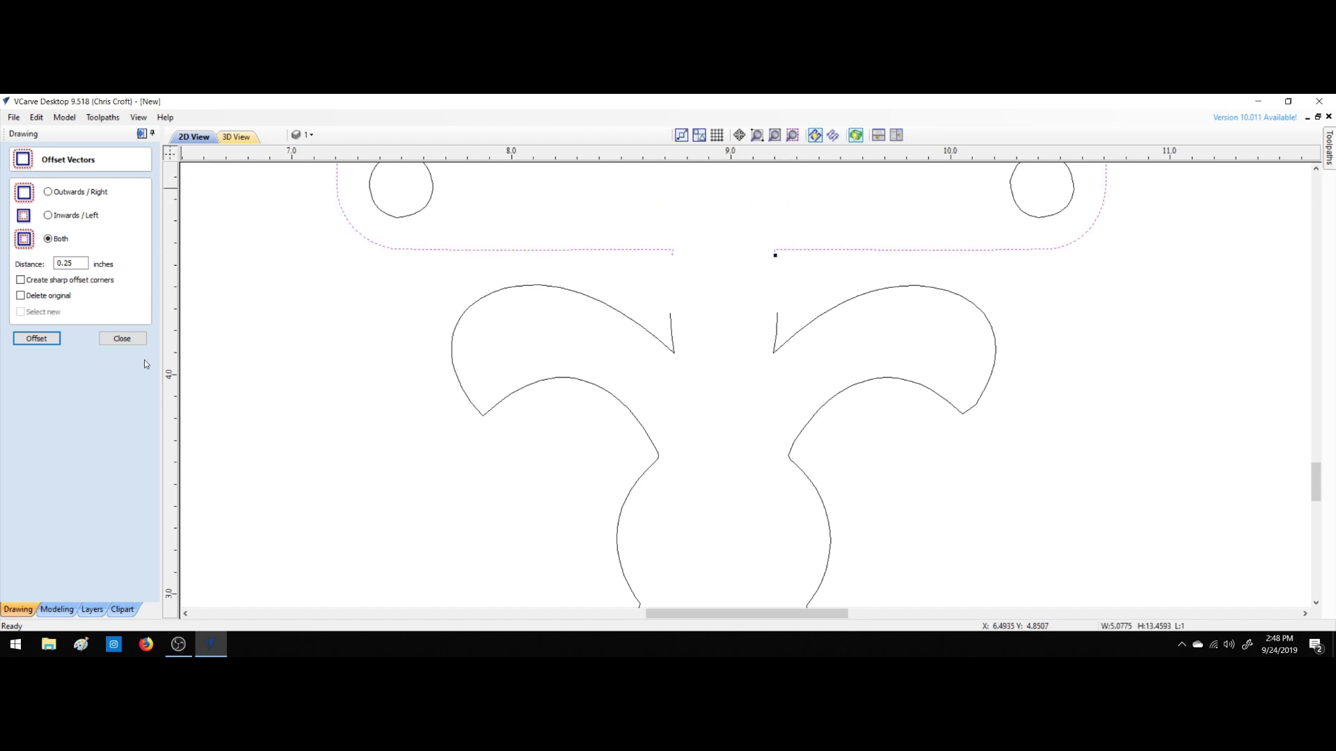
{"action": "left_click", "coordinate": [122, 338]}
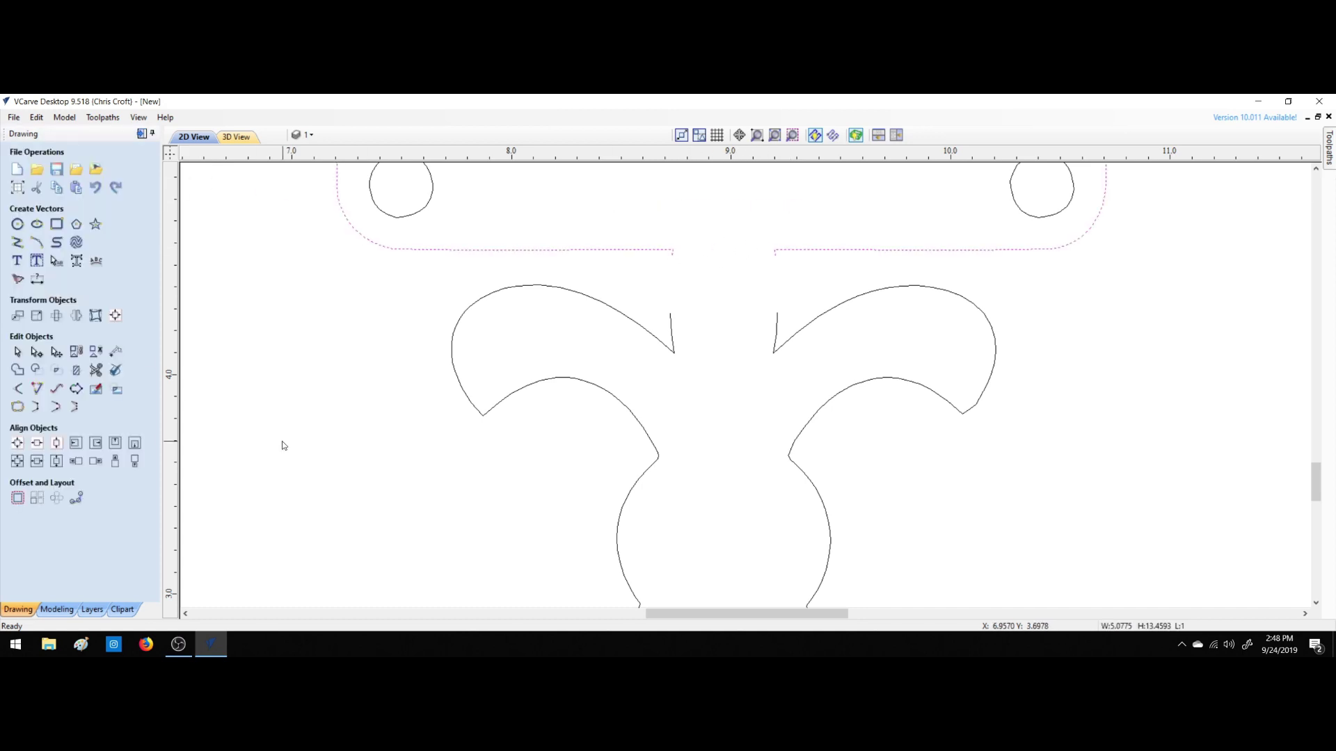
Draw a three-point arc down the left neck side from the plate's bottom corner to the lower fleur-de-lis's inner notch.
{"action": "left_click", "coordinate": [37, 241]}
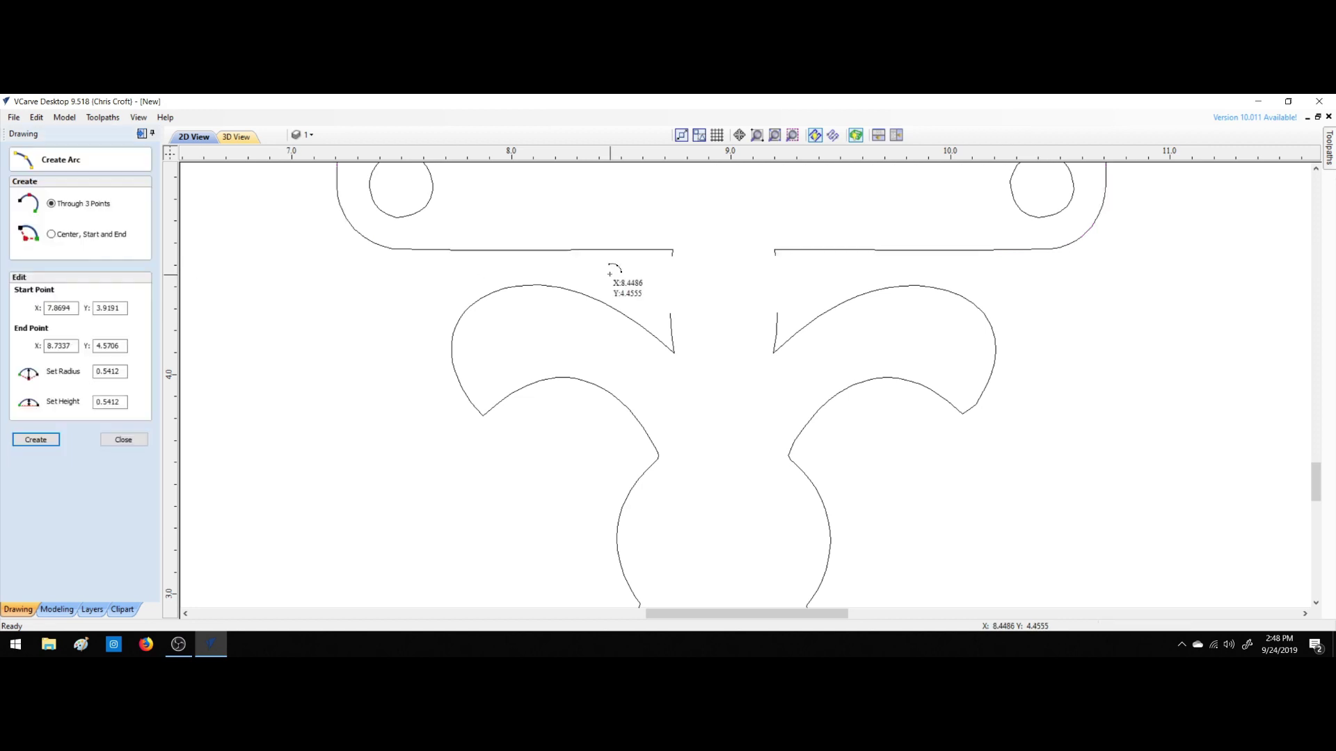
{"action": "left_click", "coordinate": [671, 250]}
{"action": "left_click", "coordinate": [673, 354]}
{"action": "left_click", "coordinate": [679, 332]}
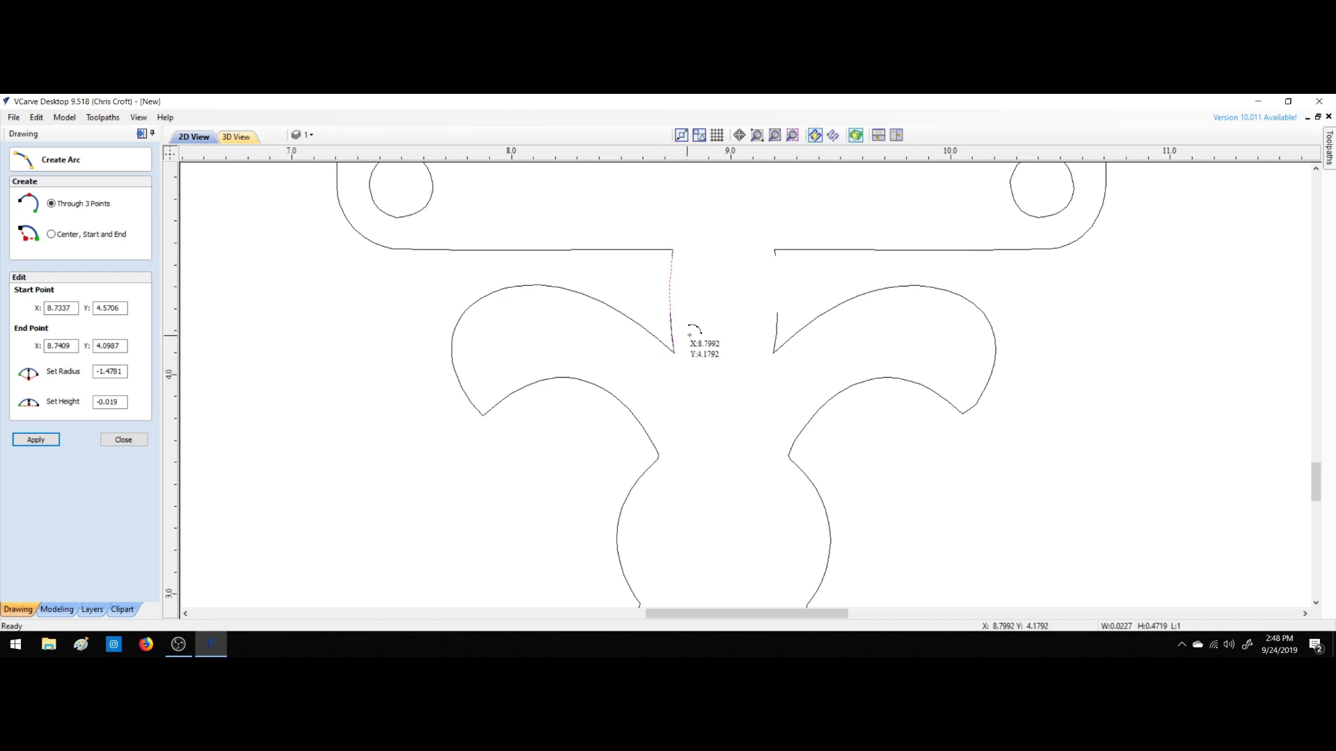
{"action": "key", "text": "Escape"}
Trim the free upper end of the old left neck line beside the new arc.
{"action": "left_click", "coordinate": [96, 369]}
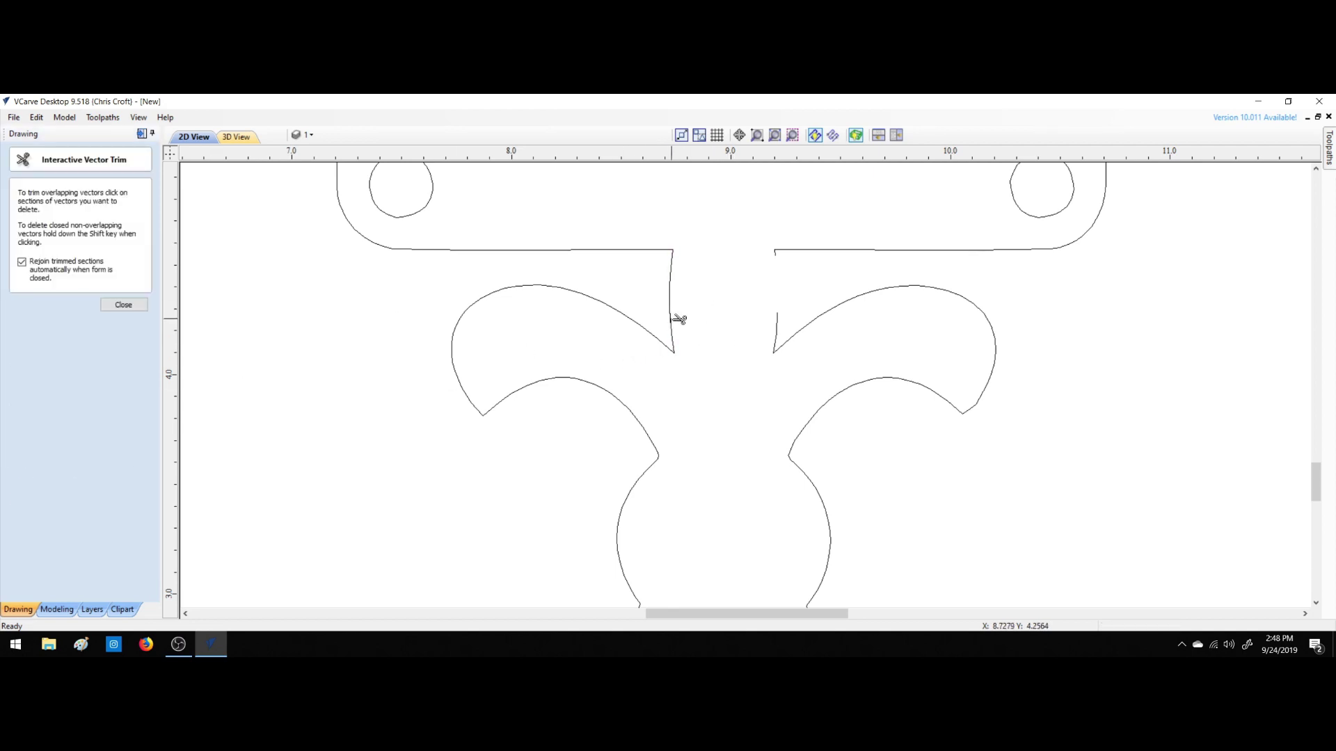
{"action": "scroll", "coordinate": [678, 320], "scroll_direction": "up", "scroll_amount": 6}
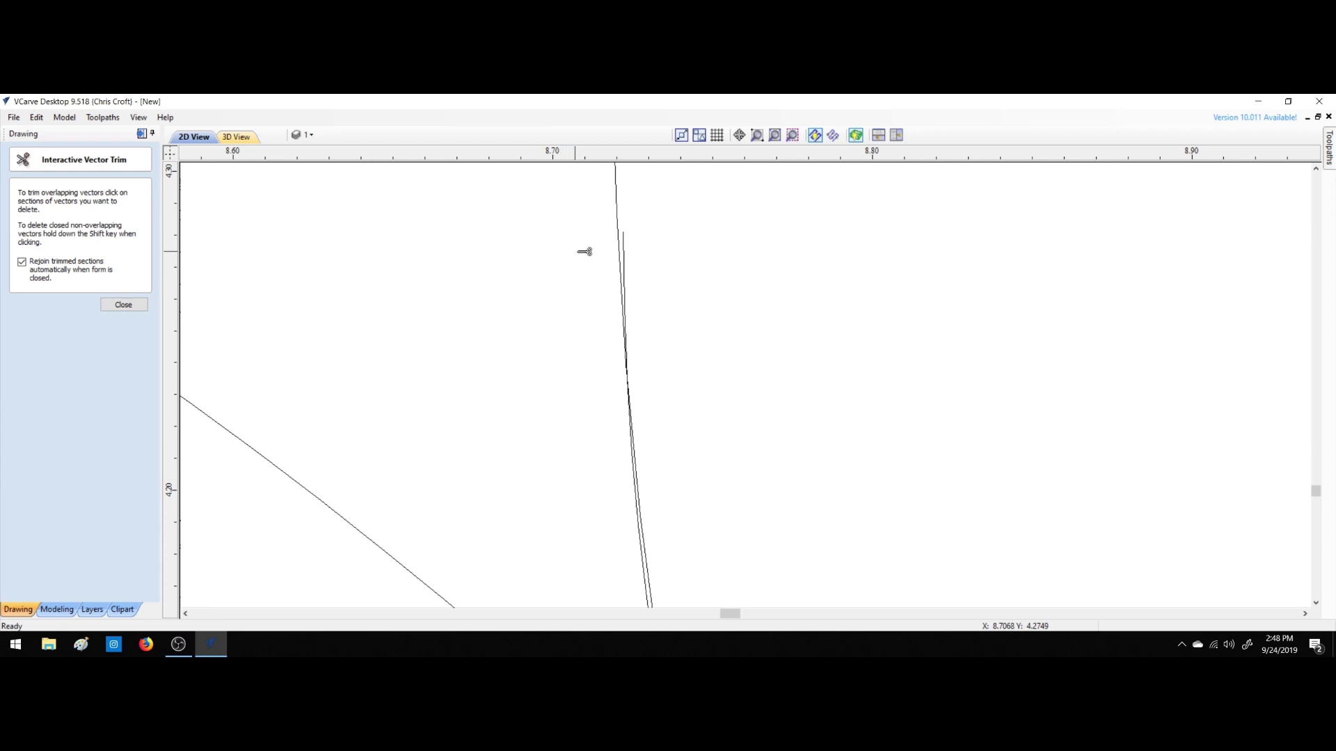
{"action": "left_click", "coordinate": [626, 242]}
{"action": "scroll", "coordinate": [637, 296], "scroll_direction": "up", "scroll_amount": 3}
{"action": "left_click", "coordinate": [624, 279]}
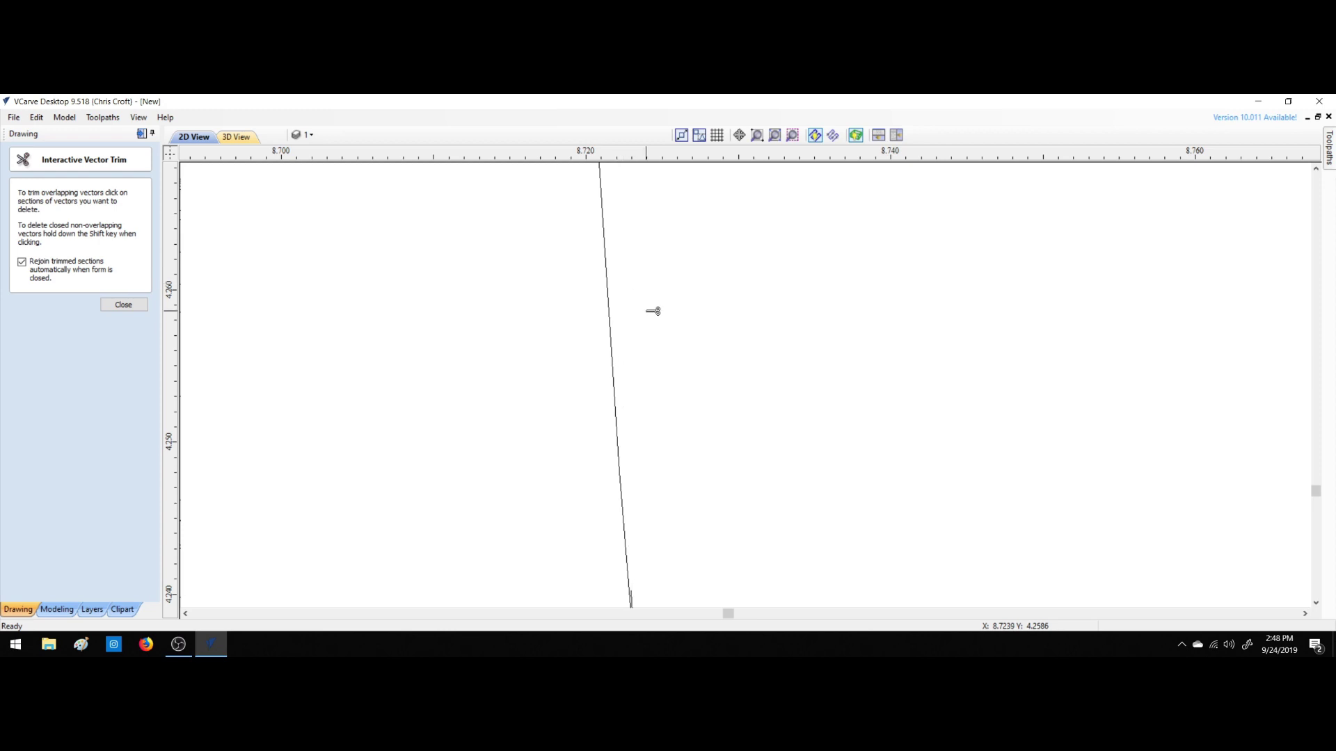
Trim the remaining duplicate segments along the lower part of the left neck side, leaving a single line.
{"action": "scroll", "coordinate": [657, 344], "scroll_direction": "down", "scroll_amount": 3}
{"action": "scroll", "coordinate": [704, 508], "scroll_direction": "down", "scroll_amount": 2}
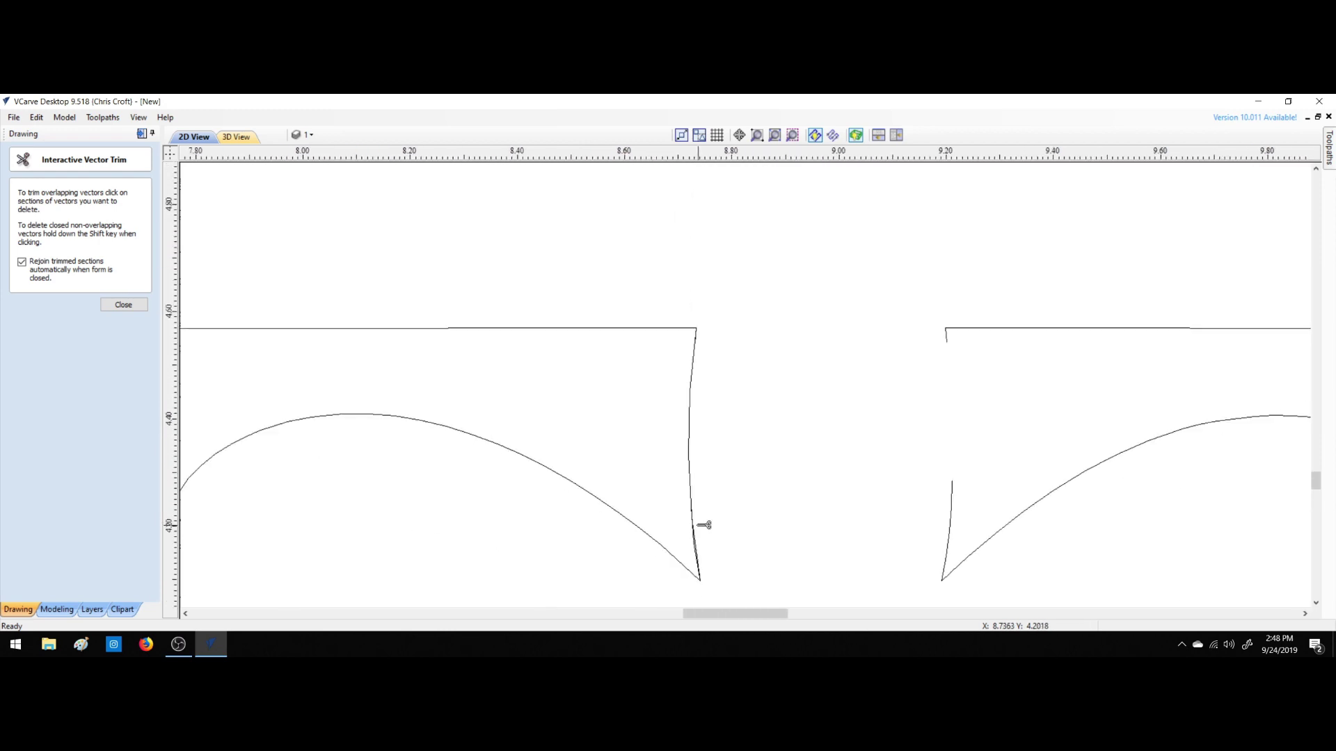
{"action": "scroll", "coordinate": [707, 536], "scroll_direction": "up", "scroll_amount": 3}
{"action": "scroll", "coordinate": [695, 563], "scroll_direction": "up", "scroll_amount": 2}
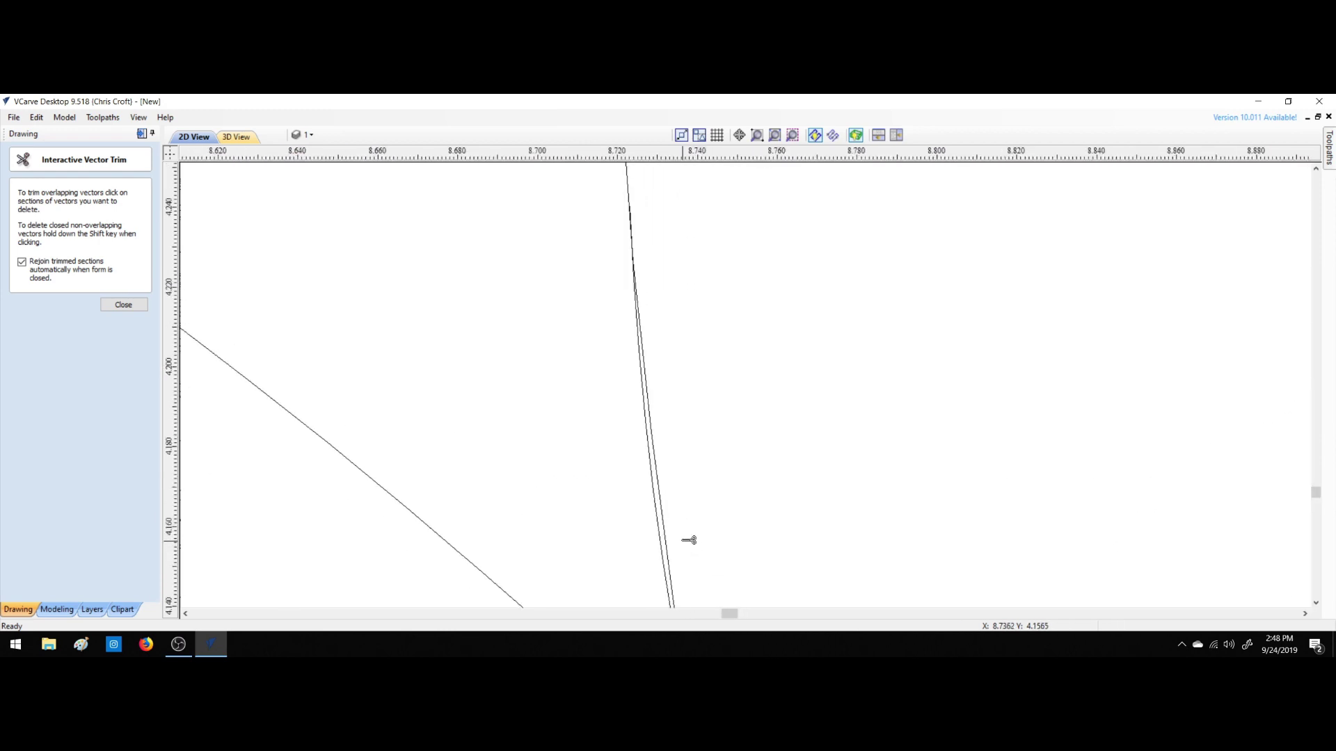
{"action": "left_click", "coordinate": [650, 467]}
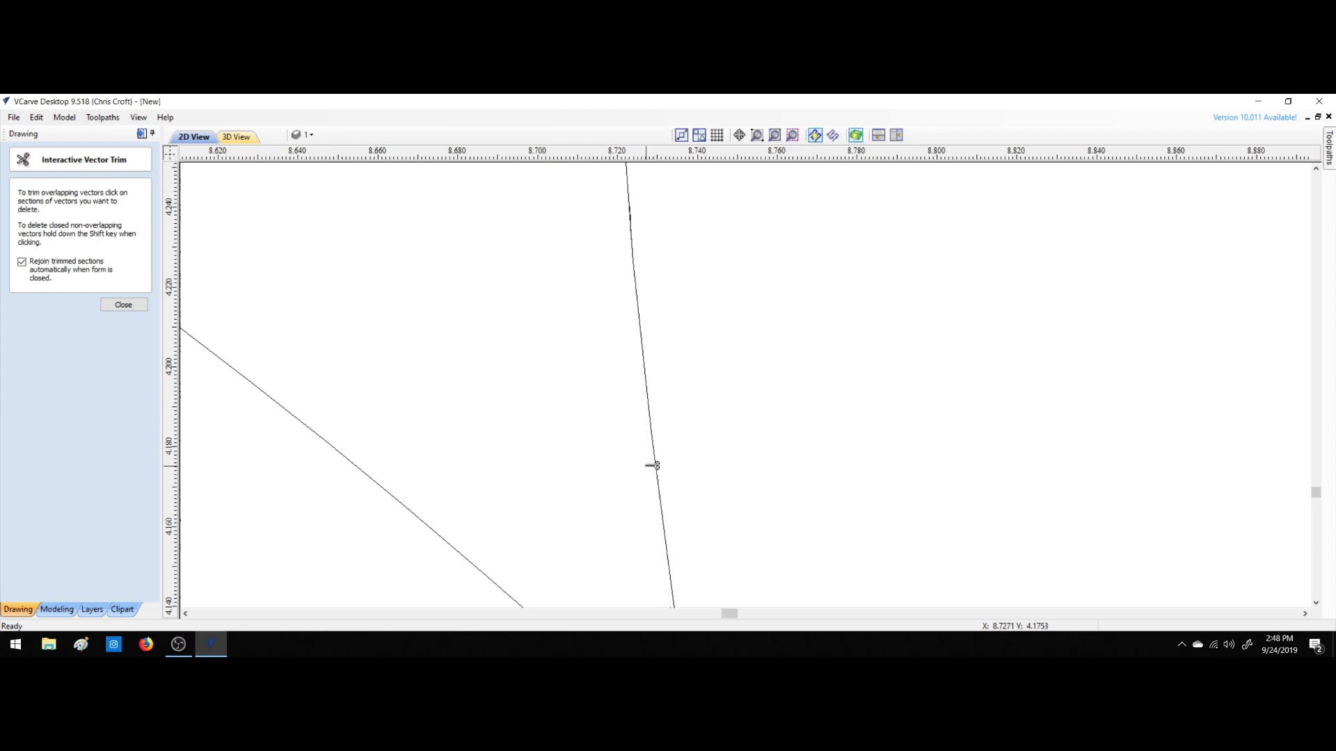
{"action": "scroll", "coordinate": [635, 217], "scroll_direction": "up", "scroll_amount": 5}
{"action": "left_click", "coordinate": [633, 220]}
{"action": "left_click", "coordinate": [636, 252]}
{"action": "left_click", "coordinate": [638, 278]}
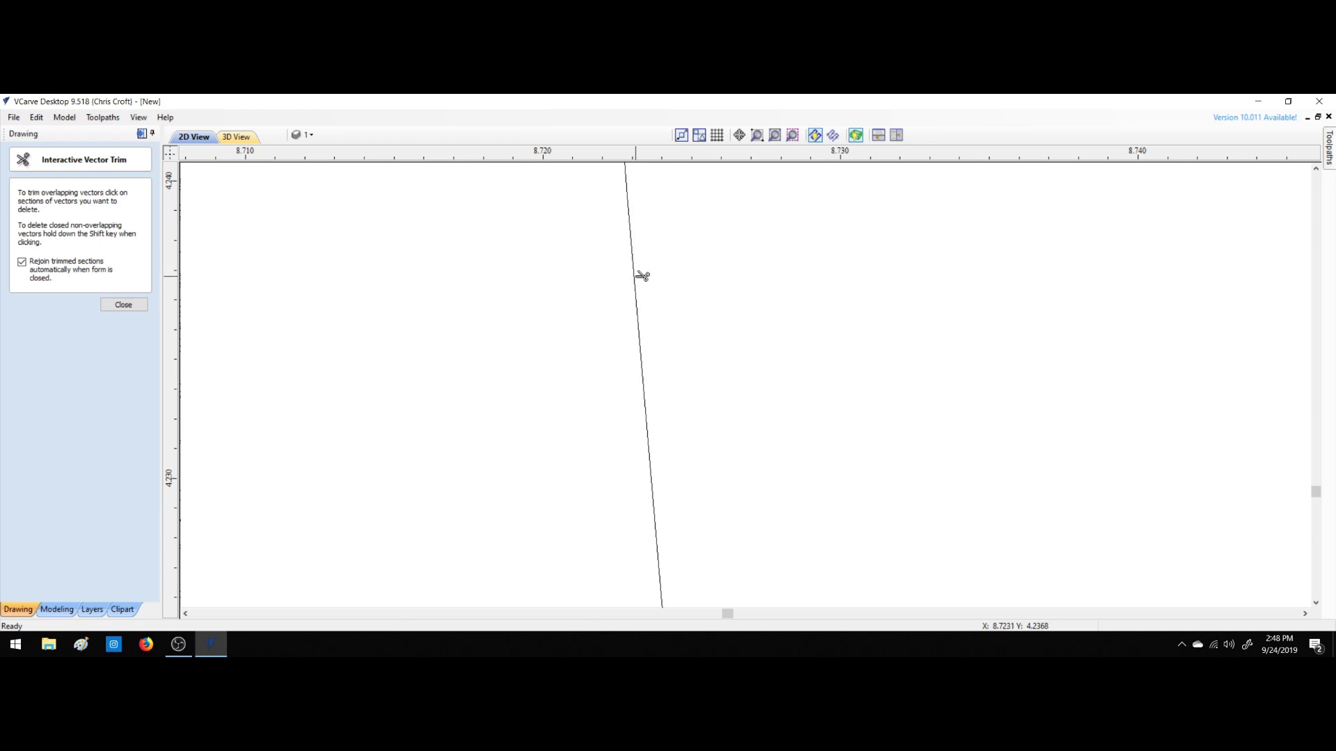
{"action": "key", "text": "Escape"}
Try to trim the doubled lines just below the plate's corner on the left neck side.
{"action": "left_click", "coordinate": [791, 135]}
{"action": "scroll", "coordinate": [734, 498], "scroll_direction": "up", "scroll_amount": 1}
{"action": "scroll", "coordinate": [733, 498], "scroll_direction": "up", "scroll_amount": 10}
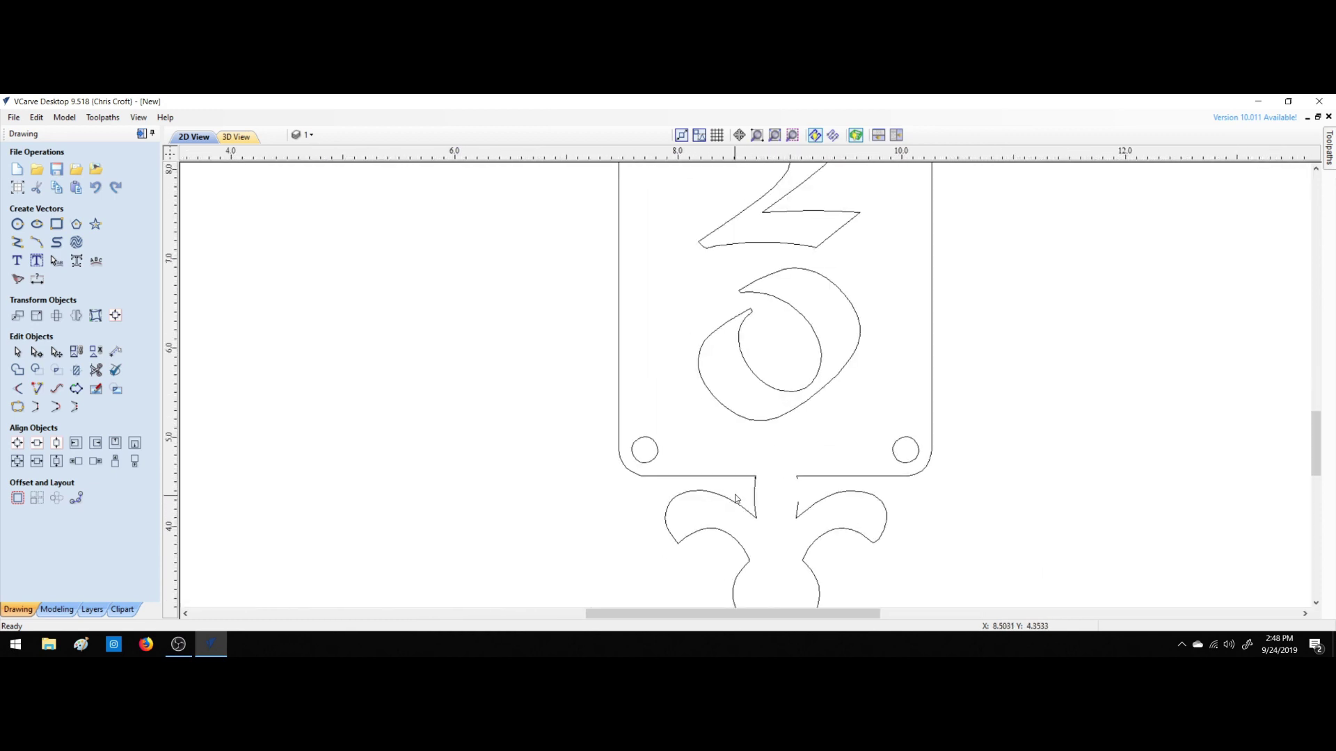
{"action": "scroll", "coordinate": [798, 423], "scroll_direction": "up", "scroll_amount": 2}
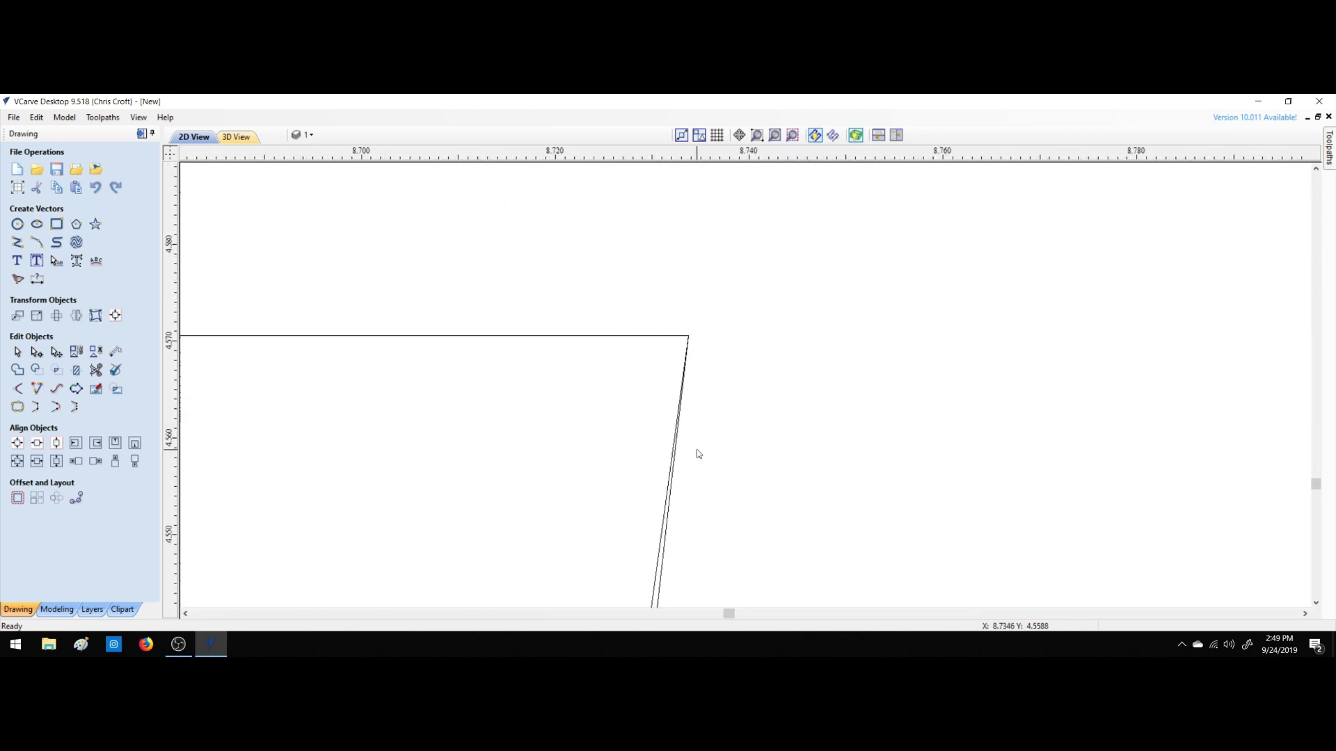
{"action": "left_click", "coordinate": [96, 352]}
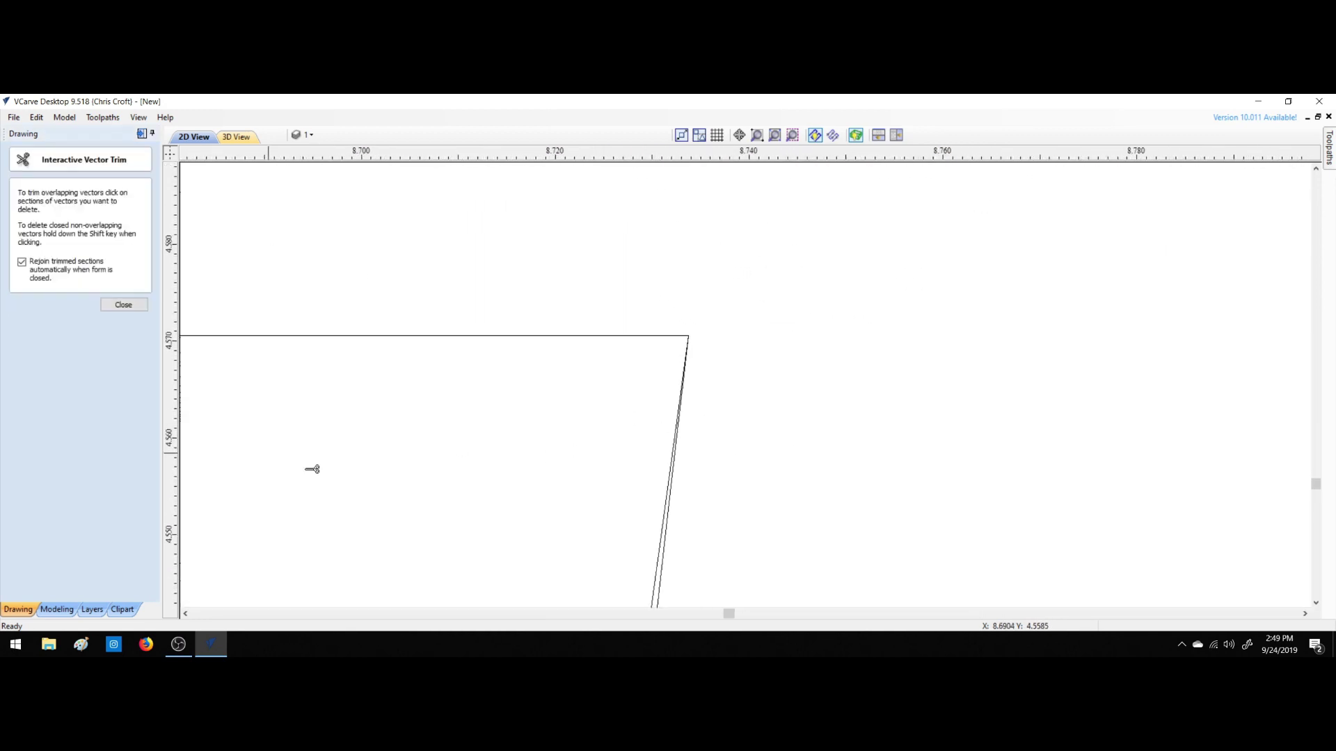
{"action": "left_click", "coordinate": [666, 540]}
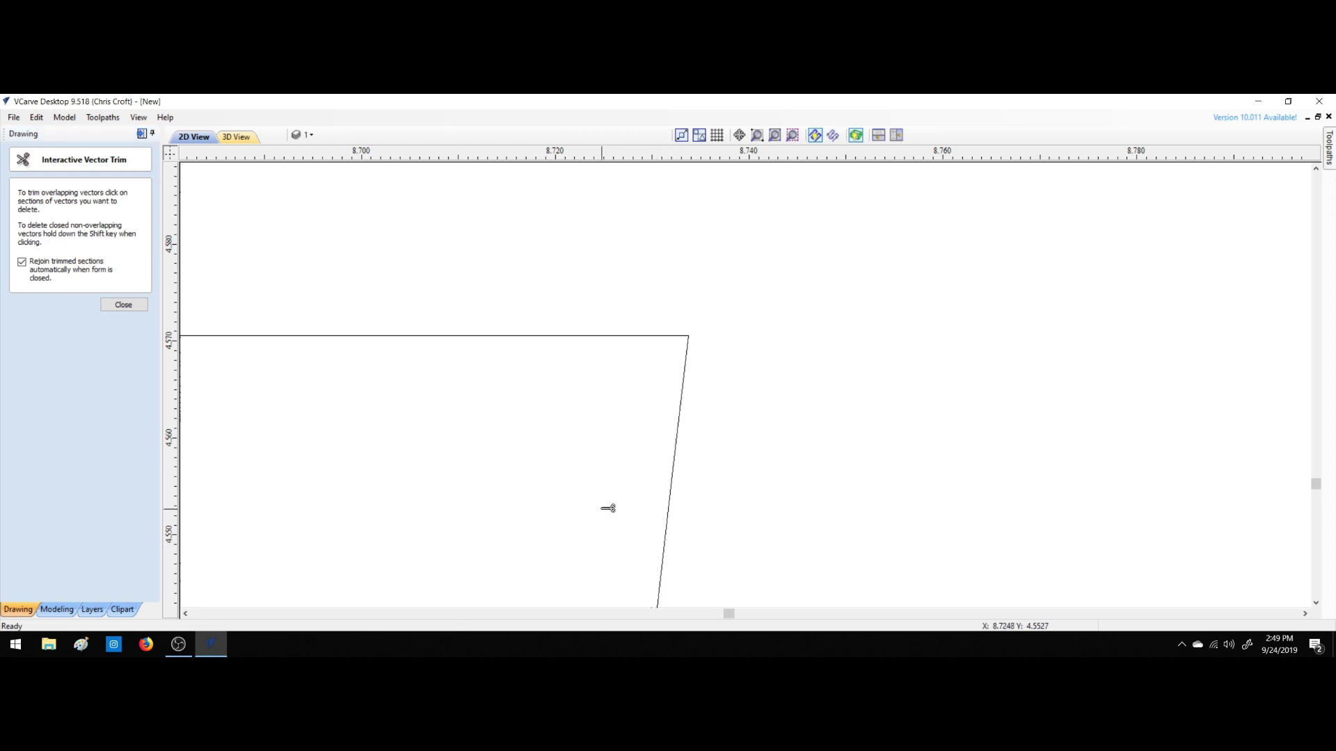
{"action": "scroll", "coordinate": [605, 507], "scroll_direction": "down", "scroll_amount": 4}
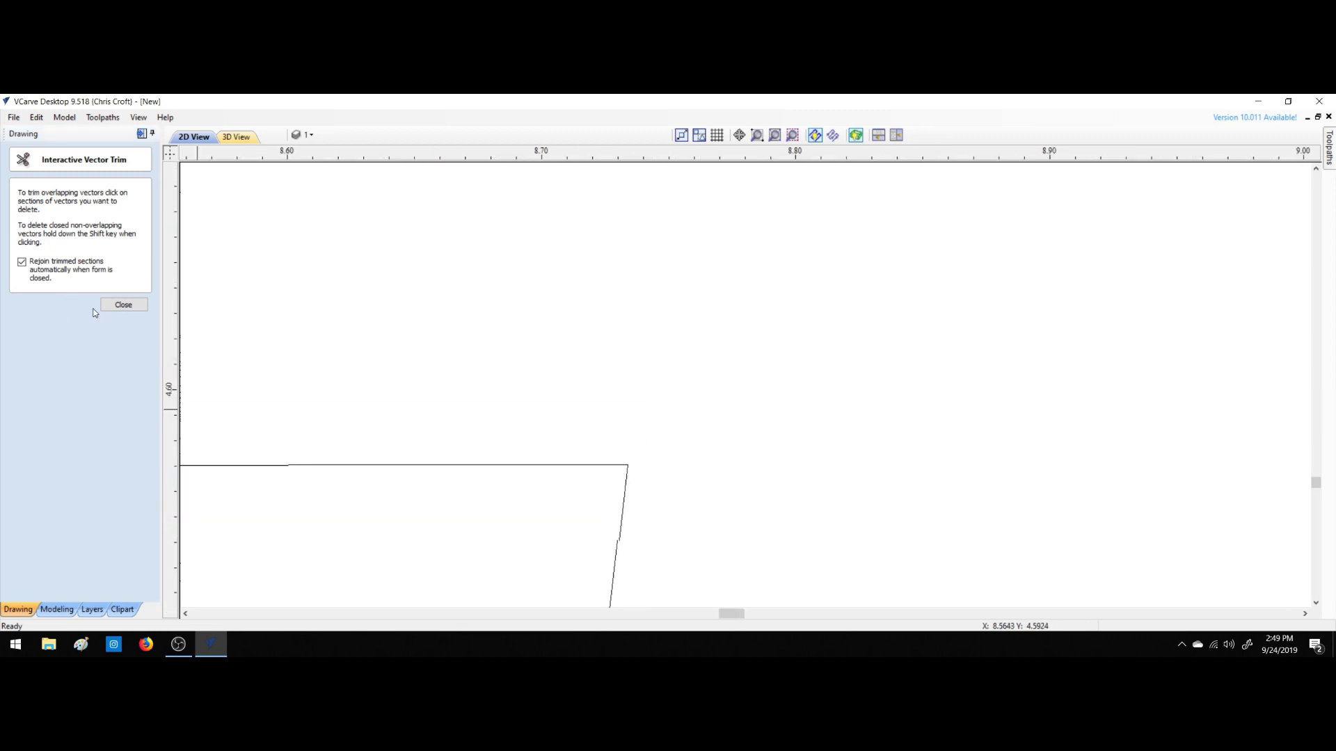
{"action": "scroll", "coordinate": [535, 521], "scroll_direction": "up", "scroll_amount": 4}
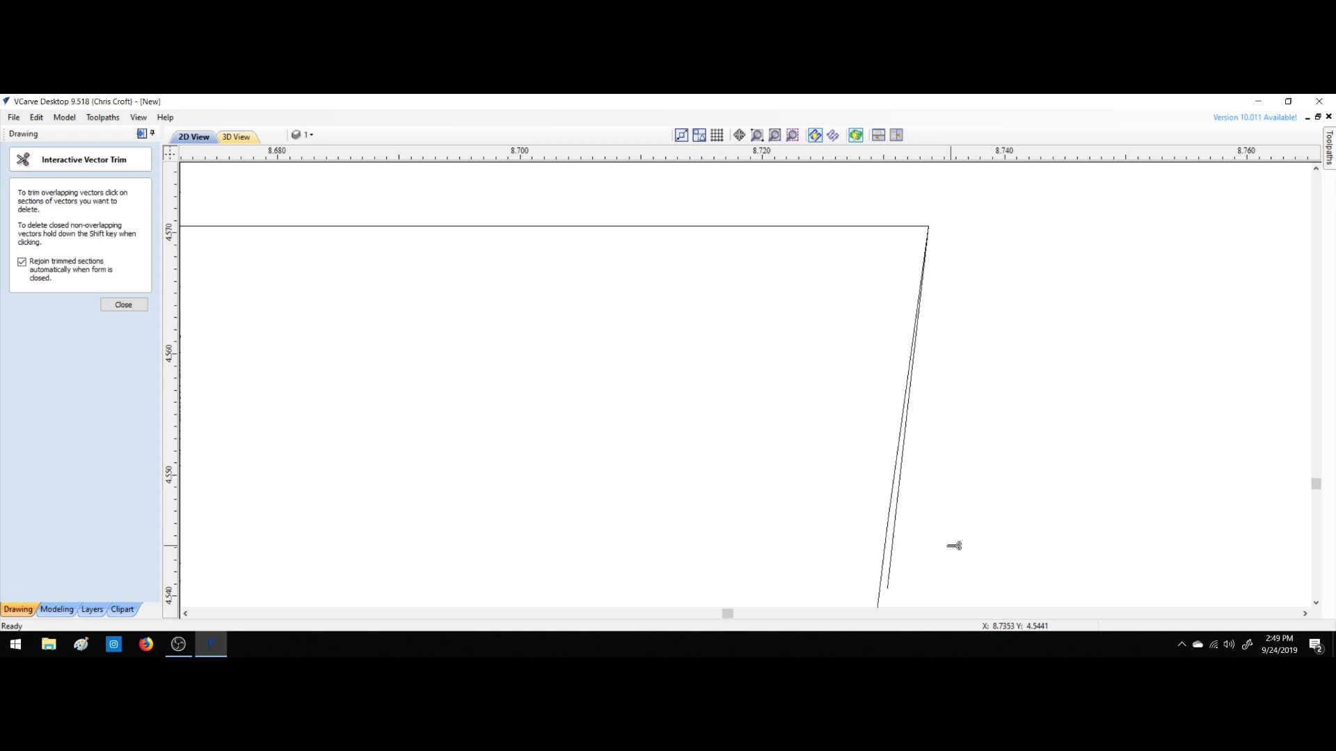
{"action": "left_click", "coordinate": [890, 556]}
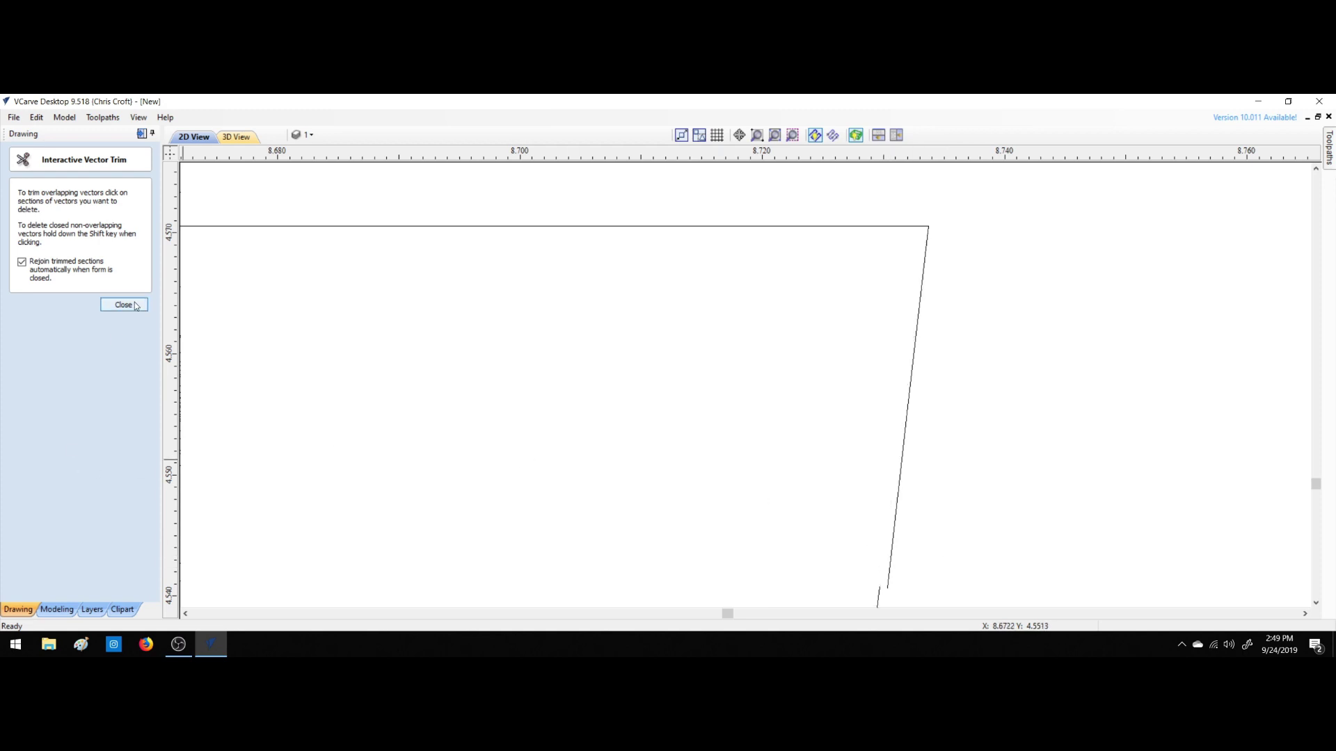
{"action": "key", "text": "ctrl+z"}
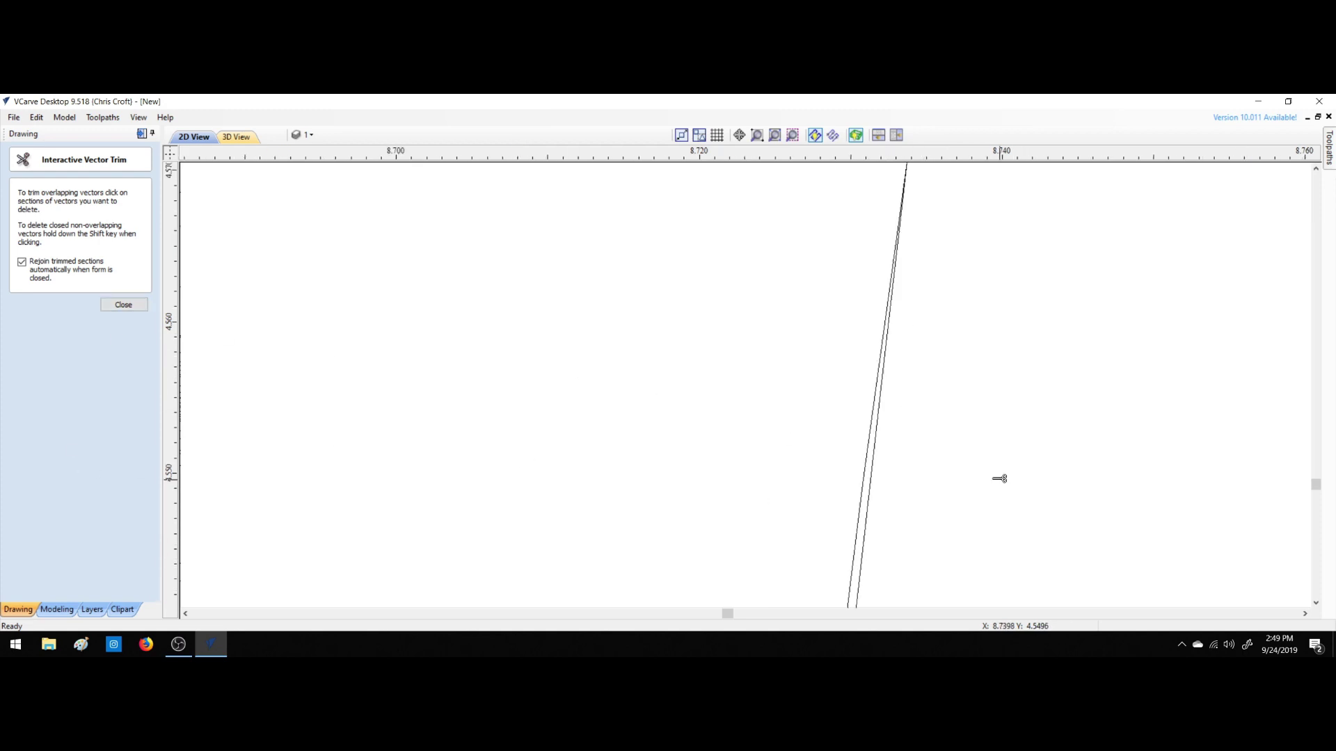
Trim the plate's leftover stub beside the left neck arc, just below the plate's bottom corner.
{"action": "scroll", "coordinate": [1002, 480], "scroll_direction": "up", "scroll_amount": 3}
{"action": "left_click", "coordinate": [672, 482]}
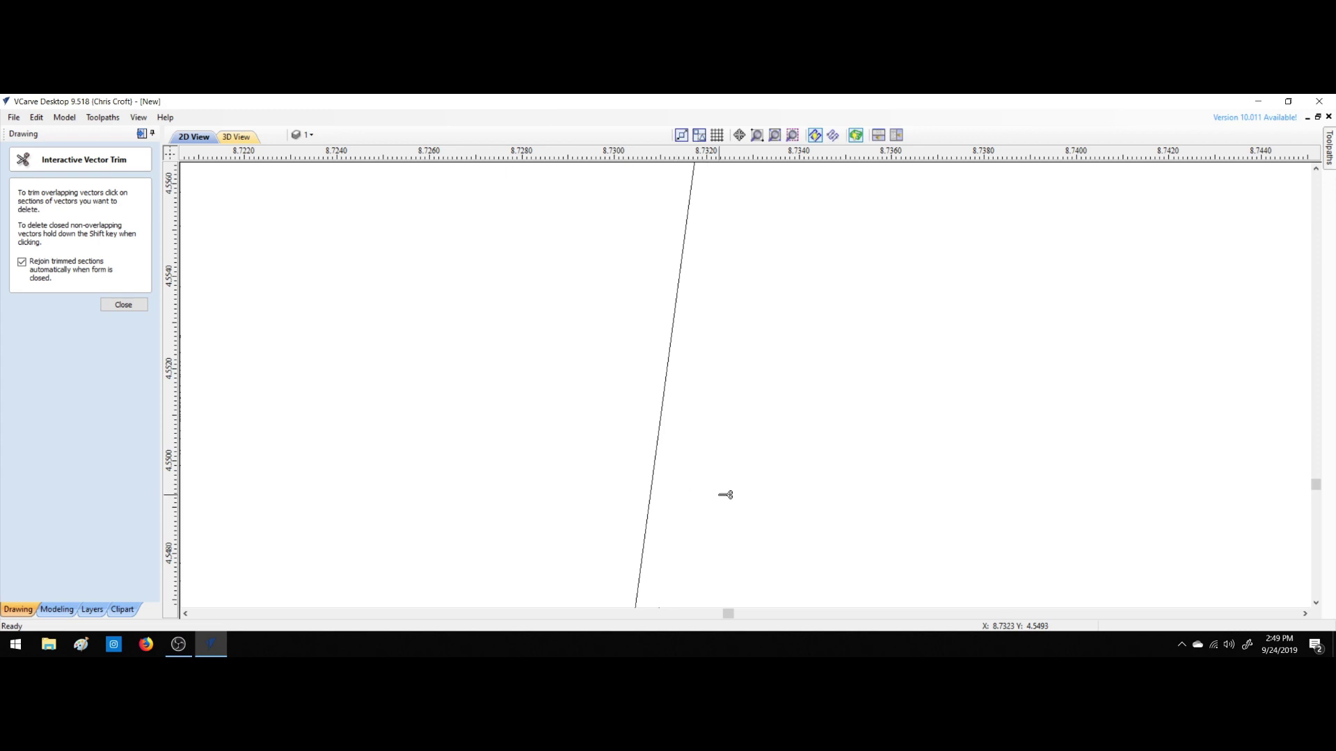
{"action": "scroll", "coordinate": [725, 495], "scroll_direction": "down", "scroll_amount": 5}
{"action": "scroll", "coordinate": [1102, 514], "scroll_direction": "down", "scroll_amount": 2}
{"action": "scroll", "coordinate": [1103, 514], "scroll_direction": "down", "scroll_amount": 1}
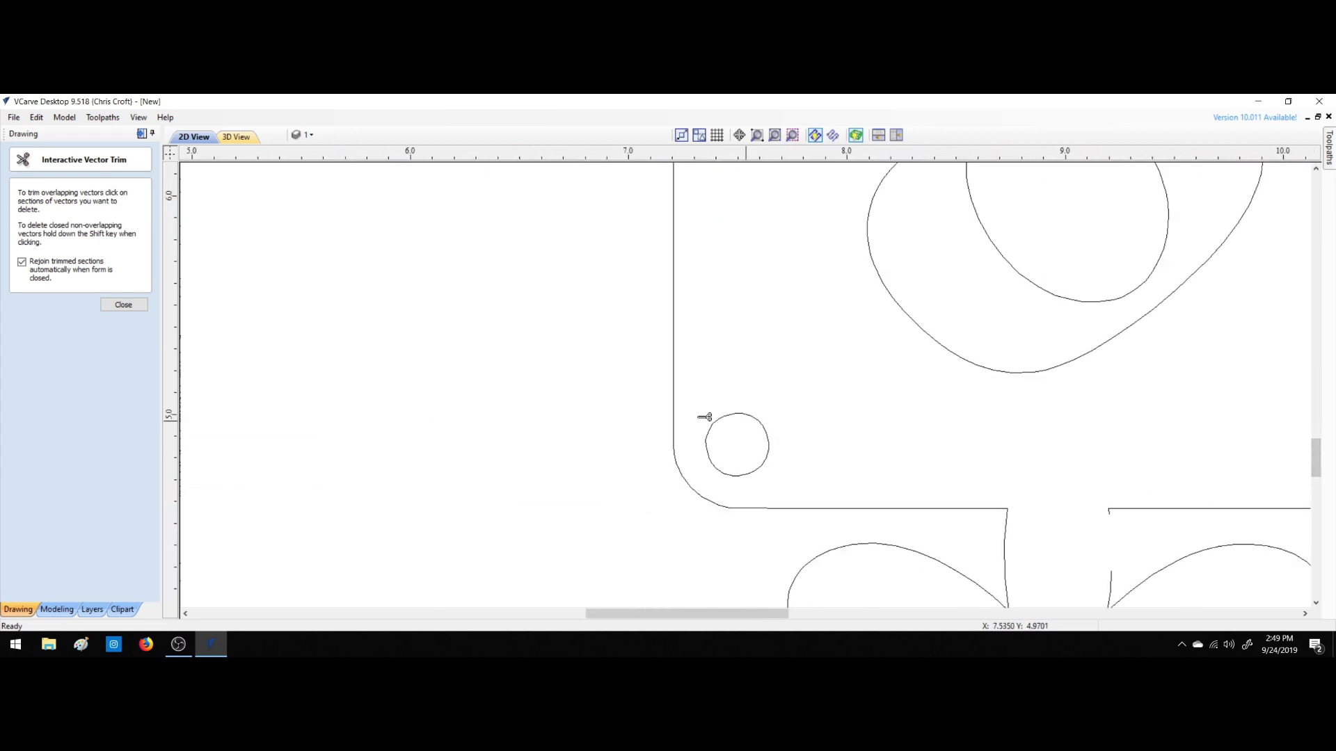
{"action": "left_click", "coordinate": [123, 304]}
Draw a three-point arc for the right neck side, from the plate's bottom edge to the fleur-de-lis, with a radius of about 1.74 inches.
{"action": "left_click", "coordinate": [40, 246]}
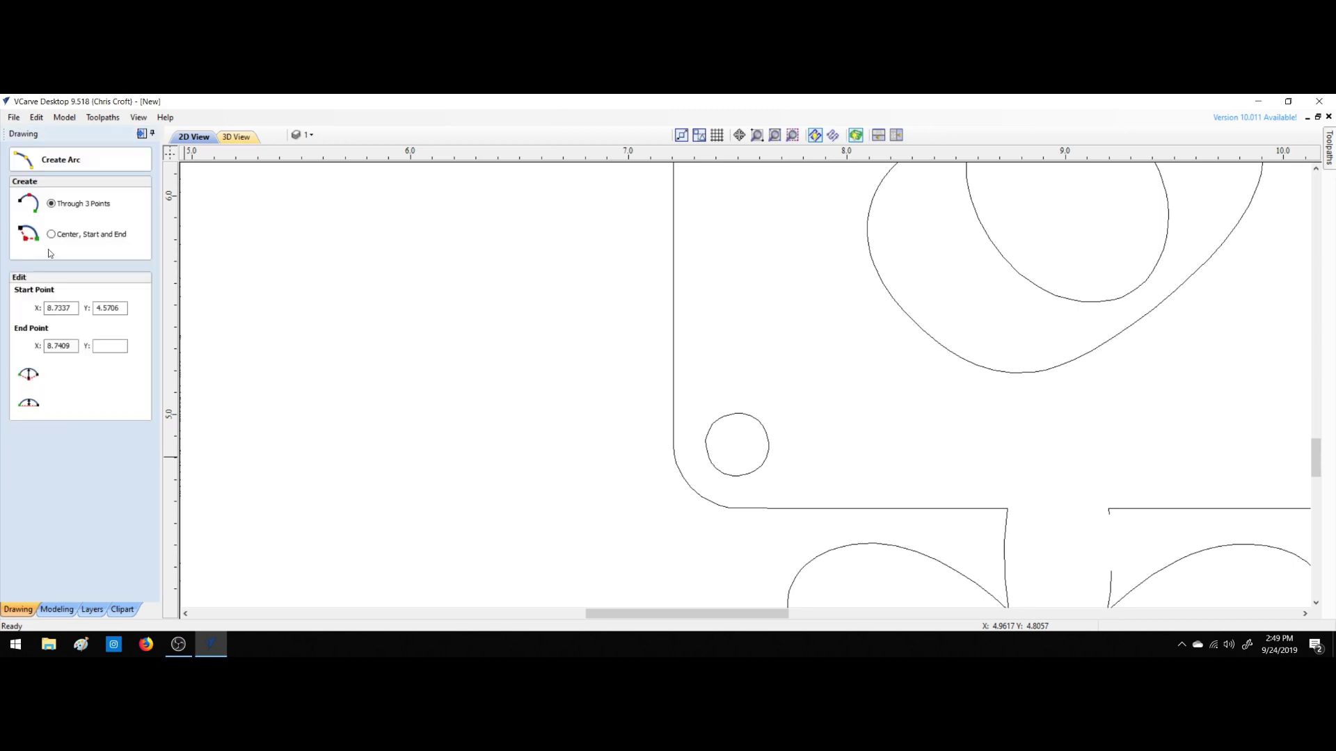
{"action": "left_click", "coordinate": [123, 440]}
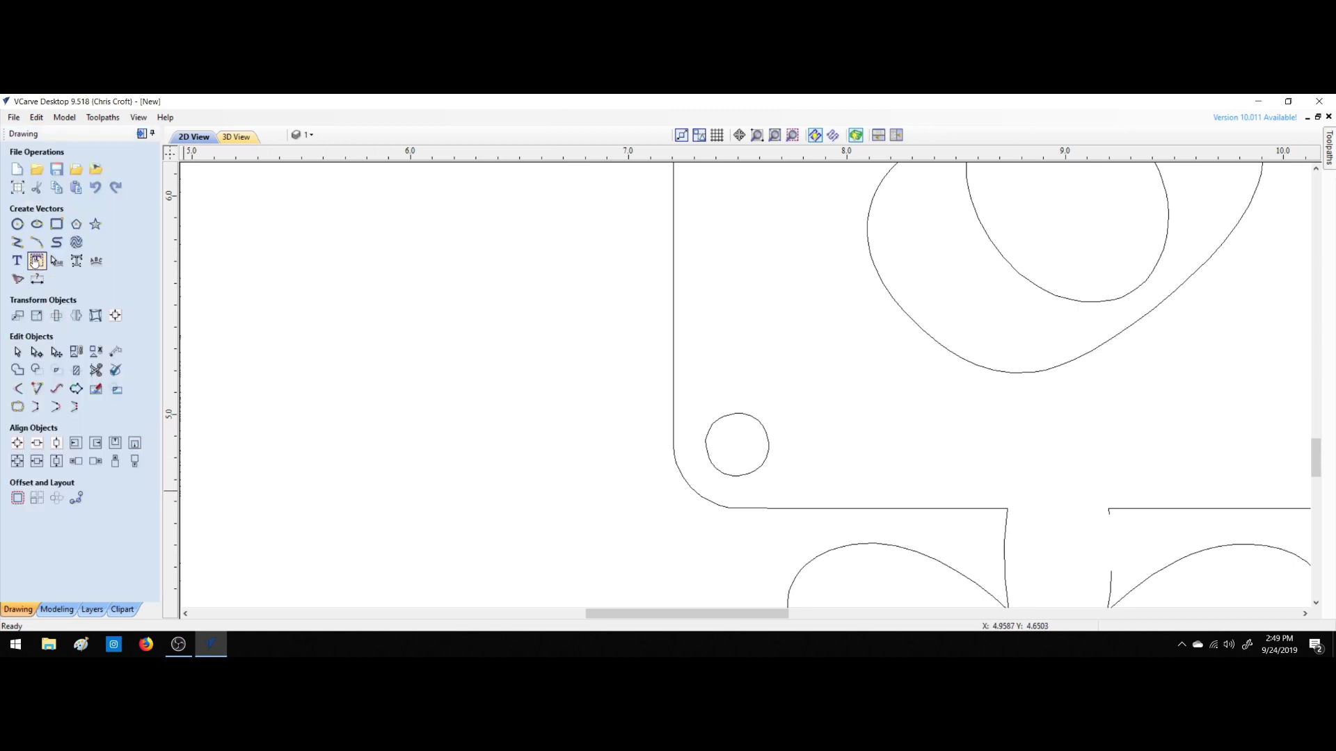
{"action": "left_click", "coordinate": [31, 241]}
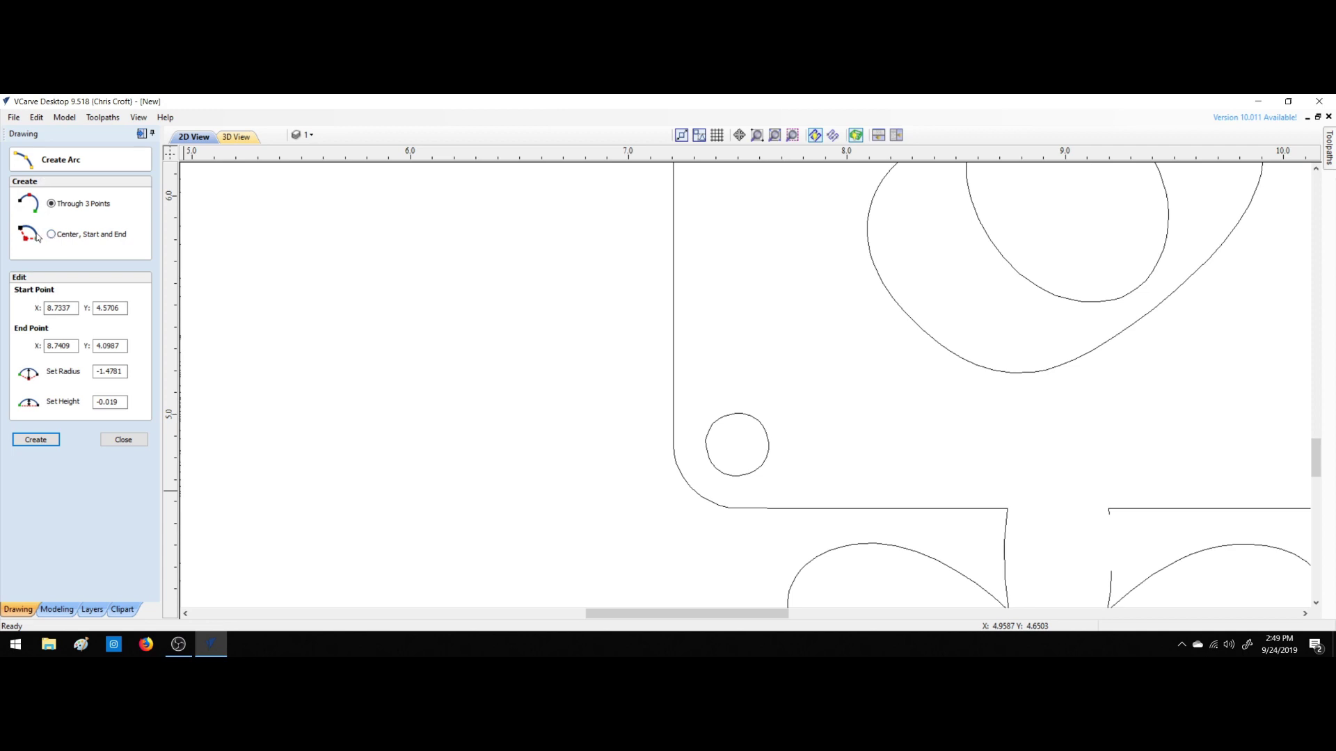
{"action": "left_click", "coordinate": [1108, 510]}
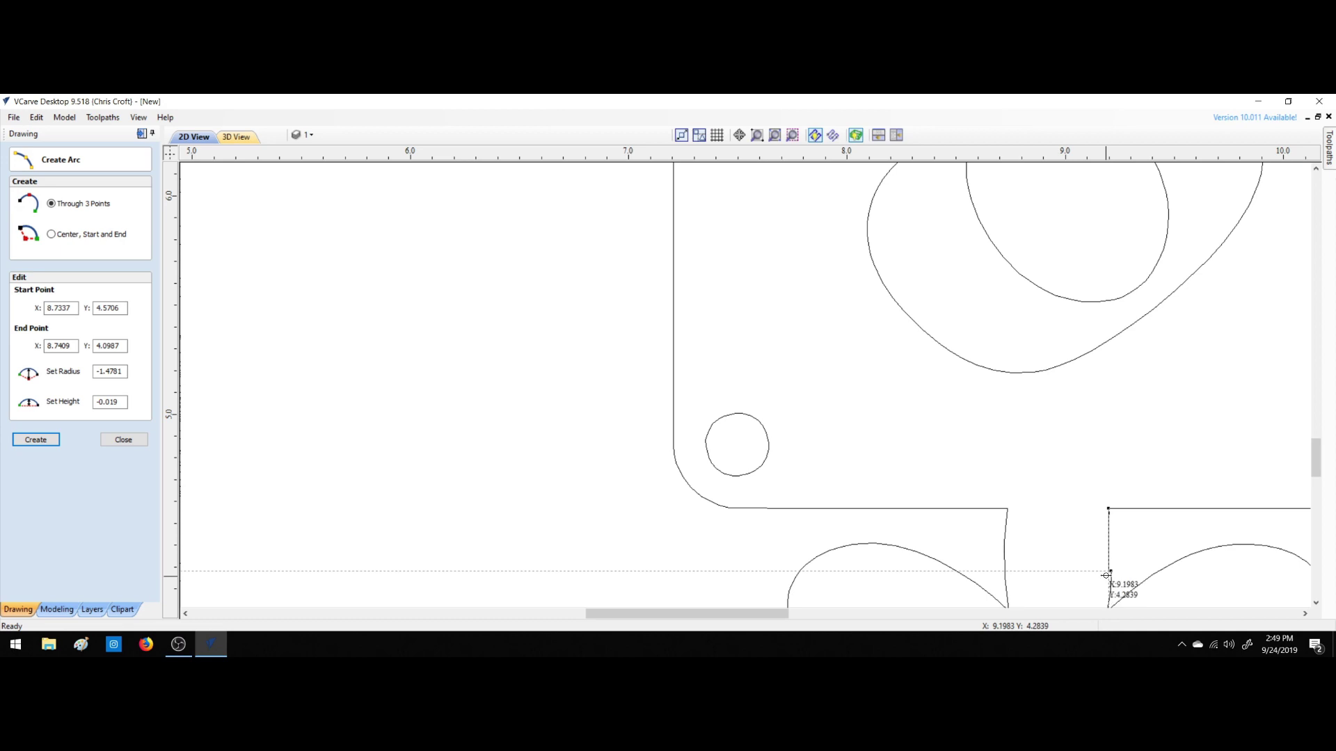
{"action": "scroll", "coordinate": [1106, 574], "scroll_direction": "down", "scroll_amount": 2}
{"action": "scroll", "coordinate": [1104, 589], "scroll_direction": "up", "scroll_amount": 5}
{"action": "left_click", "coordinate": [1099, 596]}
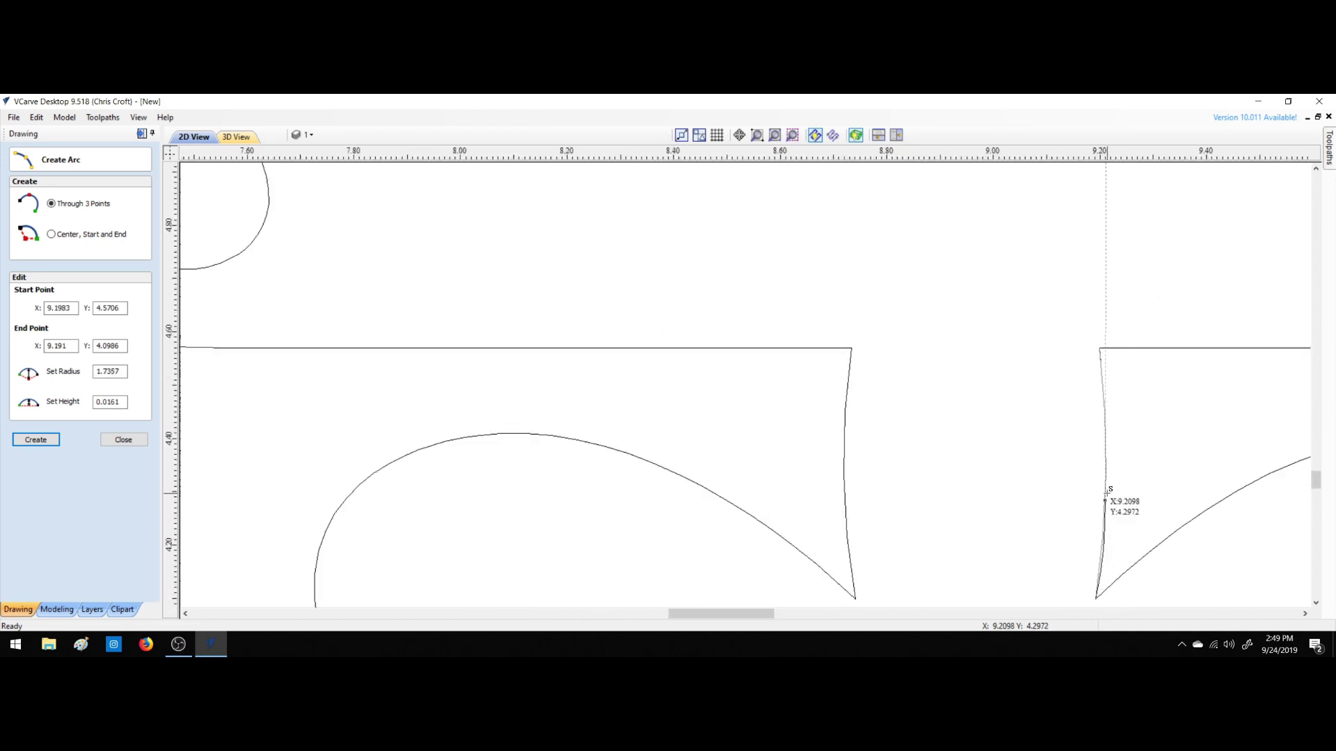
{"action": "left_click", "coordinate": [1106, 491]}
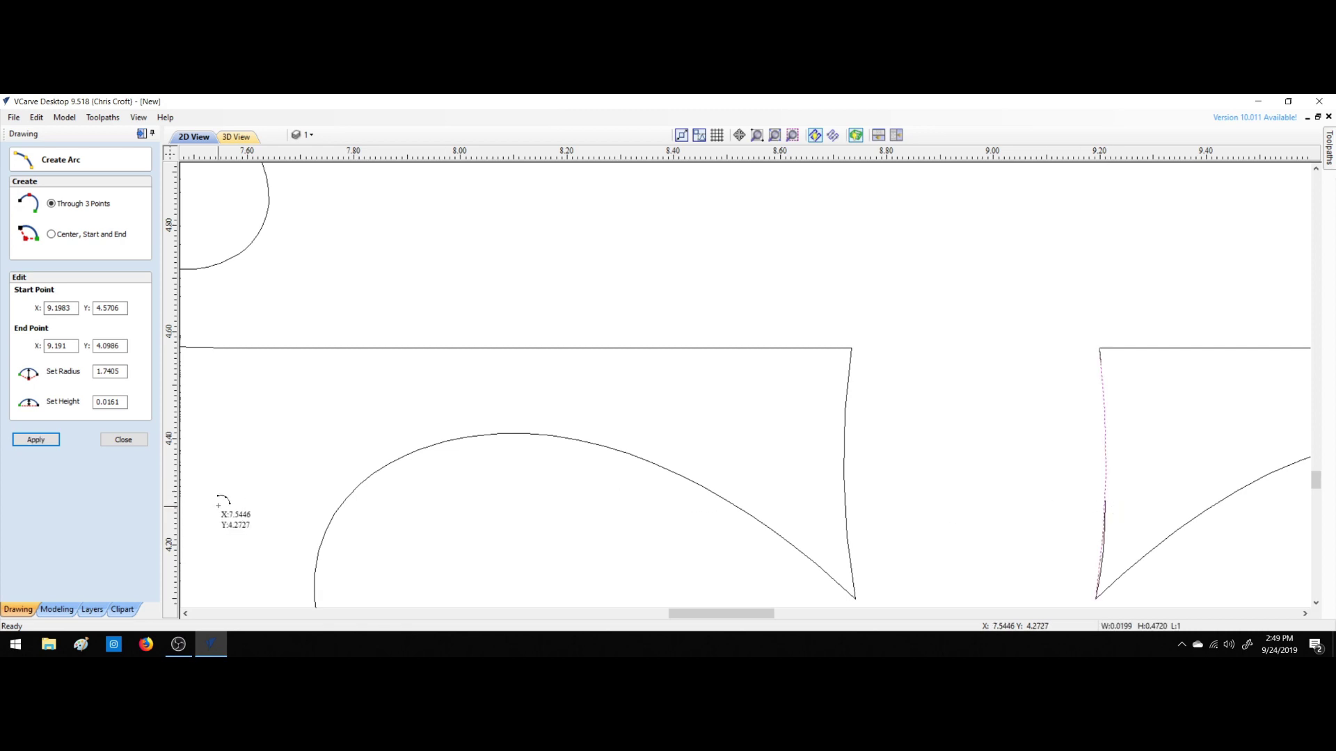
{"action": "left_click", "coordinate": [118, 440]}
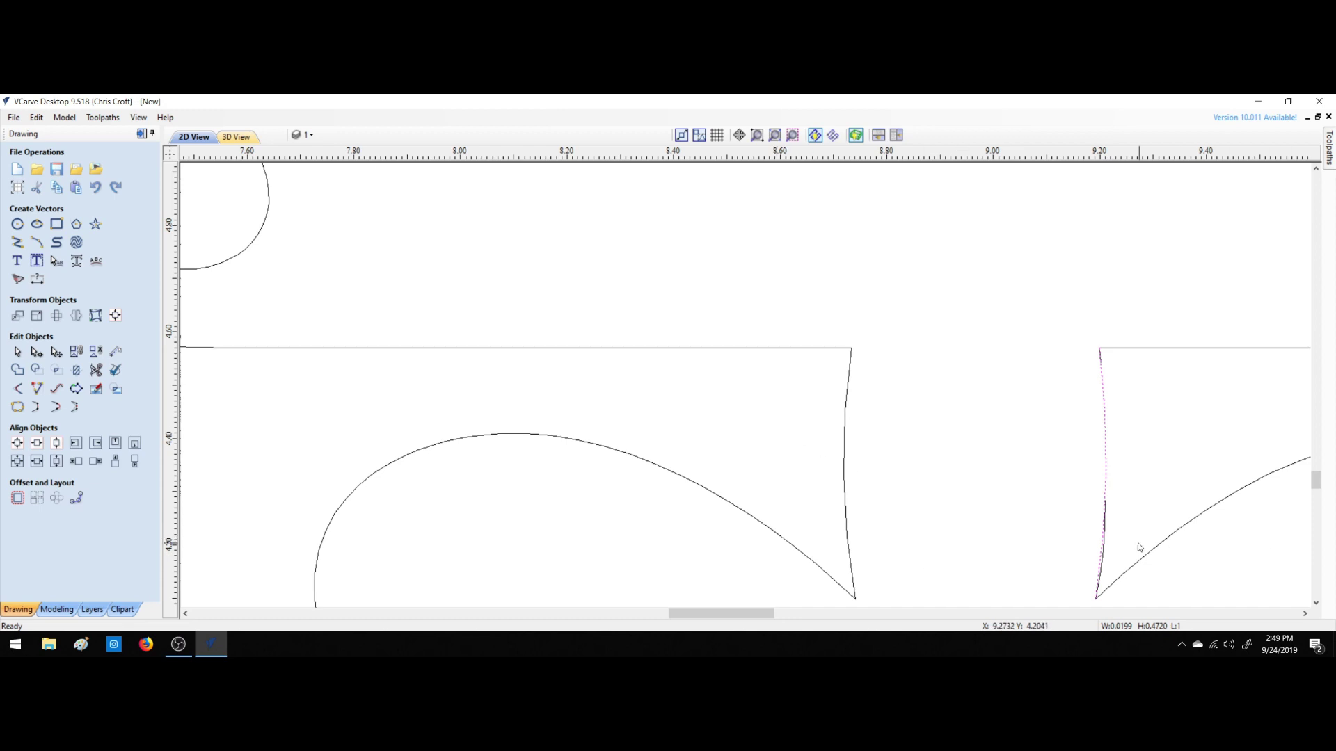
Trim the old duplicate line beside the new arc on the lower part of the right neck side.
{"action": "left_click", "coordinate": [96, 370]}
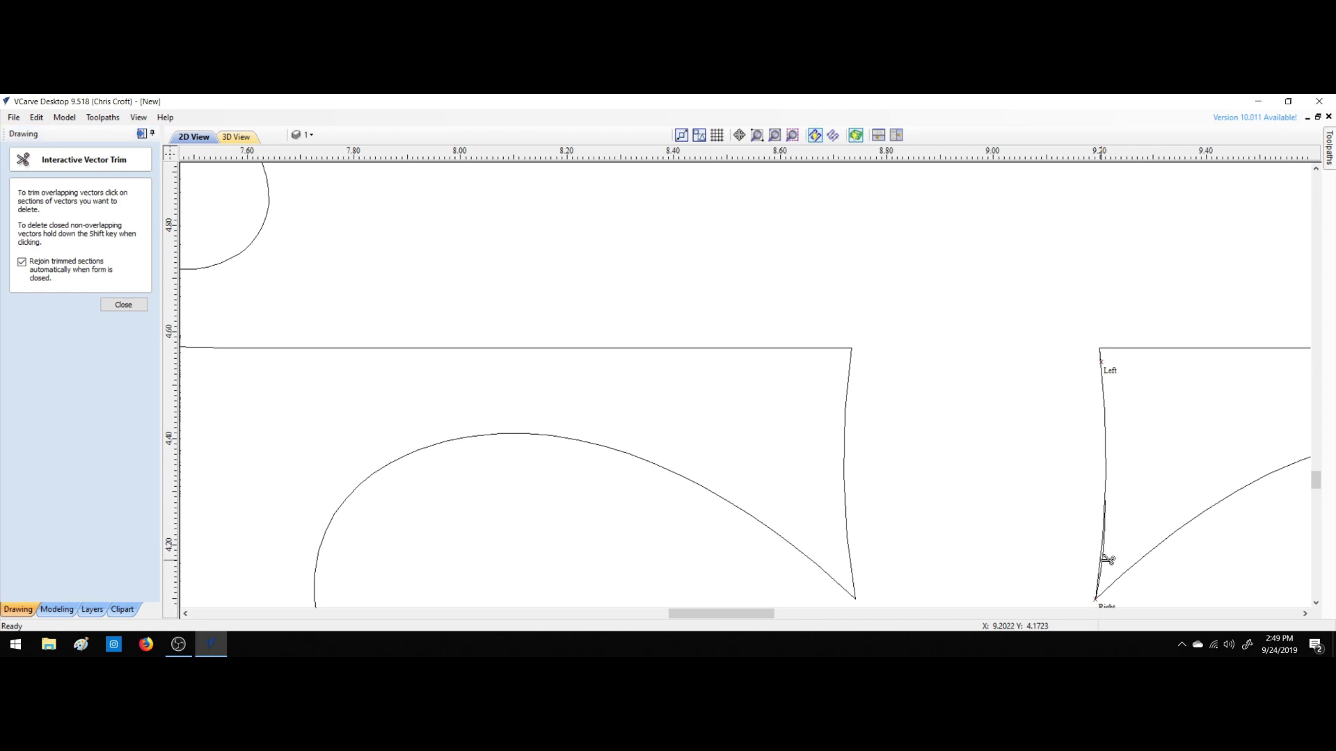
{"action": "scroll", "coordinate": [1107, 560], "scroll_direction": "up", "scroll_amount": 5}
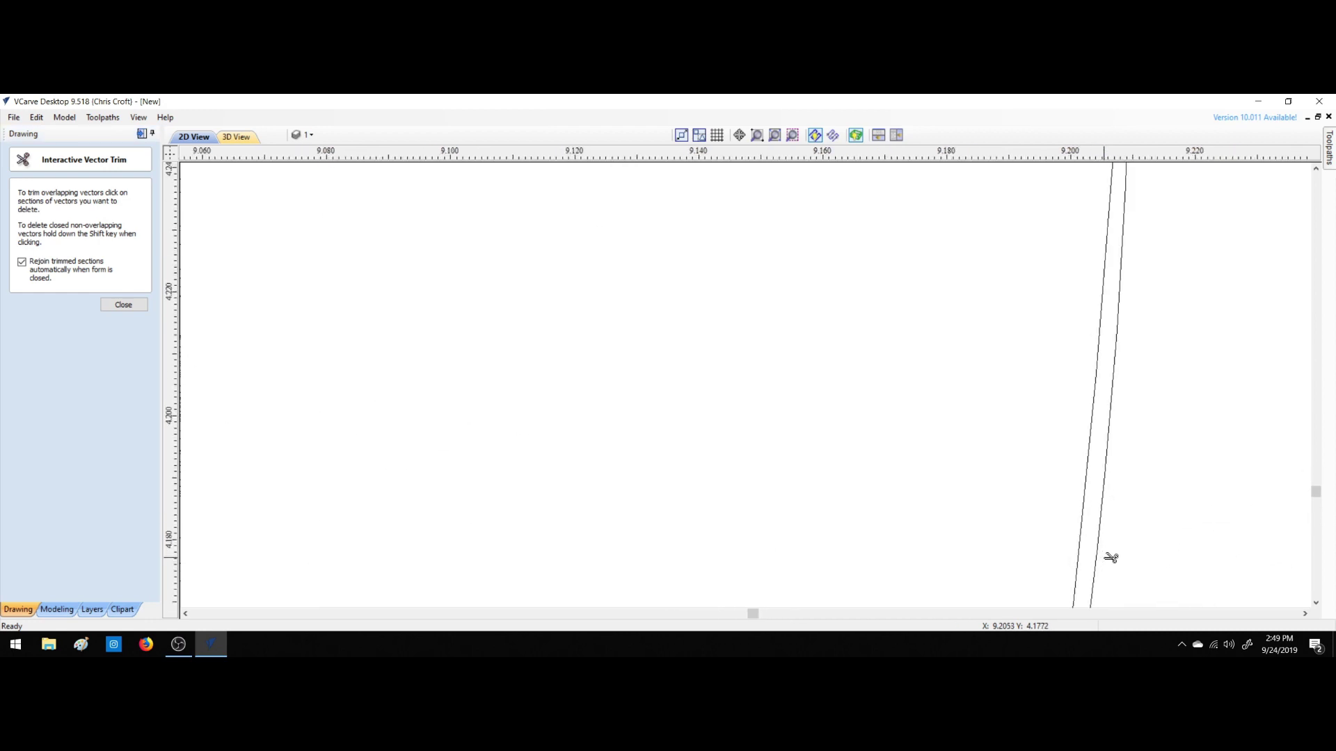
{"action": "left_click", "coordinate": [1101, 544]}
{"action": "scroll", "coordinate": [1118, 540], "scroll_direction": "down", "scroll_amount": 5}
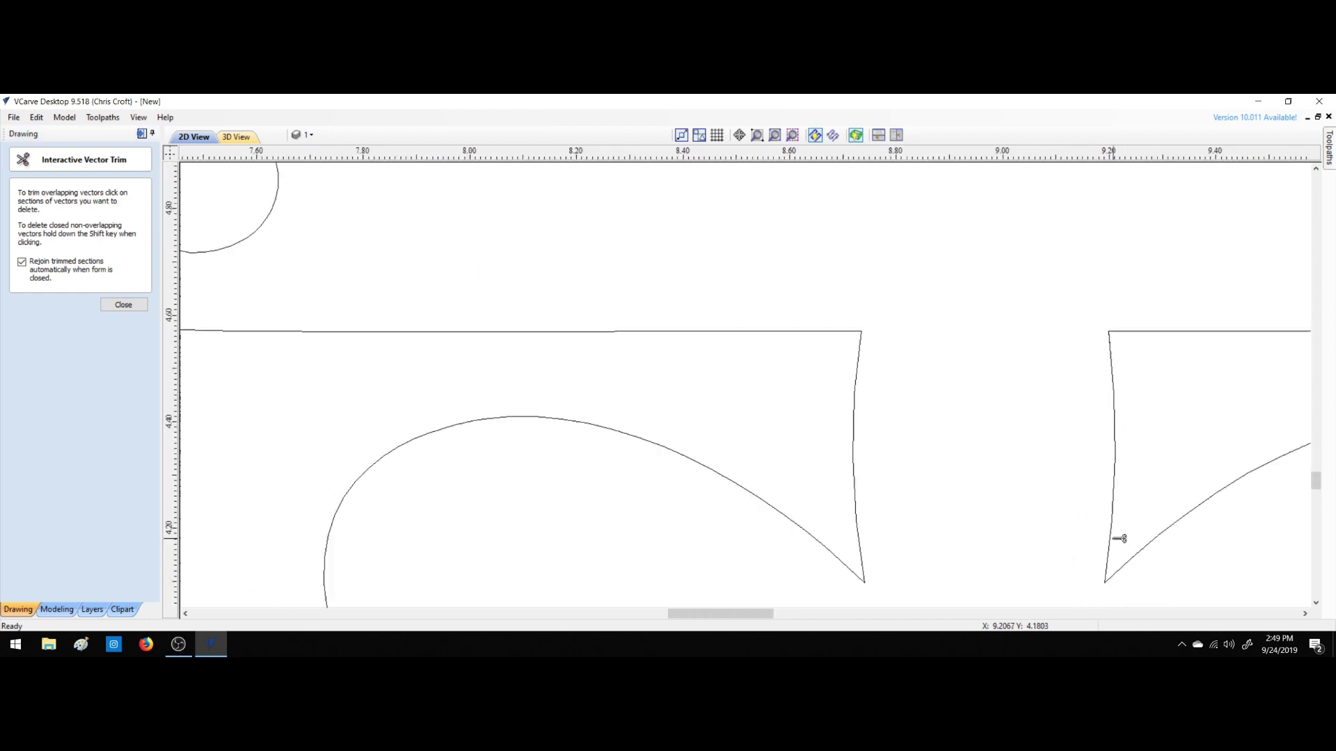
{"action": "scroll", "coordinate": [1118, 539], "scroll_direction": "down", "scroll_amount": 1}
{"action": "key", "text": "Escape"}
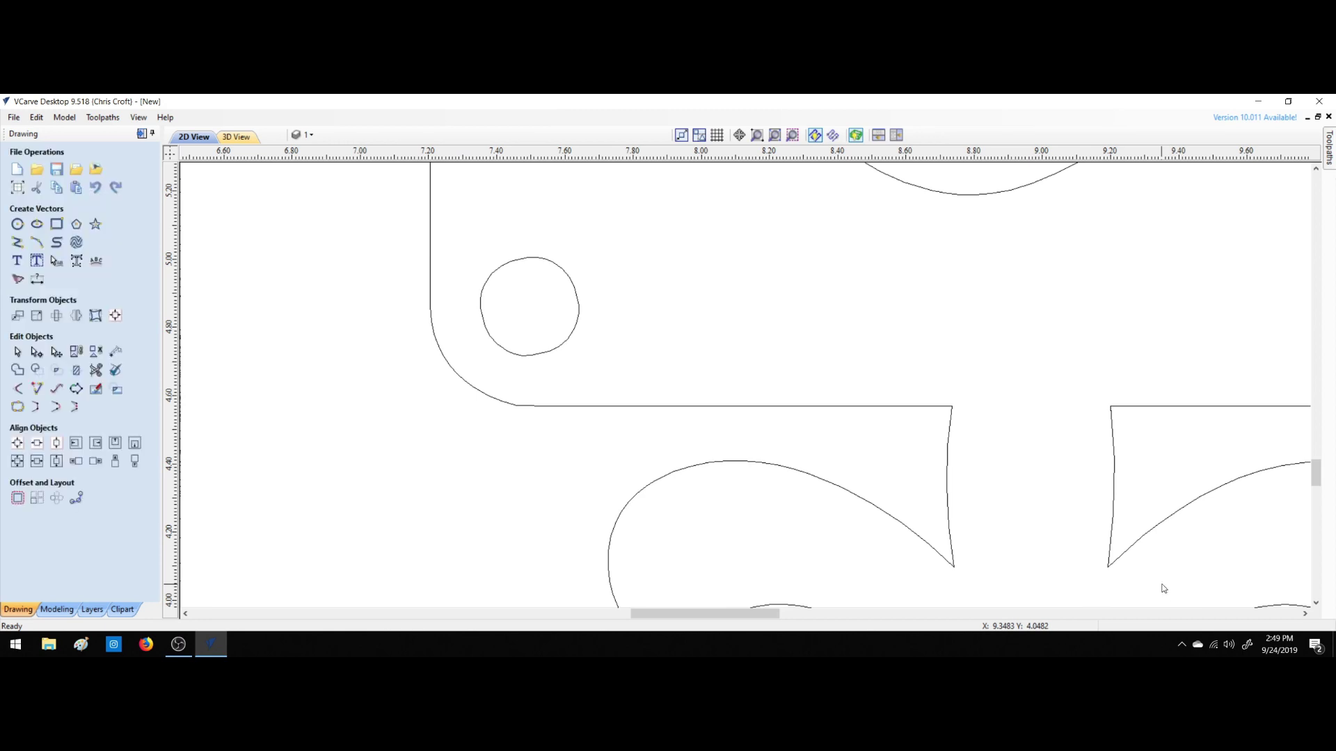
Scale the whole plaque design proportionally to a height of 18 inches.
{"action": "scroll", "coordinate": [1276, 299], "scroll_direction": "down", "scroll_amount": 5}
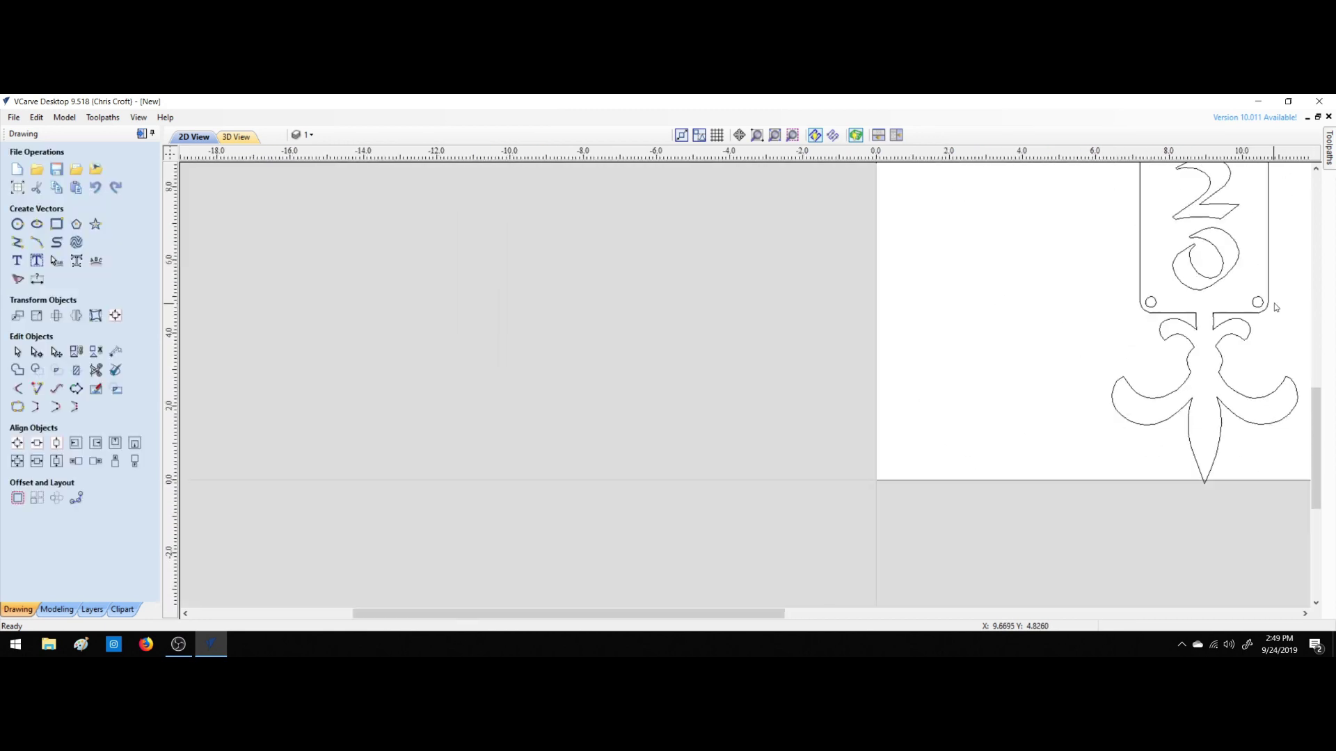
{"action": "left_click", "coordinate": [774, 134]}
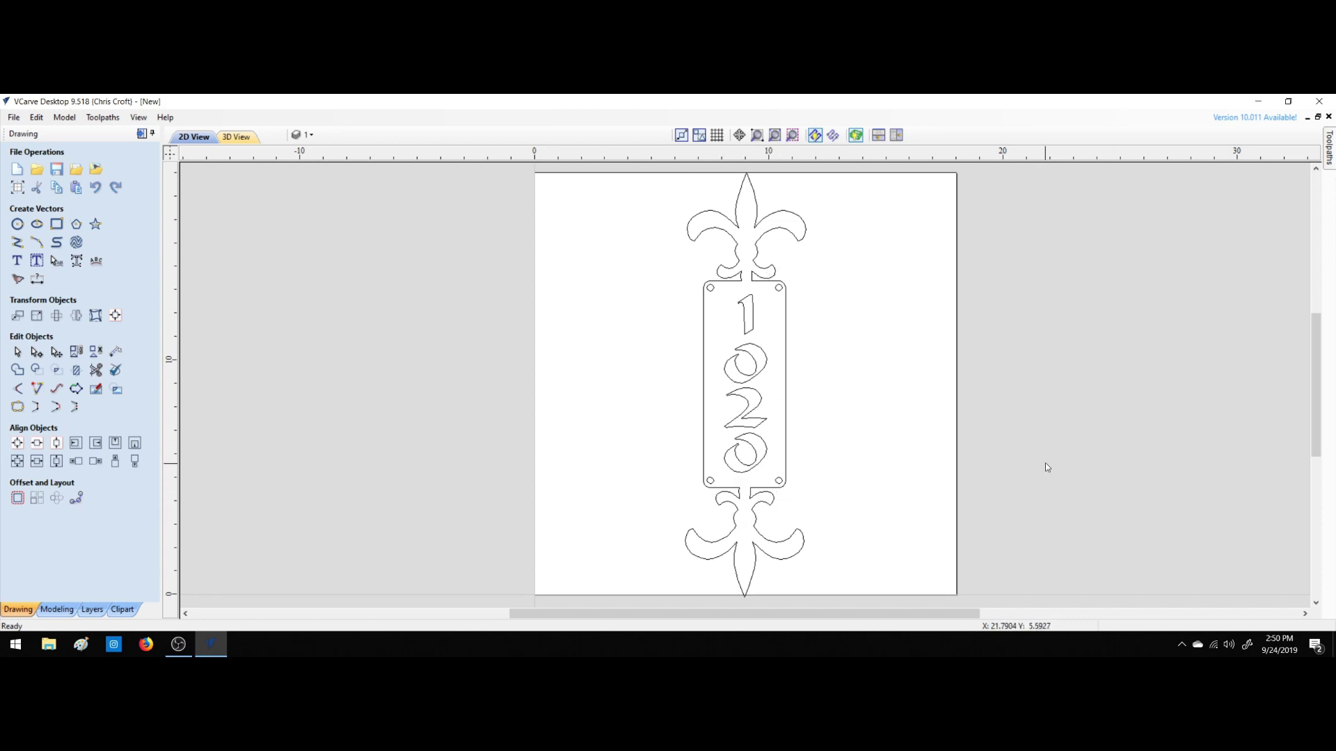
{"action": "left_click", "coordinate": [724, 221]}
{"action": "left_click_drag", "start_coordinate": [624, 167], "coordinate": [923, 607]}
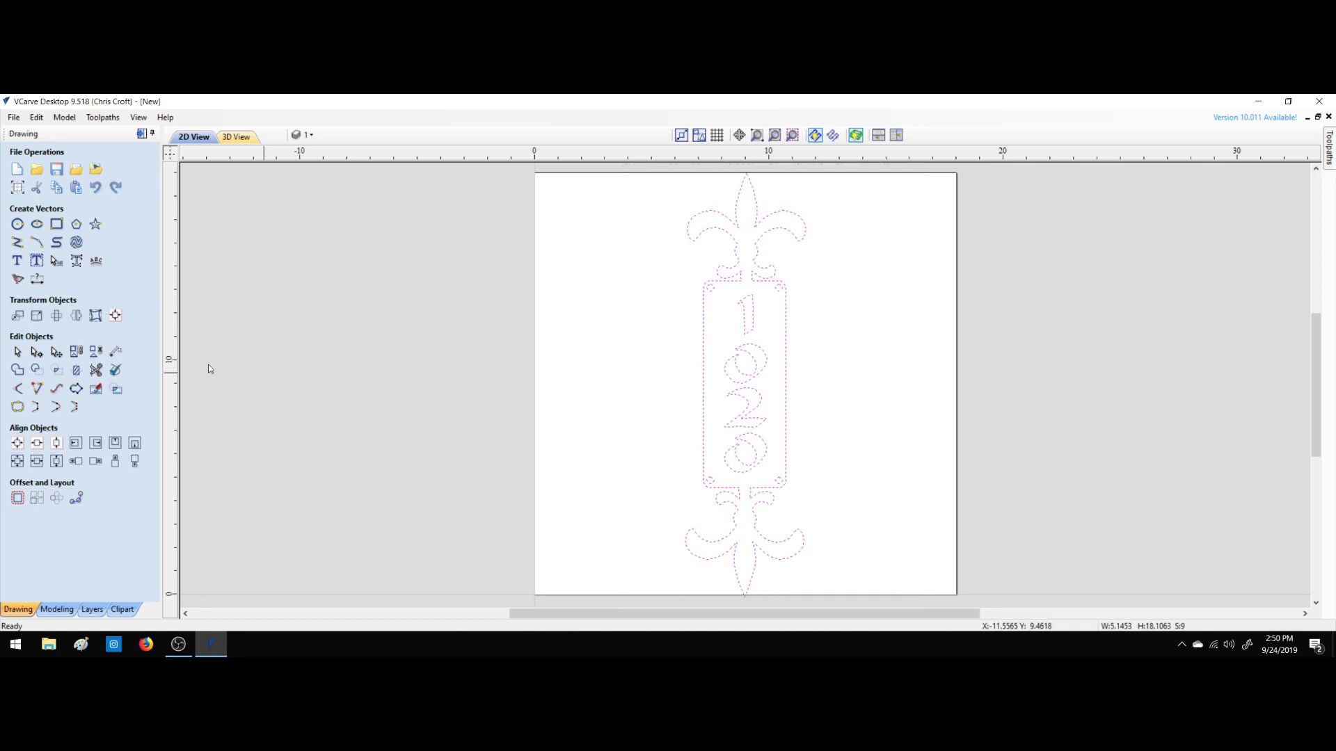
{"action": "left_click", "coordinate": [37, 315]}
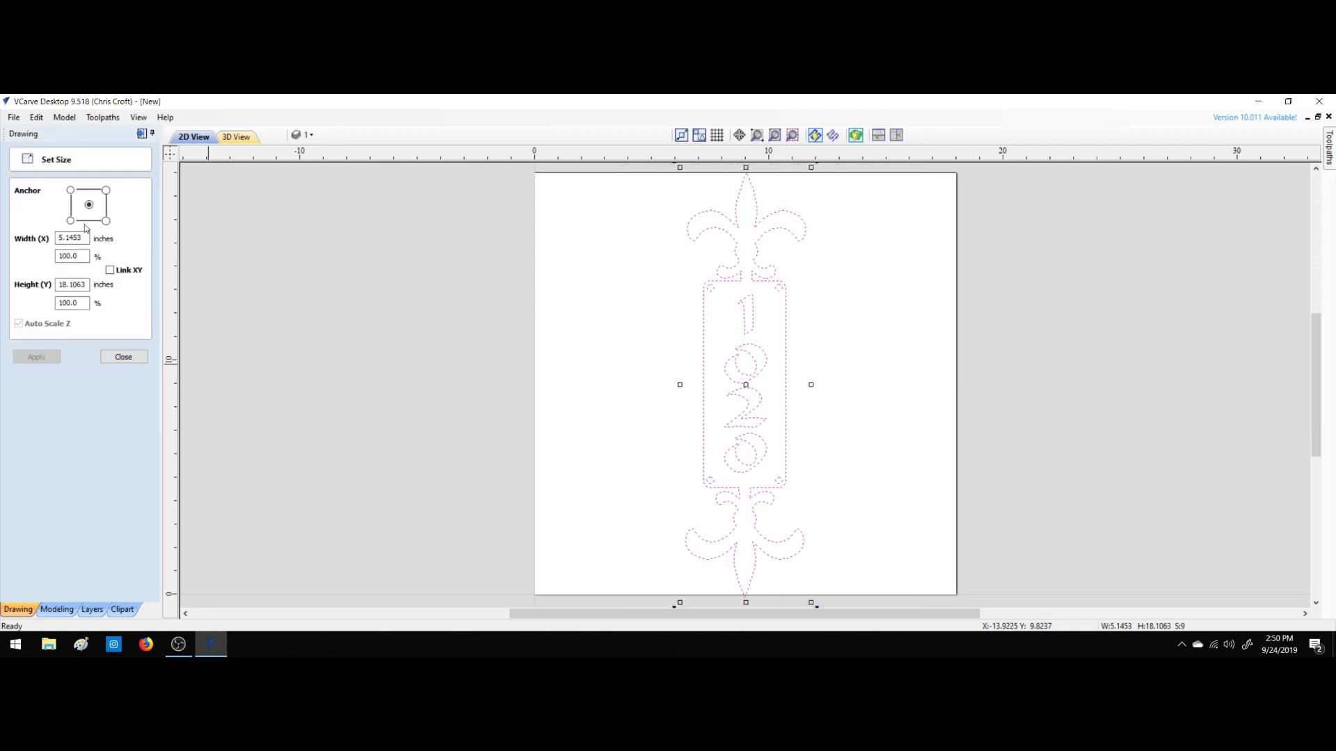
{"action": "double_click", "coordinate": [79, 286]}
{"action": "left_click", "coordinate": [109, 270]}
{"action": "double_click", "coordinate": [75, 285]}
{"action": "type", "text": "18"}
{"action": "key", "text": "Return"}
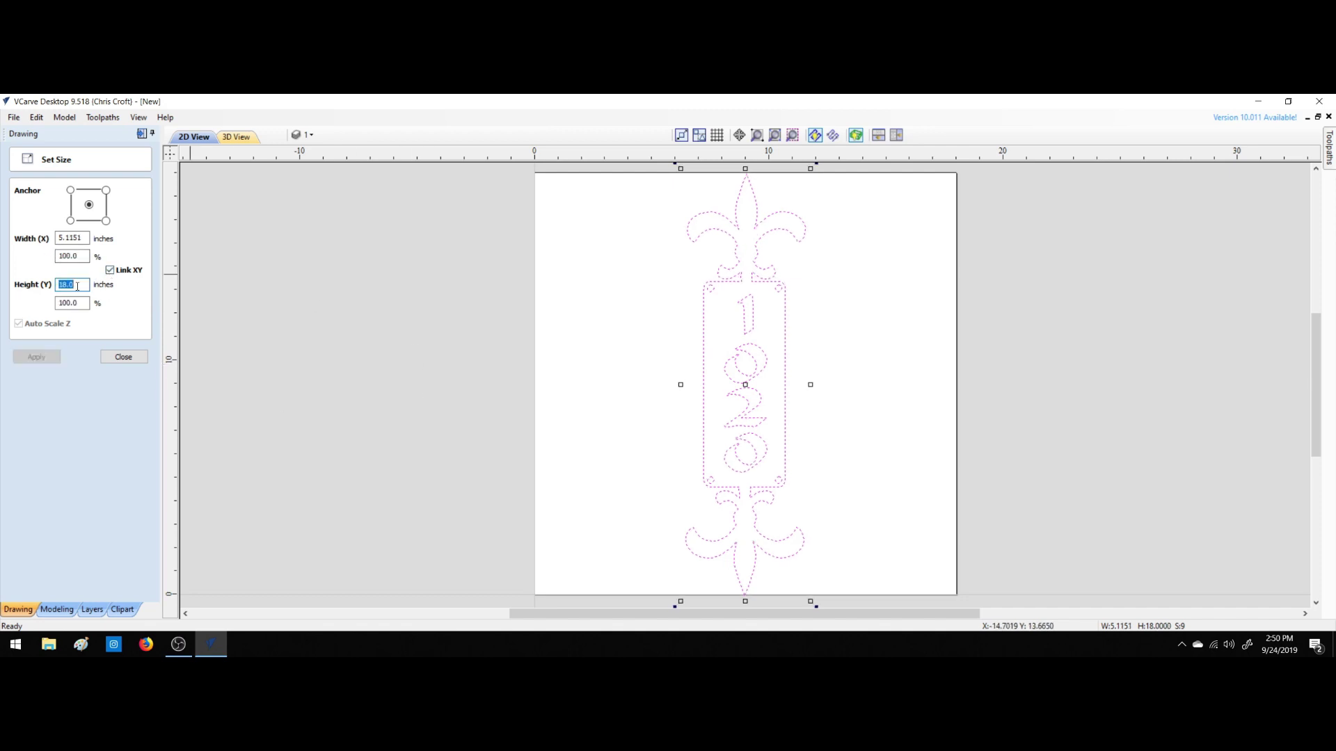
Unlink the proportions and widen the whole plaque design to 6.25 inches.
{"action": "left_click", "coordinate": [109, 270]}
{"action": "left_click_drag", "start_coordinate": [810, 384], "coordinate": [836, 384]}
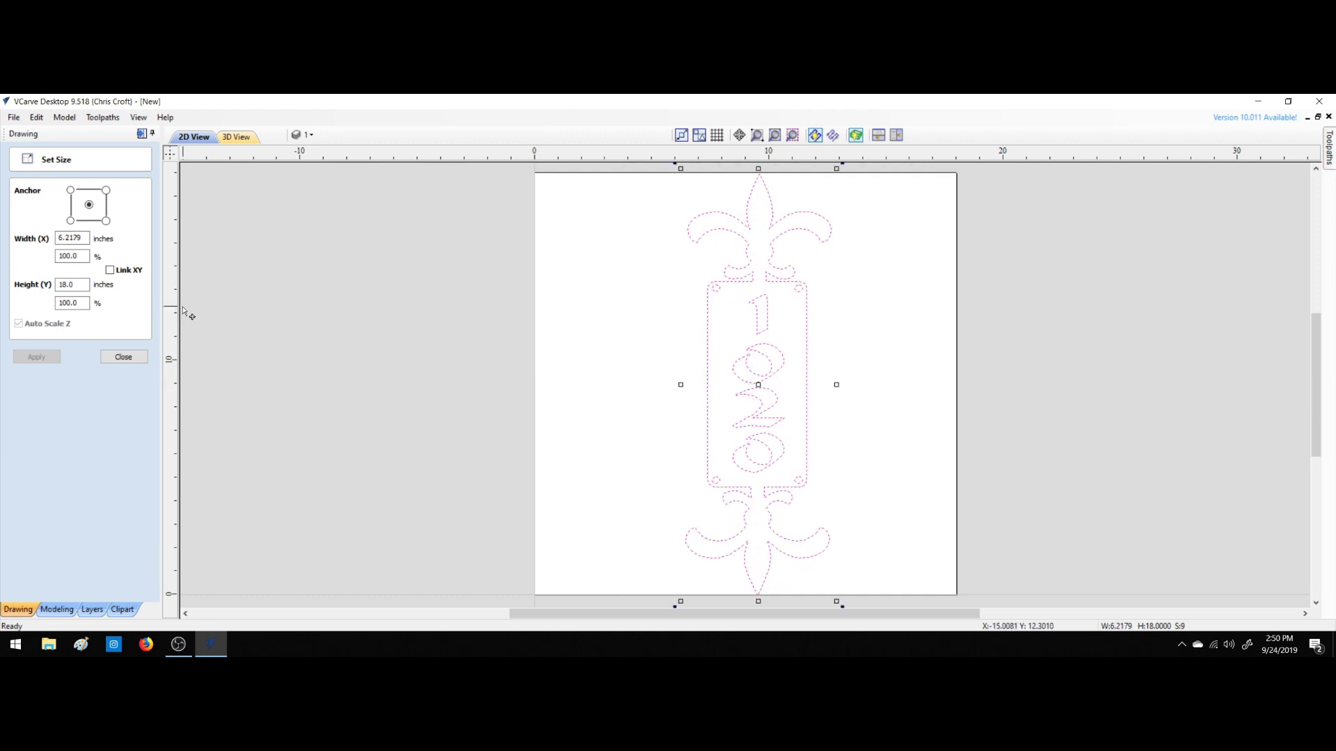
{"action": "double_click", "coordinate": [70, 238]}
{"action": "type", "text": "6.25"}
{"action": "key", "text": "Return"}
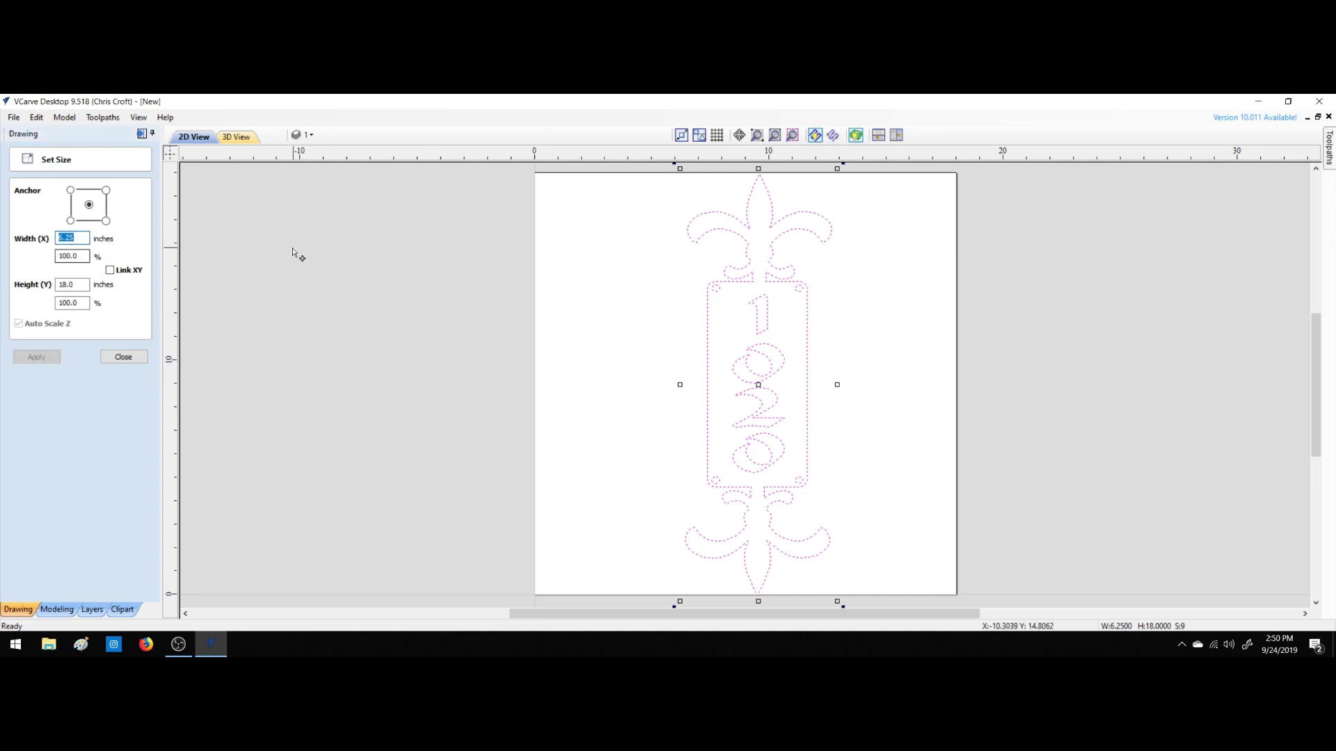
{"action": "left_click", "coordinate": [533, 274]}
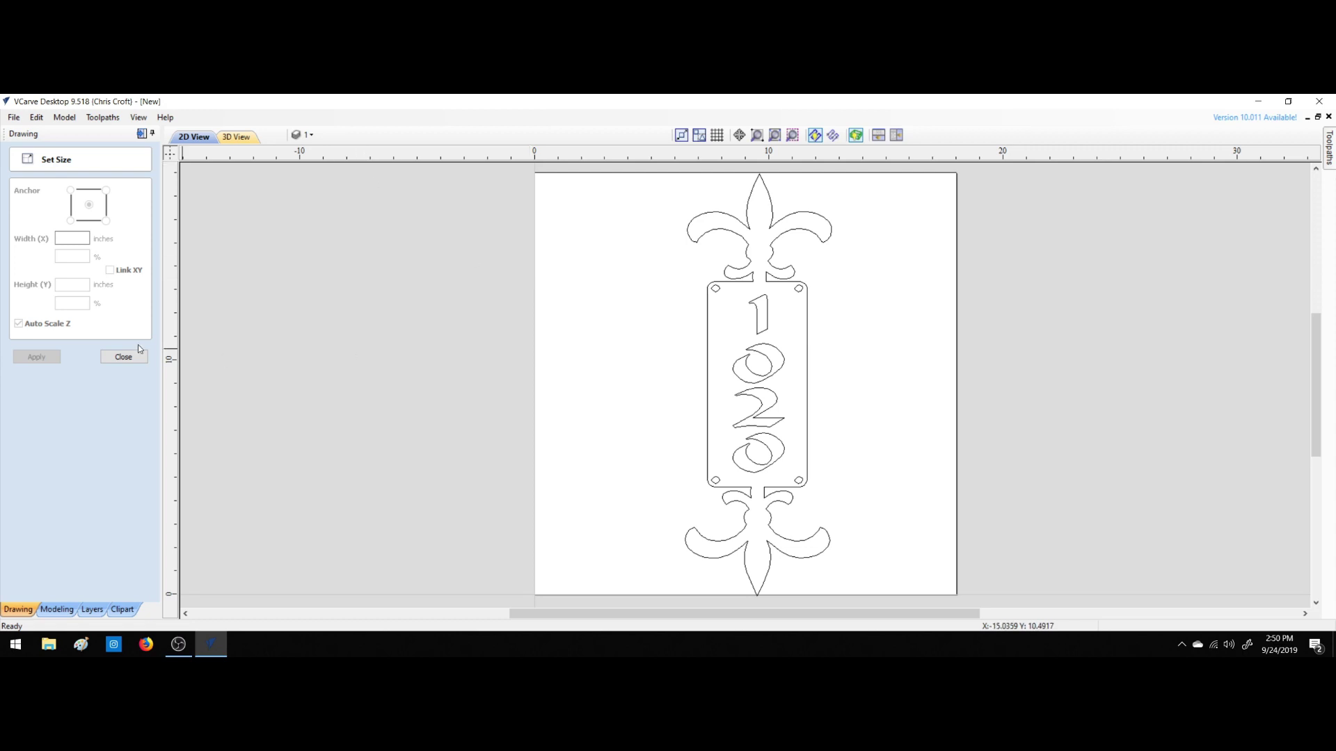
{"action": "left_click", "coordinate": [123, 356]}
Center the entire plaque design in the material.
{"action": "left_click", "coordinate": [792, 135]}
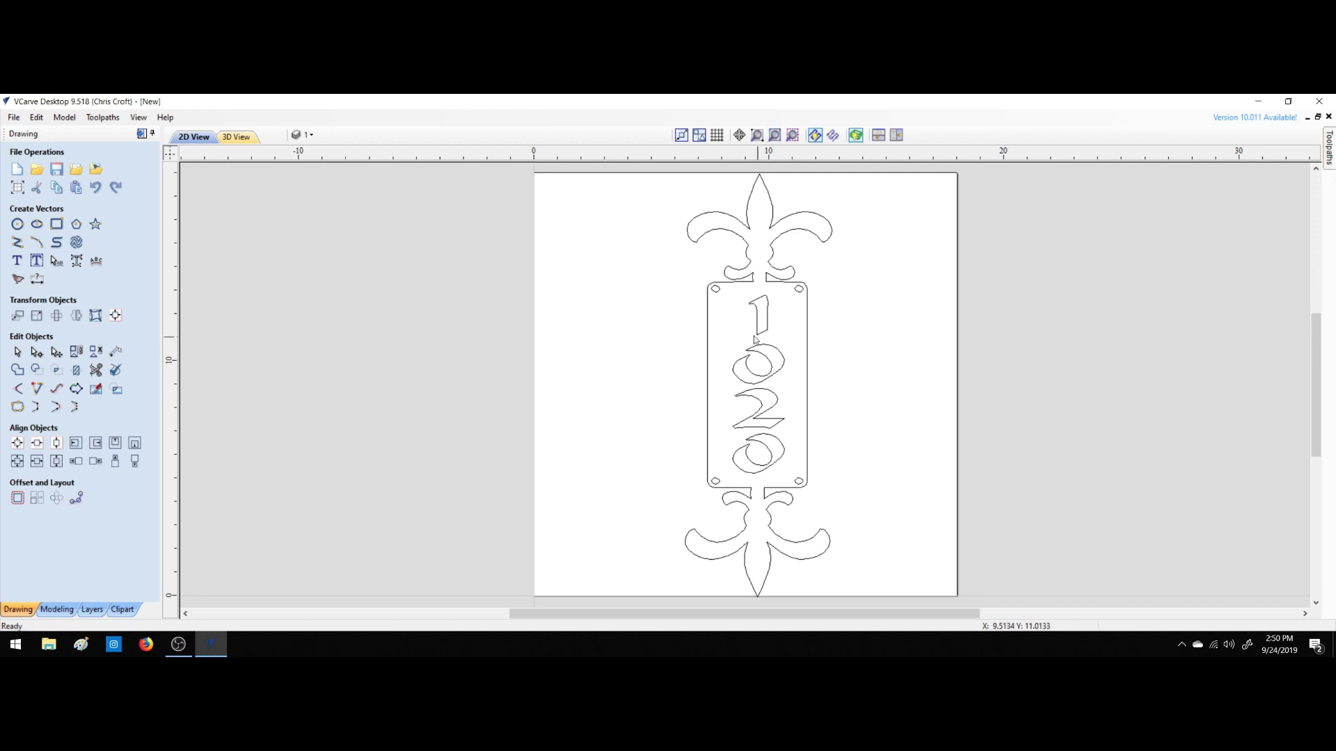
{"action": "left_click_drag", "start_coordinate": [636, 169], "coordinate": [916, 528]}
{"action": "left_click", "coordinate": [17, 443]}
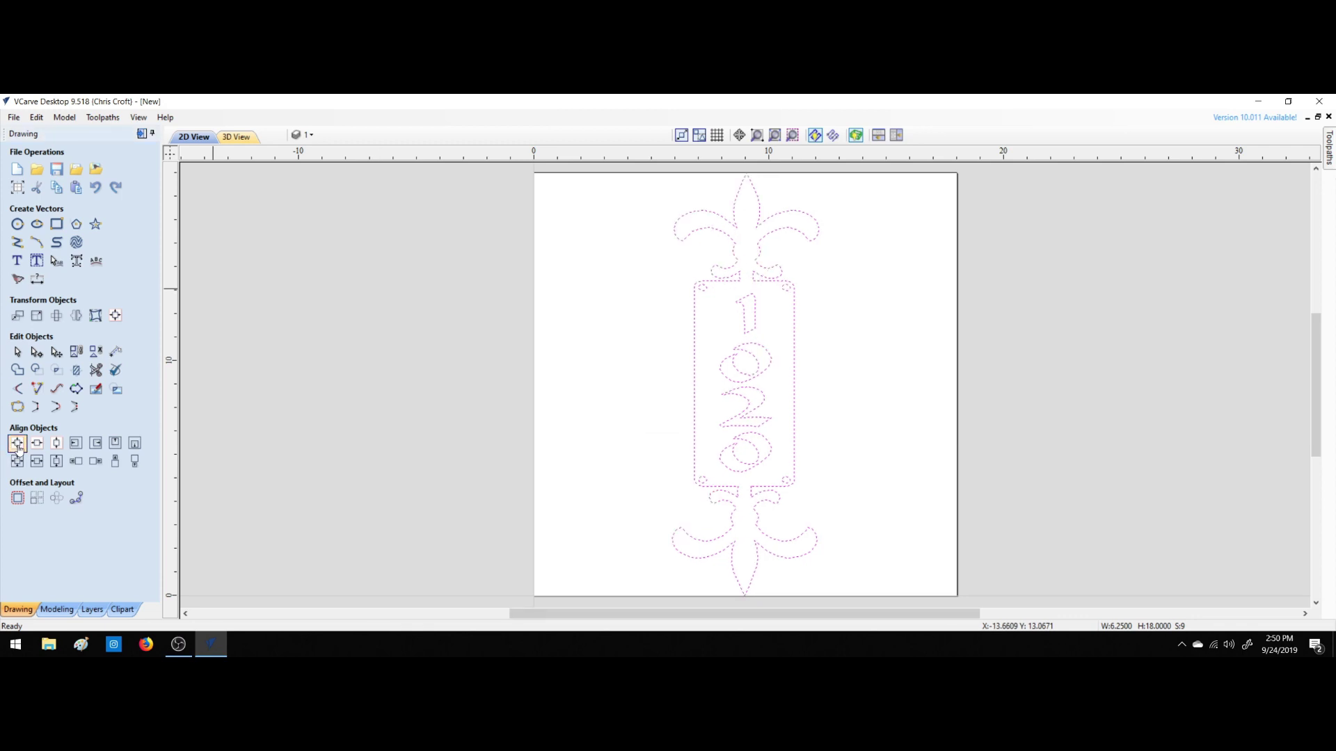
{"action": "left_click", "coordinate": [547, 438]}
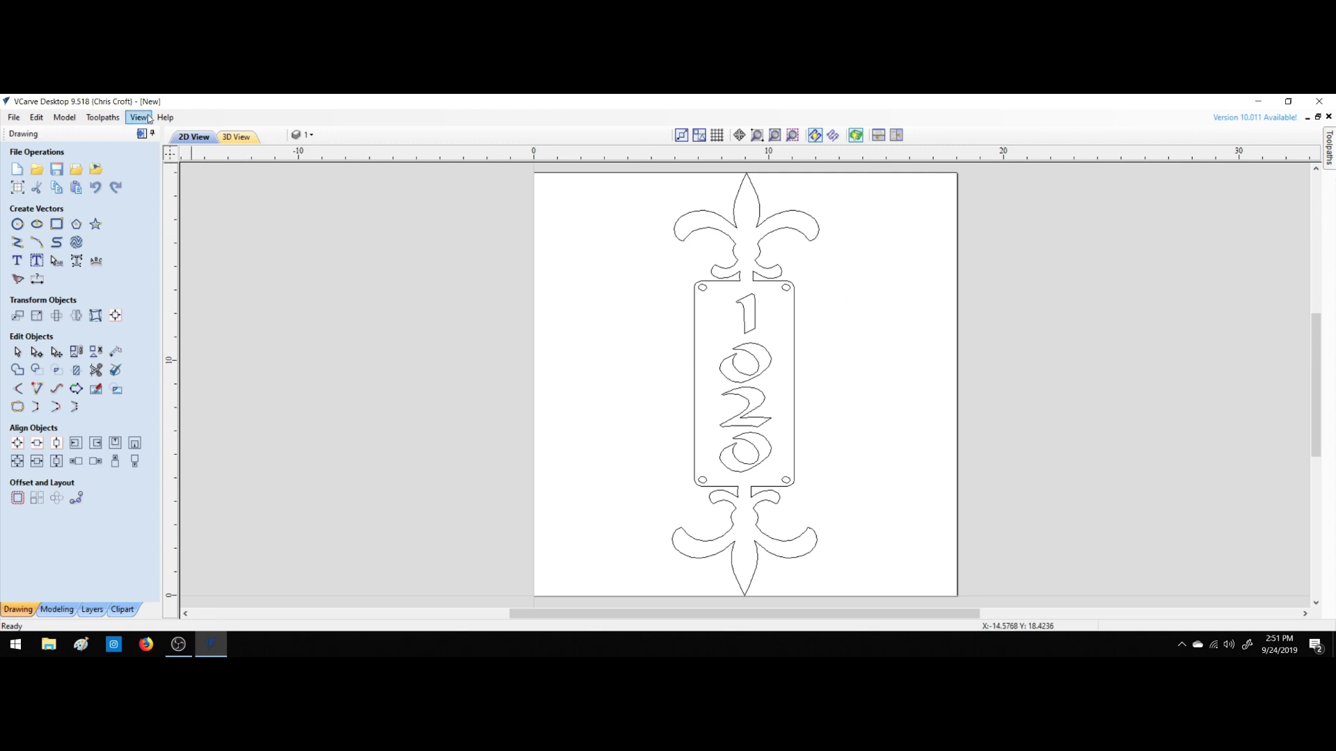
Start a drilling toolpath and set its cut depth to 1.015 inches.
{"action": "left_click", "coordinate": [142, 135]}
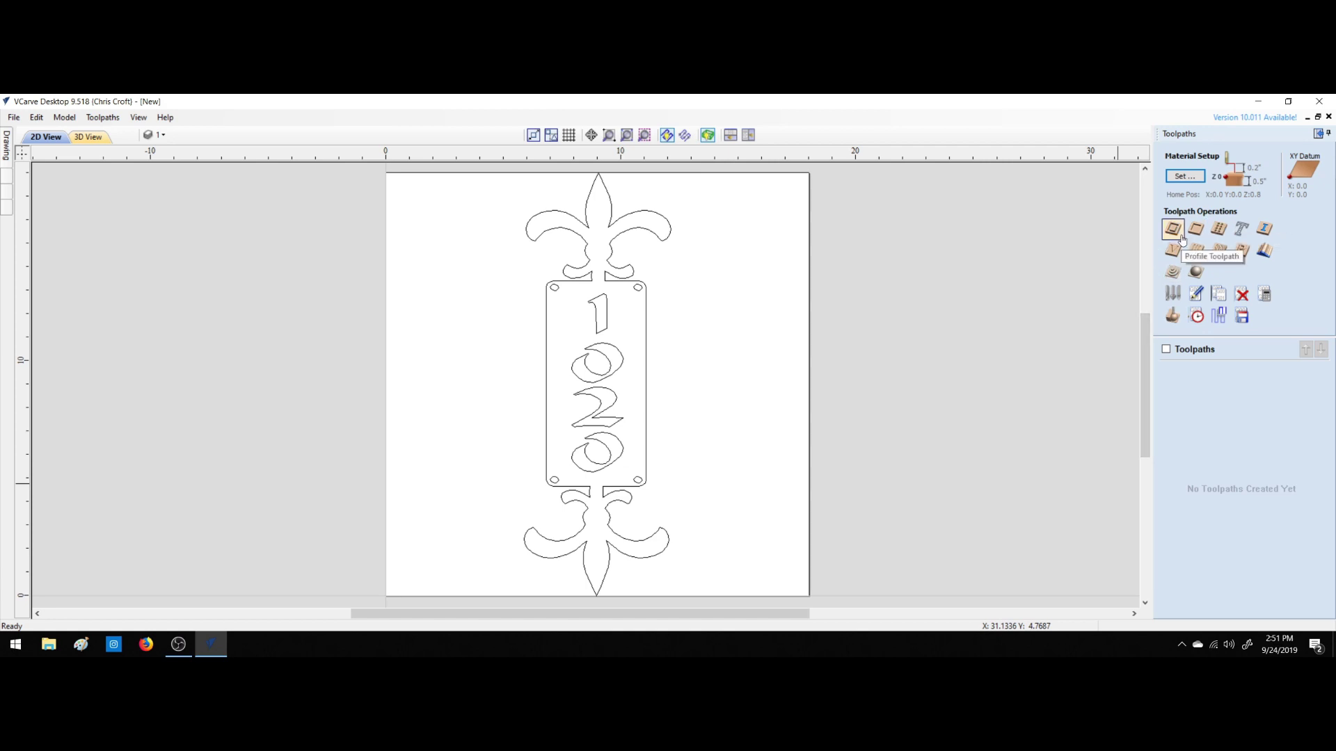
{"action": "left_click", "coordinate": [1219, 231]}
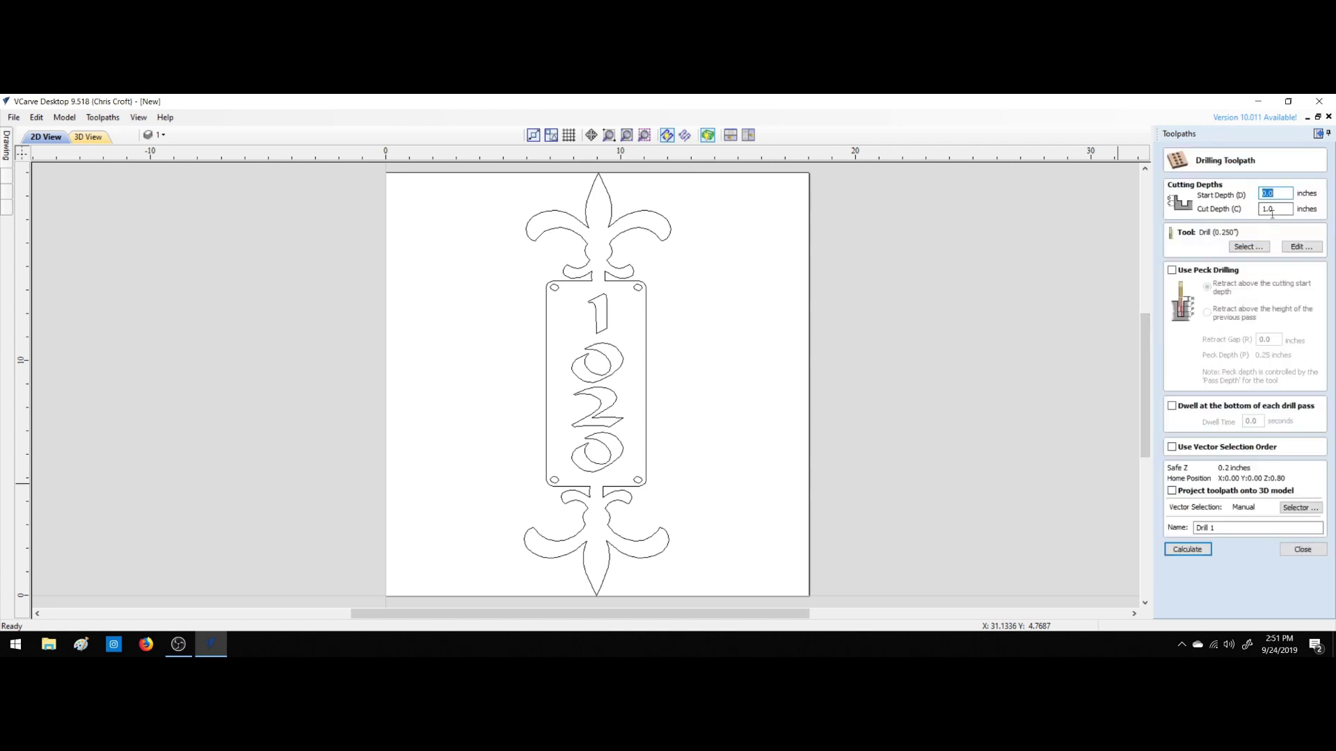
{"action": "left_click", "coordinate": [1272, 209]}
{"action": "type", "text": "15"}
Choose the imperial 0.250" drill from the tool database for the drilling toolpath.
{"action": "left_click", "coordinate": [1246, 248]}
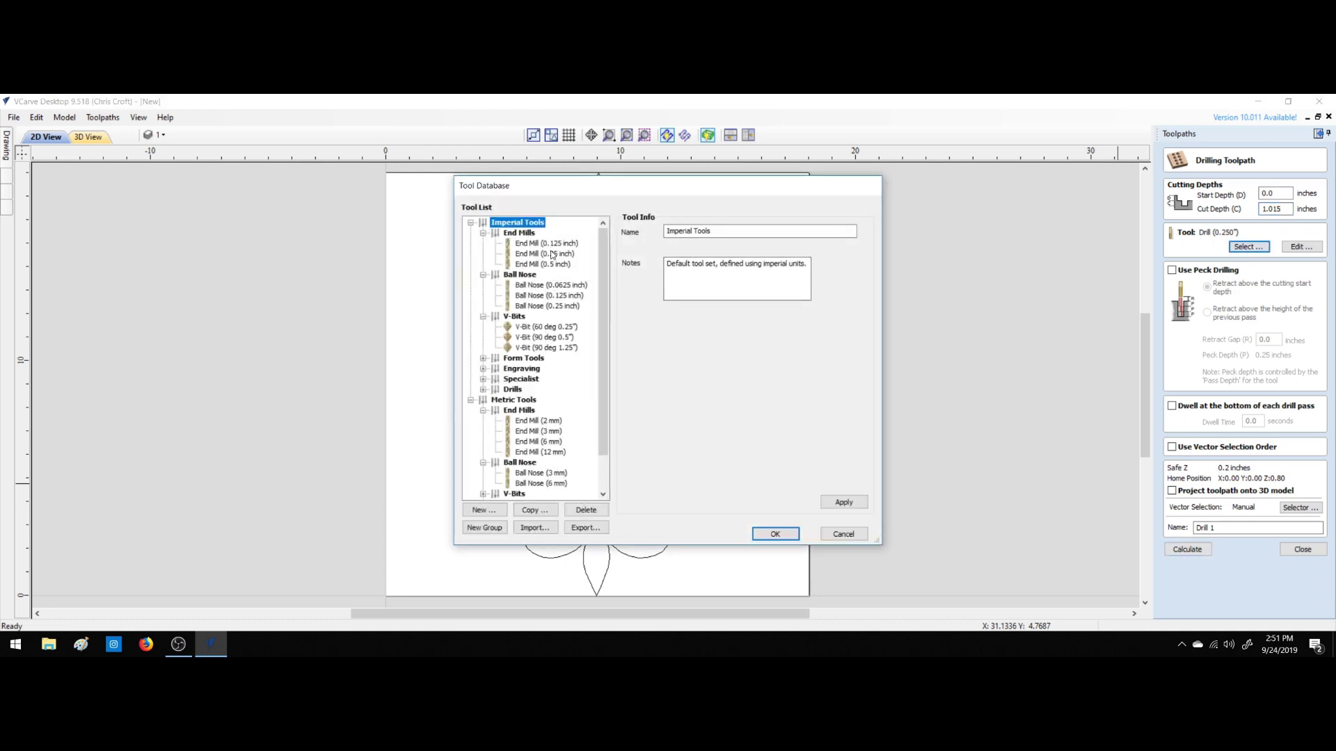
{"action": "left_click", "coordinate": [842, 533]}
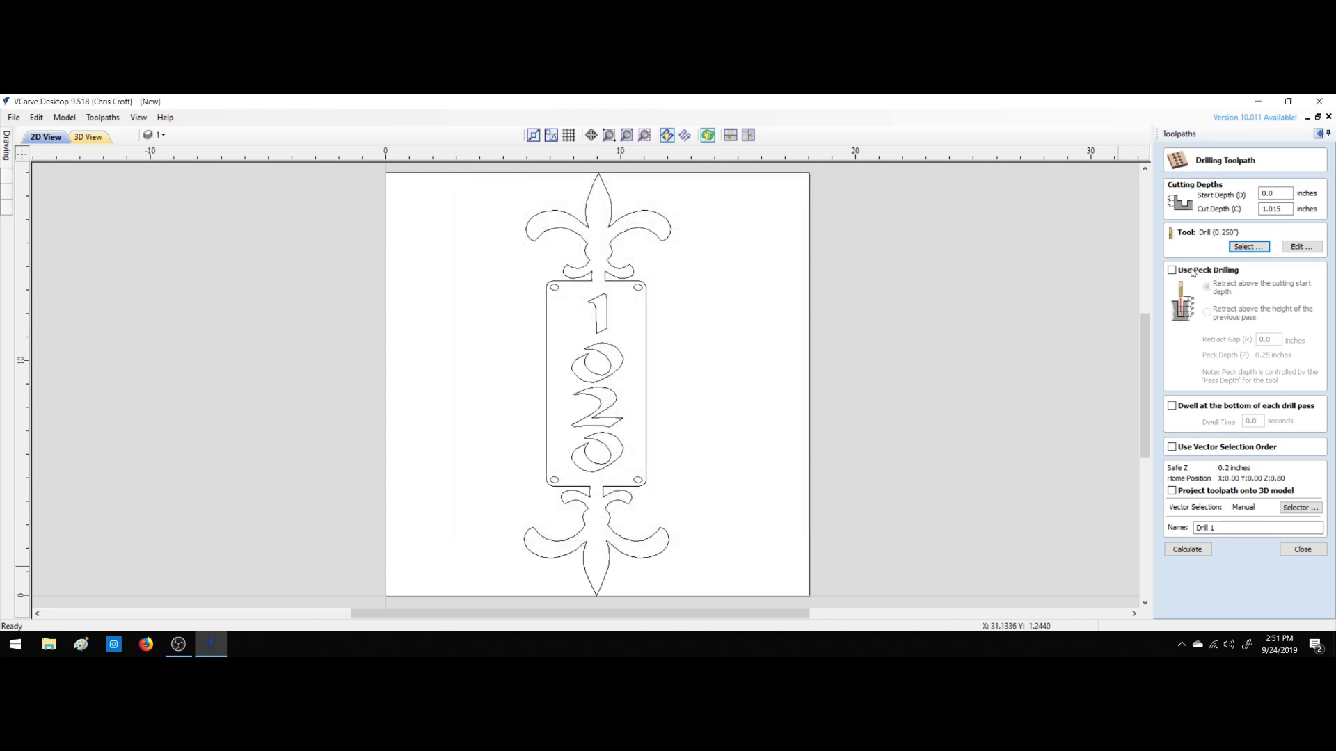
{"action": "left_click", "coordinate": [1245, 247]}
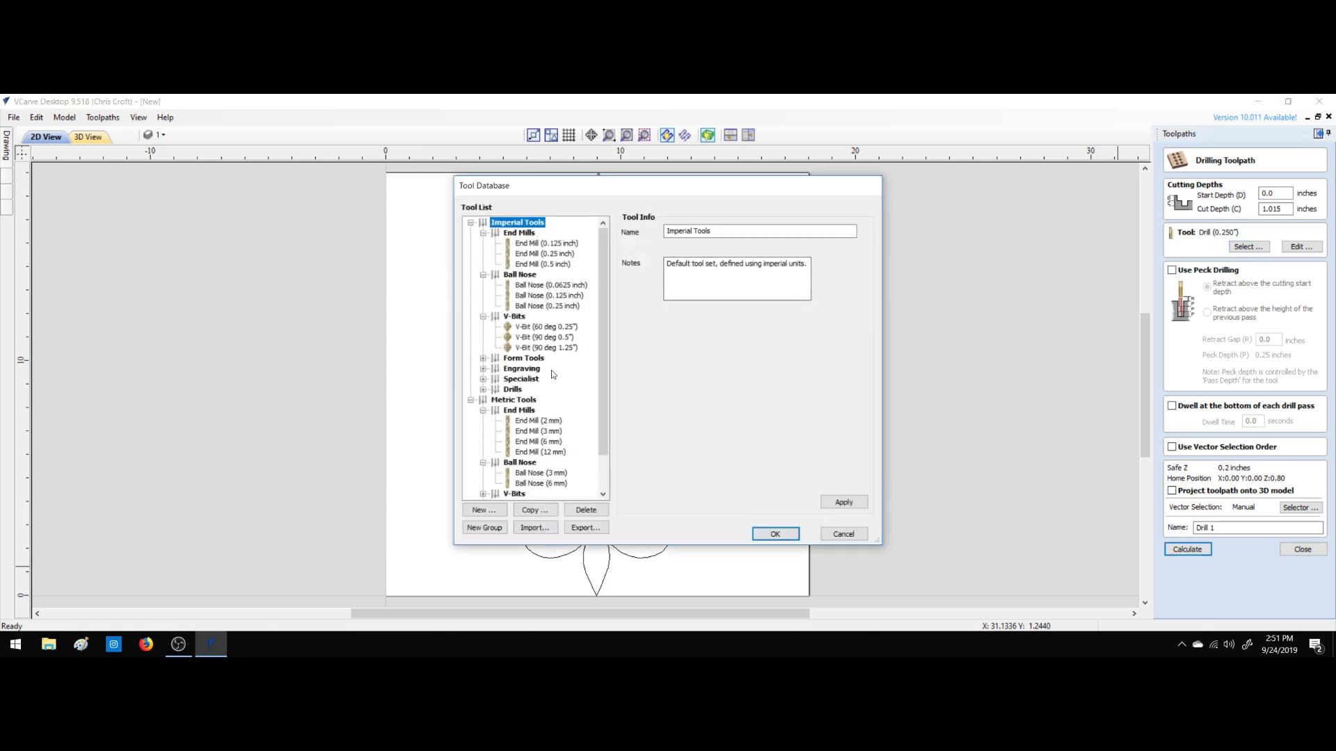
{"action": "scroll", "coordinate": [552, 374], "scroll_direction": "down", "scroll_amount": 1}
{"action": "scroll", "coordinate": [552, 375], "scroll_direction": "down", "scroll_amount": 1}
{"action": "left_click", "coordinate": [495, 496]}
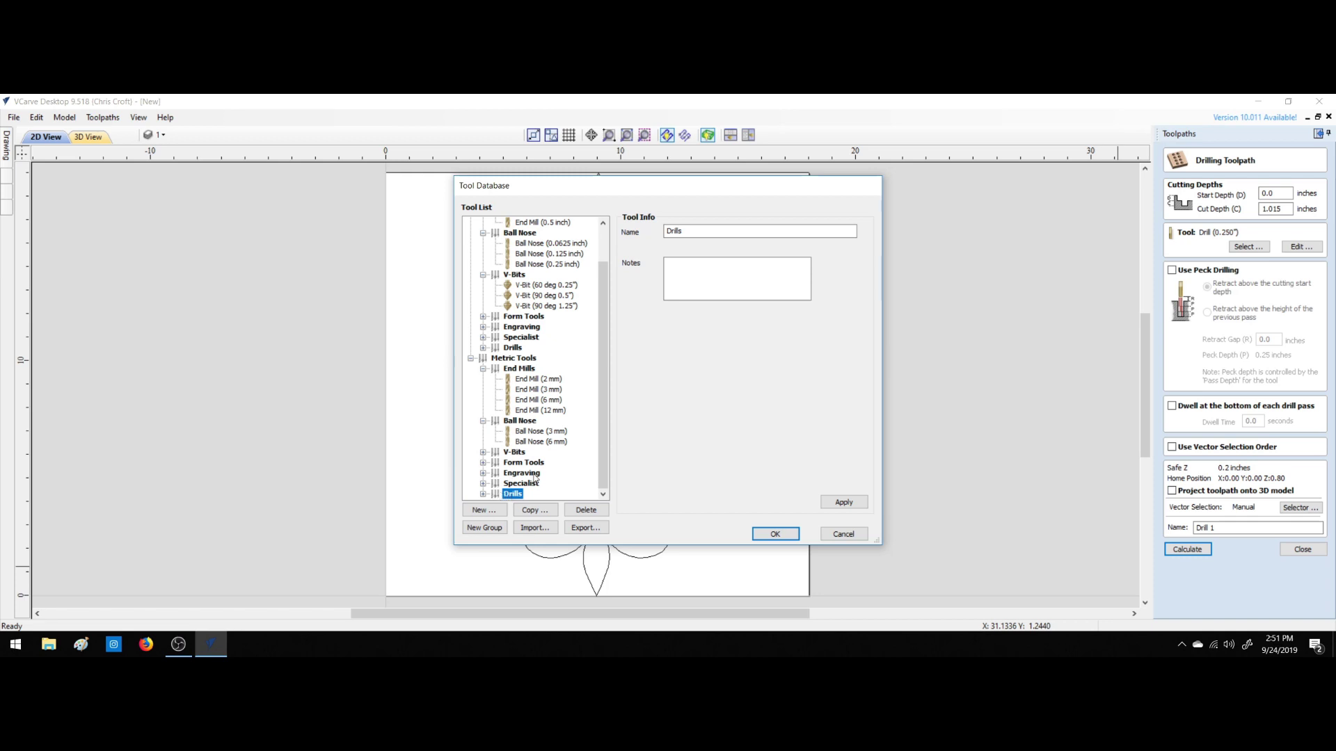
{"action": "scroll", "coordinate": [536, 478], "scroll_direction": "up", "scroll_amount": 2}
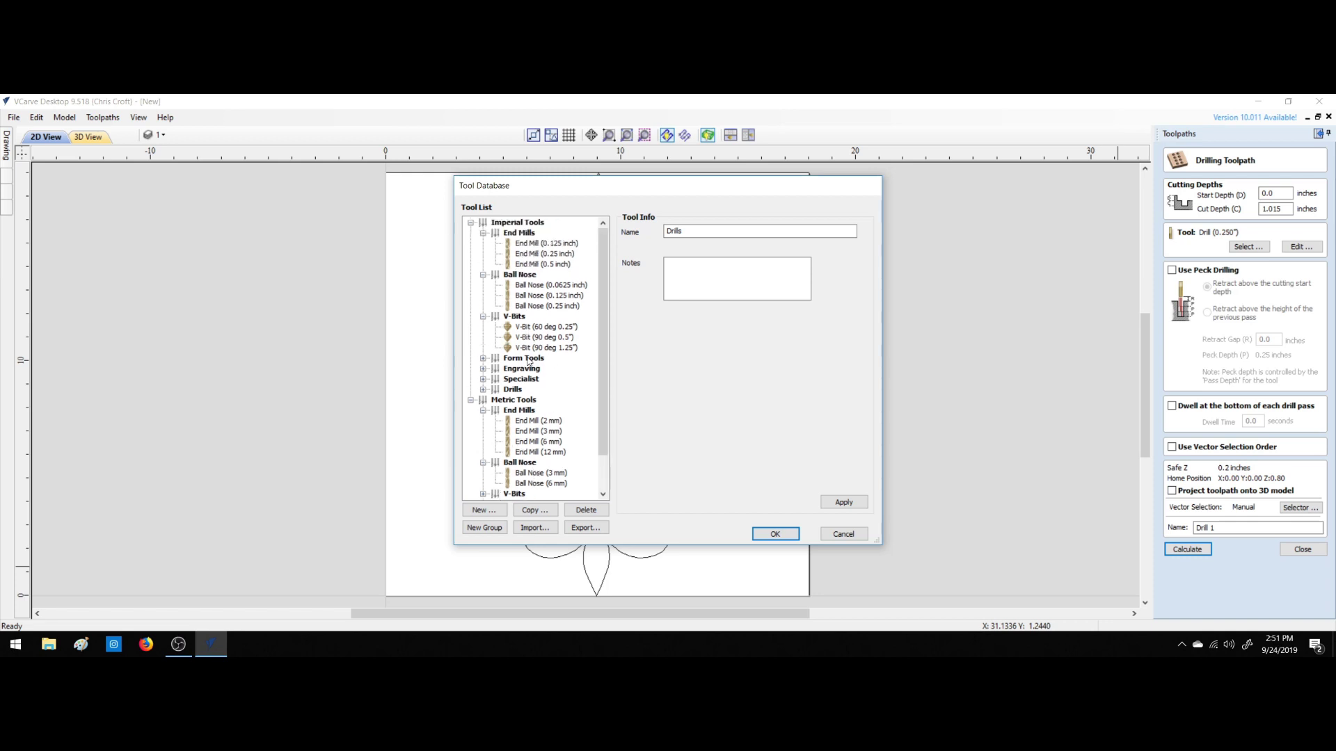
{"action": "double_click", "coordinate": [513, 391]}
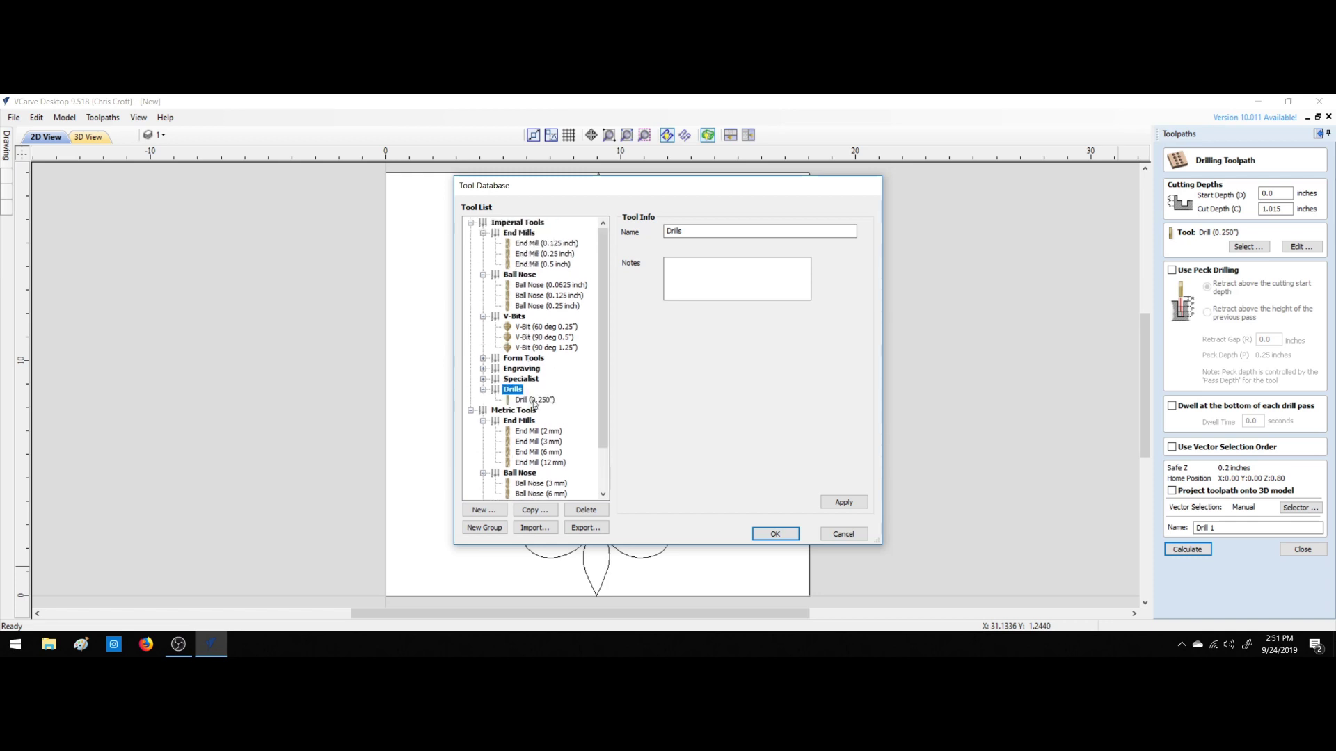
{"action": "double_click", "coordinate": [533, 399]}
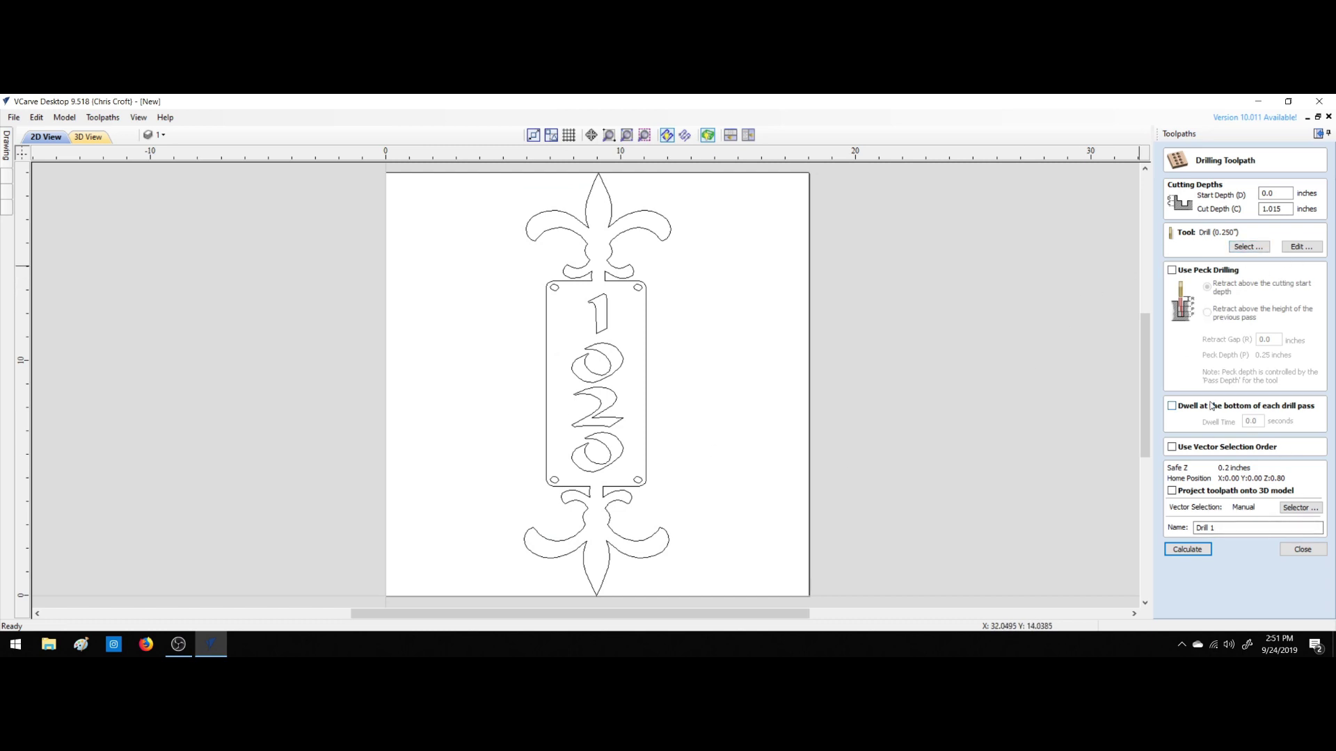
Enable peck drilling with retraction above the height of the previous pass and a retract gap of .060 inches.
{"action": "left_click", "coordinate": [1172, 270]}
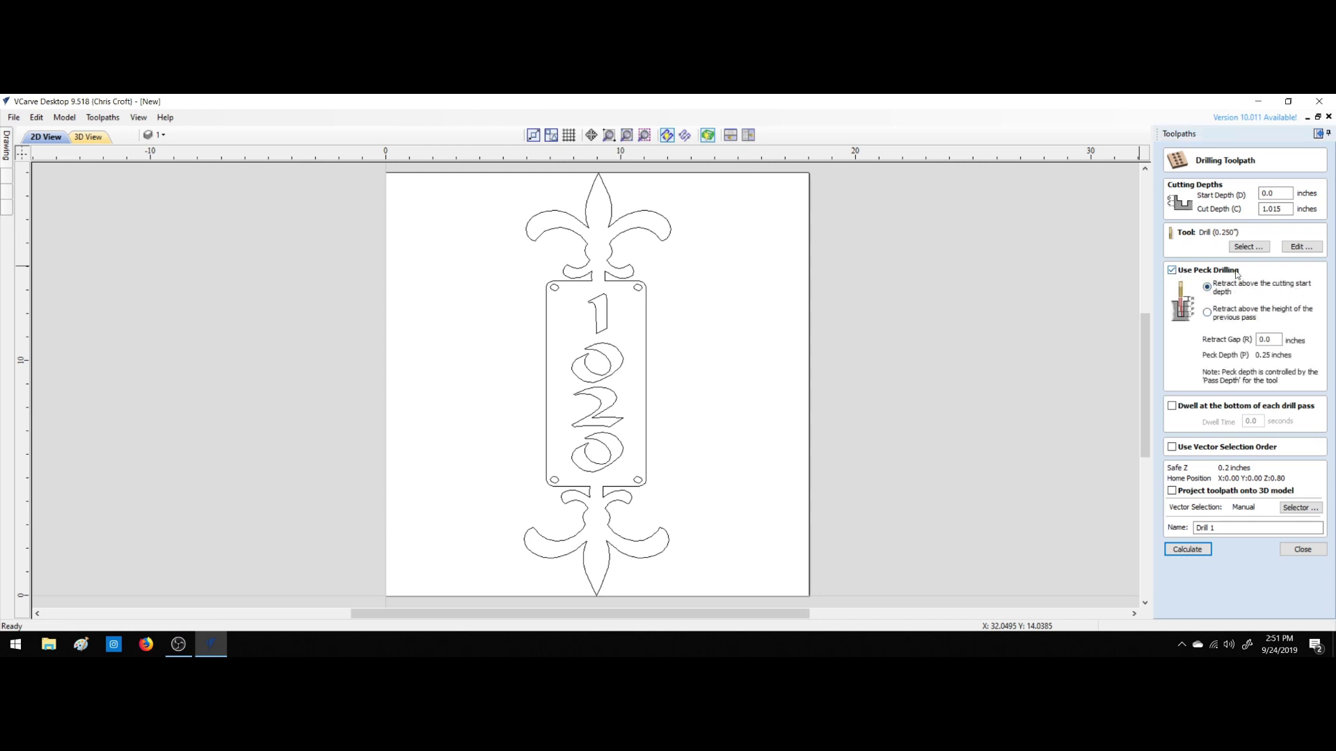
{"action": "left_click", "coordinate": [1215, 315]}
{"action": "double_click", "coordinate": [1266, 339]}
{"action": "type", "text": "."}
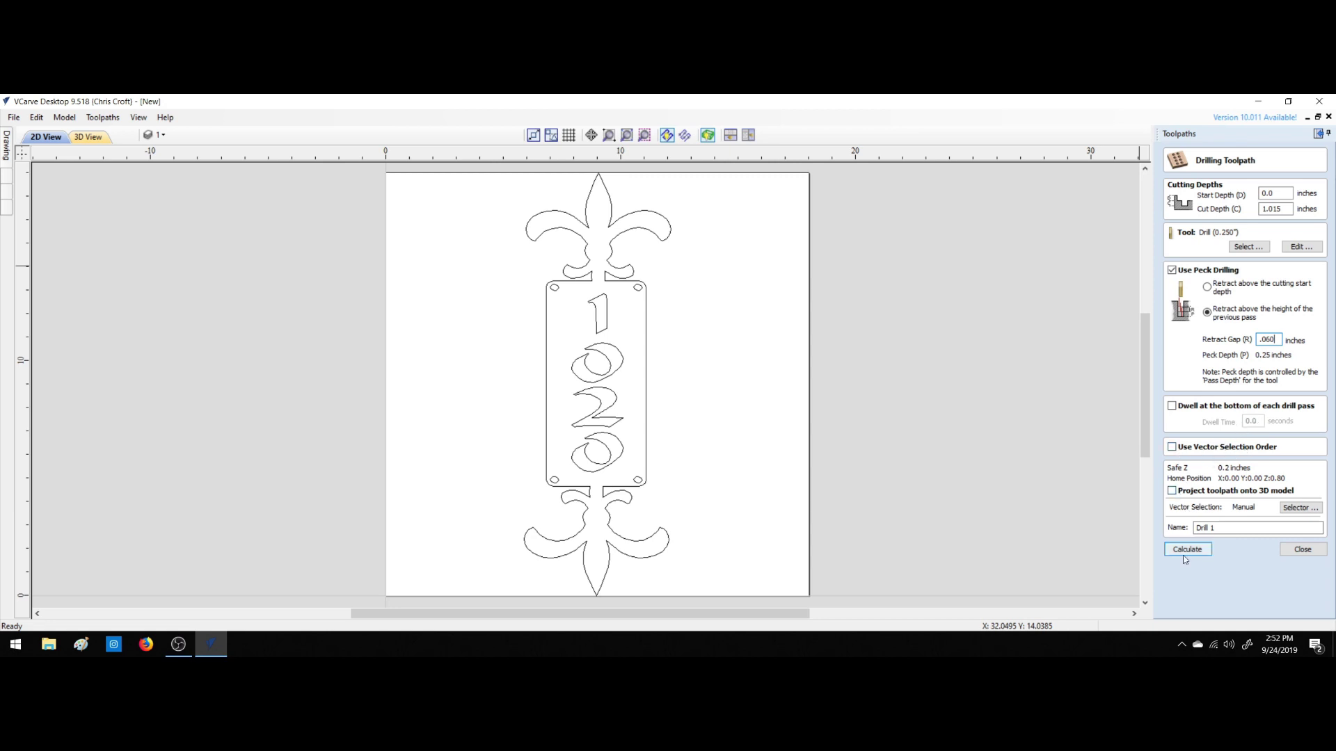
Calculate the drilling toolpath on the four corner holes of the plaque, accepting the cut through the material.
{"action": "left_click", "coordinate": [555, 288]}
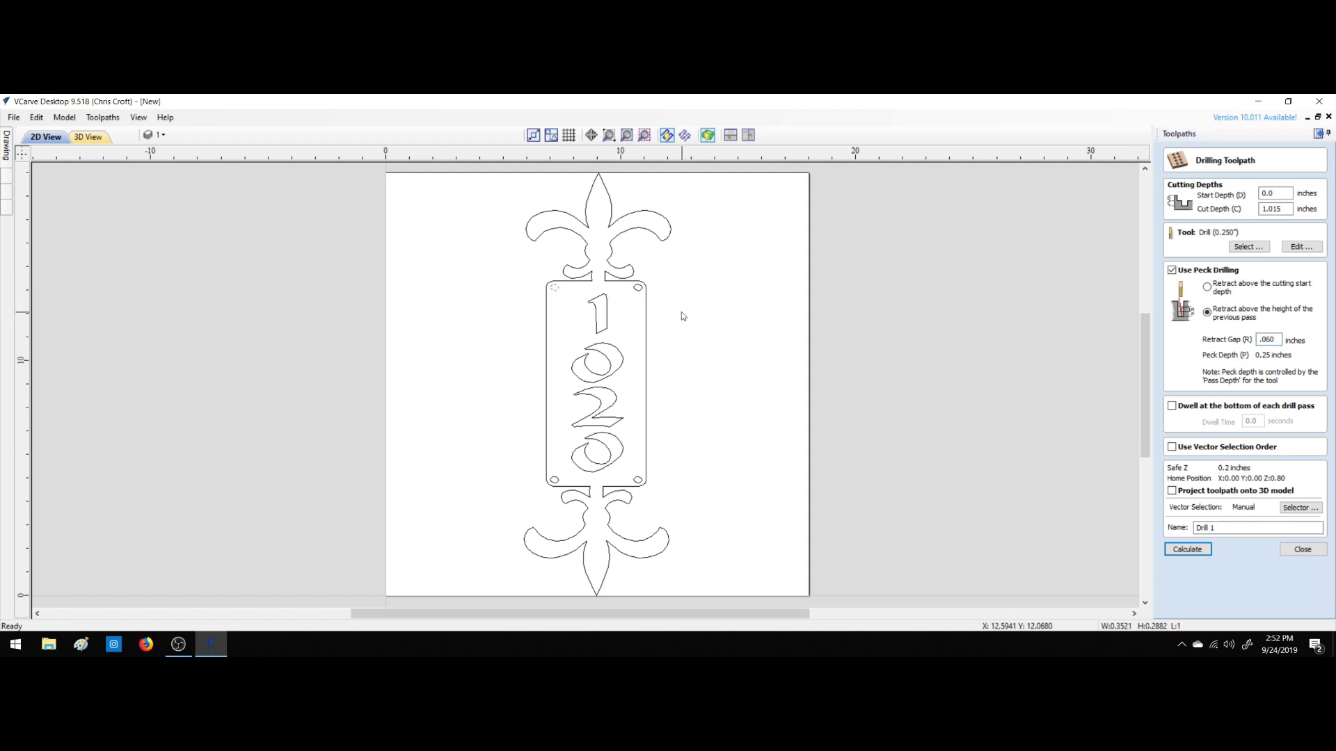
{"action": "left_click", "coordinate": [638, 287], "text": "shift"}
{"action": "left_click", "coordinate": [638, 480], "text": "shift"}
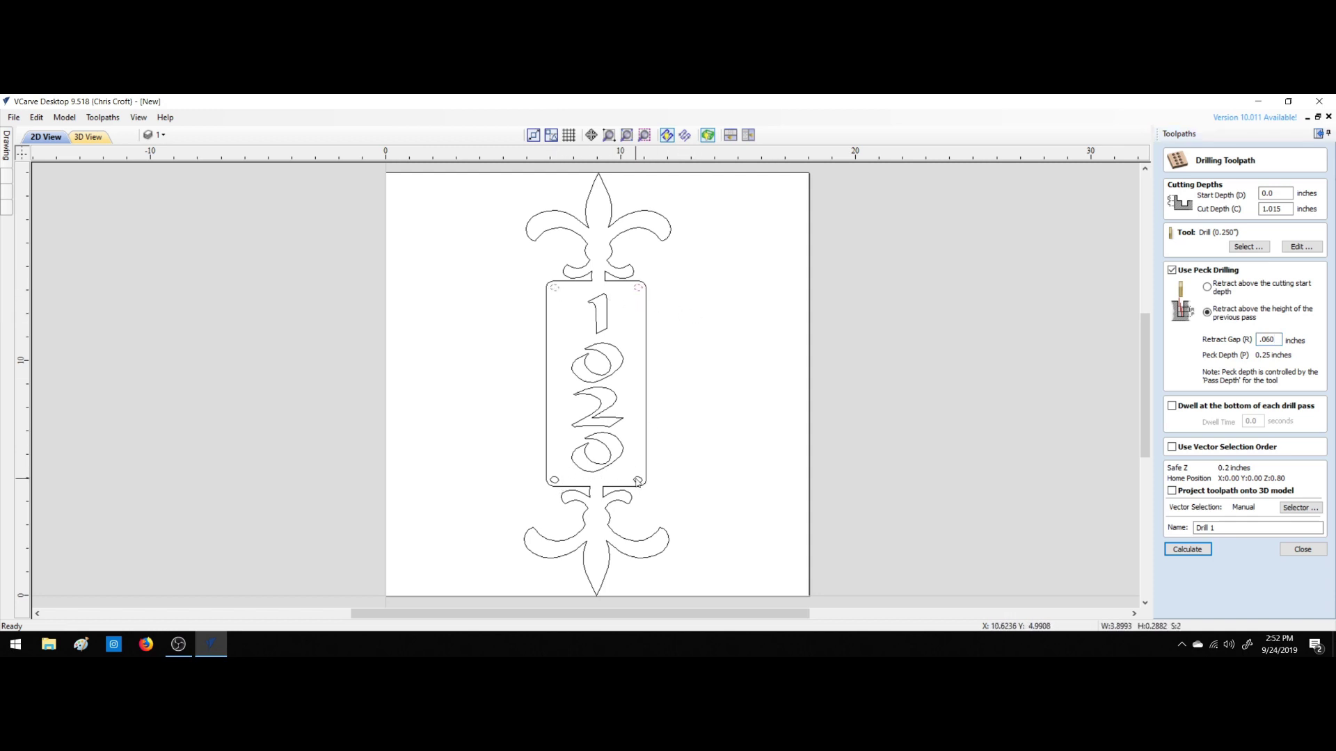
{"action": "left_click", "coordinate": [554, 480], "text": "shift"}
{"action": "left_click", "coordinate": [1198, 555]}
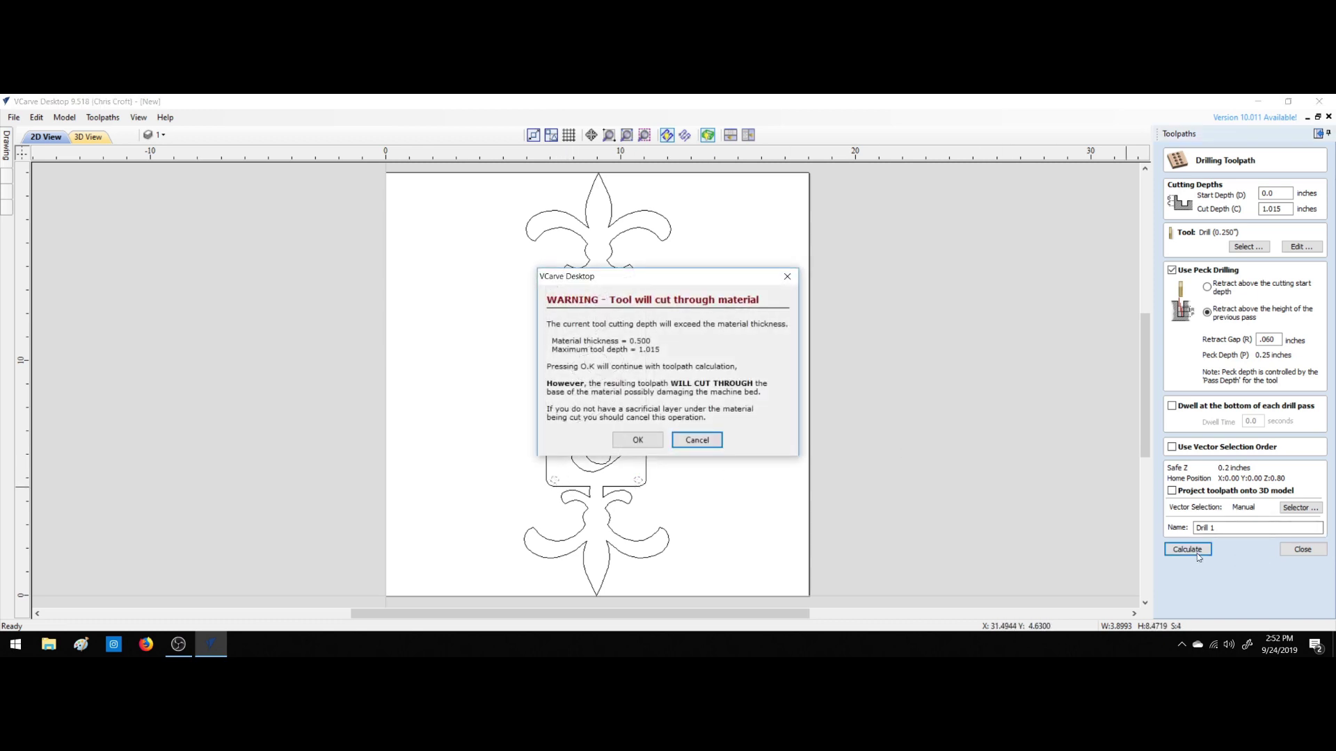
{"action": "left_click", "coordinate": [653, 437]}
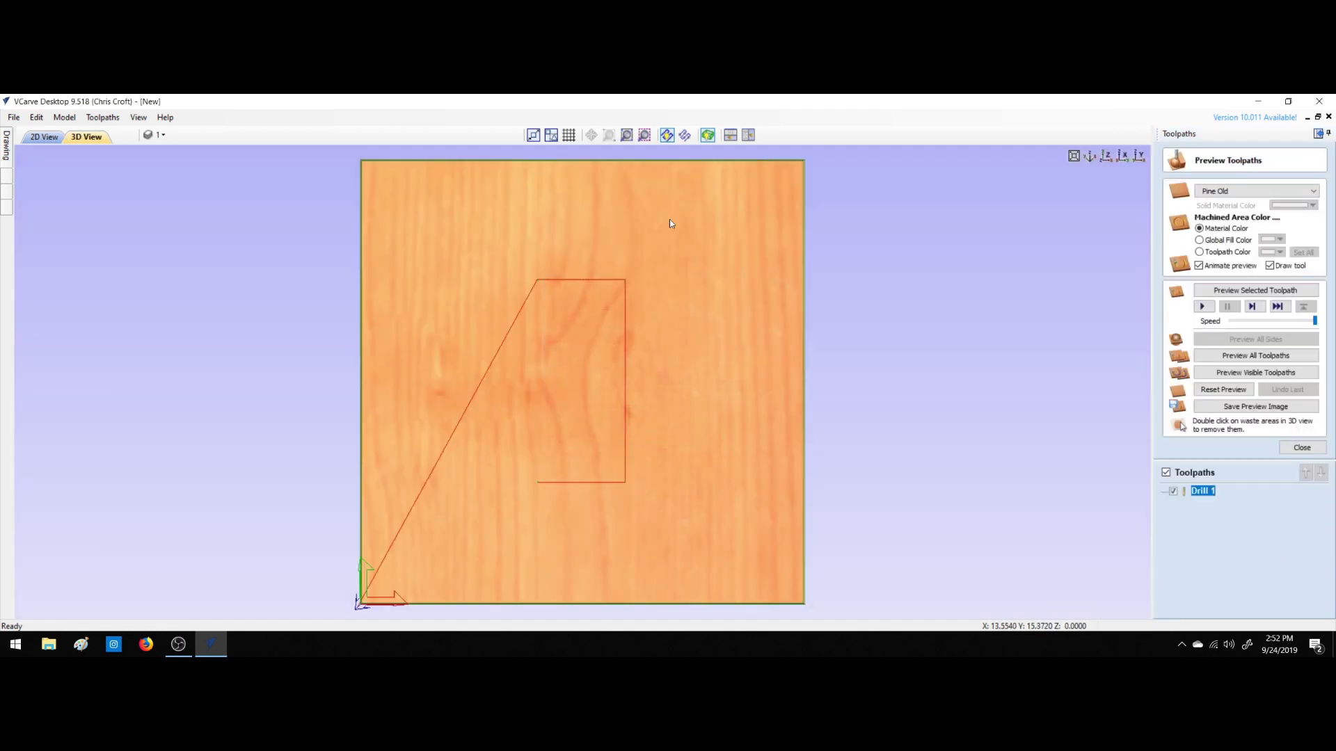
{"action": "left_click", "coordinate": [1313, 452]}
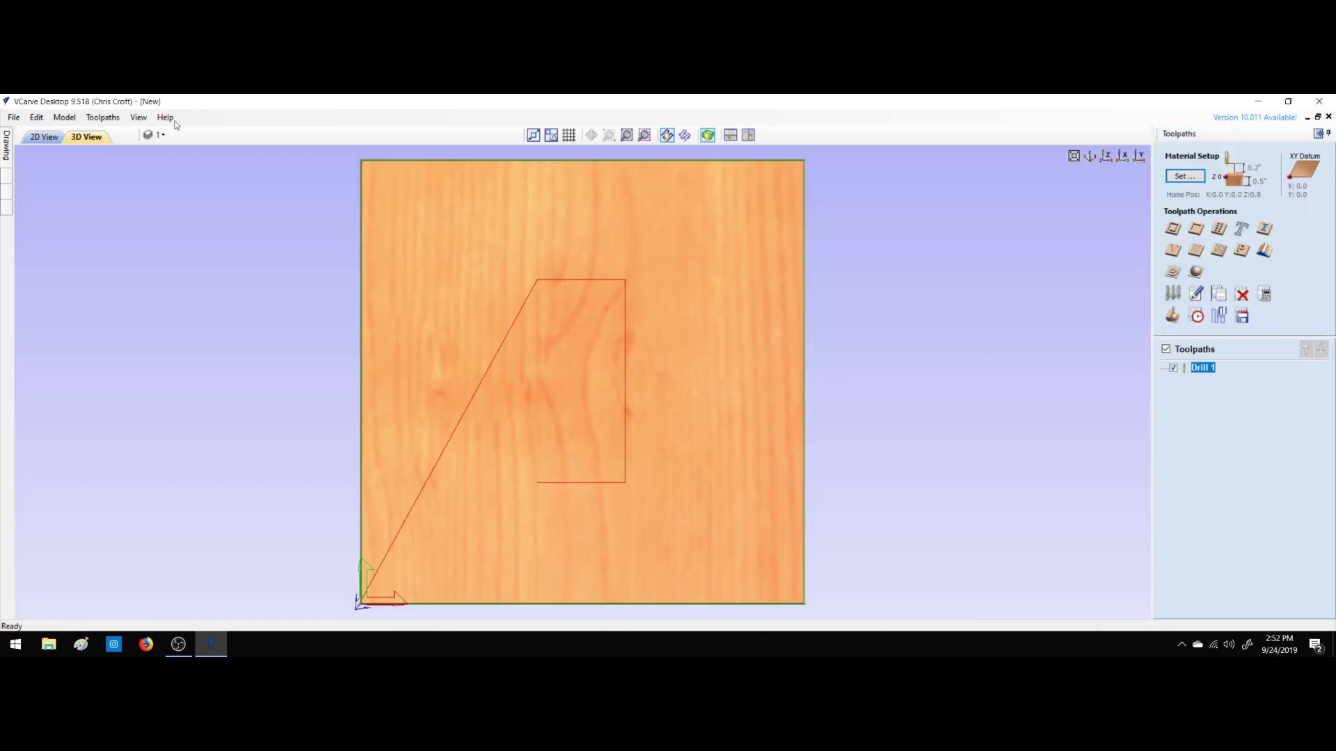
Start a pocket toolpath and set its cut depth to 0.125 inches.
{"action": "left_click", "coordinate": [32, 137]}
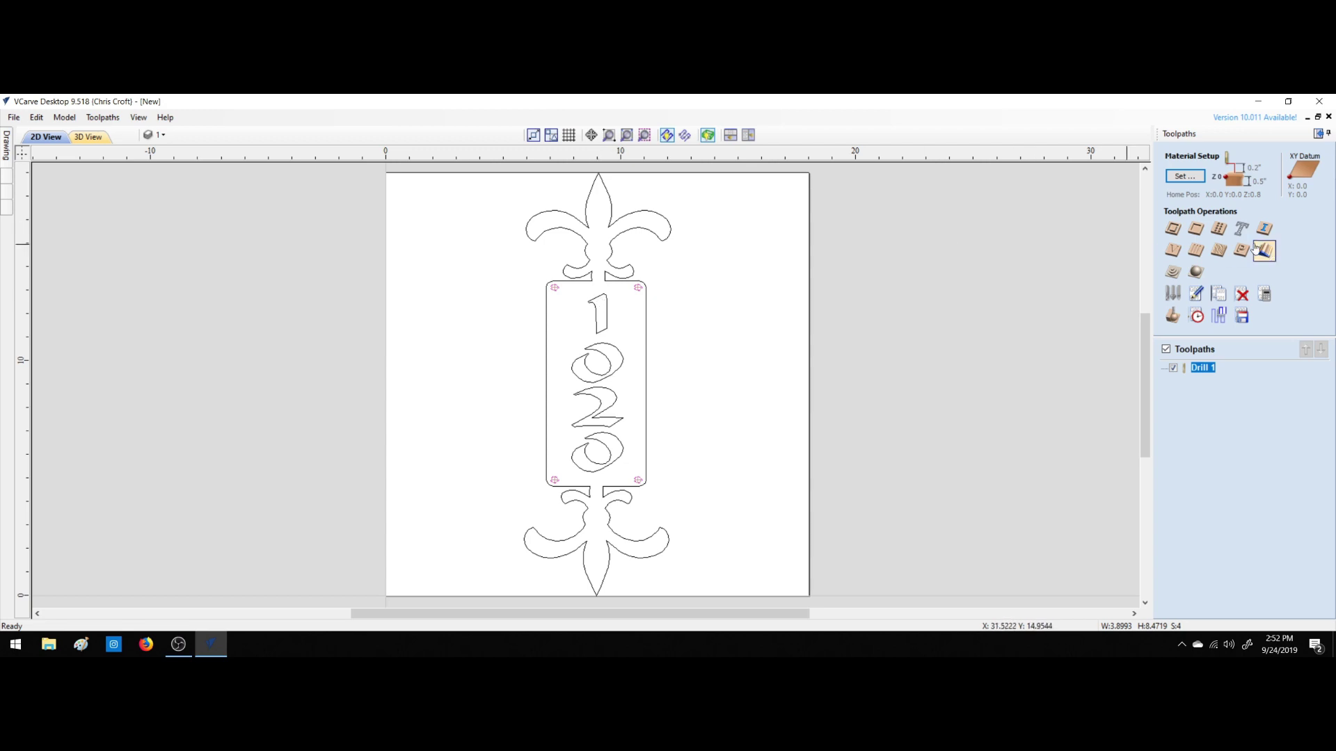
{"action": "left_click", "coordinate": [1195, 230]}
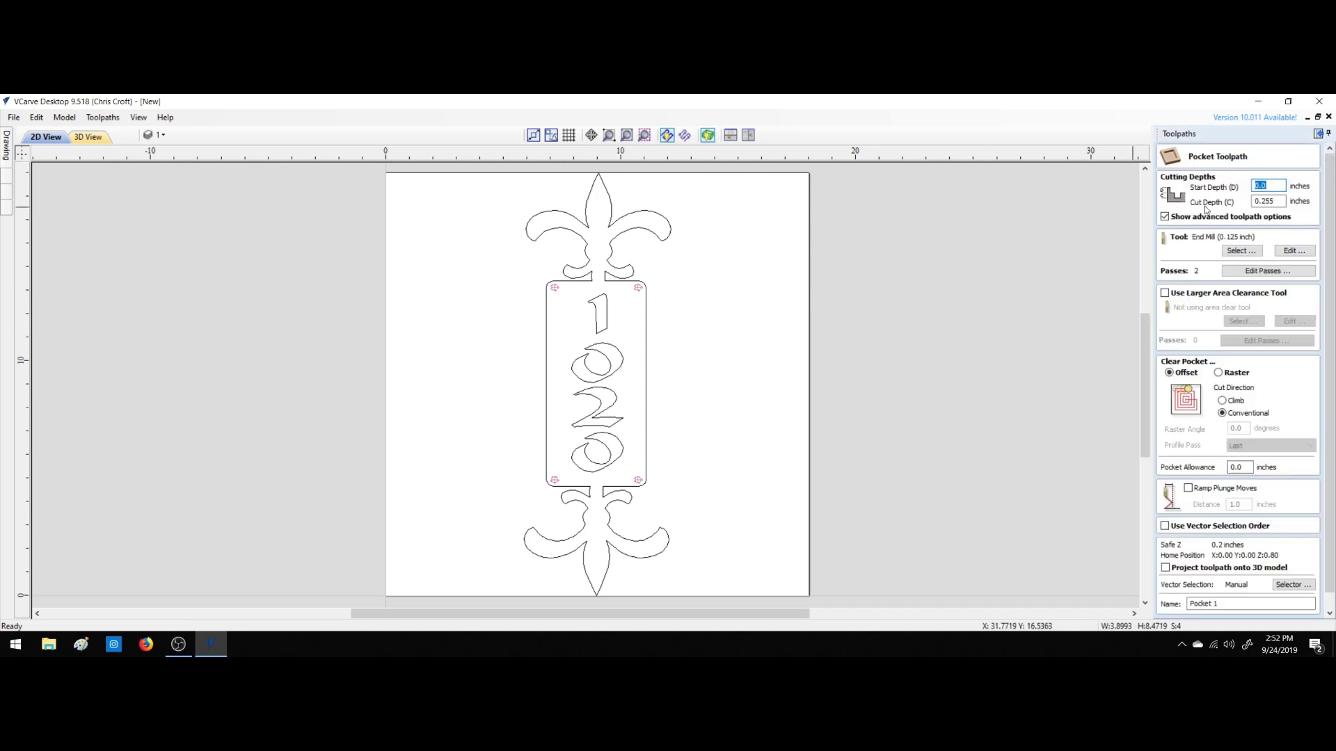
{"action": "left_click_drag", "start_coordinate": [1274, 201], "coordinate": [1263, 201]}
{"action": "type", "text": "1"}
{"action": "scroll", "coordinate": [1215, 527], "scroll_direction": "down", "scroll_amount": 1}
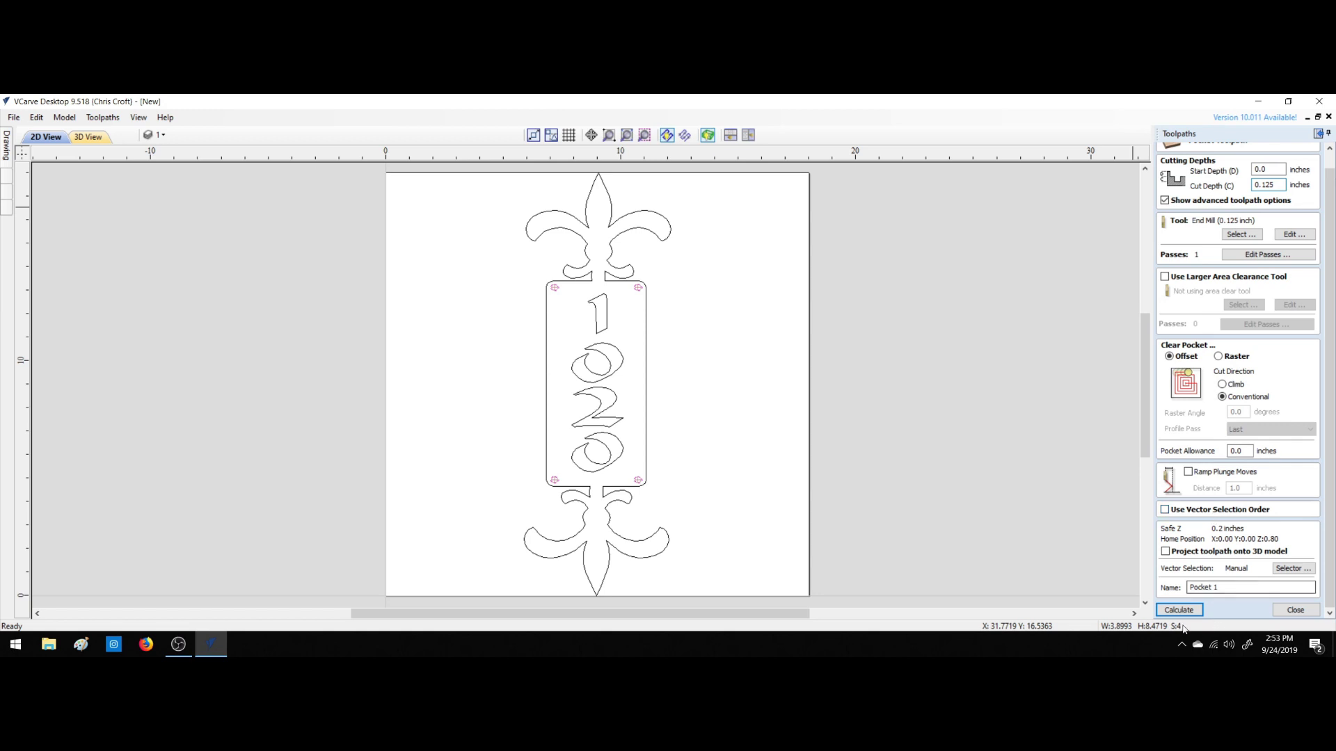
Calculate the pocket toolpath on the four stacked digits 1, 0, 2 and 0.
{"action": "left_click", "coordinate": [600, 318]}
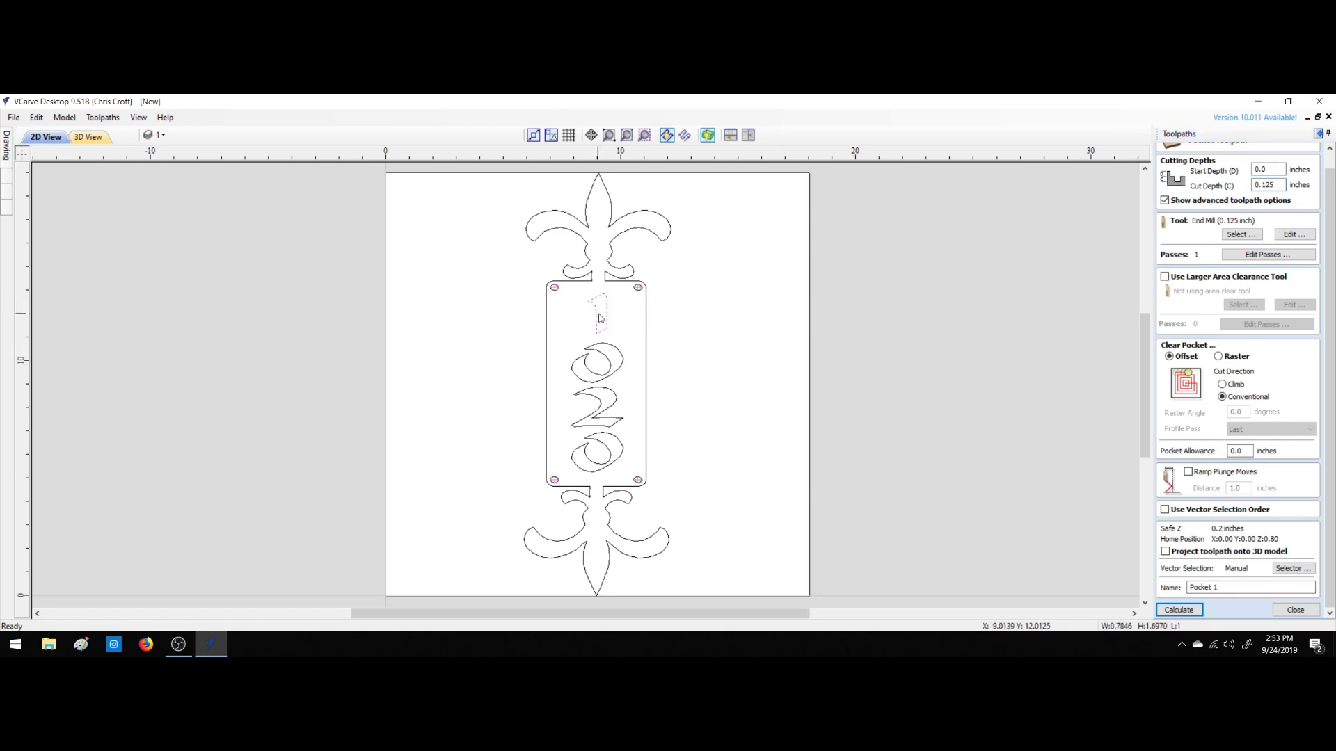
{"action": "left_click", "coordinate": [616, 354], "text": "shift"}
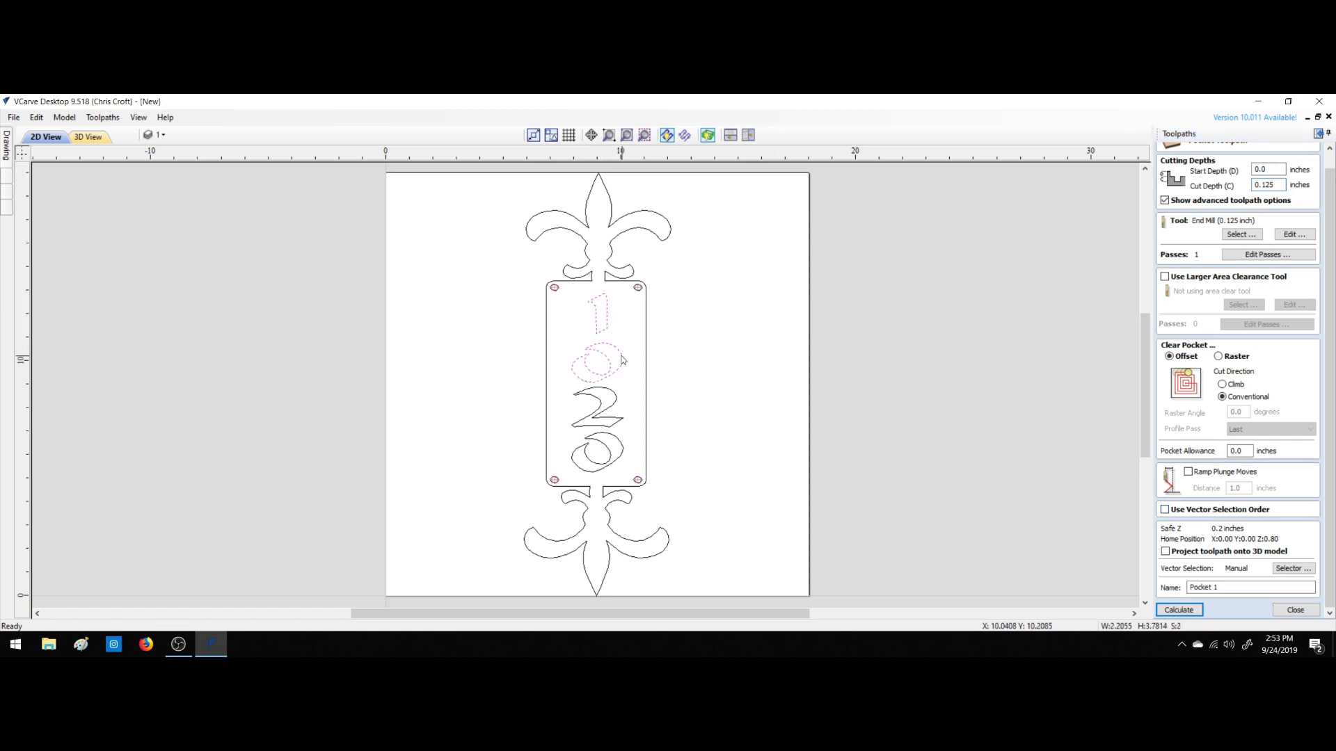
{"action": "left_click", "coordinate": [614, 394], "text": "shift"}
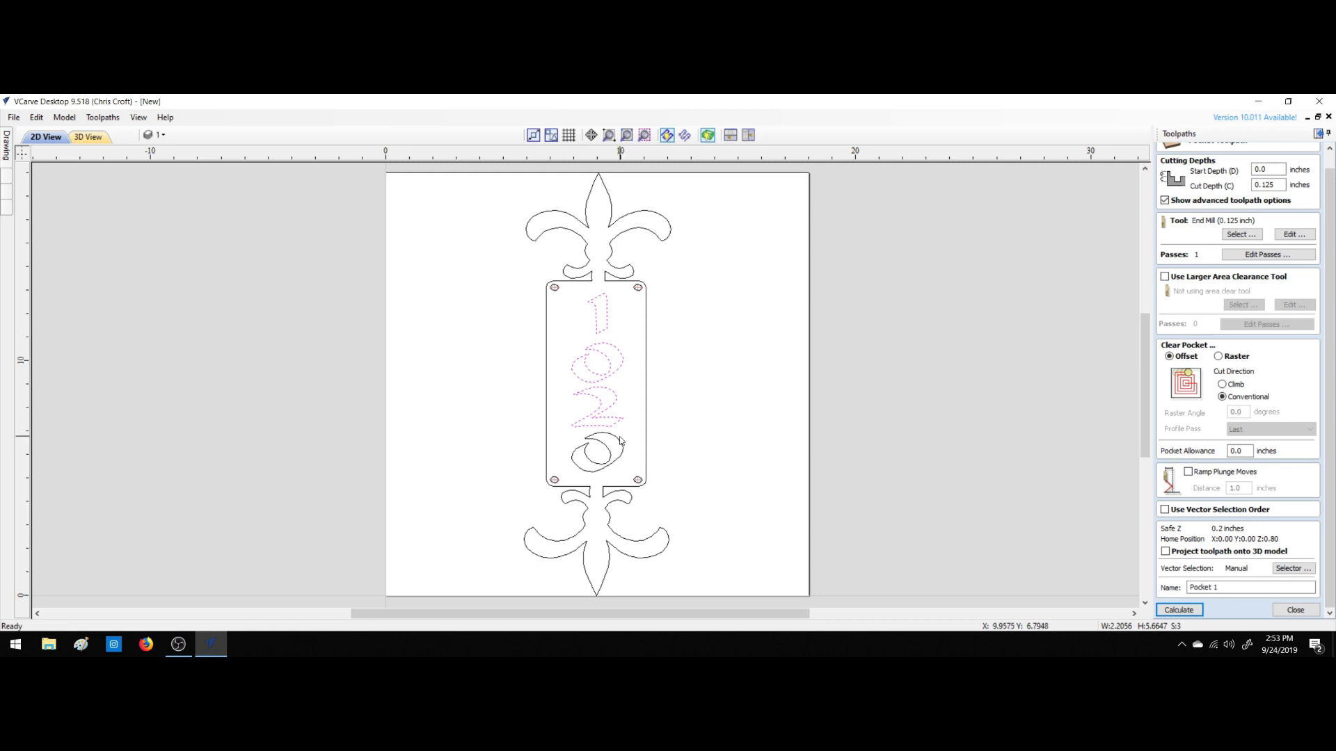
{"action": "left_click", "coordinate": [622, 441], "text": "shift"}
{"action": "left_click", "coordinate": [1181, 610]}
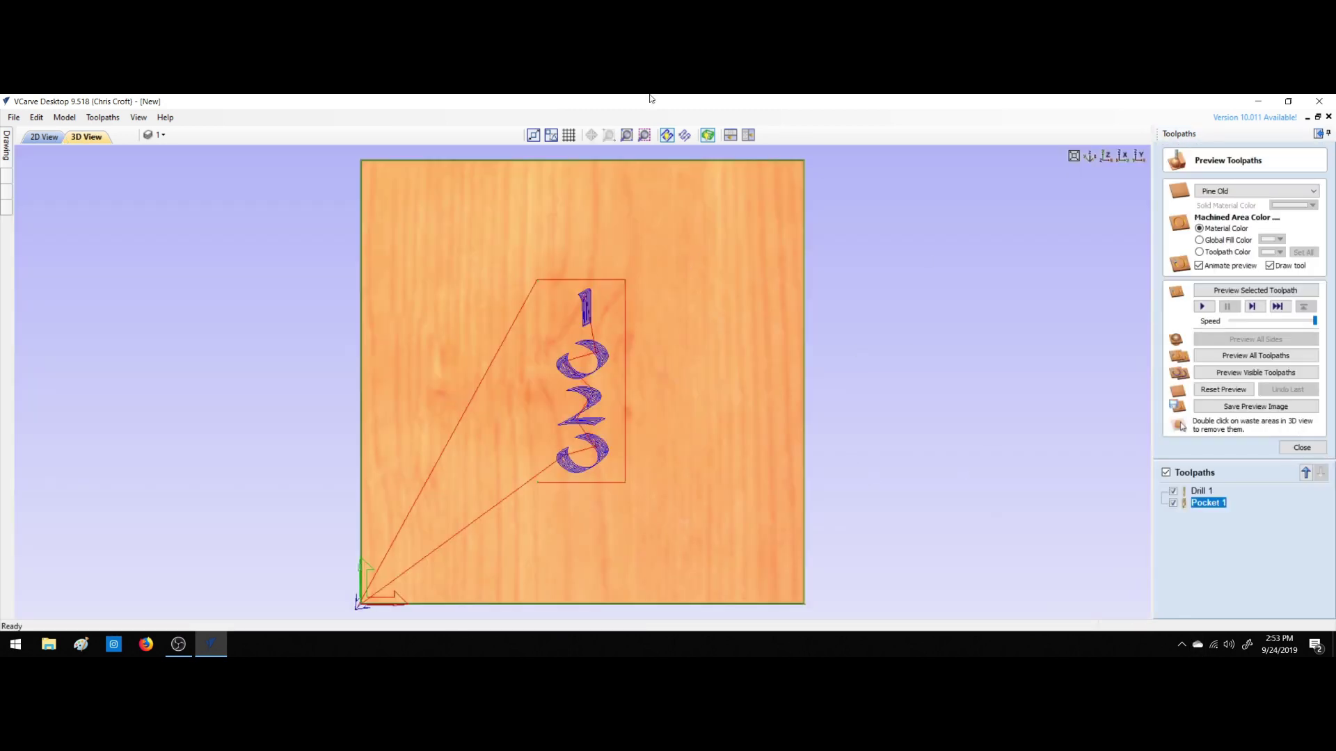
{"action": "left_click", "coordinate": [1301, 447]}
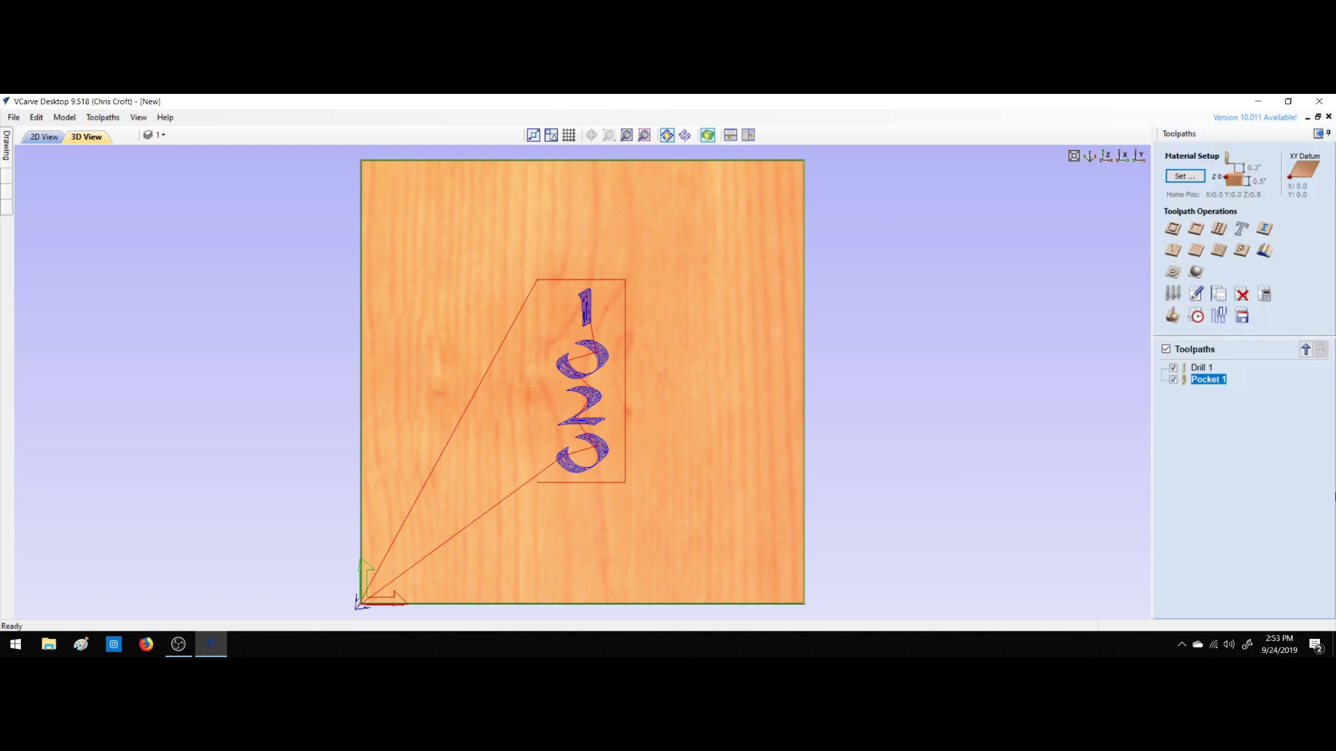
Start a 2D profile toolpath on the plaque's outer outline with a cut depth of 1.015 inches.
{"action": "left_click", "coordinate": [44, 136]}
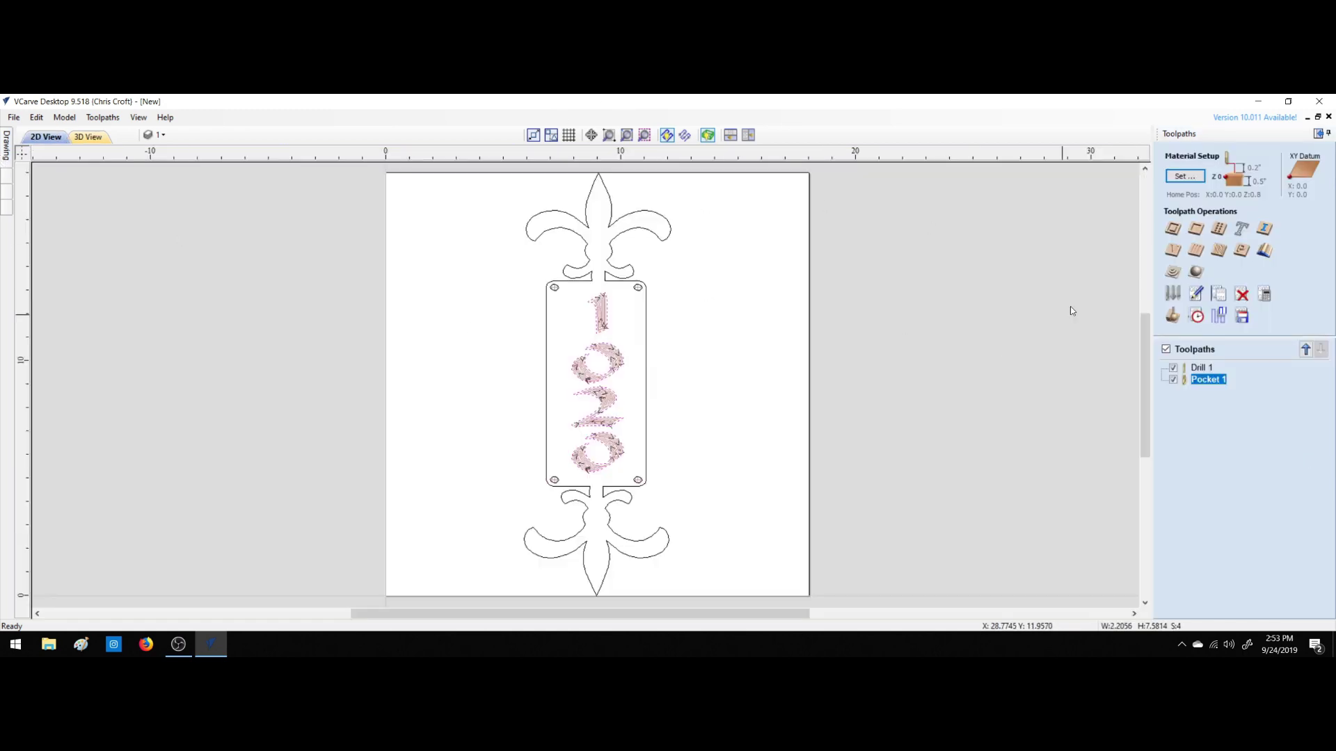
{"action": "left_click", "coordinate": [611, 208]}
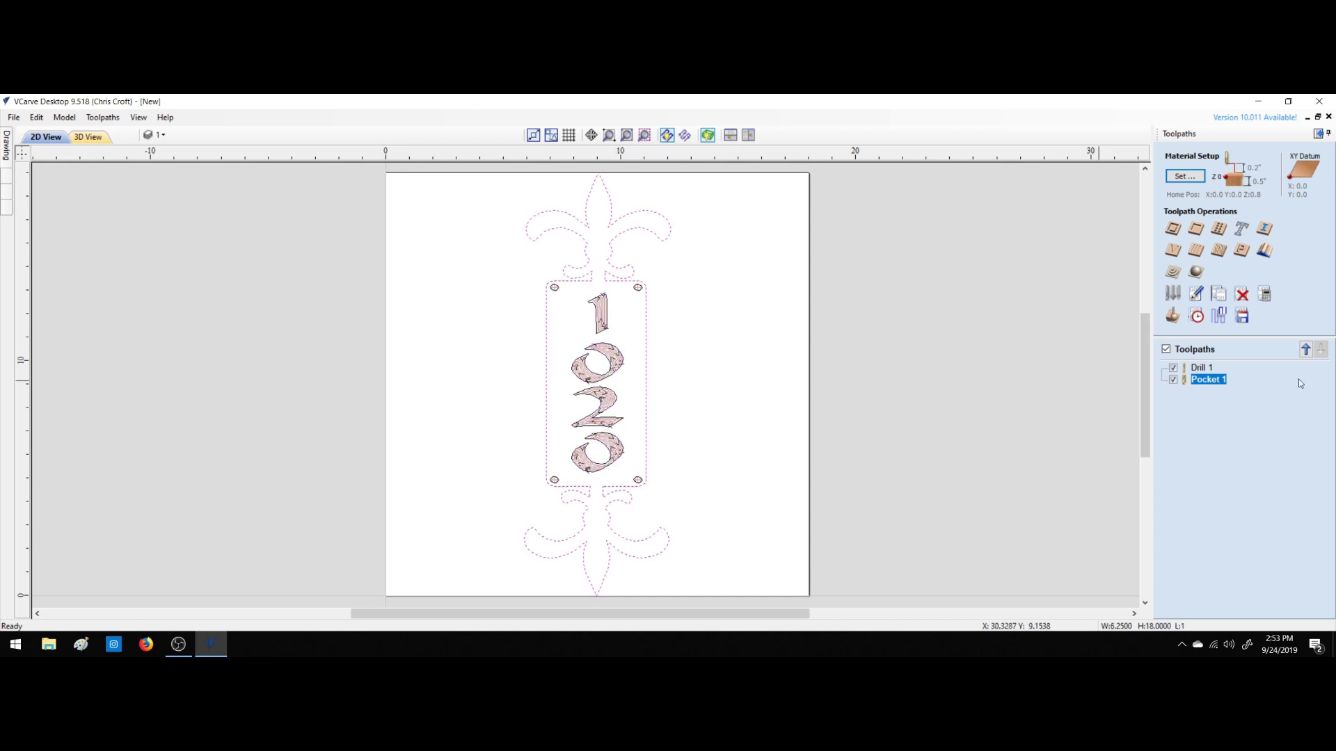
{"action": "left_click", "coordinate": [1172, 228]}
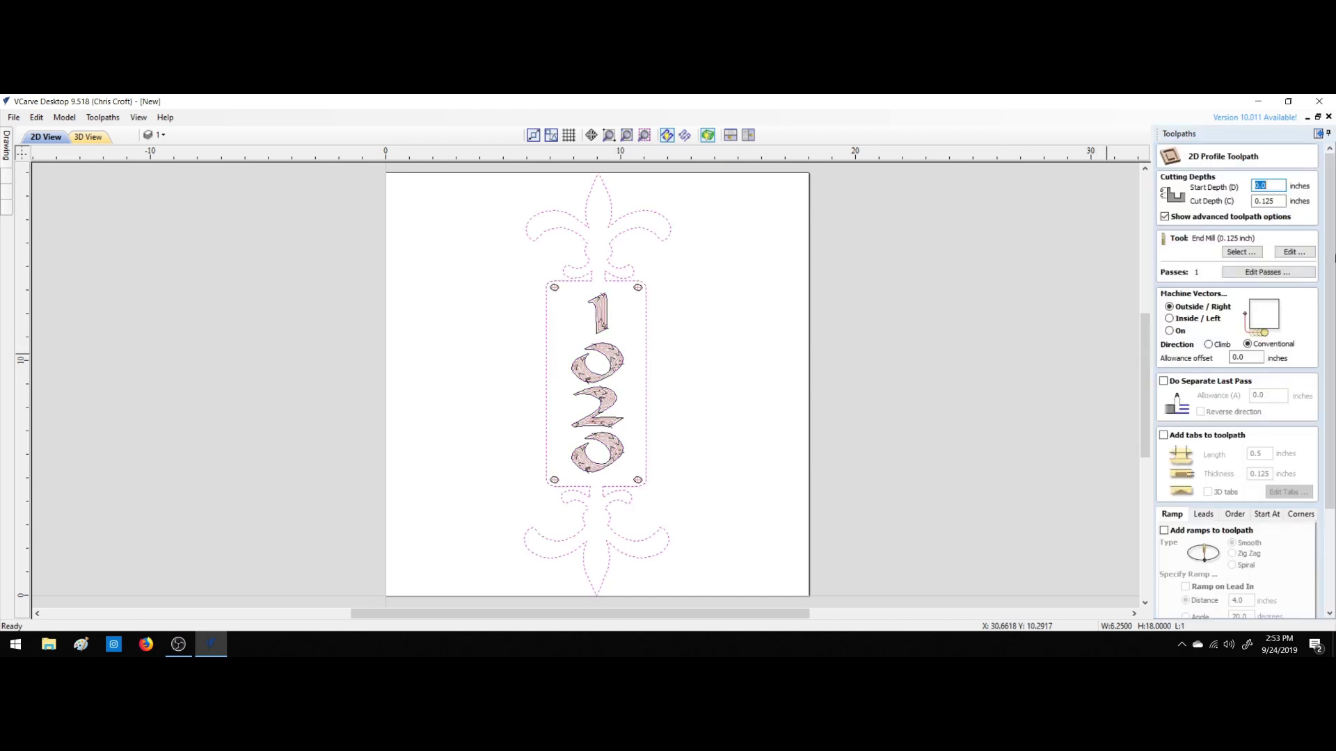
{"action": "left_click", "coordinate": [1247, 253]}
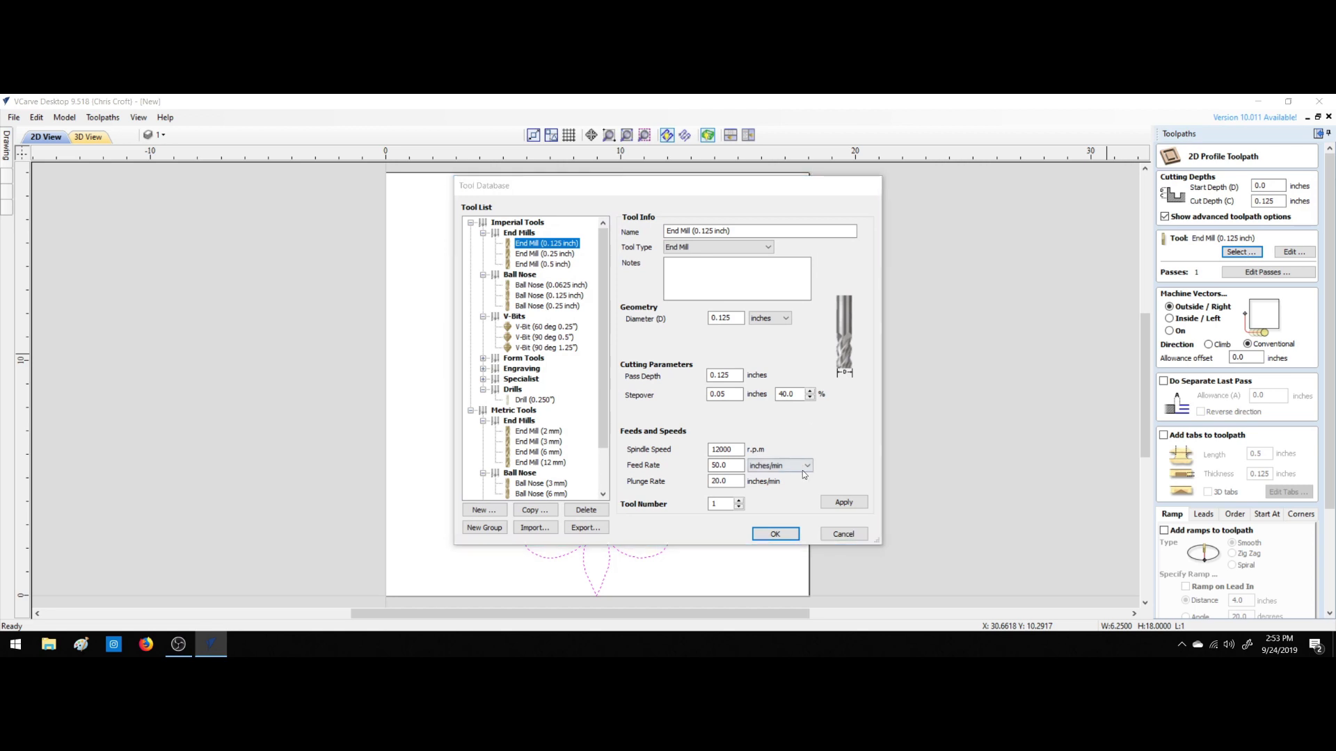
{"action": "left_click", "coordinate": [853, 537]}
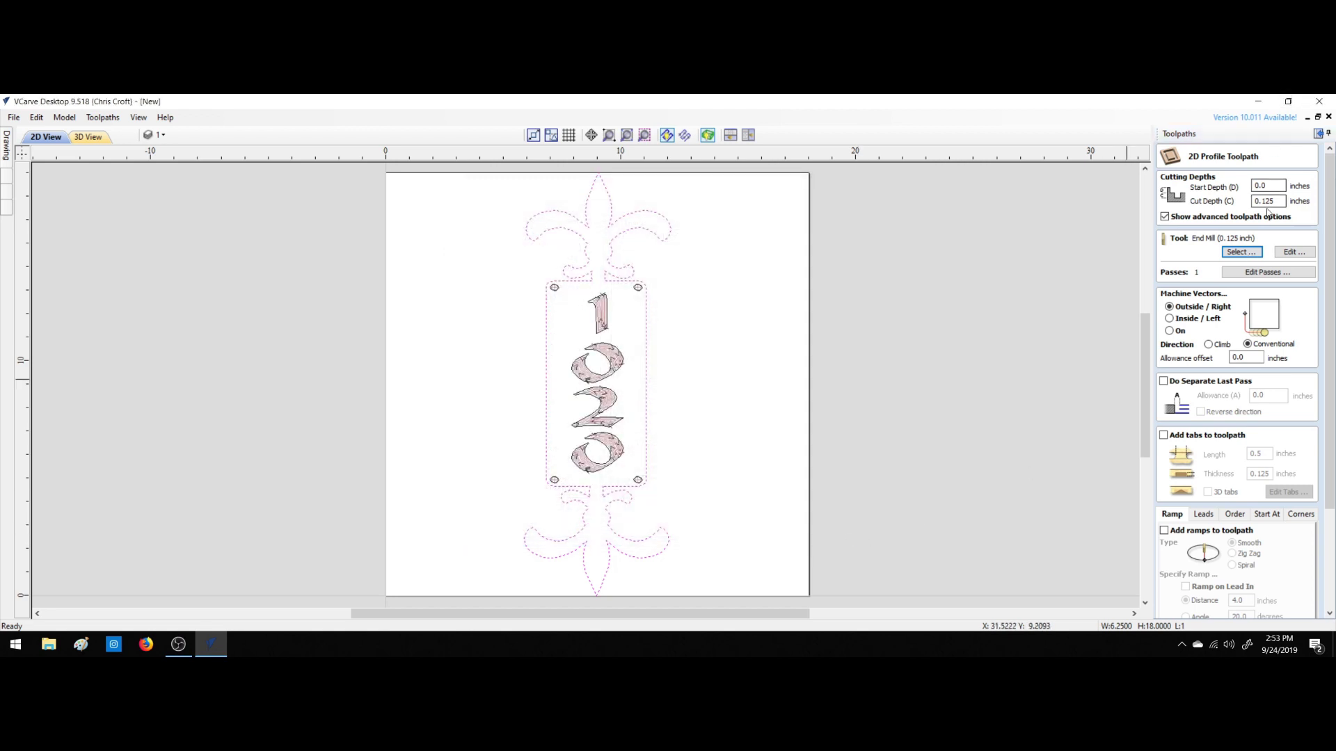
{"action": "double_click", "coordinate": [1264, 201]}
{"action": "type", "text": "1."}
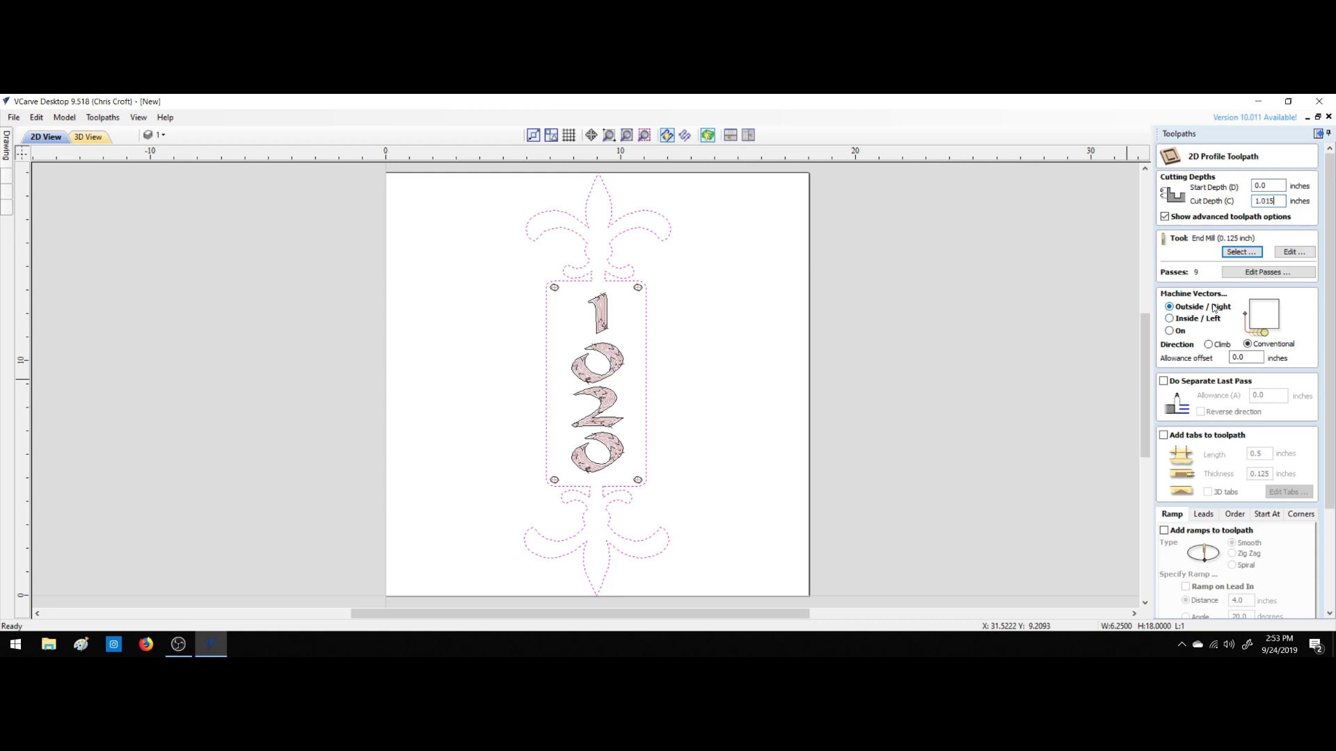
Enable tabs on the profile toolpath with a length of .25 inches and a thickness of 0.125 inches.
{"action": "scroll", "coordinate": [1245, 412], "scroll_direction": "down", "scroll_amount": 2}
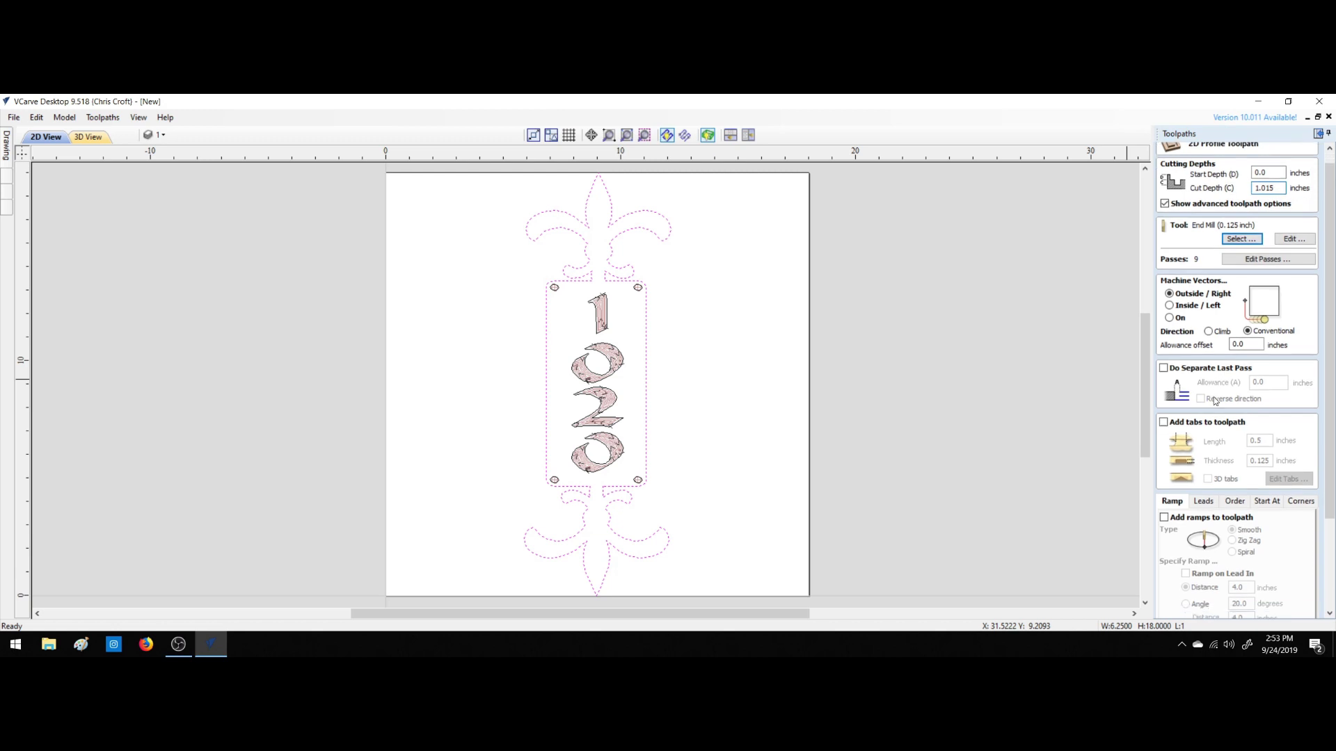
{"action": "left_click", "coordinate": [1165, 405]}
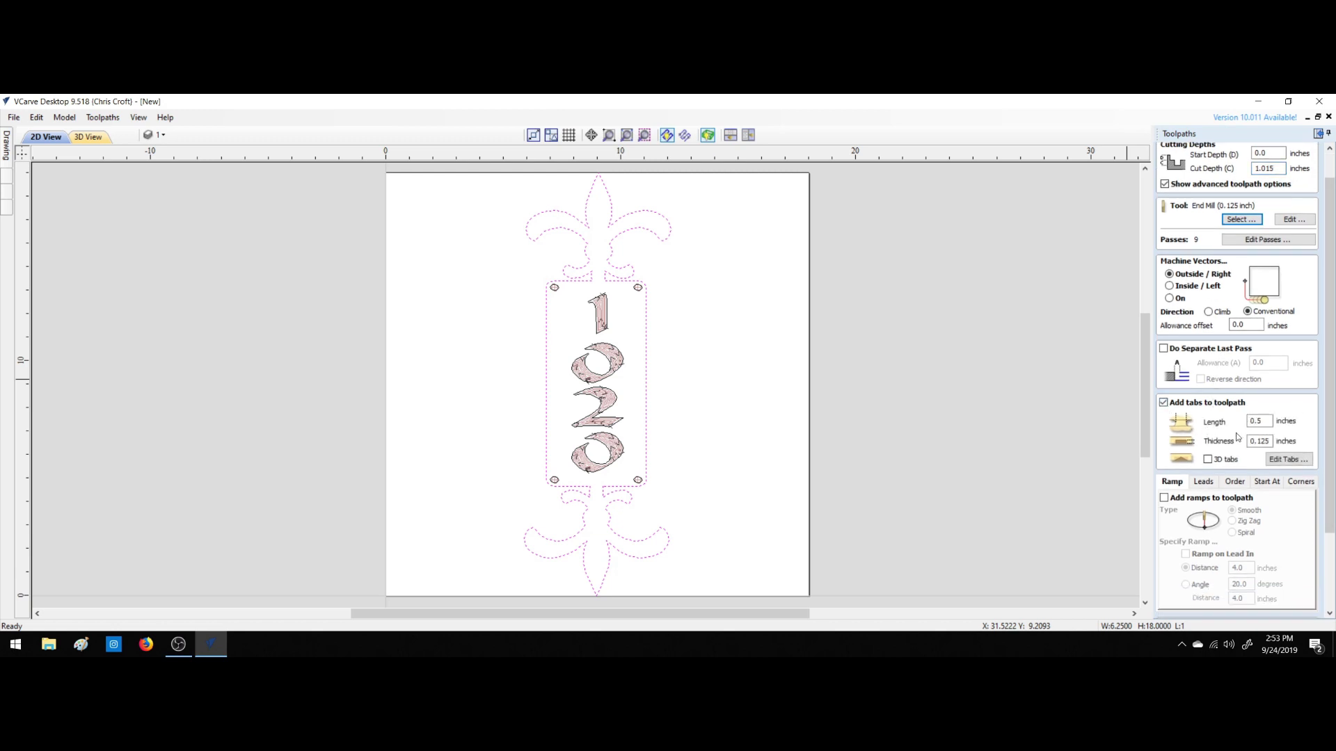
{"action": "left_click", "coordinate": [1268, 420]}
{"action": "double_click", "coordinate": [1259, 418]}
{"action": "type", "text": ".25"}
{"action": "double_click", "coordinate": [1259, 442]}
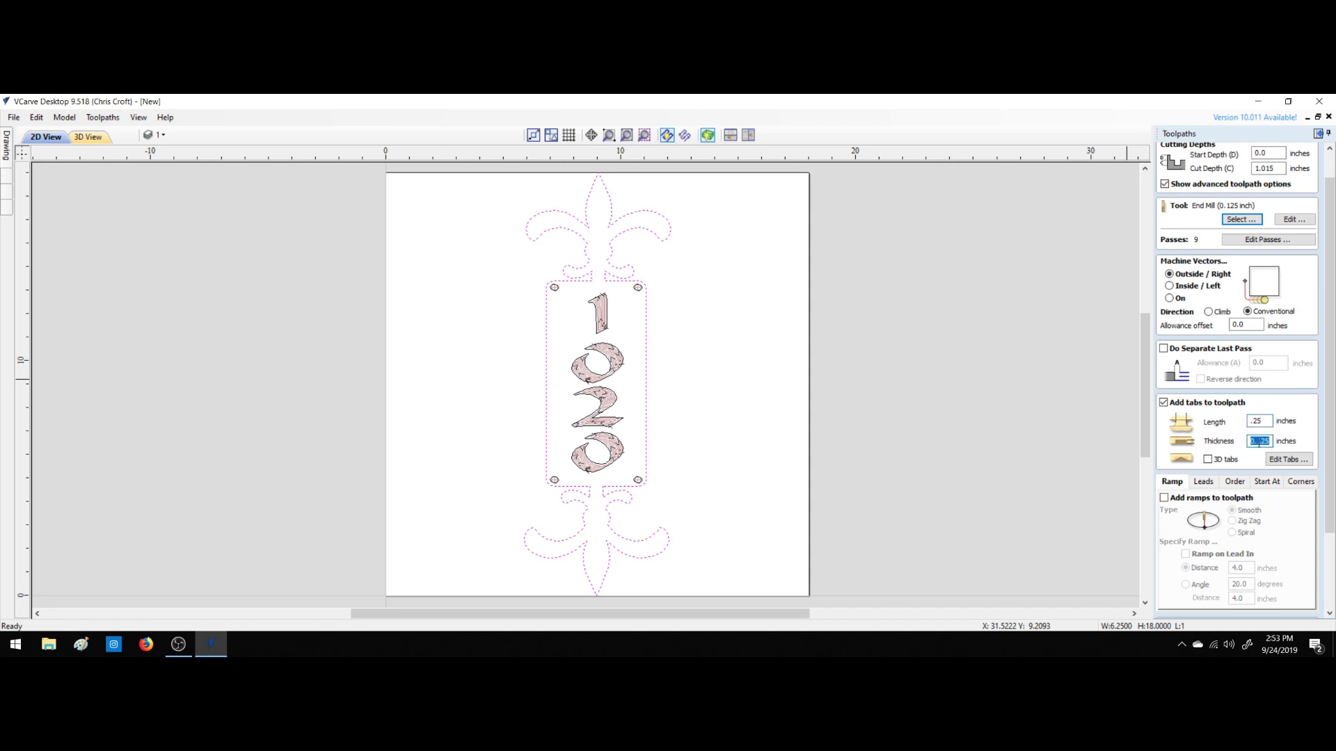
Add eight tabs to the outline, moving four near the ends of the panel's long sides and four onto the outer fleur-de-lis petals.
{"action": "left_click", "coordinate": [1287, 460]}
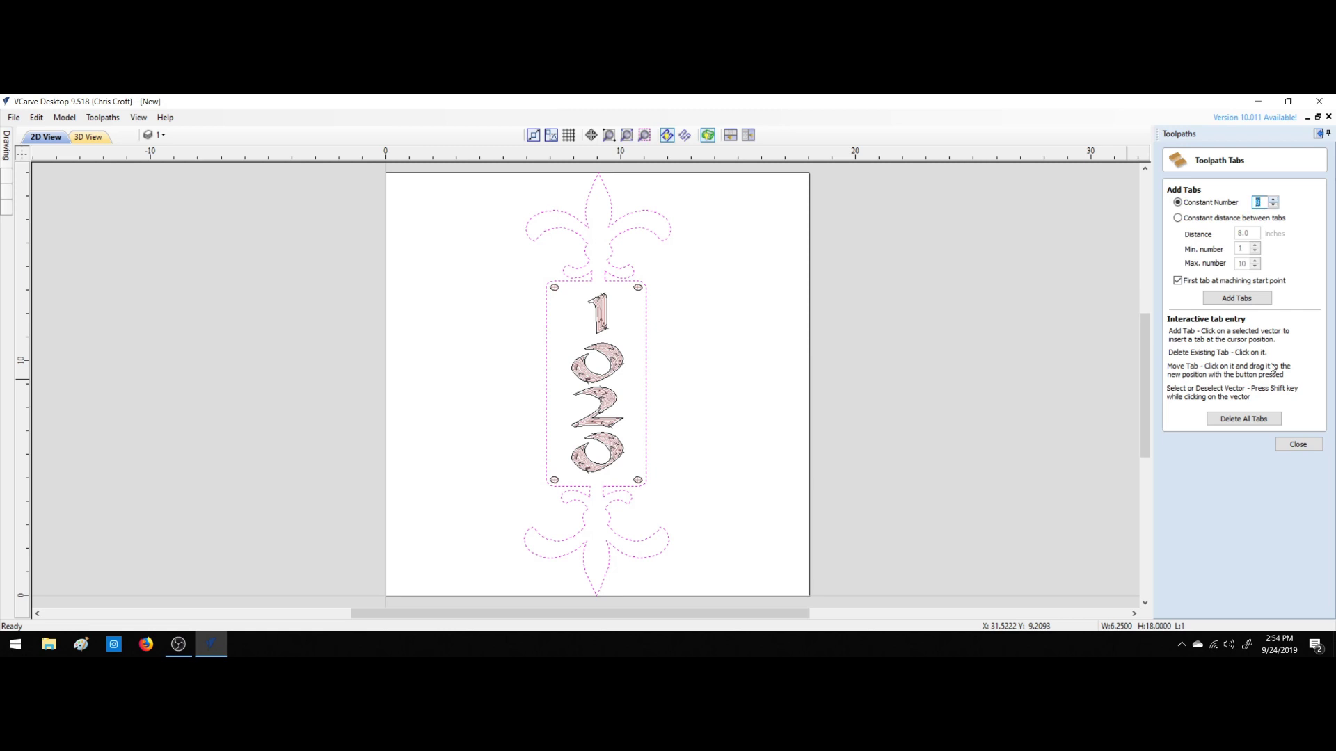
{"action": "left_click", "coordinate": [1256, 304]}
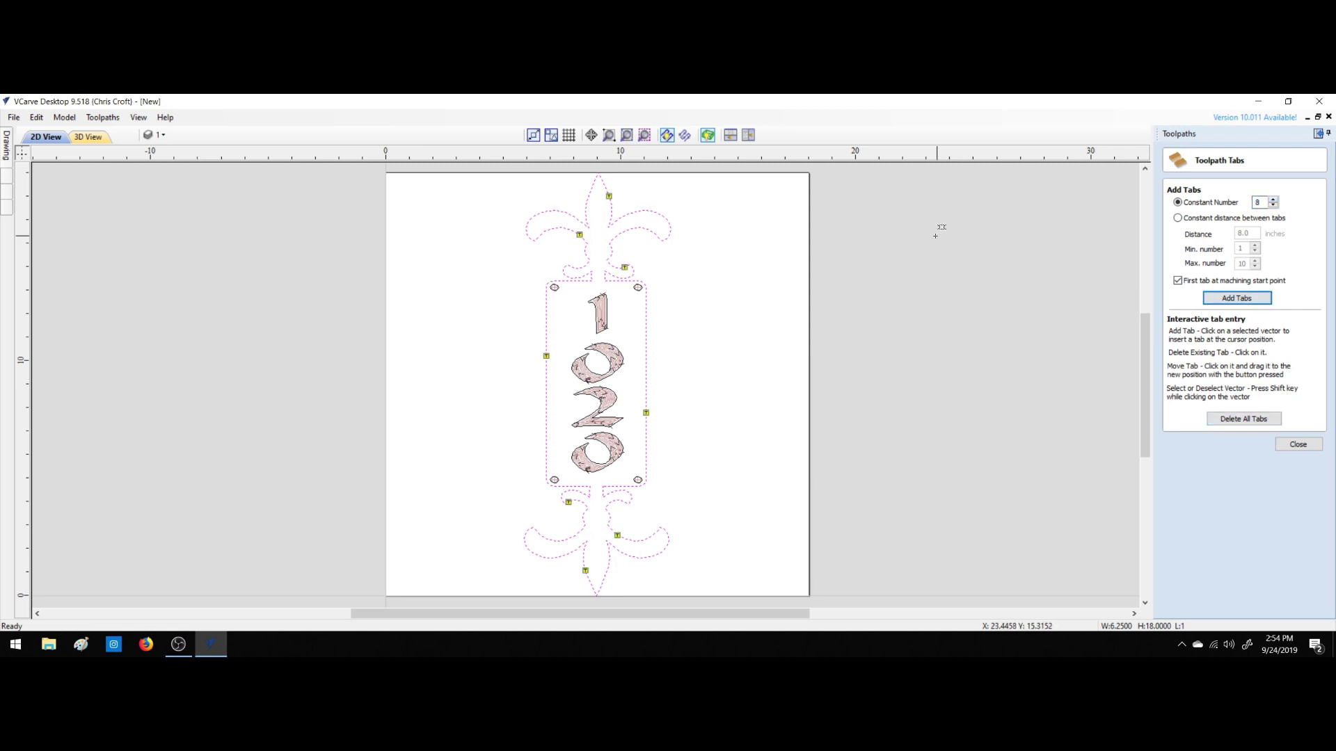
{"action": "left_click_drag", "start_coordinate": [548, 356], "coordinate": [546, 446]}
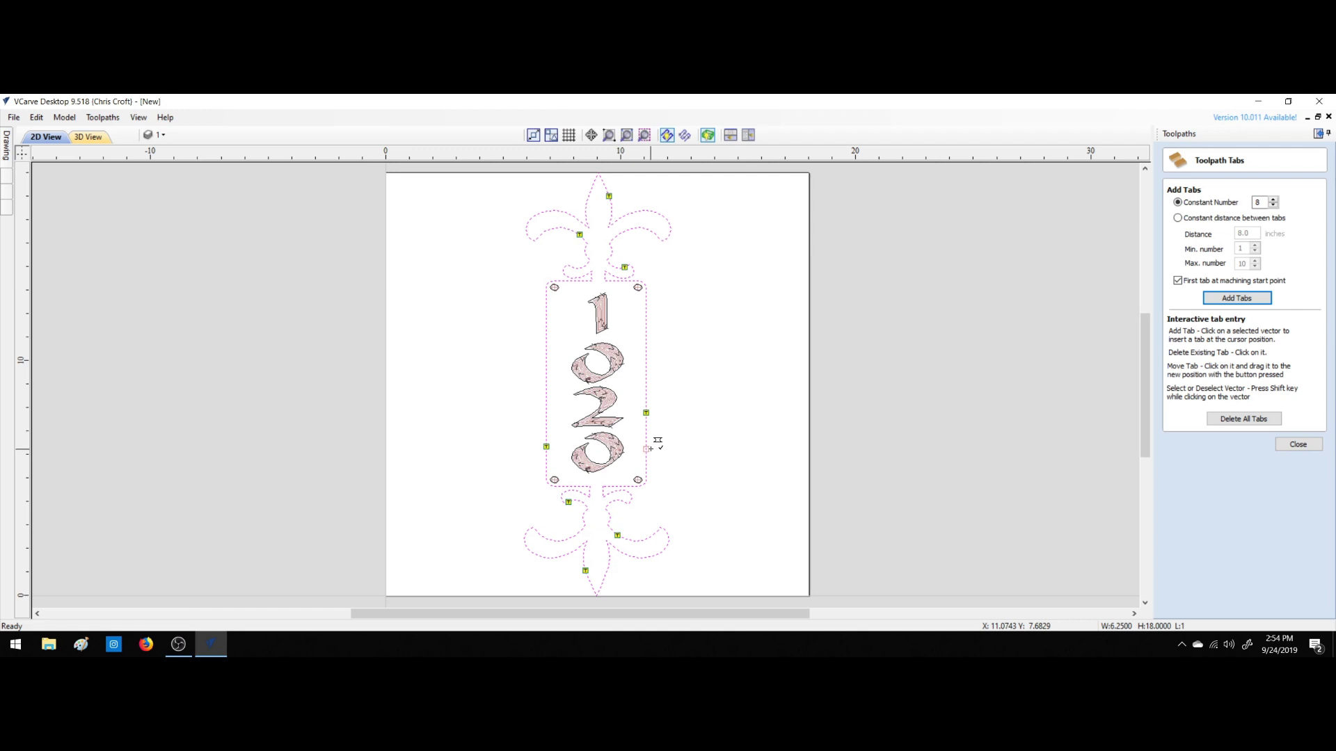
{"action": "left_click_drag", "start_coordinate": [656, 436], "coordinate": [647, 444]}
{"action": "left_click_drag", "start_coordinate": [655, 202], "coordinate": [664, 217]}
{"action": "left_click_drag", "start_coordinate": [578, 234], "coordinate": [535, 215]}
{"action": "left_click_drag", "start_coordinate": [624, 265], "coordinate": [654, 305]}
{"action": "left_click_drag", "start_coordinate": [621, 533], "coordinate": [665, 535]}
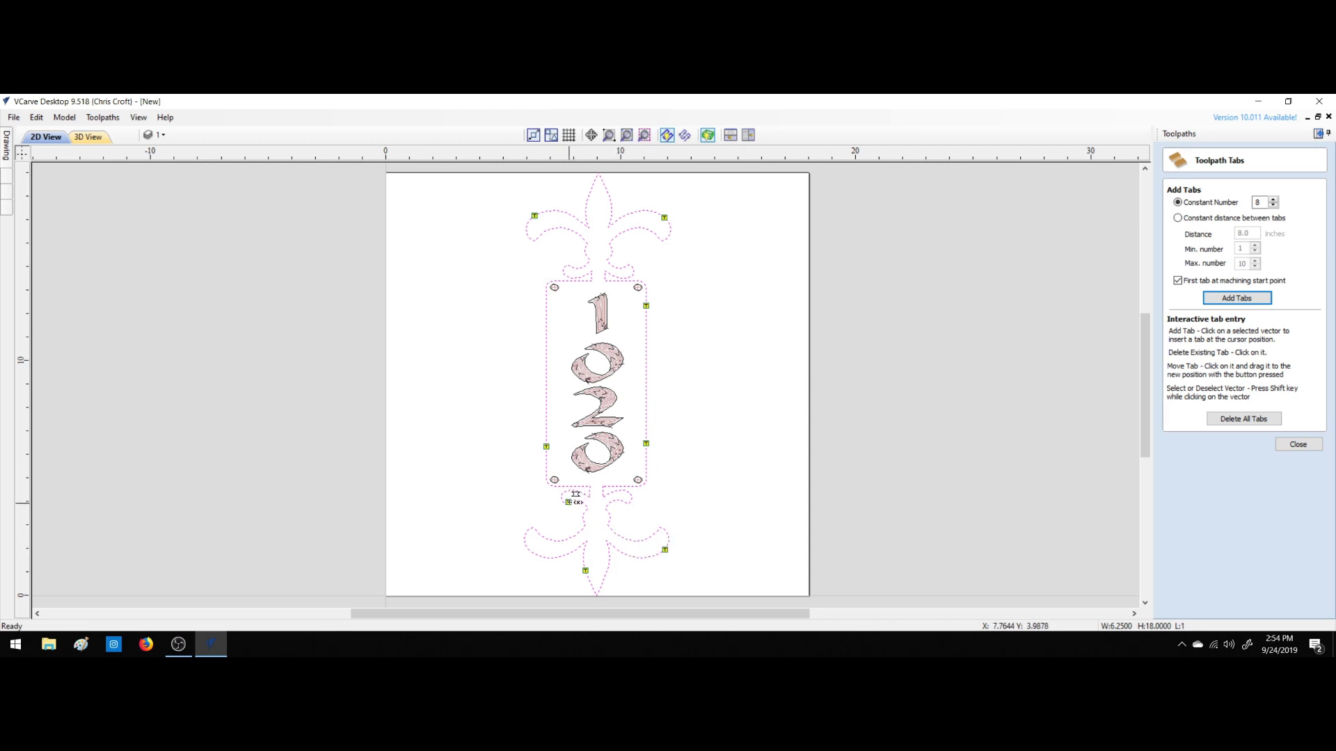
{"action": "left_click_drag", "start_coordinate": [569, 502], "coordinate": [547, 305]}
{"action": "left_click_drag", "start_coordinate": [585, 571], "coordinate": [529, 549]}
{"action": "left_click", "coordinate": [1298, 446]}
Calculate the outside profile toolpath, accepting the cut through the material.
{"action": "scroll", "coordinate": [1264, 482], "scroll_direction": "down", "scroll_amount": 3}
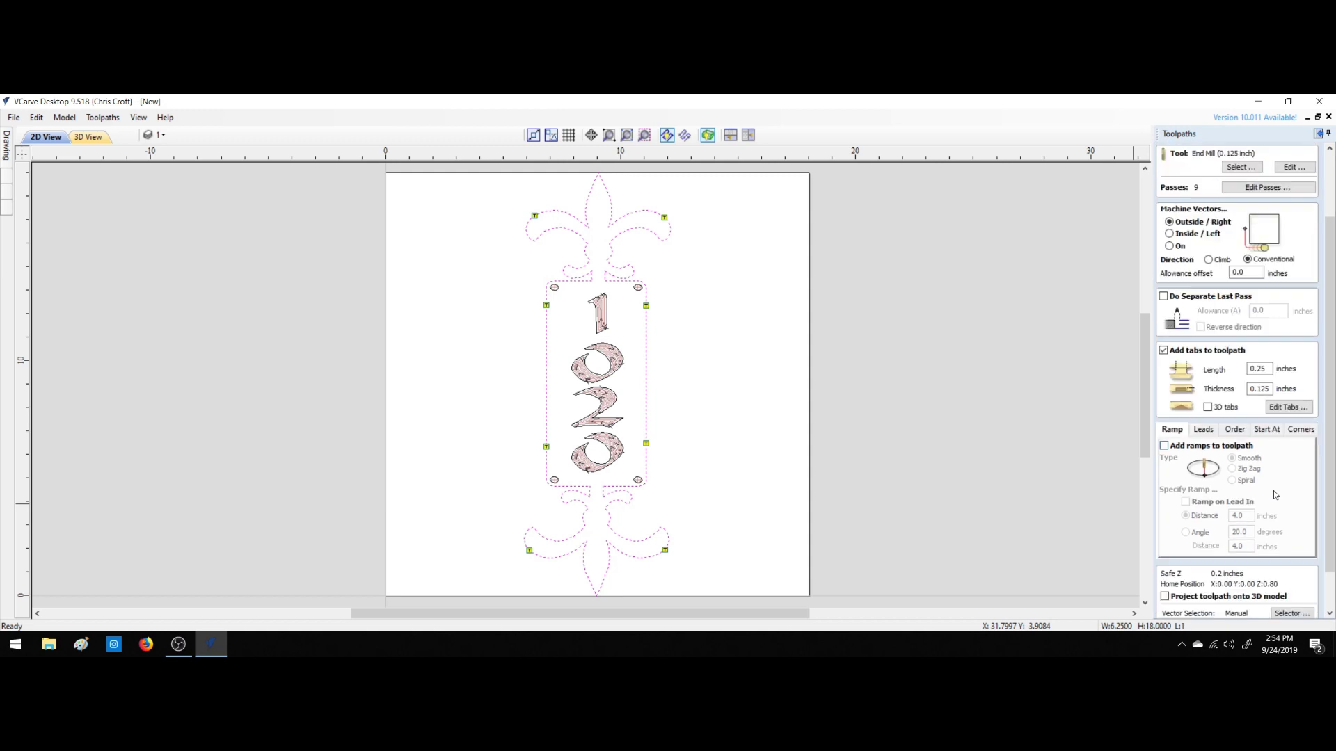
{"action": "scroll", "coordinate": [1273, 491], "scroll_direction": "down", "scroll_amount": 2}
{"action": "left_click", "coordinate": [1179, 609]}
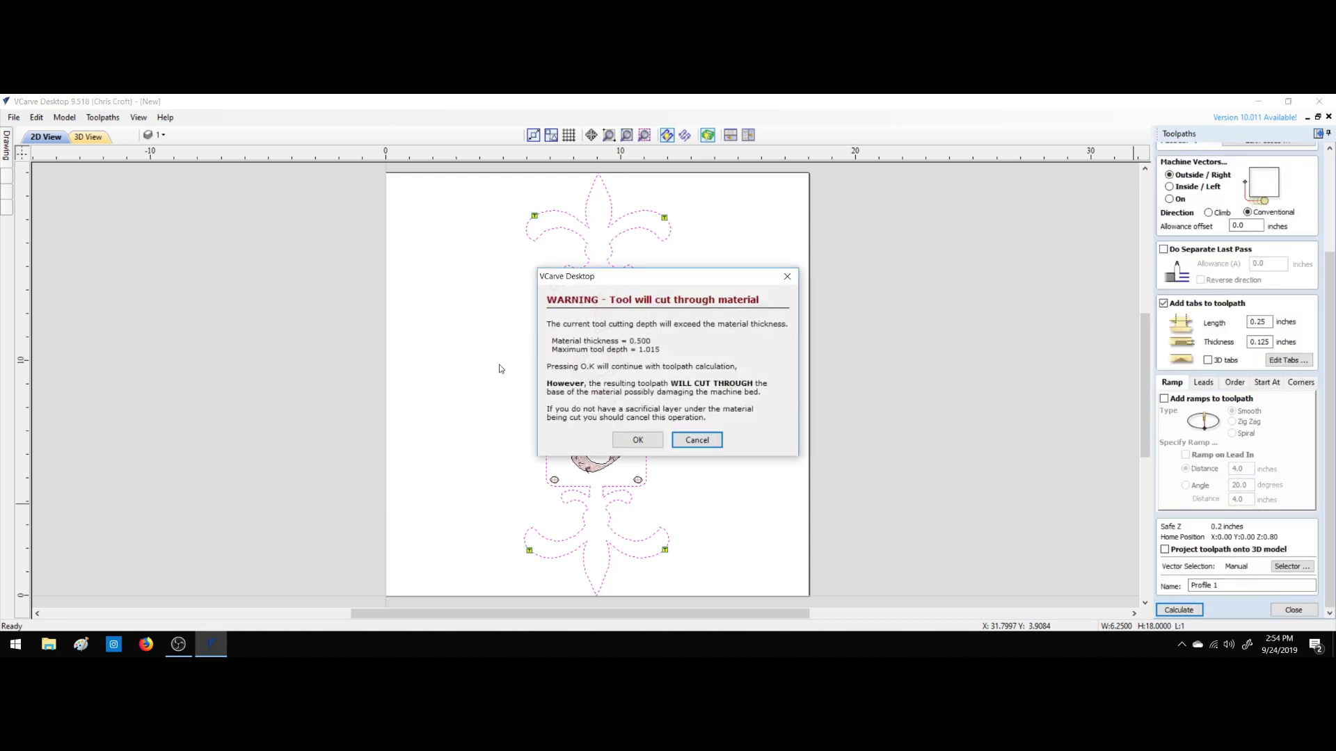
{"action": "left_click", "coordinate": [636, 440]}
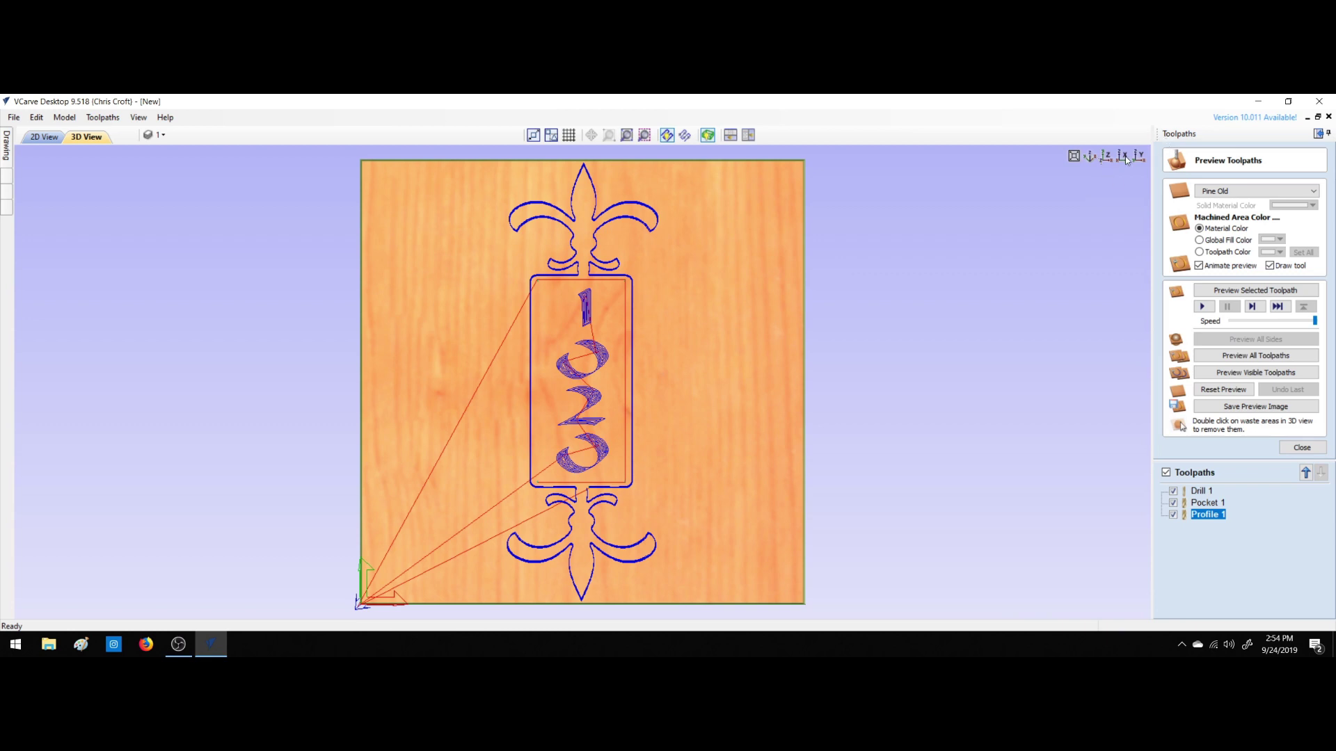
Preview all toolpaths in the isometric 3D view and remove the waste material around the plaque.
{"action": "left_click", "coordinate": [1090, 157]}
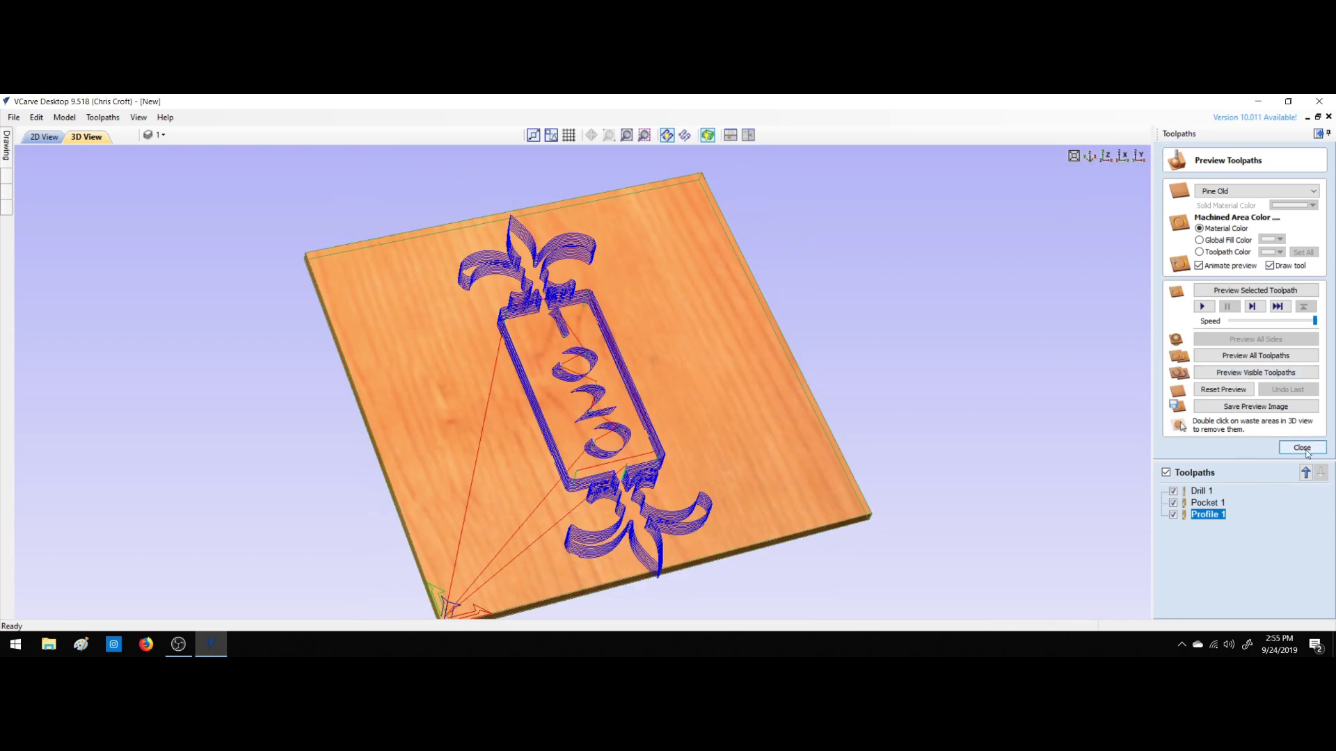
{"action": "left_click", "coordinate": [1240, 358]}
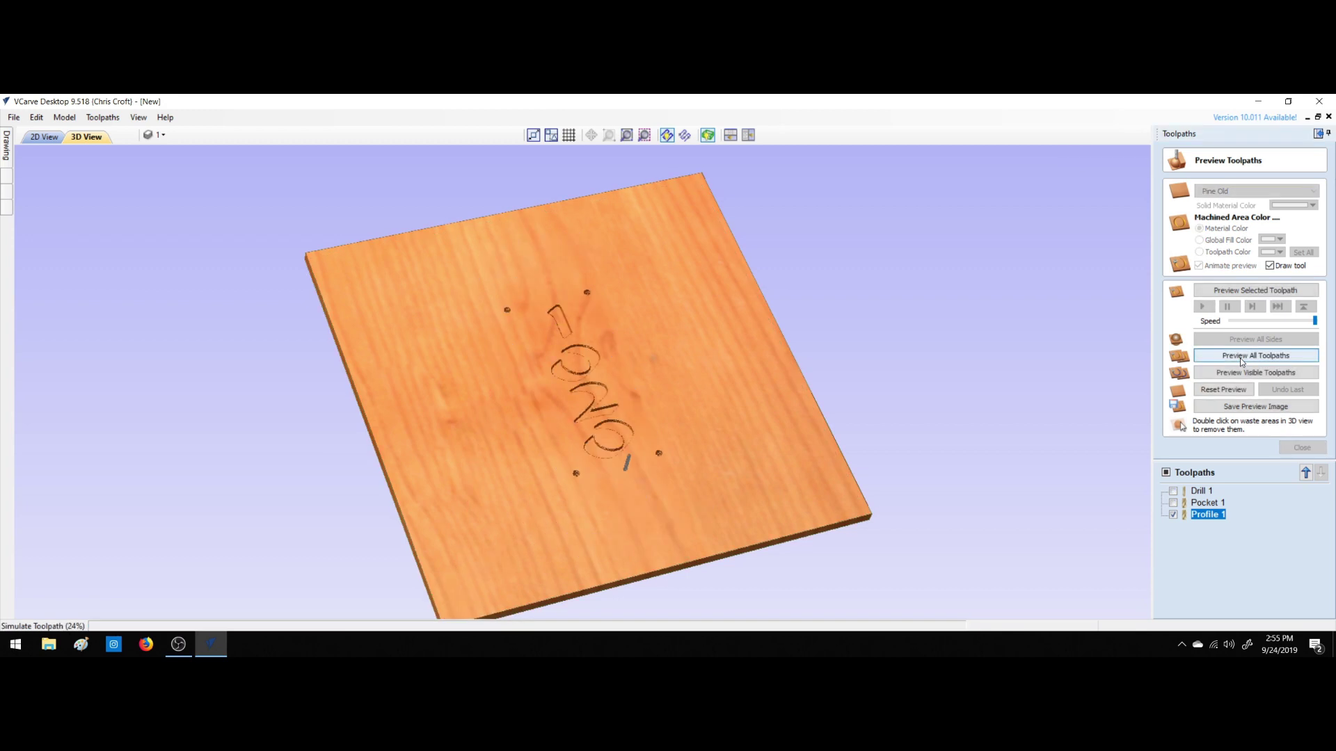
{"action": "left_click_drag", "start_coordinate": [632, 512], "coordinate": [522, 615]}
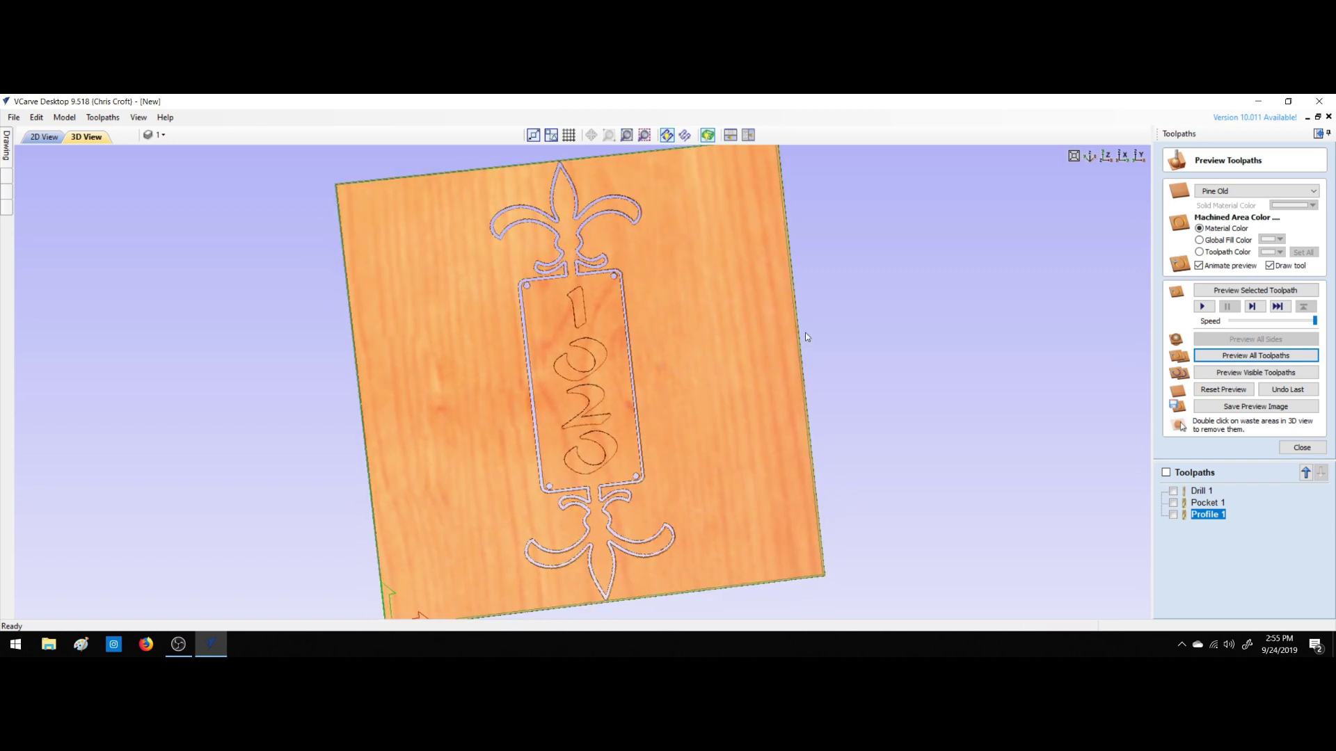
{"action": "double_click", "coordinate": [725, 421]}
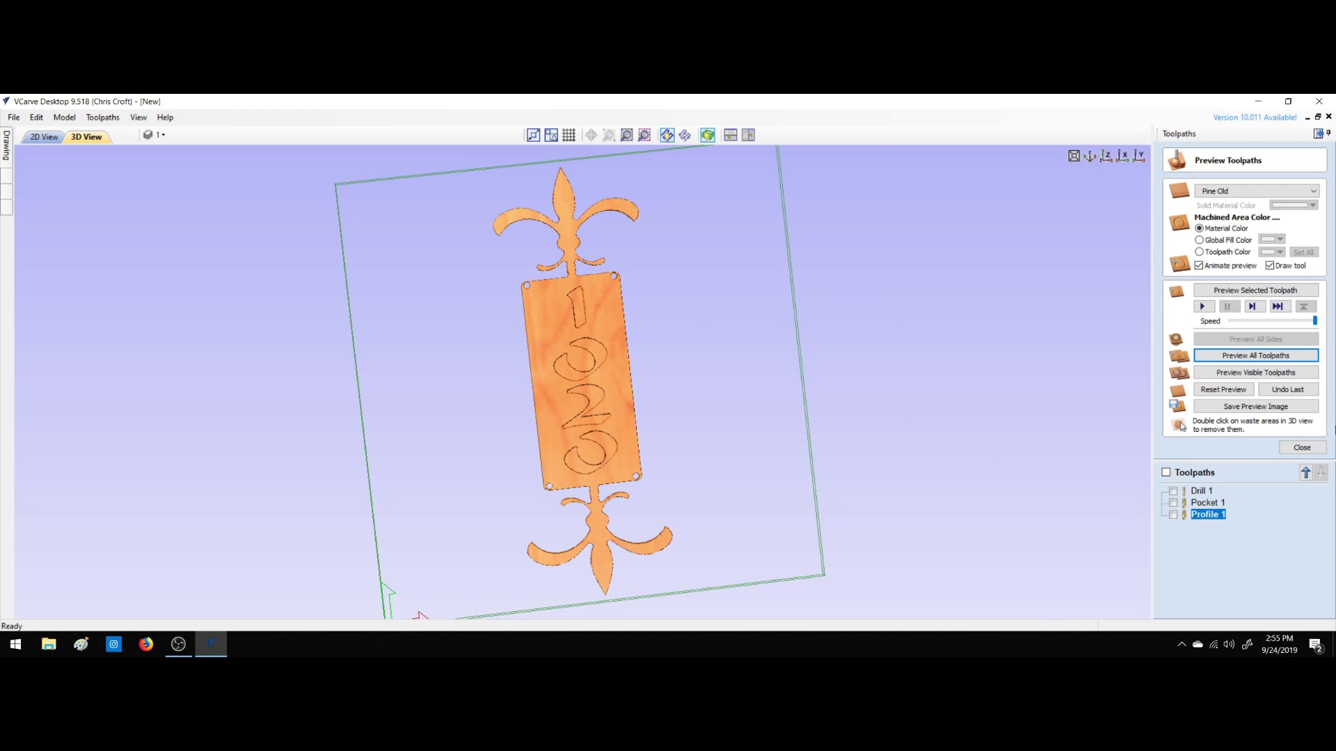
Reopen the outside profile toolpath, review its cutting, tab and ramp settings, and close it without recalculating.
{"action": "mouse_move", "coordinate": [1216, 518]}
{"action": "double_click", "coordinate": [1209, 515]}
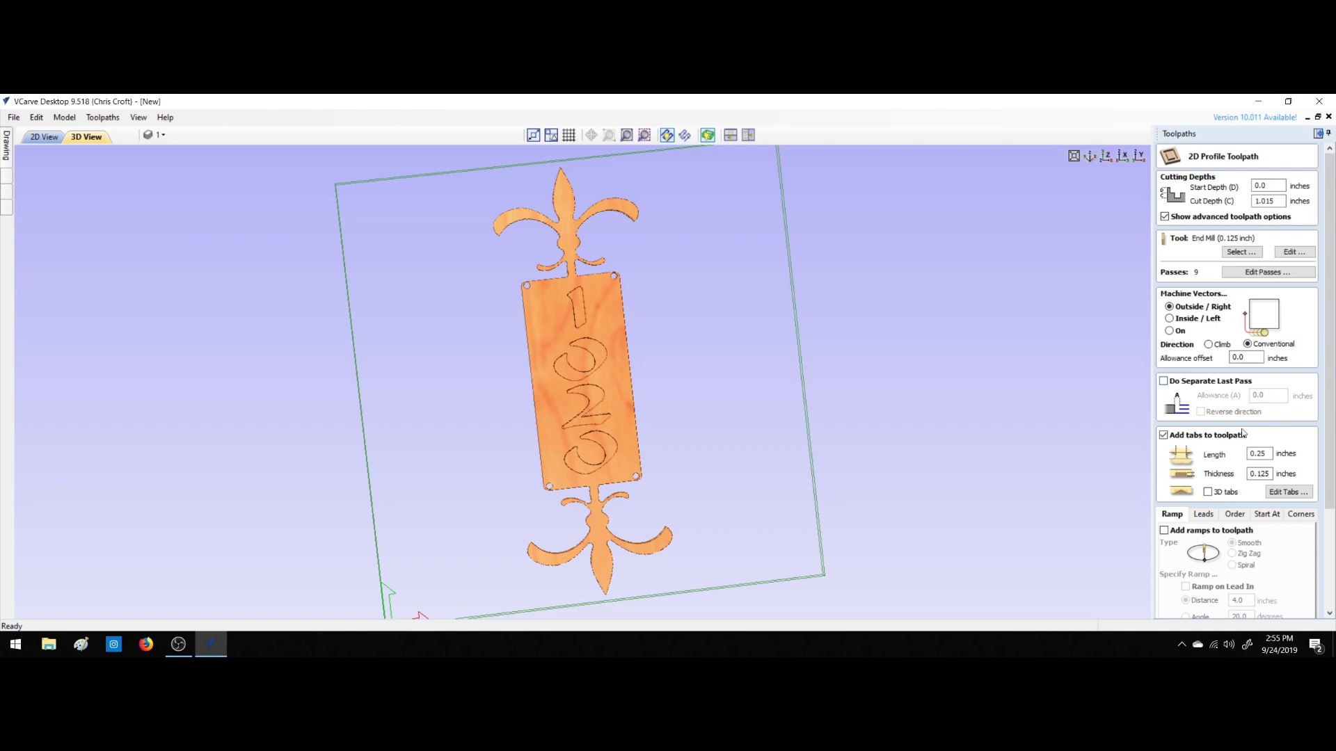
{"action": "scroll", "coordinate": [1329, 402], "scroll_direction": "down", "scroll_amount": 3}
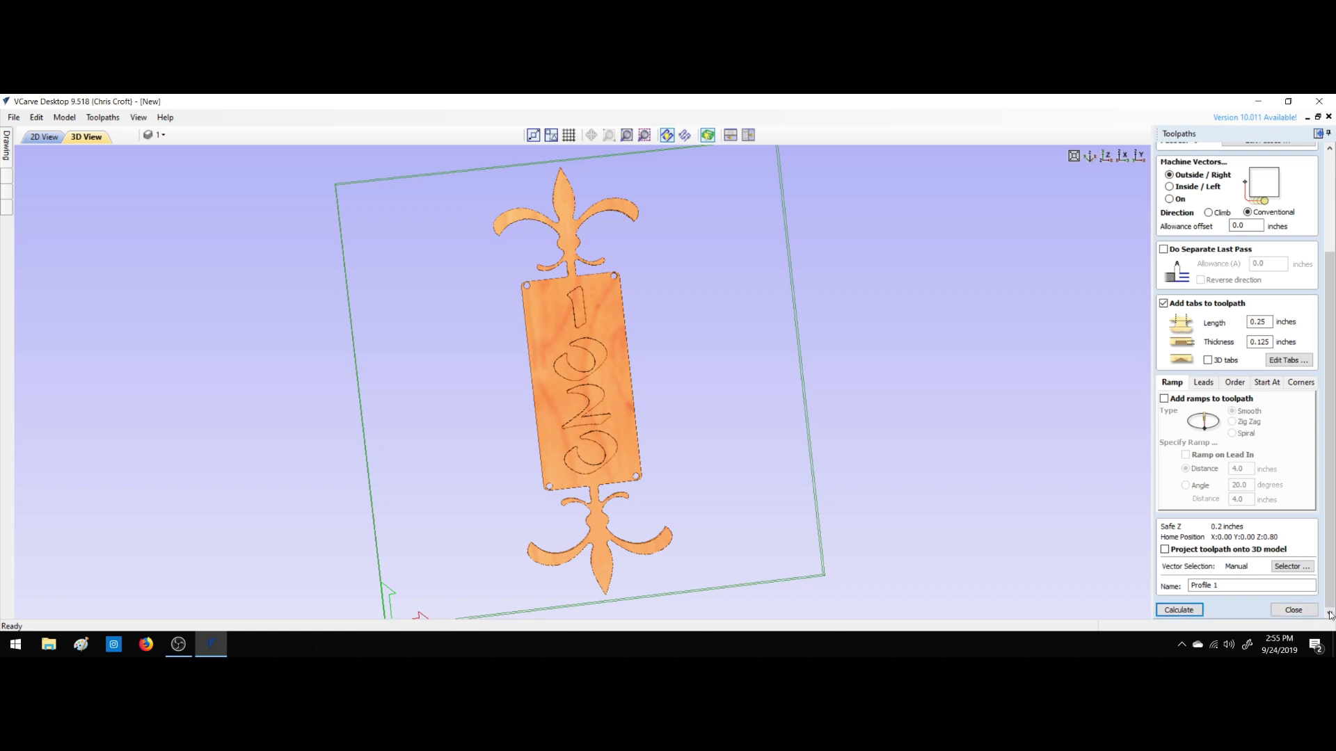
{"action": "left_click_drag", "start_coordinate": [1332, 364], "coordinate": [1333, 263]}
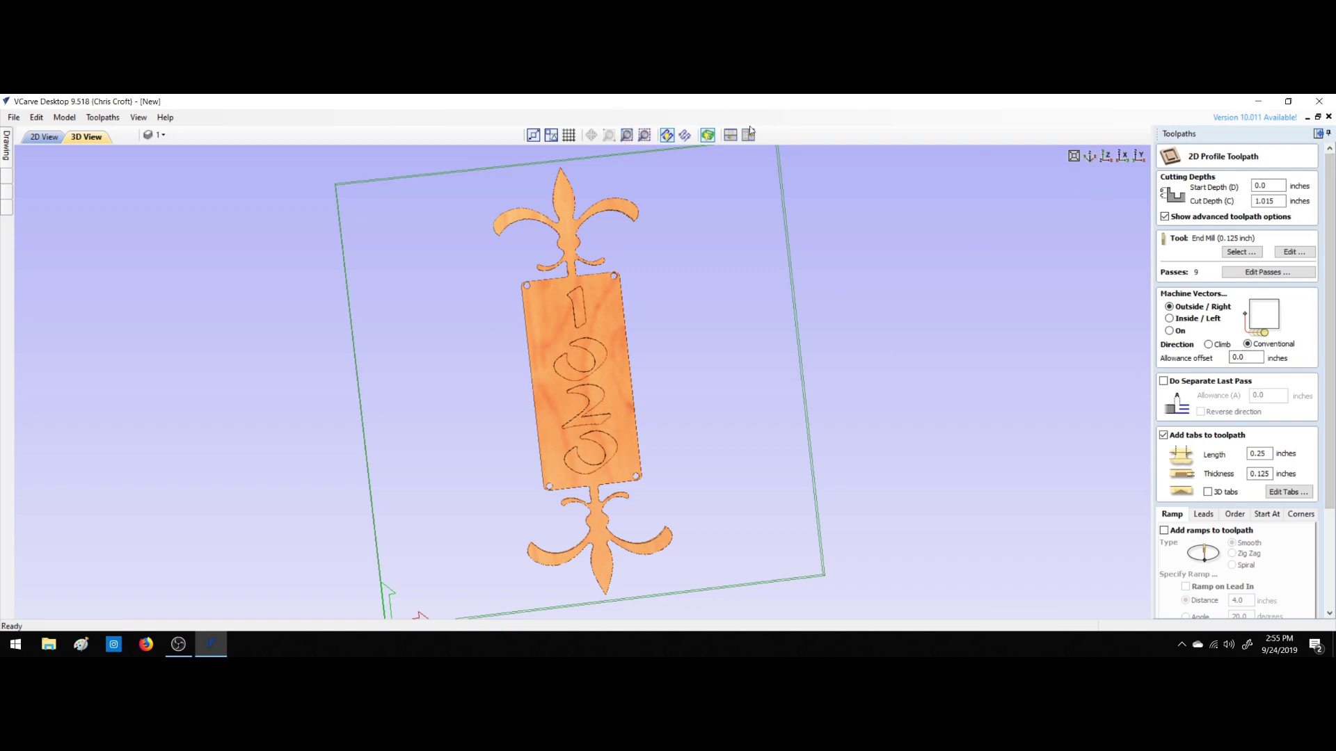
{"action": "left_click", "coordinate": [644, 135]}
{"action": "scroll", "coordinate": [1298, 468], "scroll_direction": "down", "scroll_amount": 3}
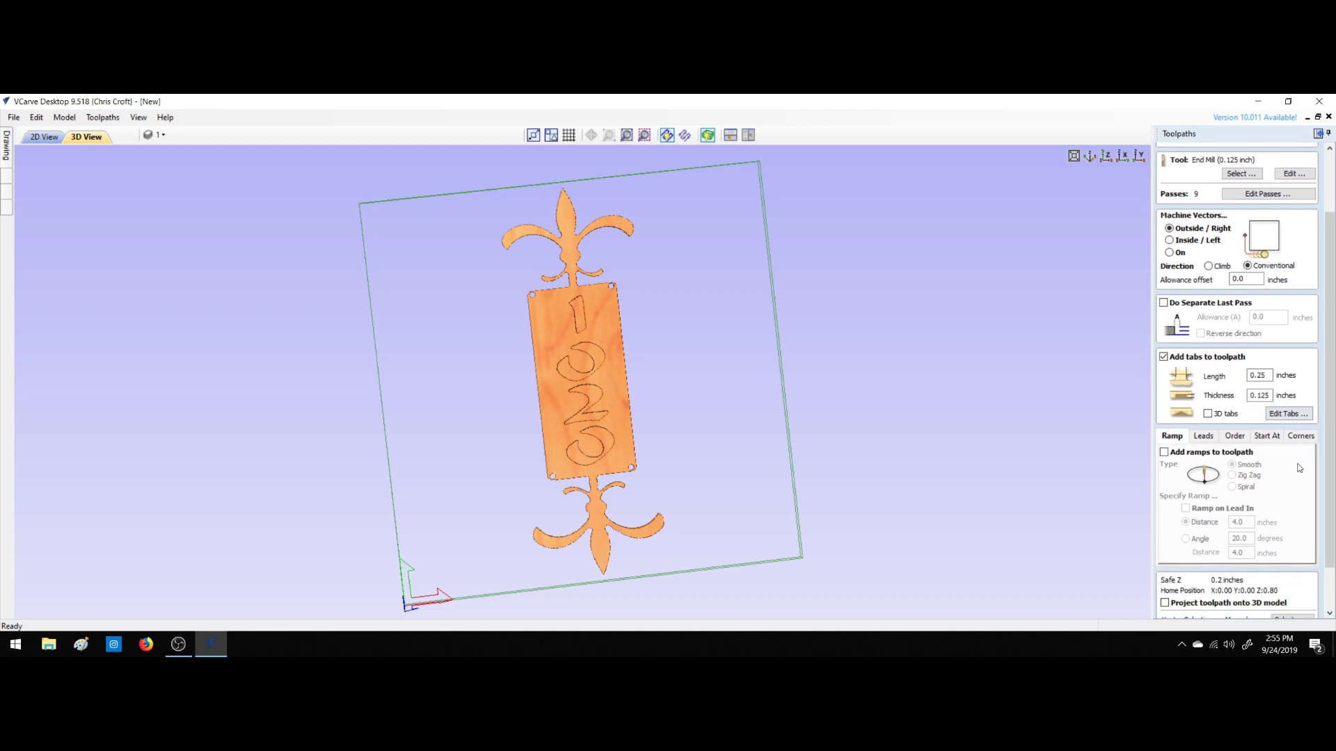
{"action": "scroll", "coordinate": [1298, 467], "scroll_direction": "down", "scroll_amount": 2}
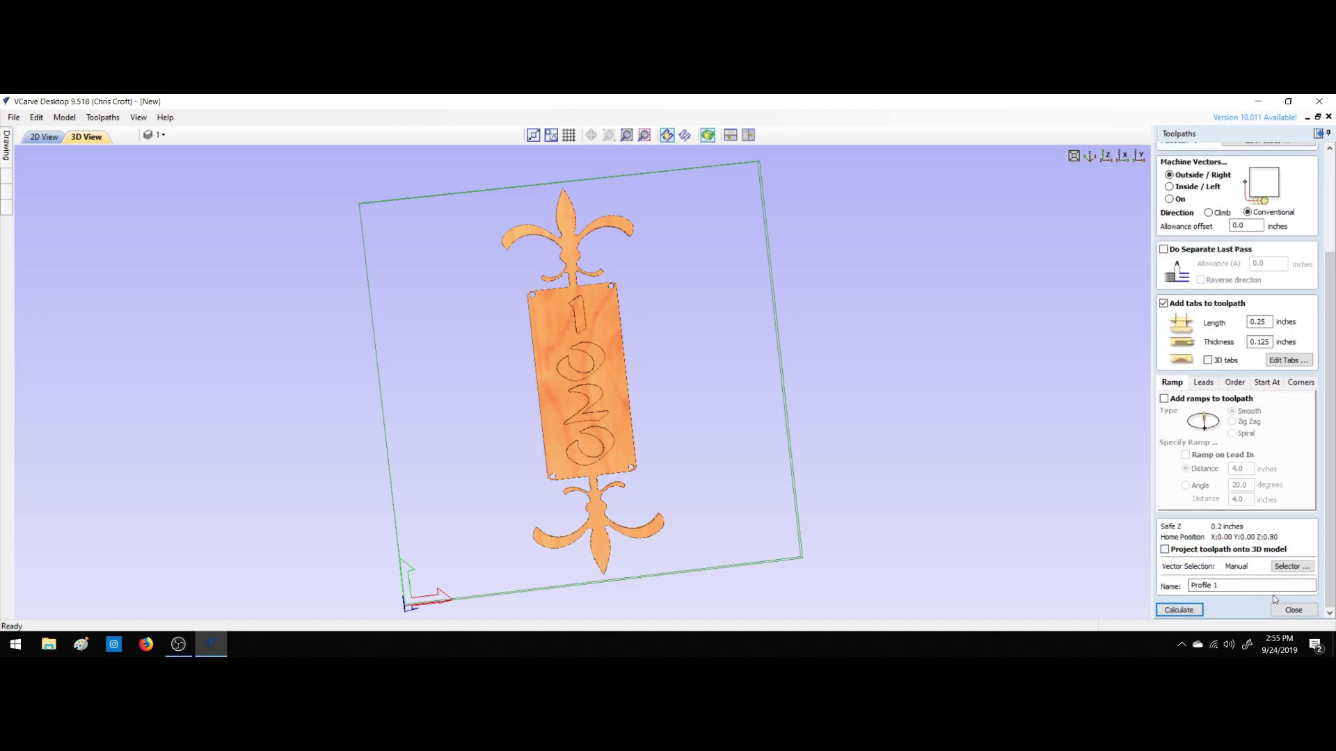
{"action": "left_click", "coordinate": [1291, 610]}
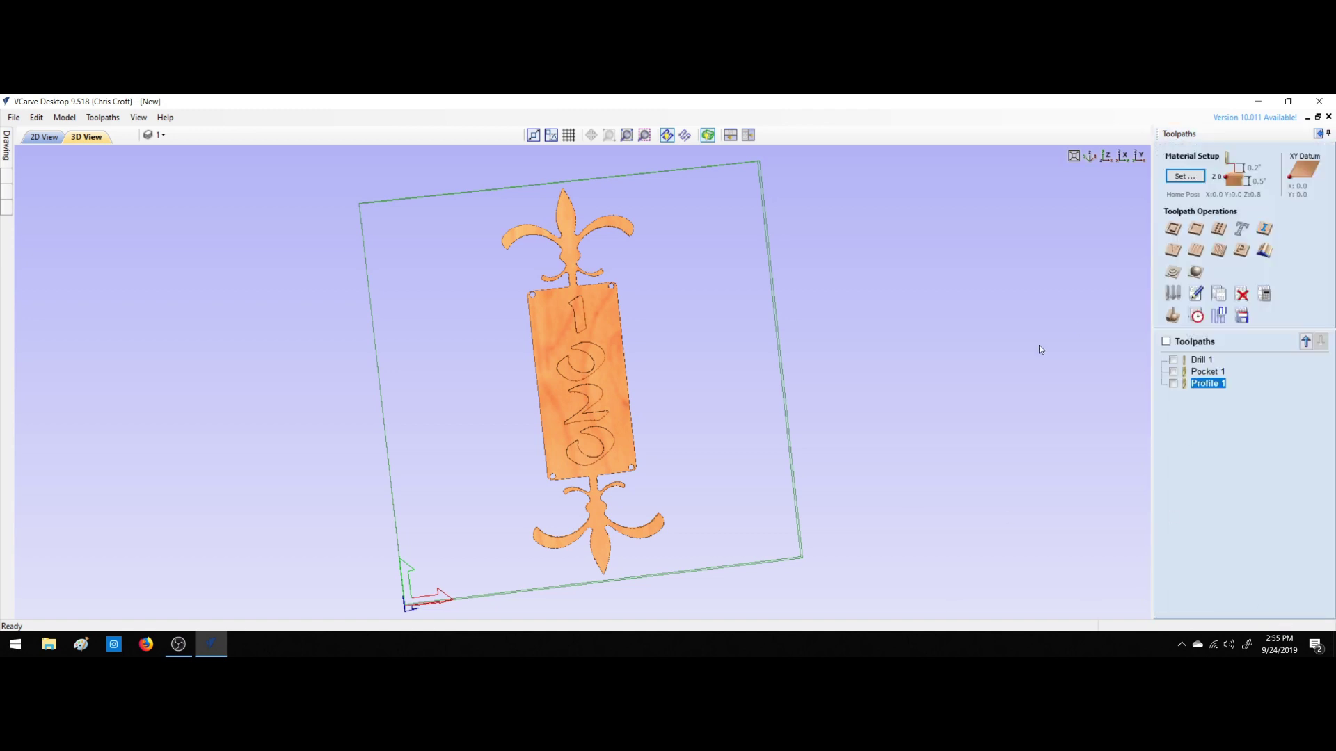
Open the toolpath saving options and set the post processor to Grbl (inch) (*.gcode).
{"action": "left_click", "coordinate": [1242, 316]}
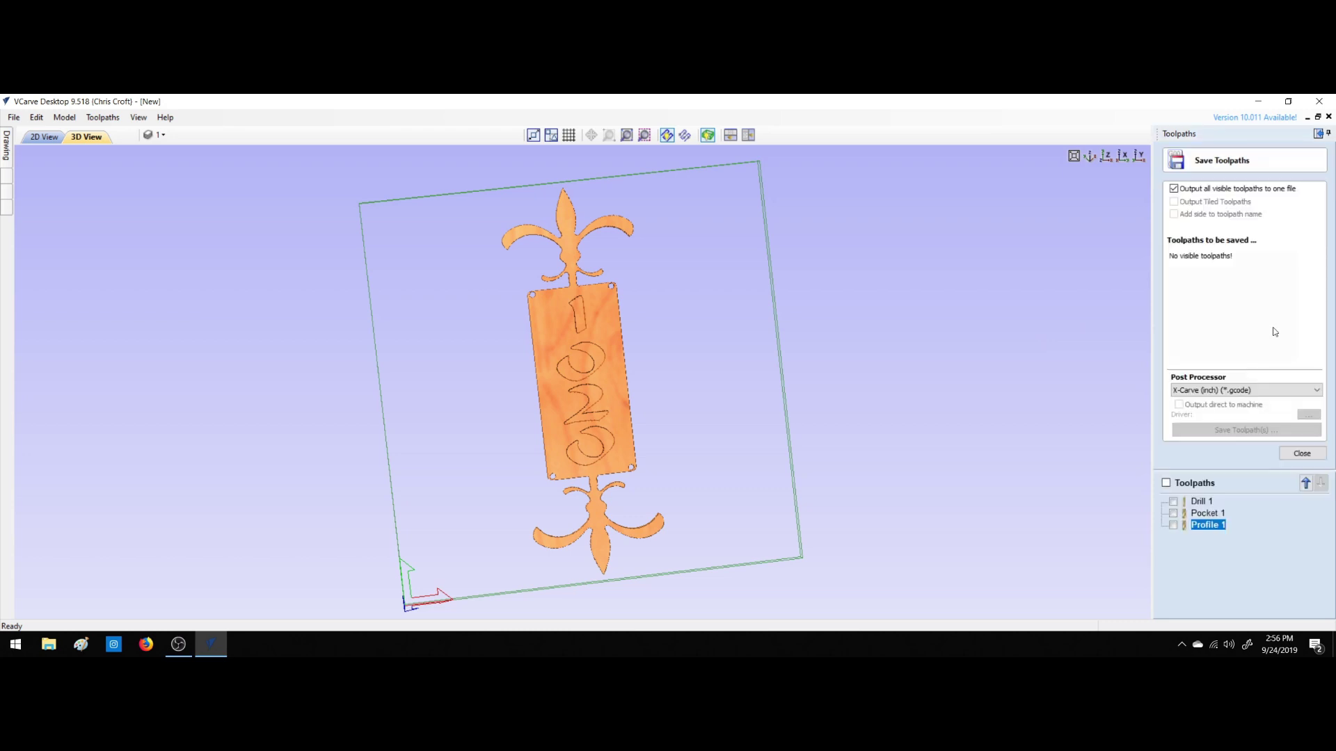
{"action": "left_click", "coordinate": [1318, 391]}
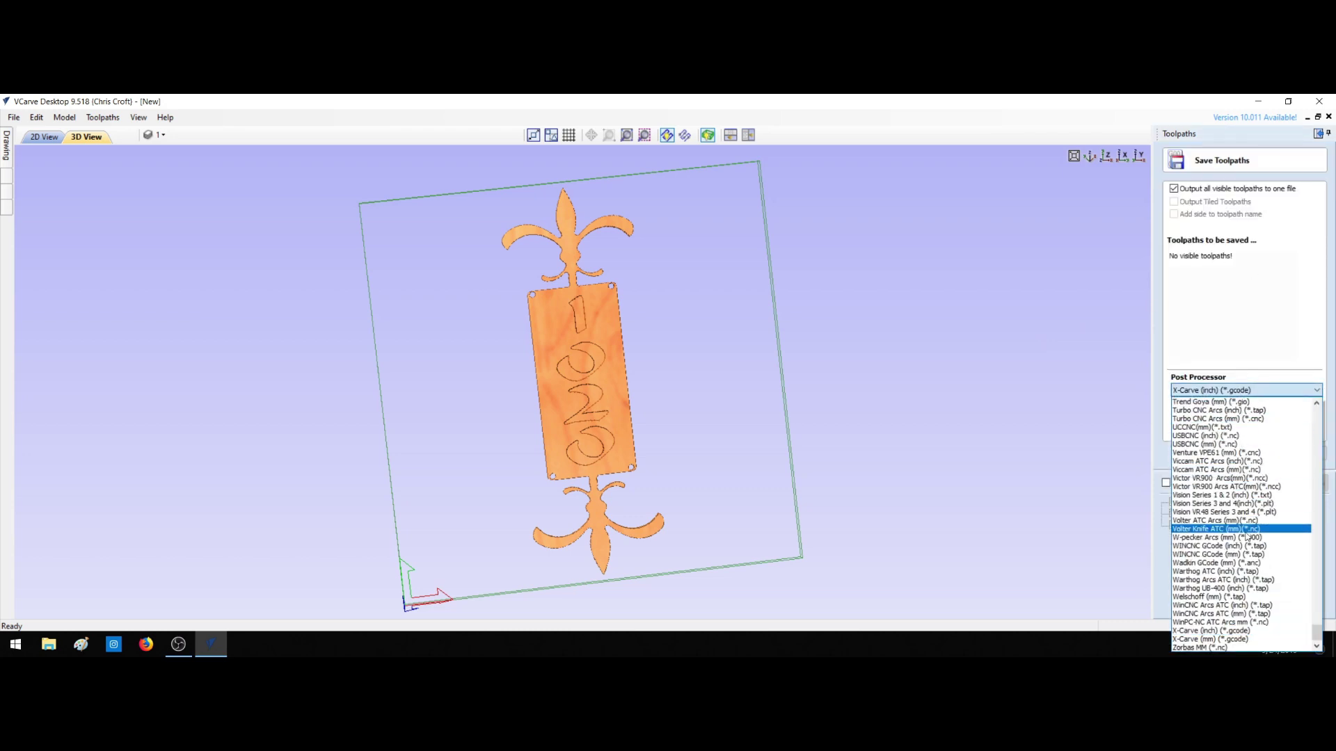
{"action": "scroll", "coordinate": [1233, 497], "scroll_direction": "up", "scroll_amount": 6}
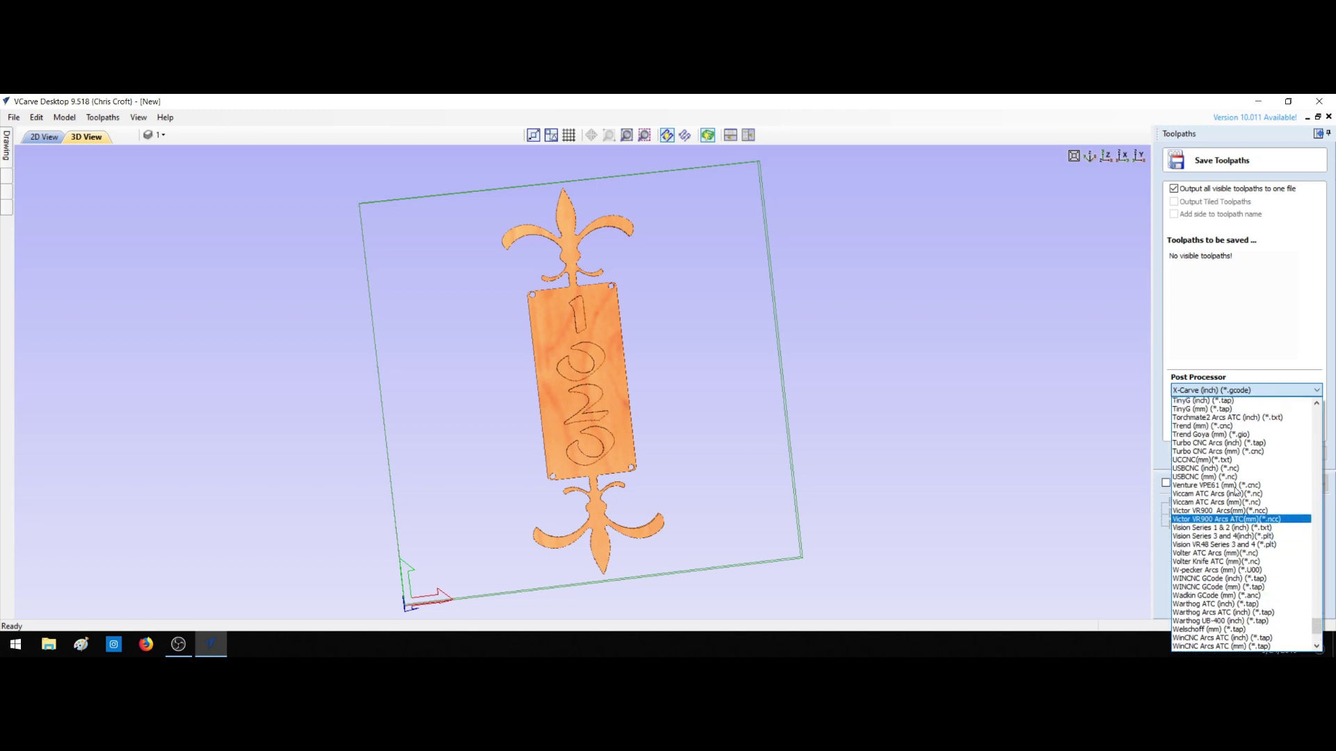
{"action": "scroll", "coordinate": [1232, 497], "scroll_direction": "up", "scroll_amount": 7}
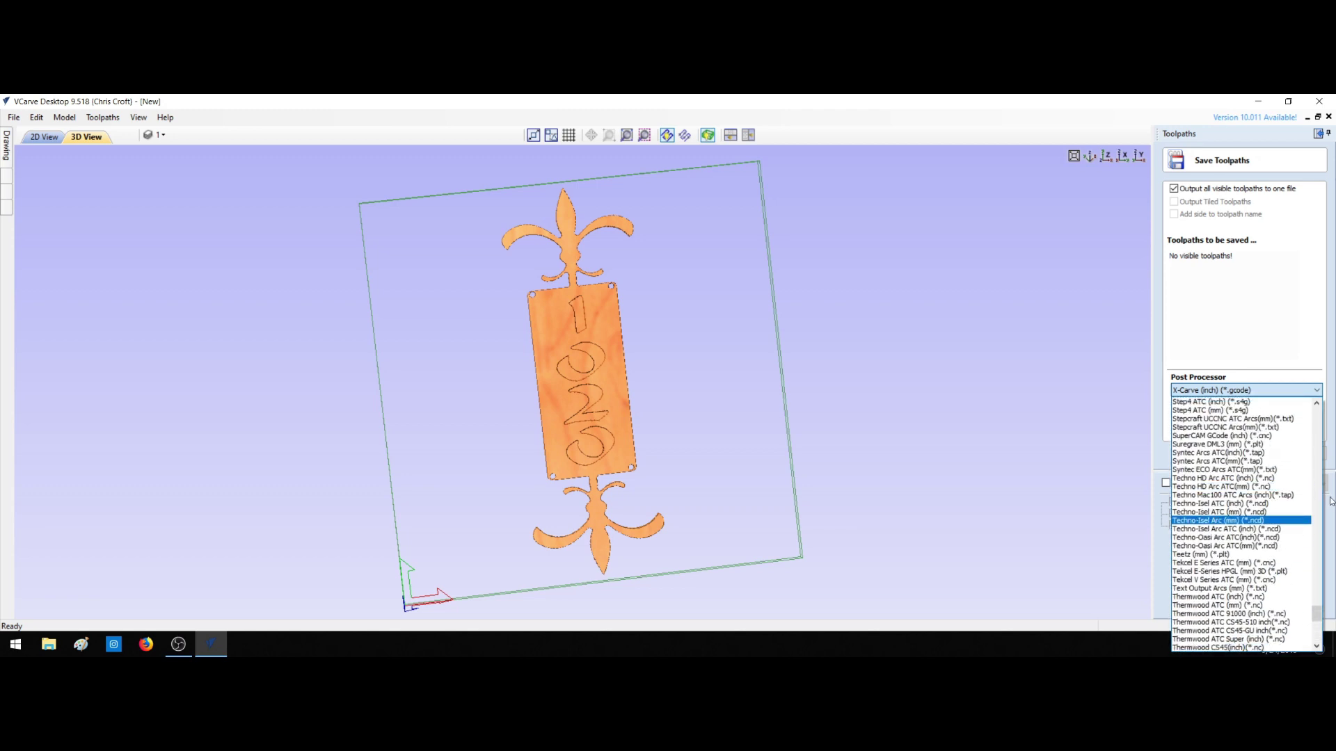
{"action": "left_click_drag", "start_coordinate": [1319, 613], "coordinate": [1335, 394]}
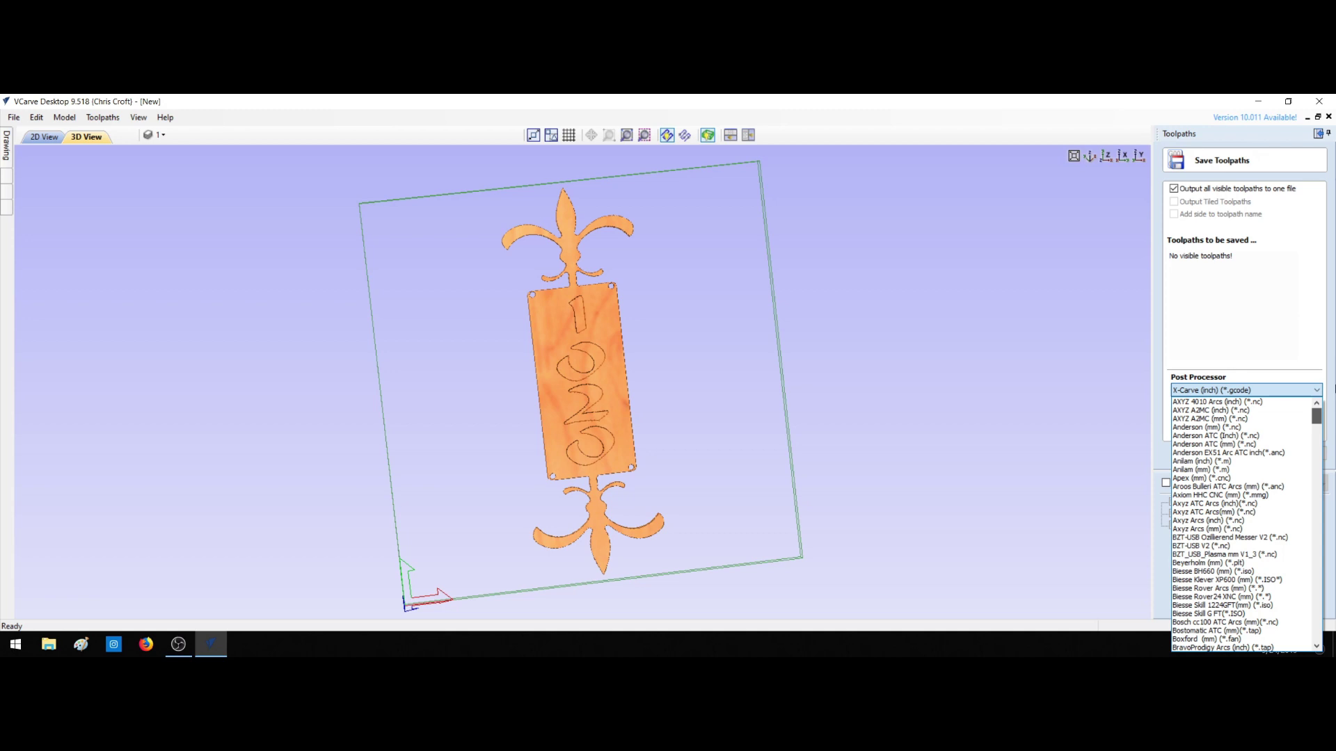
{"action": "left_click_drag", "start_coordinate": [1316, 421], "coordinate": [1324, 498]}
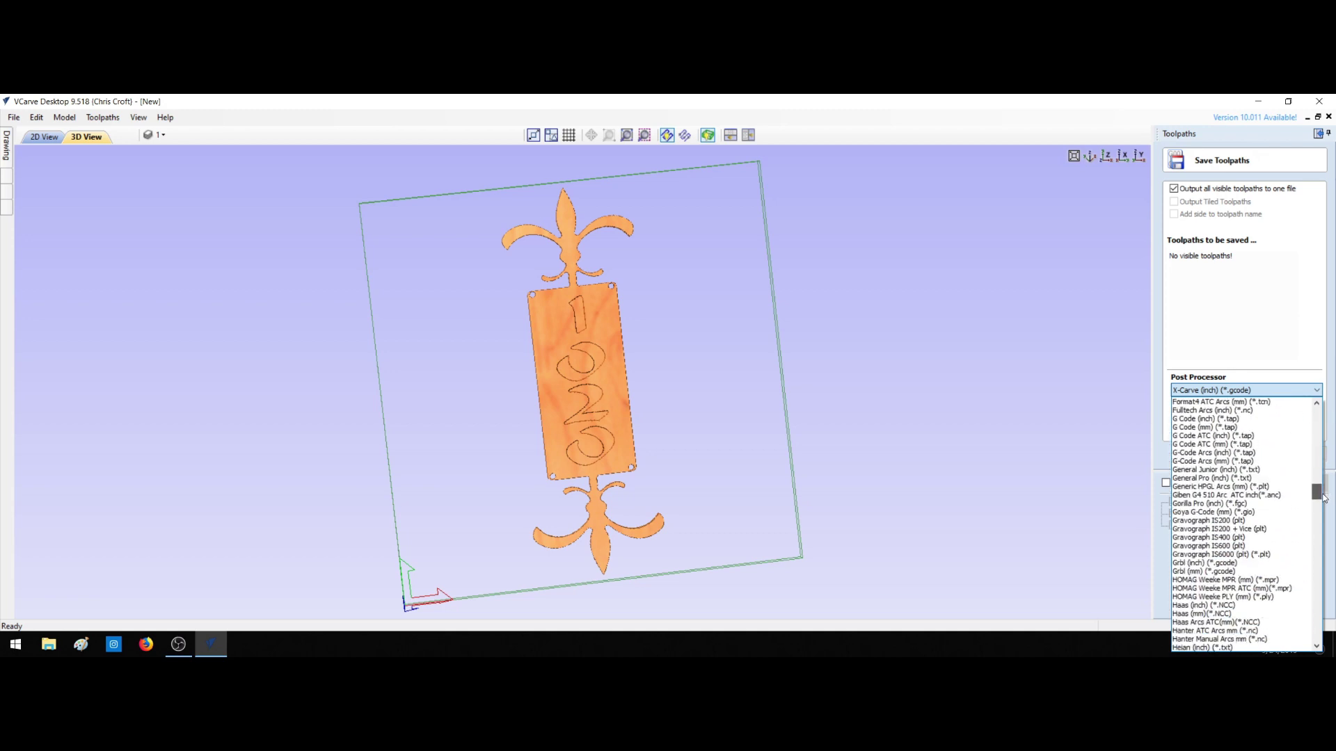
{"action": "left_click", "coordinate": [1211, 562]}
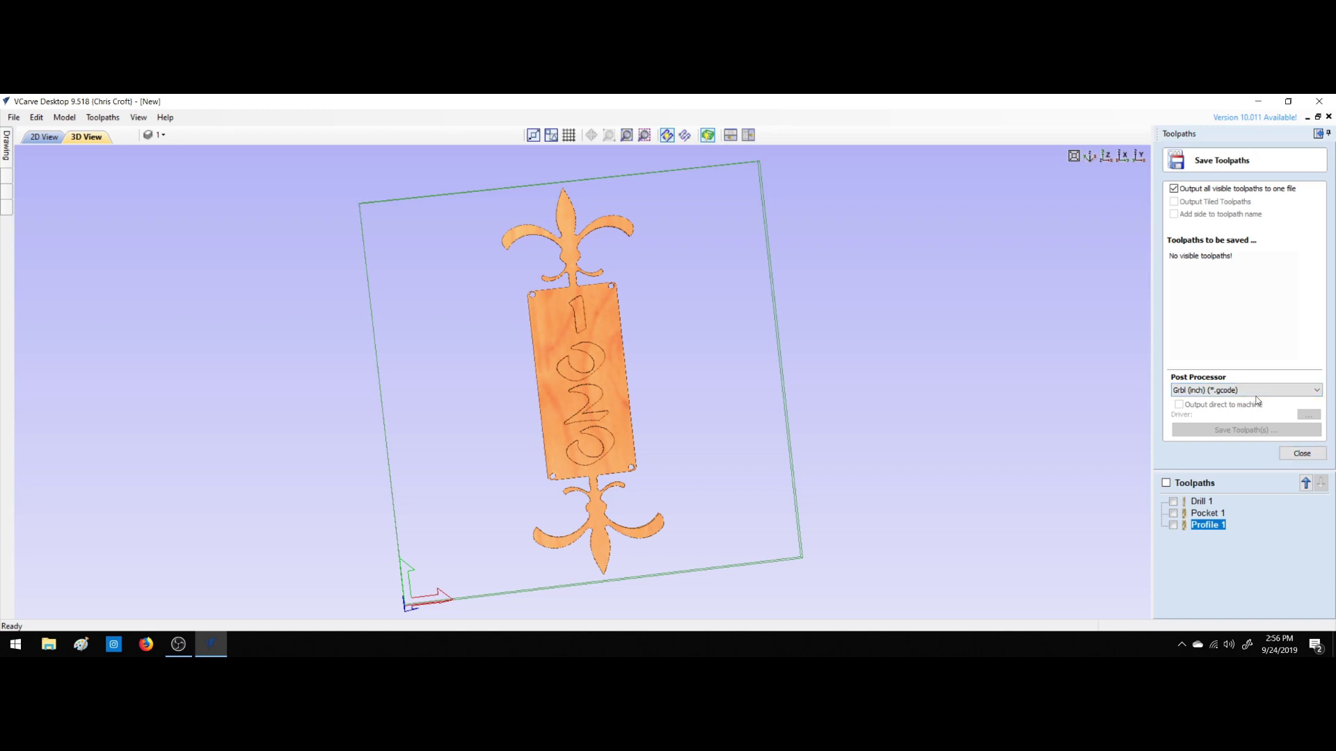
{"action": "left_click", "coordinate": [1302, 454]}
{"action": "left_click", "coordinate": [1317, 391]}
{"action": "left_click_drag", "start_coordinate": [1315, 636], "coordinate": [1315, 505]}
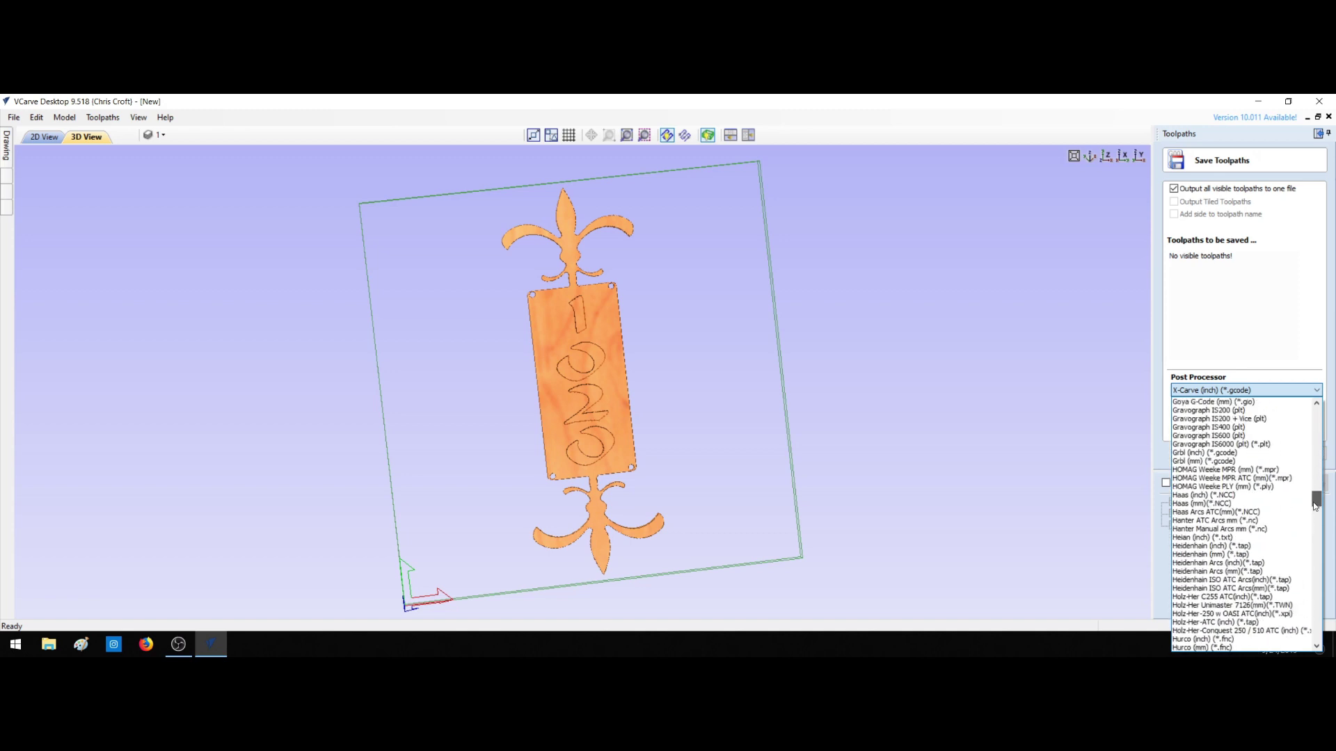
{"action": "left_click", "coordinate": [1195, 454]}
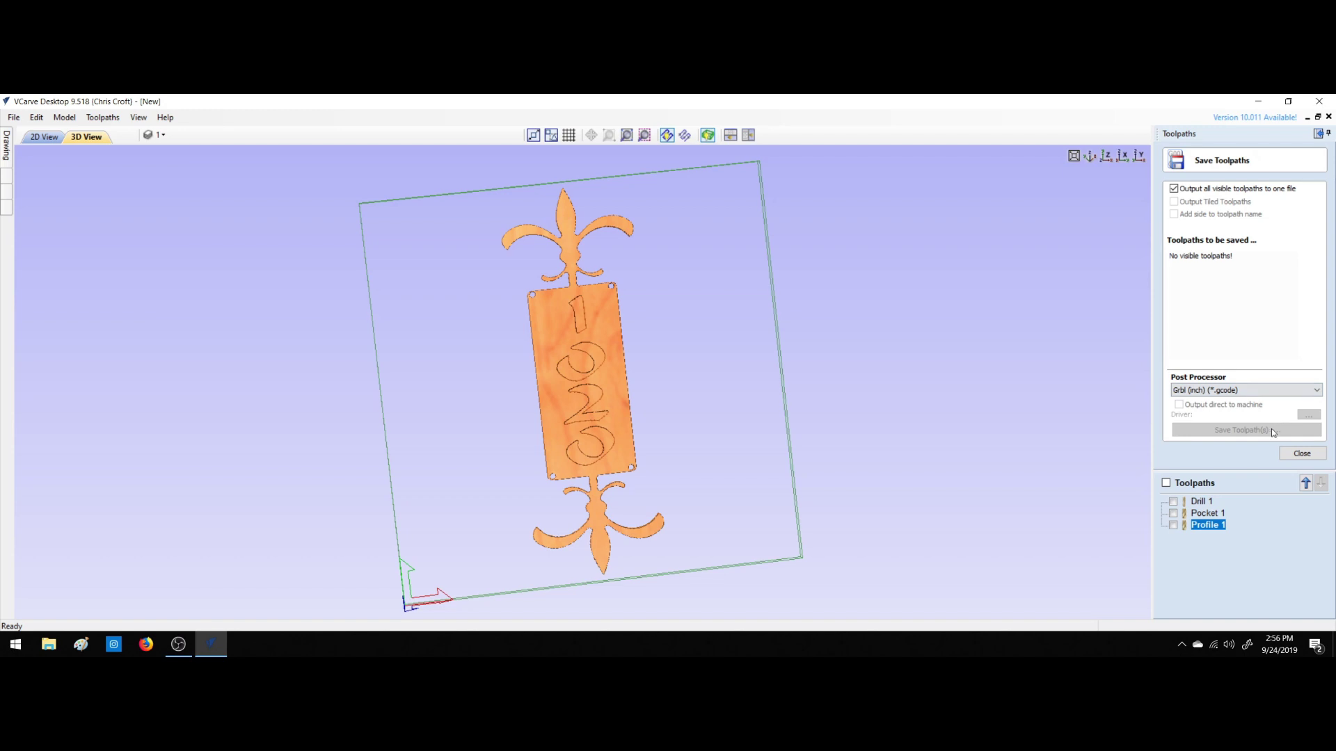
Make all toolpaths visible for output, and hide Pocket 1 and Profile 1 so only Drill 1 remains included.
{"action": "left_click", "coordinate": [1165, 483]}
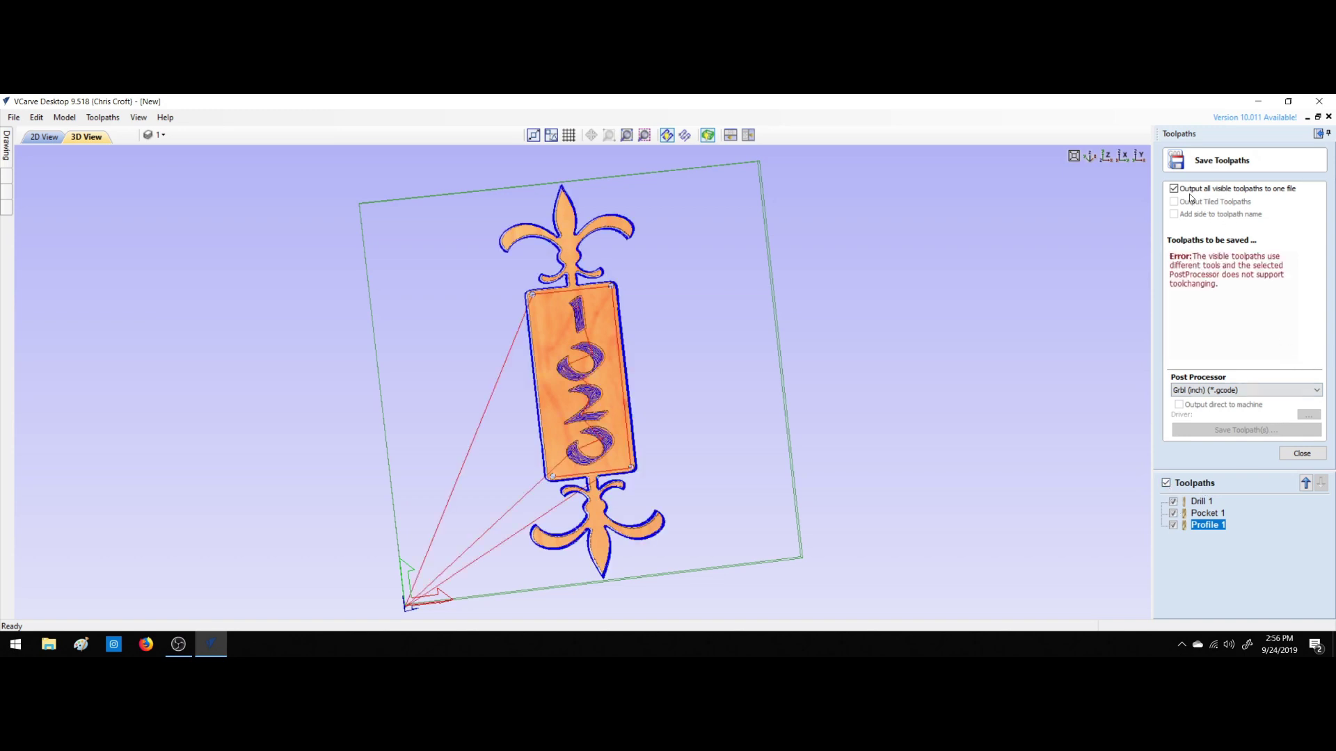
{"action": "left_click", "coordinate": [1173, 501]}
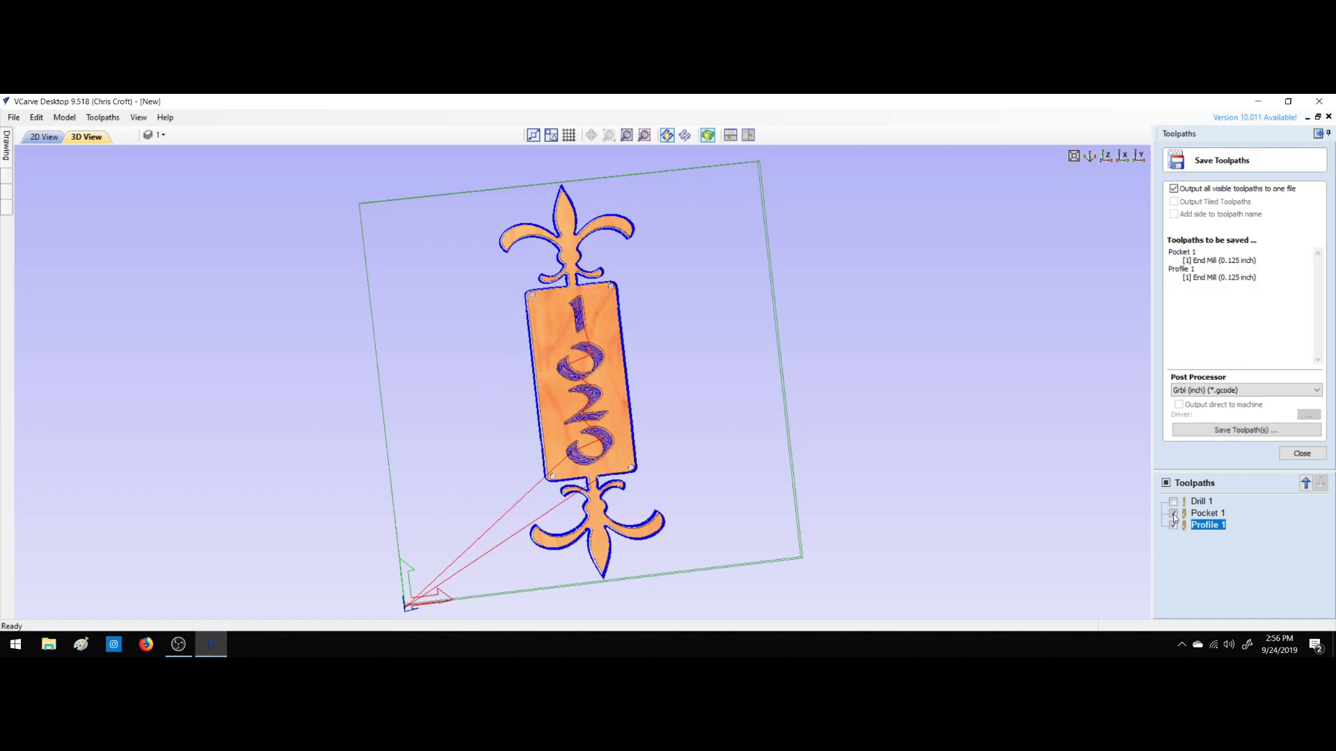
{"action": "left_click", "coordinate": [1173, 513]}
{"action": "left_click", "coordinate": [1173, 525]}
{"action": "left_click", "coordinate": [1173, 501]}
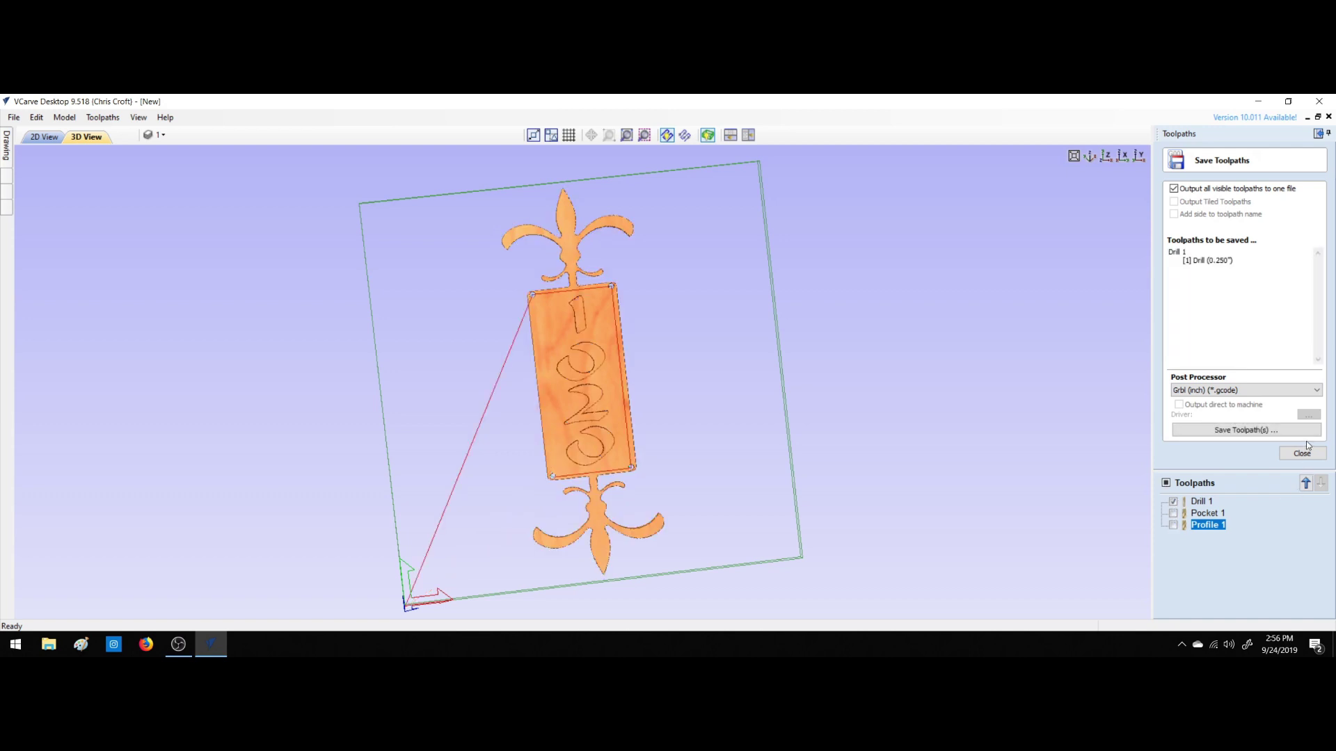
Start saving the Drill 1 toolpath to a Grbl file, cancel without saving, and close the toolpath saving options.
{"action": "left_click", "coordinate": [1253, 430]}
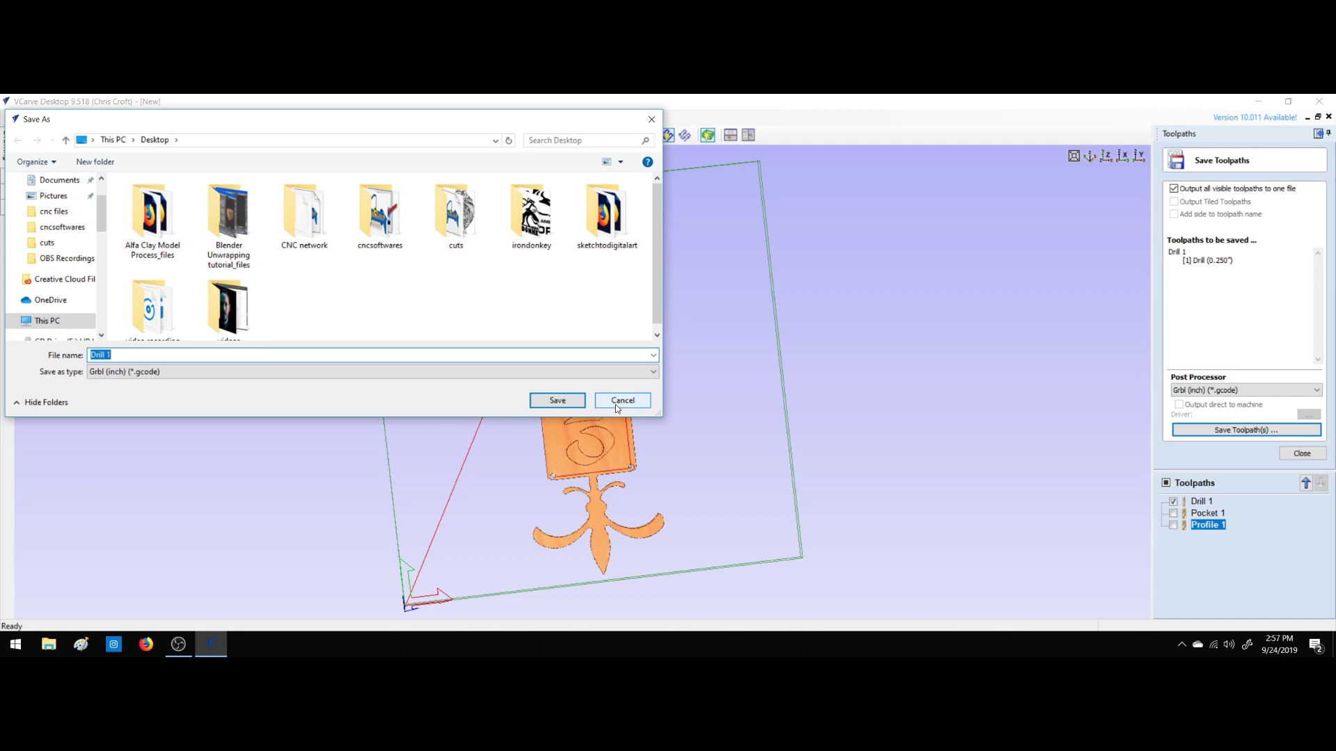
{"action": "left_click", "coordinate": [616, 403]}
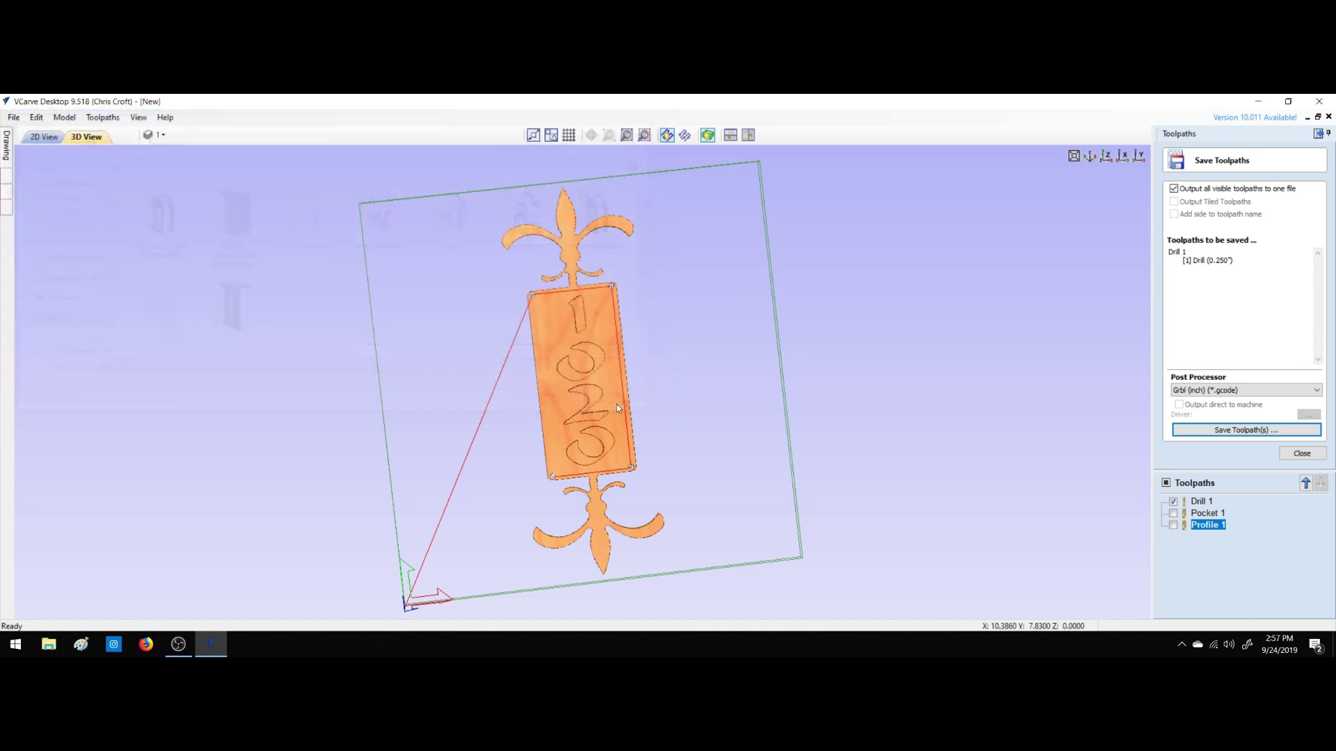
{"action": "left_click", "coordinate": [1315, 458]}
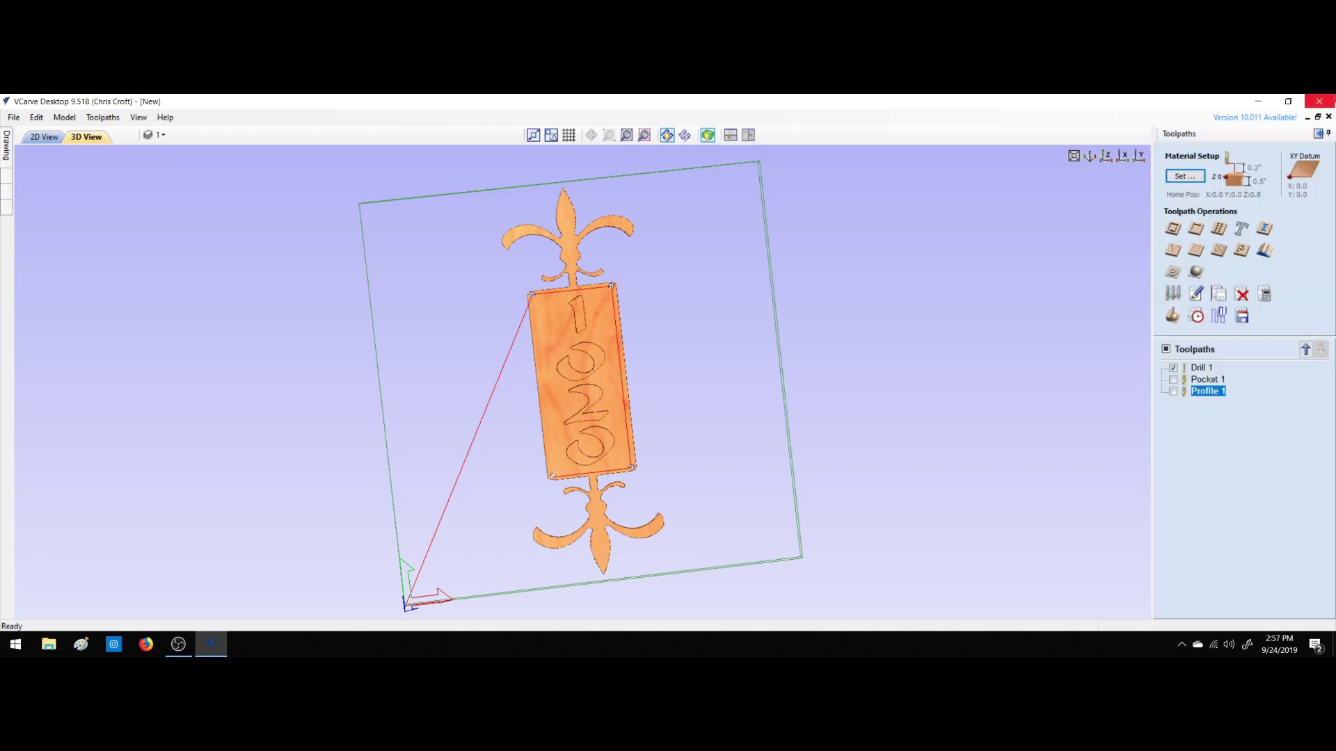
{"action": "left_click", "coordinate": [1325, 107]}
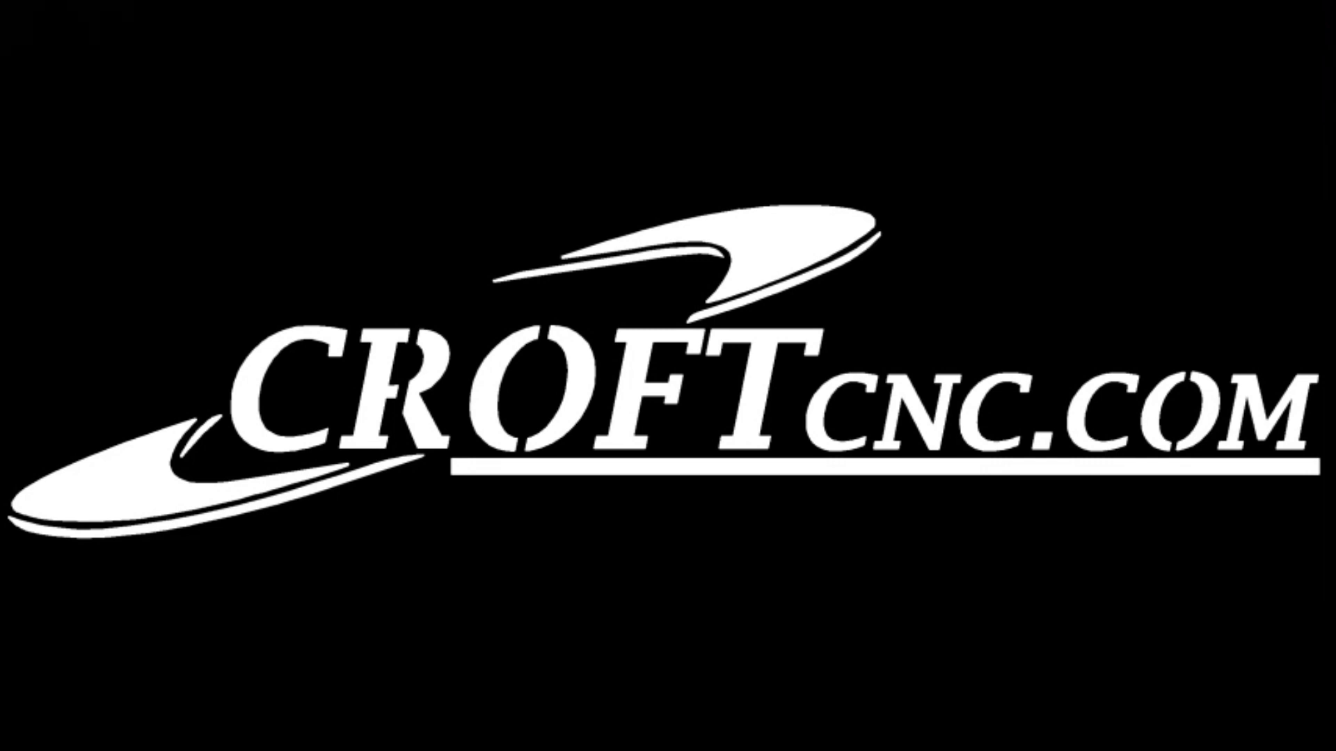